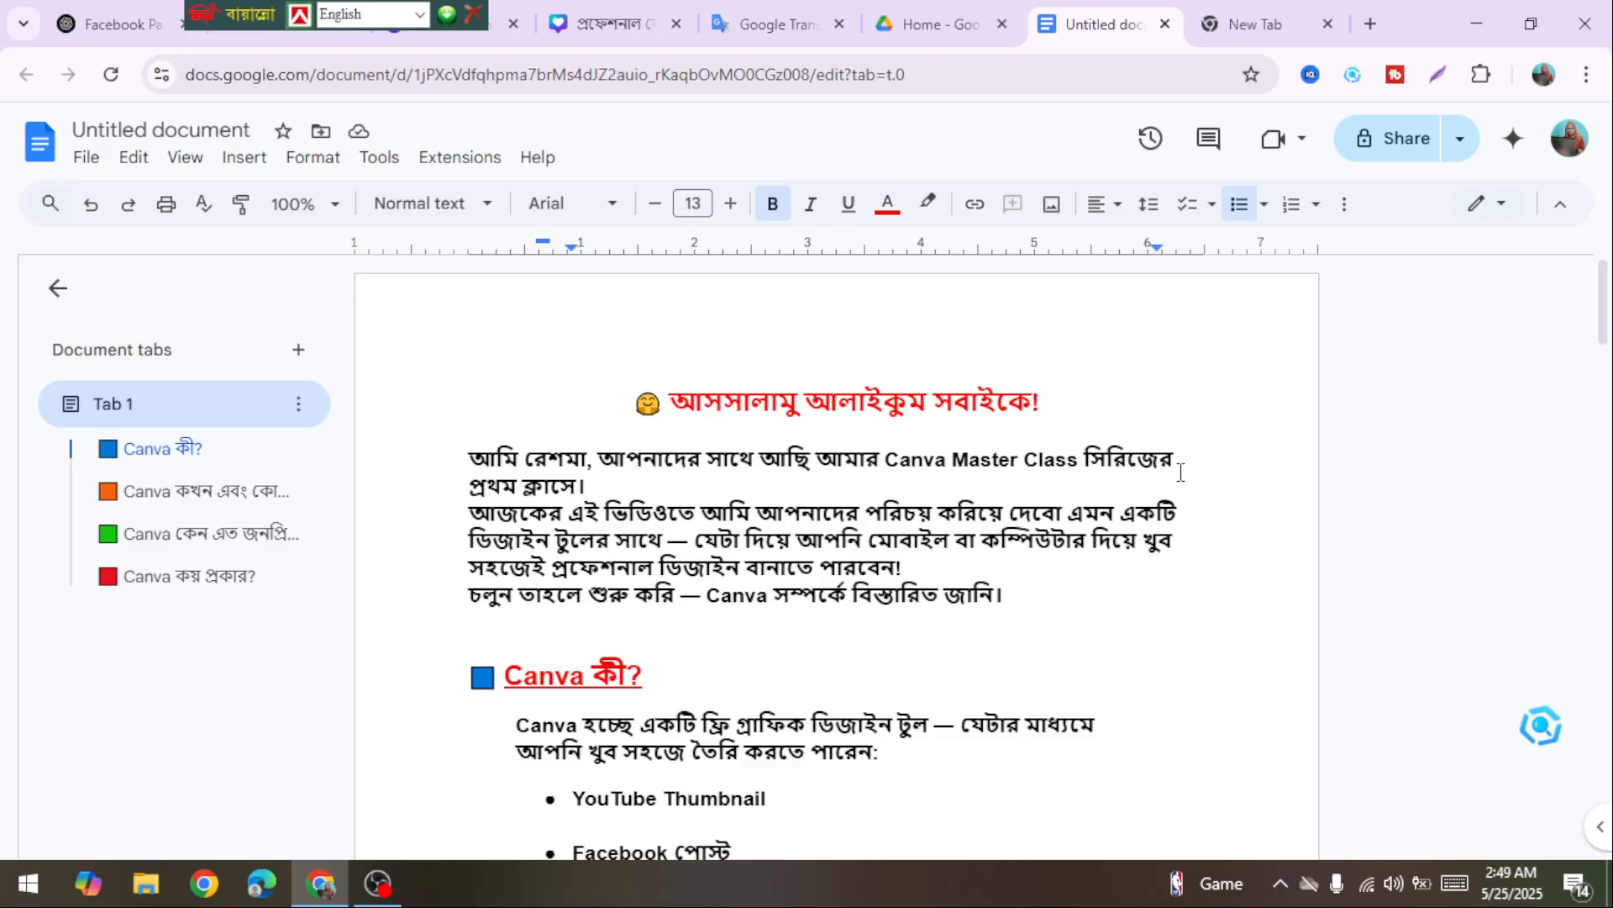
Read the lesson notes from the greeting through the sections on what Canva is and when and where it was created.
{"action": "scroll", "coordinate": [1181, 473], "scroll_direction": "down", "scroll_amount": 3}
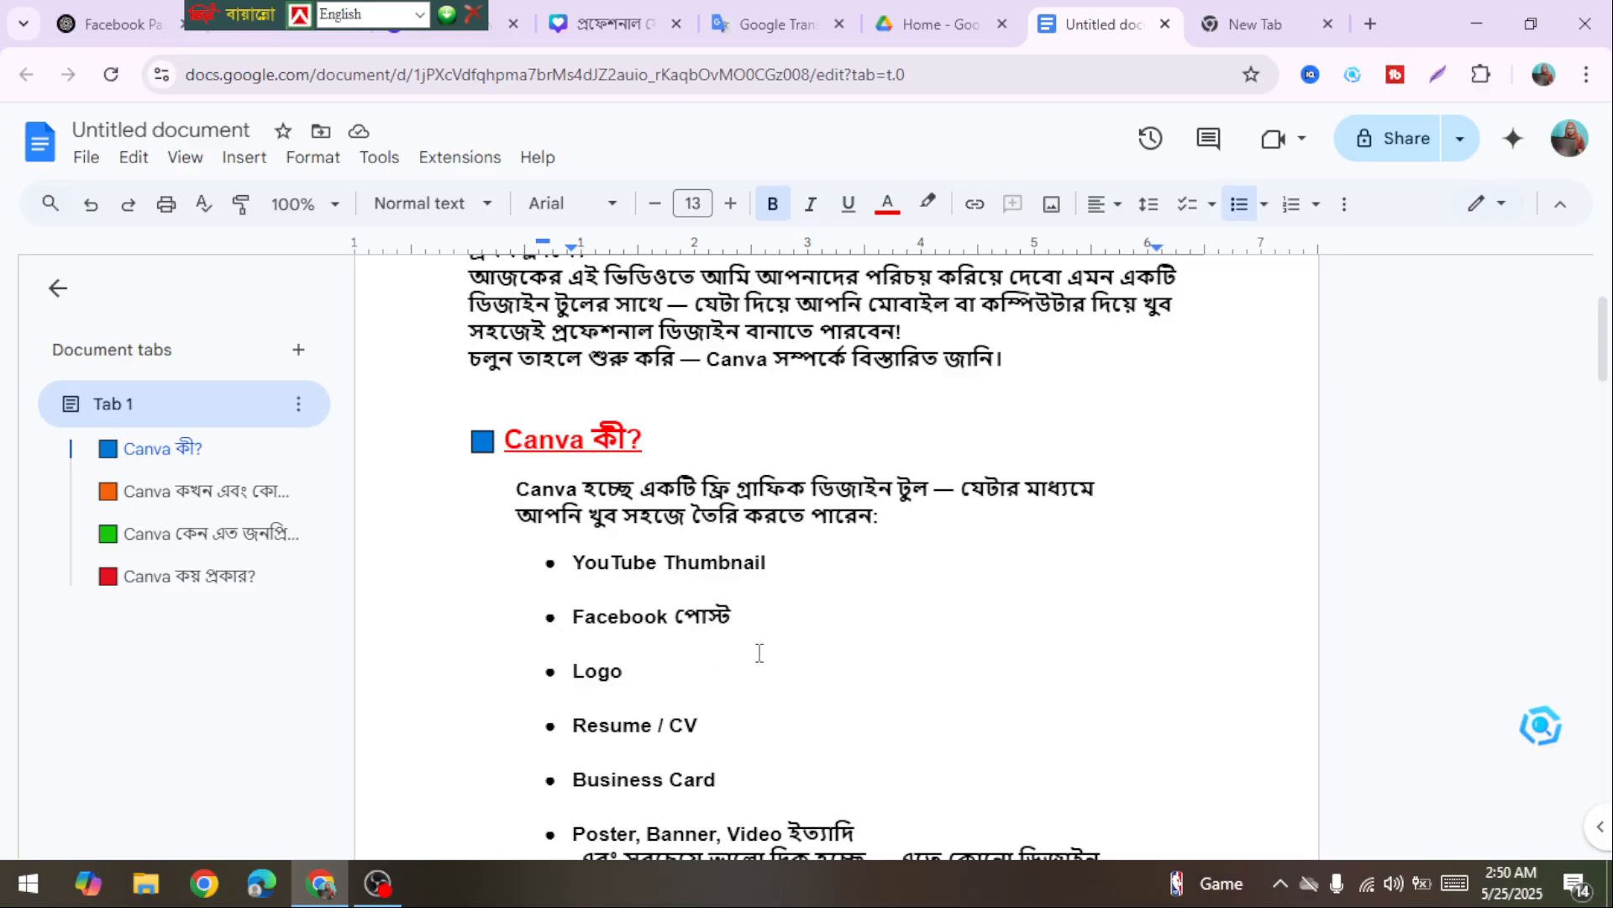
{"action": "scroll", "coordinate": [761, 652], "scroll_direction": "down", "scroll_amount": 3}
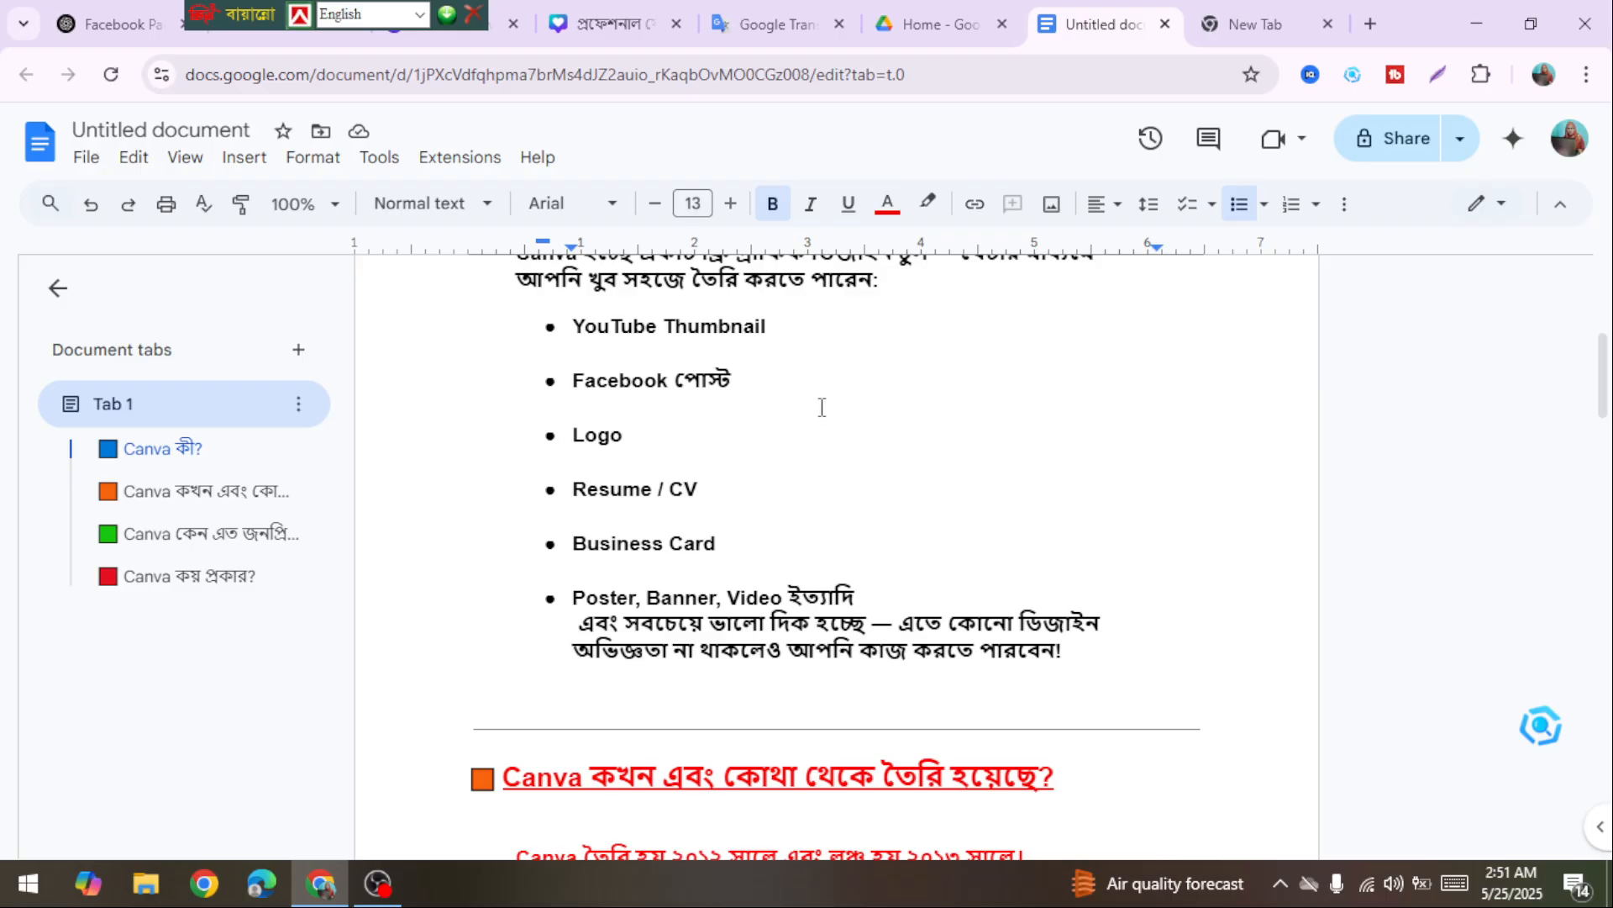
{"action": "scroll", "coordinate": [822, 406], "scroll_direction": "down", "scroll_amount": 1}
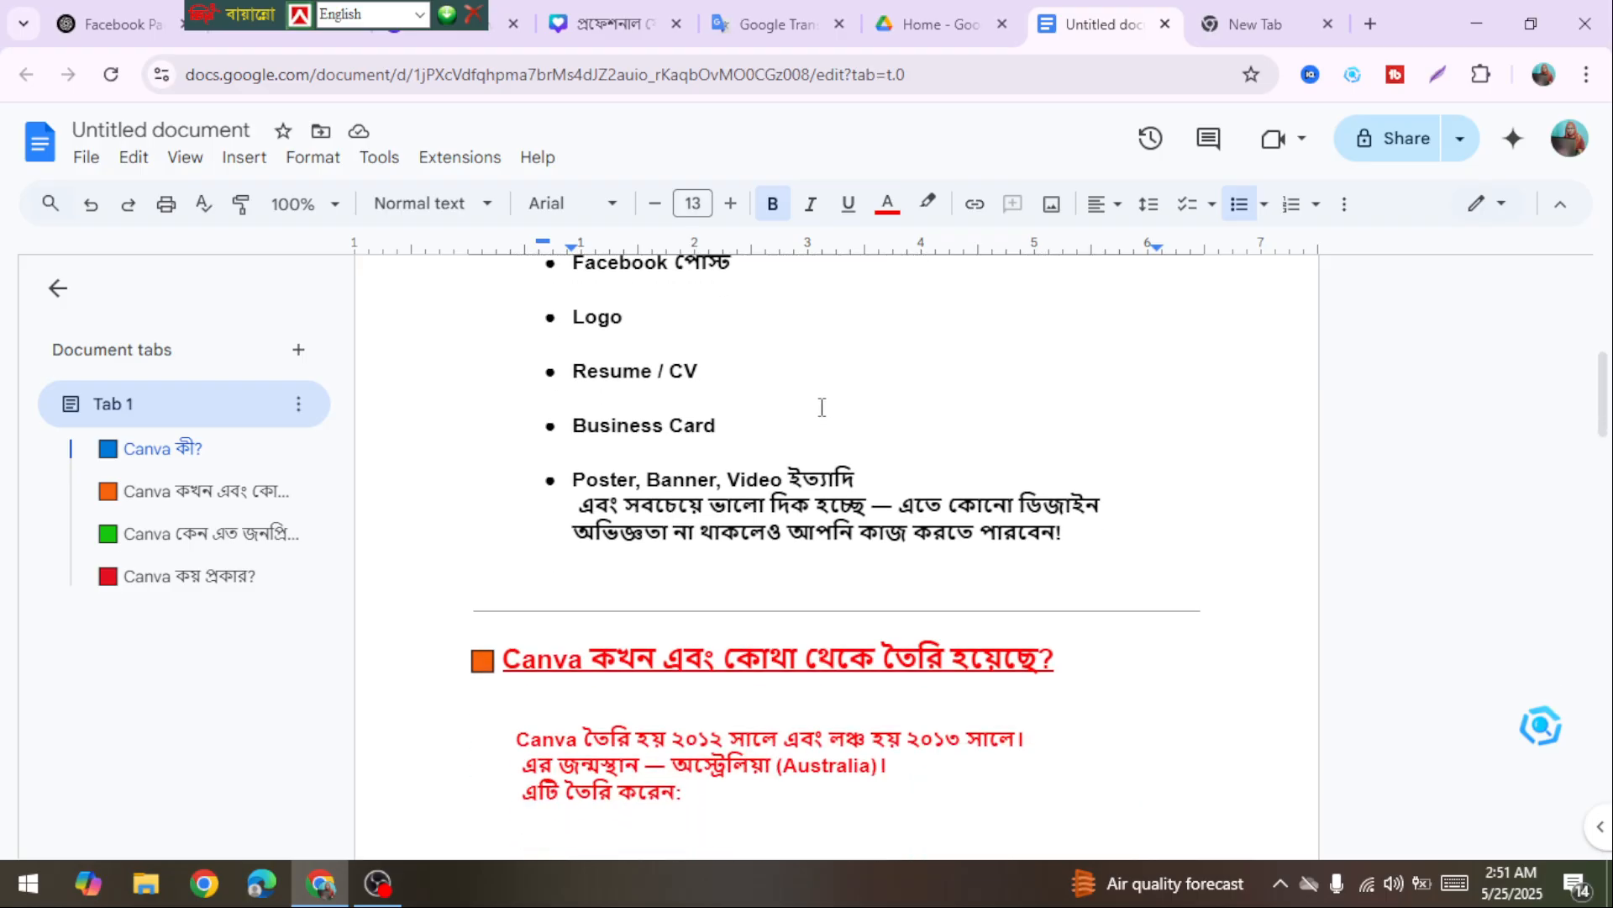
{"action": "scroll", "coordinate": [822, 407], "scroll_direction": "down", "scroll_amount": 1}
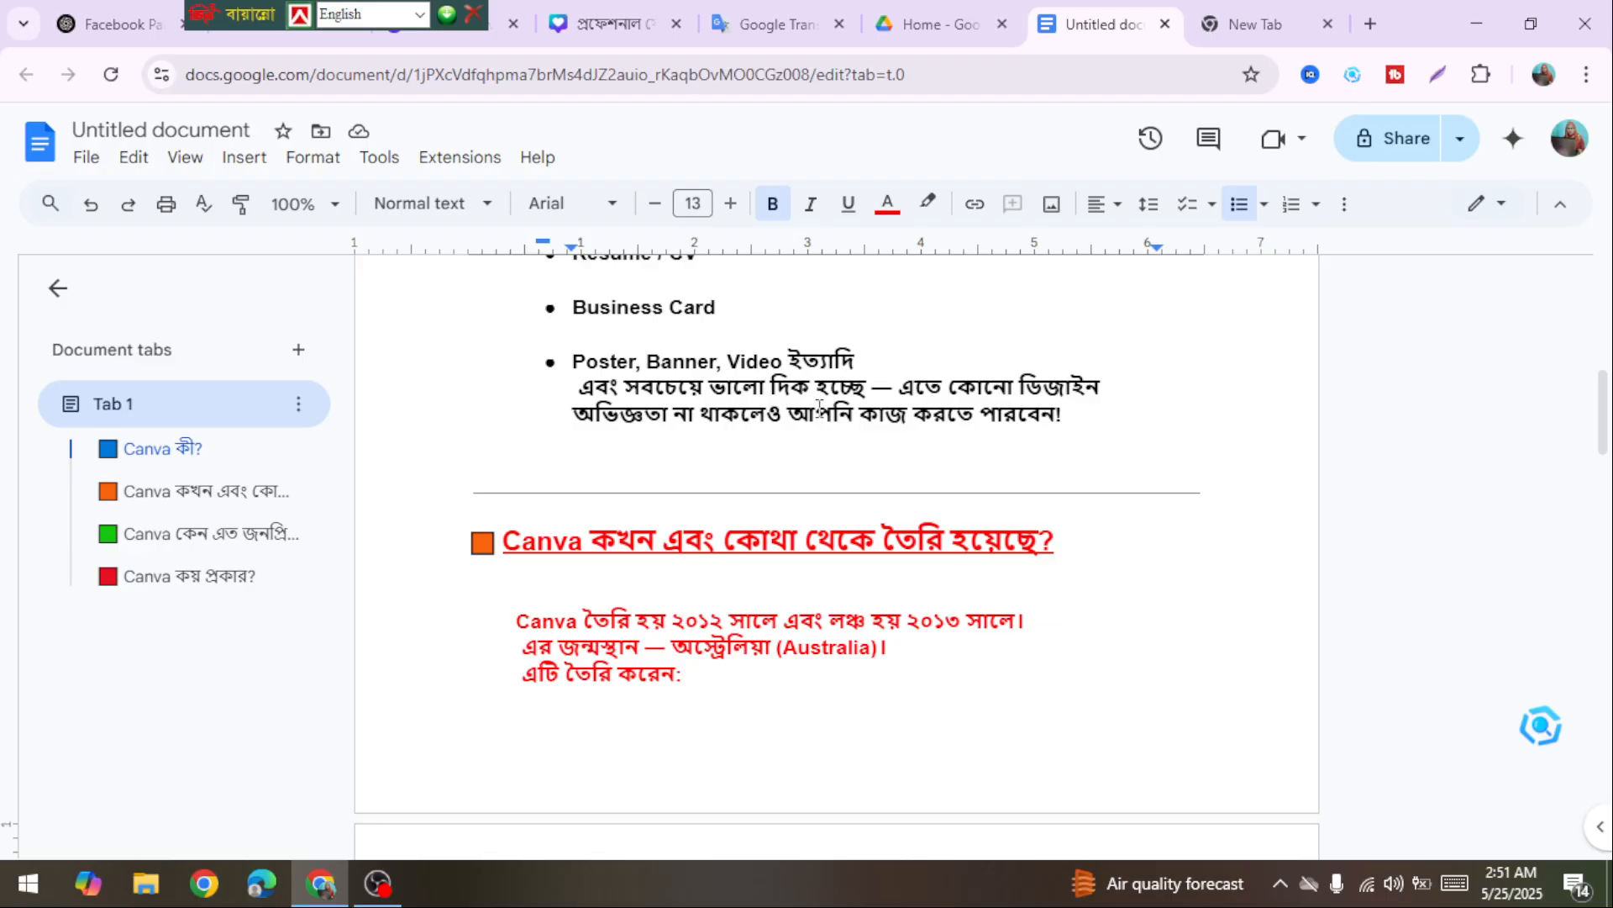
{"action": "scroll", "coordinate": [819, 410], "scroll_direction": "down", "scroll_amount": 1}
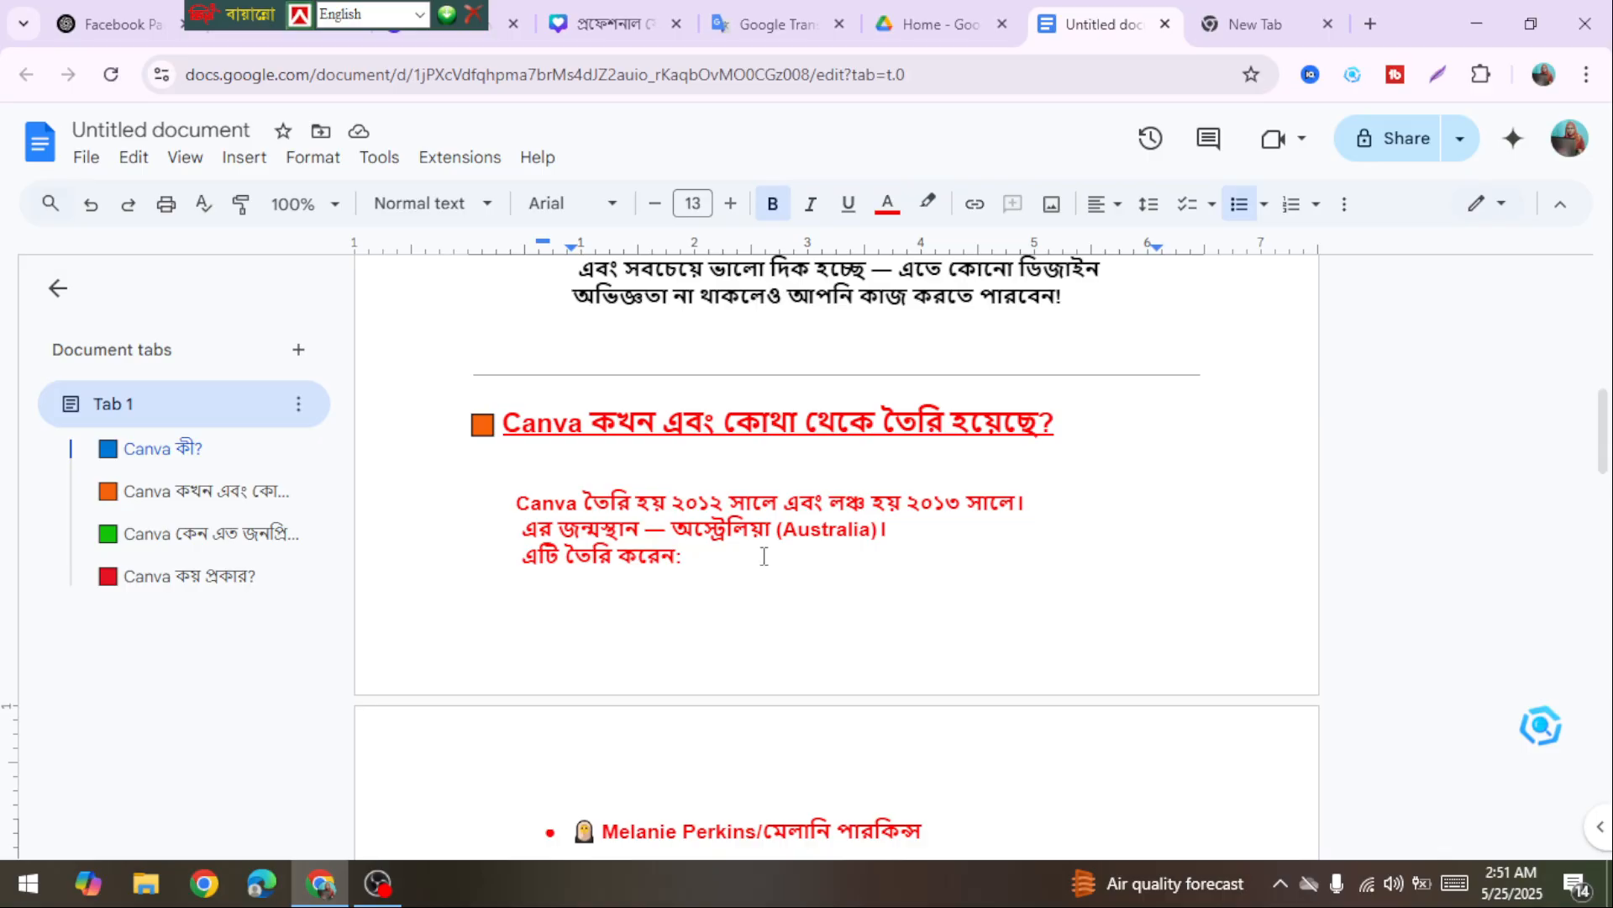
{"action": "scroll", "coordinate": [764, 557], "scroll_direction": "down", "scroll_amount": 3}
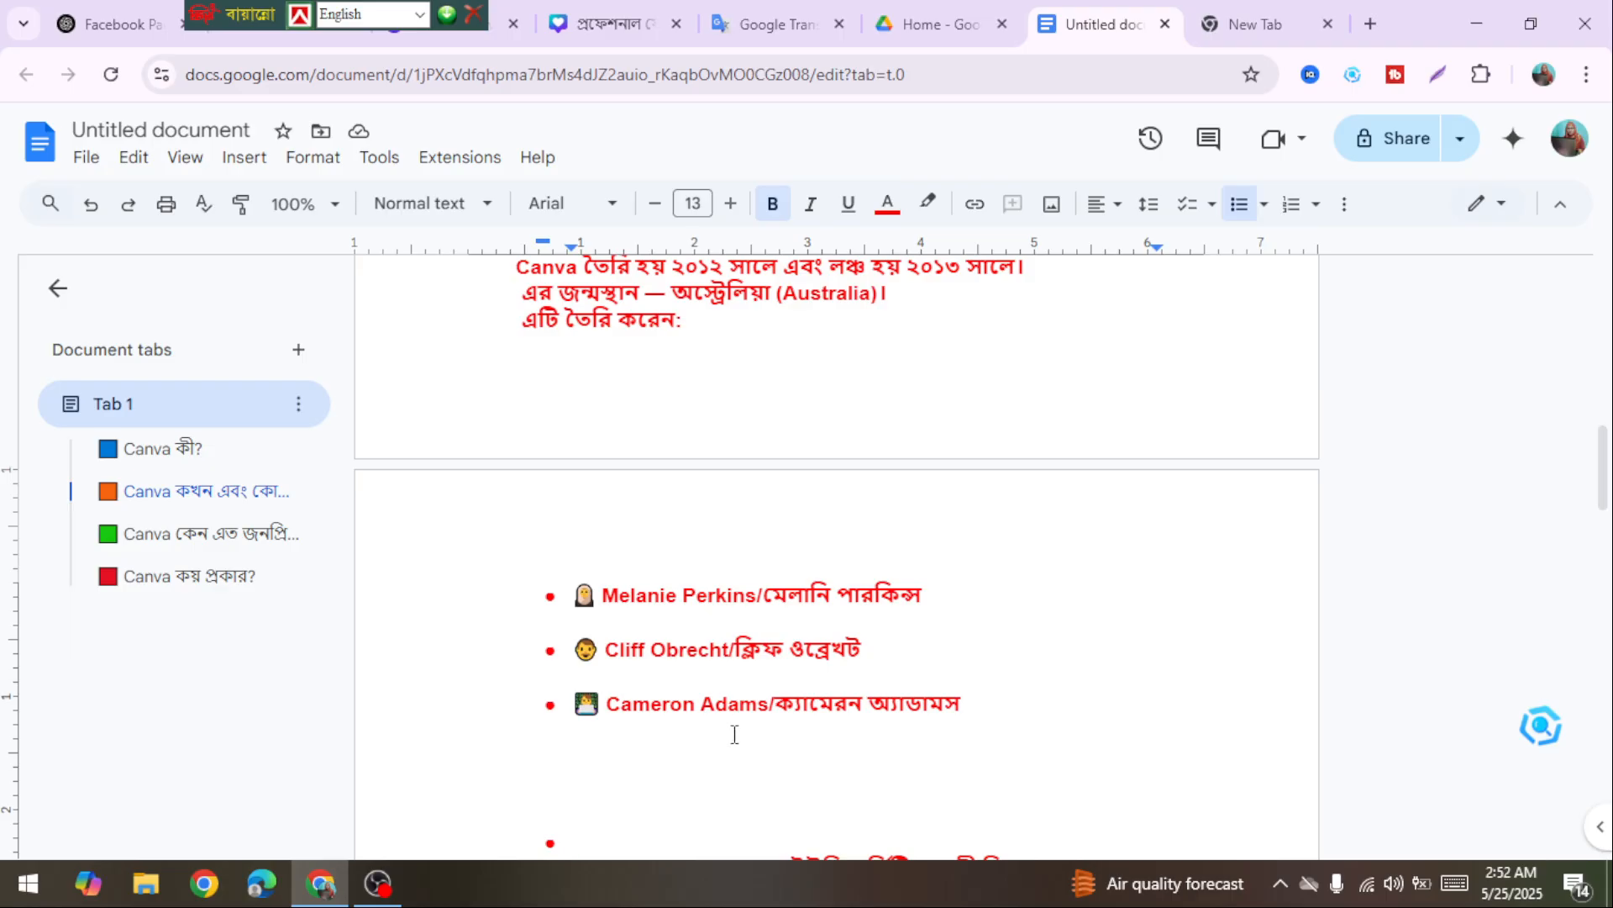
{"action": "scroll", "coordinate": [714, 723], "scroll_direction": "down", "scroll_amount": 3}
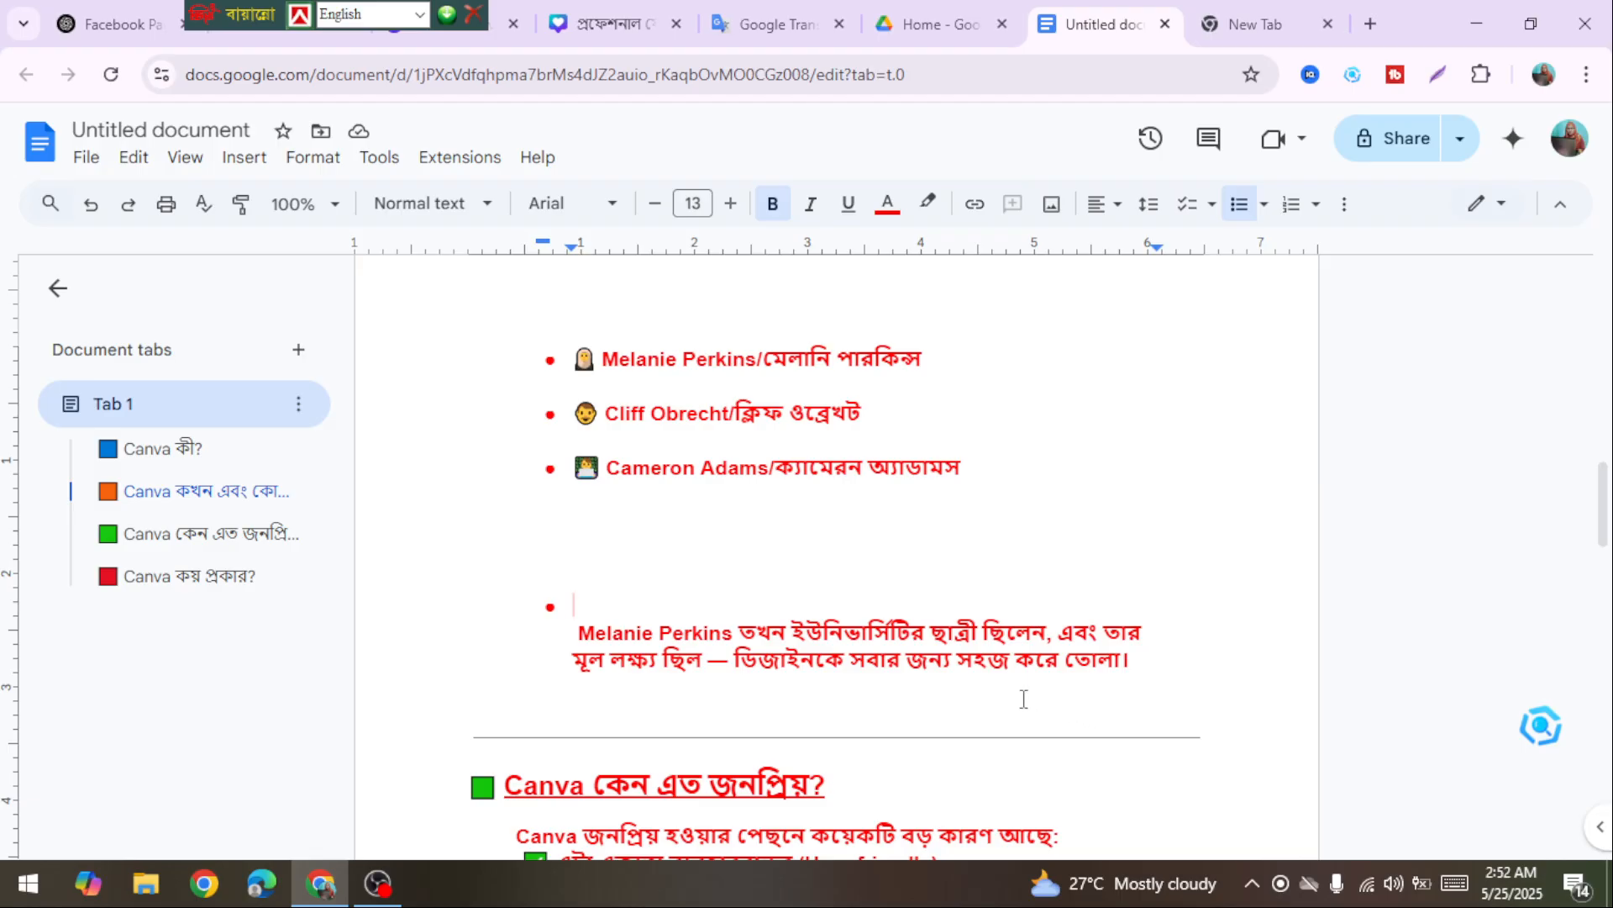
{"action": "scroll", "coordinate": [1024, 699], "scroll_direction": "down", "scroll_amount": 1}
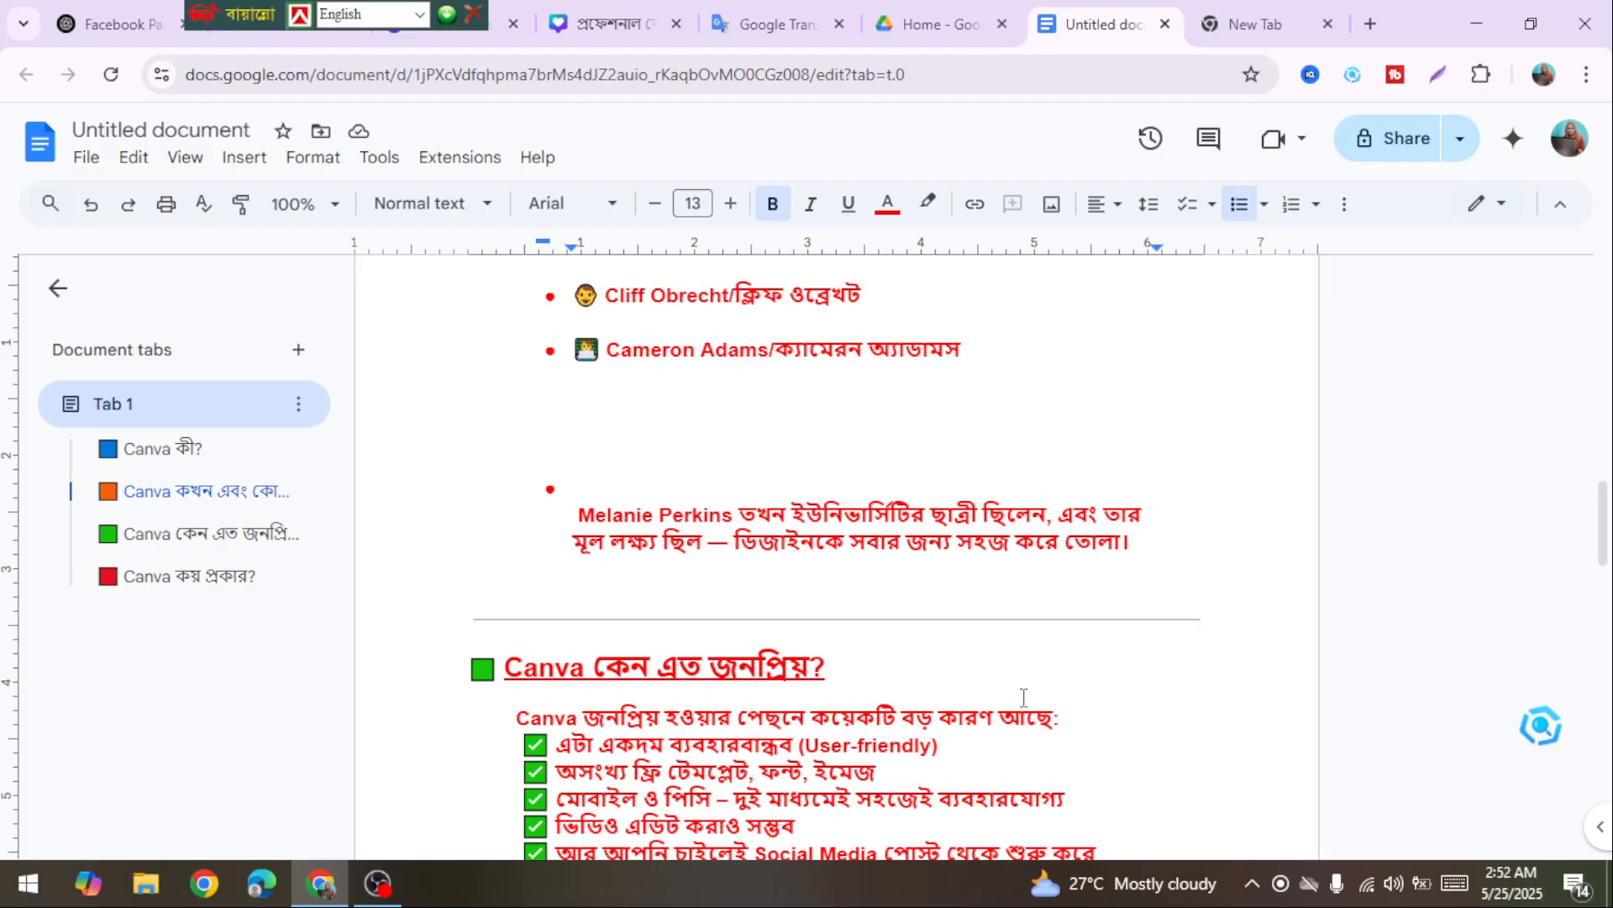
Read the sections on why Canva is popular and which versions exist, down to the closing paragraph.
{"action": "scroll", "coordinate": [630, 550], "scroll_direction": "down", "scroll_amount": 2}
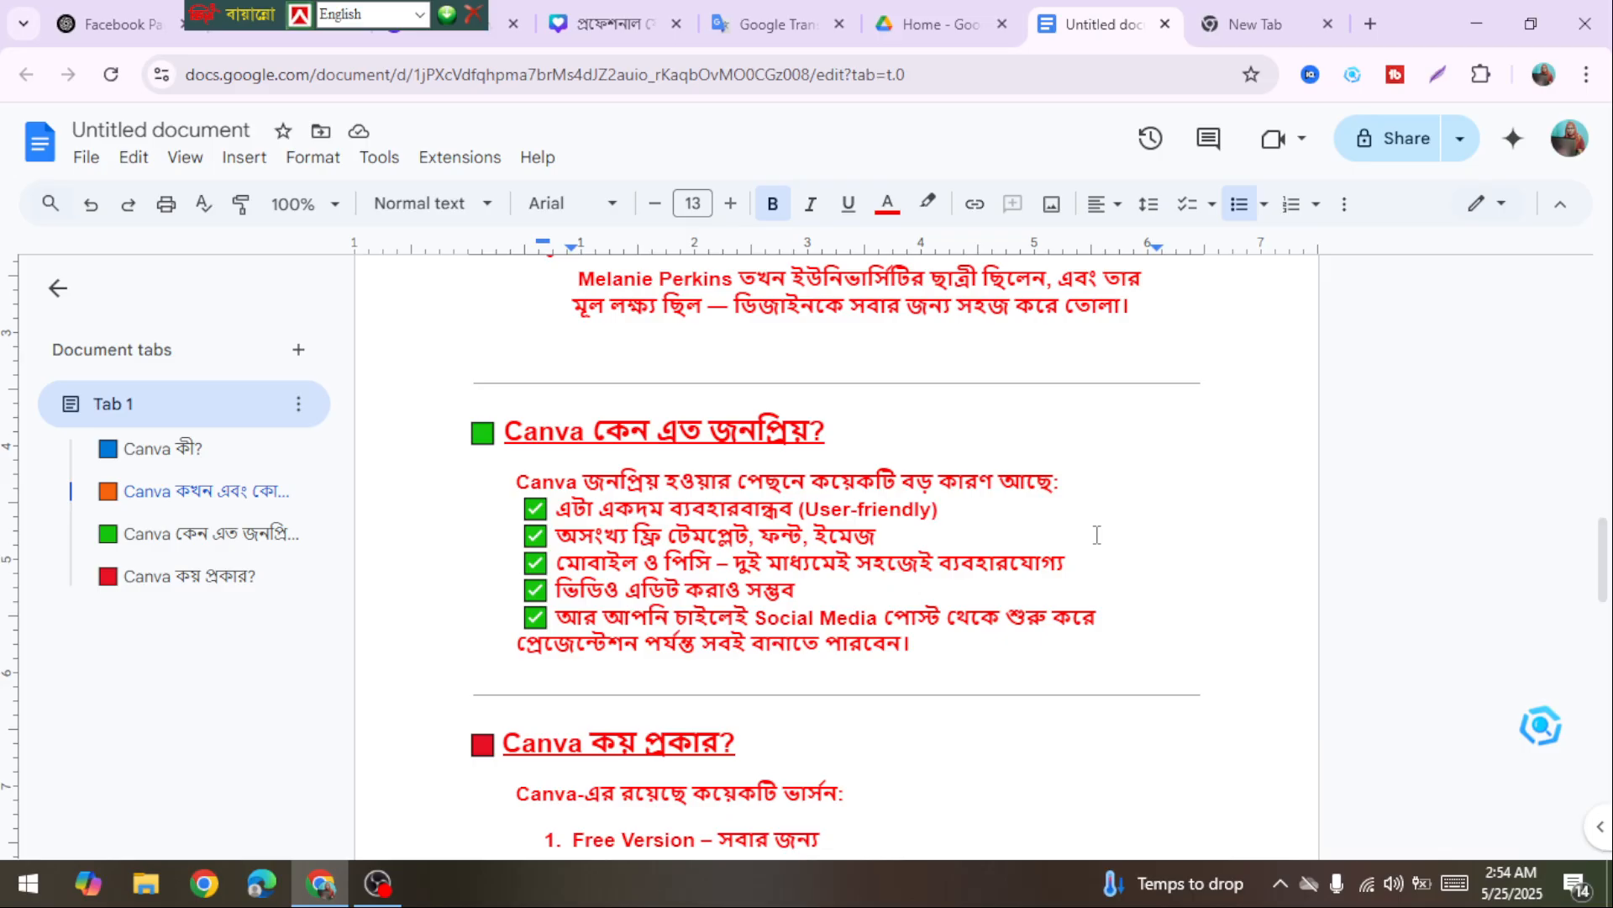
{"action": "scroll", "coordinate": [1092, 538], "scroll_direction": "down", "scroll_amount": 2}
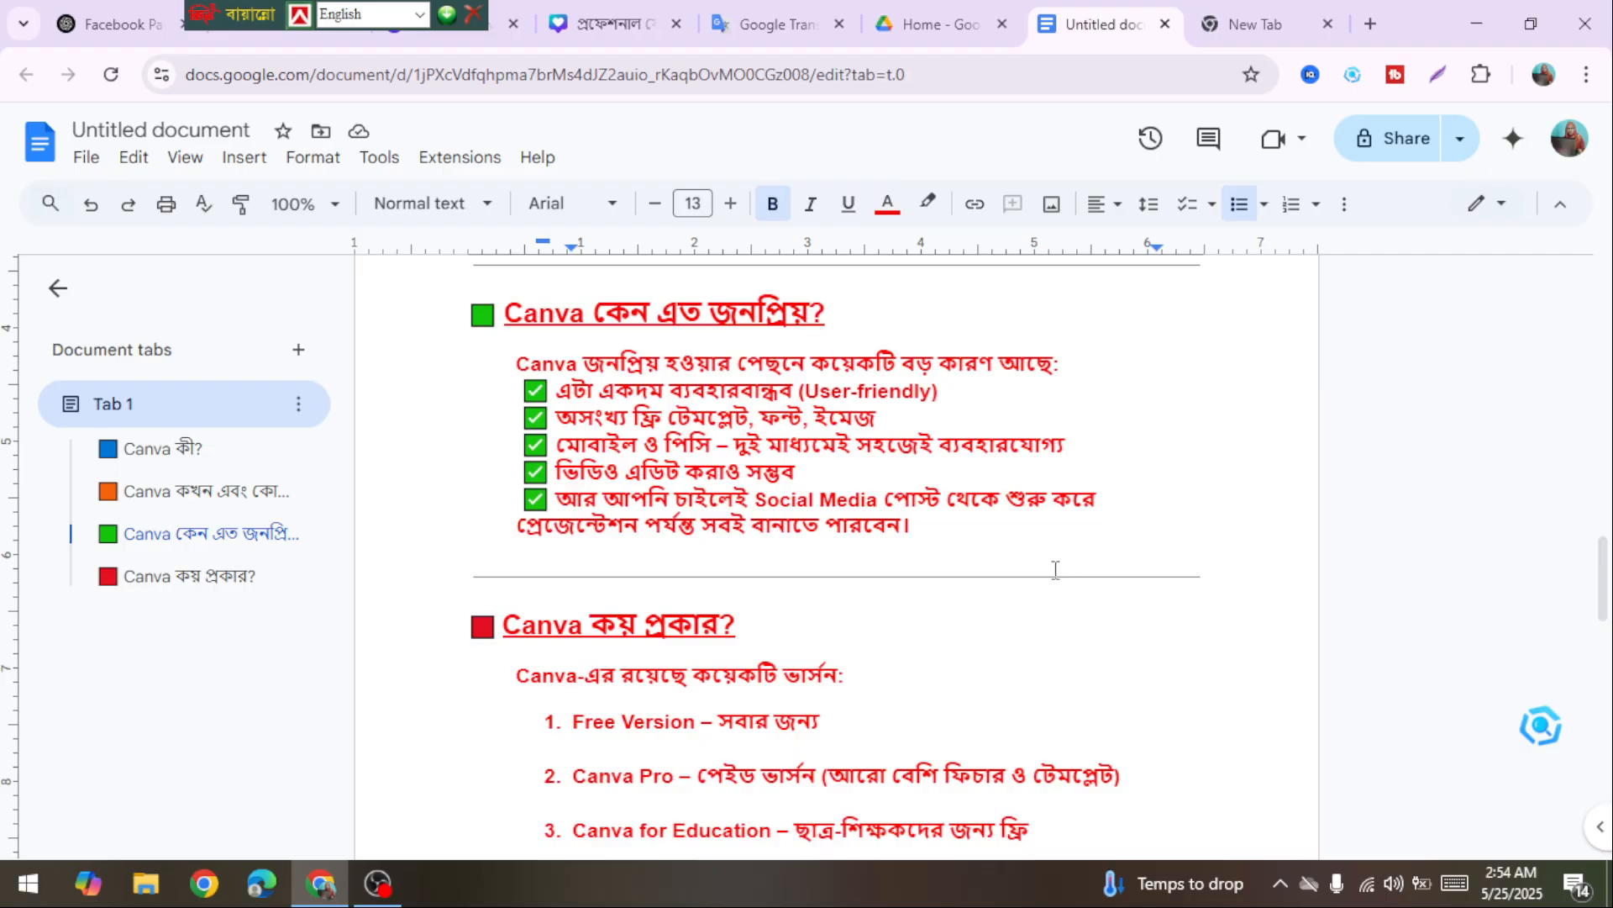
{"action": "scroll", "coordinate": [1057, 567], "scroll_direction": "down", "scroll_amount": 2}
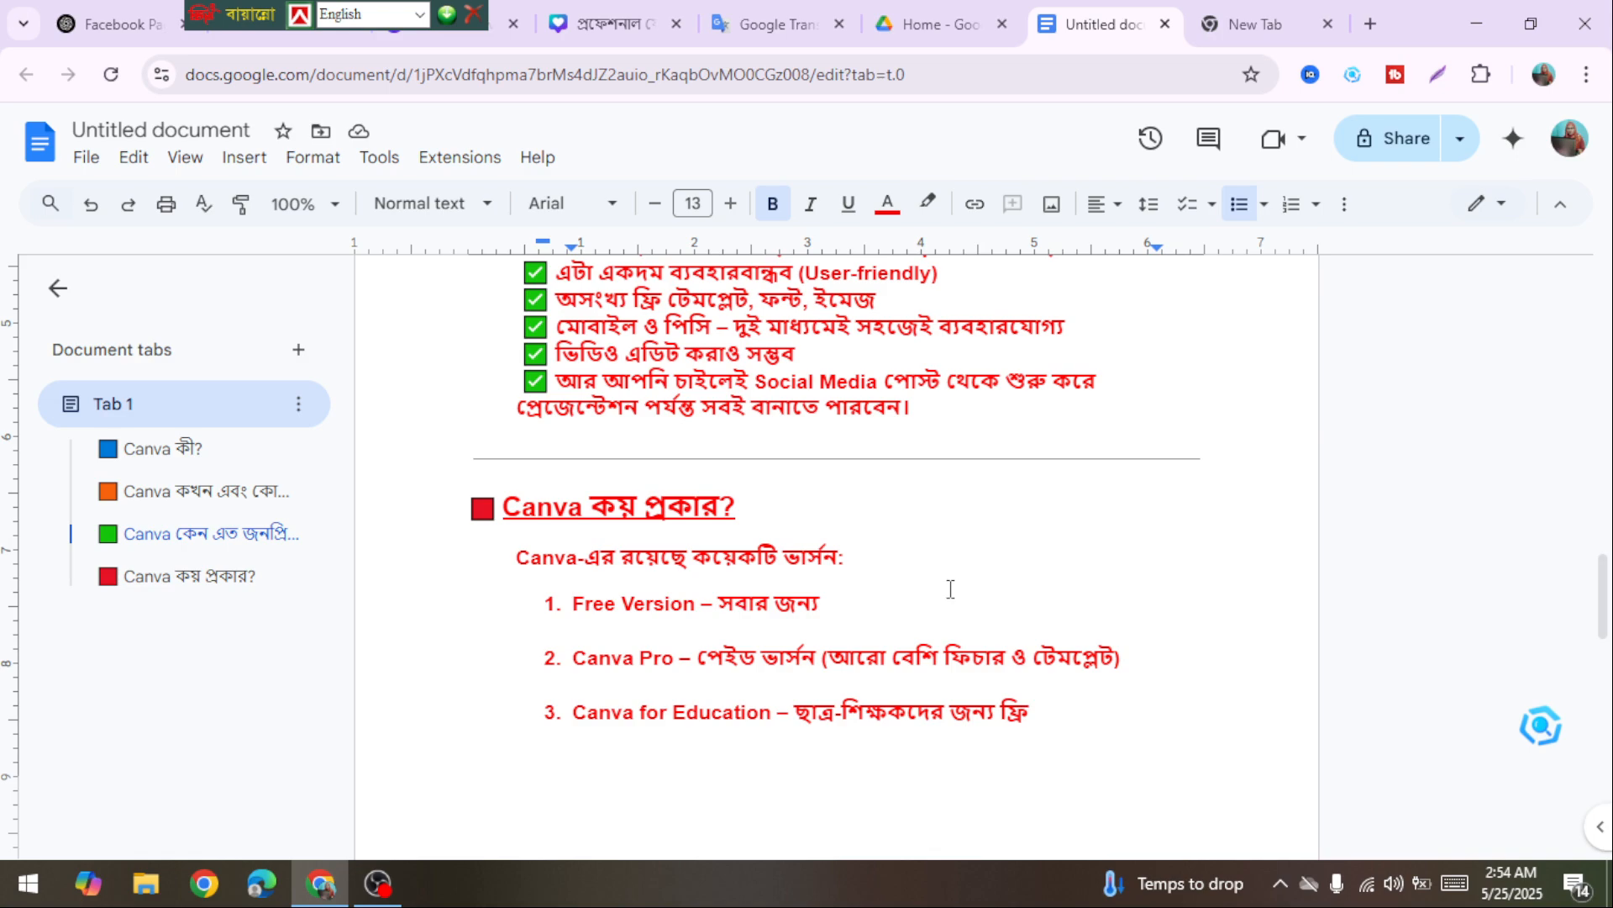
{"action": "scroll", "coordinate": [952, 586], "scroll_direction": "down", "scroll_amount": 1}
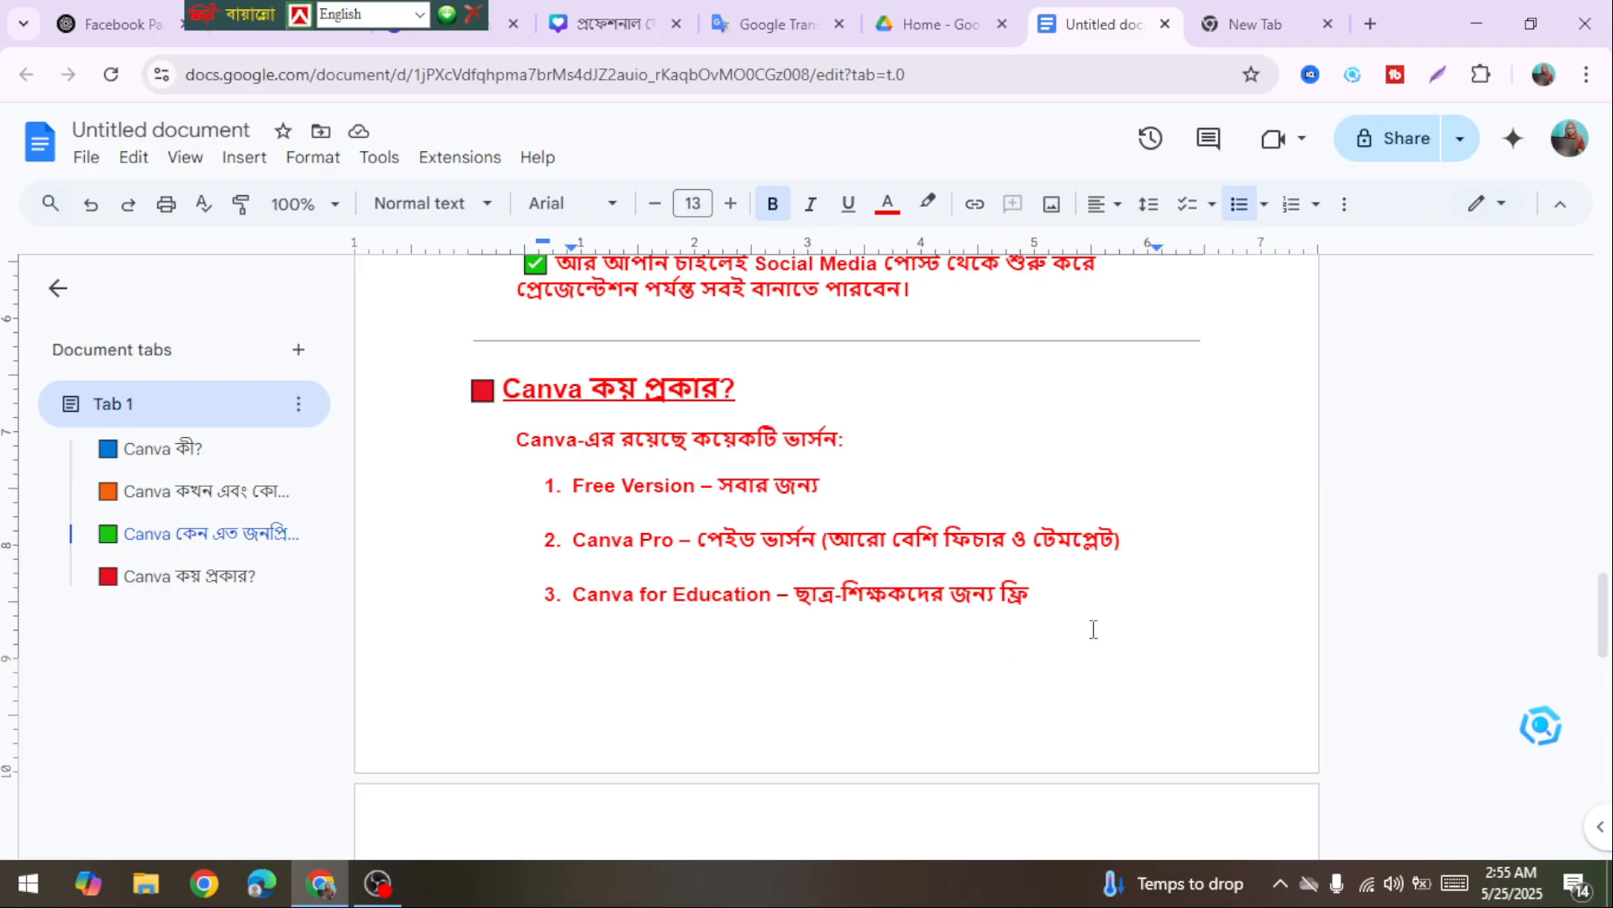
{"action": "scroll", "coordinate": [1096, 628], "scroll_direction": "down", "scroll_amount": 1}
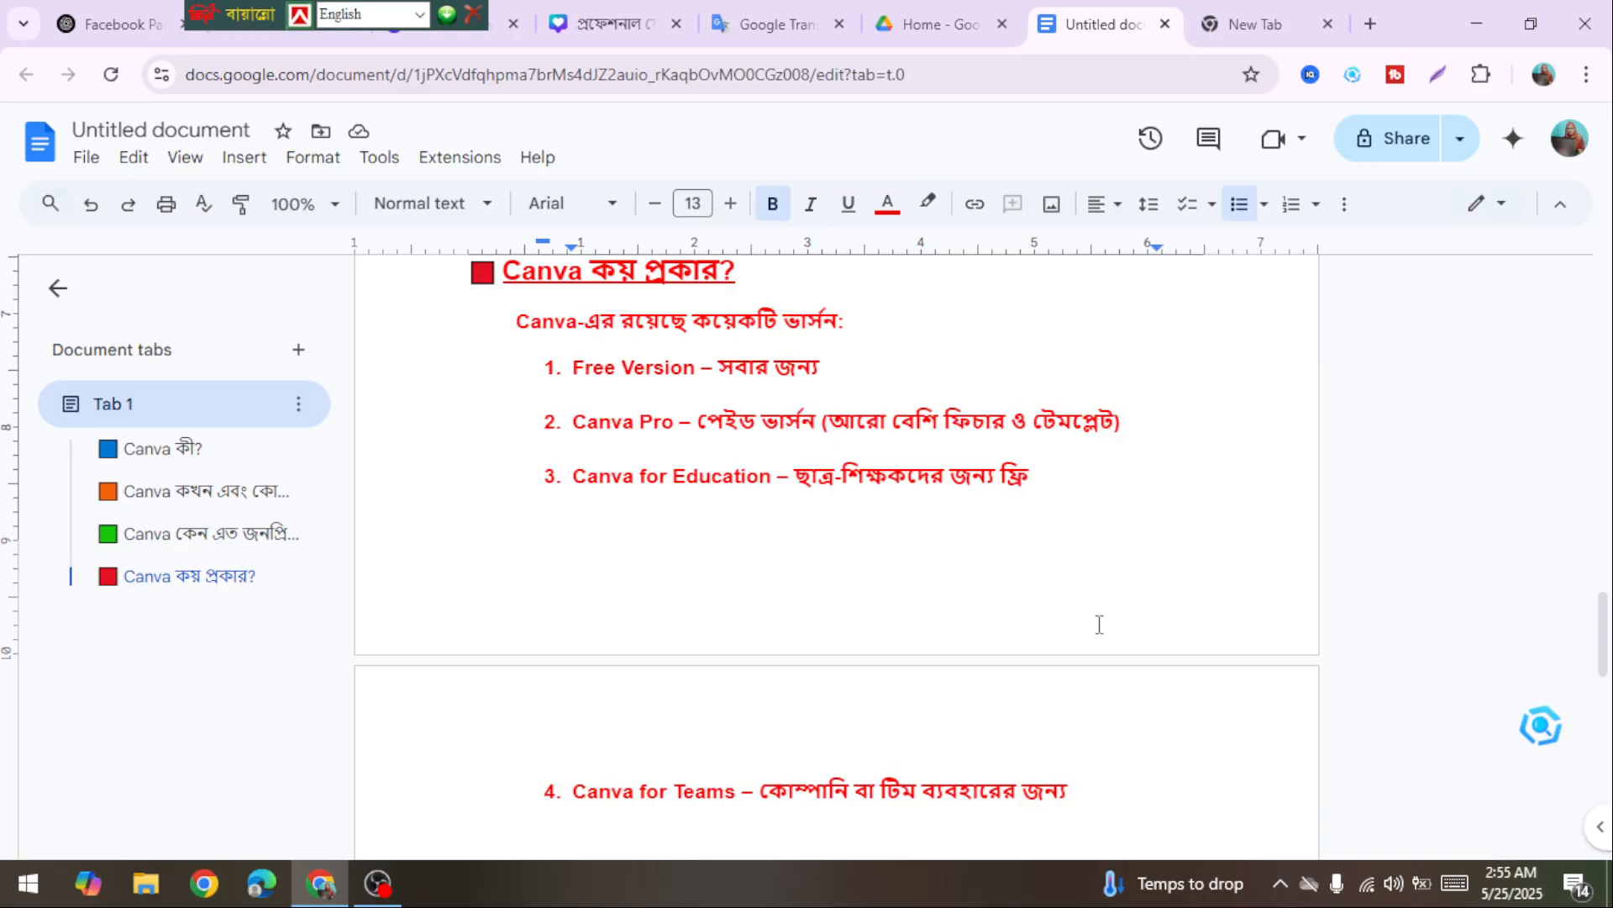
{"action": "scroll", "coordinate": [1099, 623], "scroll_direction": "down", "scroll_amount": 2}
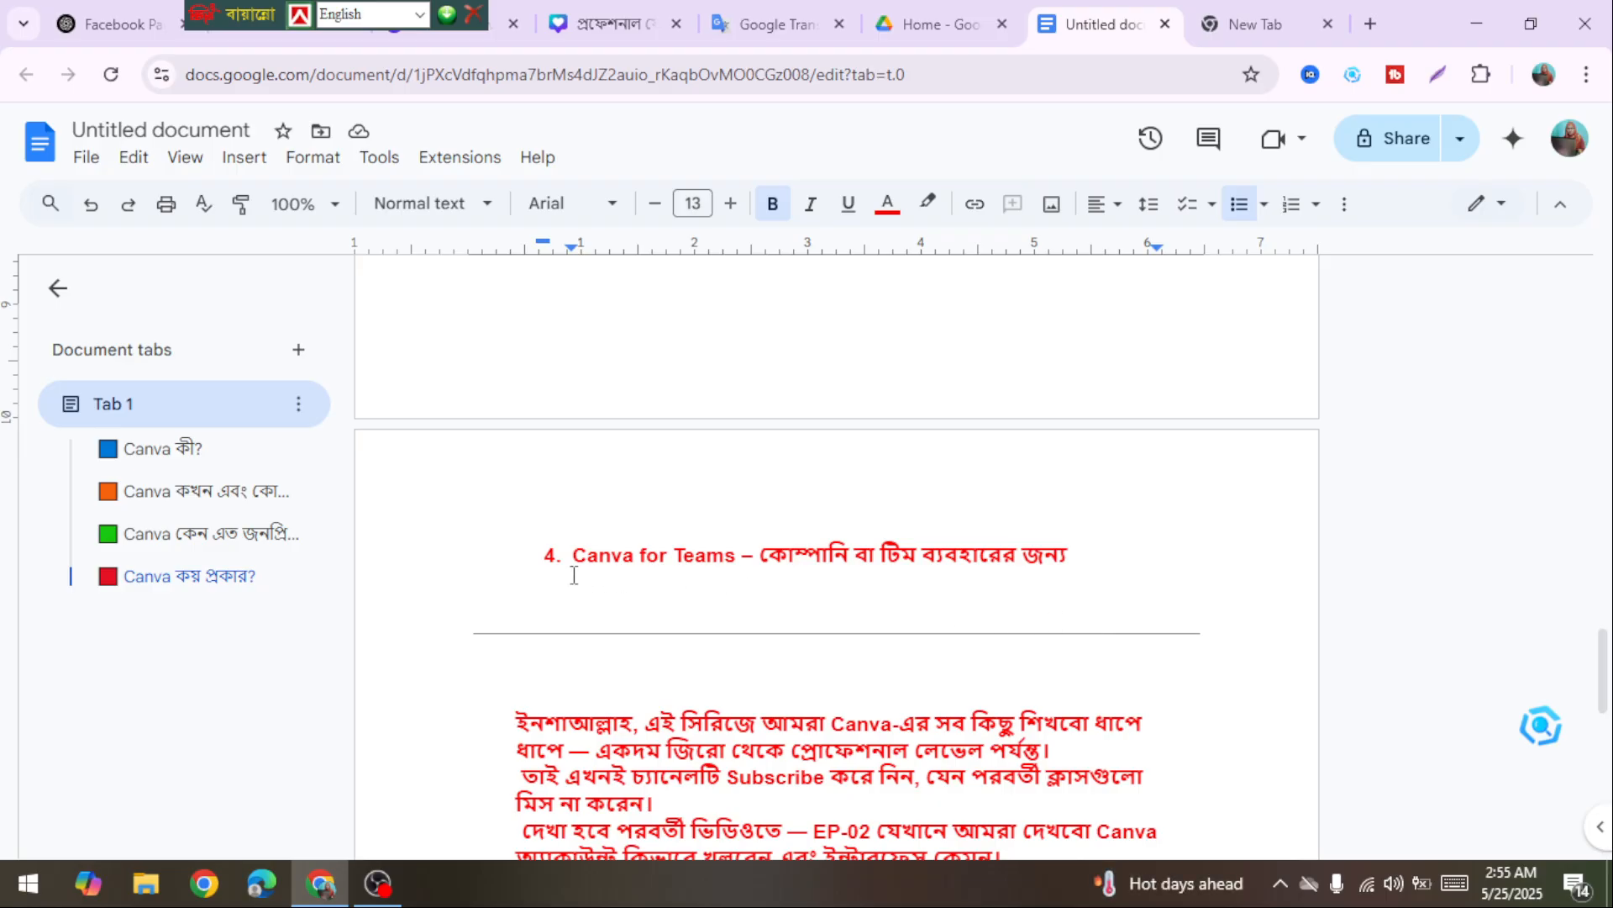
{"action": "scroll", "coordinate": [527, 536], "scroll_direction": "down", "scroll_amount": 1}
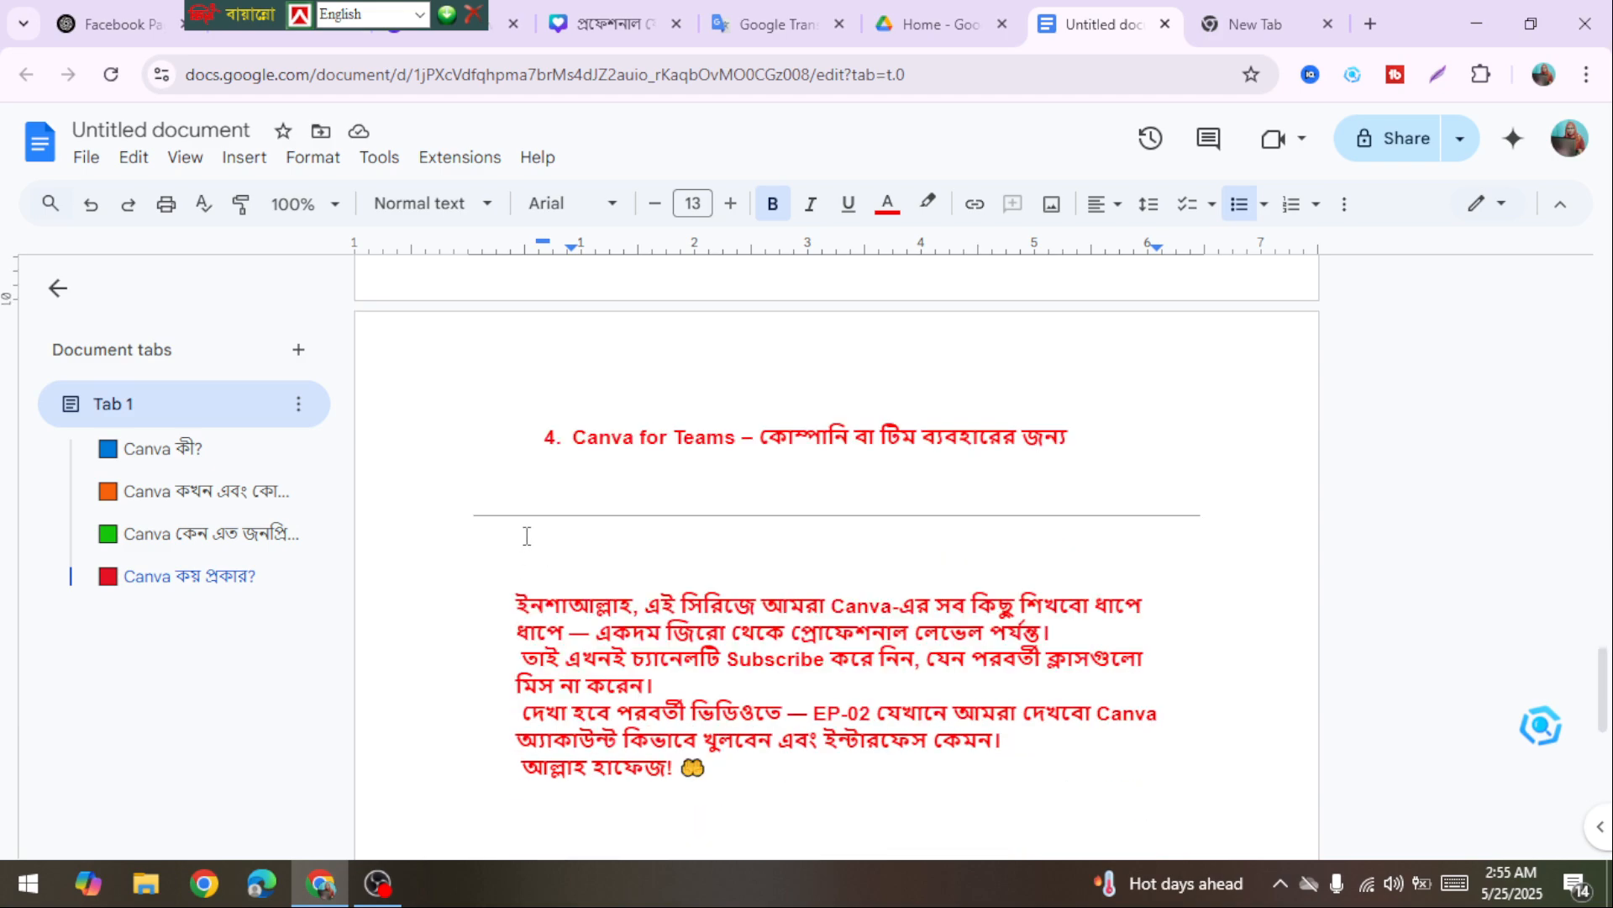
{"action": "scroll", "coordinate": [527, 537], "scroll_direction": "down", "scroll_amount": 1}
Review the numbered list of Canva versions again, from Free Version to Canva for Teams, along with the closing paragraph.
{"action": "scroll", "coordinate": [527, 537], "scroll_direction": "up", "scroll_amount": 1}
{"action": "scroll", "coordinate": [526, 536], "scroll_direction": "up", "scroll_amount": 4}
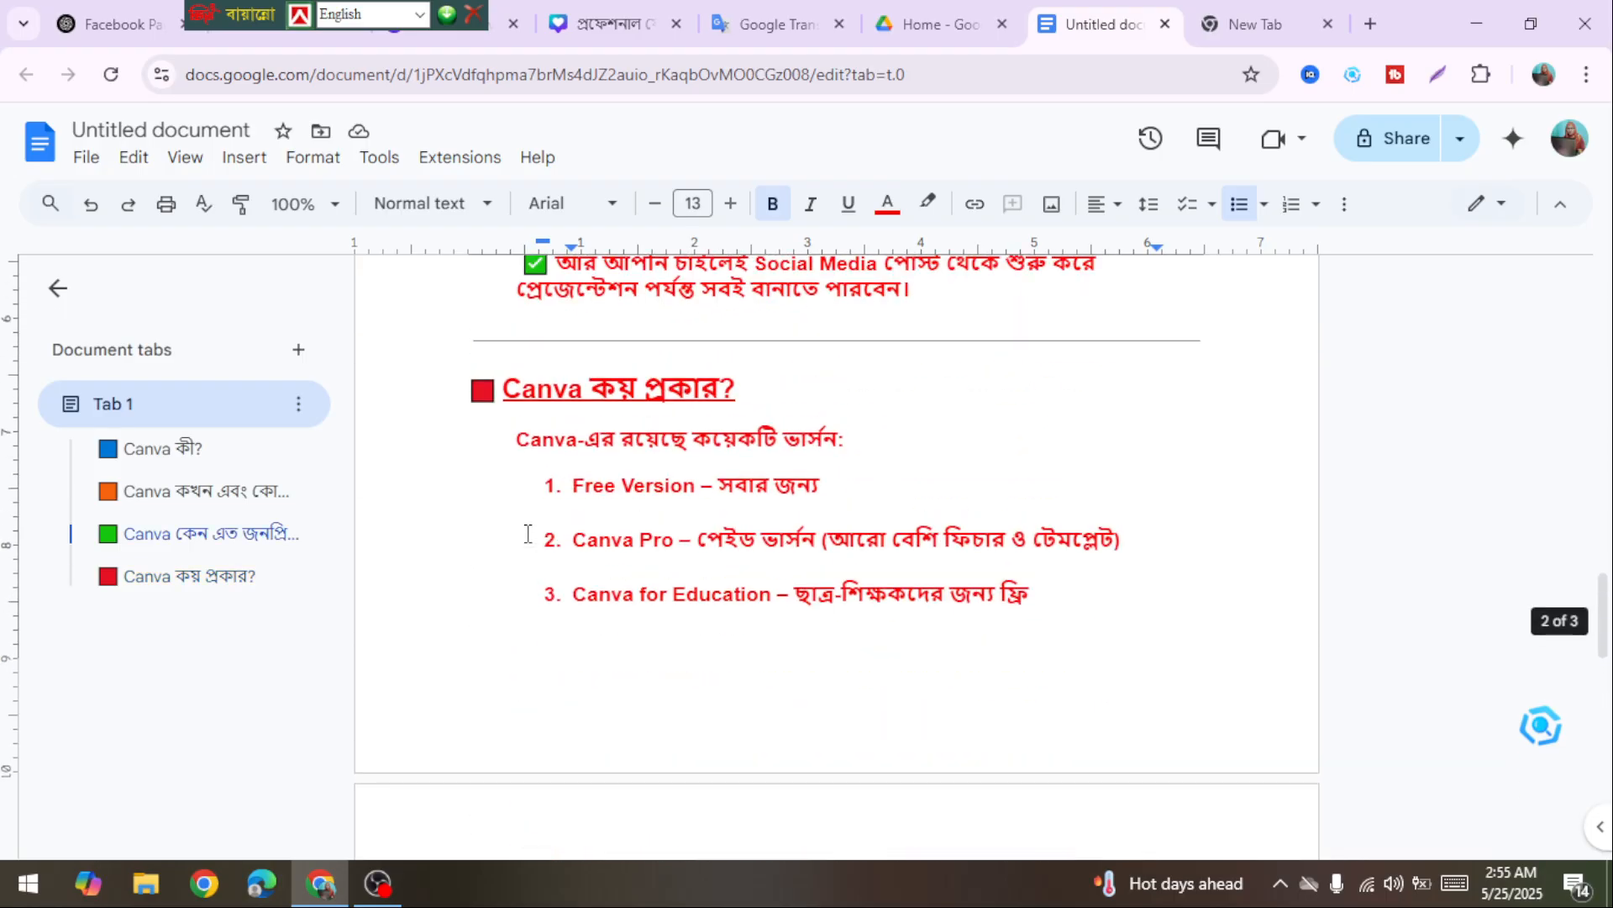
{"action": "scroll", "coordinate": [526, 536], "scroll_direction": "down", "scroll_amount": 4}
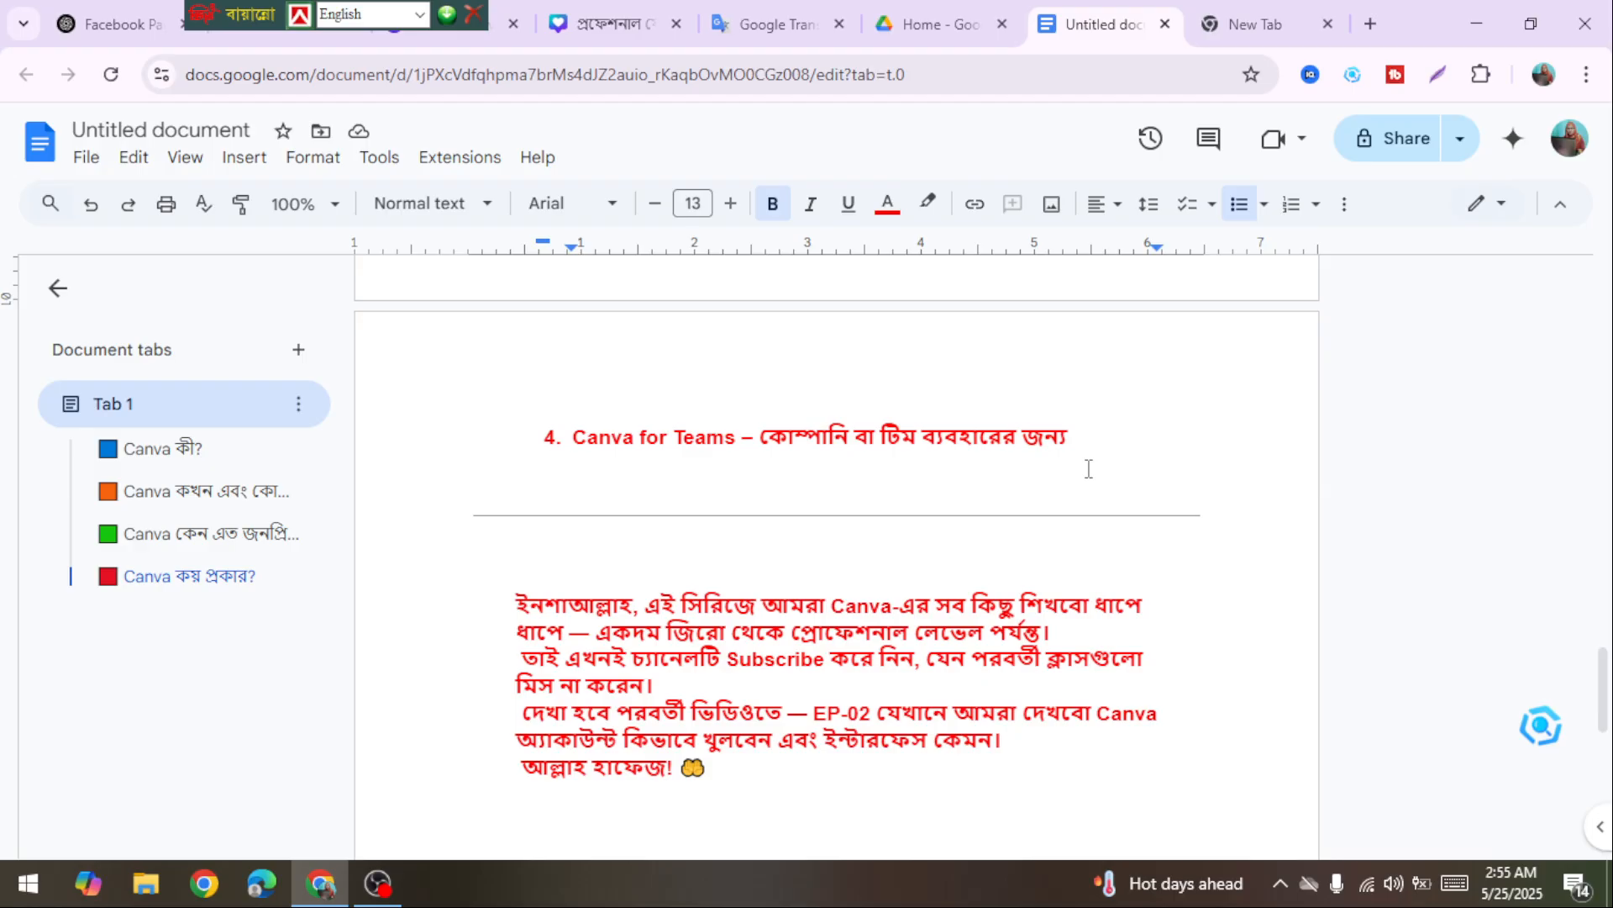
{"action": "scroll", "coordinate": [1088, 468], "scroll_direction": "up", "scroll_amount": 6}
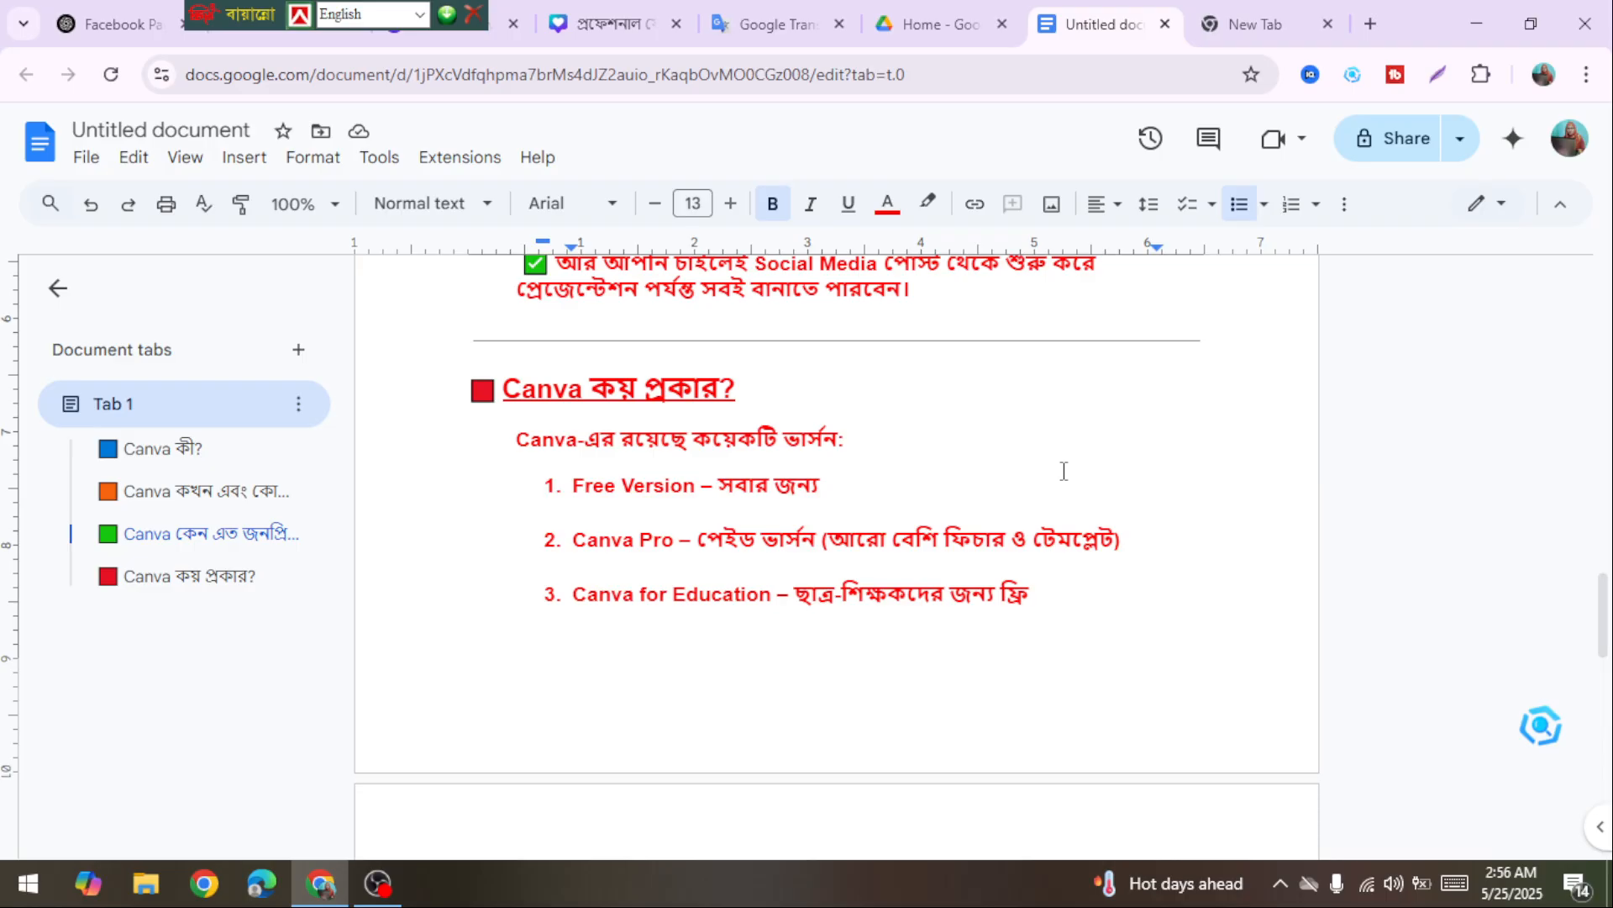
{"action": "scroll", "coordinate": [1064, 471], "scroll_direction": "down", "scroll_amount": 3}
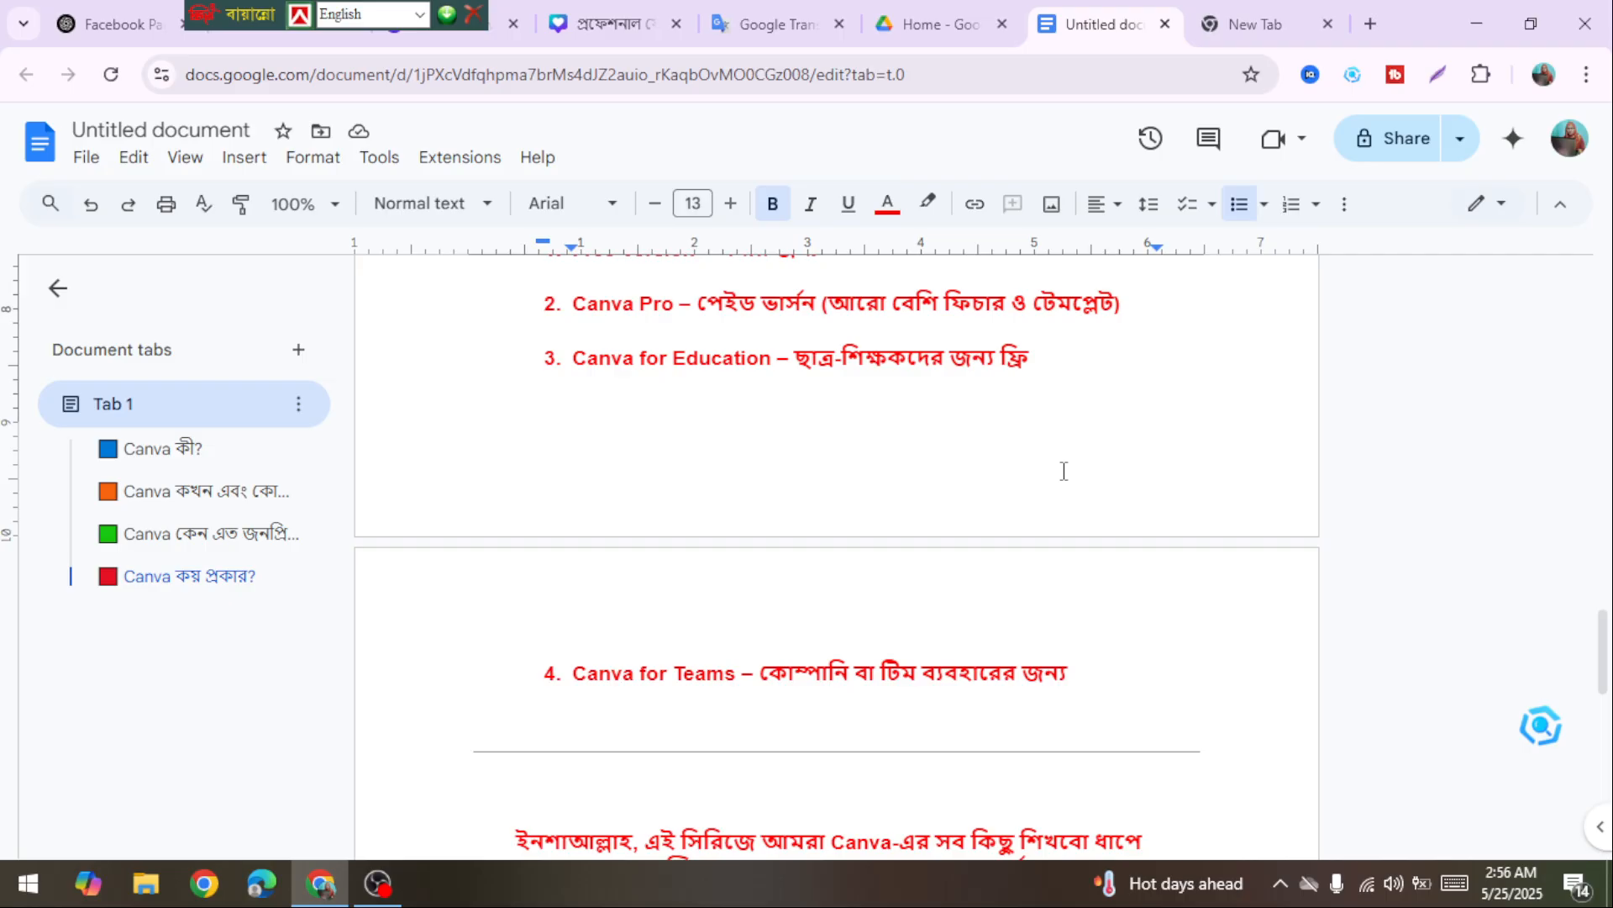
{"action": "scroll", "coordinate": [1064, 471], "scroll_direction": "down", "scroll_amount": 4}
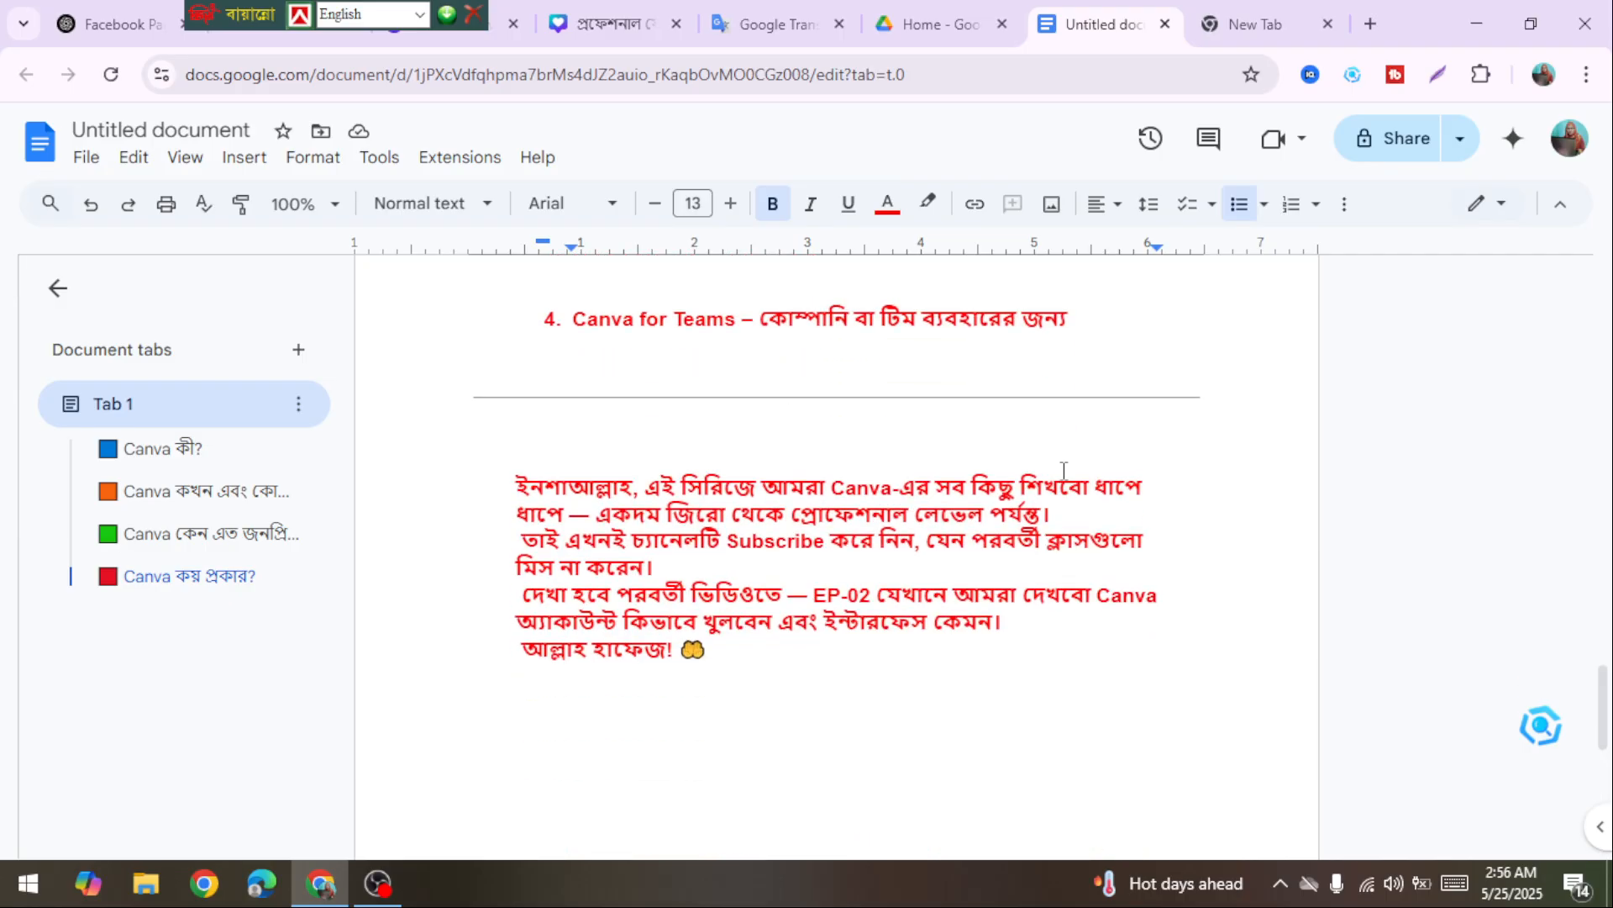
{"action": "scroll", "coordinate": [1064, 470], "scroll_direction": "up", "scroll_amount": 4}
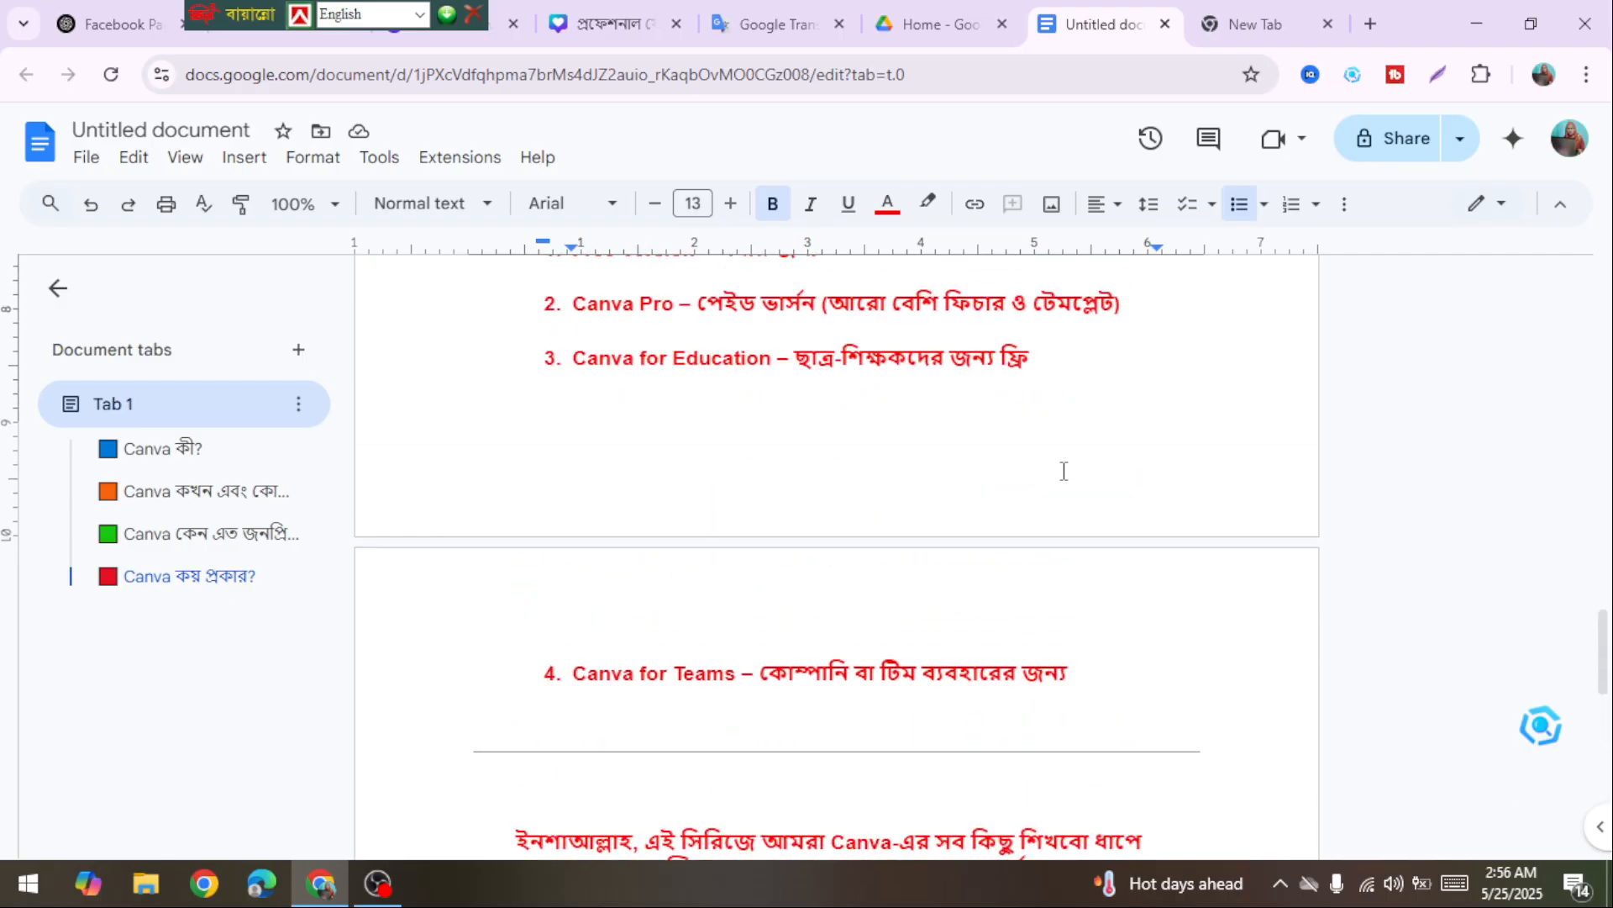
{"action": "scroll", "coordinate": [1064, 471], "scroll_direction": "down", "scroll_amount": 3}
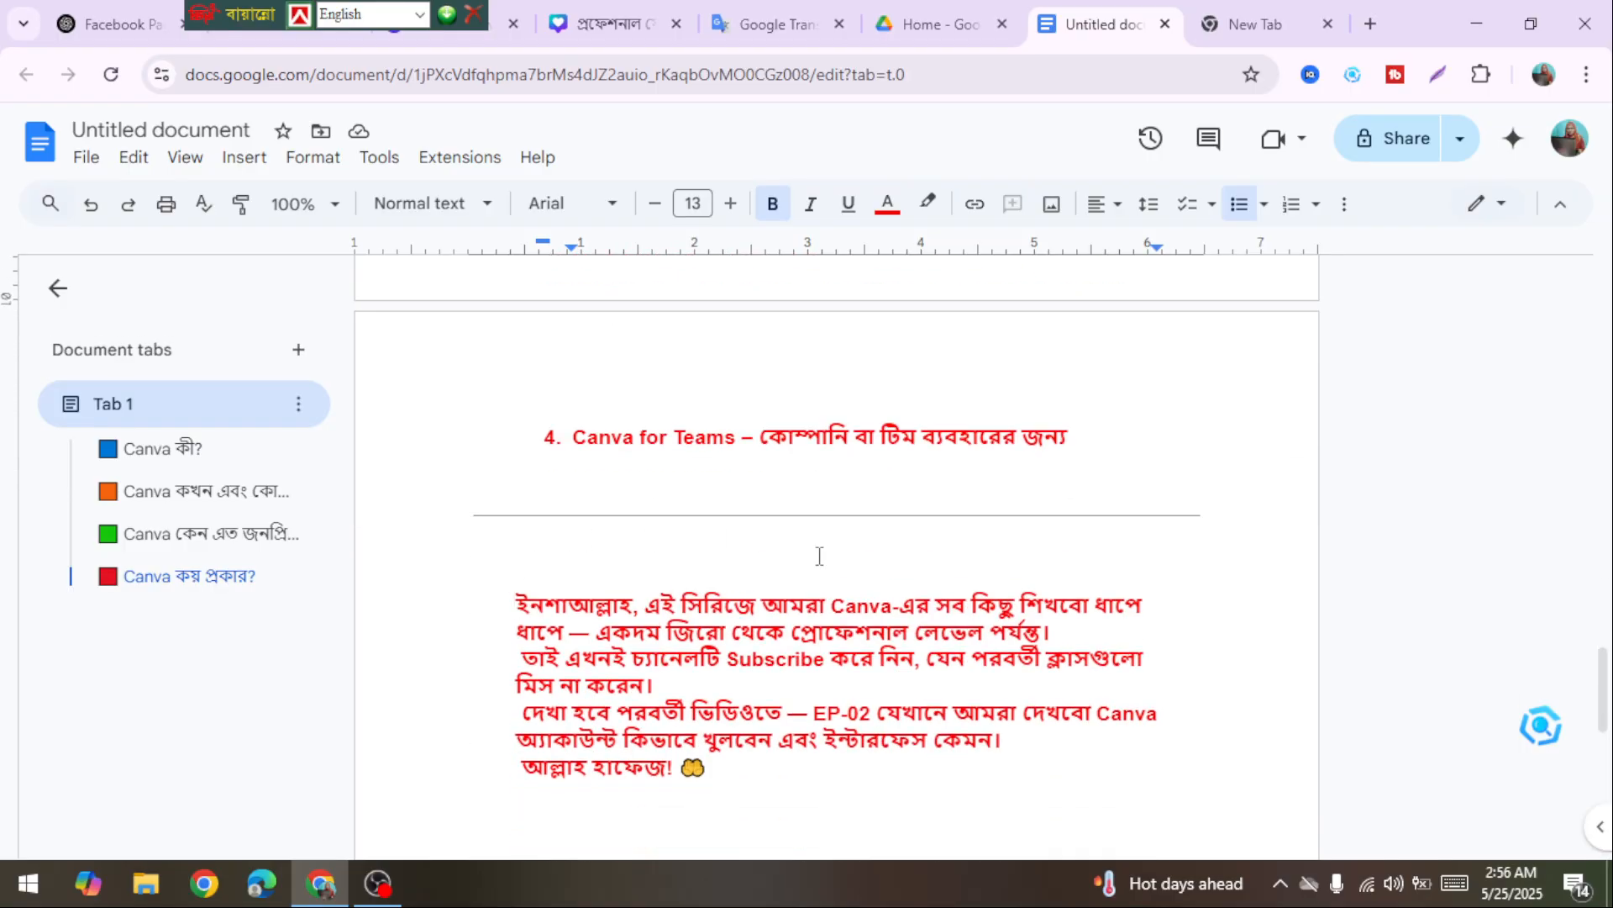
Go back over the document's sections from the list of versions up to the opening greeting.
{"action": "scroll", "coordinate": [774, 497], "scroll_direction": "up", "scroll_amount": 5}
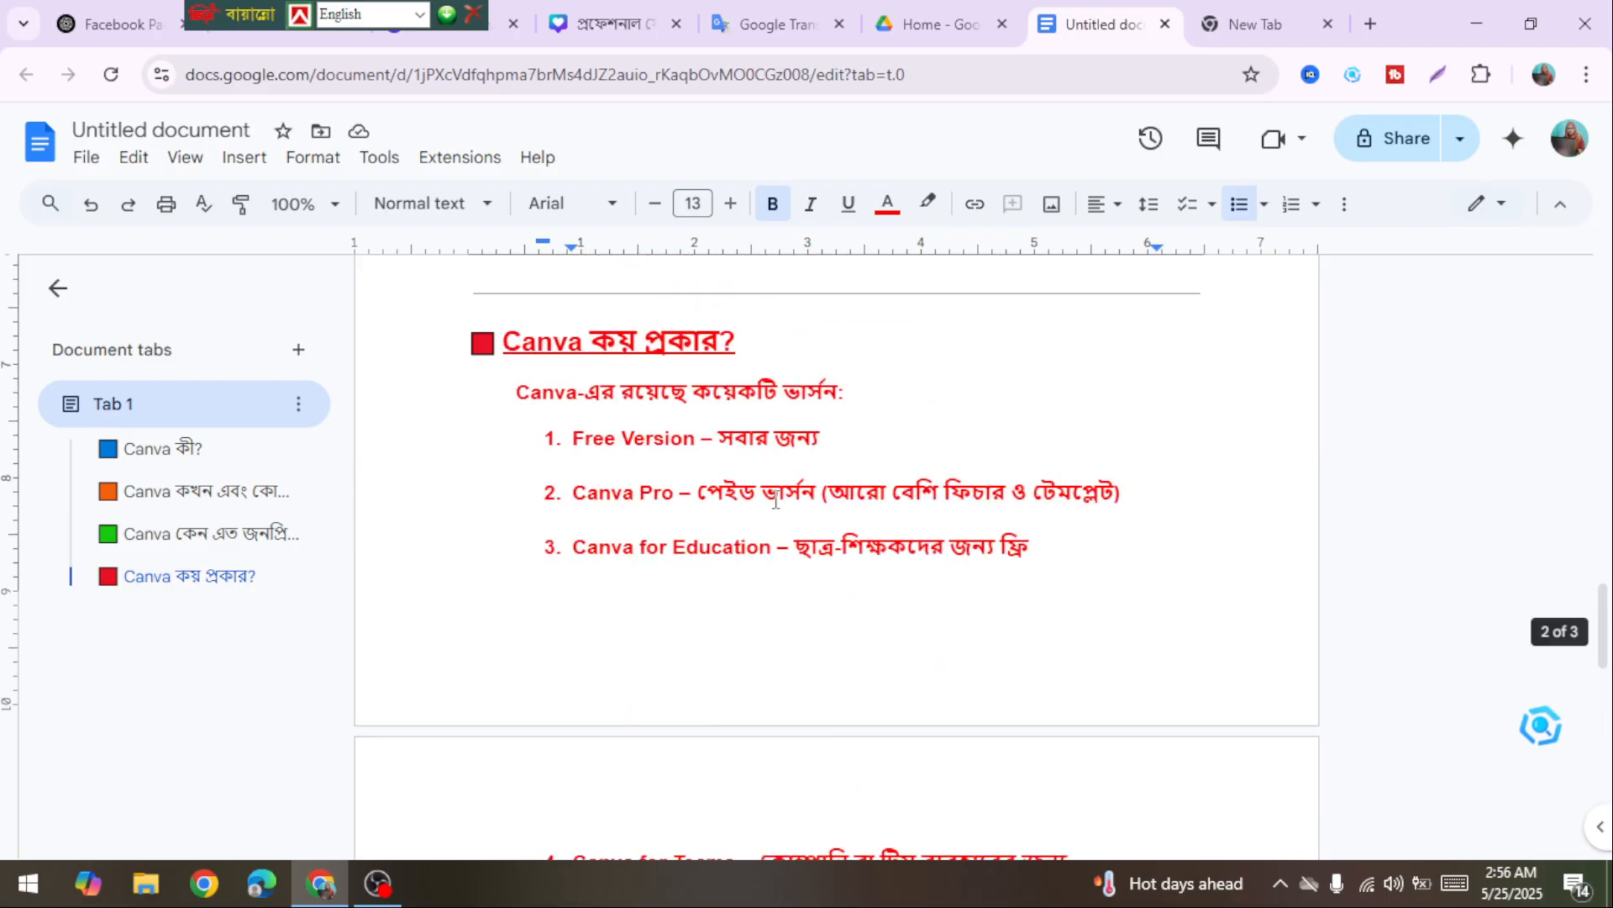
{"action": "scroll", "coordinate": [775, 499], "scroll_direction": "up", "scroll_amount": 3}
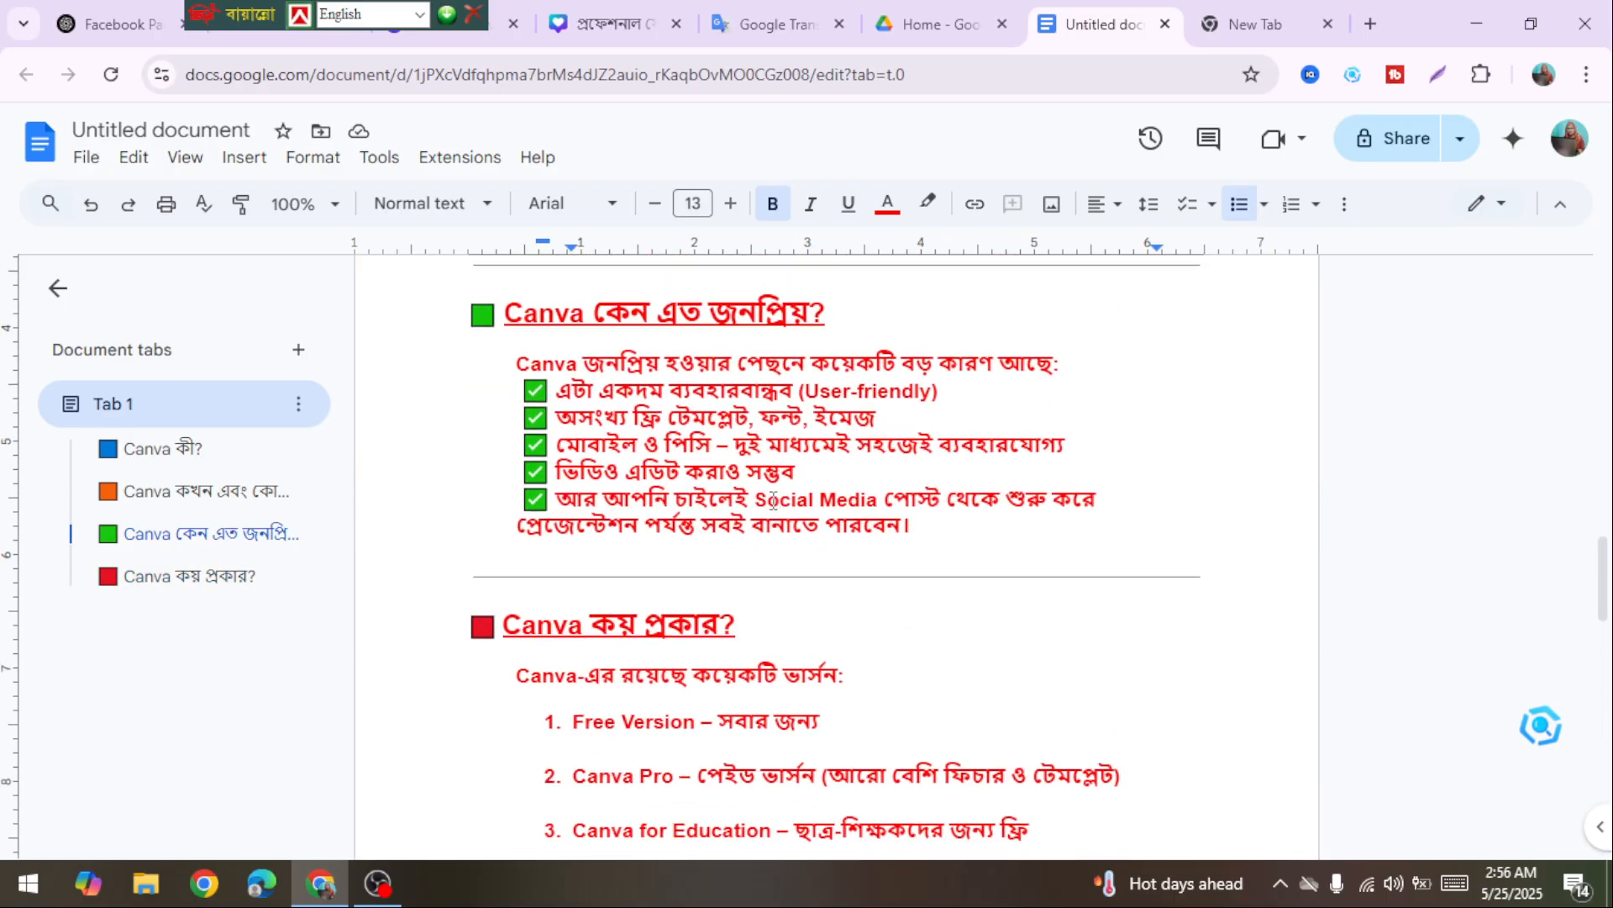
{"action": "scroll", "coordinate": [774, 499], "scroll_direction": "up", "scroll_amount": 7}
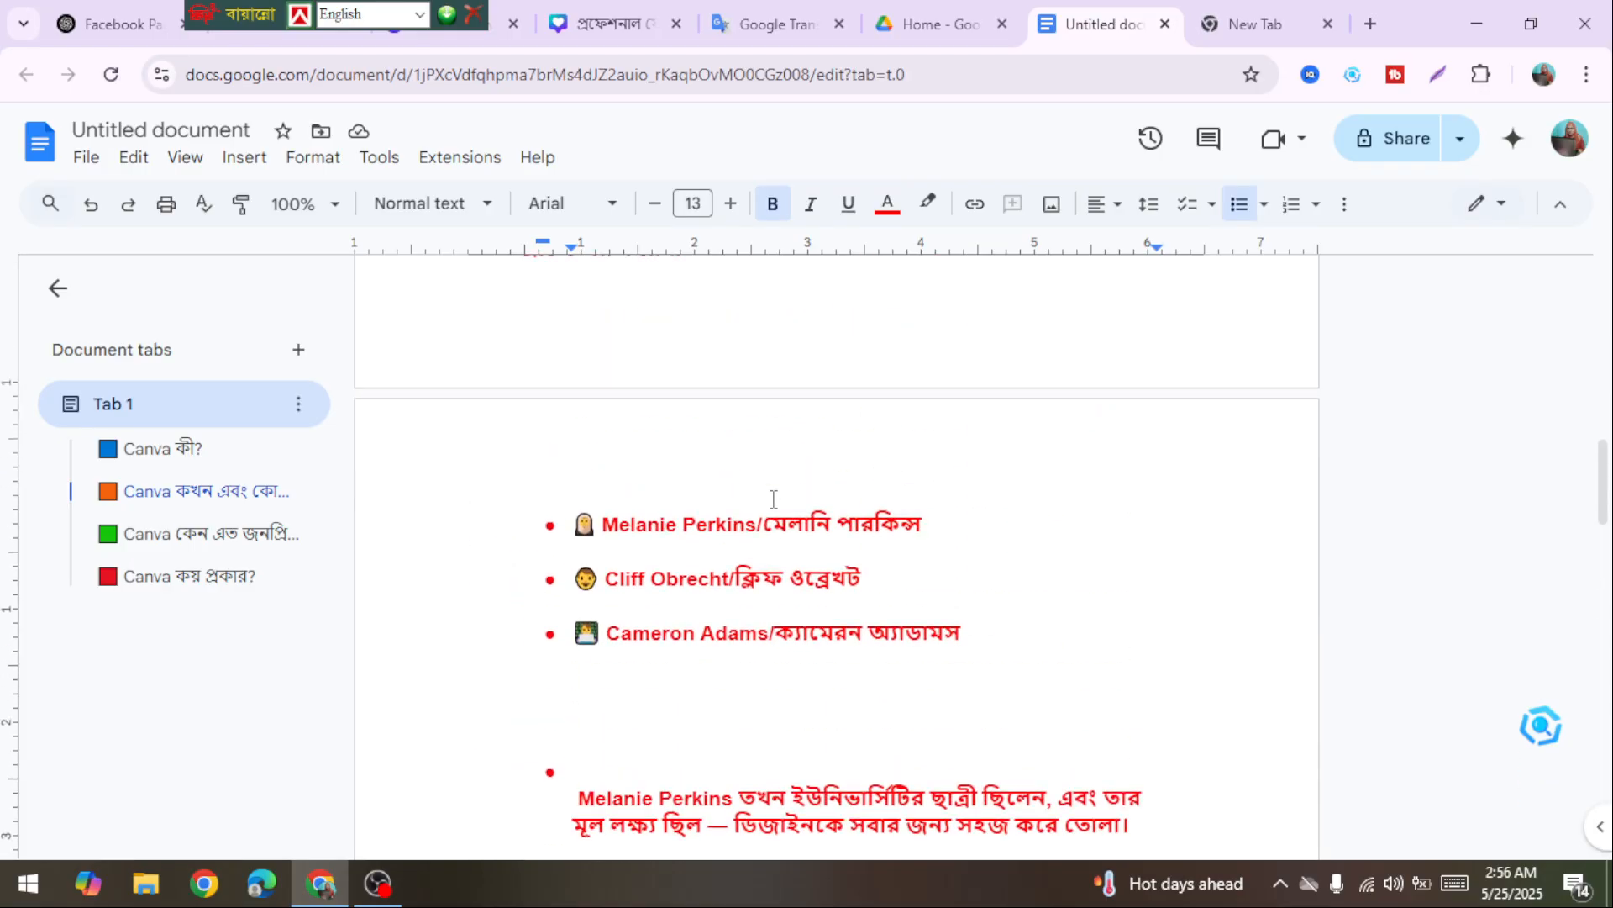
{"action": "scroll", "coordinate": [774, 499], "scroll_direction": "up", "scroll_amount": 7}
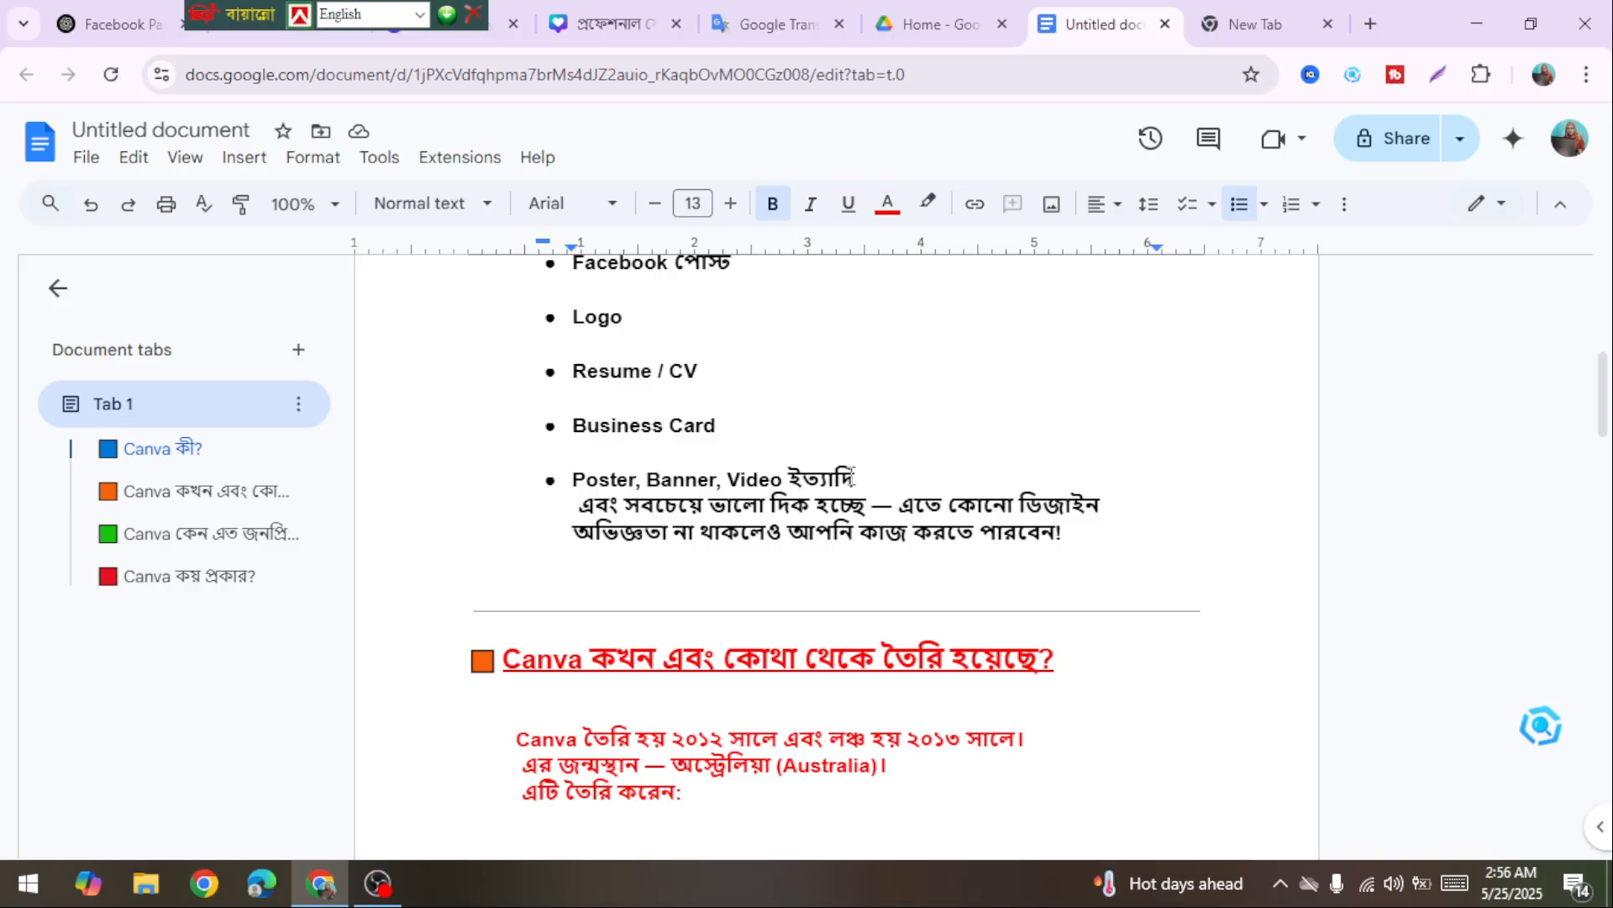
{"action": "scroll", "coordinate": [851, 474], "scroll_direction": "up", "scroll_amount": 4}
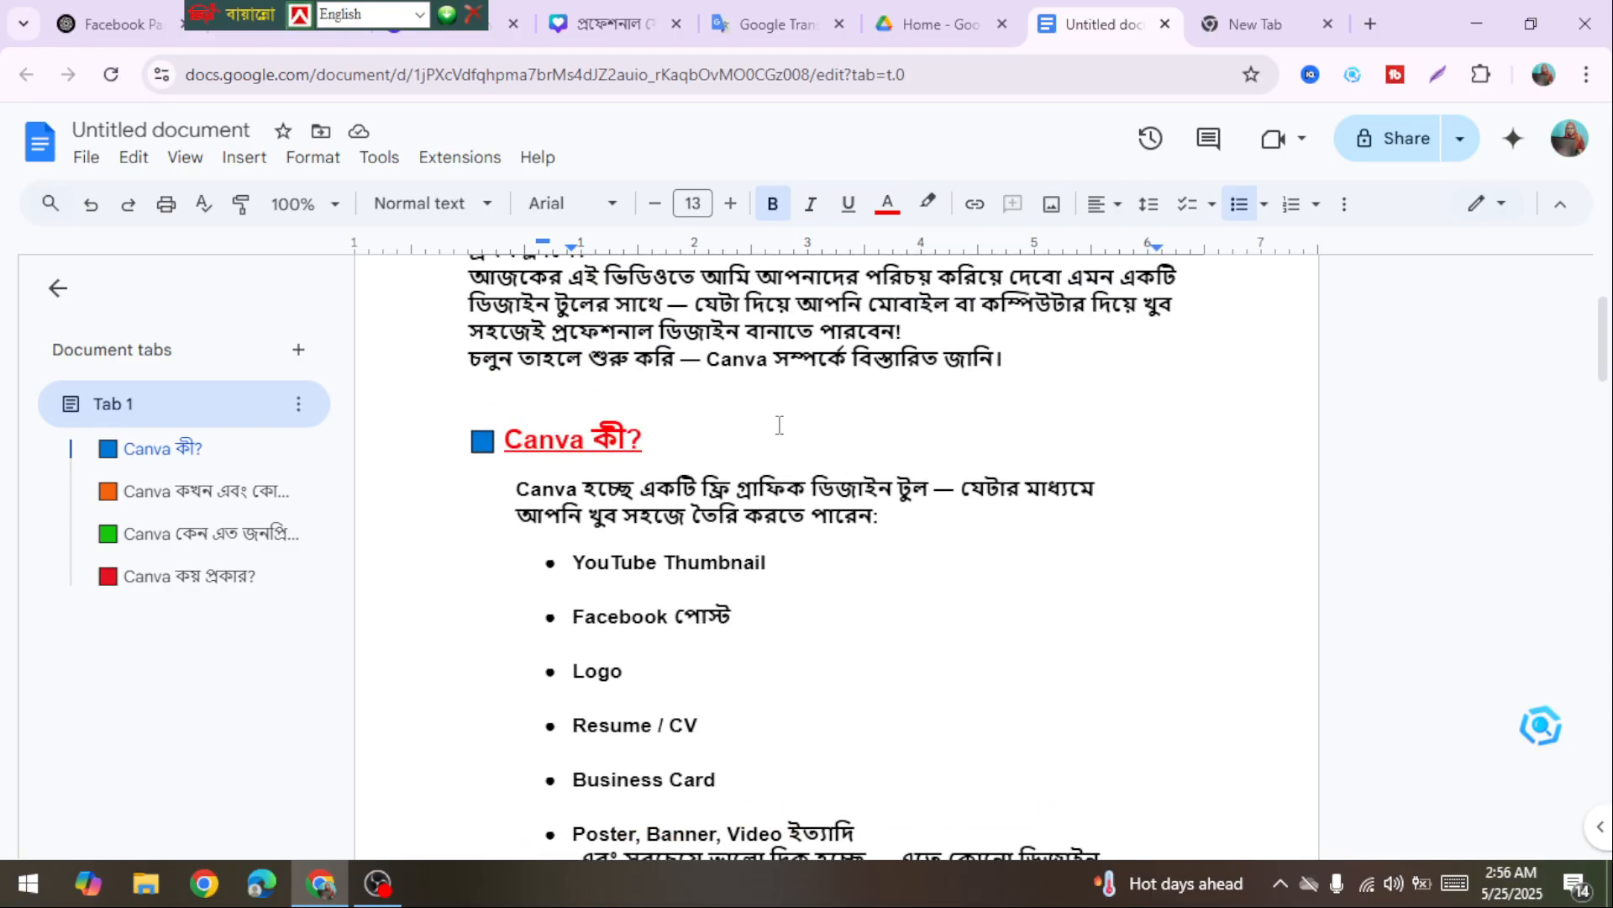
{"action": "scroll", "coordinate": [780, 426], "scroll_direction": "up", "scroll_amount": 3}
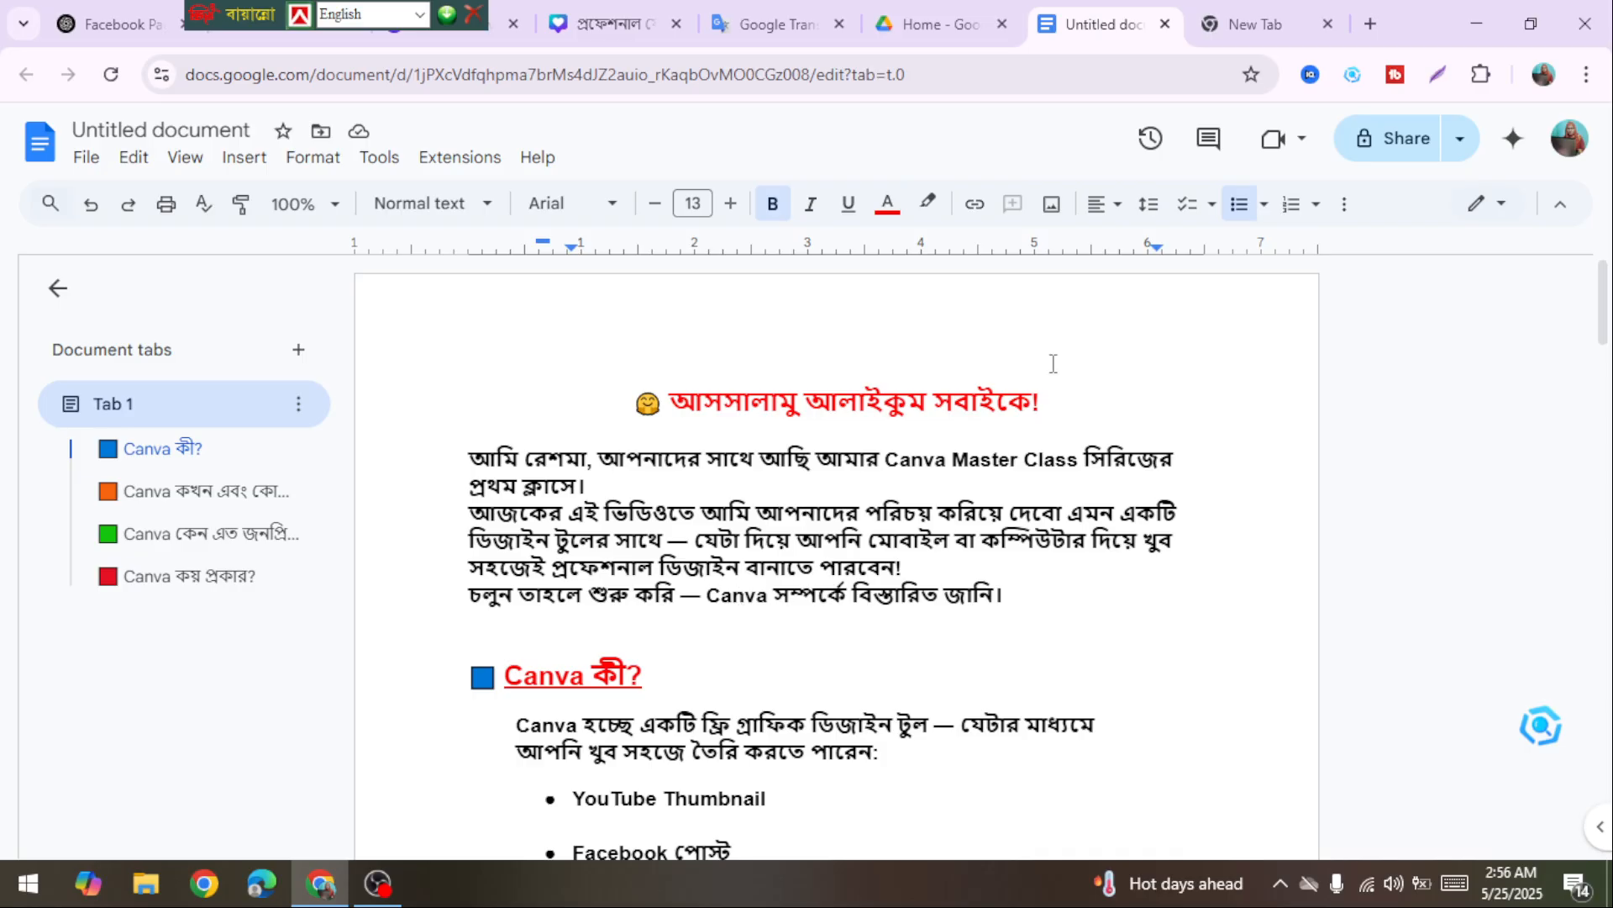
Minimize the document's window and open a separate Chrome window under another profile, maximized.
{"action": "left_click", "coordinate": [1476, 23]}
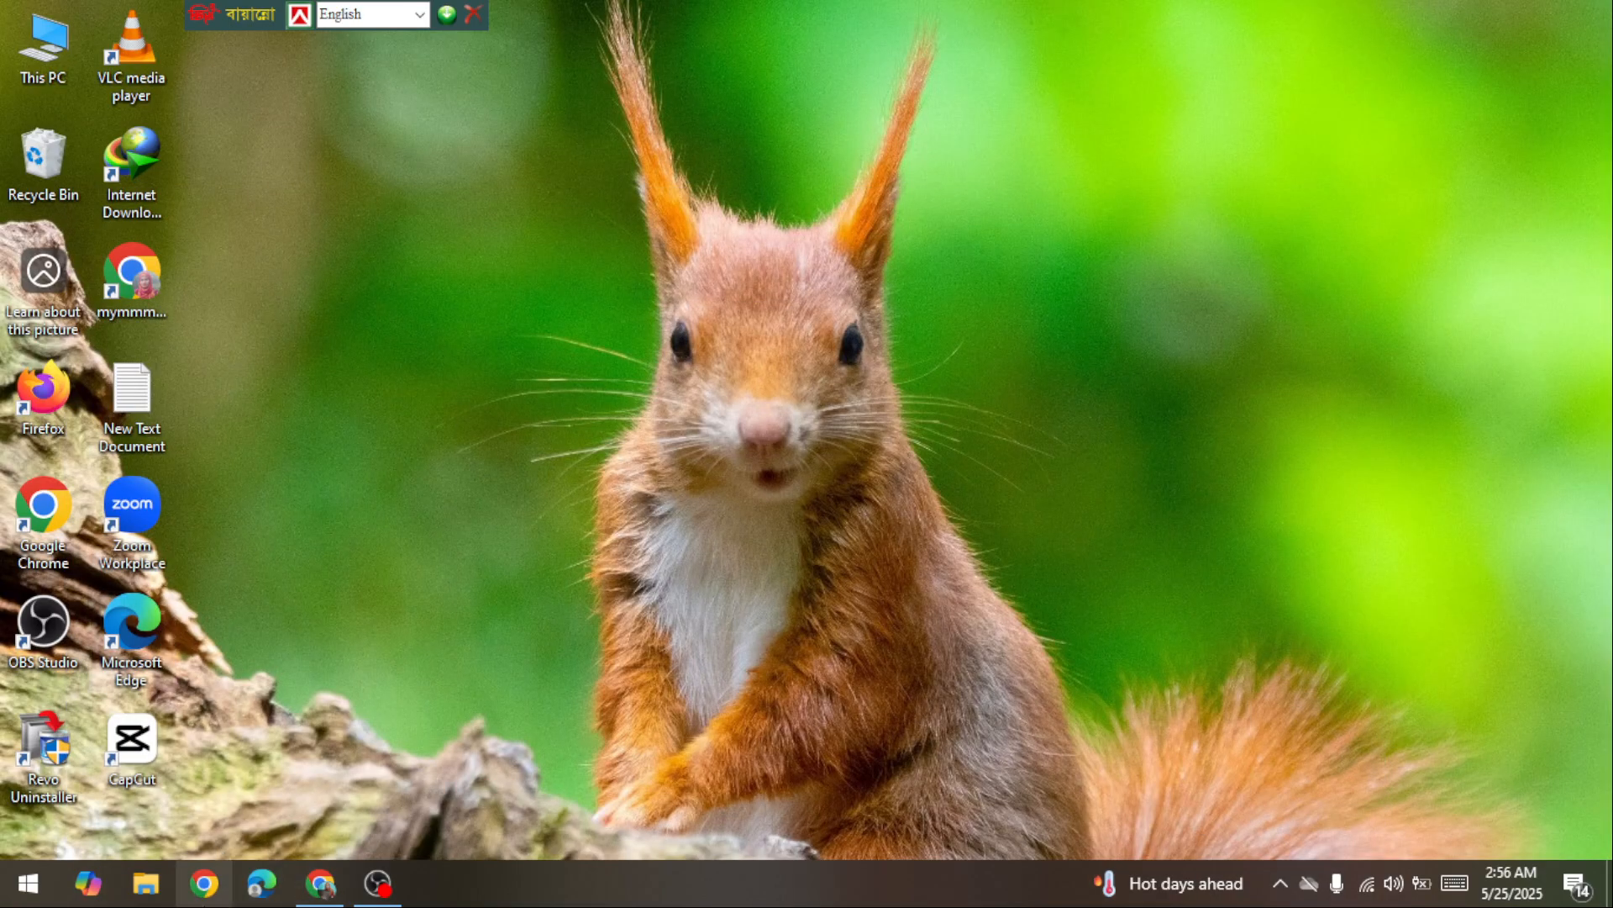
{"action": "left_click", "coordinate": [205, 884]}
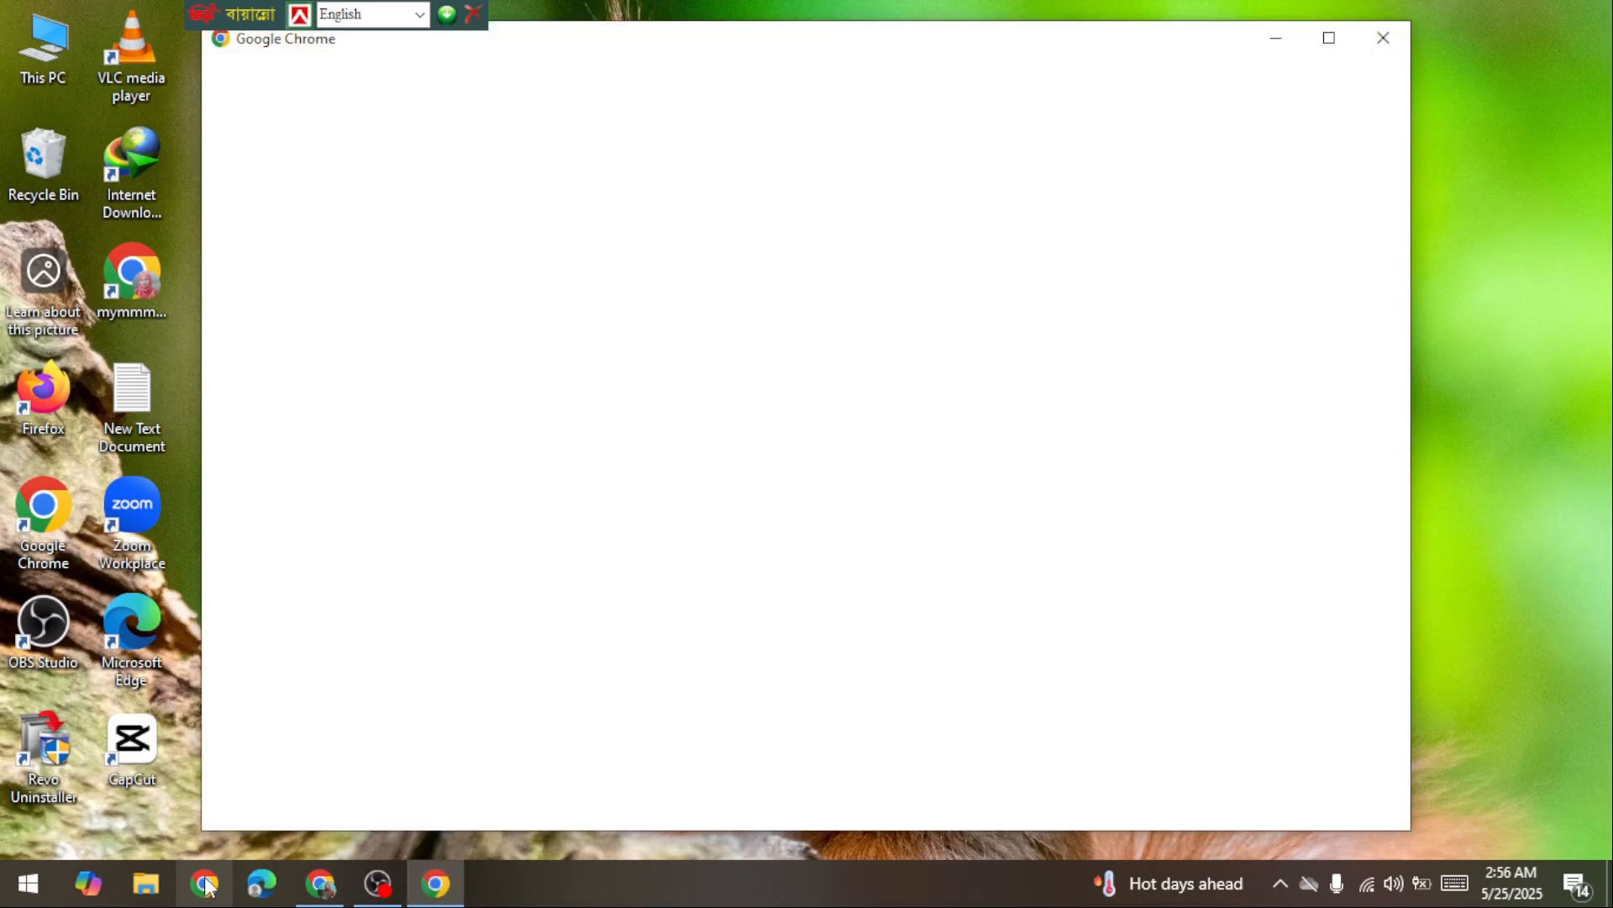
{"action": "left_click", "coordinate": [700, 456]}
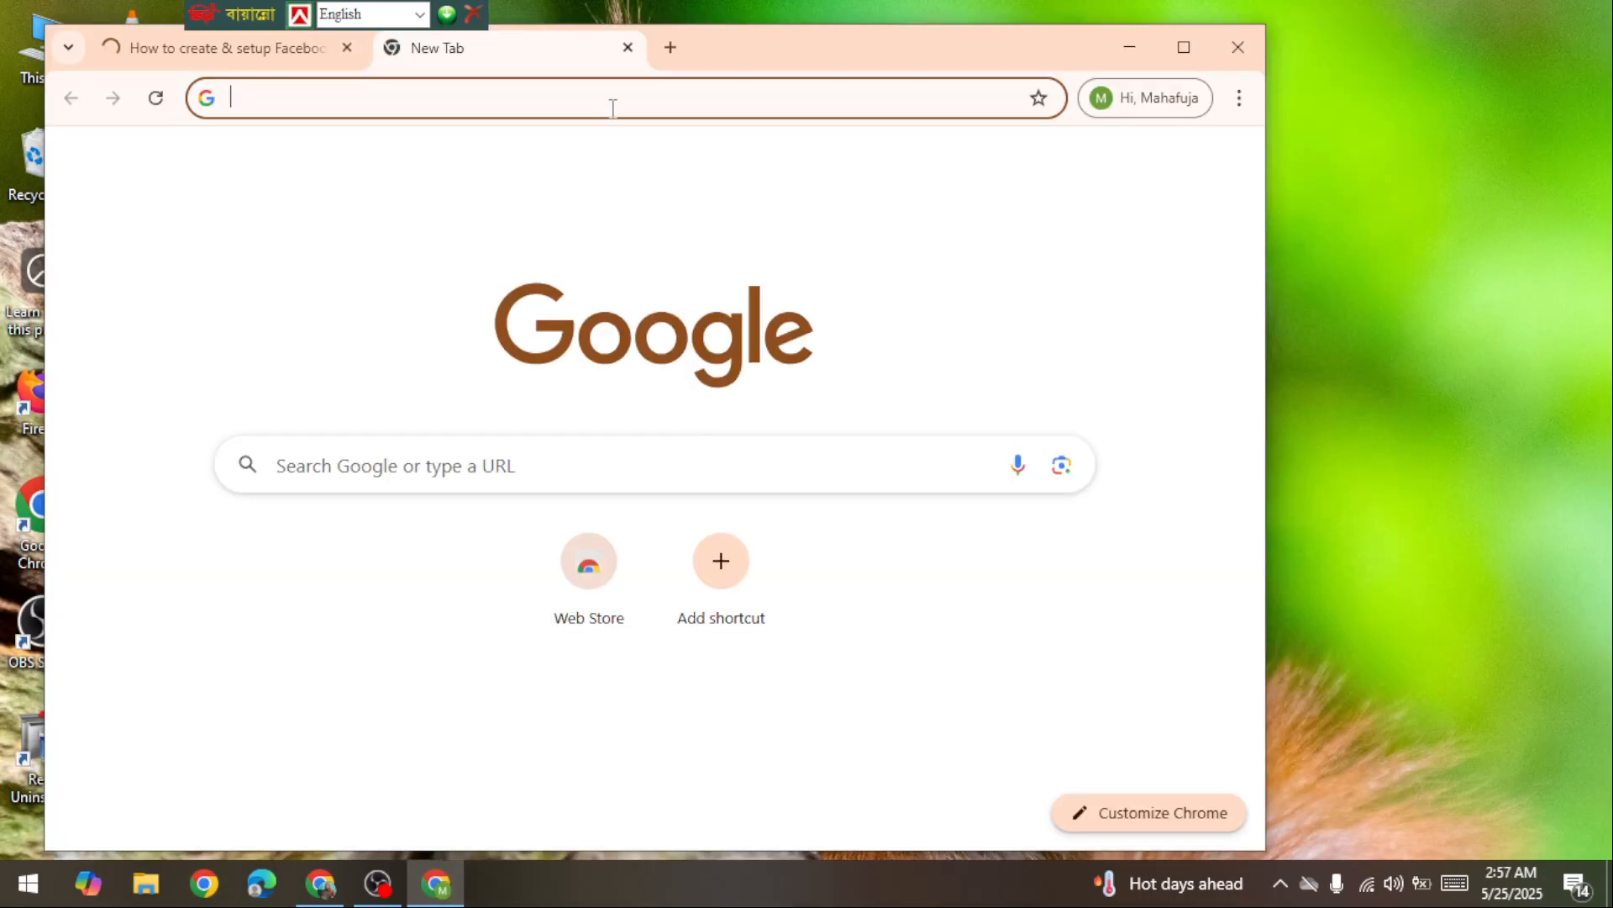
{"action": "left_click", "coordinate": [1184, 47]}
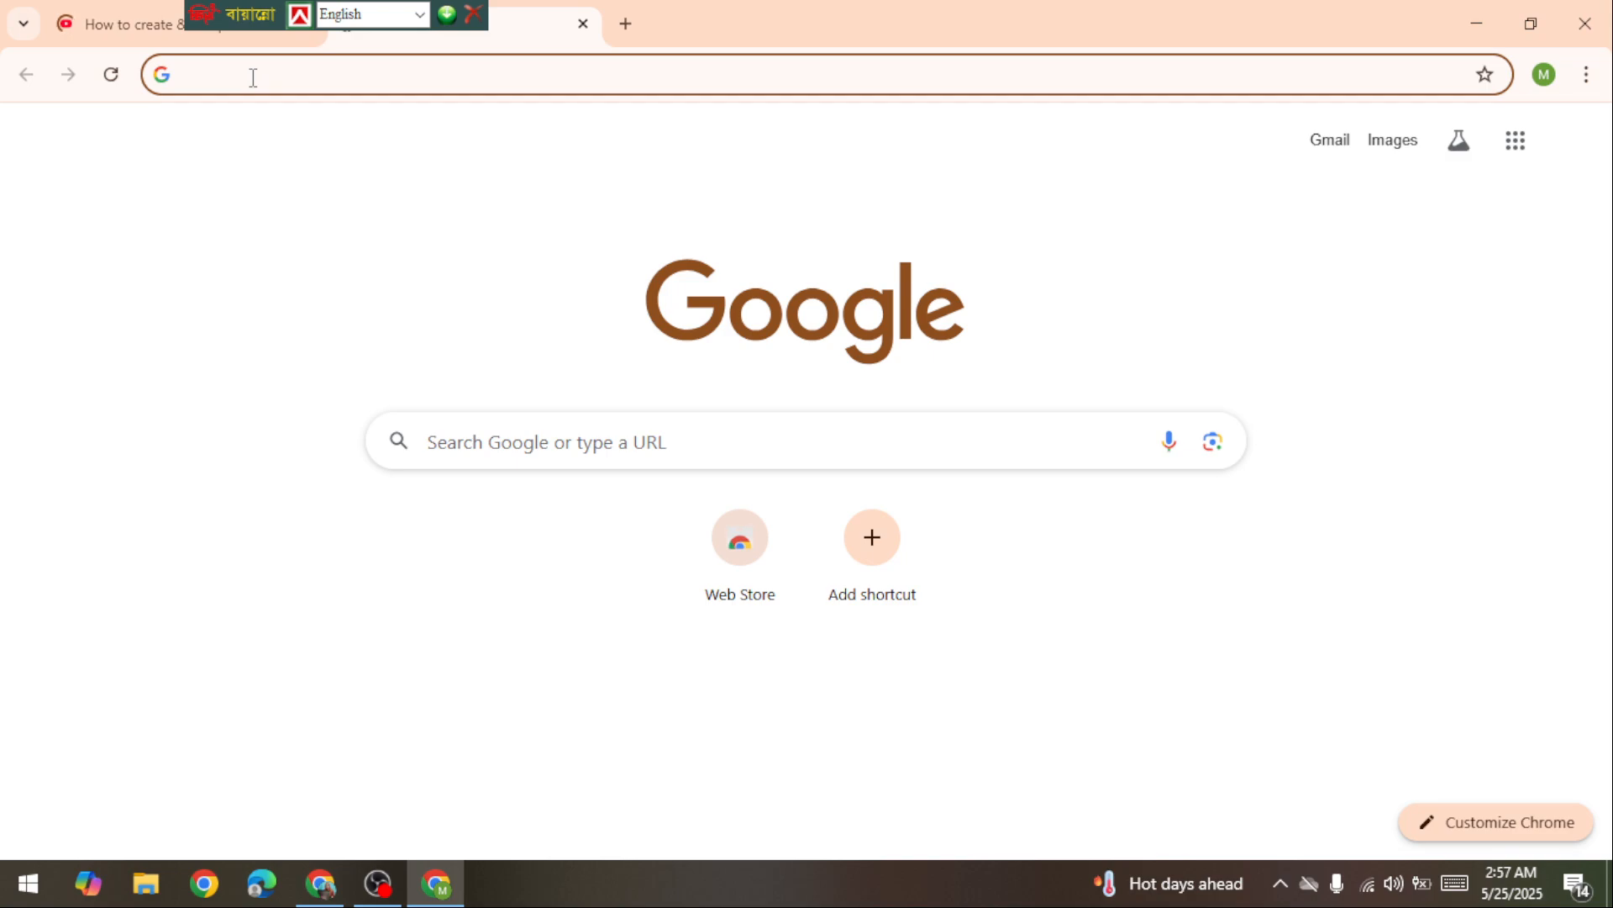
Search Google for canva.com and open the Canva: Visual Suite for Everyone website from the results.
{"action": "left_click", "coordinate": [250, 76]}
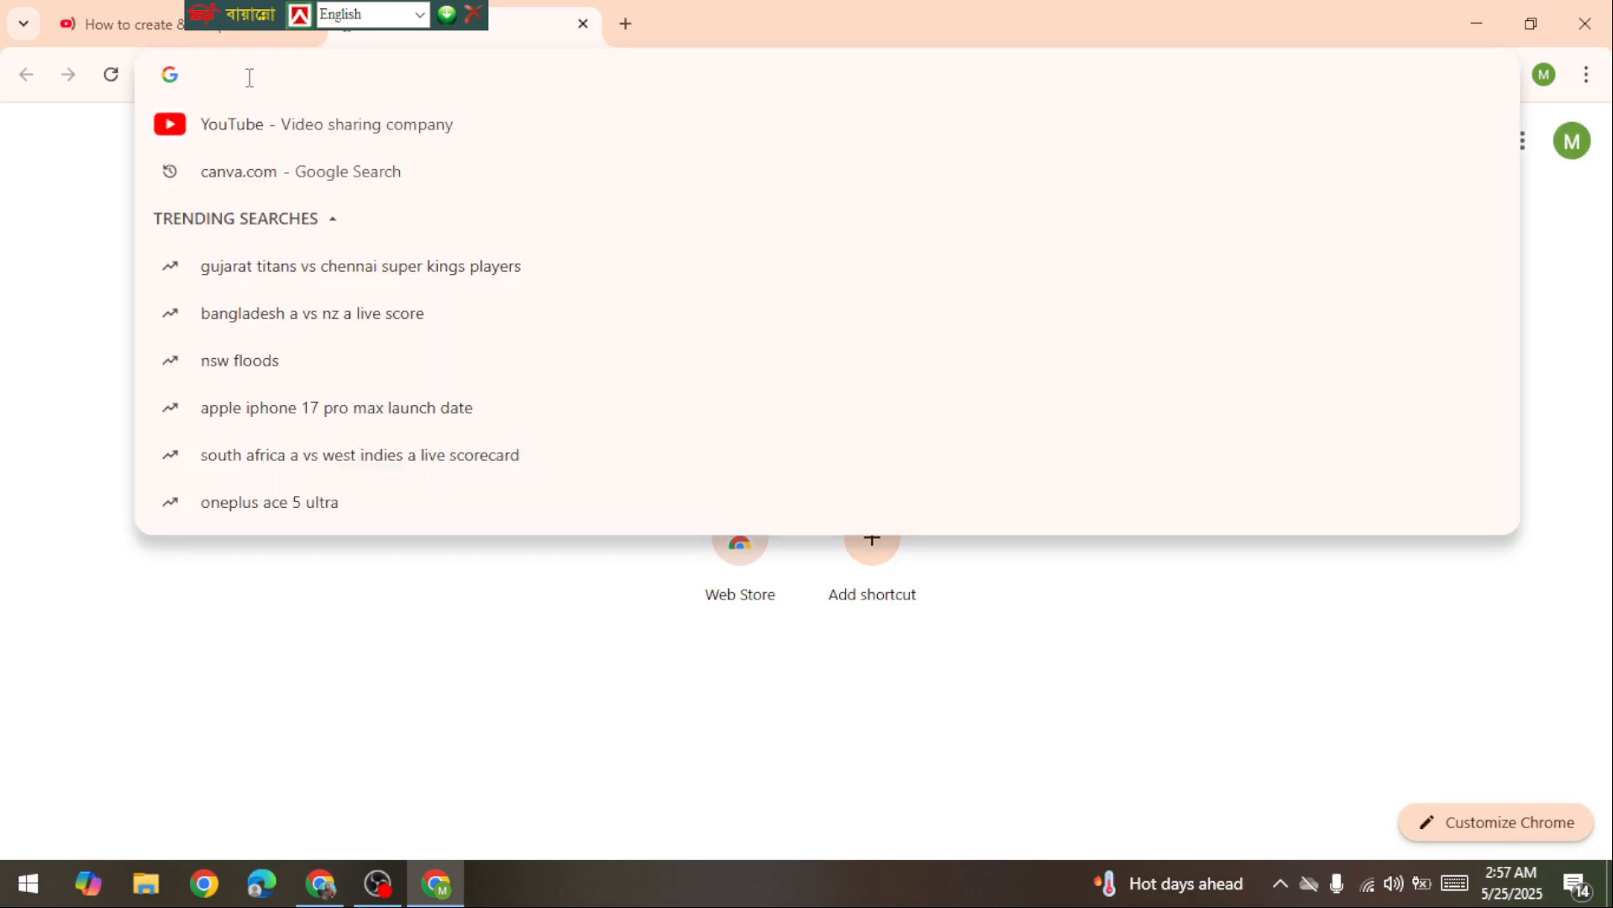
{"action": "left_click", "coordinate": [259, 176]}
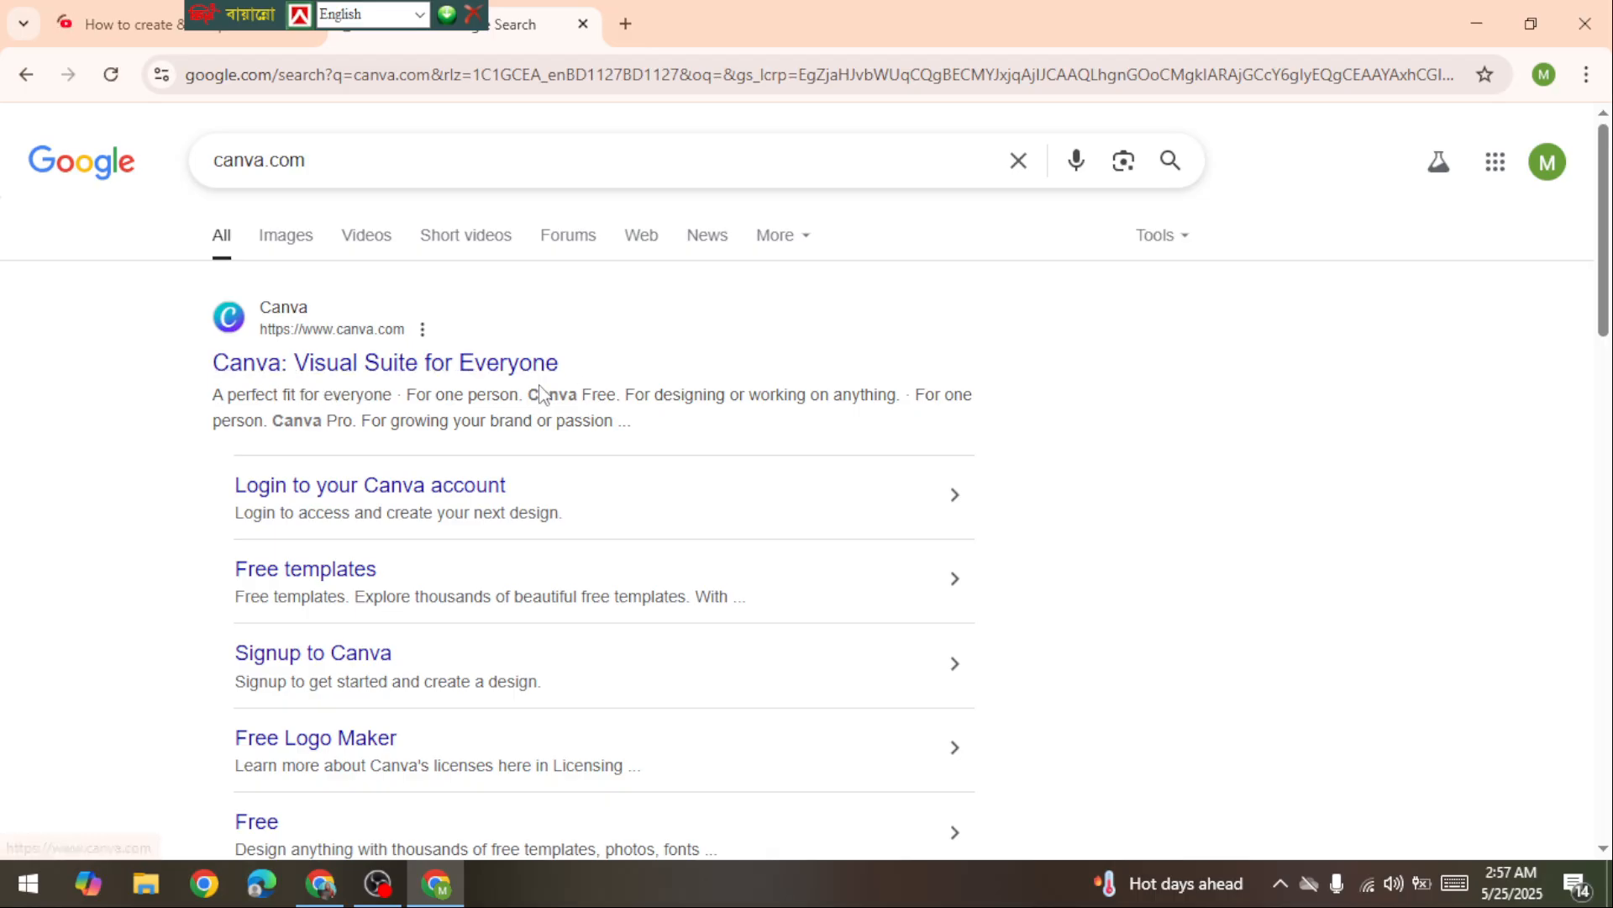
{"action": "left_click", "coordinate": [341, 378]}
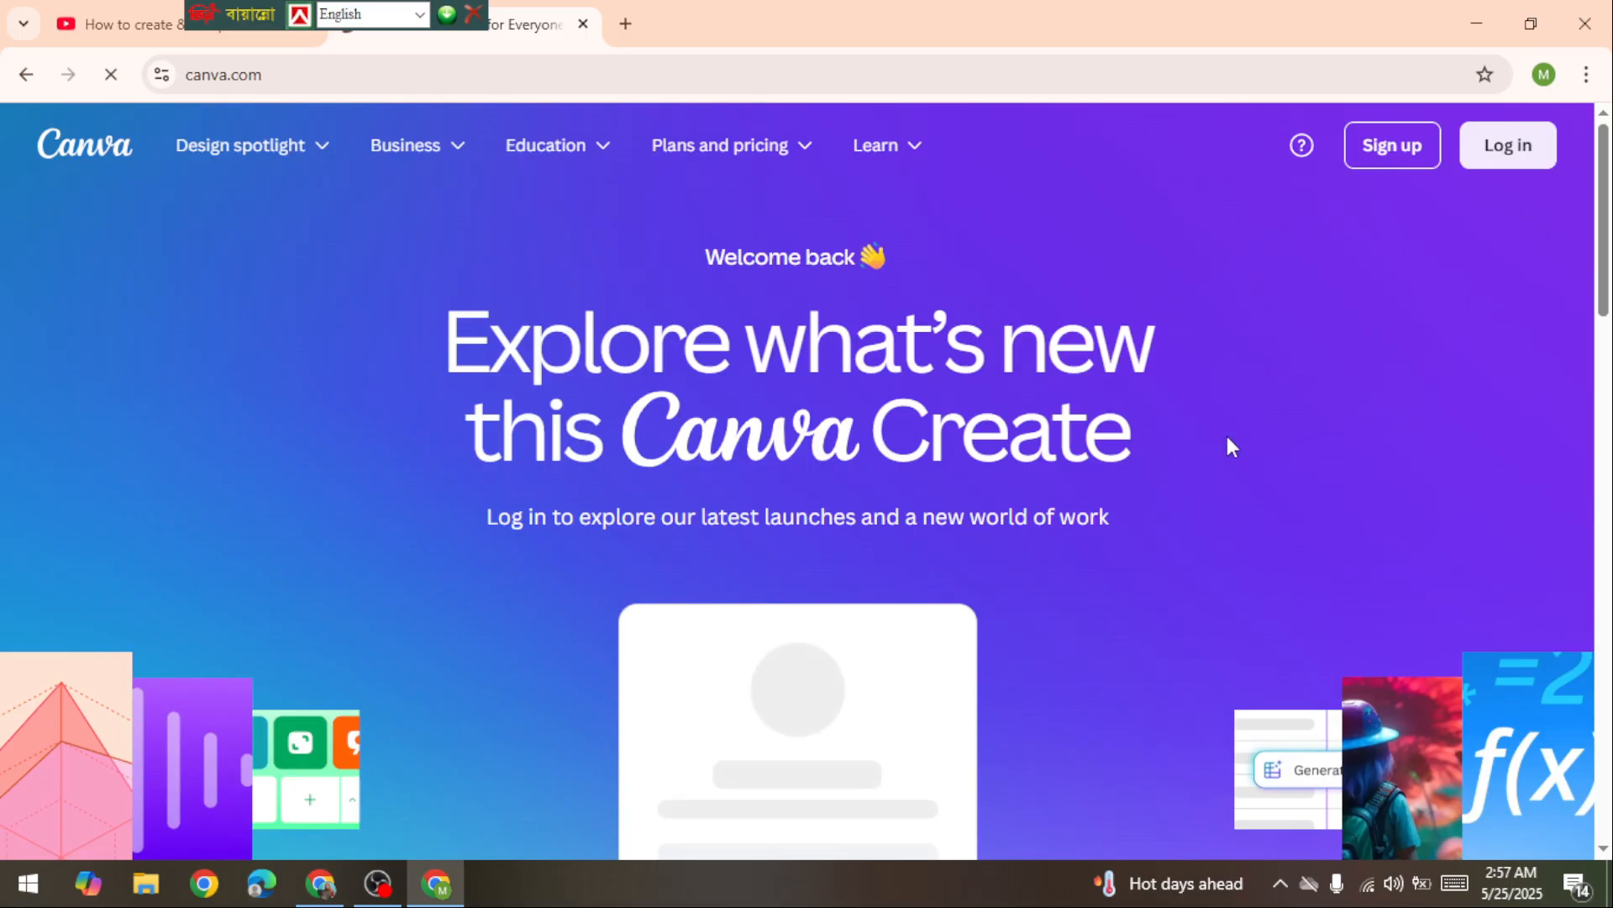
Log in to the Canva account and dismiss the latest-launches announcement and the Get started with Canva checklist.
{"action": "left_click", "coordinate": [1497, 151]}
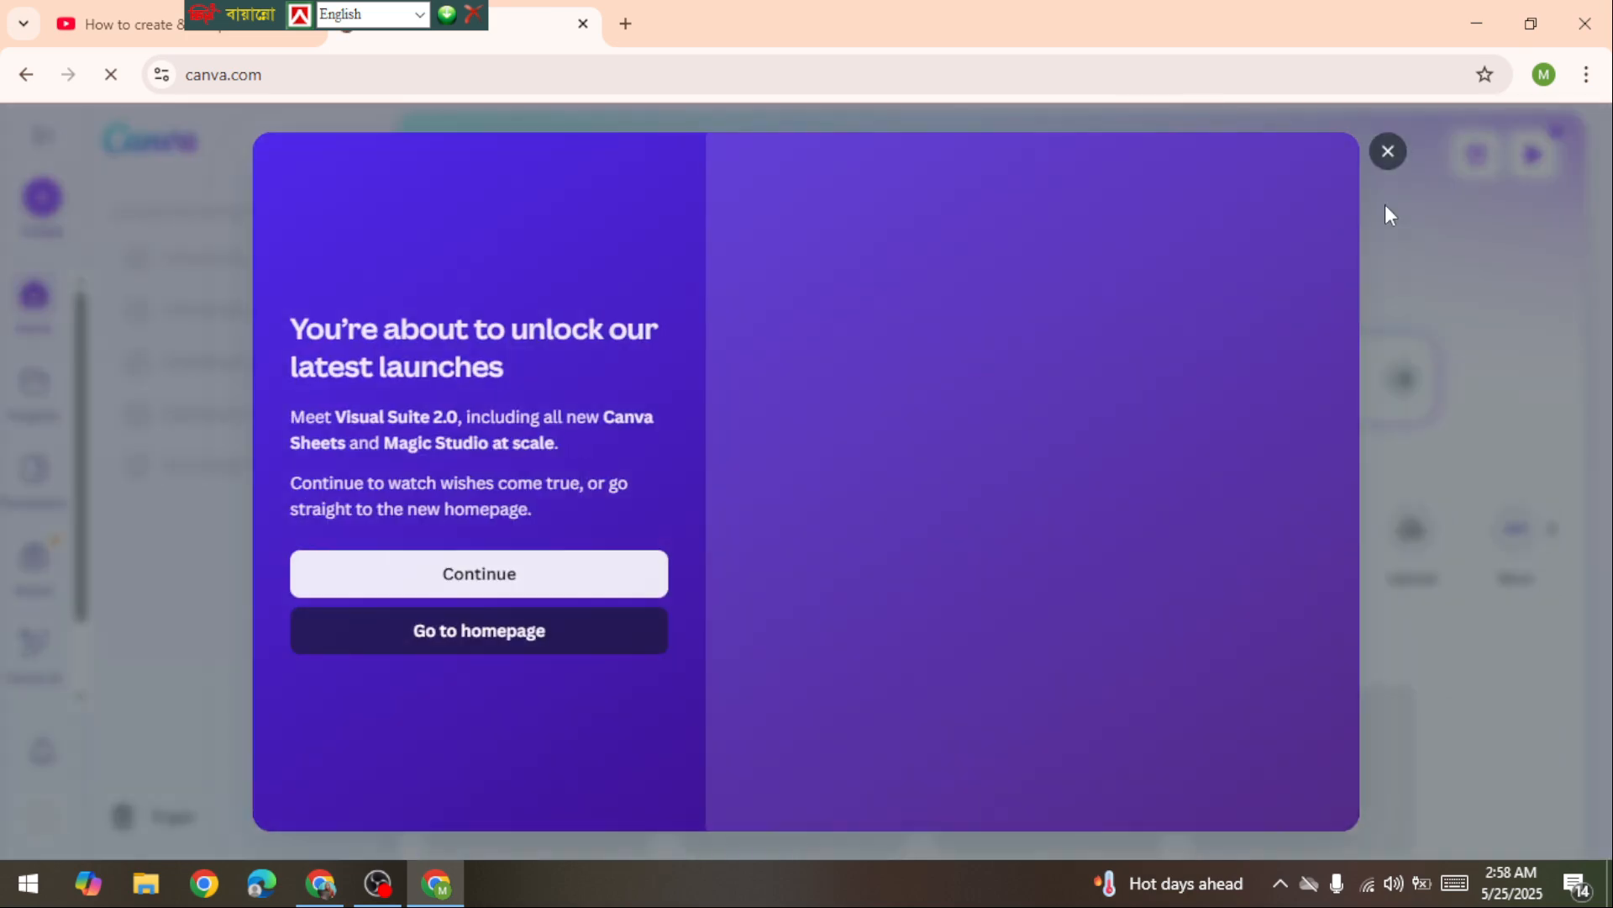
{"action": "left_click", "coordinate": [1388, 153]}
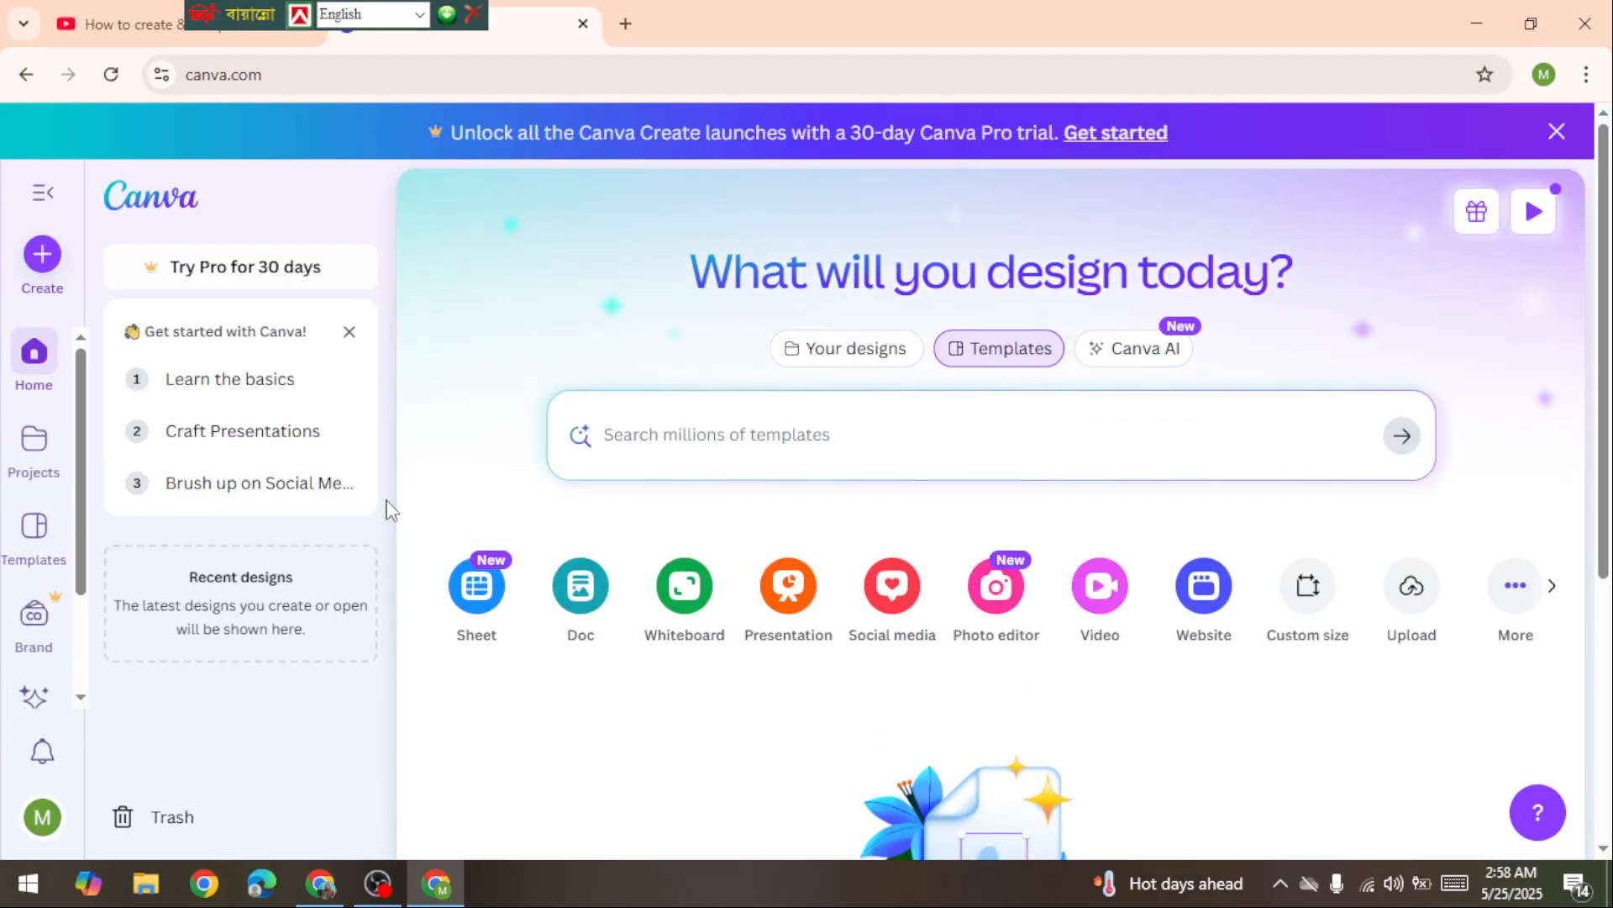
{"action": "left_click", "coordinate": [350, 335]}
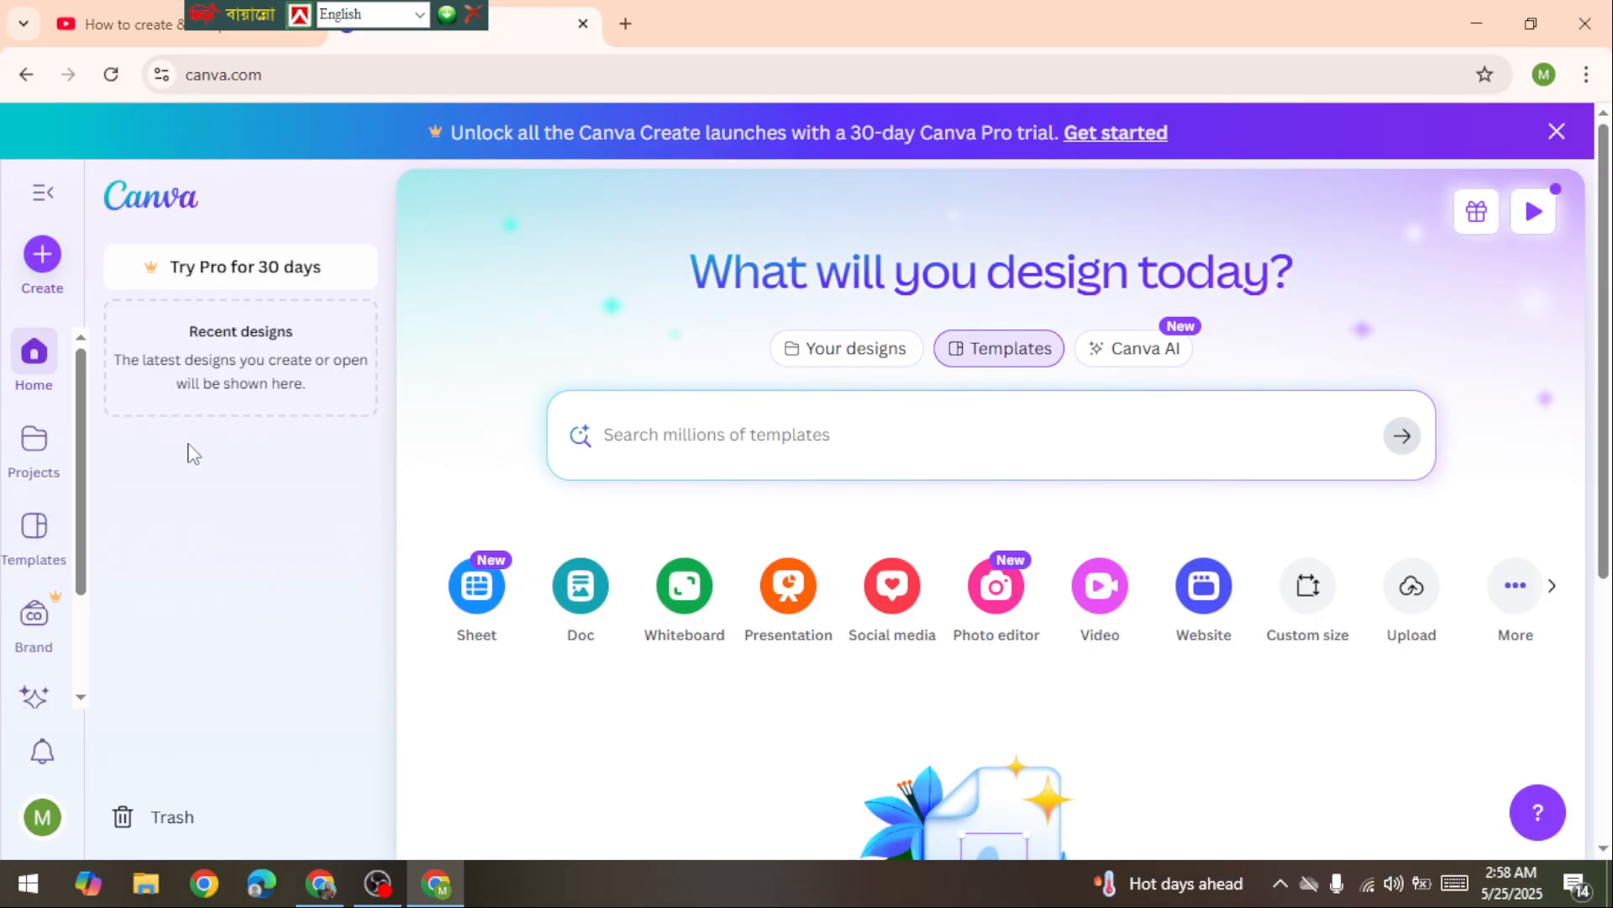
View the Create a design options, including the design types and suggested templates, and close the window.
{"action": "left_click", "coordinate": [45, 262]}
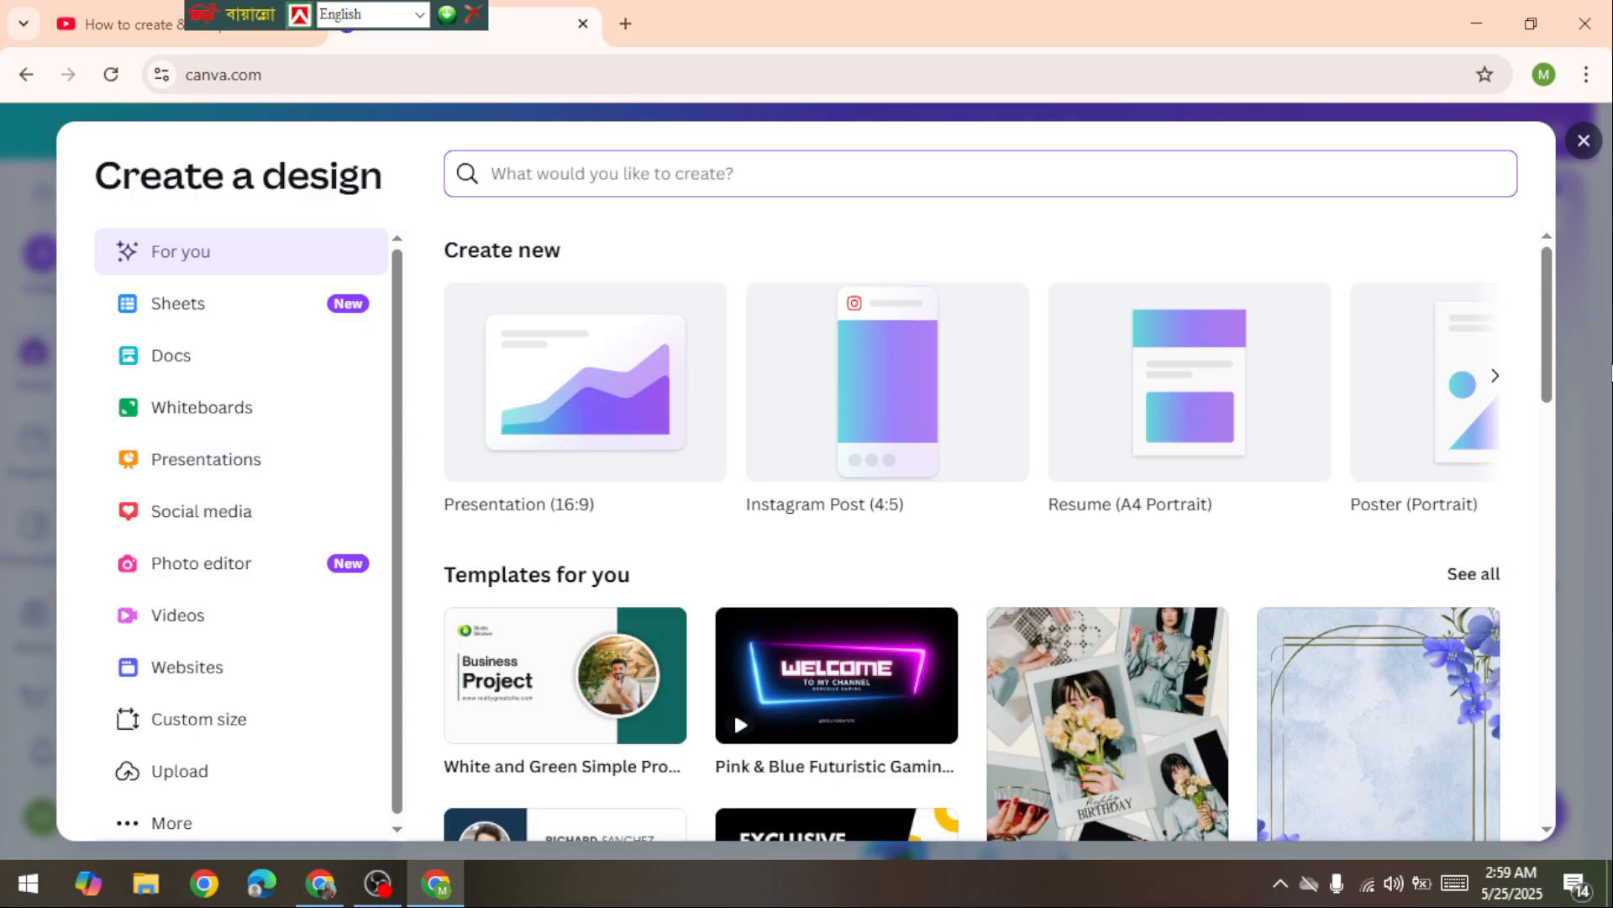
{"action": "left_click", "coordinate": [1585, 142]}
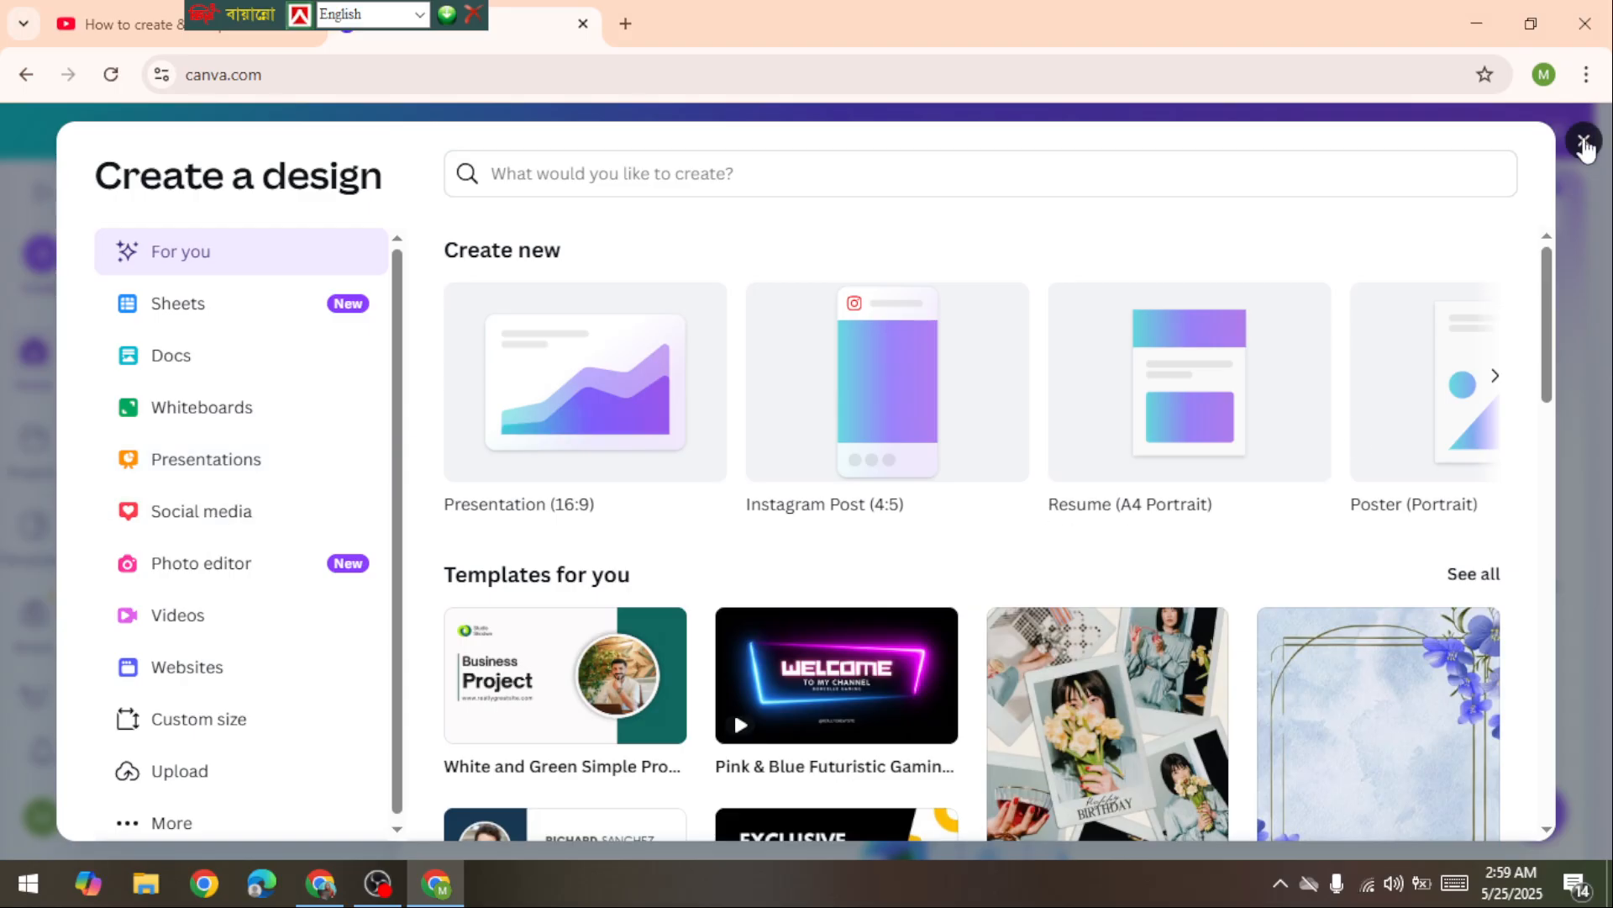
{"action": "left_click", "coordinate": [1585, 142]}
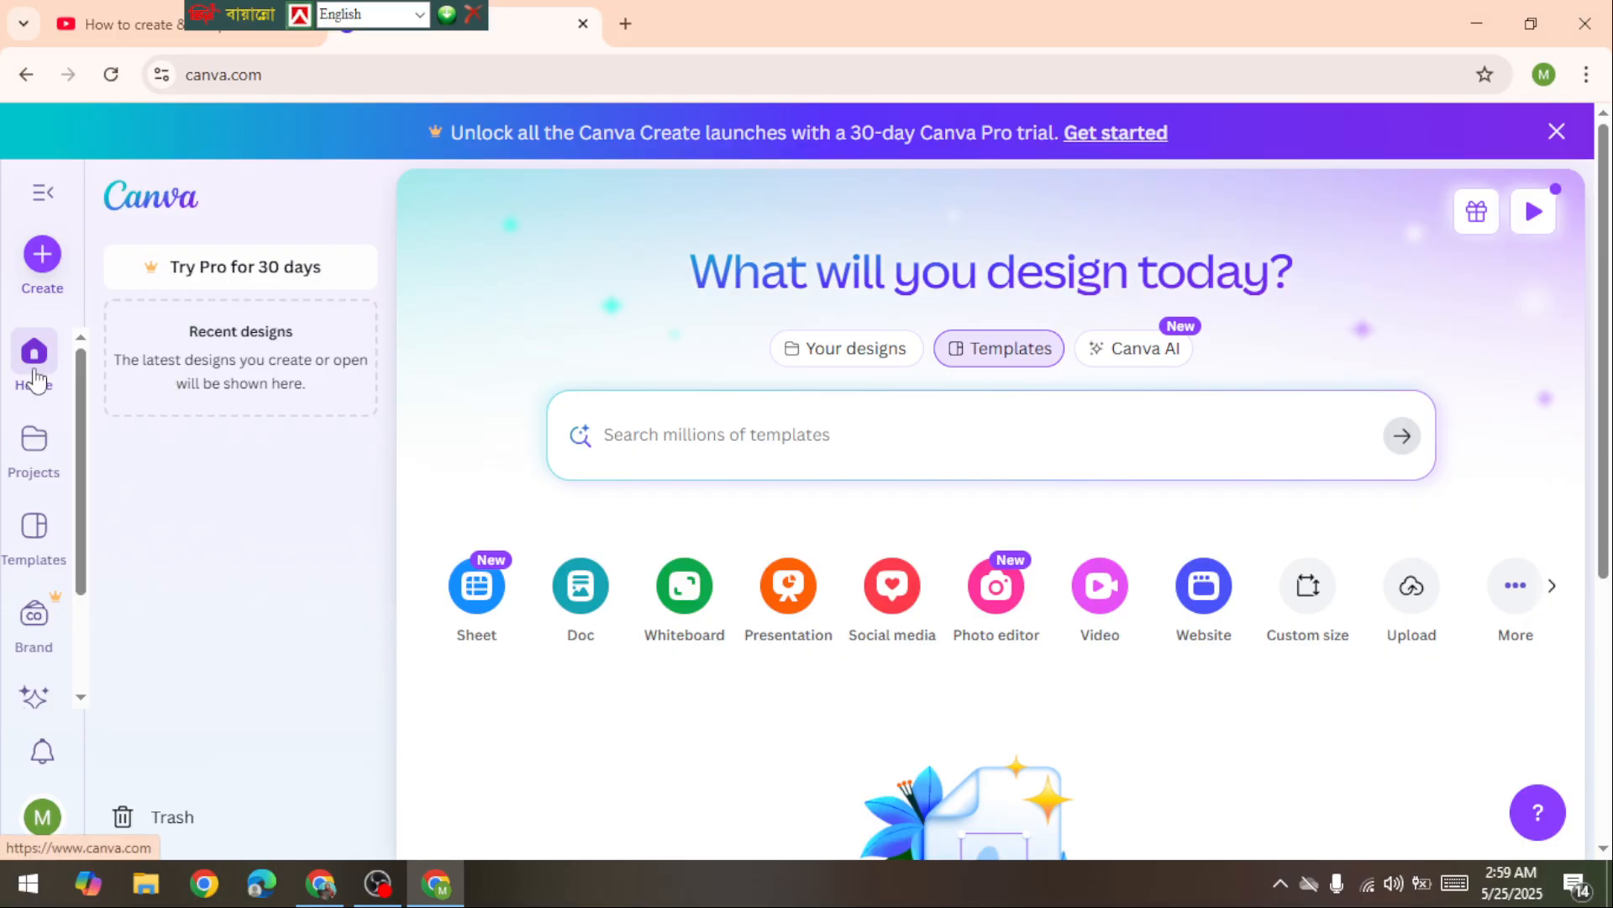
Open the Projects page and view the search options for designs, folders and uploads.
{"action": "left_click", "coordinate": [37, 458]}
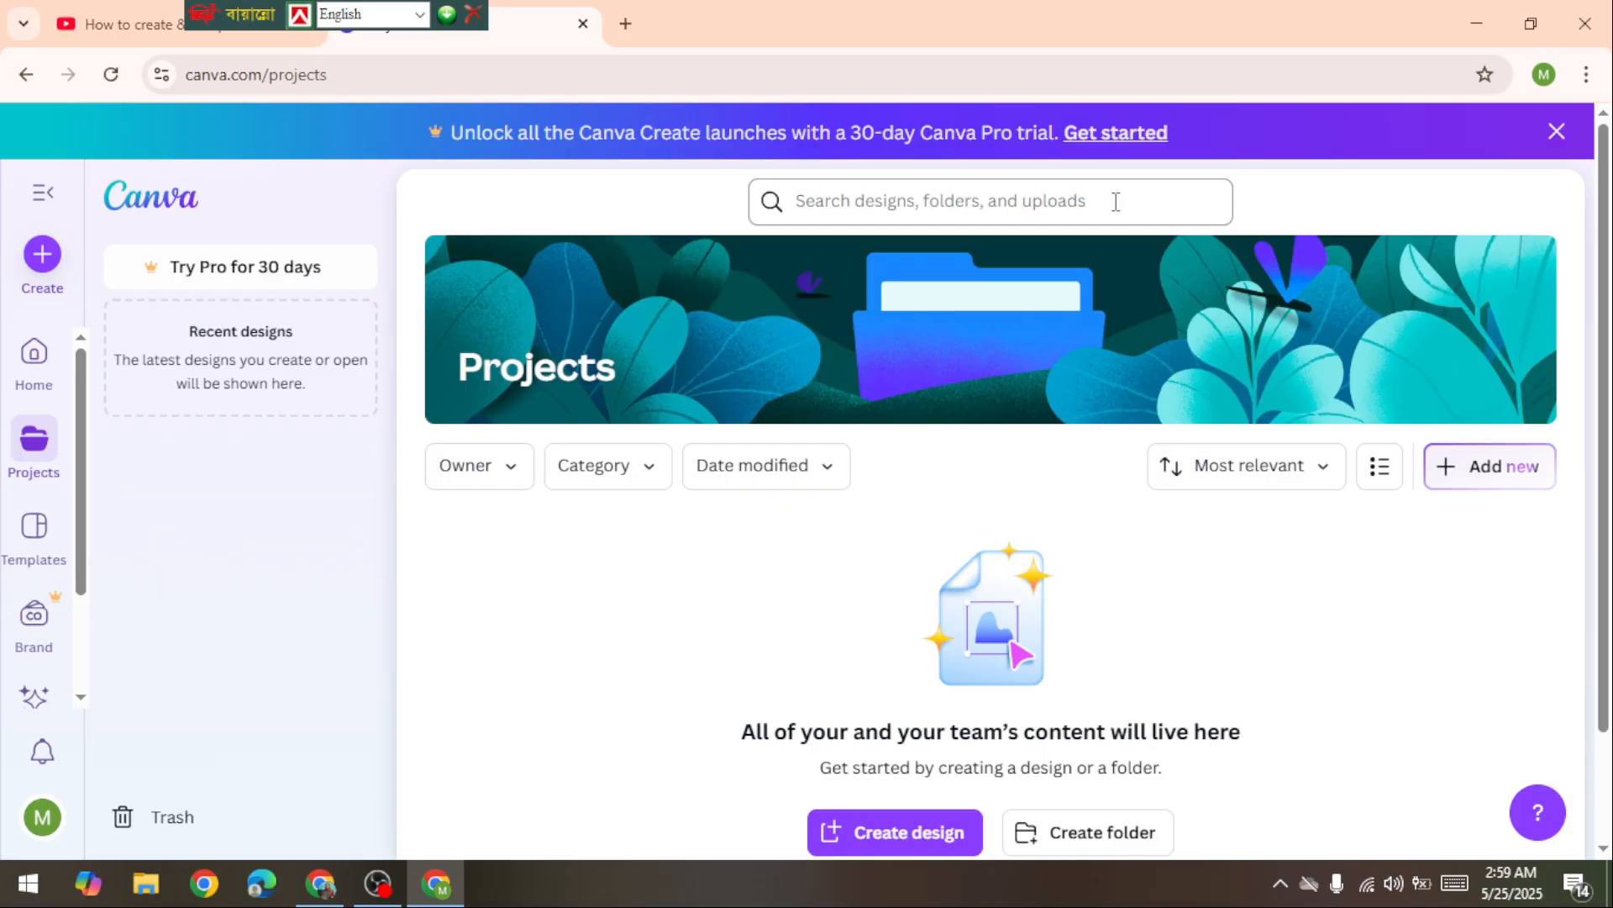
{"action": "left_click", "coordinate": [1084, 205]}
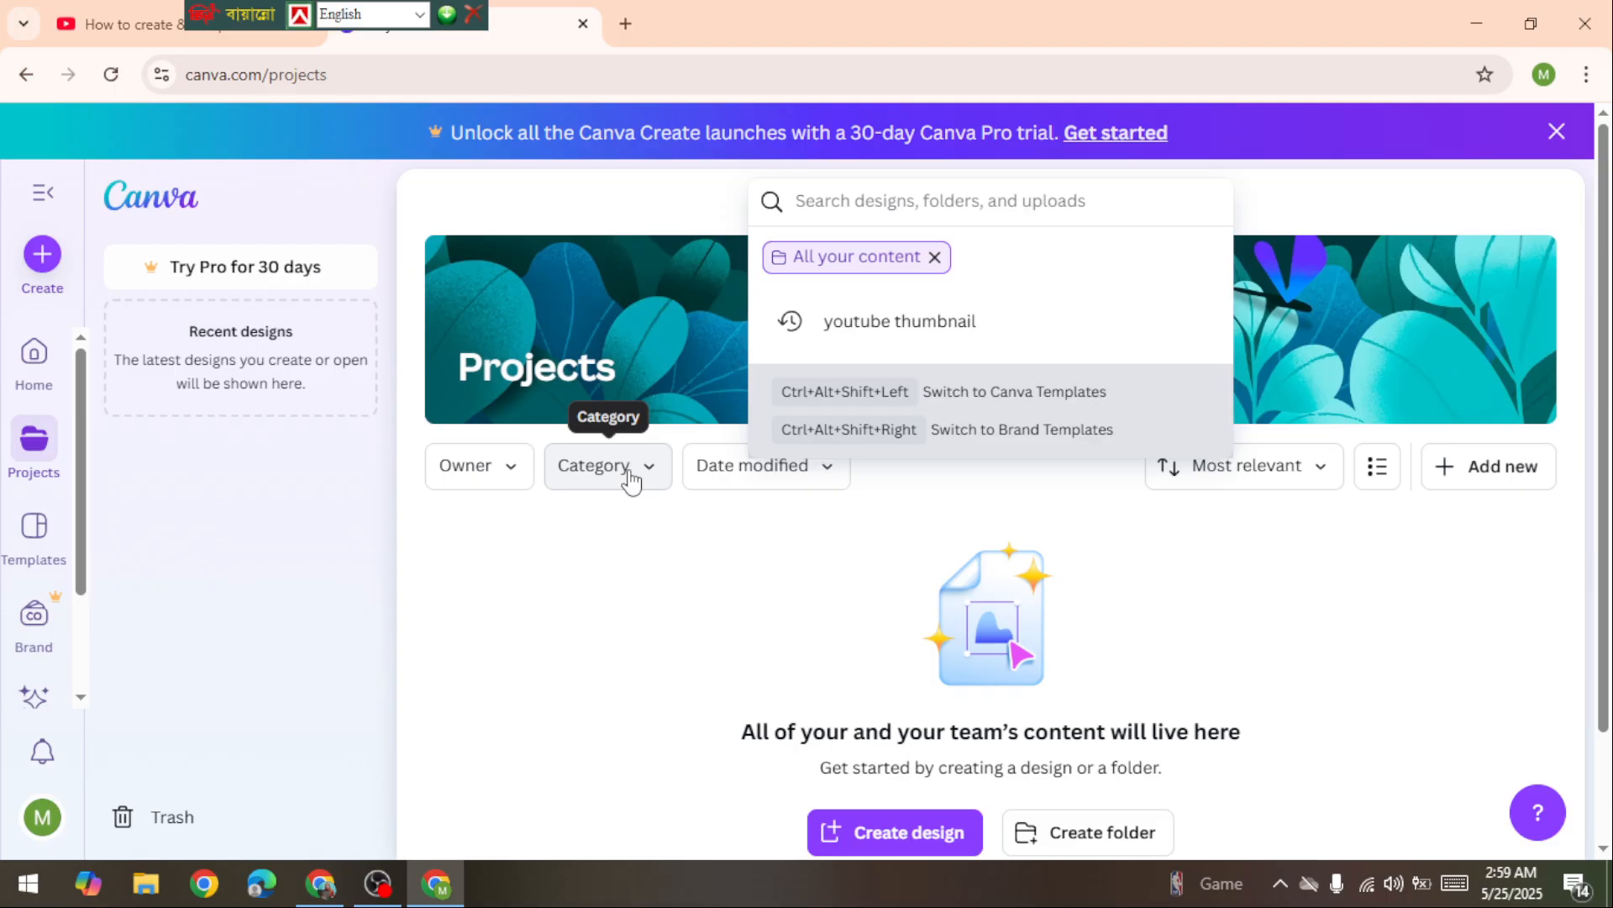
Open the Templates page and look through its sample designs and the category row up to Cards & Invitations.
{"action": "left_click", "coordinate": [32, 548]}
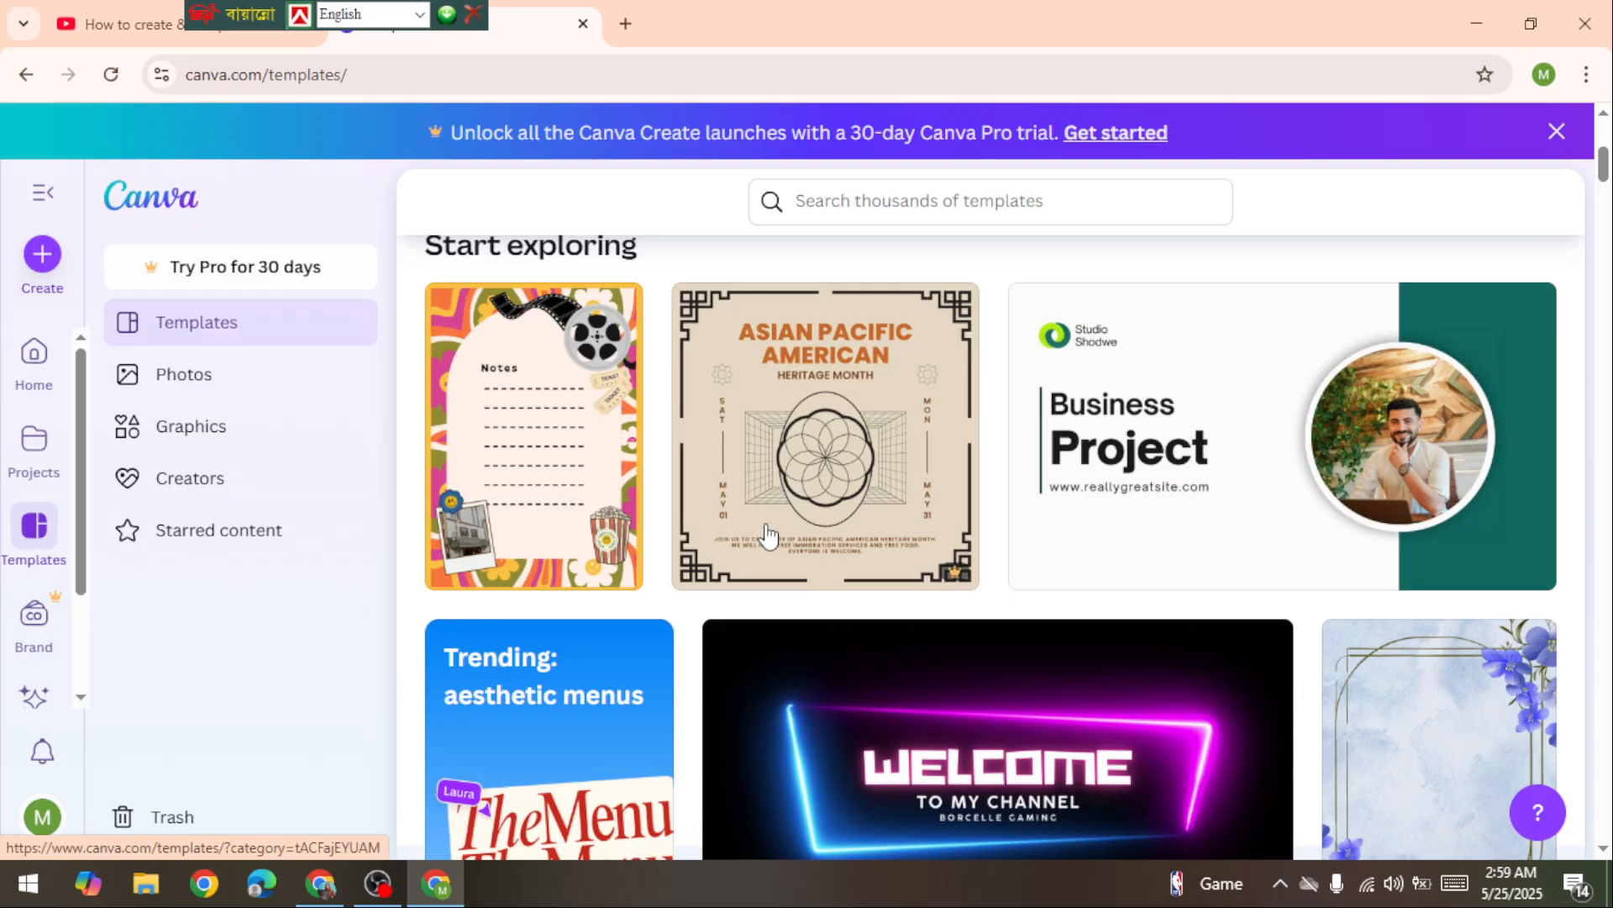
{"action": "scroll", "coordinate": [766, 534], "scroll_direction": "down", "scroll_amount": 10}
{"action": "scroll", "coordinate": [768, 534], "scroll_direction": "down", "scroll_amount": 5}
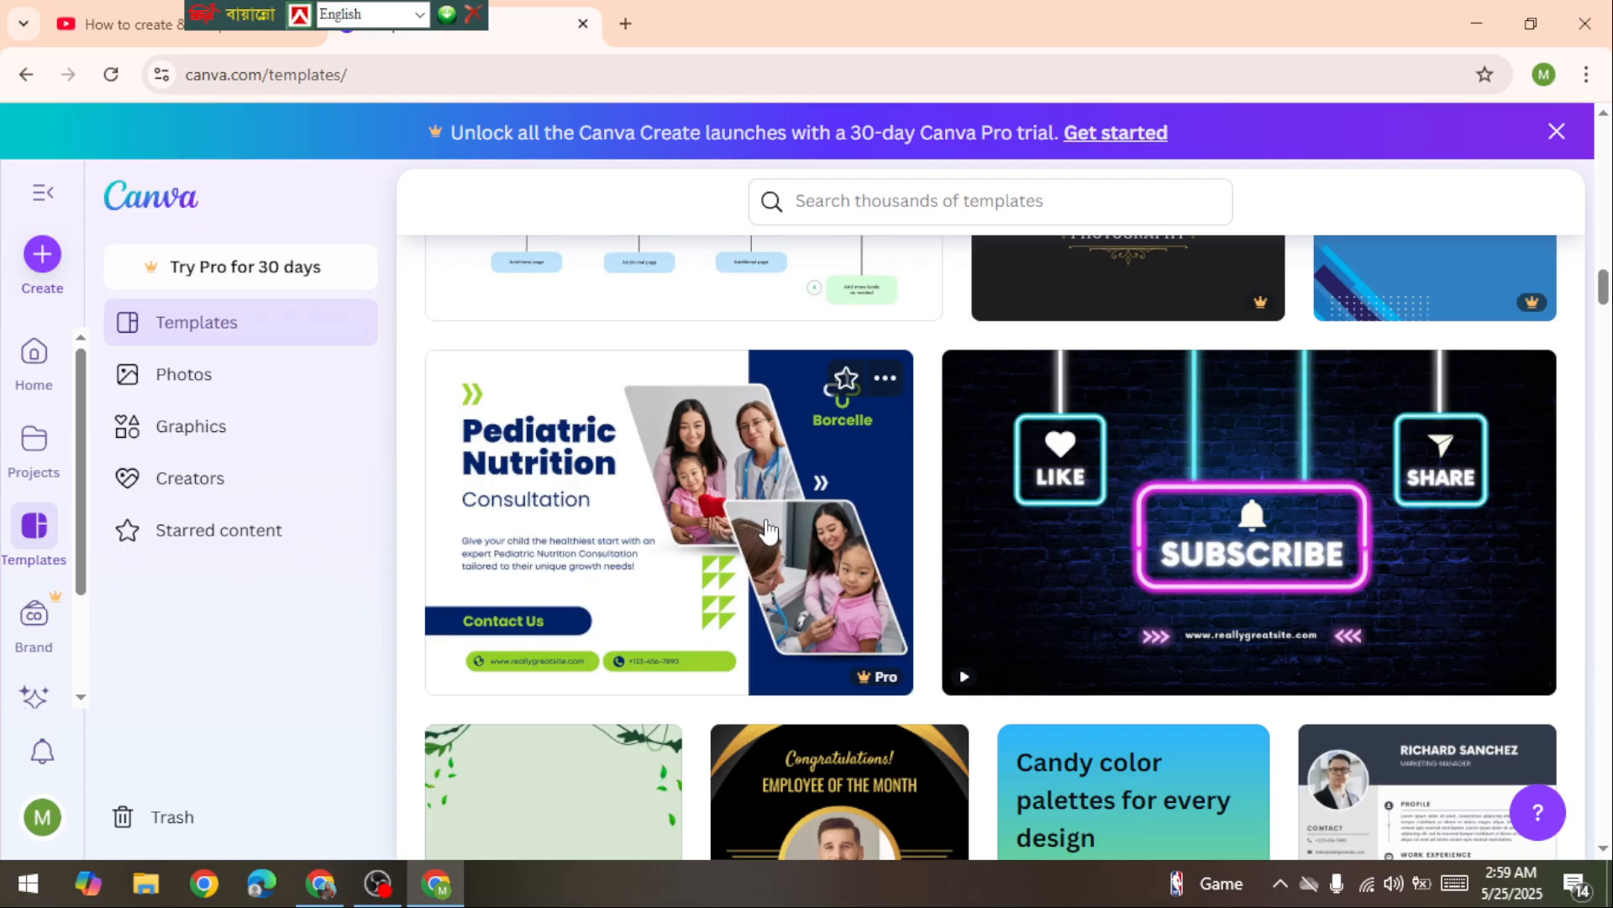
{"action": "scroll", "coordinate": [768, 530], "scroll_direction": "up", "scroll_amount": 15}
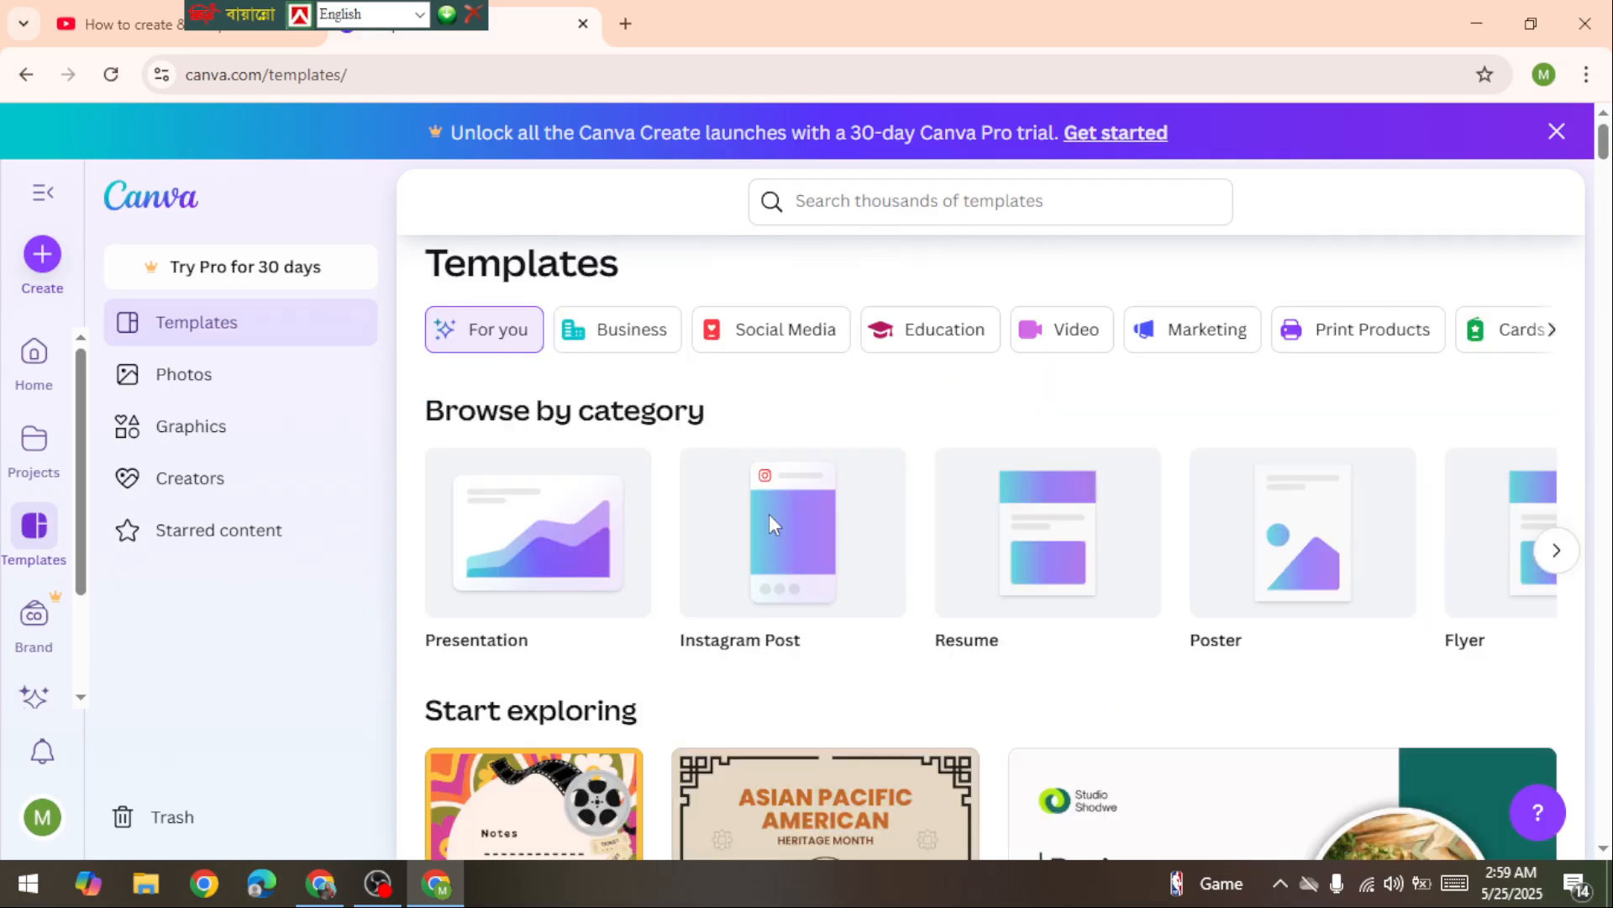
{"action": "scroll", "coordinate": [772, 514], "scroll_direction": "up", "scroll_amount": 1}
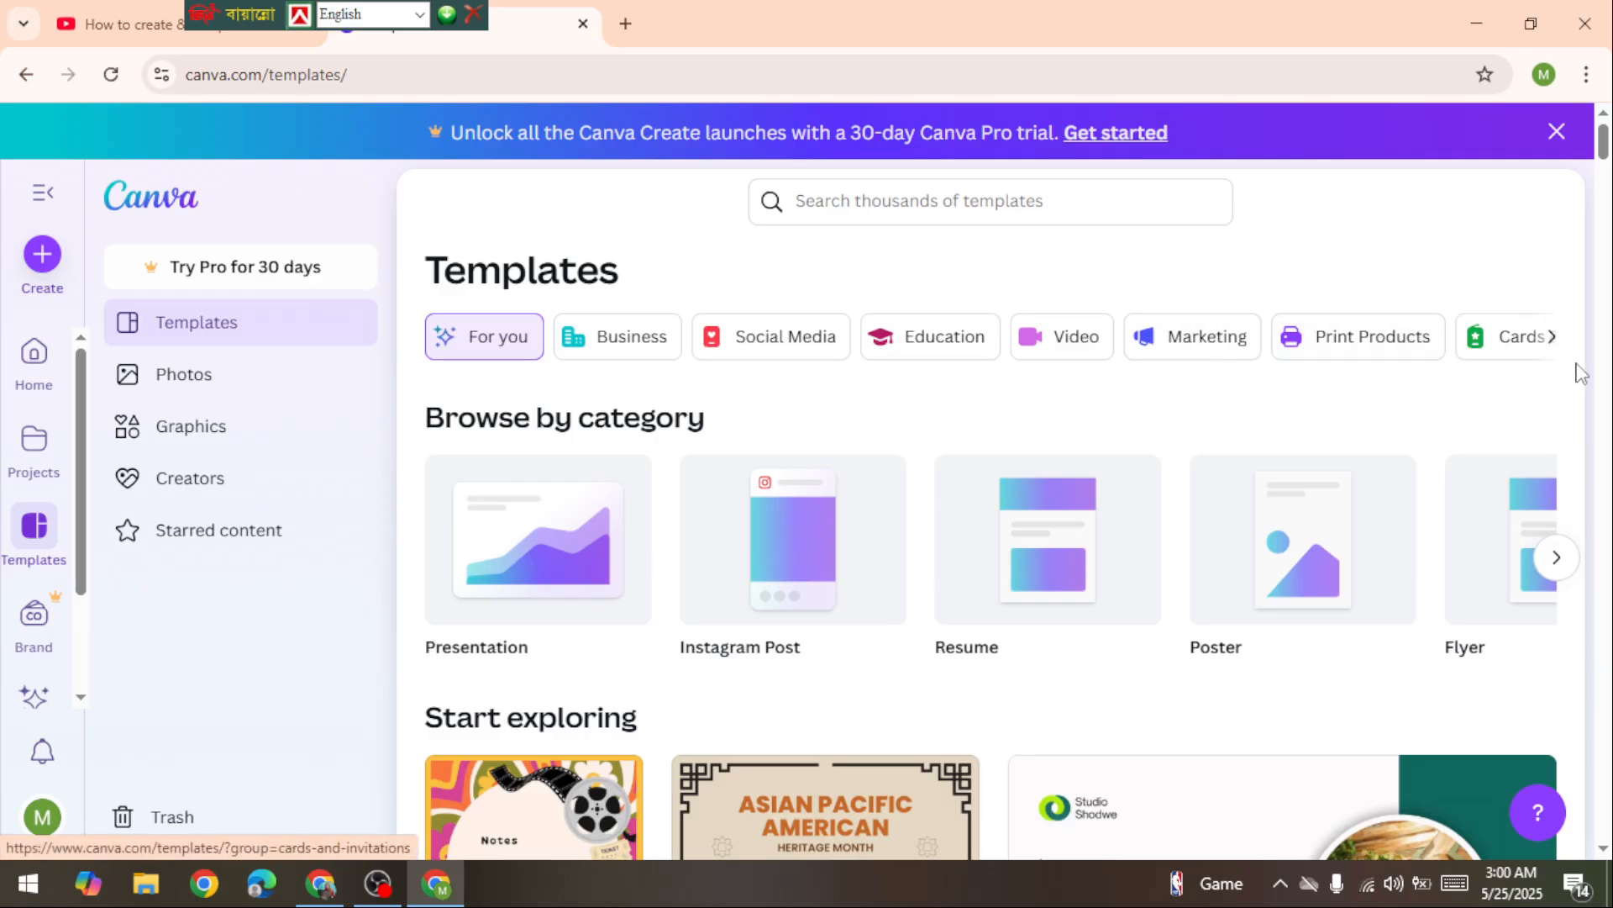
{"action": "left_click", "coordinate": [1552, 341]}
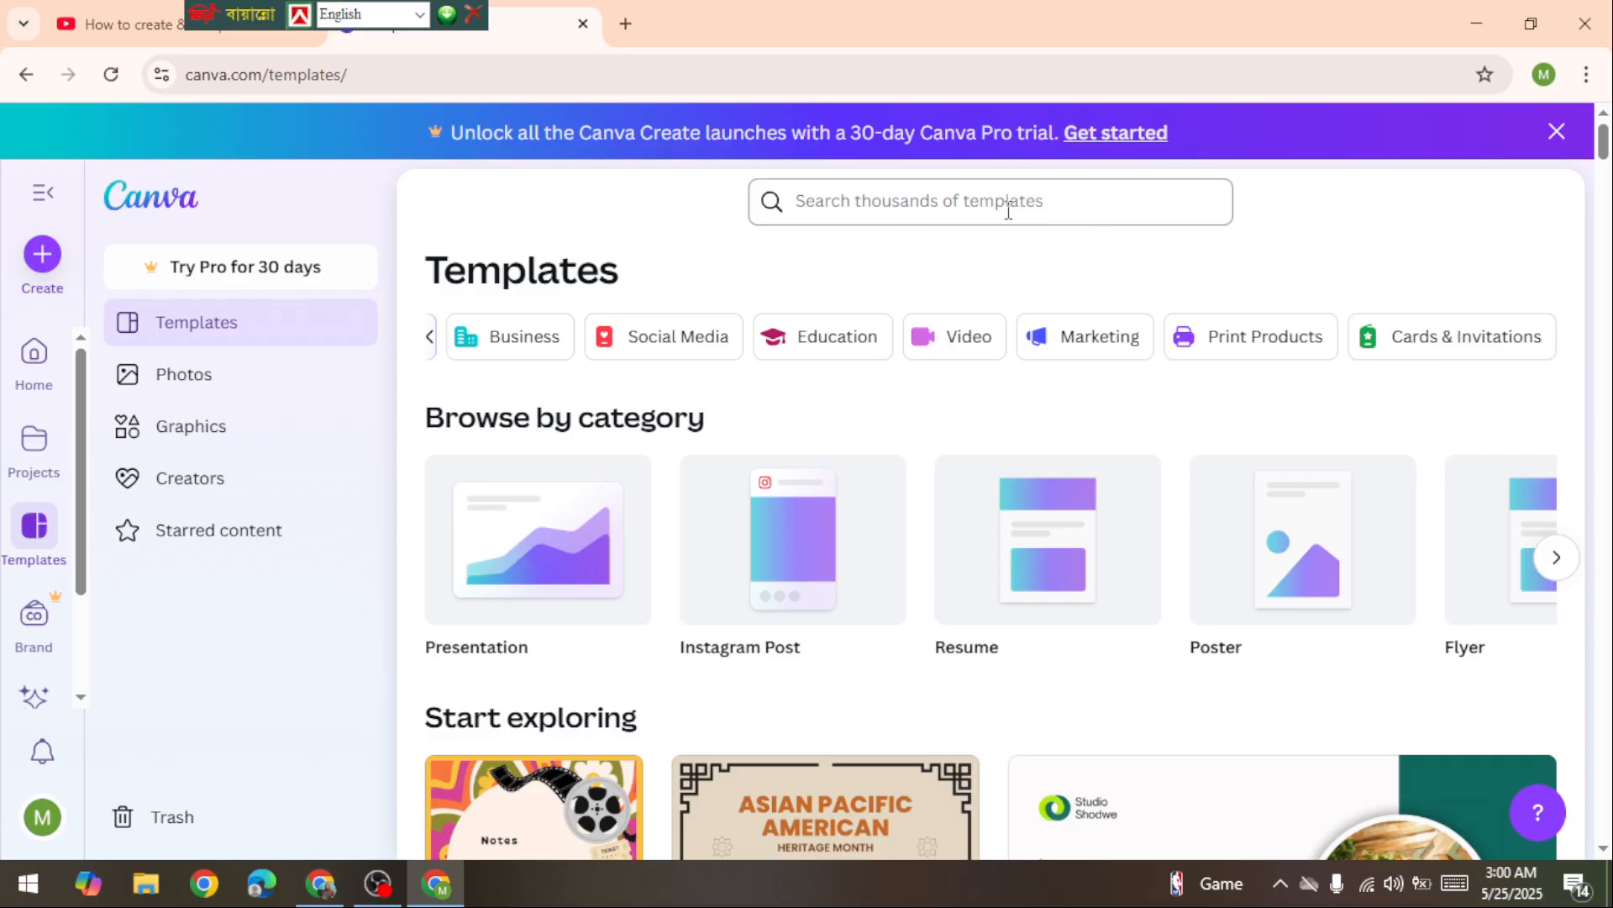
Enter "logo" in the template search to view its suggestions, and clear the query.
{"action": "left_click", "coordinate": [980, 202]}
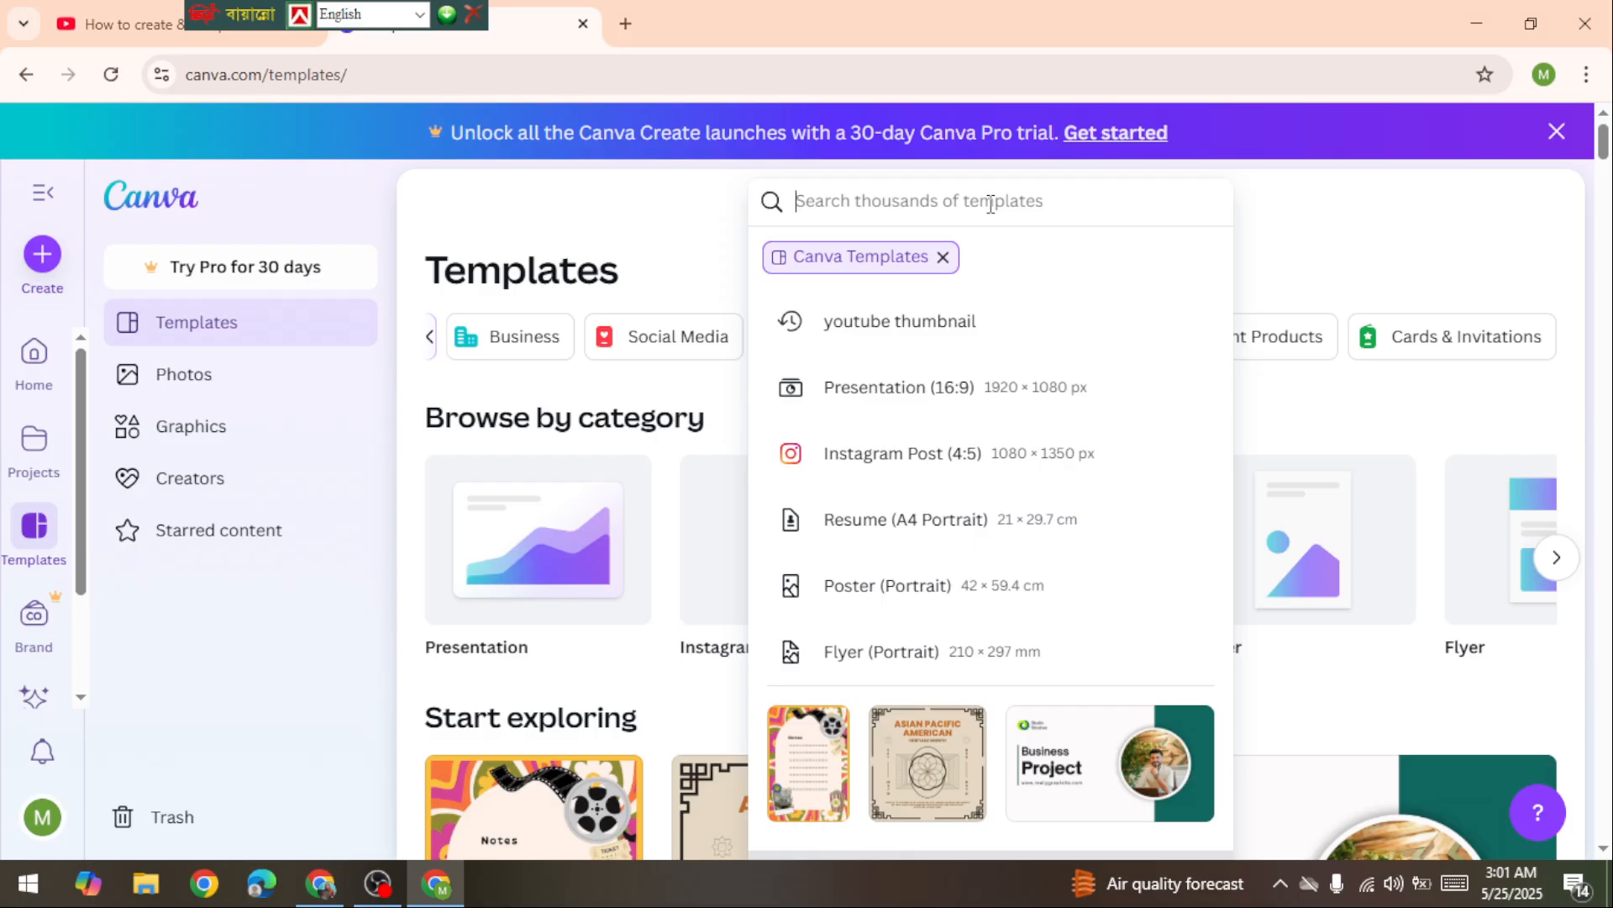
{"action": "type", "text": "l"}
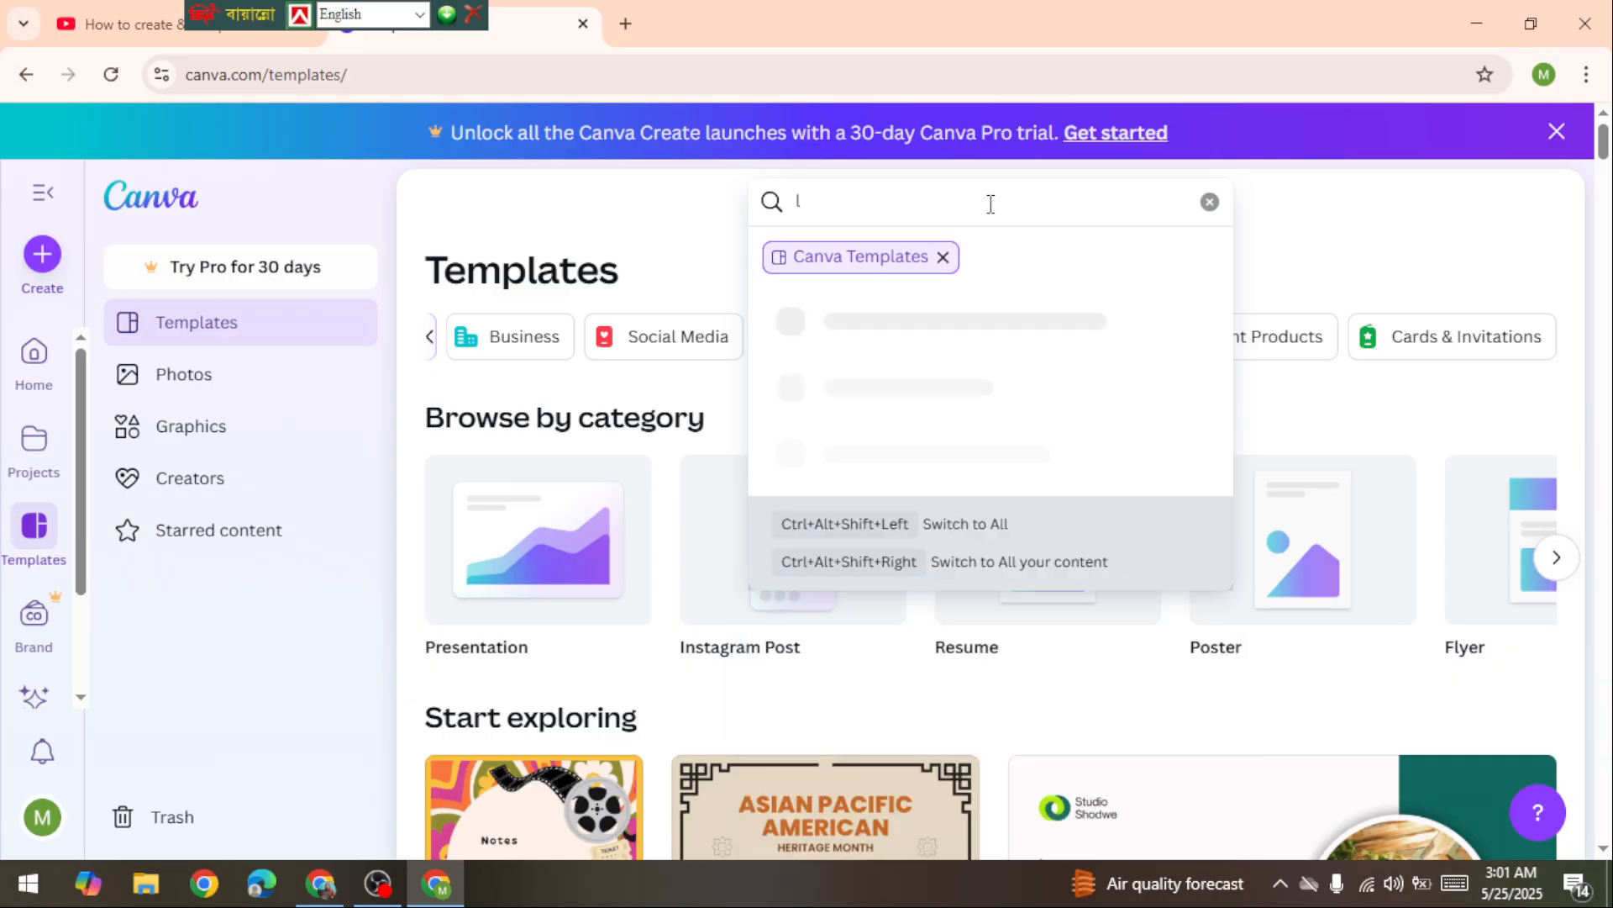
{"action": "type", "text": "ogo"}
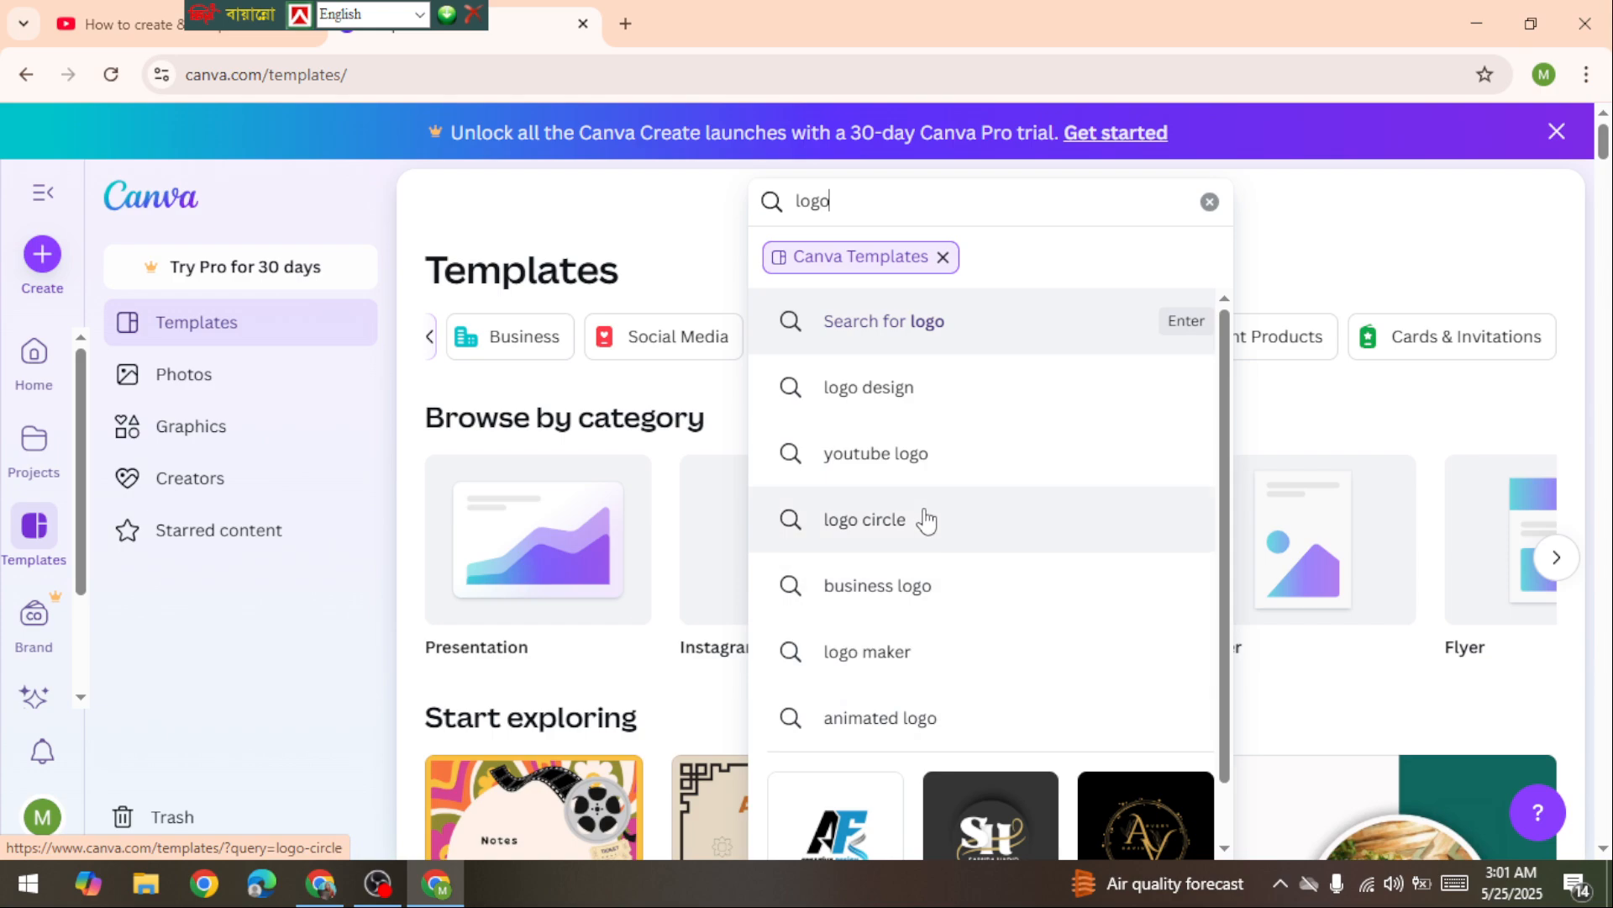
{"action": "left_click_drag", "start_coordinate": [855, 207], "coordinate": [781, 201]}
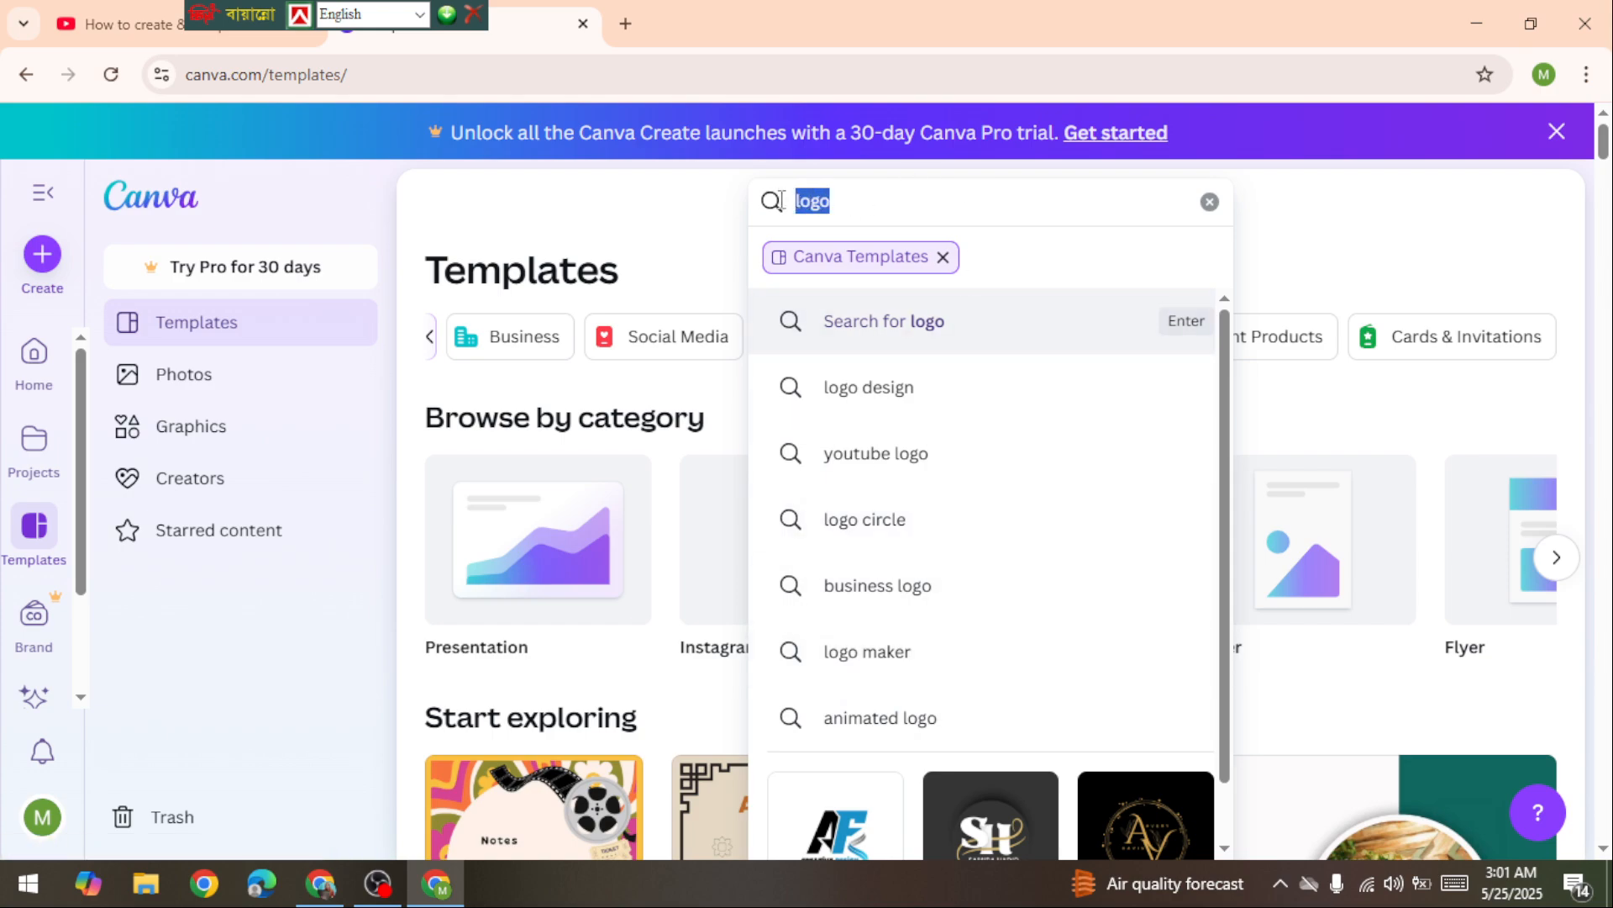
{"action": "key", "text": "BackSpace"}
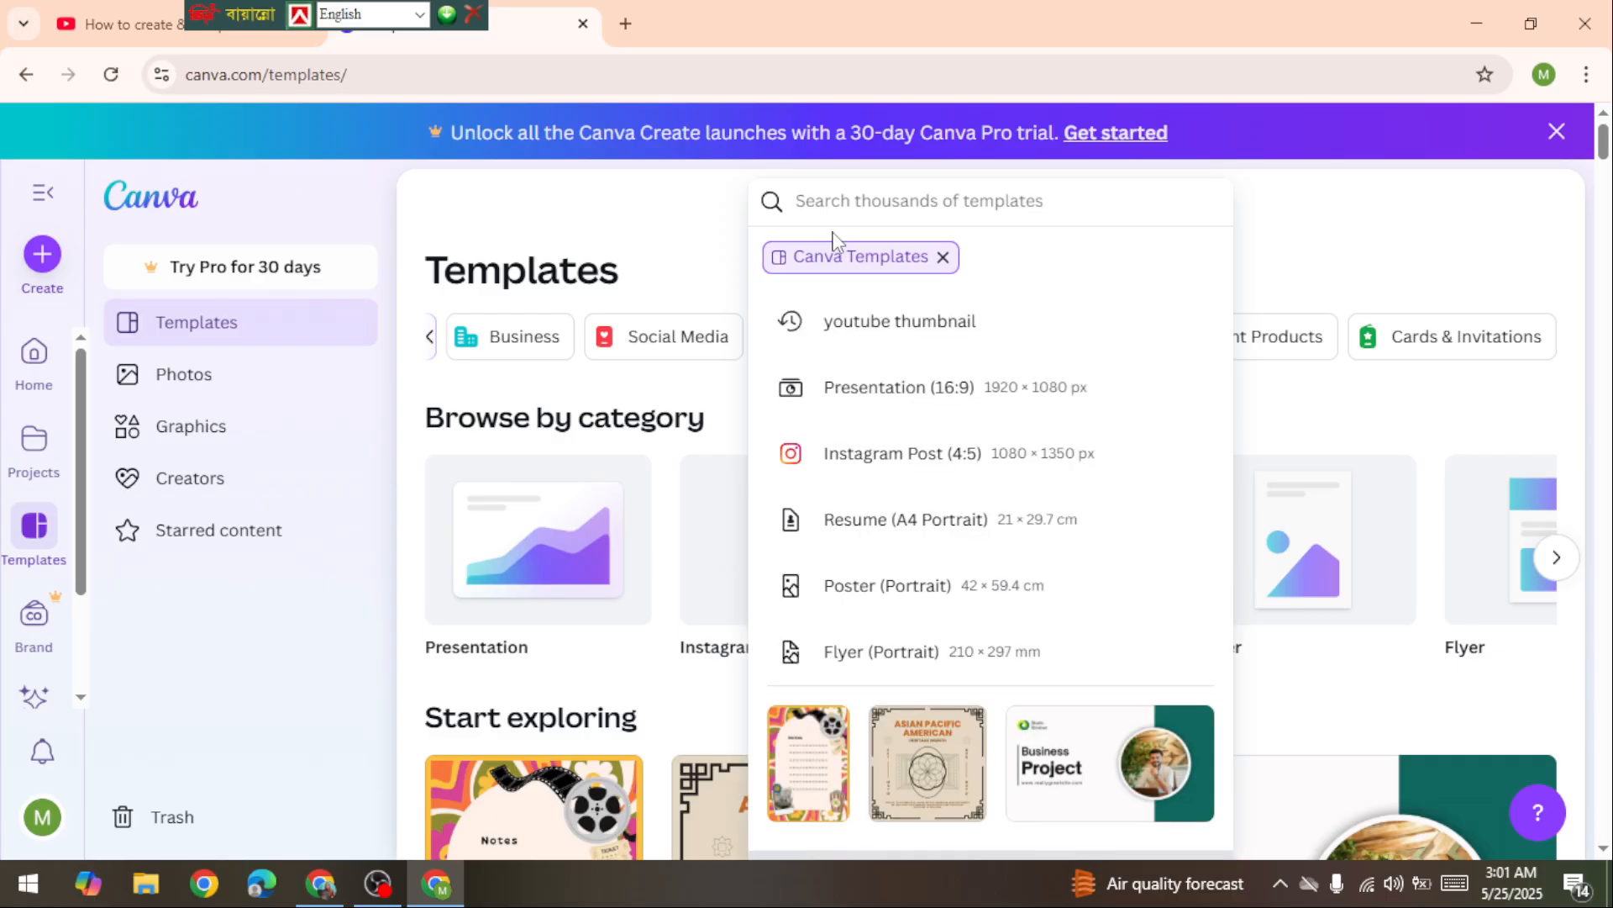
Enter "facebook banner" in the template search to view its suggestions, and clear the query.
{"action": "type", "text": "fac"}
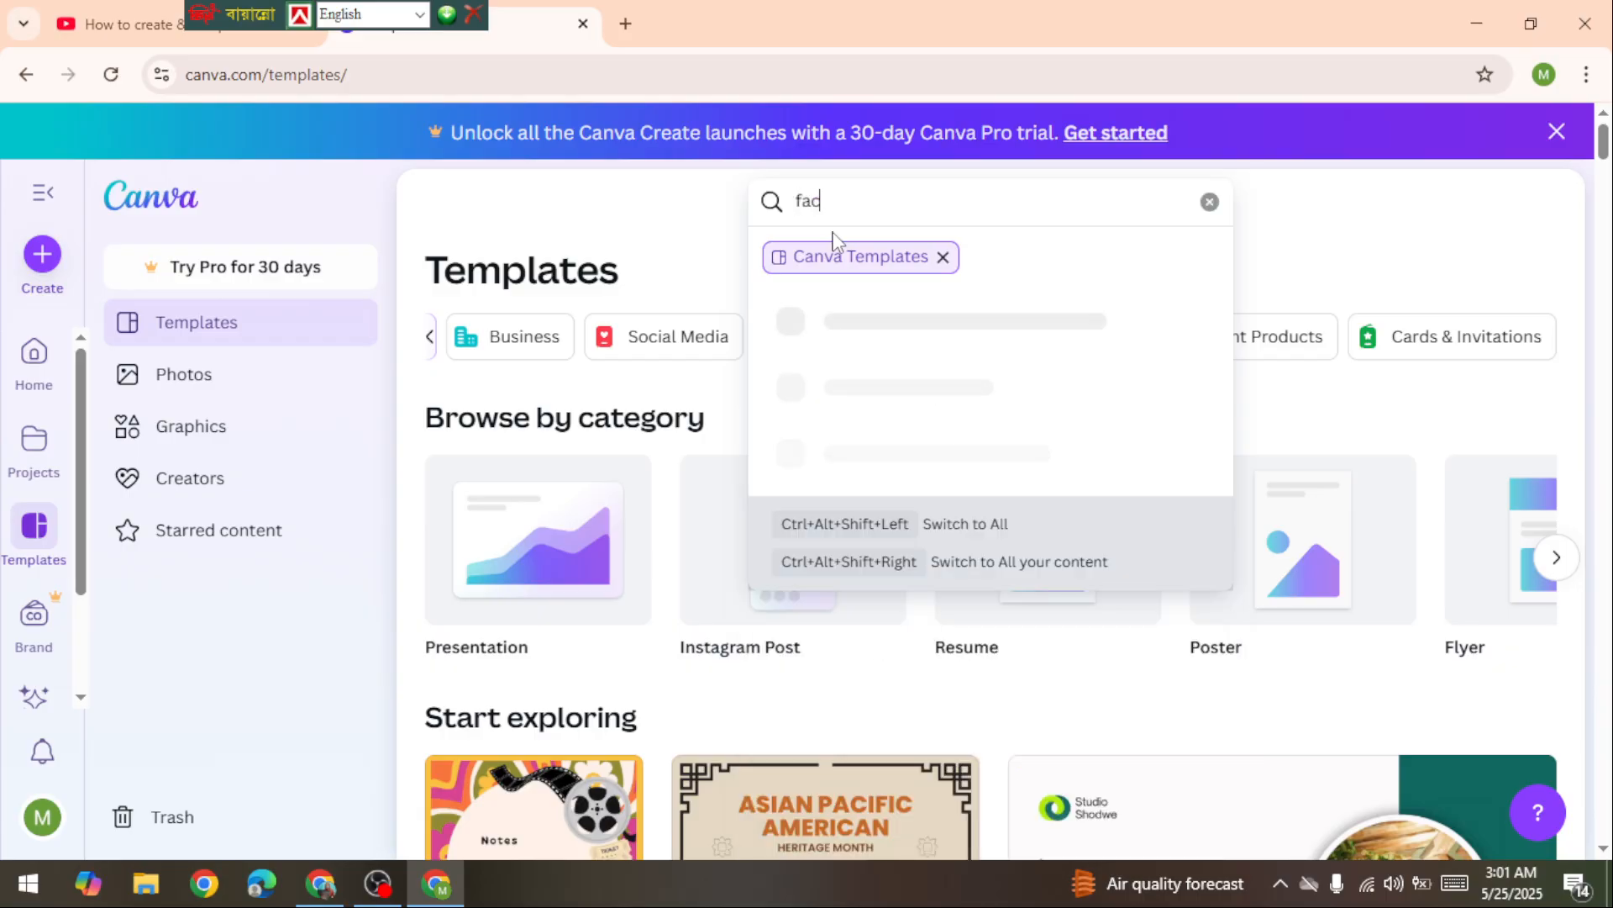
{"action": "type", "text": "ebook "}
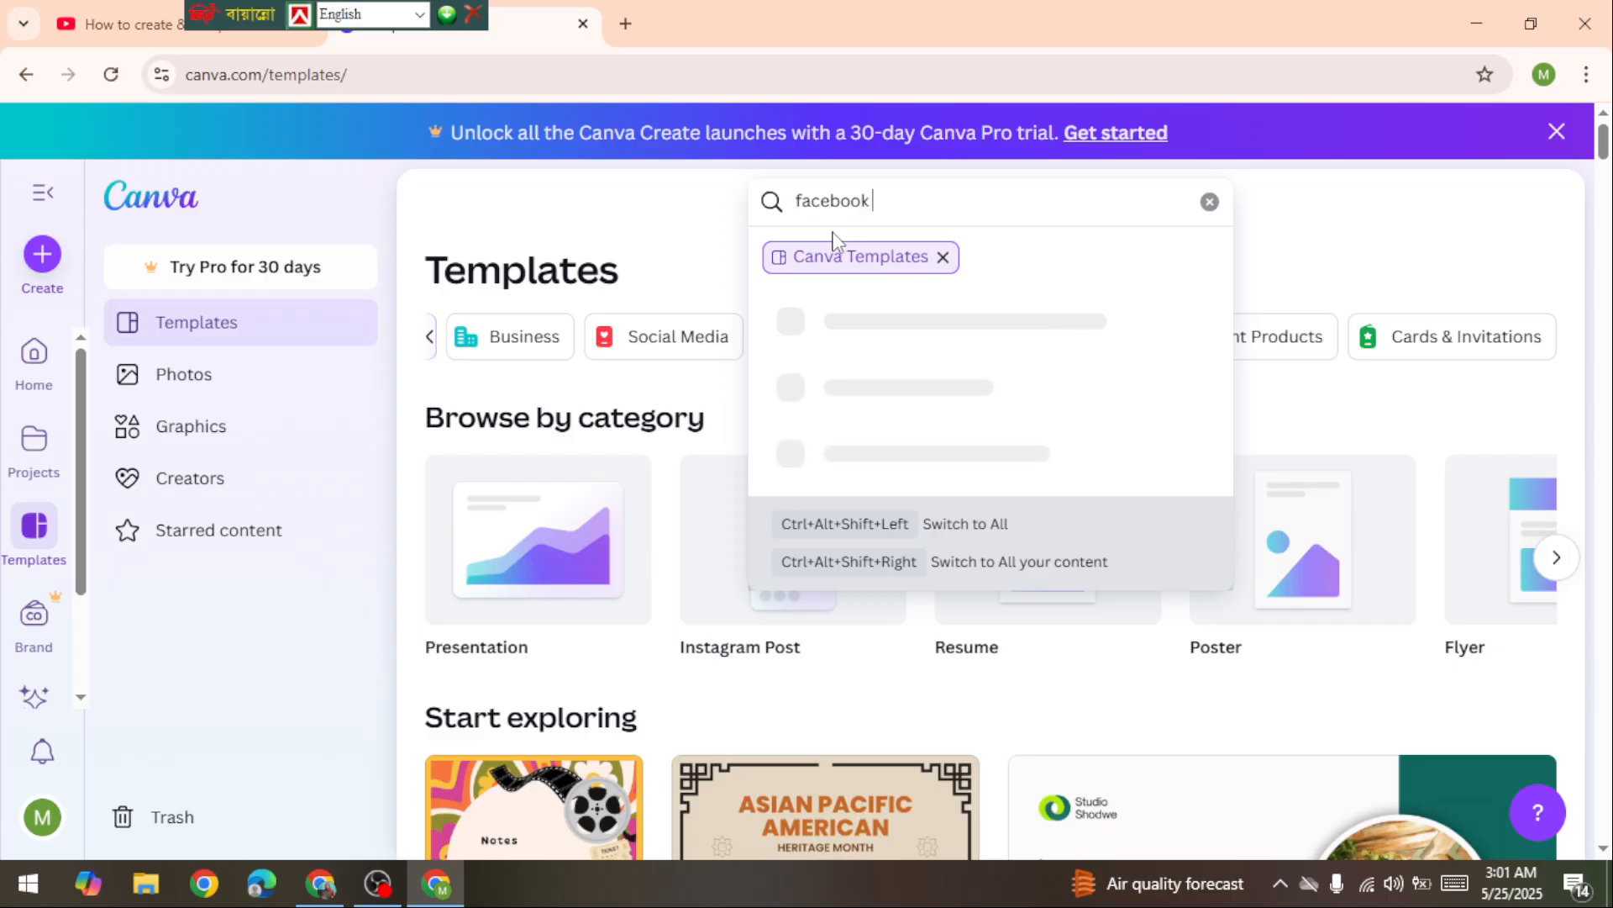
{"action": "type", "text": "banner"}
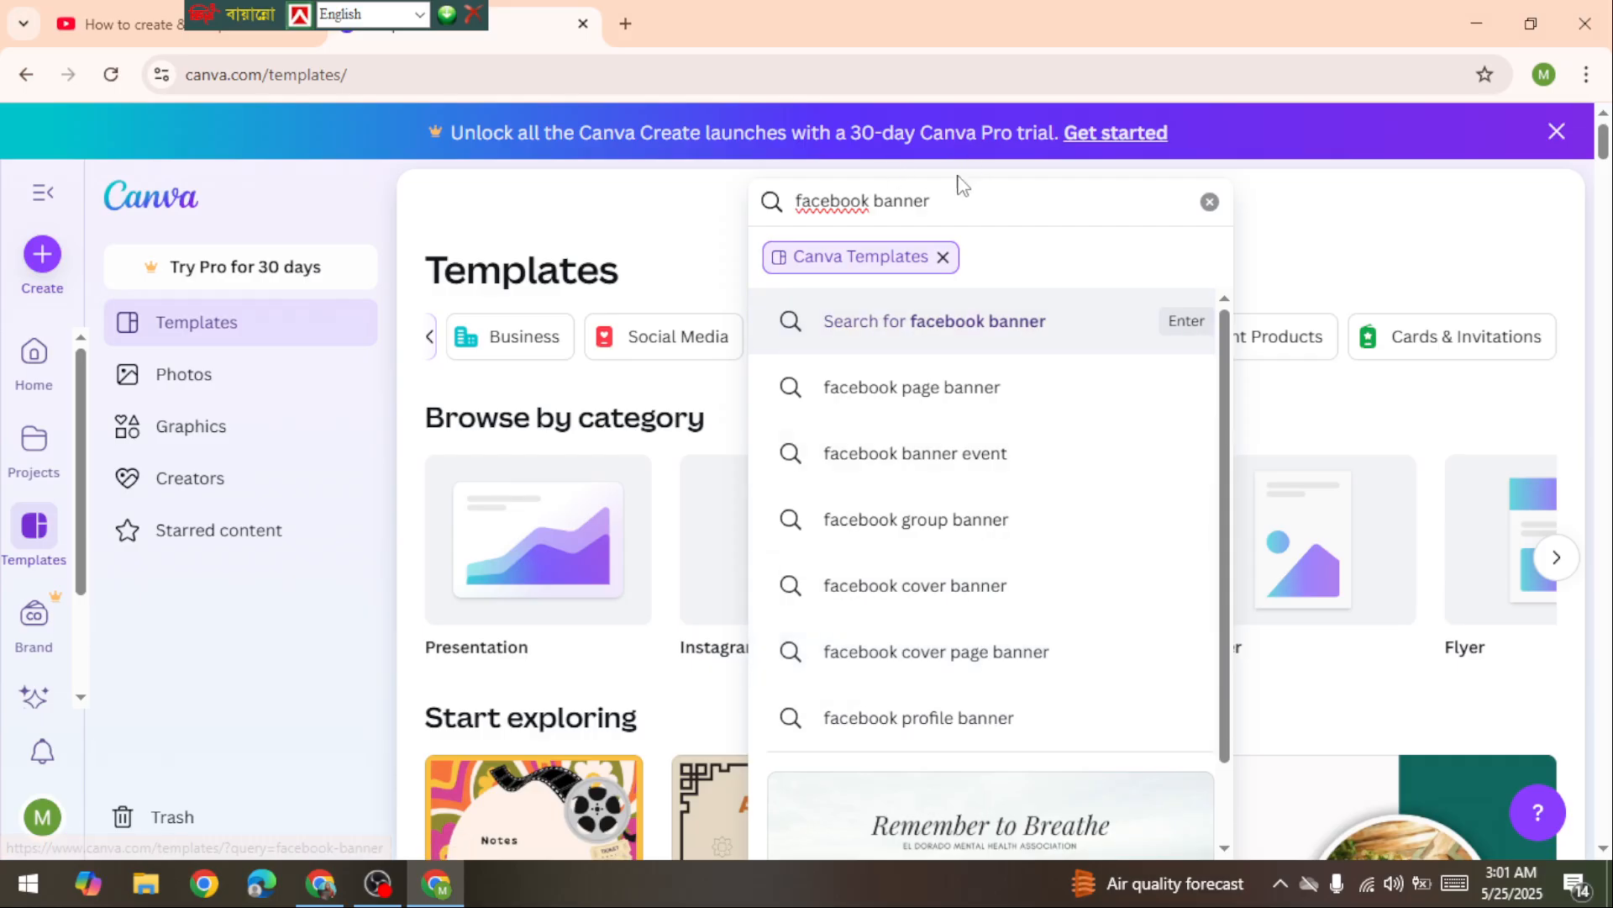
{"action": "left_click_drag", "start_coordinate": [933, 200], "coordinate": [792, 204]}
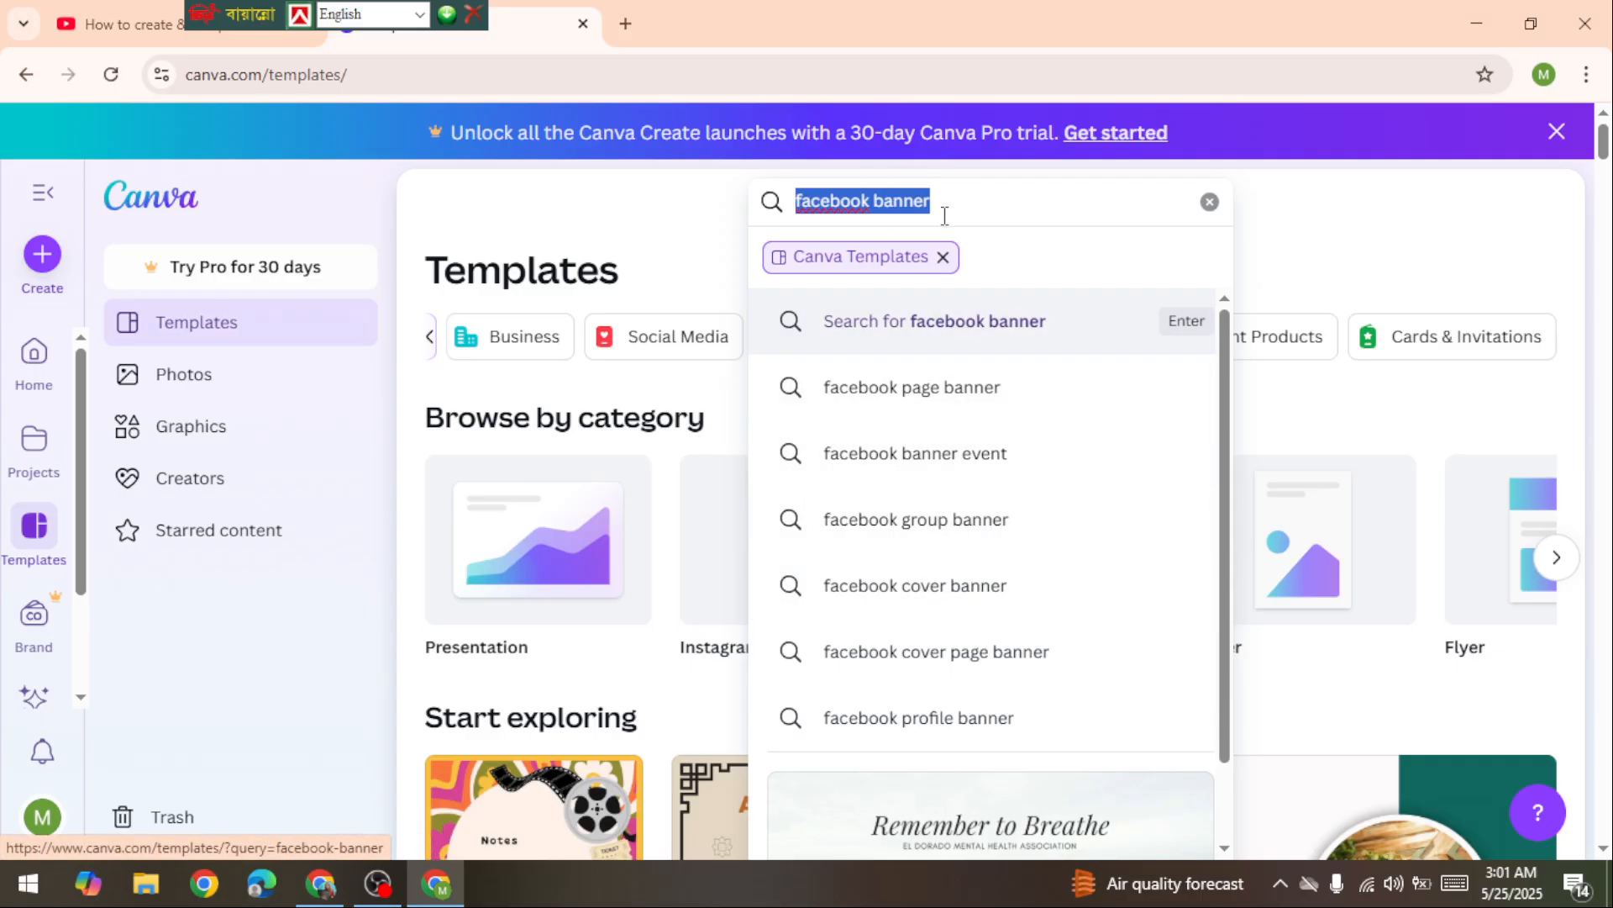
{"action": "key", "text": "BackSpace"}
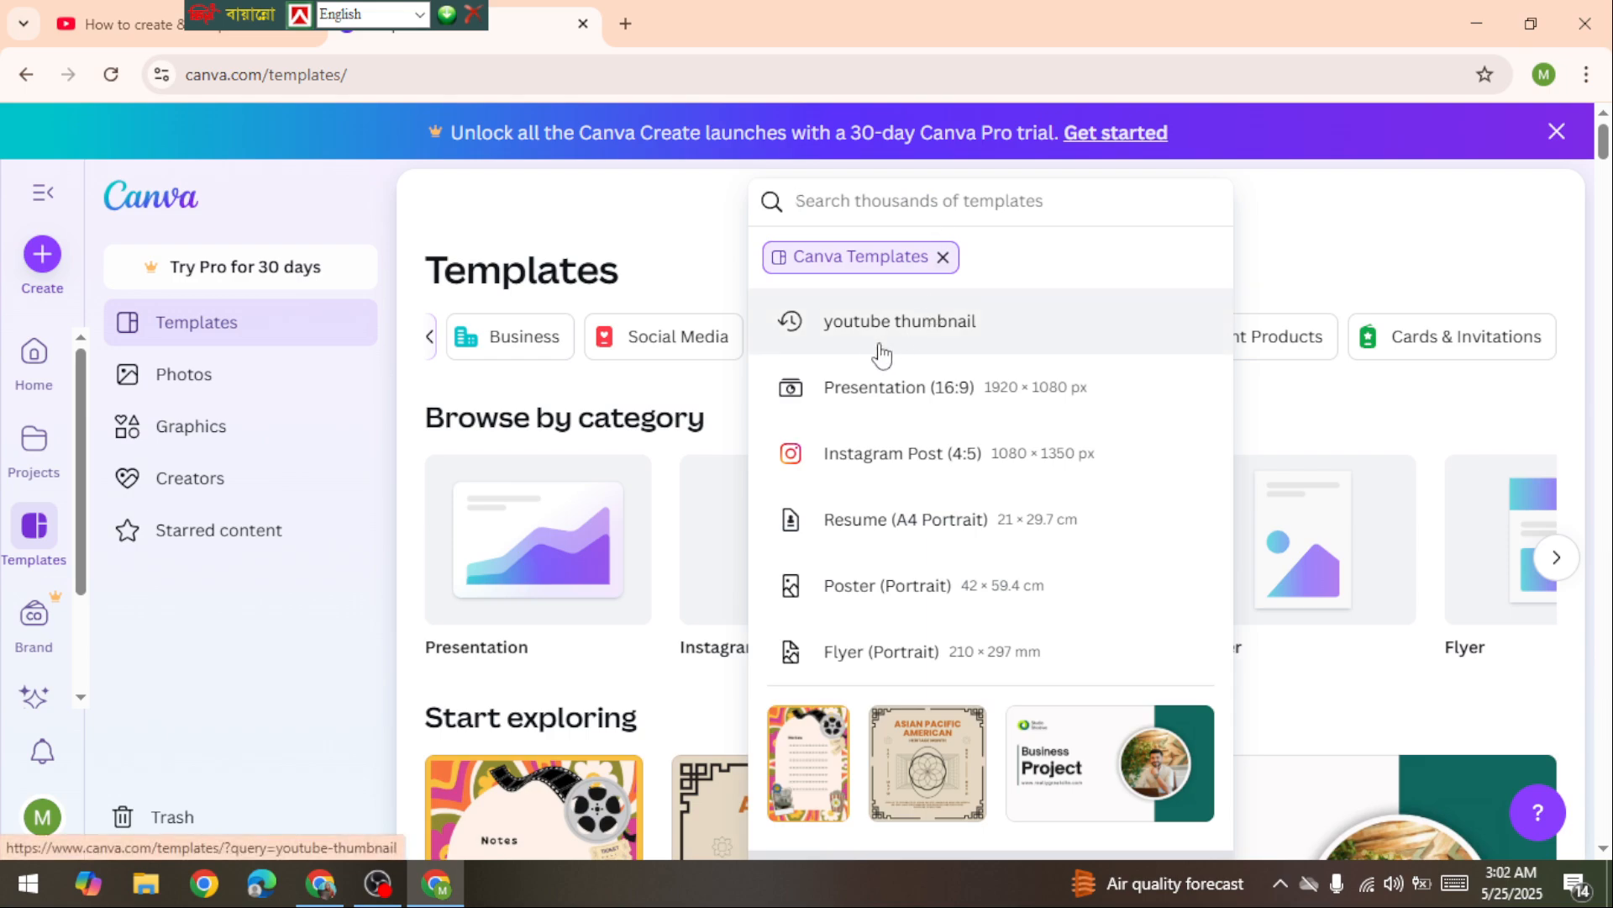
Search the Canva templates for the recent query "youtube thumbnail" and browse the first rows of results.
{"action": "left_click", "coordinate": [915, 330]}
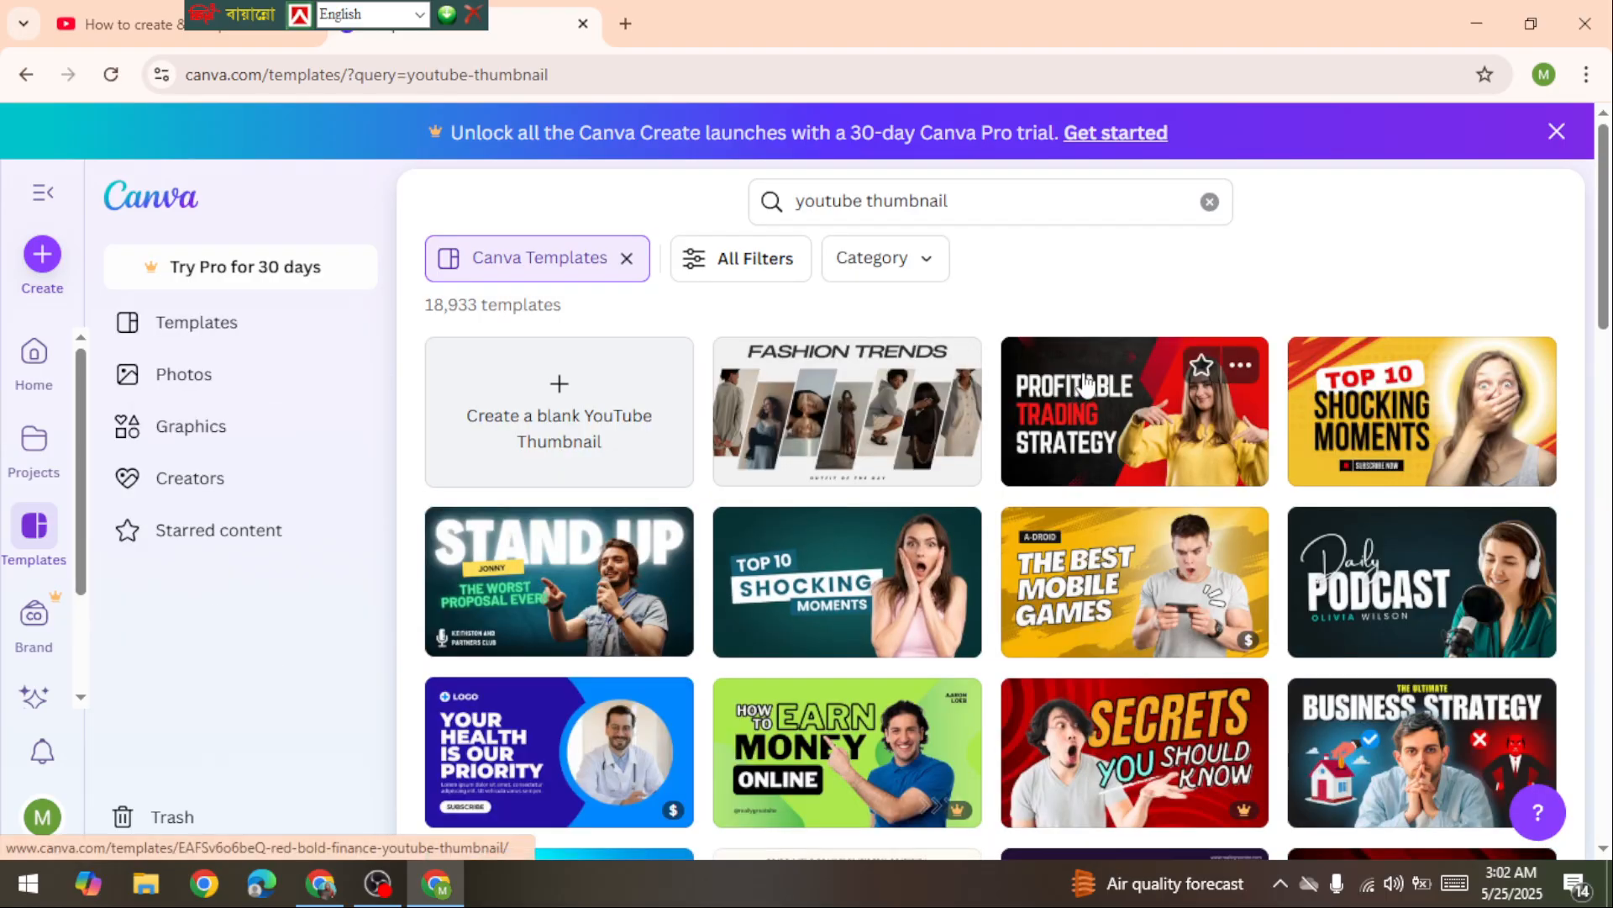
{"action": "scroll", "coordinate": [1093, 382], "scroll_direction": "down", "scroll_amount": 5}
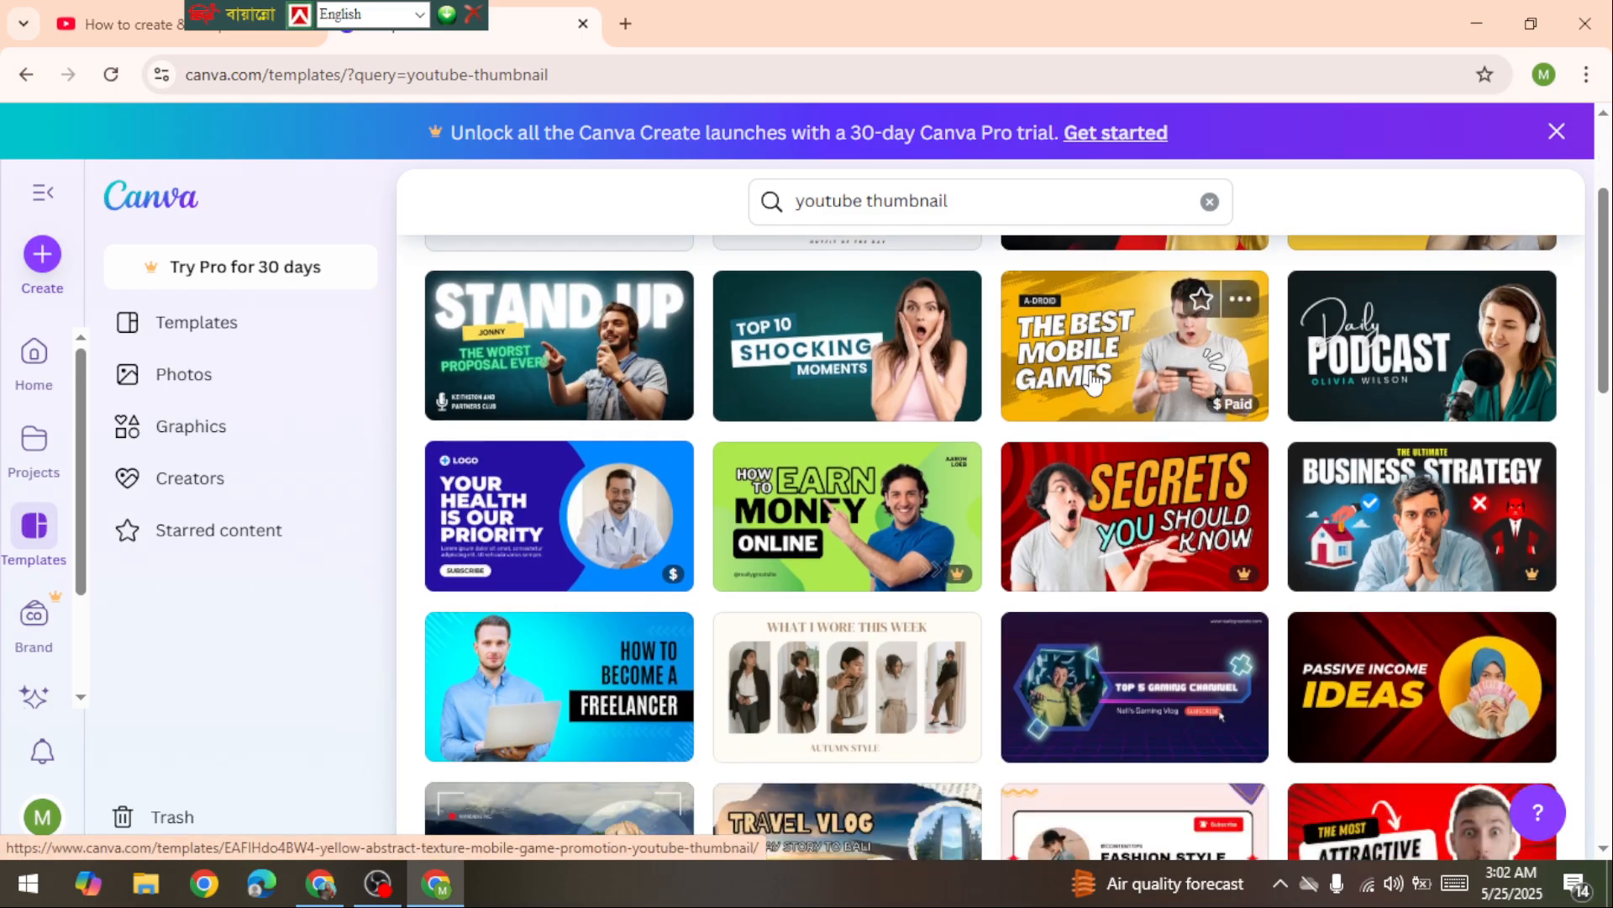
{"action": "scroll", "coordinate": [1090, 370], "scroll_direction": "up", "scroll_amount": 4}
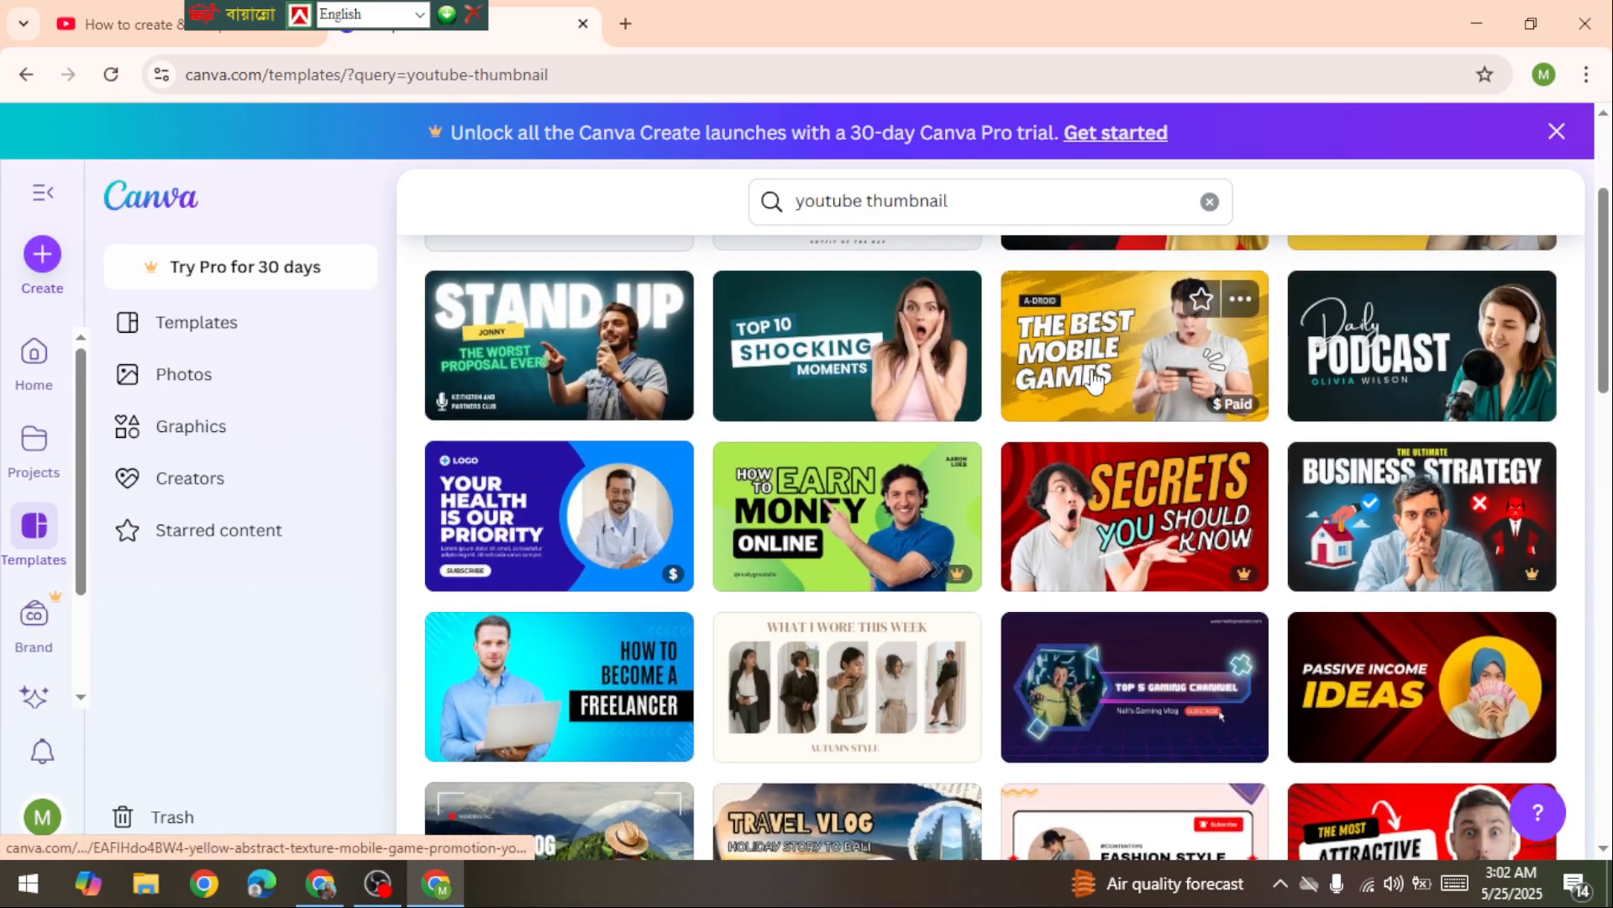
{"action": "scroll", "coordinate": [1093, 381], "scroll_direction": "up", "scroll_amount": 2}
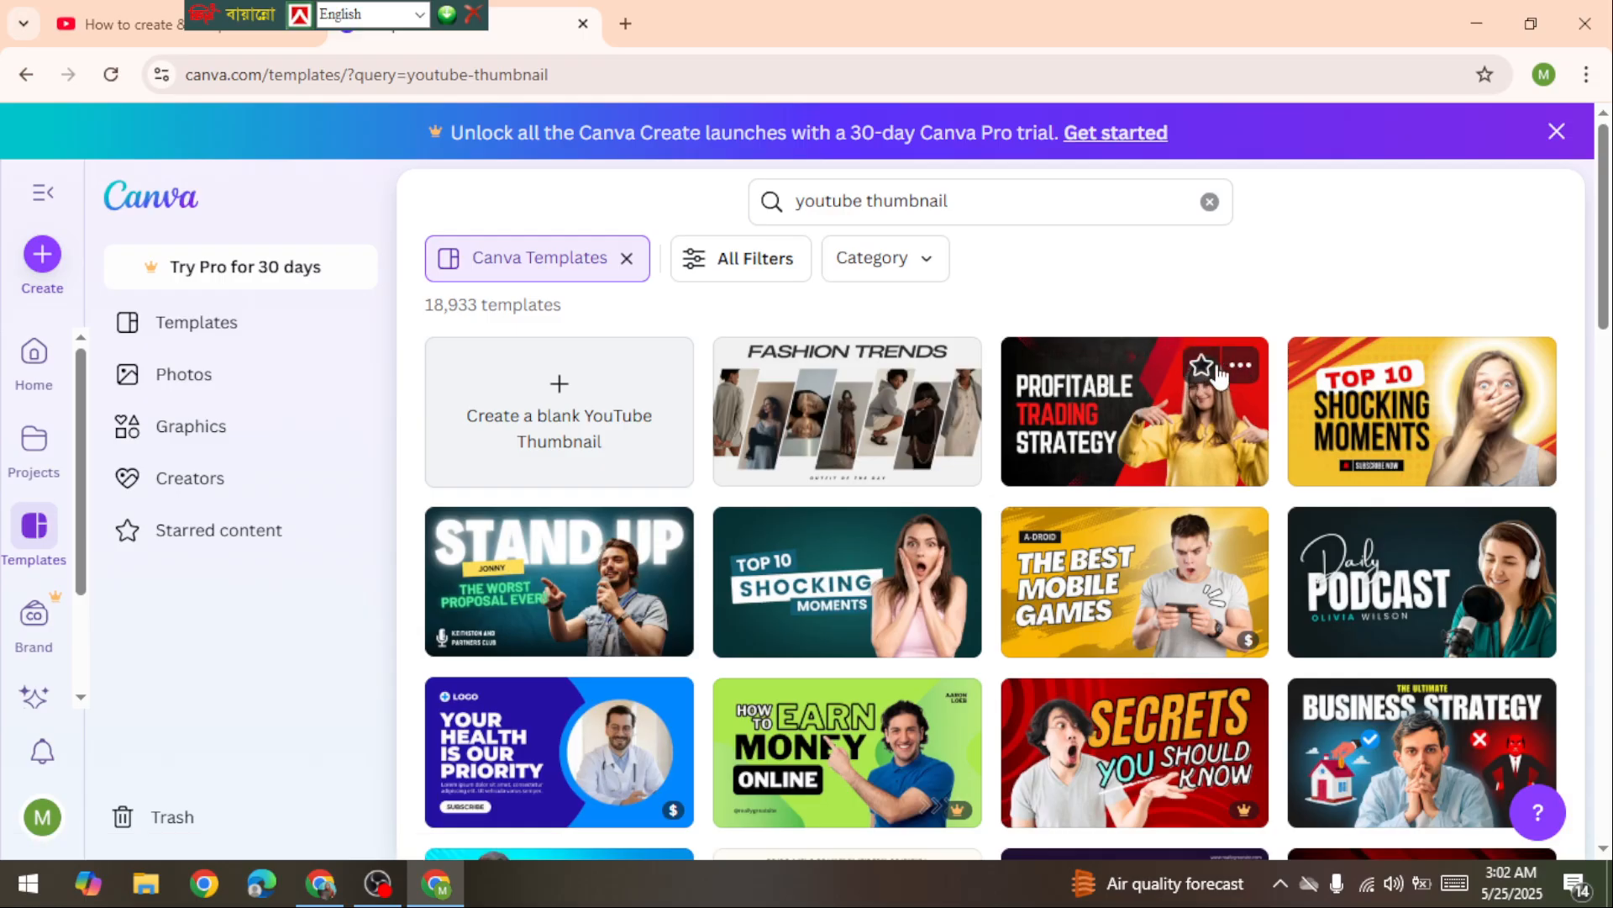
Examine the YouTube thumbnail templates, comparing the ones with Paid and Pro badges with those that have no badge.
{"action": "mouse_move", "coordinate": [1242, 380]}
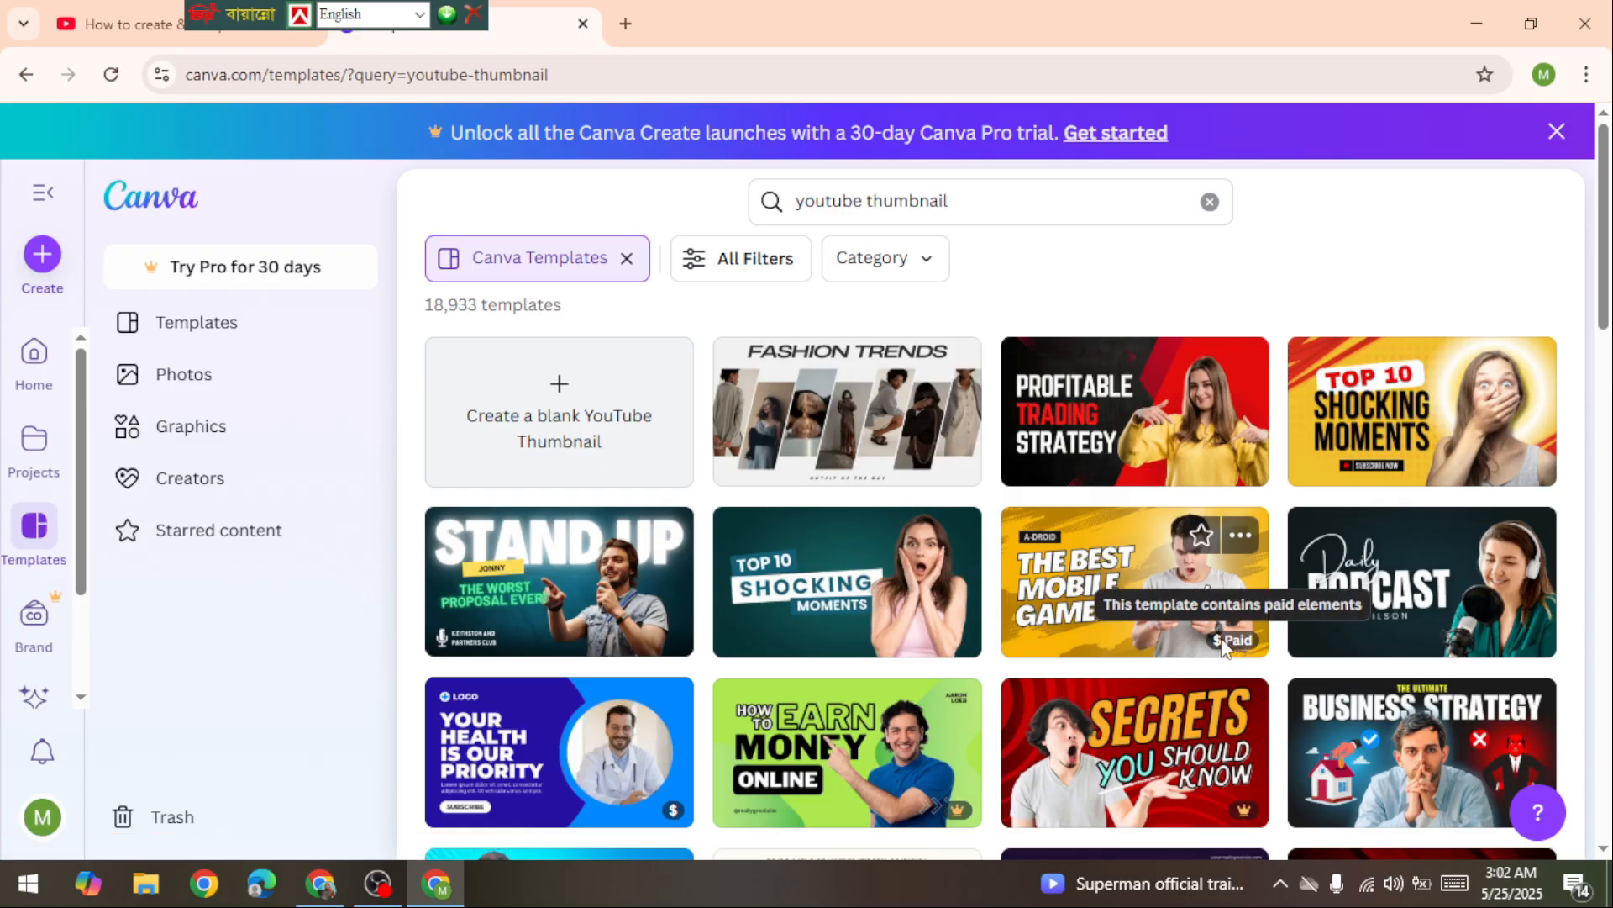
{"action": "scroll", "coordinate": [1237, 653], "scroll_direction": "down", "scroll_amount": 1}
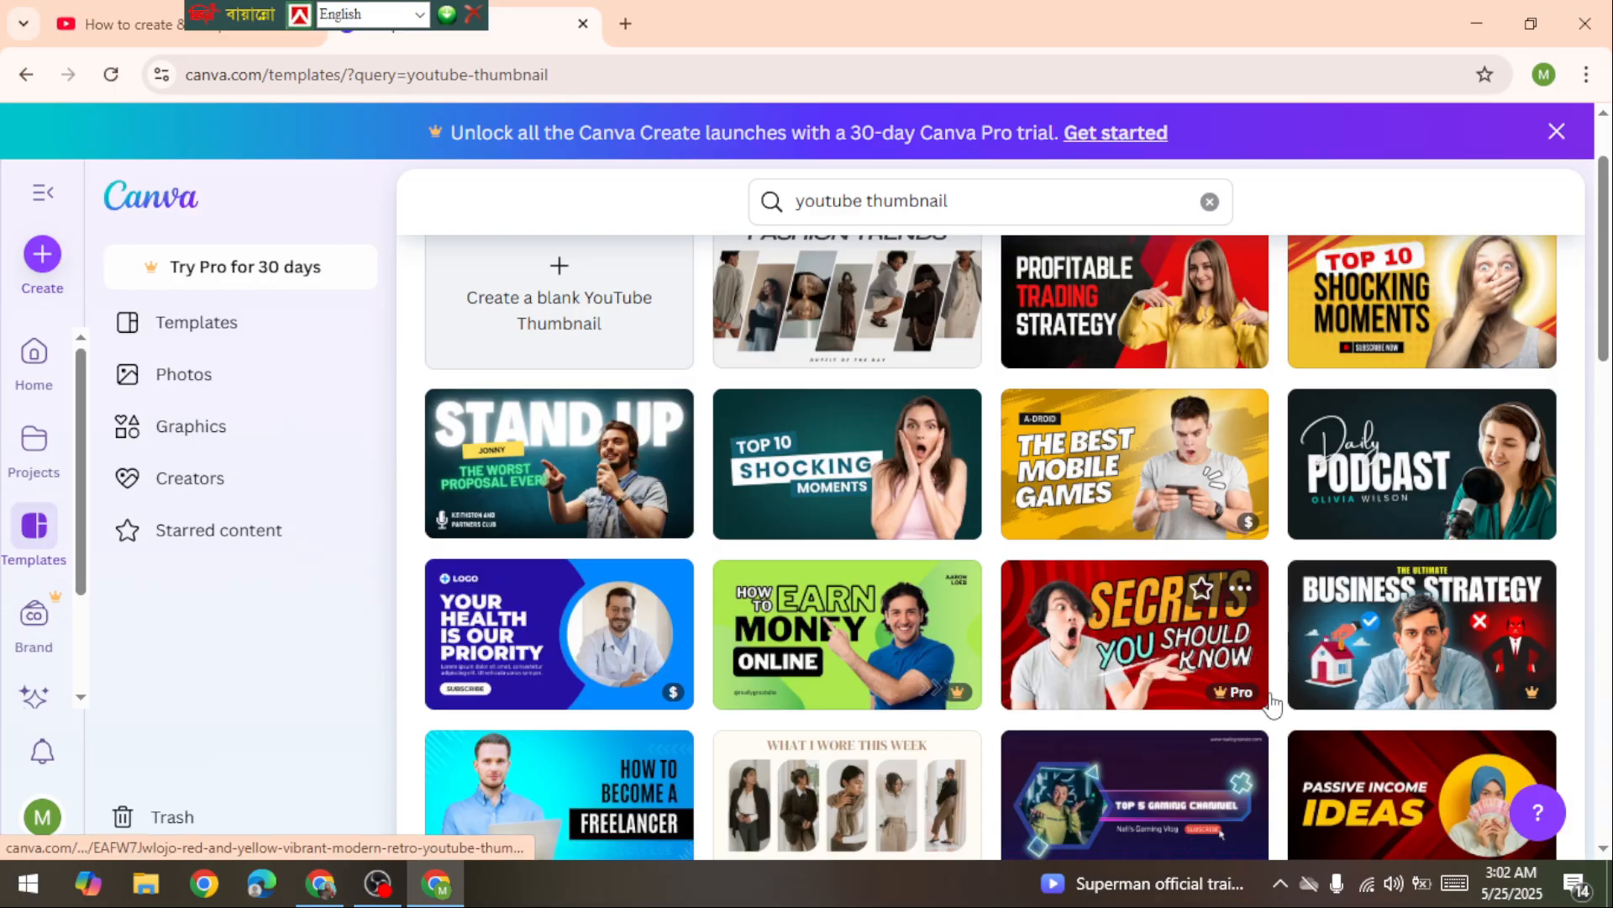
{"action": "scroll", "coordinate": [1244, 688], "scroll_direction": "down", "scroll_amount": 1}
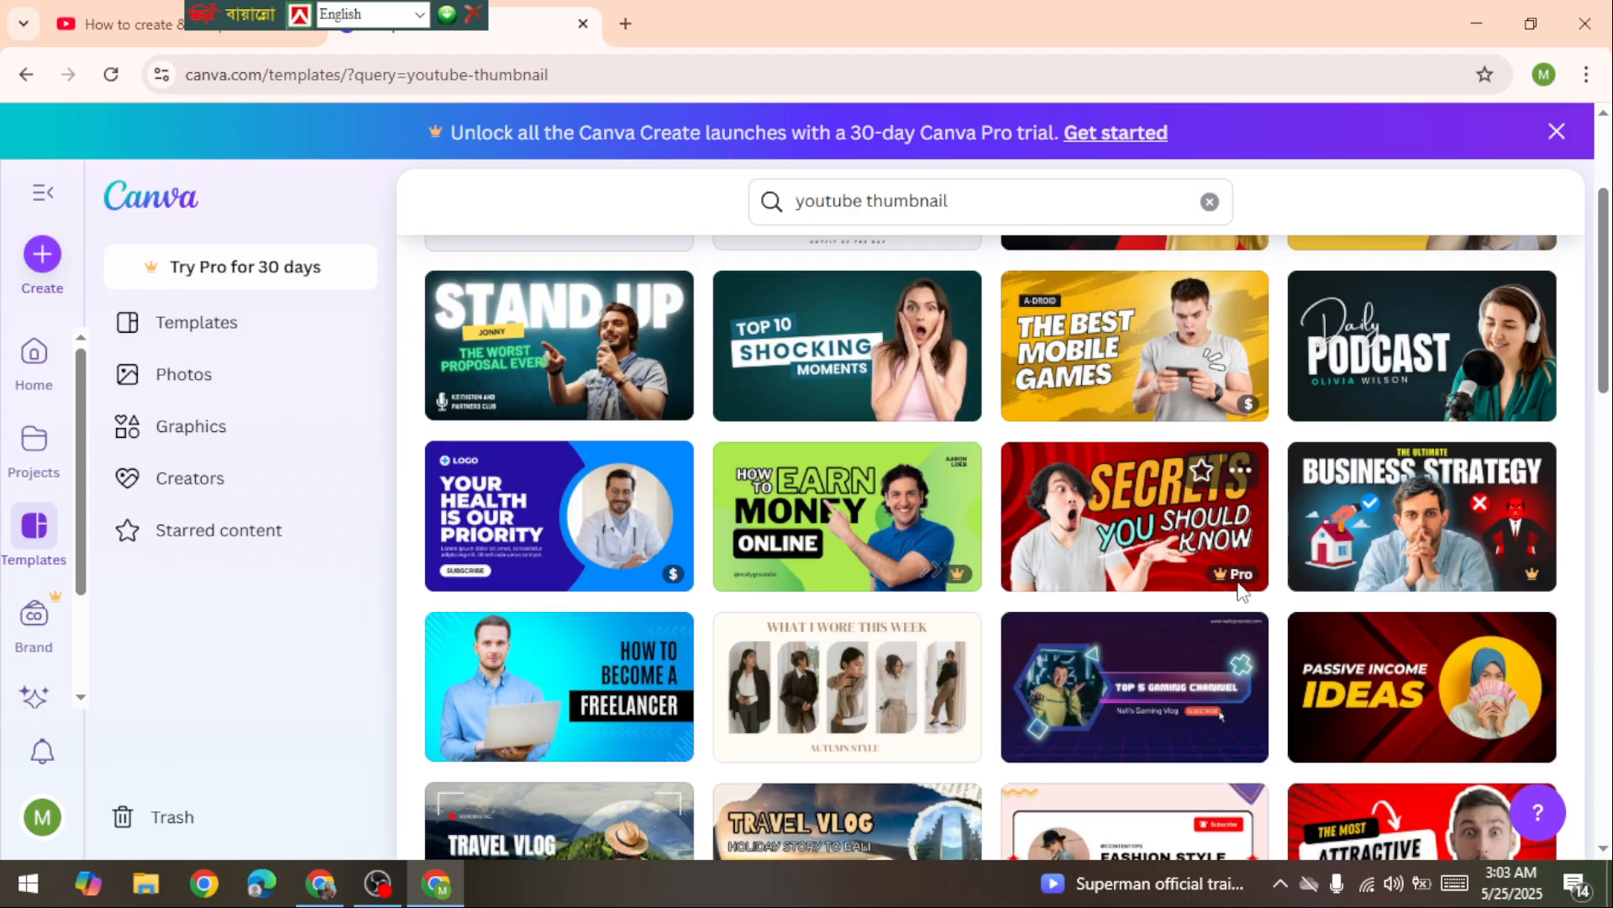
{"action": "scroll", "coordinate": [1200, 632], "scroll_direction": "down", "scroll_amount": 2}
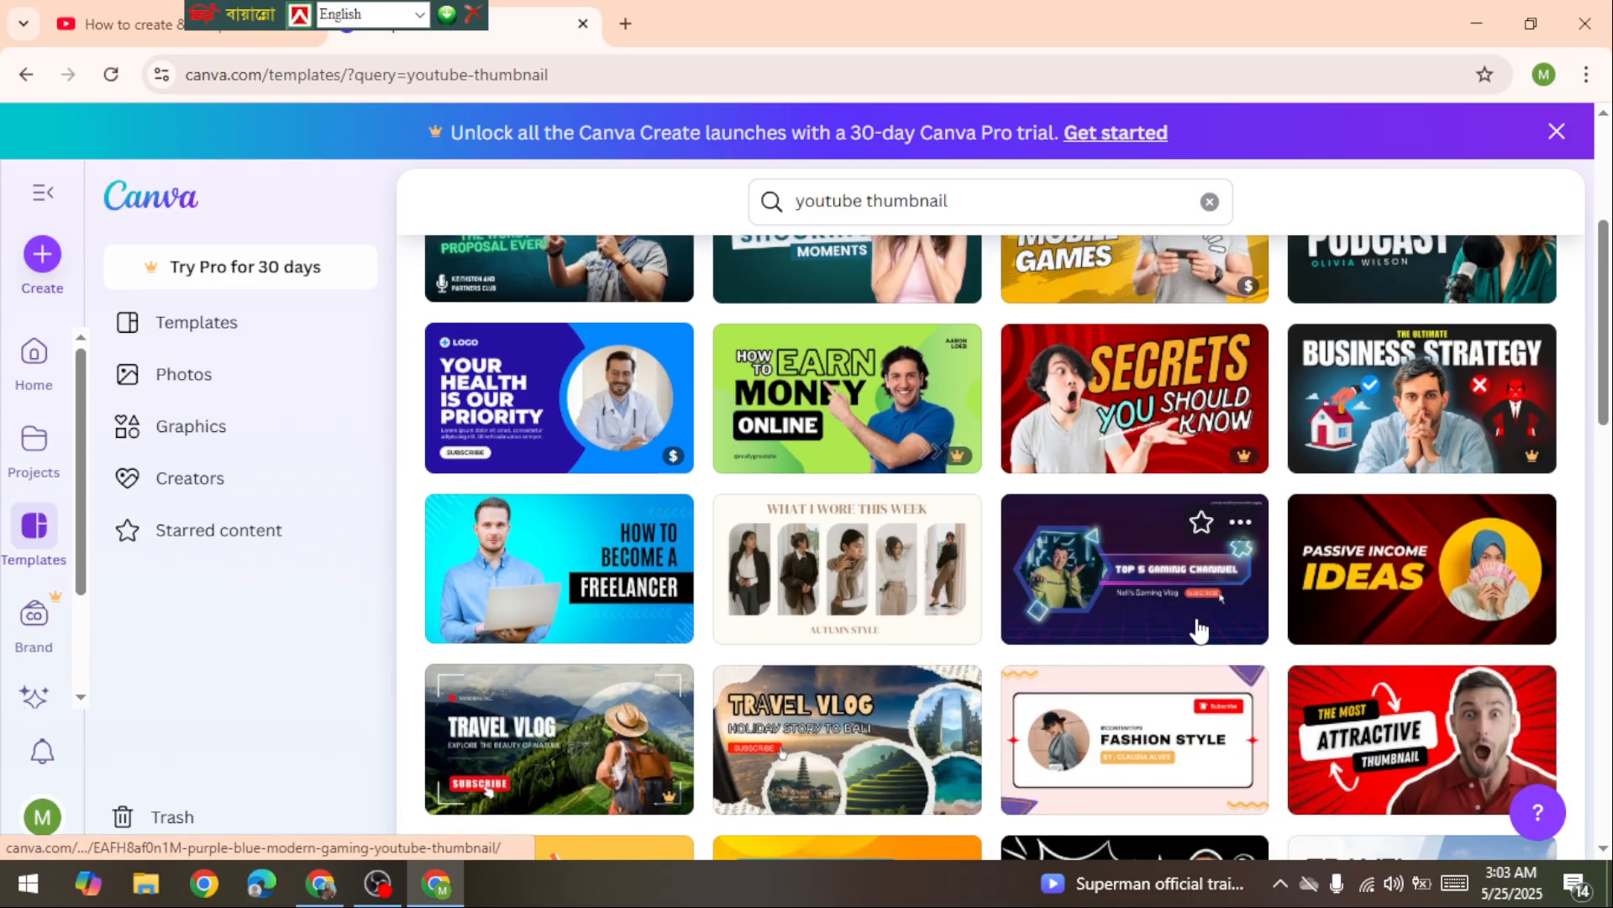
{"action": "scroll", "coordinate": [1200, 630], "scroll_direction": "up", "scroll_amount": 1}
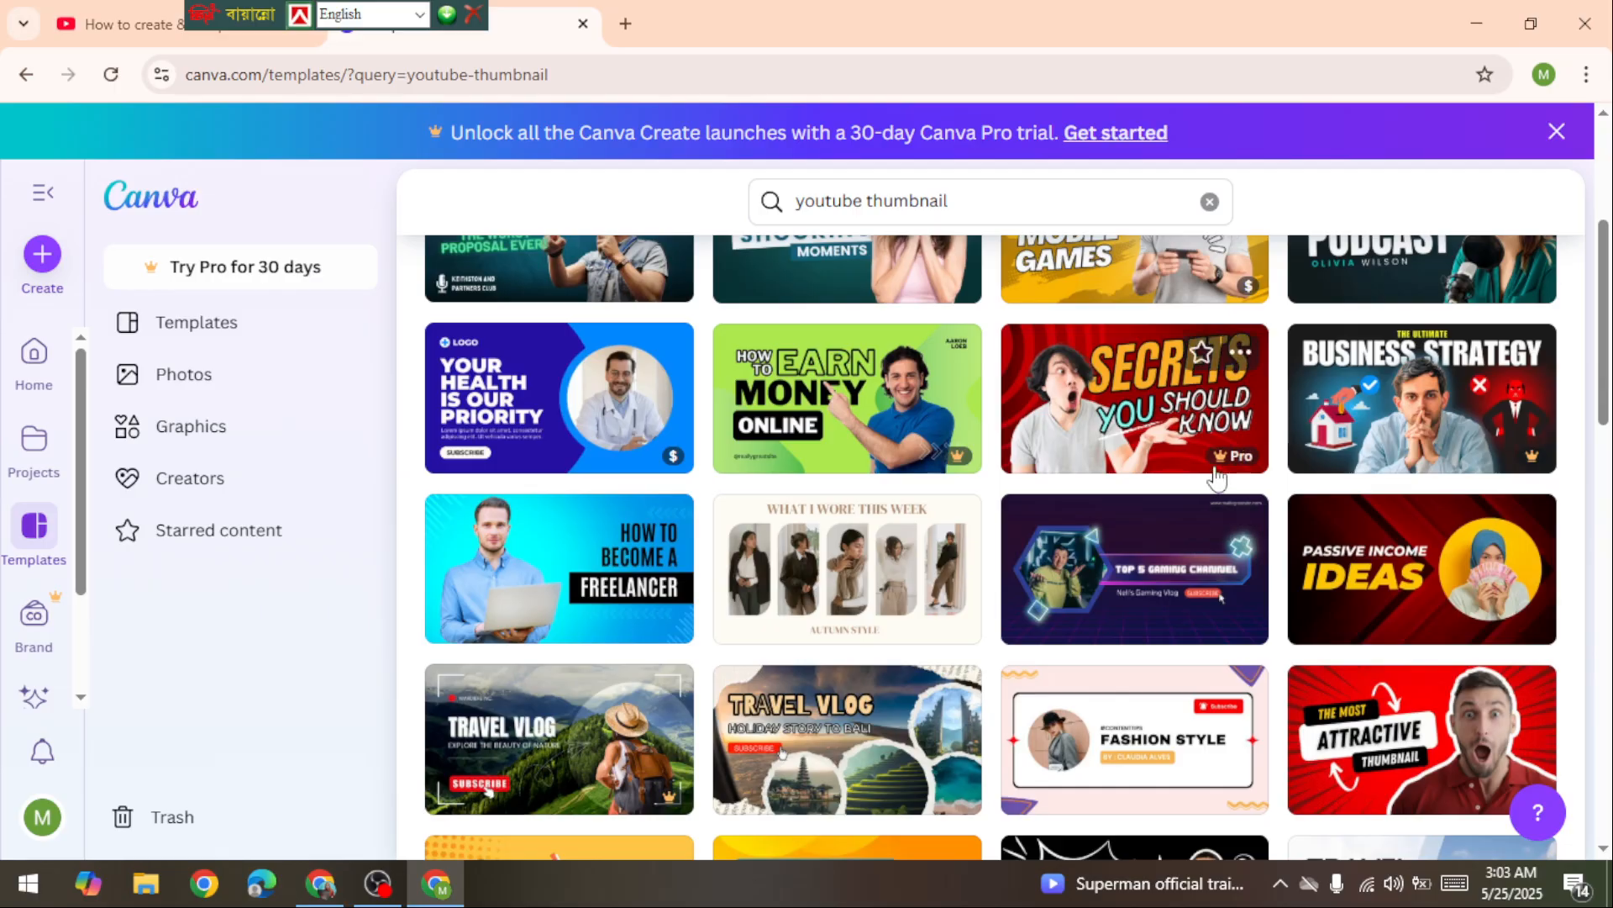
{"action": "mouse_move", "coordinate": [1215, 458]}
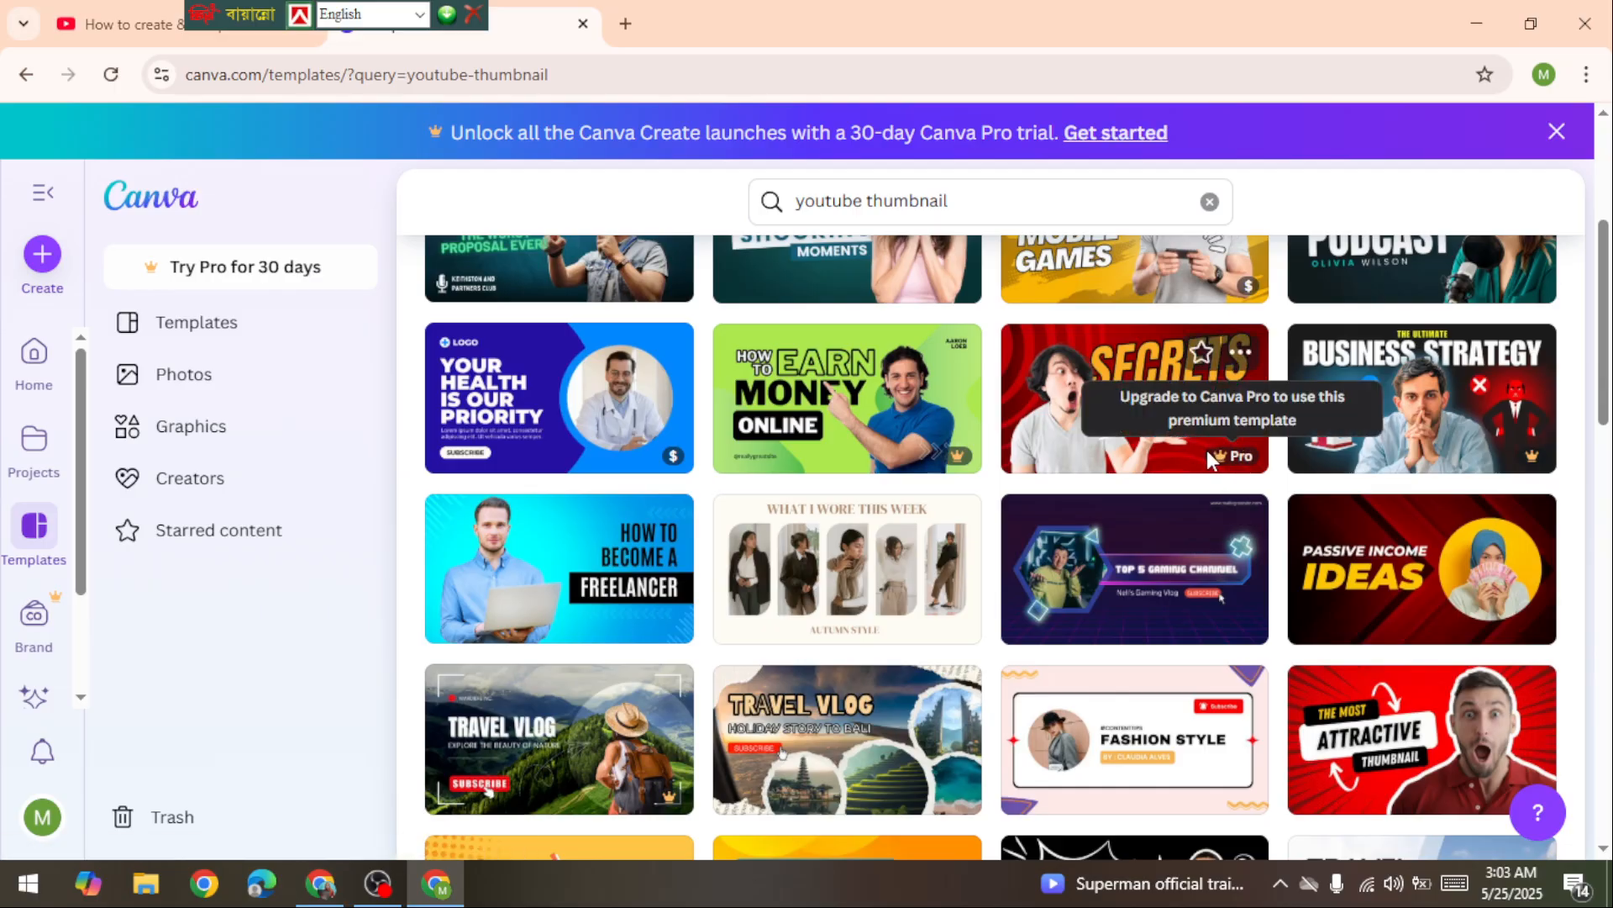
{"action": "scroll", "coordinate": [1208, 452], "scroll_direction": "up", "scroll_amount": 4}
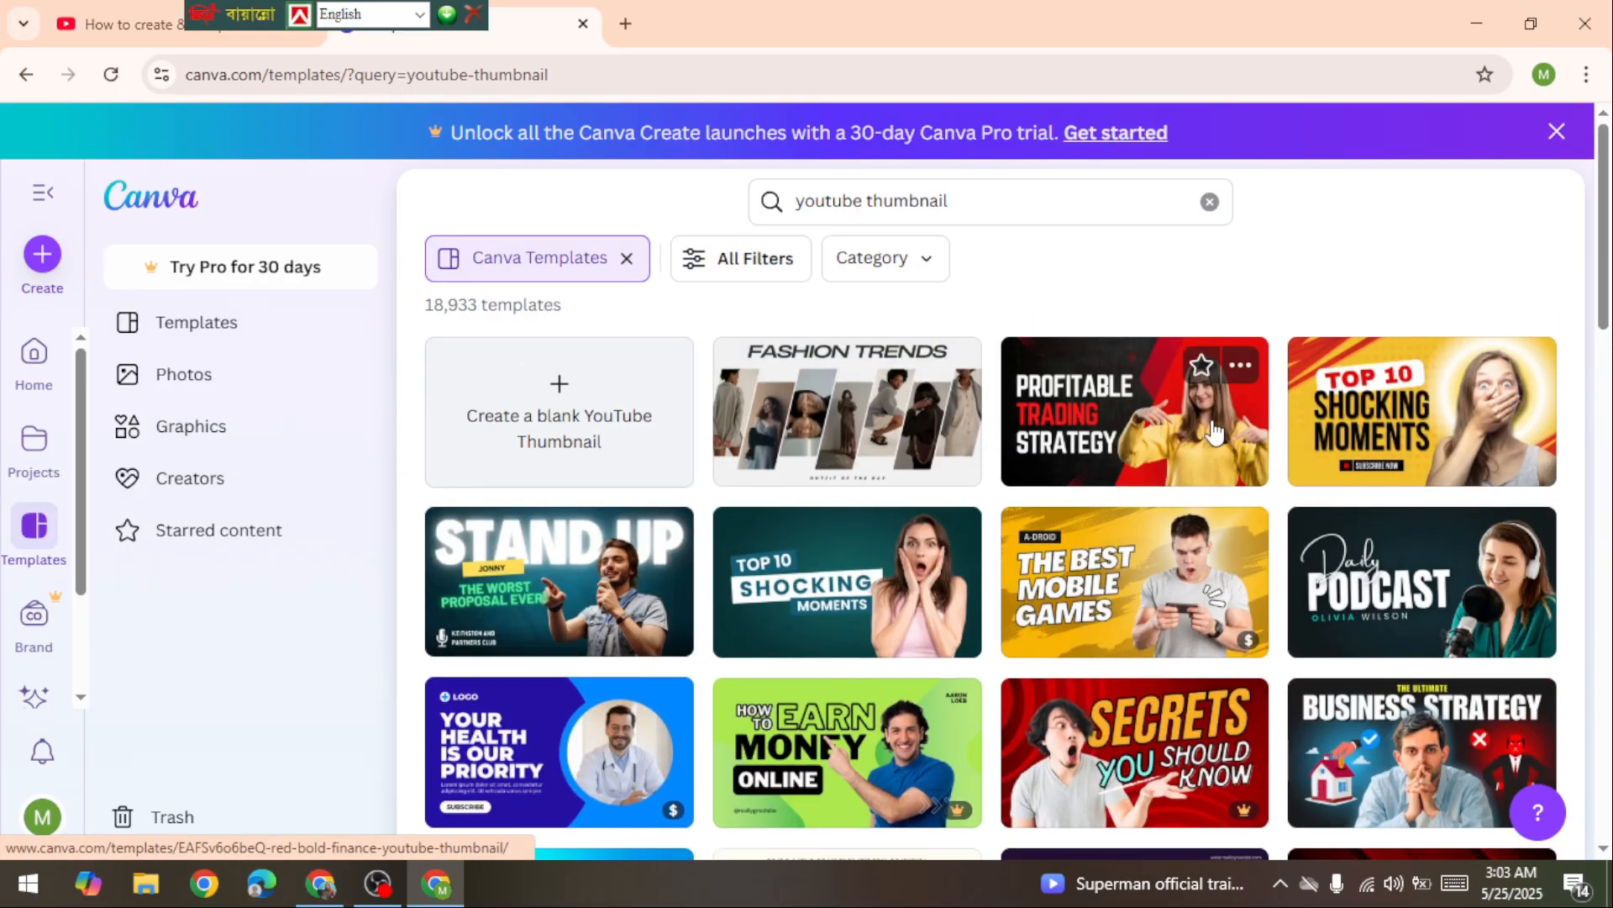
{"action": "scroll", "coordinate": [1334, 572], "scroll_direction": "down", "scroll_amount": 1}
{"action": "scroll", "coordinate": [1334, 572], "scroll_direction": "down", "scroll_amount": 5}
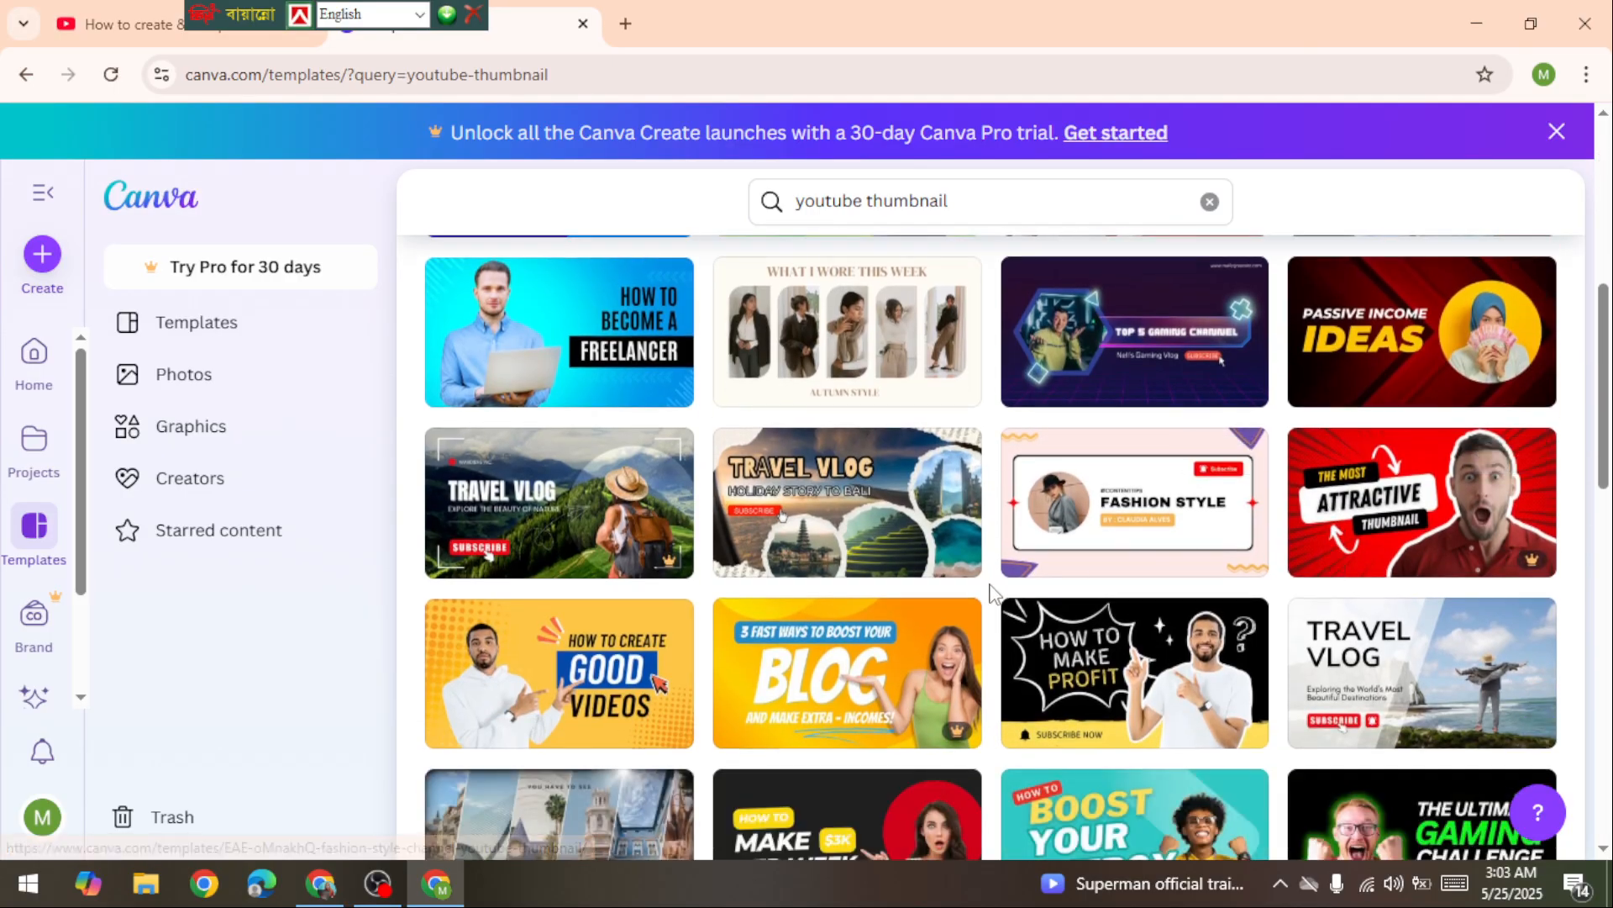
Browse further through the YouTube thumbnail template results to look over more designs and their badges.
{"action": "scroll", "coordinate": [1013, 586], "scroll_direction": "down", "scroll_amount": 6}
{"action": "scroll", "coordinate": [1005, 590], "scroll_direction": "down", "scroll_amount": 7}
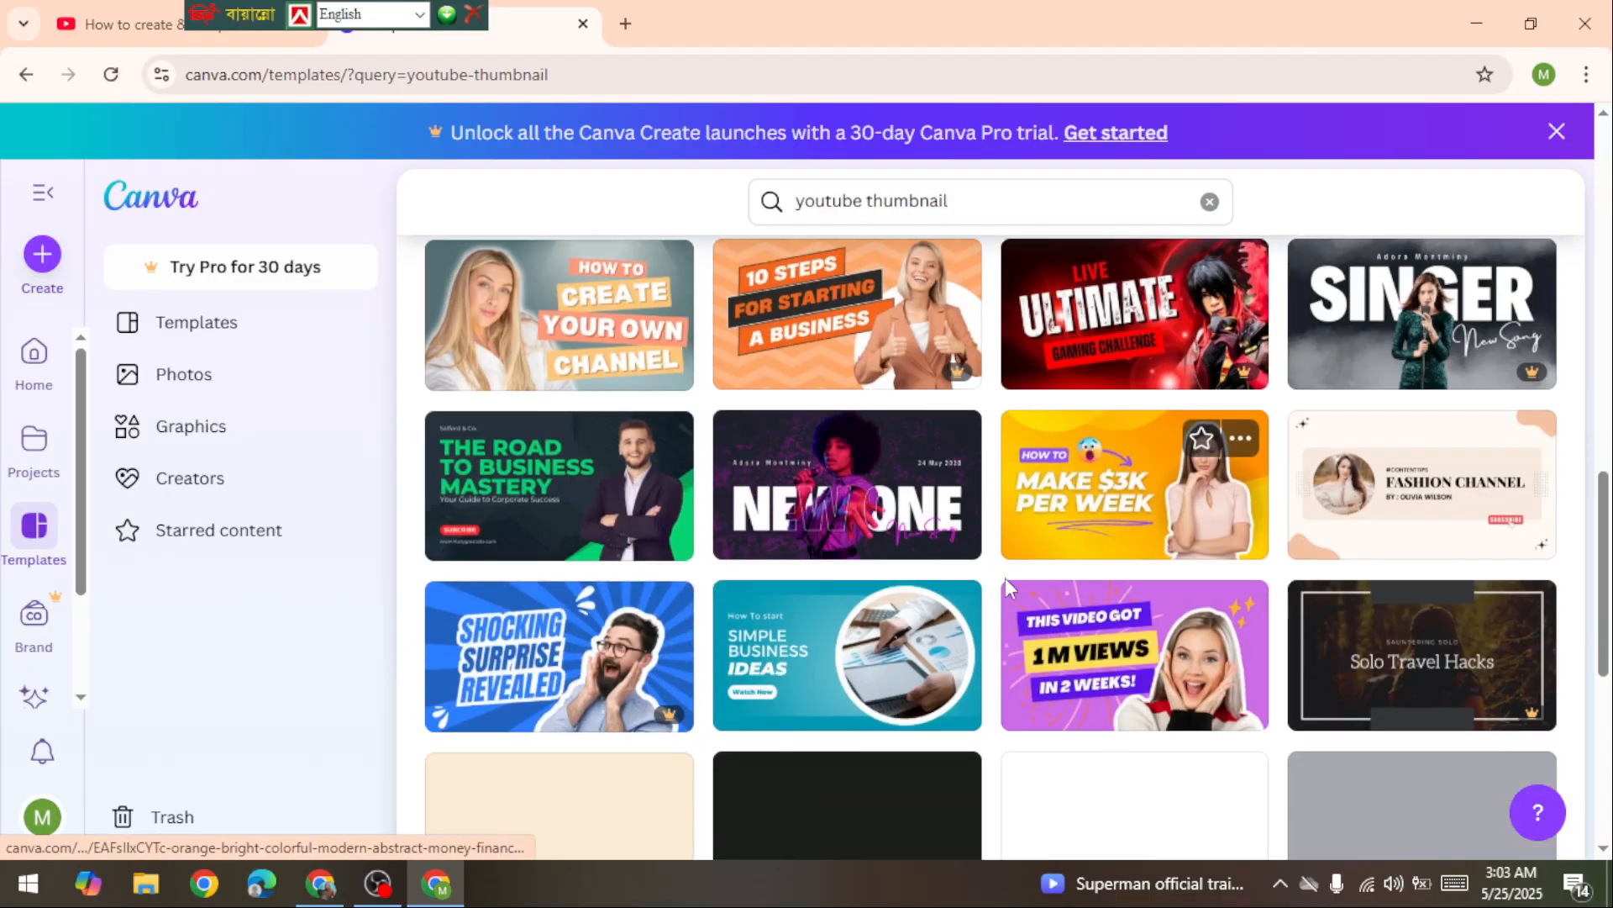
{"action": "scroll", "coordinate": [1009, 591], "scroll_direction": "down", "scroll_amount": 5}
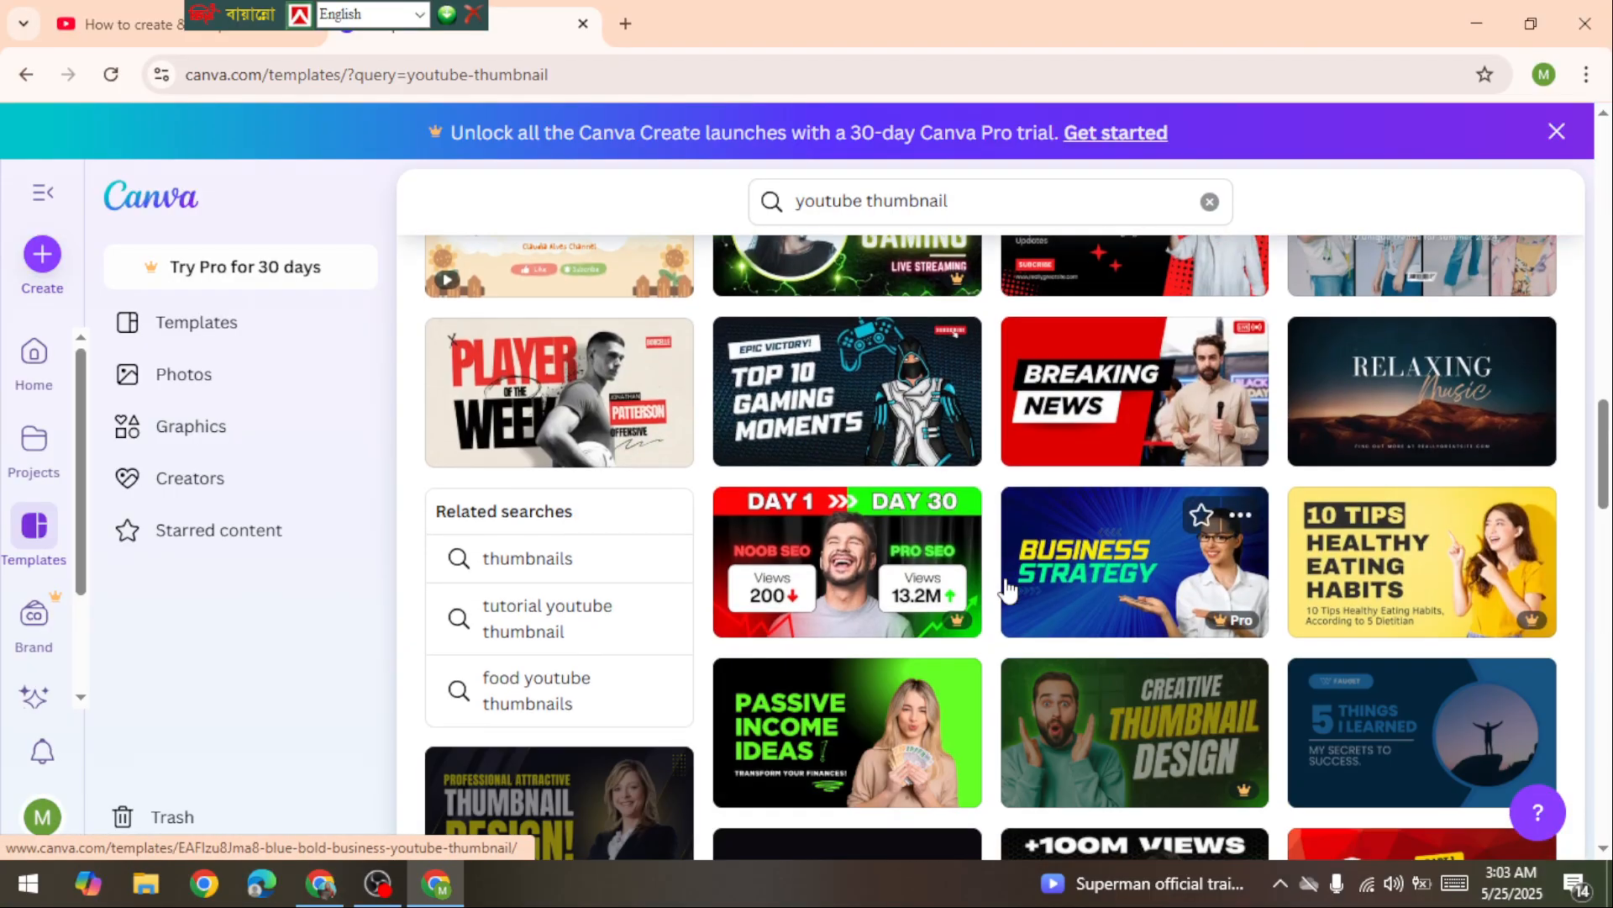
{"action": "scroll", "coordinate": [1012, 584], "scroll_direction": "down", "scroll_amount": 6}
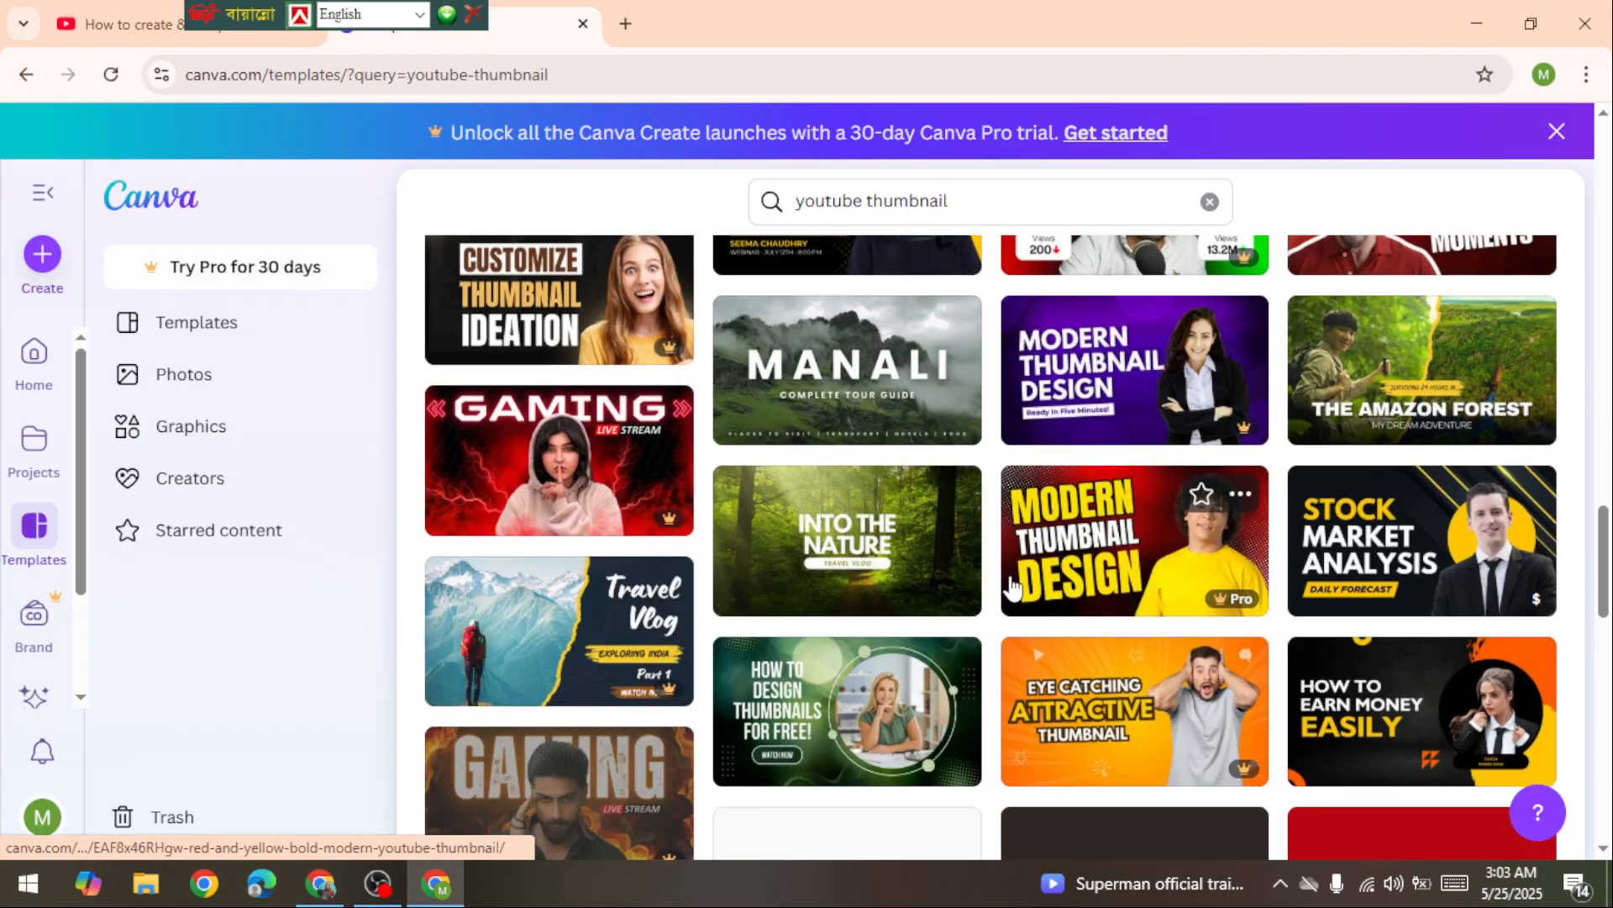
{"action": "scroll", "coordinate": [1018, 582], "scroll_direction": "down", "scroll_amount": 9}
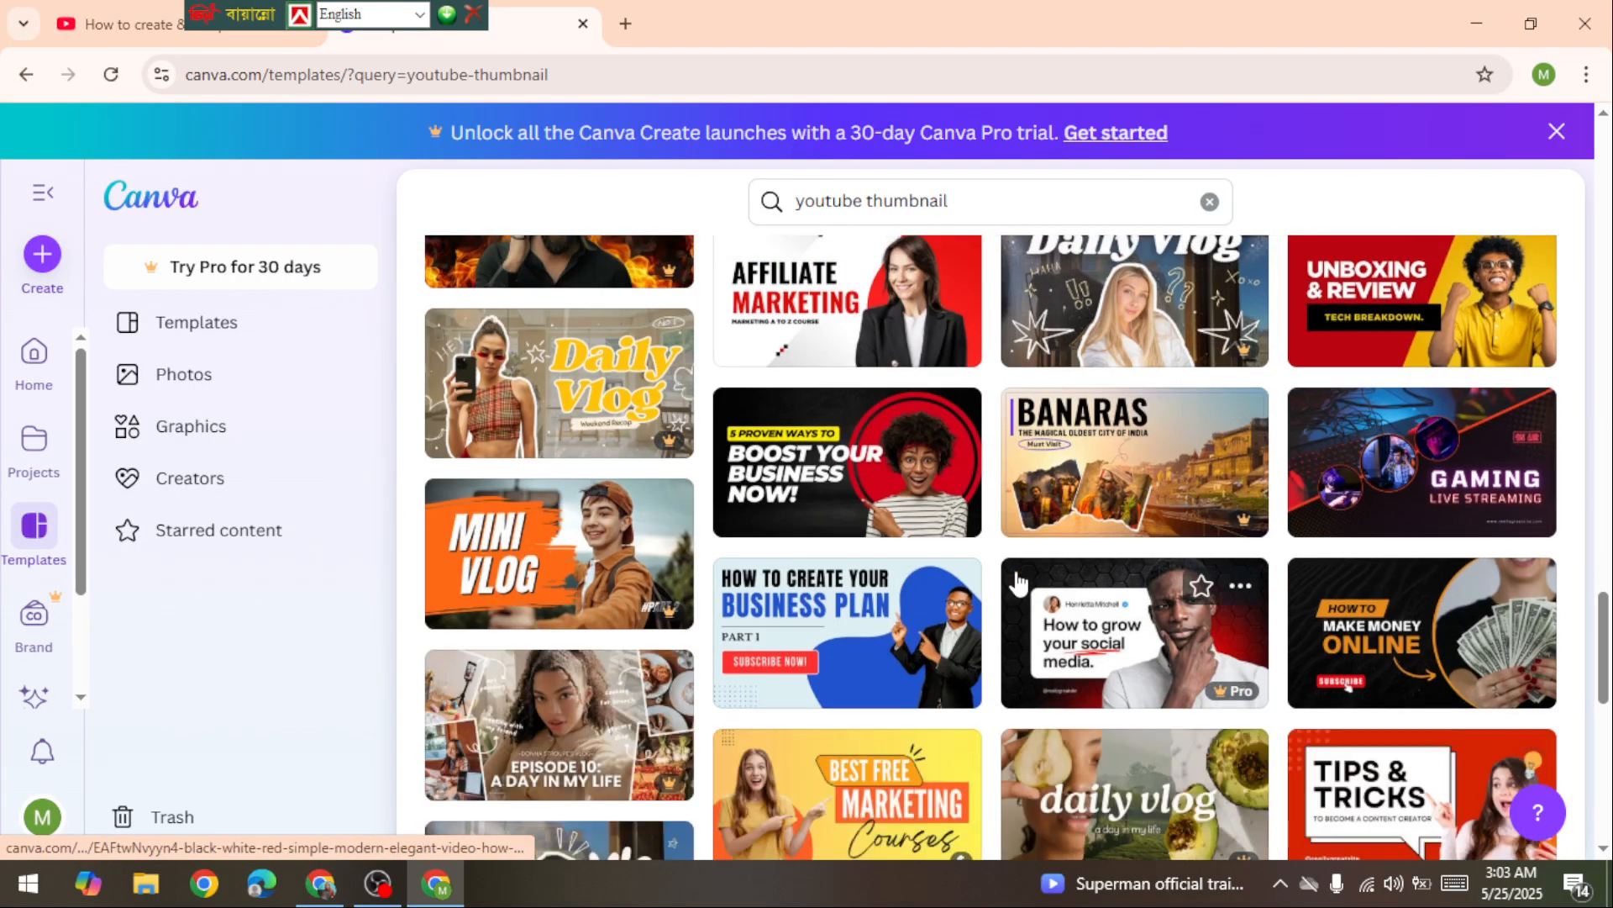
{"action": "scroll", "coordinate": [1018, 579], "scroll_direction": "down", "scroll_amount": 7}
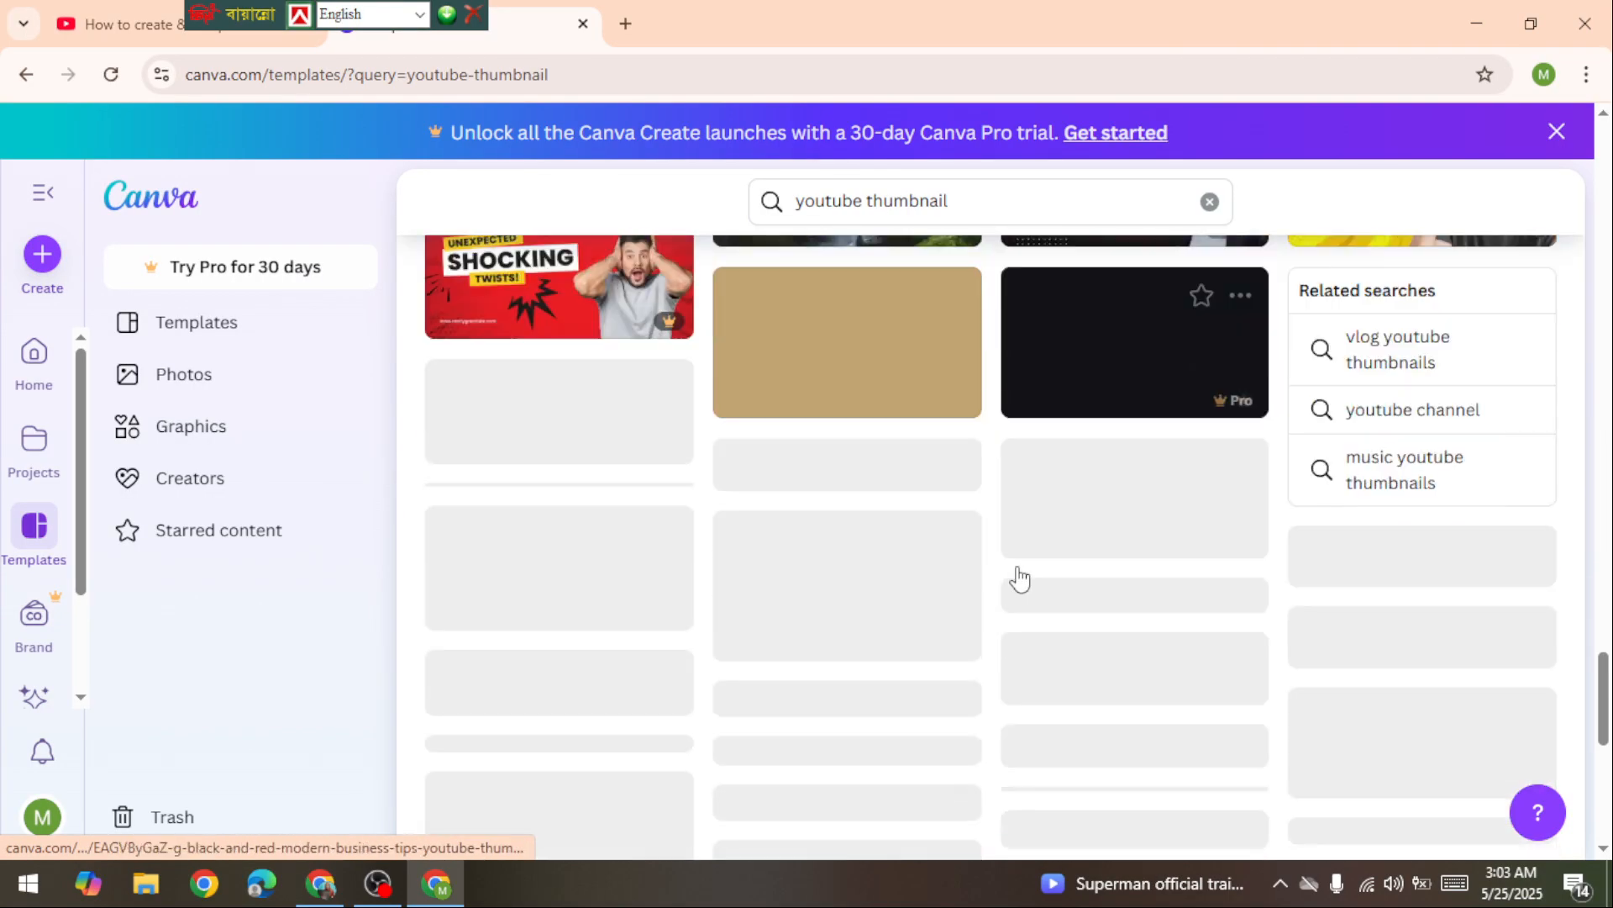
{"action": "scroll", "coordinate": [1020, 578], "scroll_direction": "up", "scroll_amount": 10}
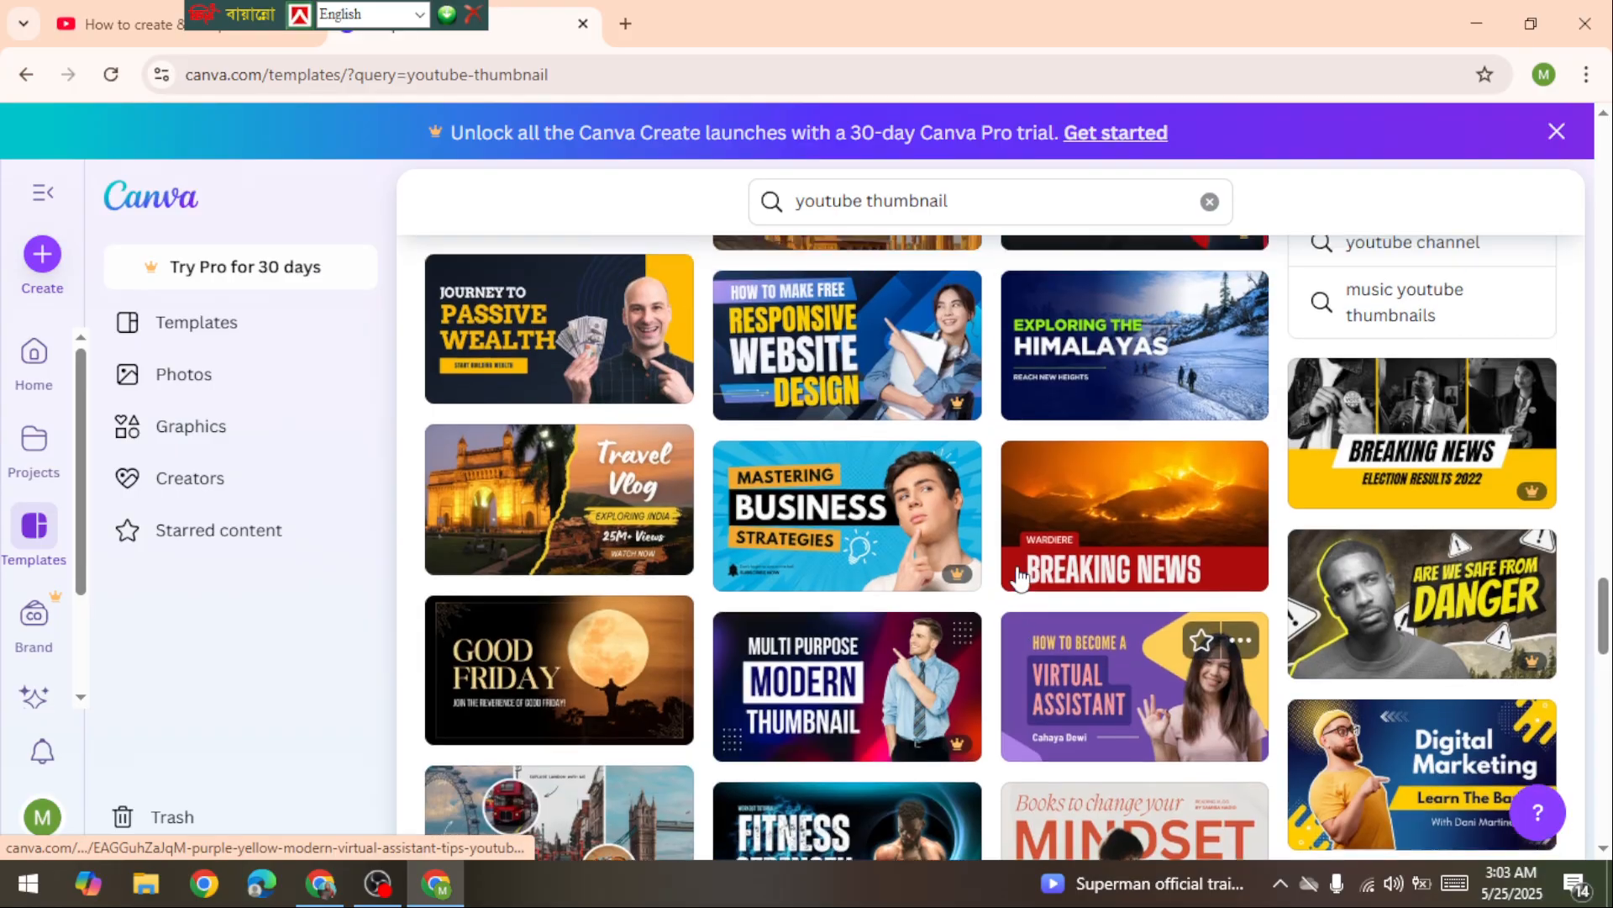
{"action": "scroll", "coordinate": [1022, 577], "scroll_direction": "up", "scroll_amount": 6}
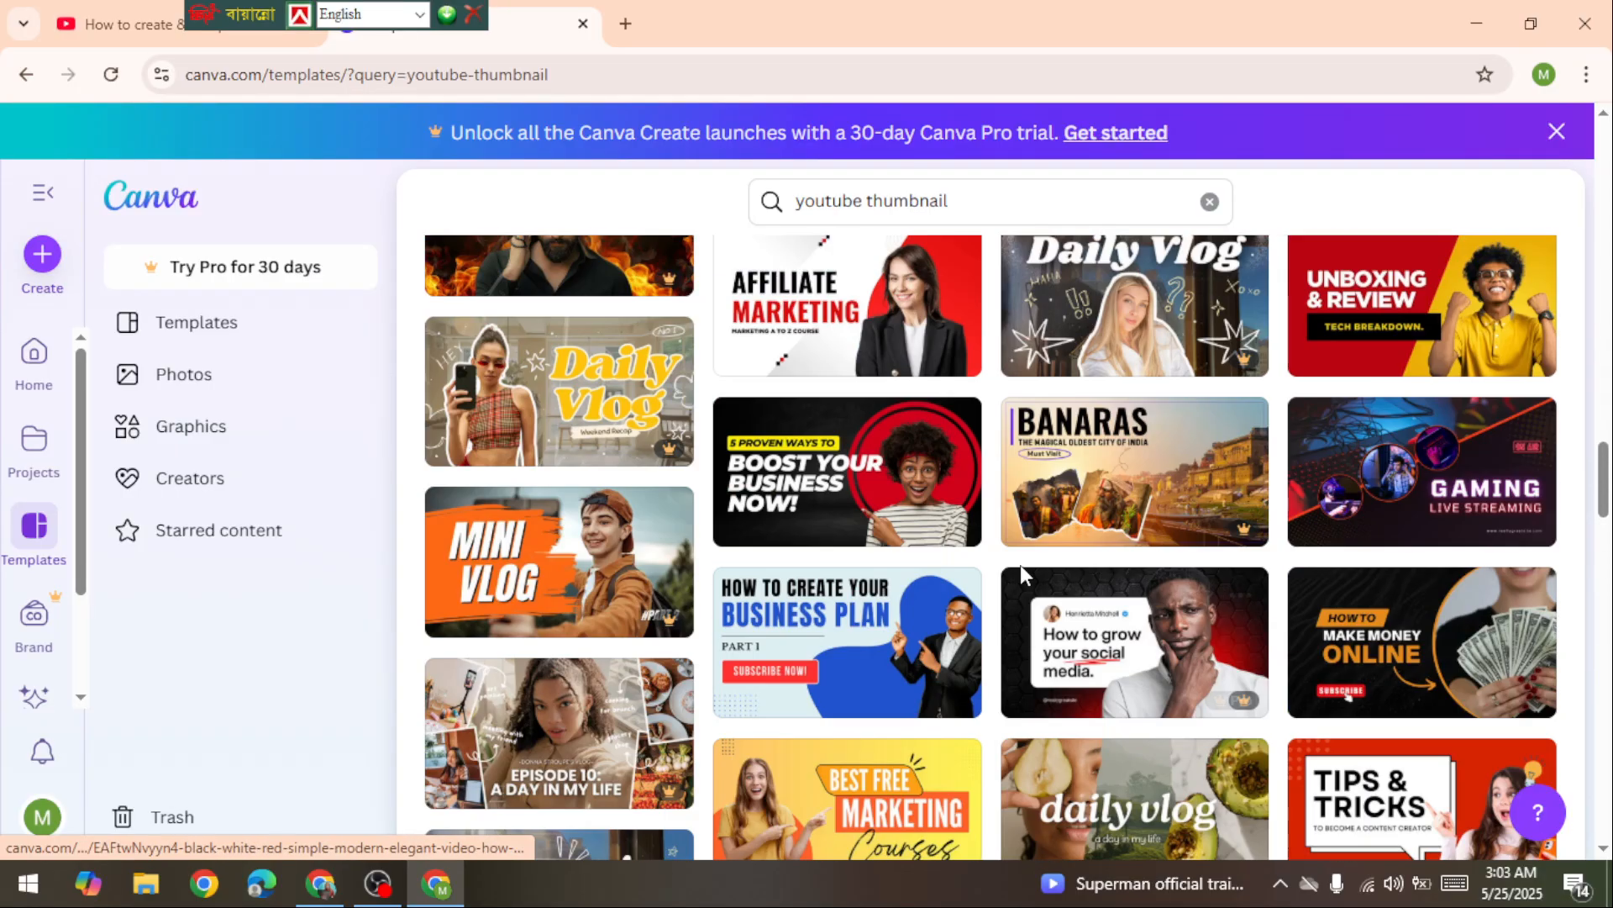
{"action": "scroll", "coordinate": [1021, 576], "scroll_direction": "up", "scroll_amount": 4}
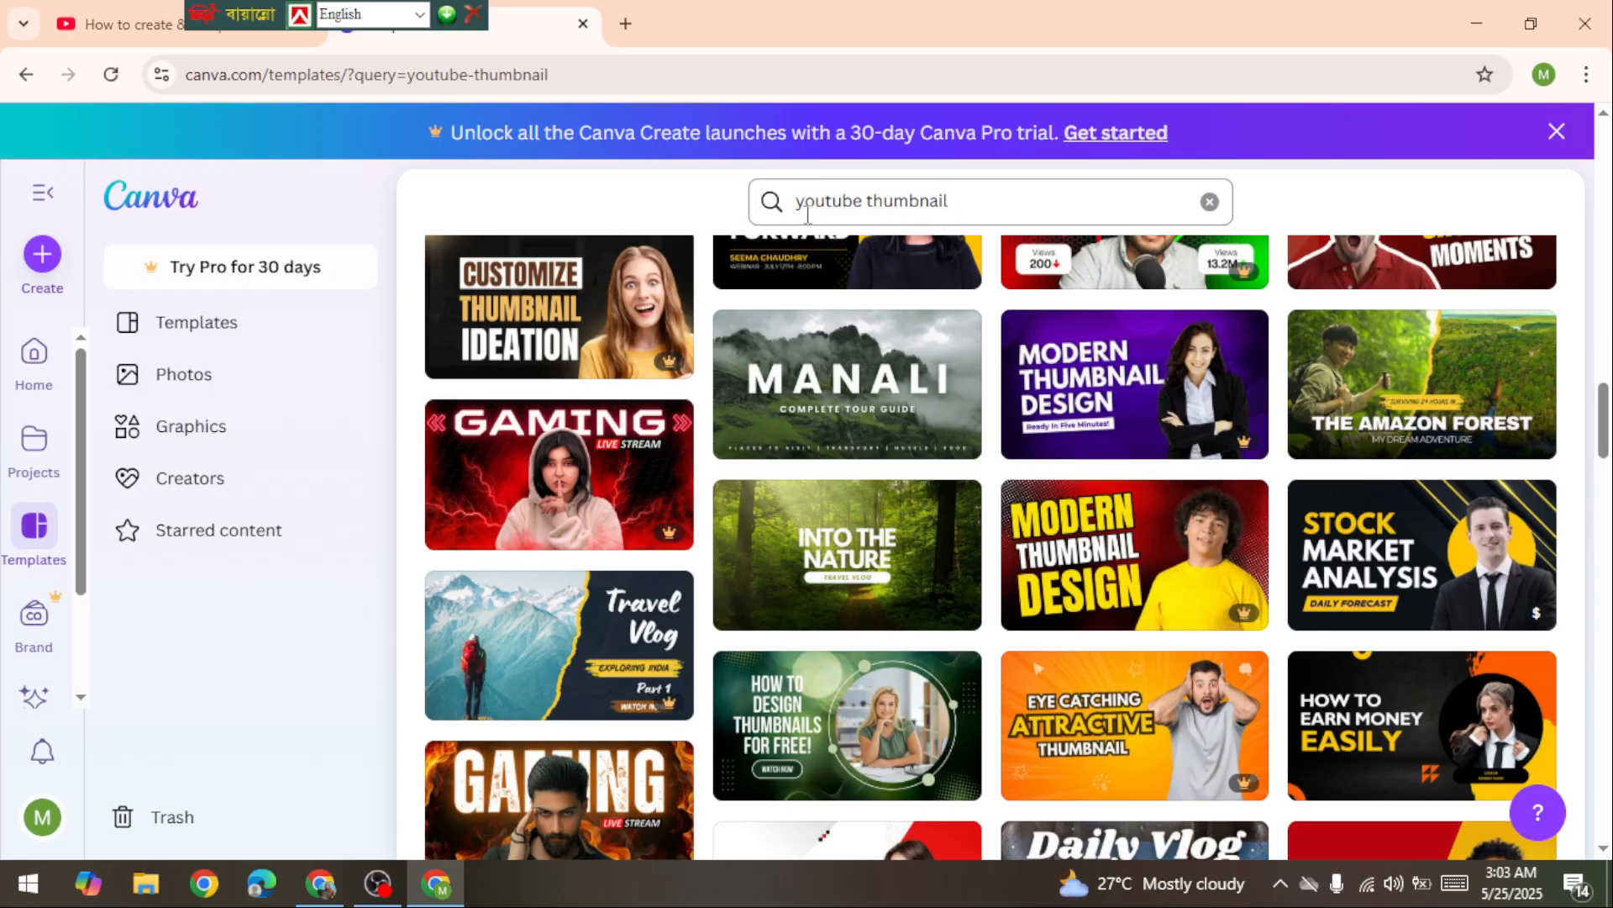
Open the Minimal Aesthetic Manali Tourism YouTube thumbnail template for customizing, clearing the floating language bar and the Add Text tip out of the way.
{"action": "left_click", "coordinate": [873, 370]}
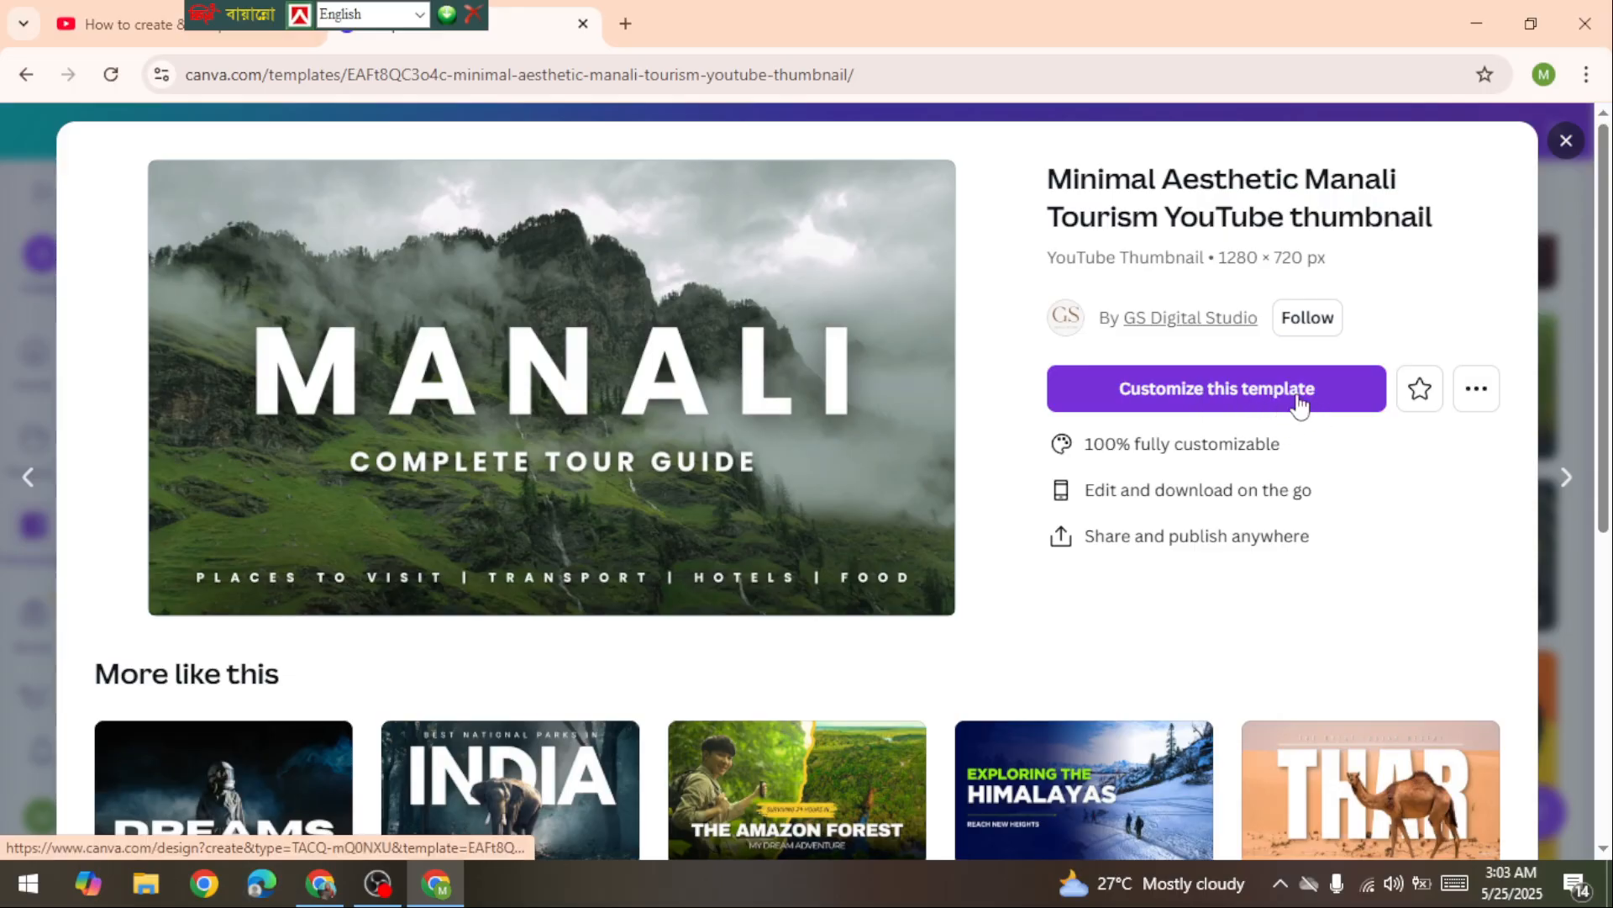
{"action": "left_click", "coordinate": [1245, 395]}
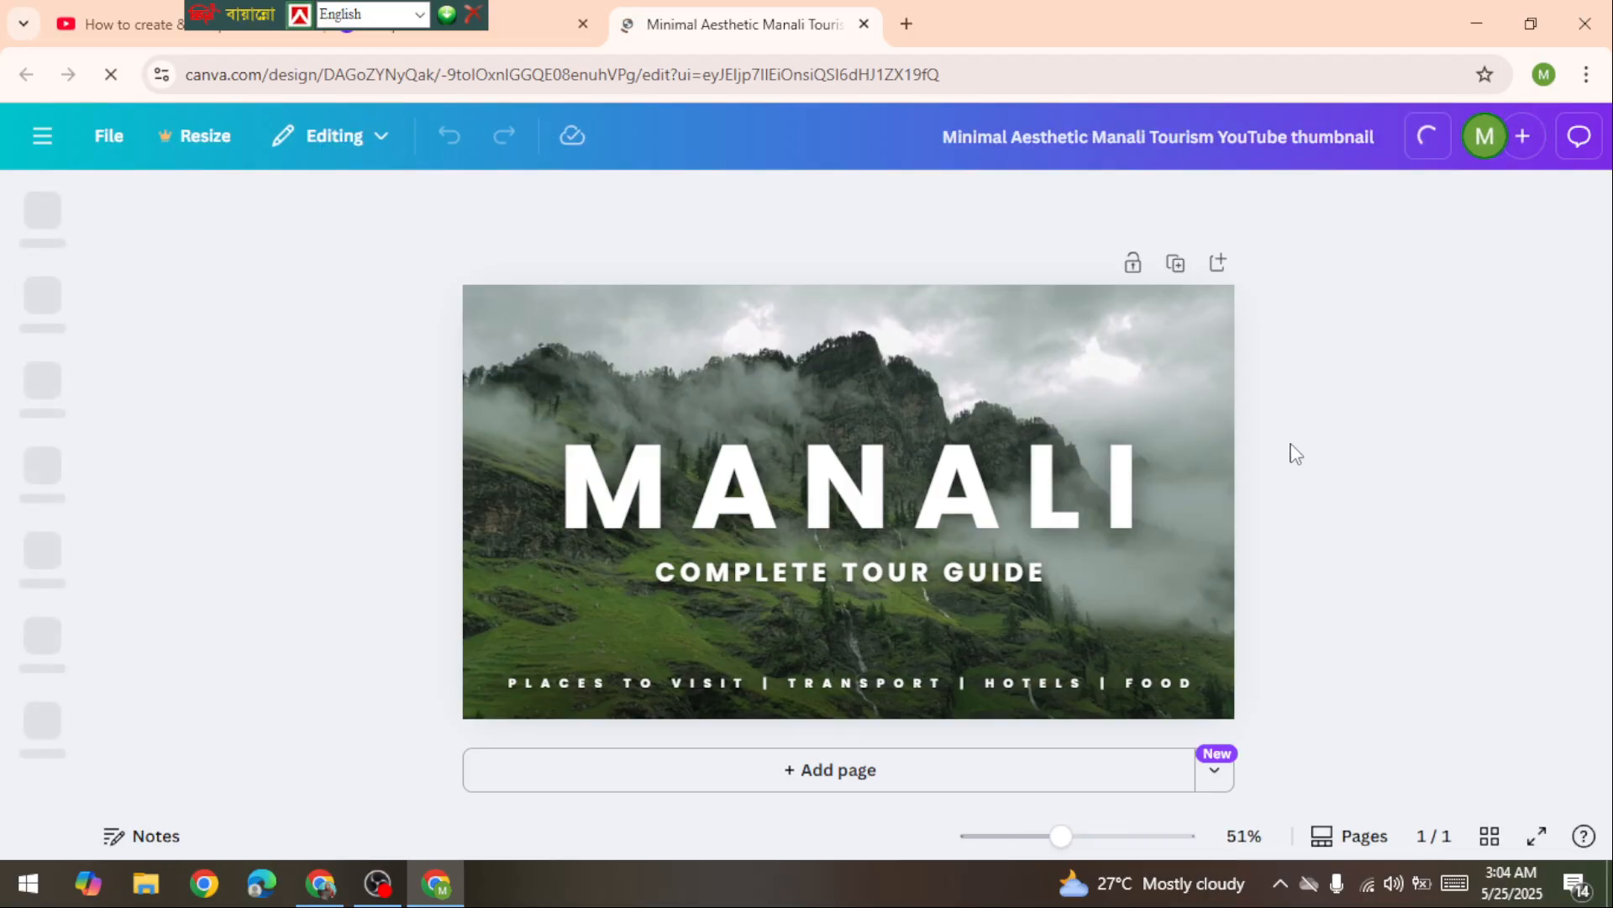
{"action": "left_click_drag", "start_coordinate": [209, 17], "coordinate": [1446, 14]}
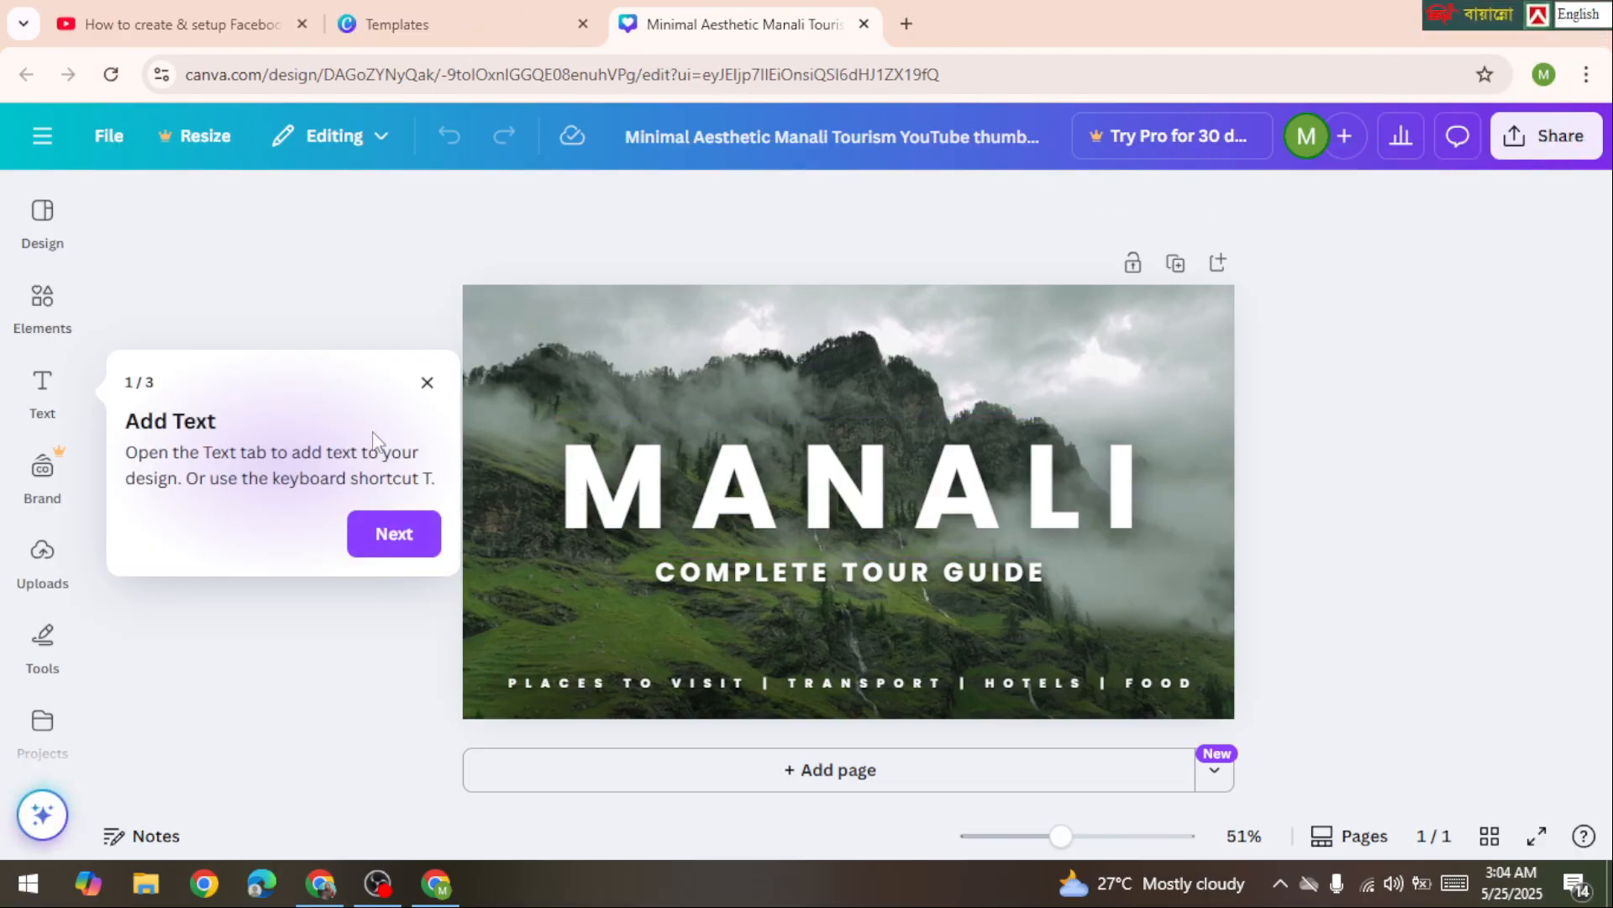
{"action": "left_click", "coordinate": [427, 382]}
{"action": "left_click", "coordinate": [704, 348]}
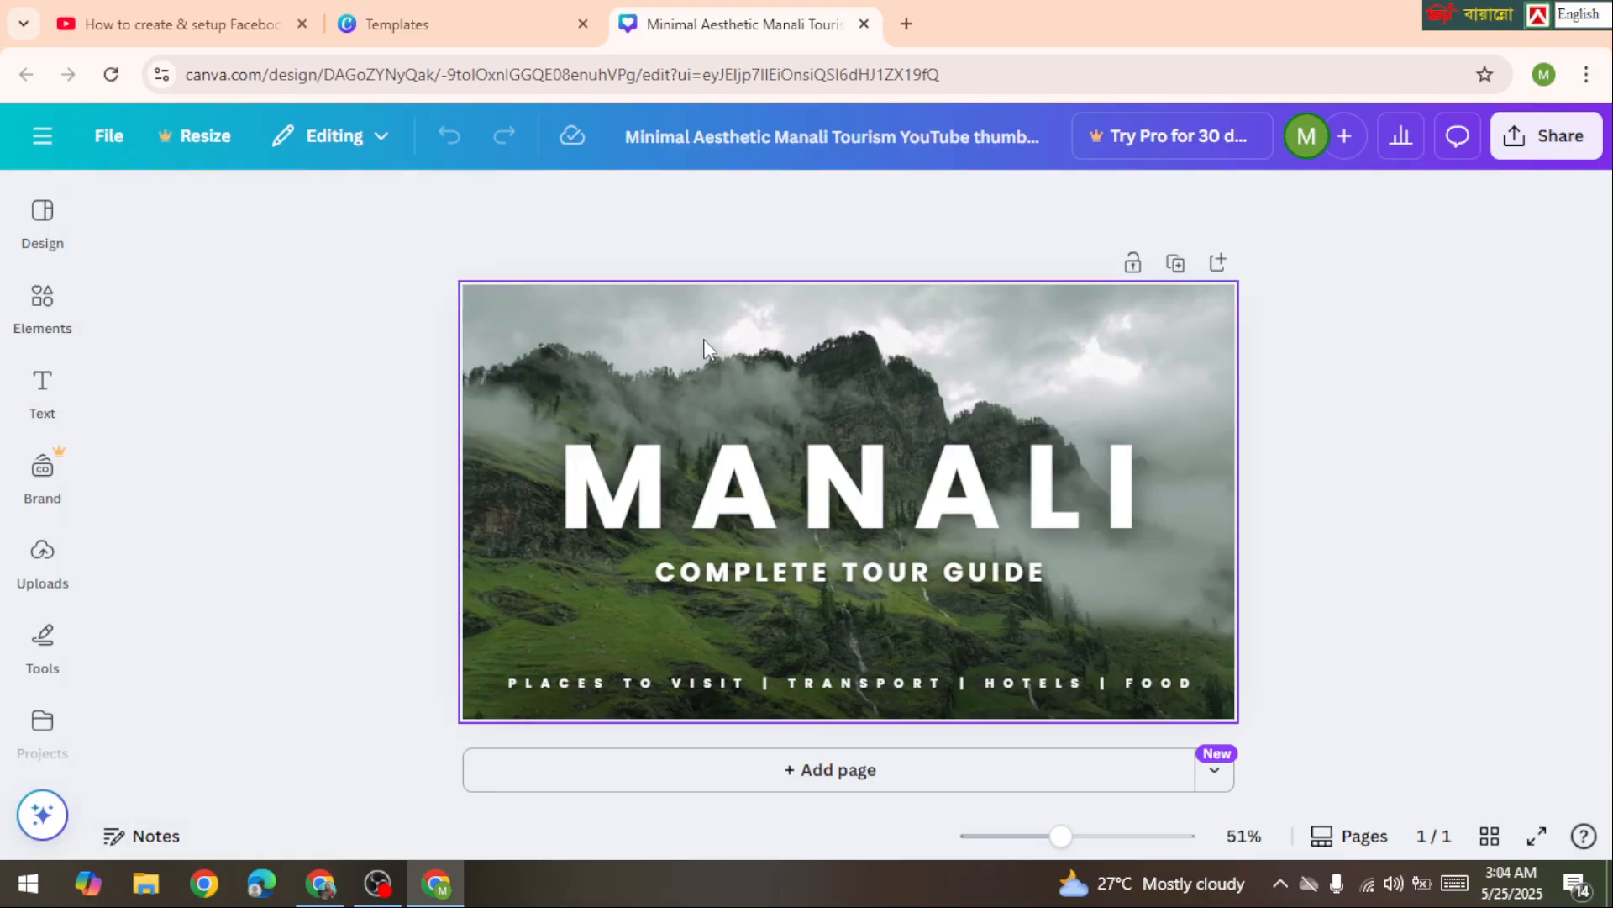
Try larger and smaller font sizes on the "MANALI" heading, and set its size to 145.
{"action": "left_click", "coordinate": [701, 492]}
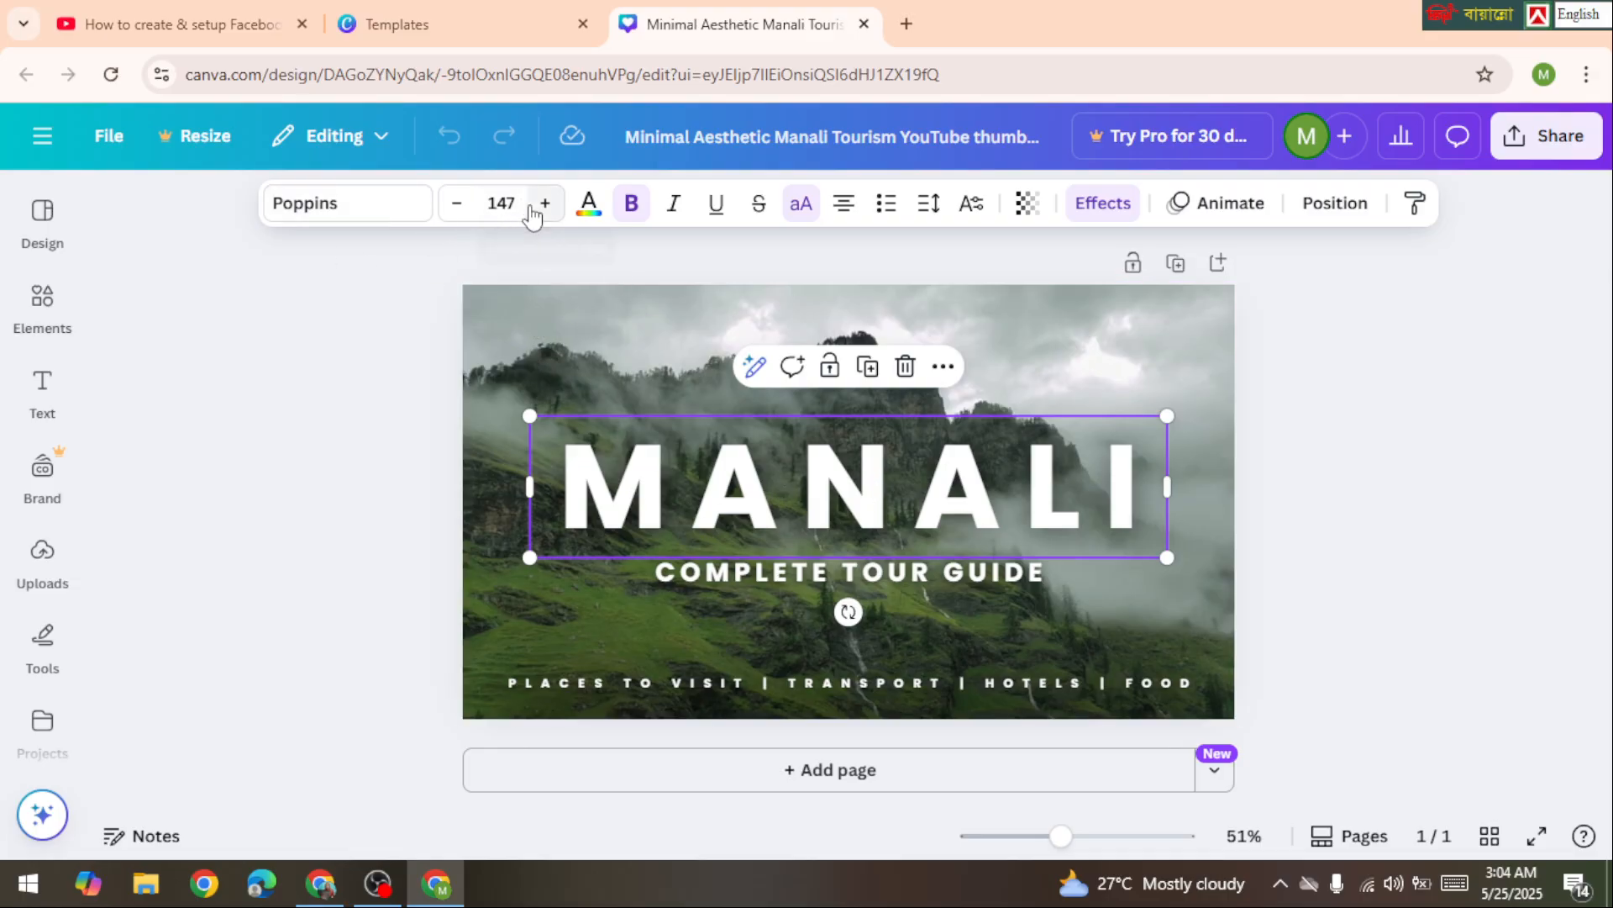
{"action": "left_click", "coordinate": [545, 203]}
{"action": "left_click", "coordinate": [545, 204]}
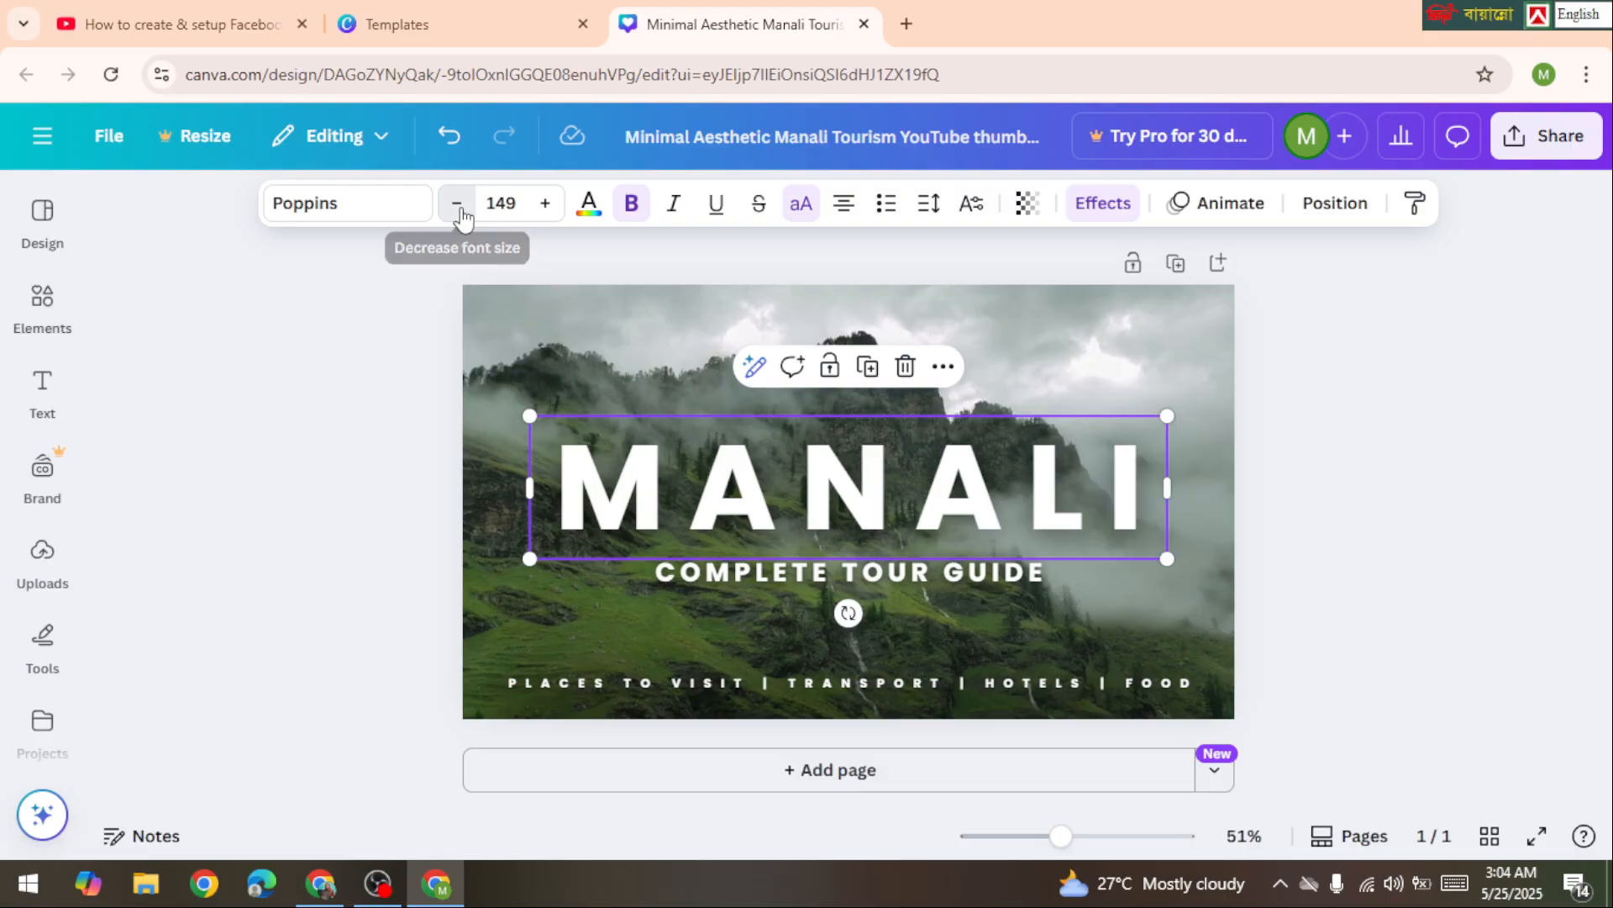
{"action": "left_click", "coordinate": [459, 210]}
{"action": "left_click", "coordinate": [459, 210]}
{"action": "left_click", "coordinate": [461, 212]}
{"action": "left_click", "coordinate": [459, 212]}
{"action": "left_click", "coordinate": [459, 212]}
{"action": "left_click", "coordinate": [459, 212]}
{"action": "left_click", "coordinate": [459, 212]}
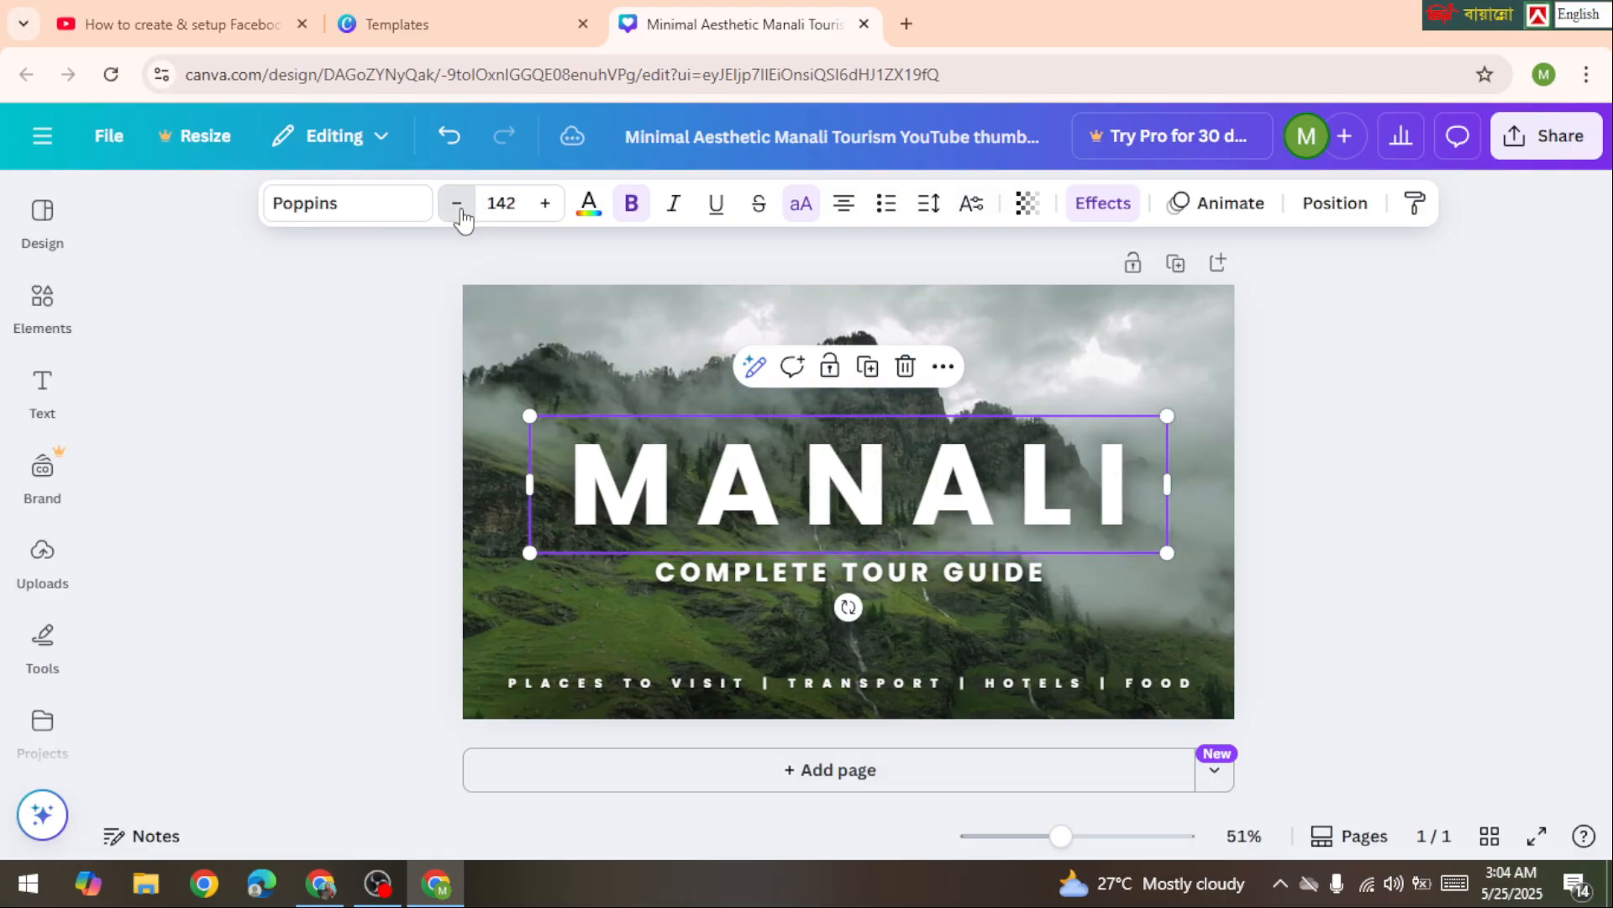
{"action": "left_click", "coordinate": [459, 212]}
{"action": "left_click", "coordinate": [544, 206]}
{"action": "left_click", "coordinate": [543, 206]}
{"action": "left_click", "coordinate": [544, 206]}
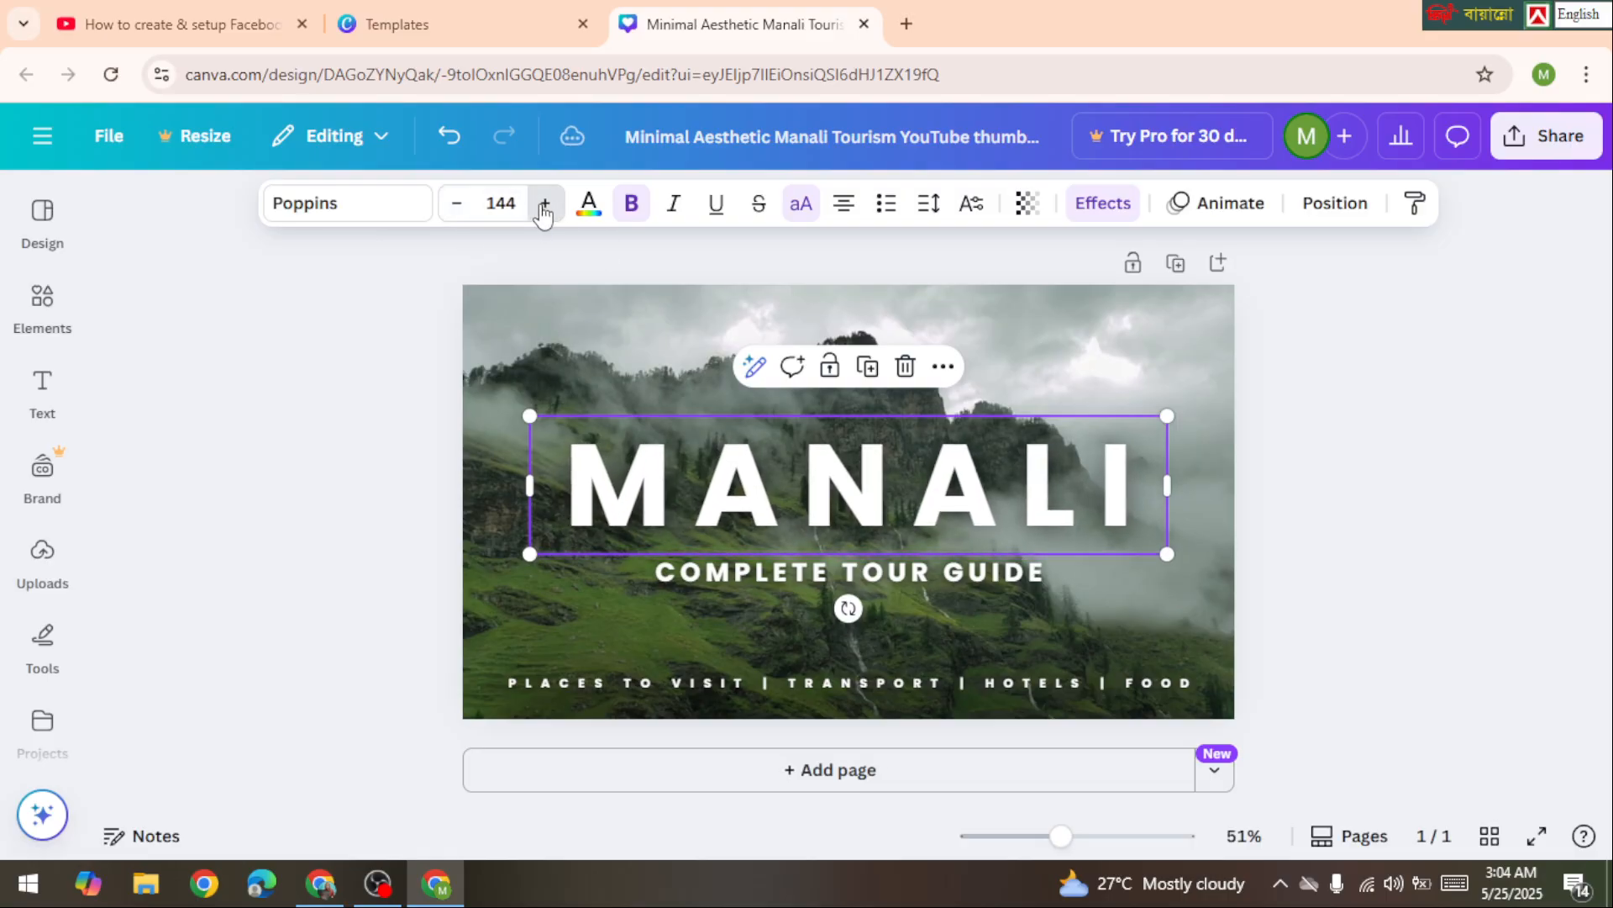
{"action": "left_click", "coordinate": [543, 206]}
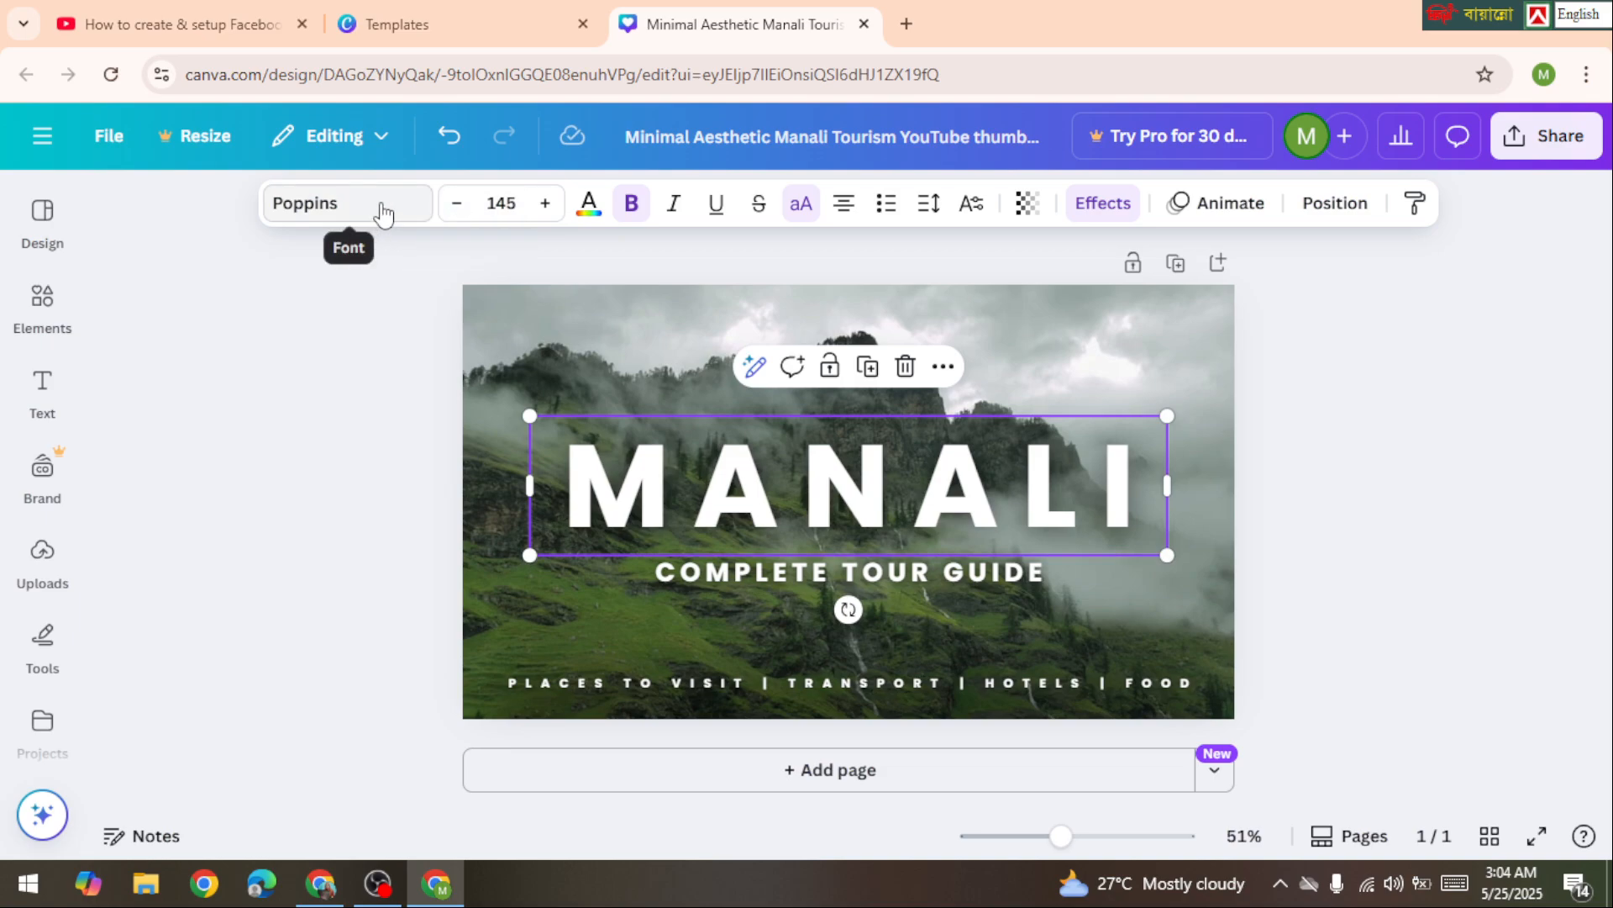
Change the font of the "MANALI" heading to Arimo from the popular fonts, and look through more of the font list.
{"action": "left_click", "coordinate": [383, 215]}
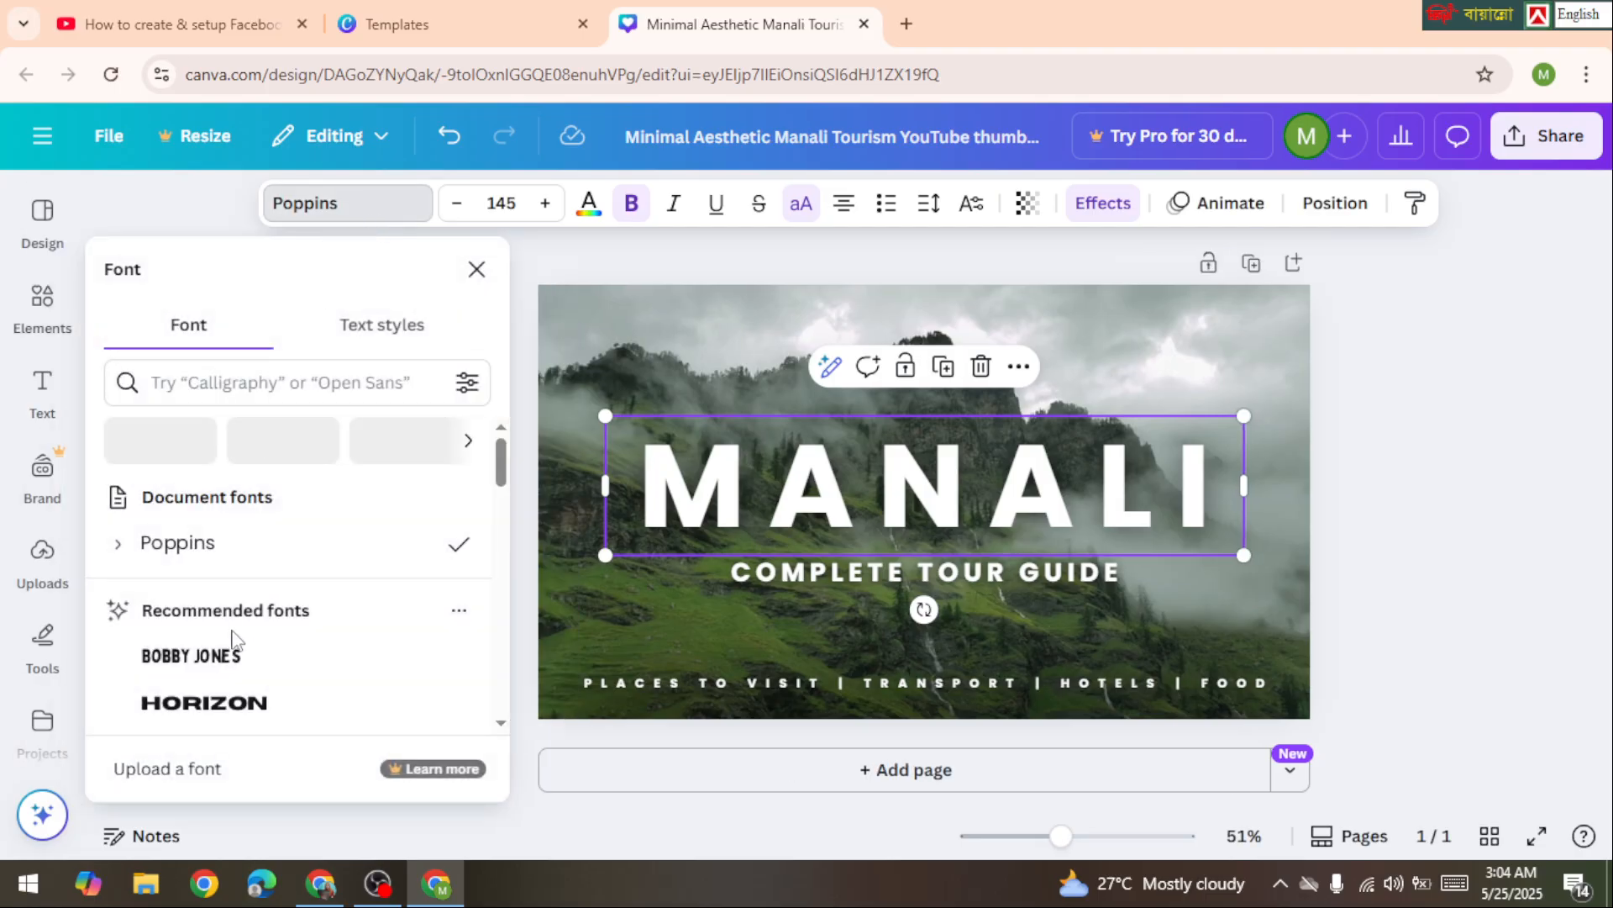
{"action": "scroll", "coordinate": [355, 571], "scroll_direction": "down", "scroll_amount": 3}
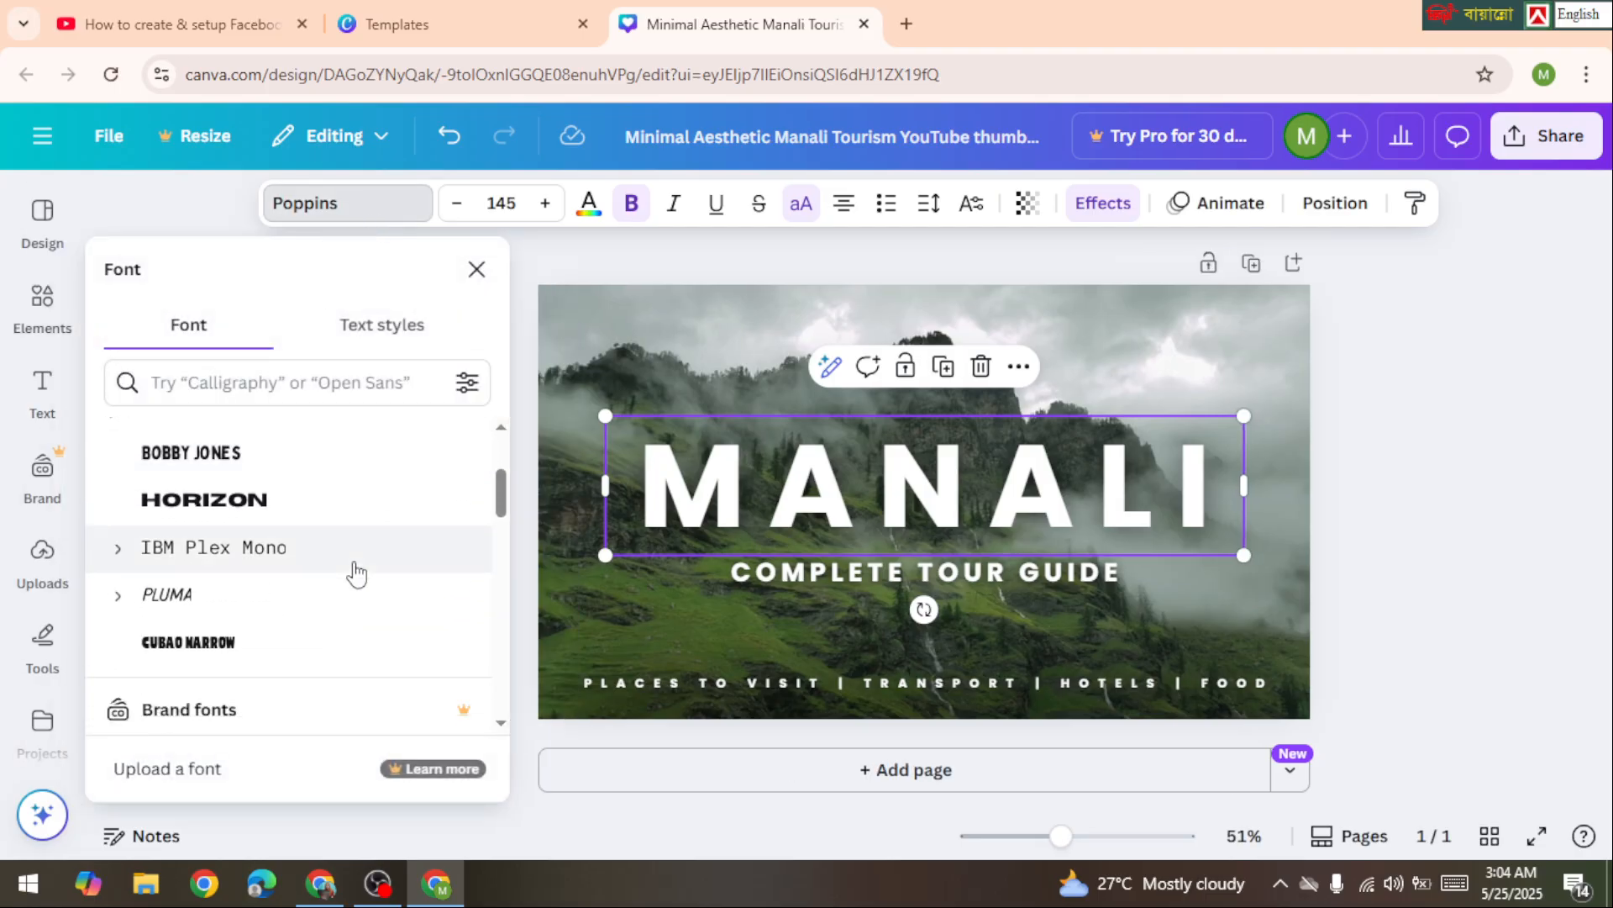
{"action": "scroll", "coordinate": [357, 574], "scroll_direction": "down", "scroll_amount": 2}
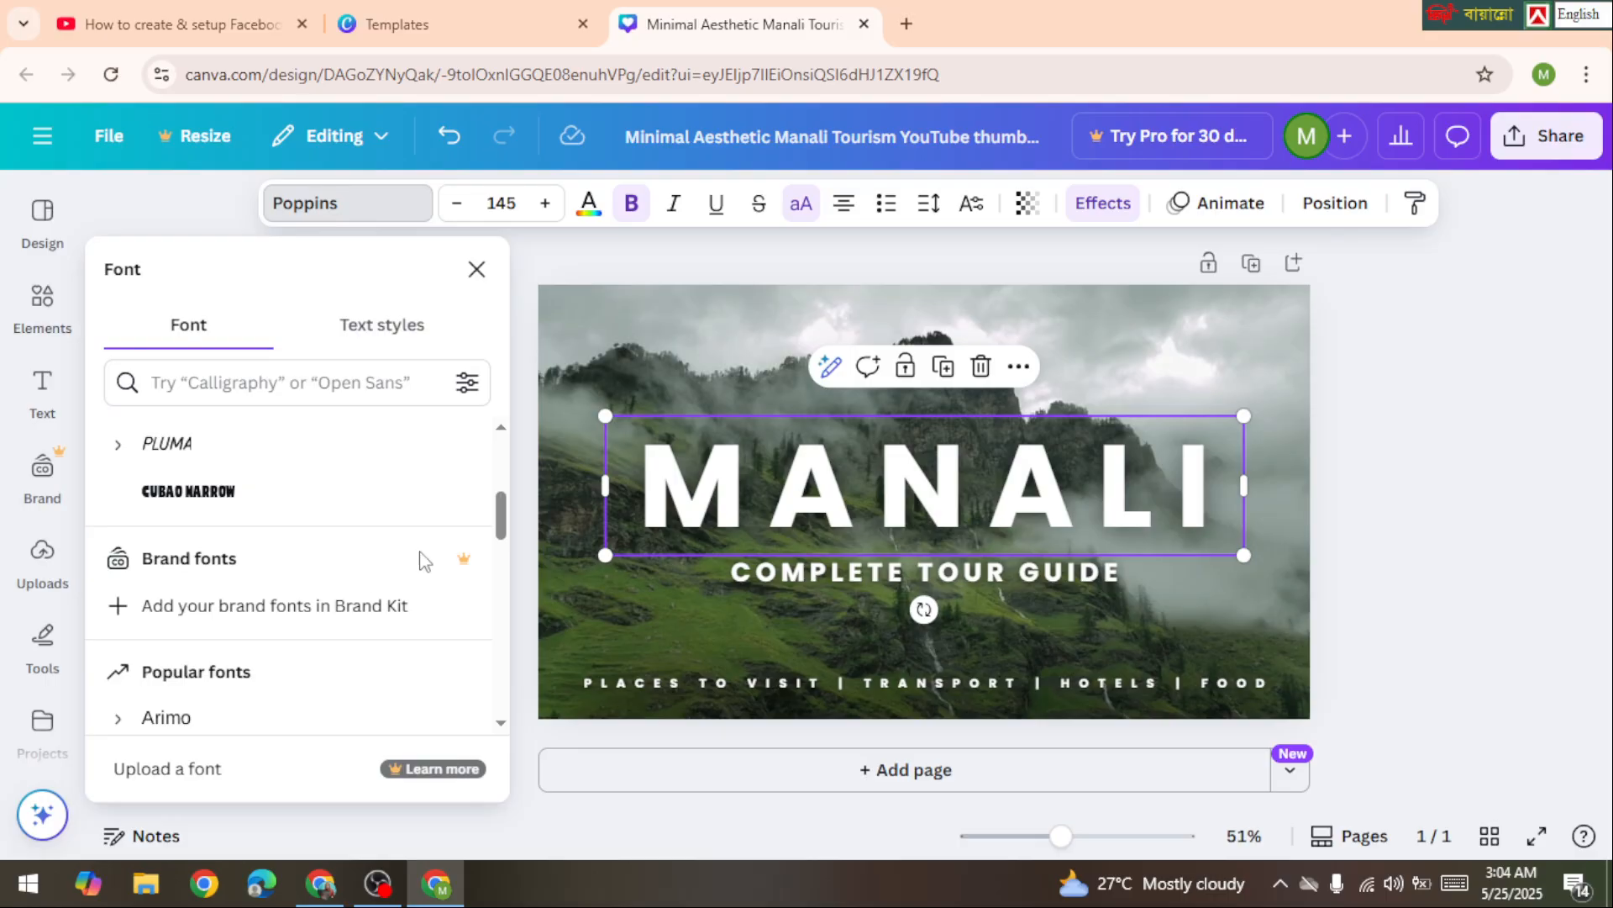
{"action": "double_click", "coordinate": [1220, 493]}
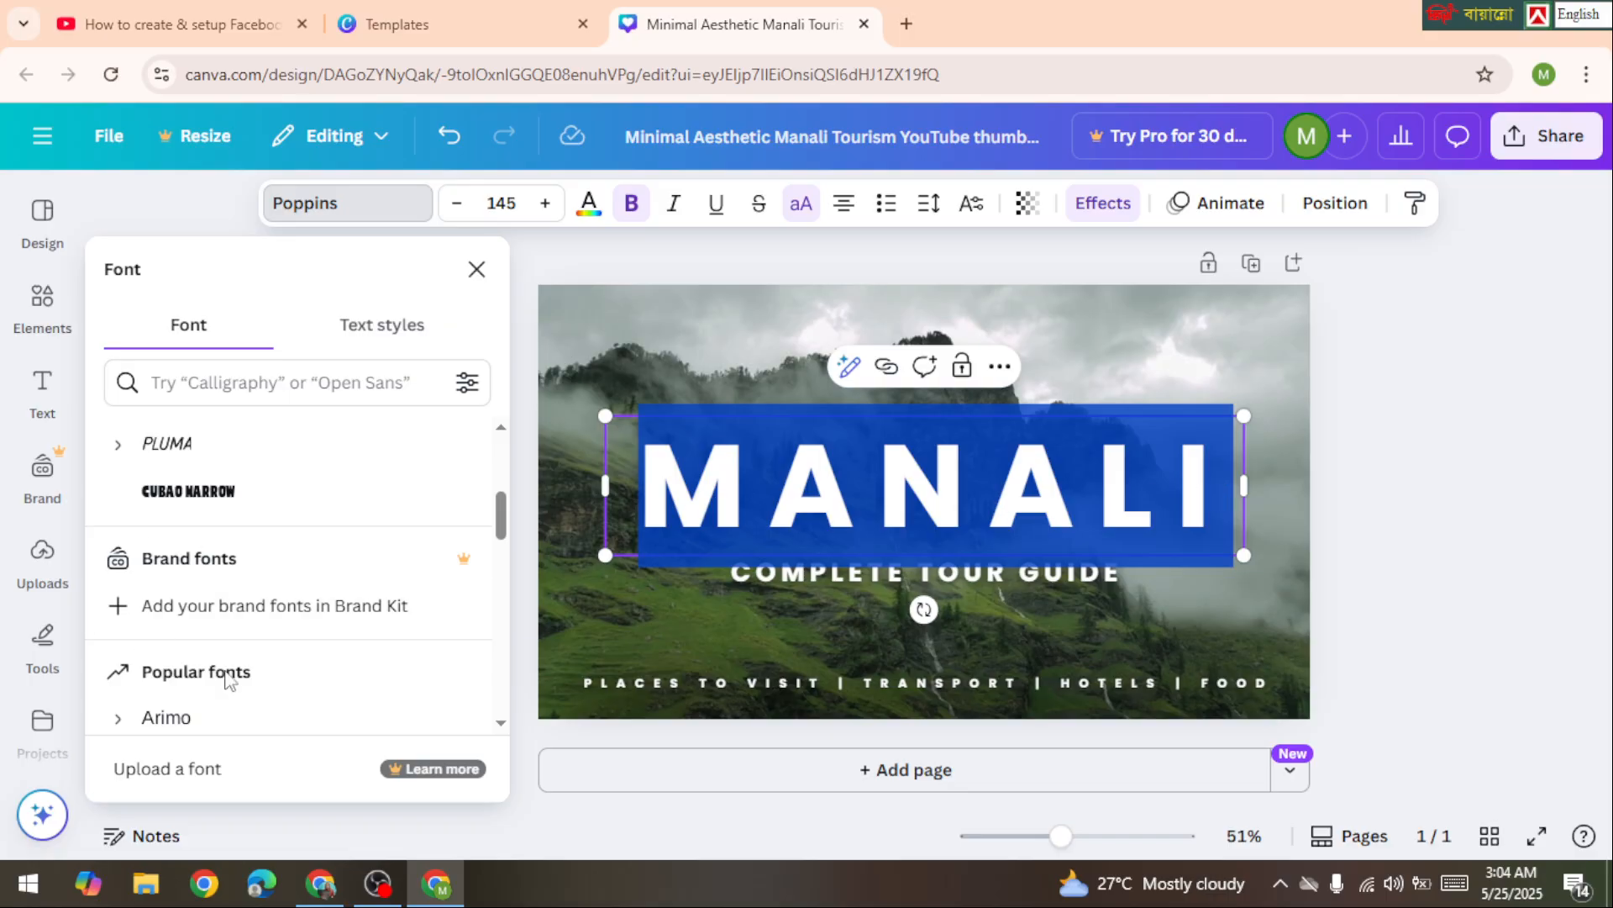
{"action": "left_click", "coordinate": [185, 726]}
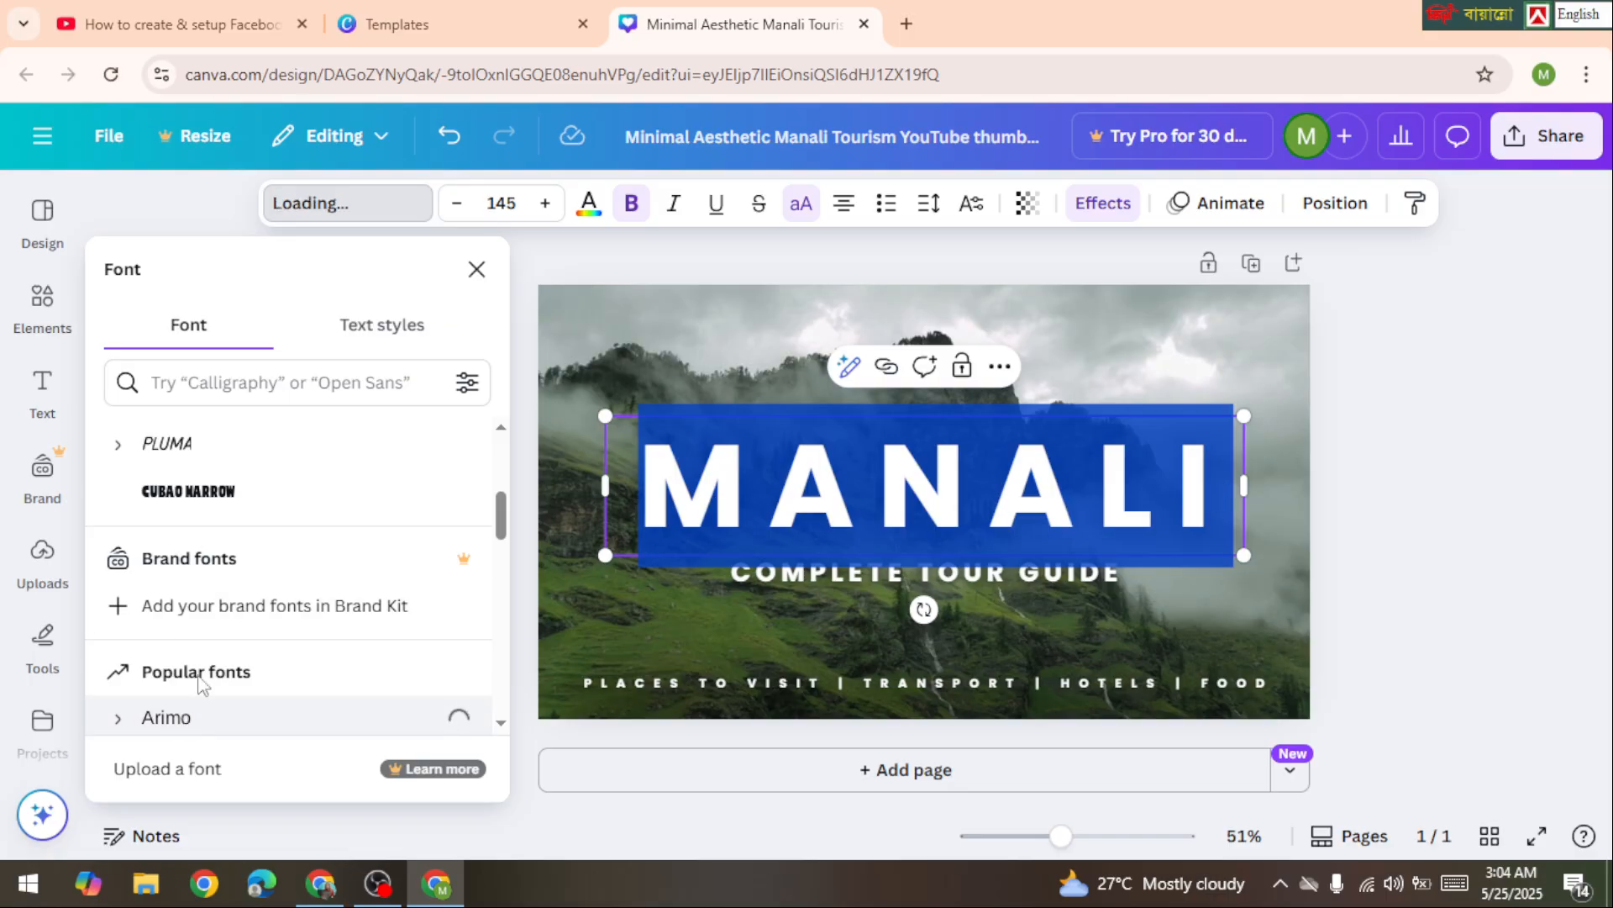
{"action": "scroll", "coordinate": [252, 509], "scroll_direction": "down", "scroll_amount": 3}
{"action": "scroll", "coordinate": [252, 512], "scroll_direction": "down", "scroll_amount": 3}
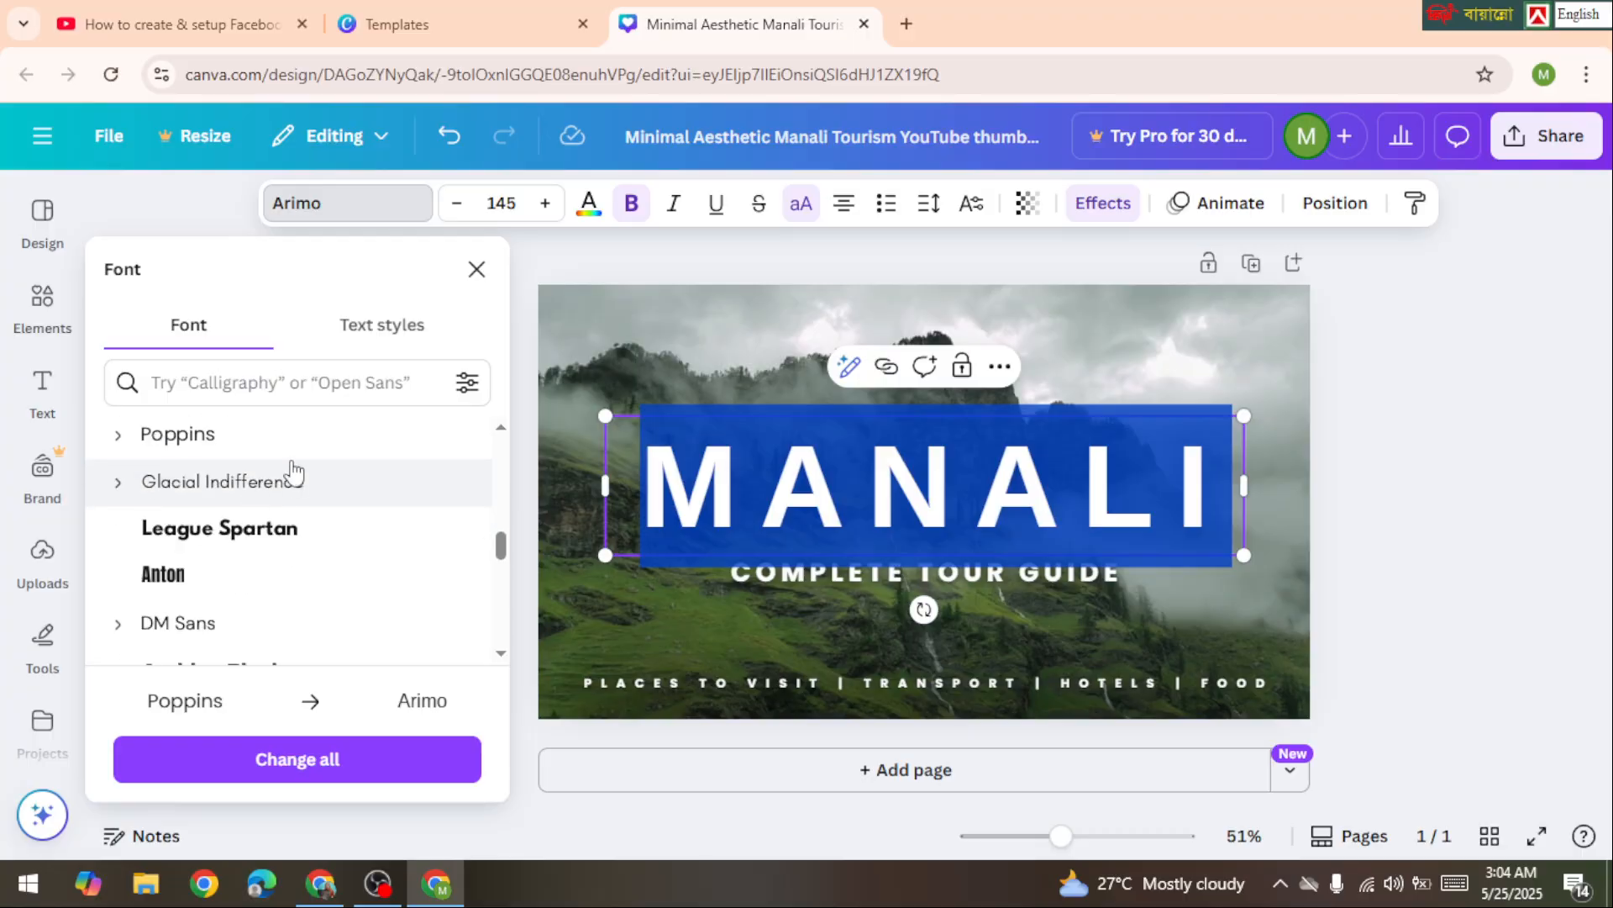
Search the fonts for "bangla fronts" and look through the results, and view the document's text styles.
{"action": "left_click", "coordinate": [304, 382]}
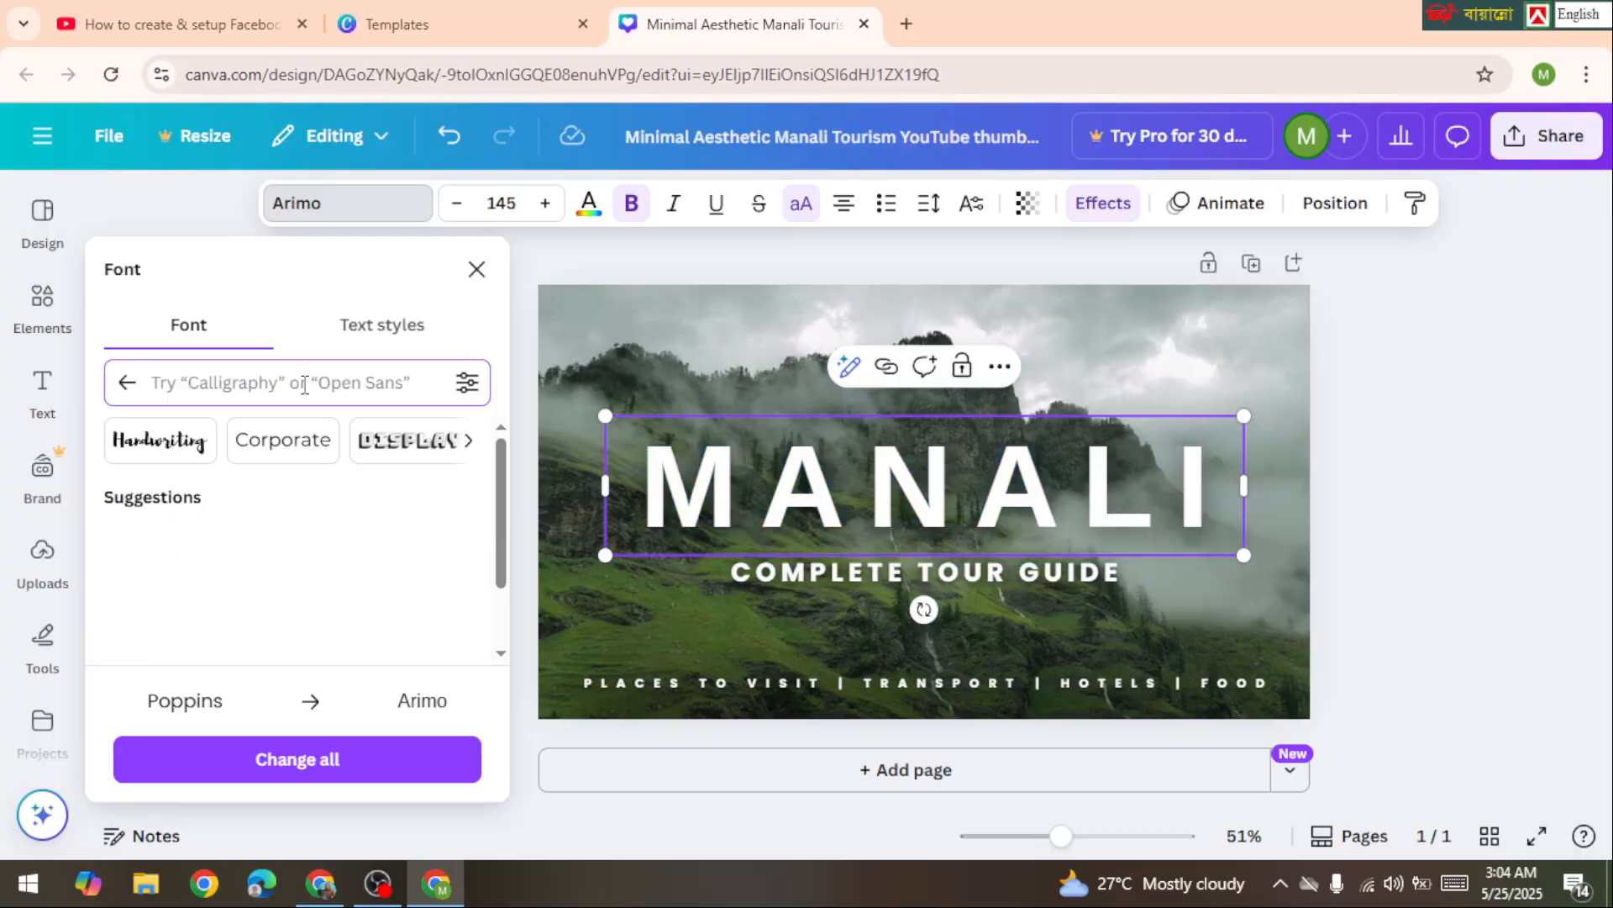
{"action": "type", "text": "bang"}
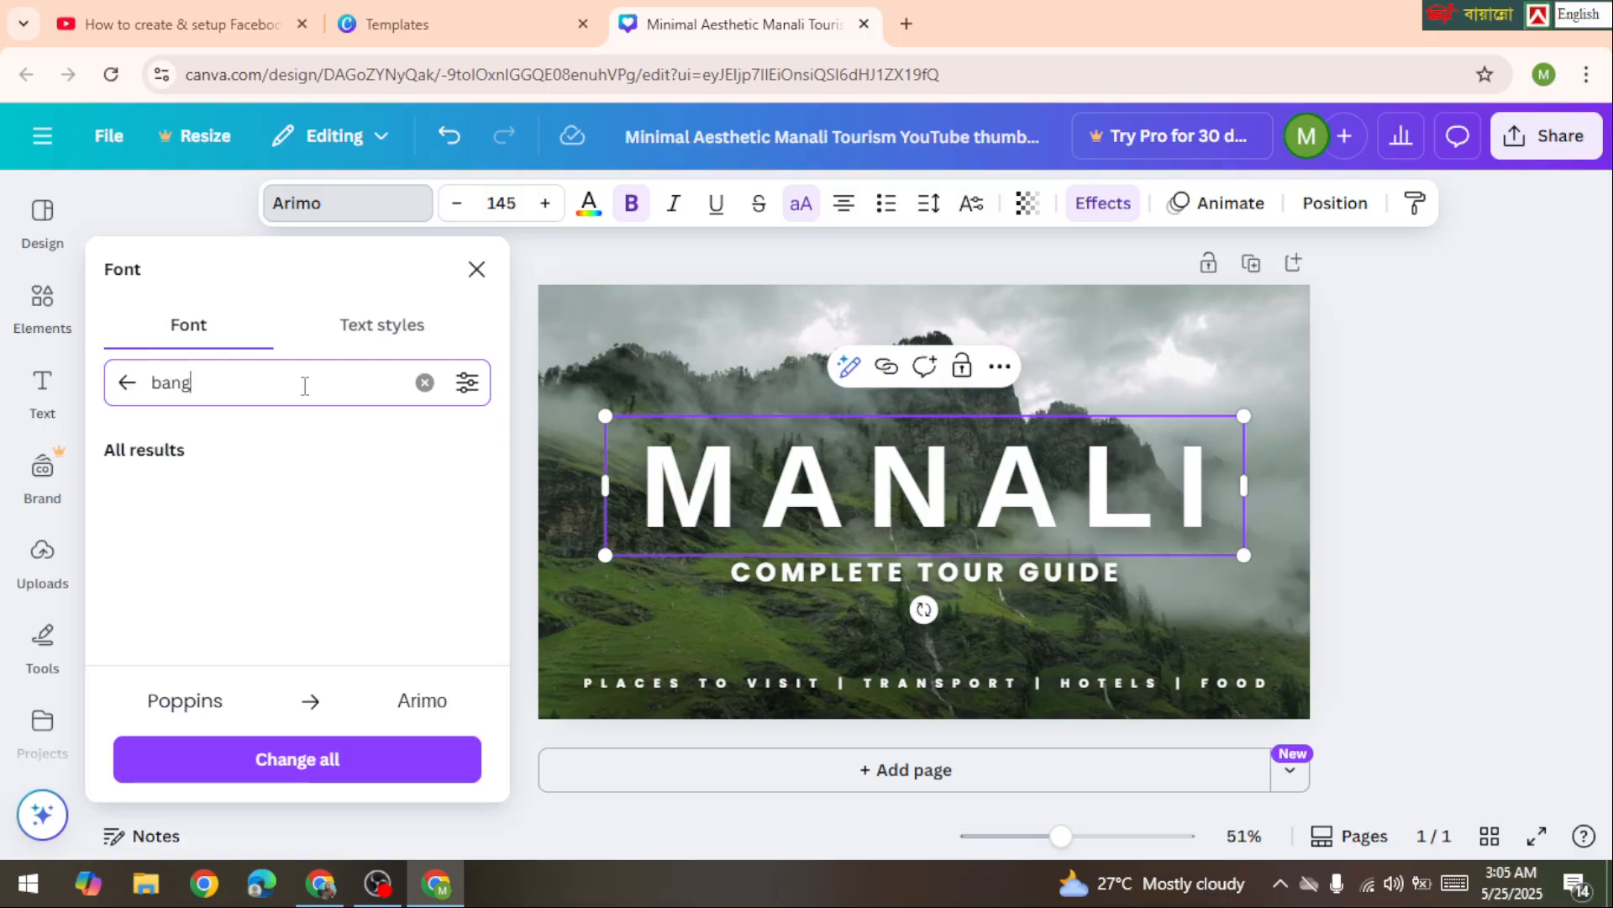
{"action": "type", "text": "la fronts"}
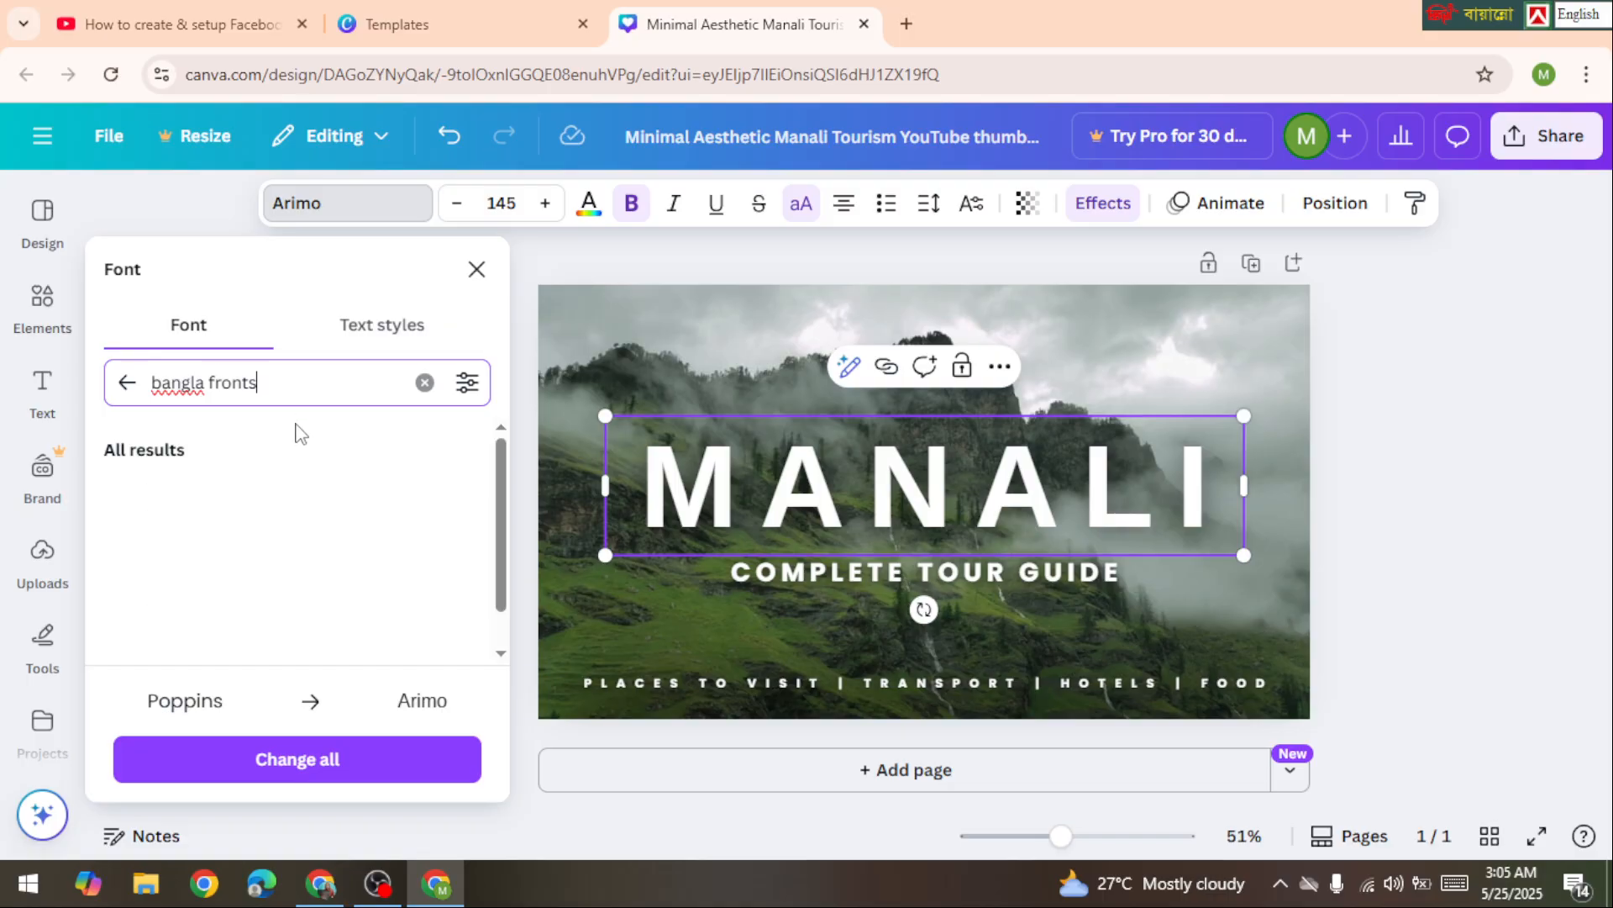
{"action": "scroll", "coordinate": [246, 471], "scroll_direction": "down", "scroll_amount": 3}
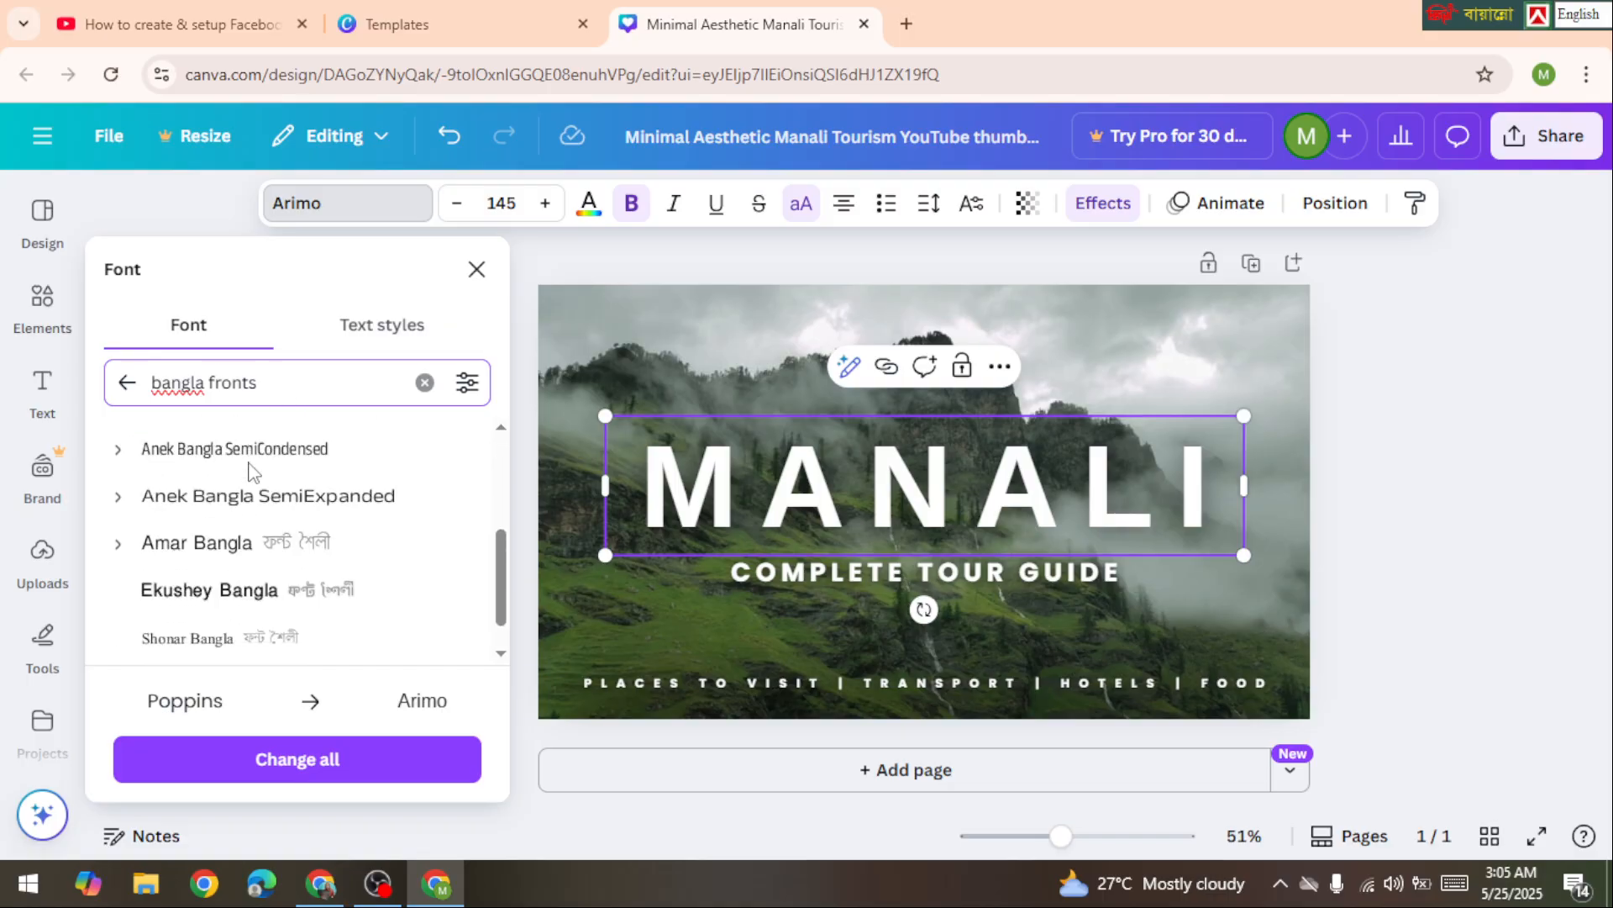
{"action": "scroll", "coordinate": [252, 475], "scroll_direction": "up", "scroll_amount": 3}
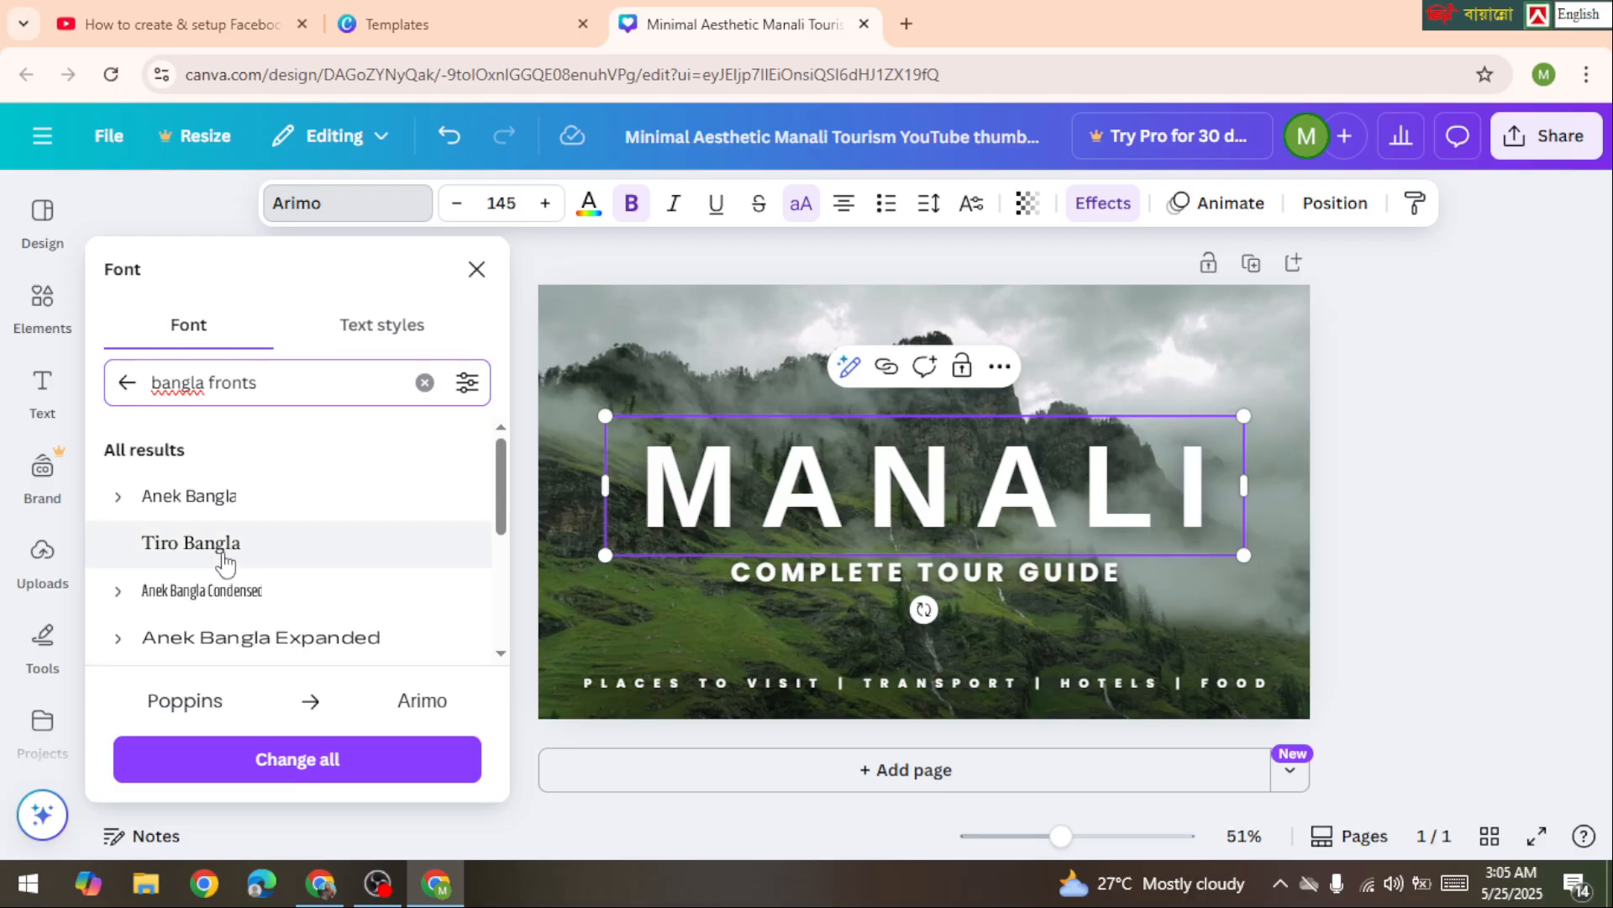
{"action": "scroll", "coordinate": [225, 557], "scroll_direction": "down", "scroll_amount": 2}
{"action": "scroll", "coordinate": [226, 556], "scroll_direction": "down", "scroll_amount": 1}
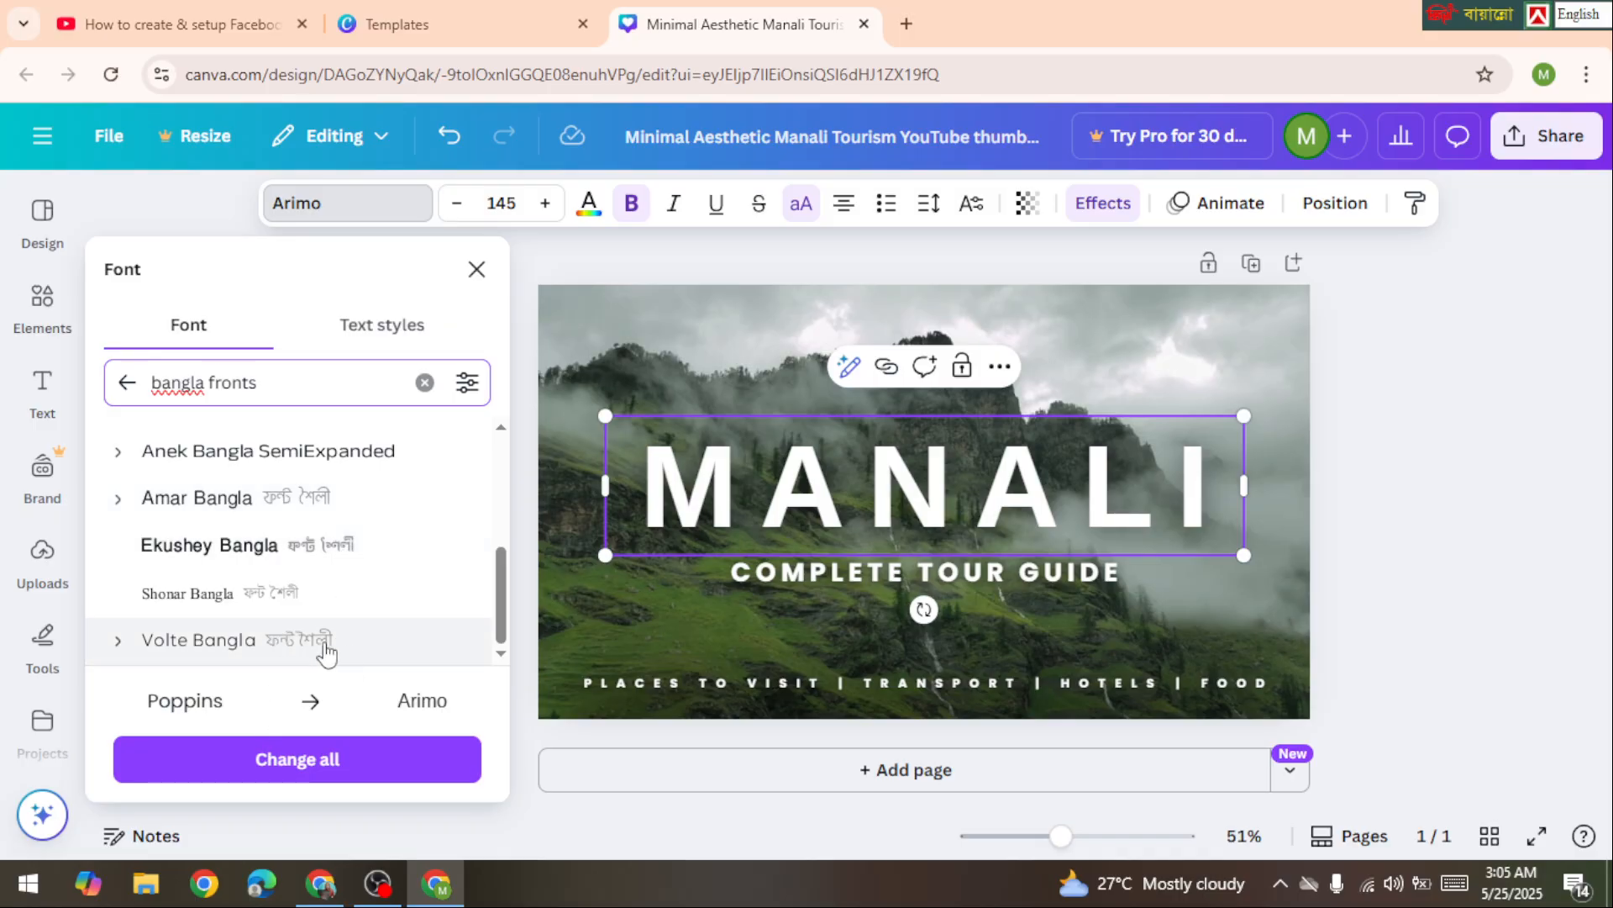
{"action": "scroll", "coordinate": [342, 639], "scroll_direction": "up", "scroll_amount": 4}
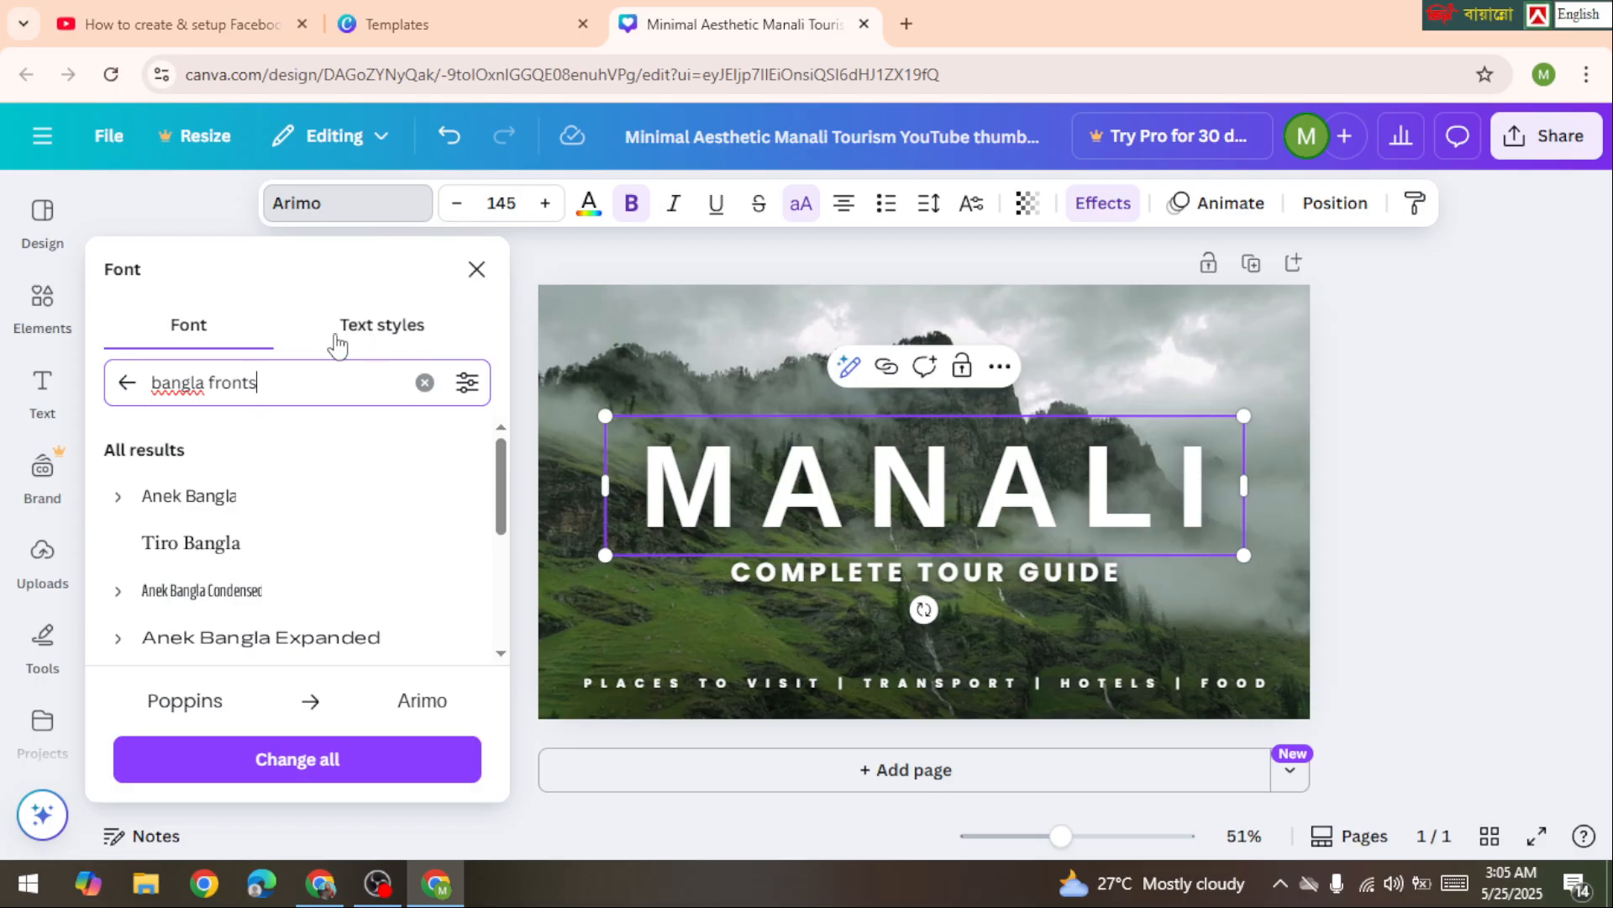
{"action": "left_click", "coordinate": [361, 336]}
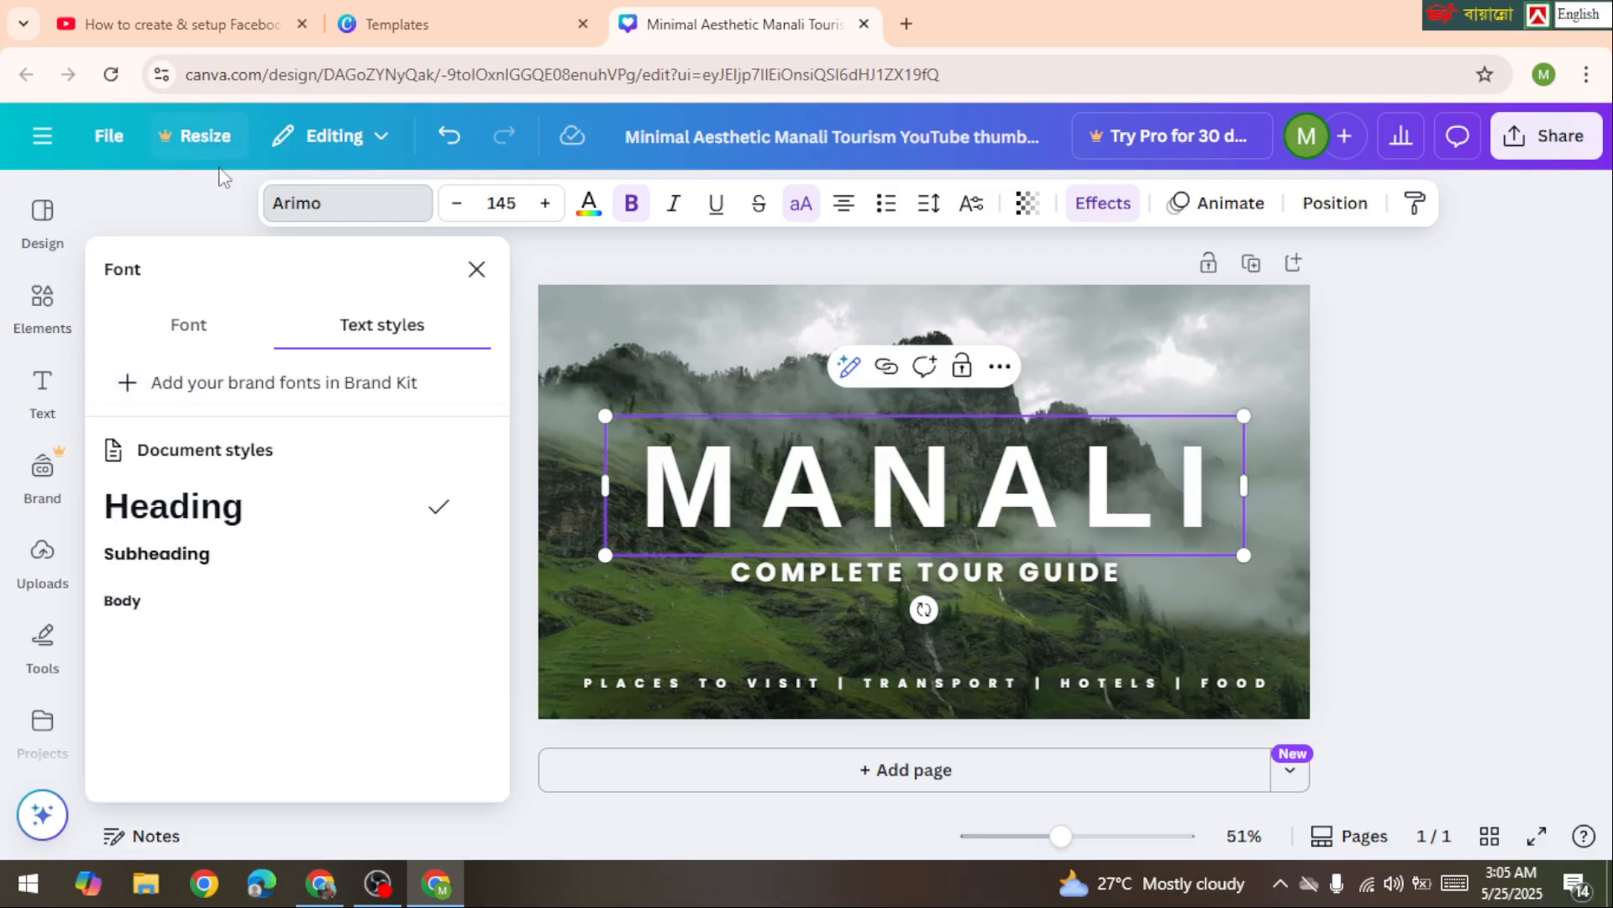
{"action": "left_click", "coordinate": [475, 269]}
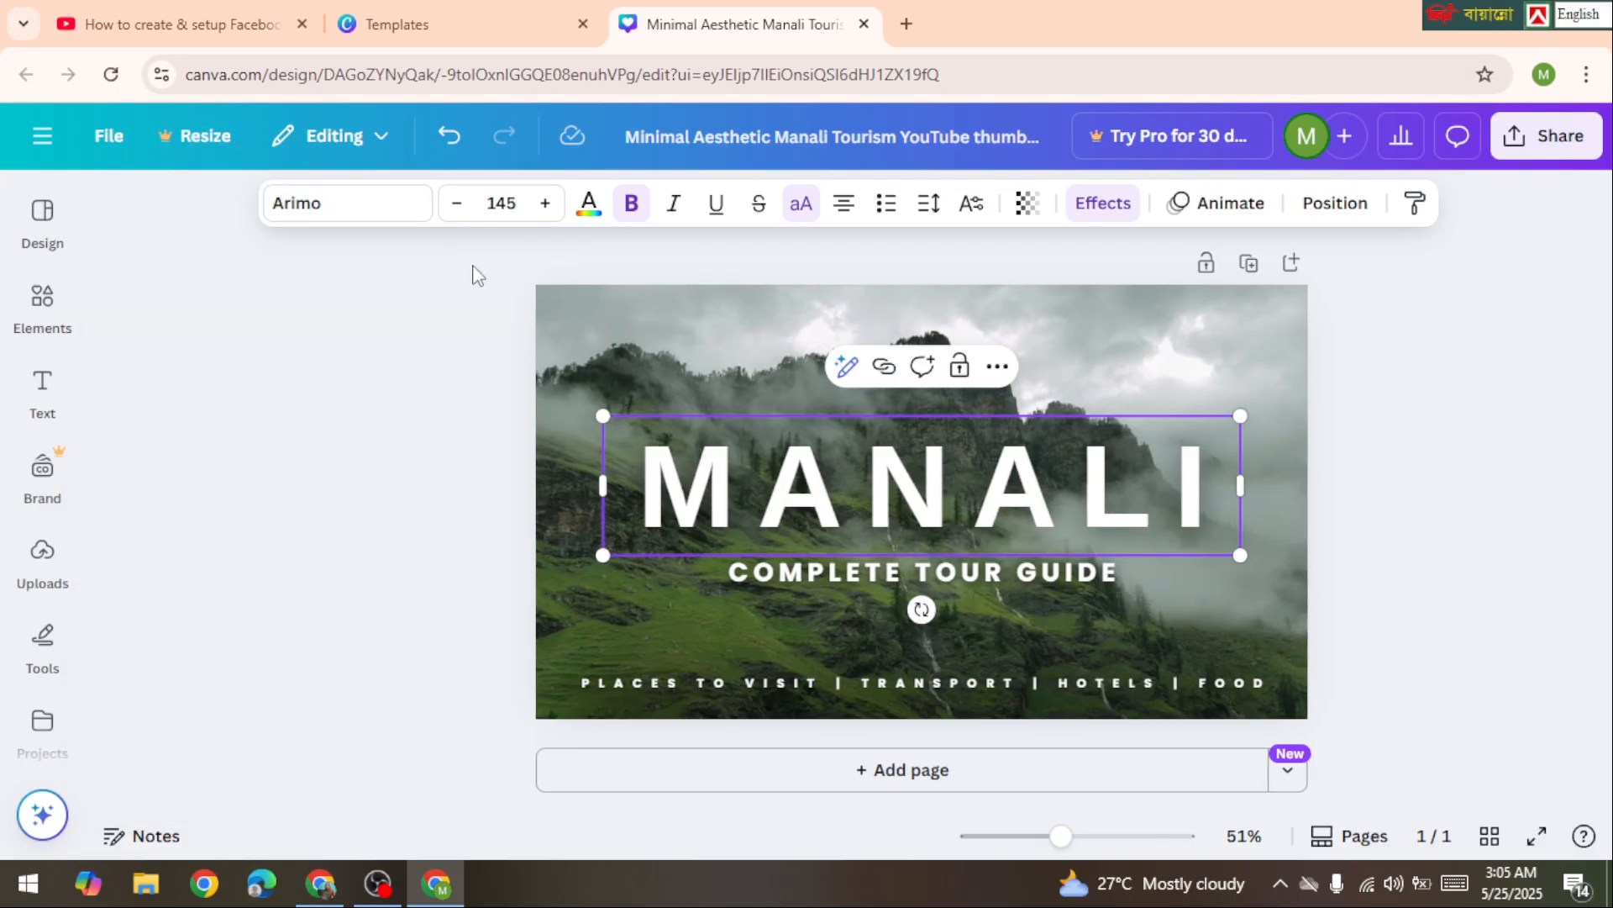
Color the letters "MANAL" of the "MANALI" heading red from the default solid colors.
{"action": "left_click", "coordinate": [589, 204]}
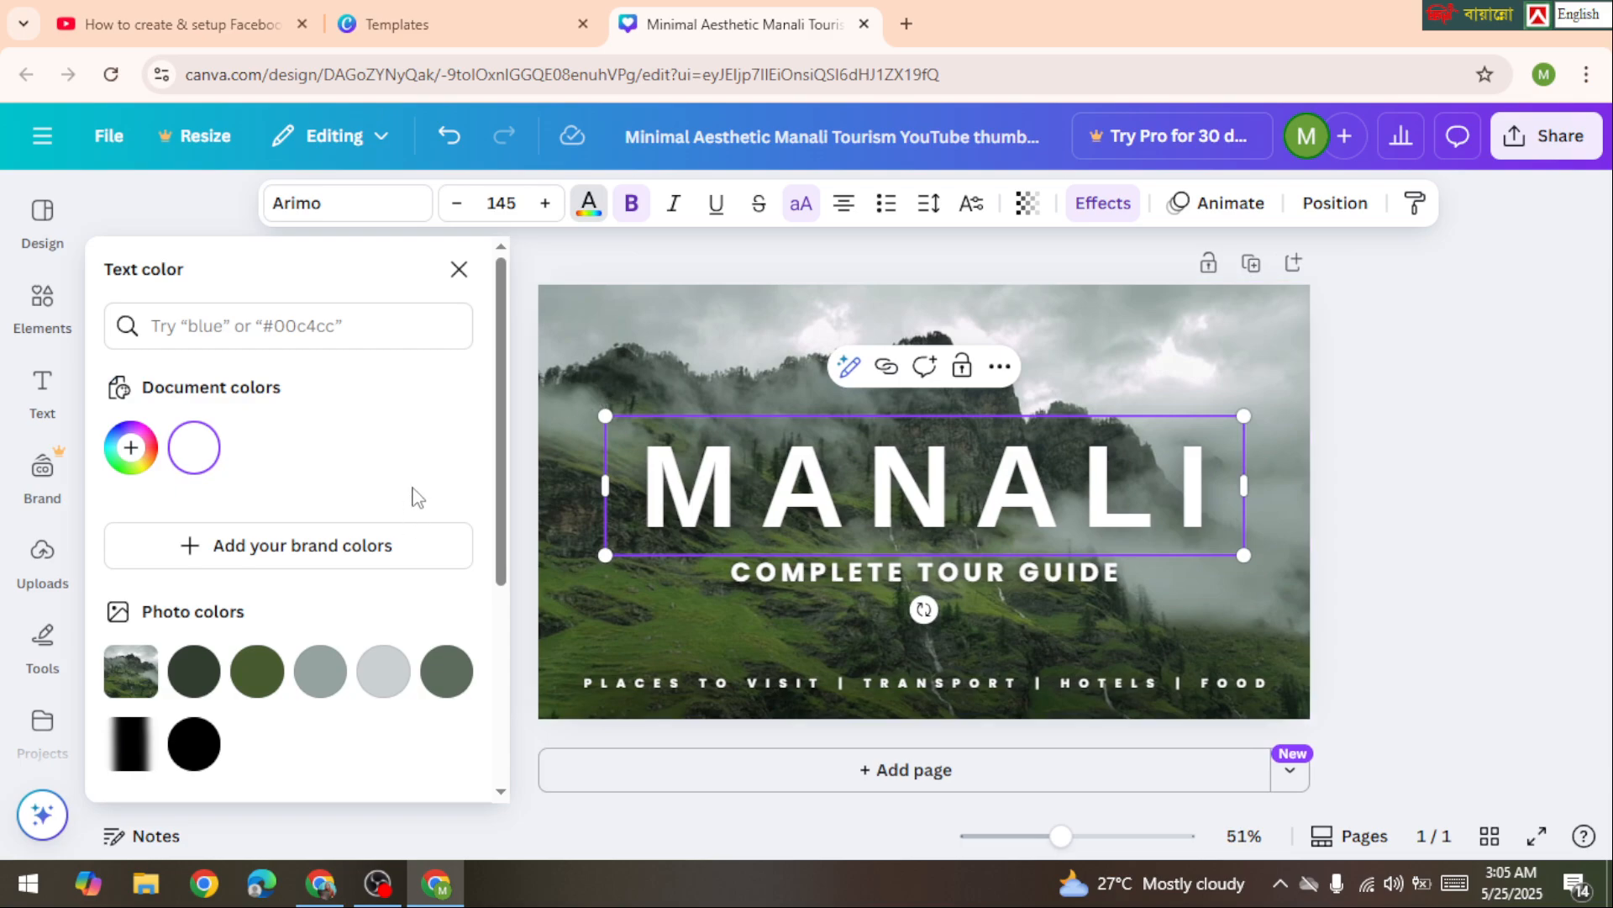
{"action": "left_click", "coordinate": [1232, 486]}
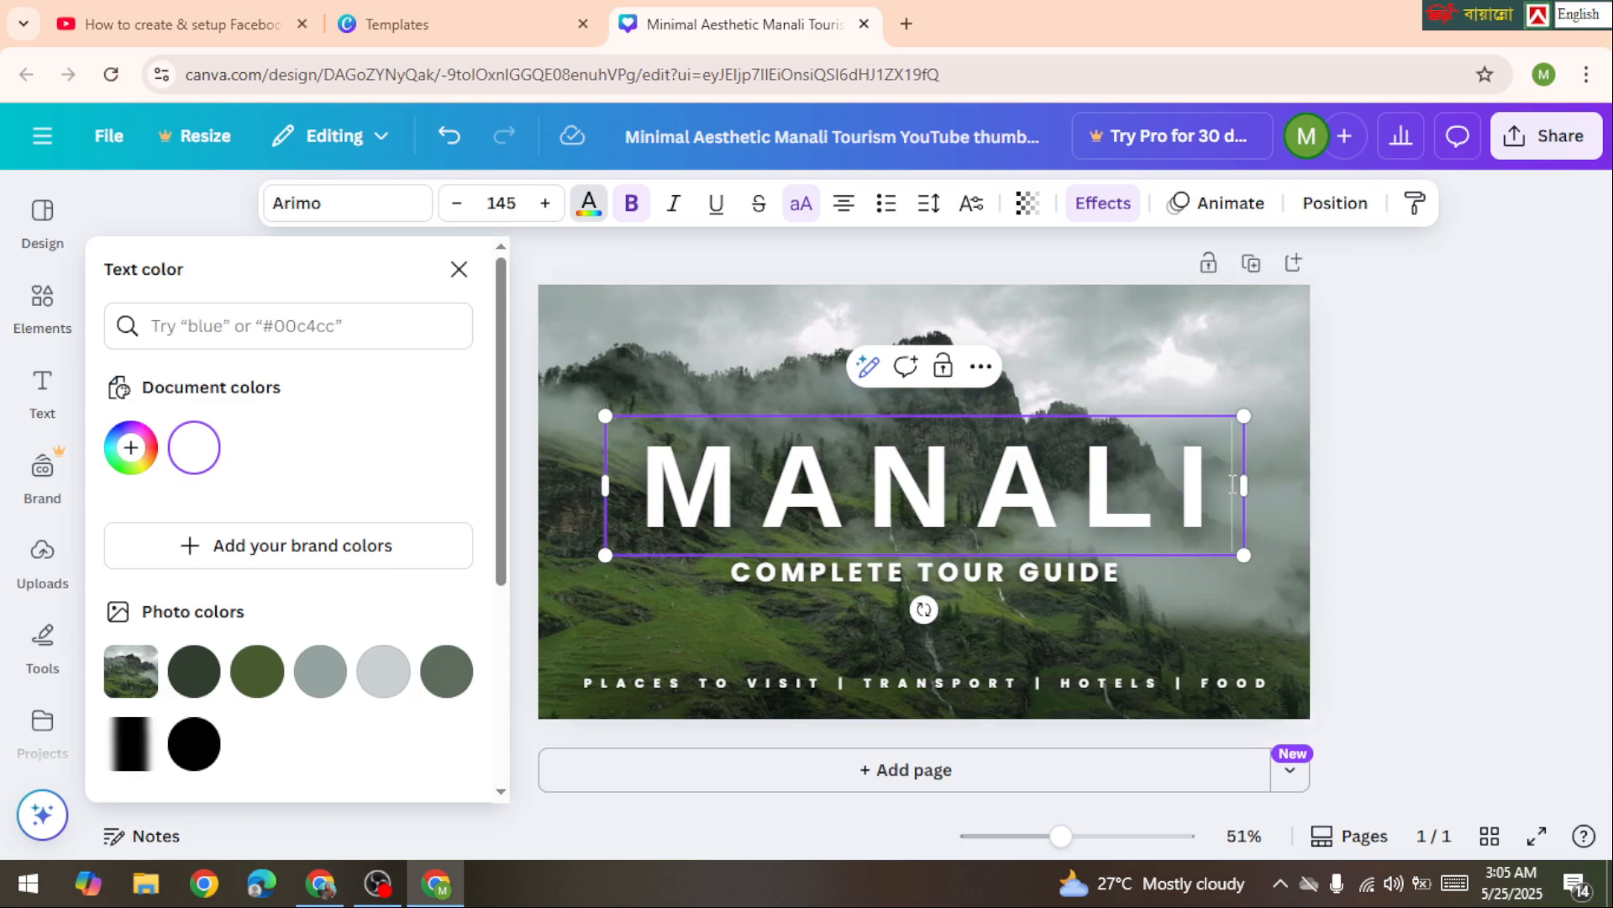
{"action": "left_click_drag", "start_coordinate": [1178, 486], "coordinate": [610, 502]}
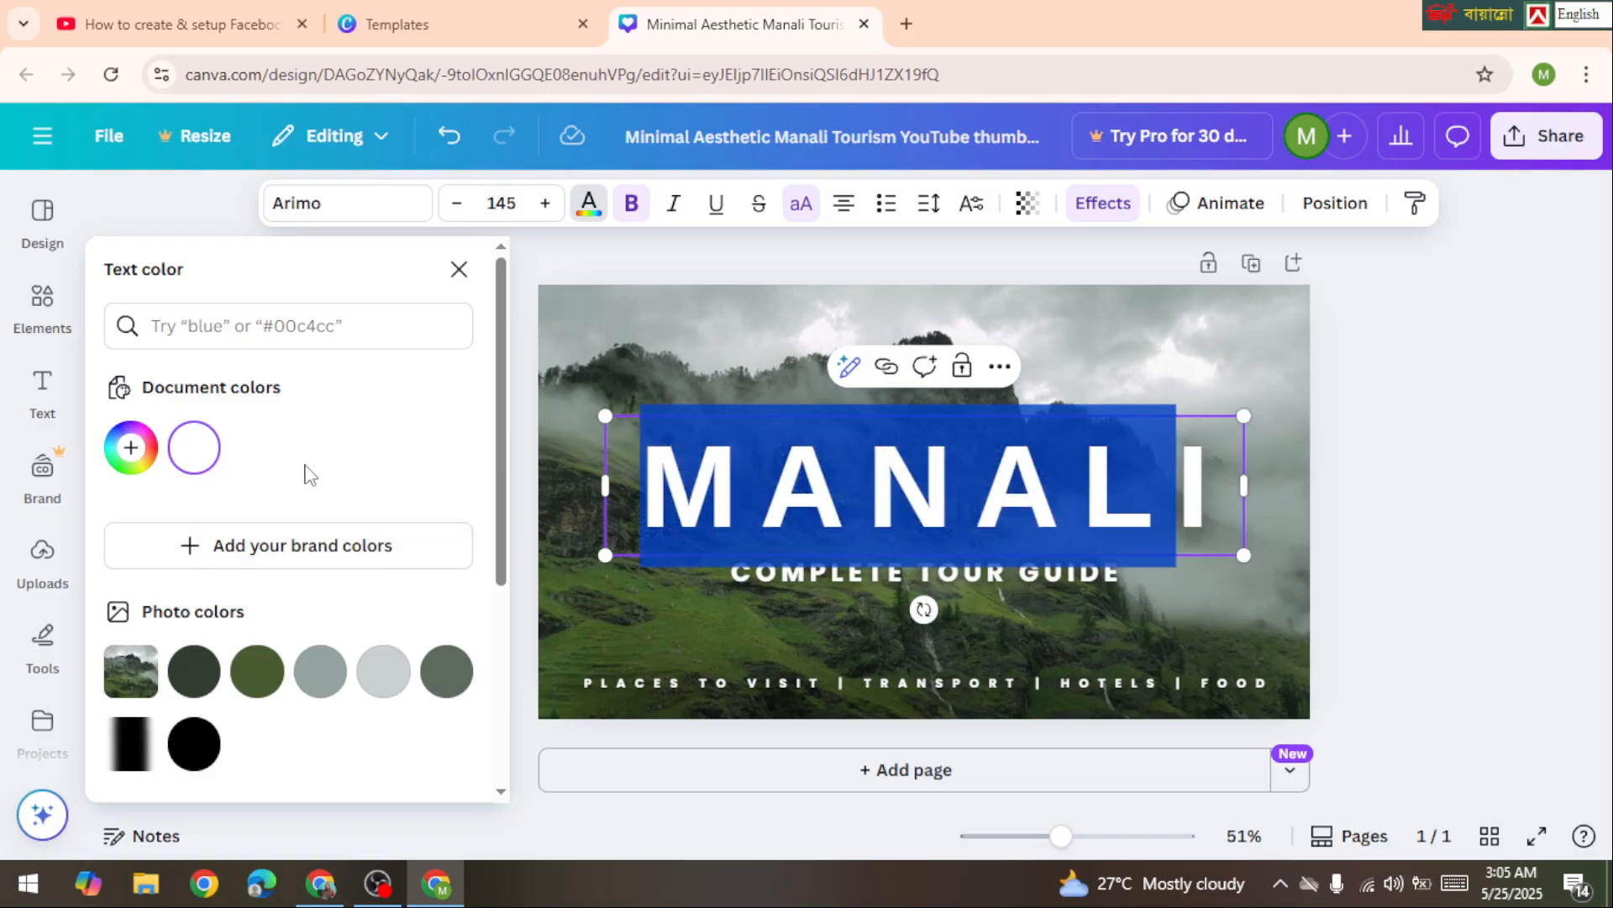
{"action": "scroll", "coordinate": [309, 474], "scroll_direction": "down", "scroll_amount": 1}
{"action": "scroll", "coordinate": [310, 475], "scroll_direction": "down", "scroll_amount": 2}
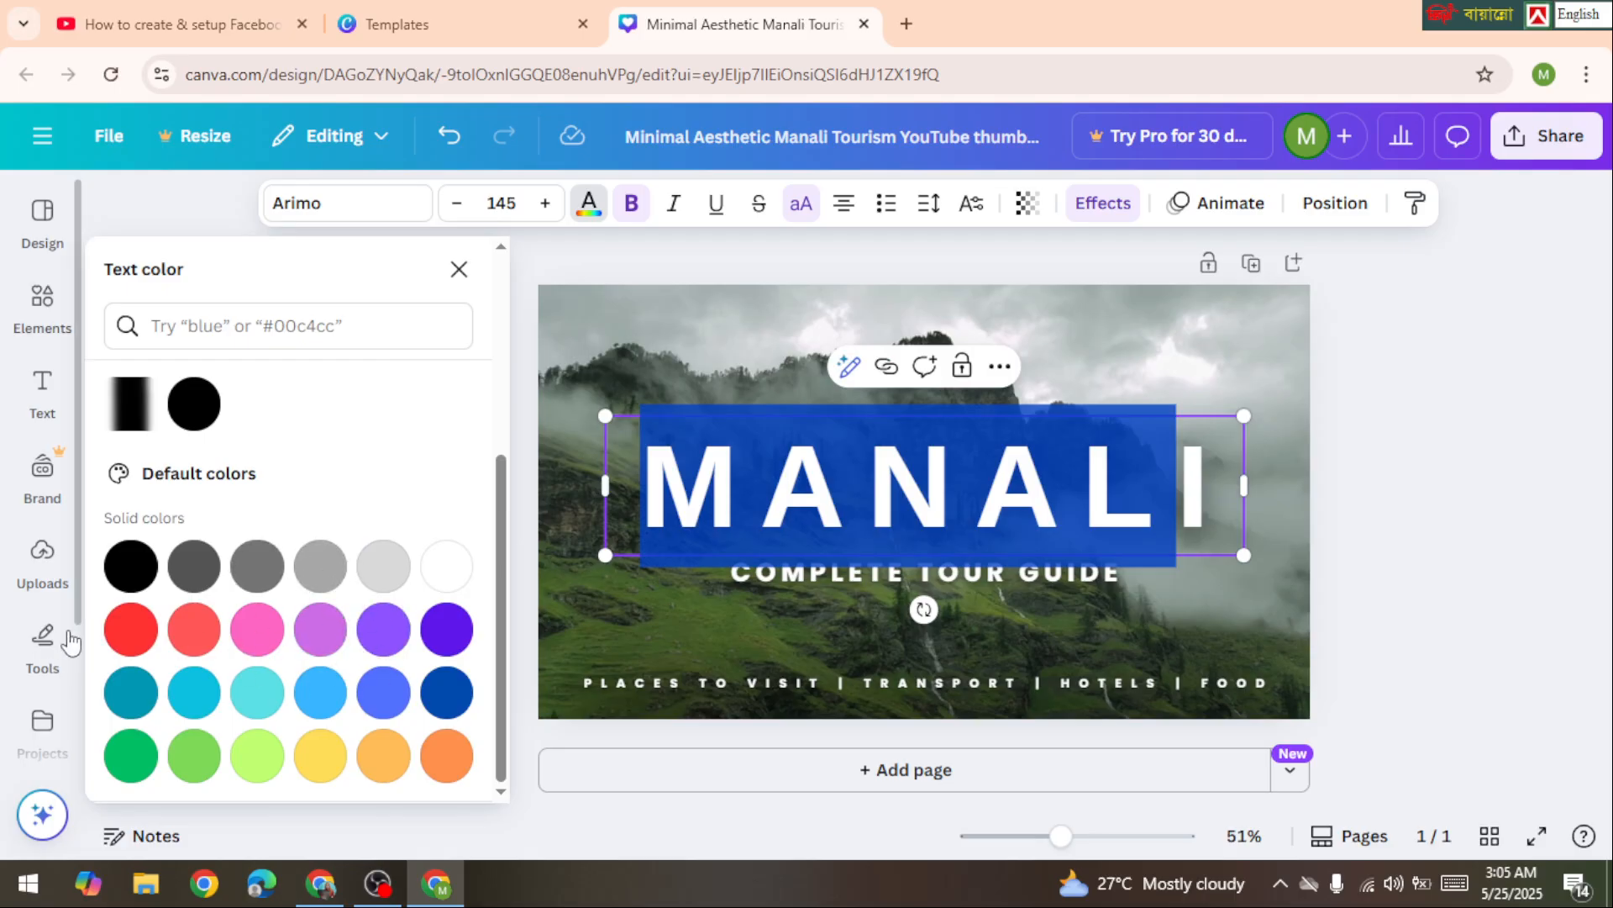
{"action": "left_click", "coordinate": [130, 630]}
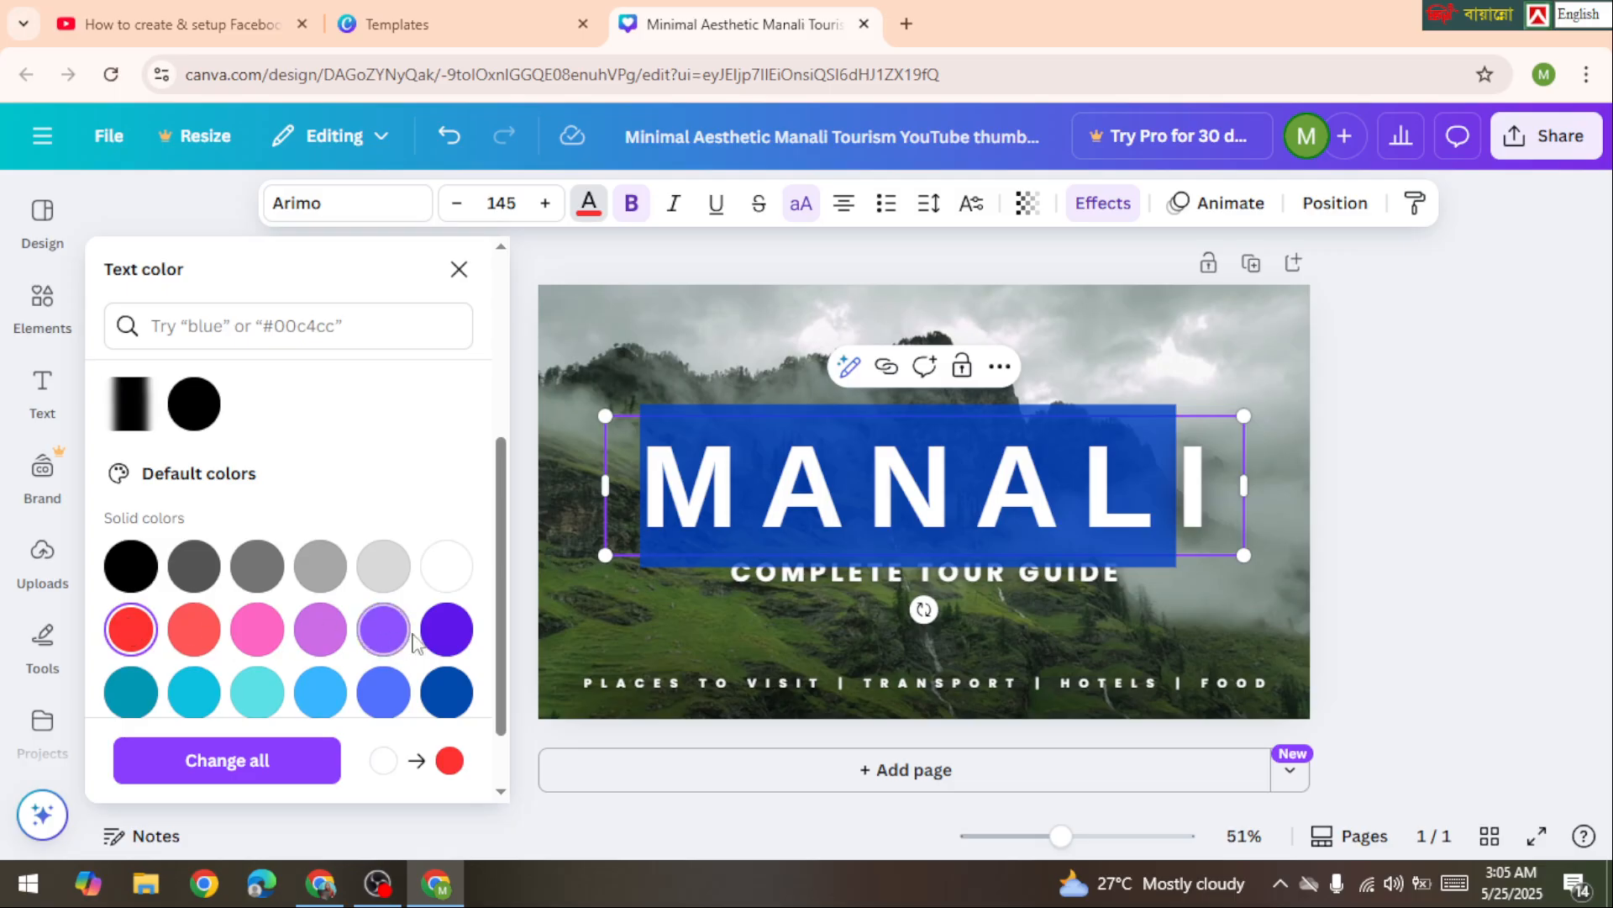
{"action": "key", "text": "Escape"}
{"action": "left_click", "coordinate": [1402, 508]}
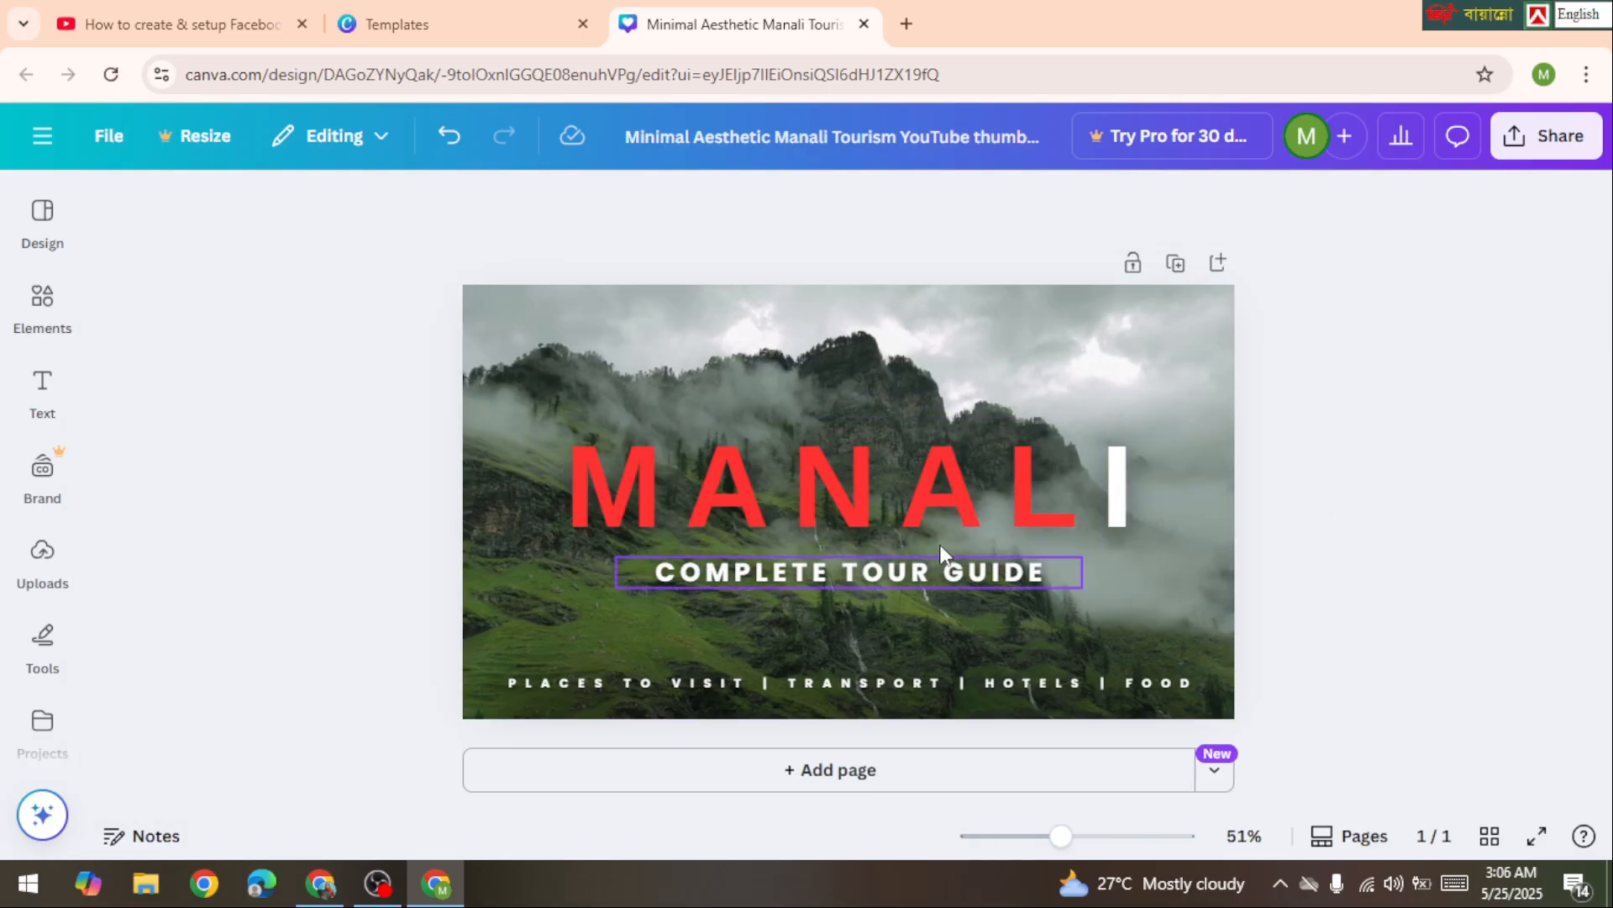
Left-align the "MANALI" heading and turn it into a bulleted list item.
{"action": "left_click", "coordinate": [913, 498]}
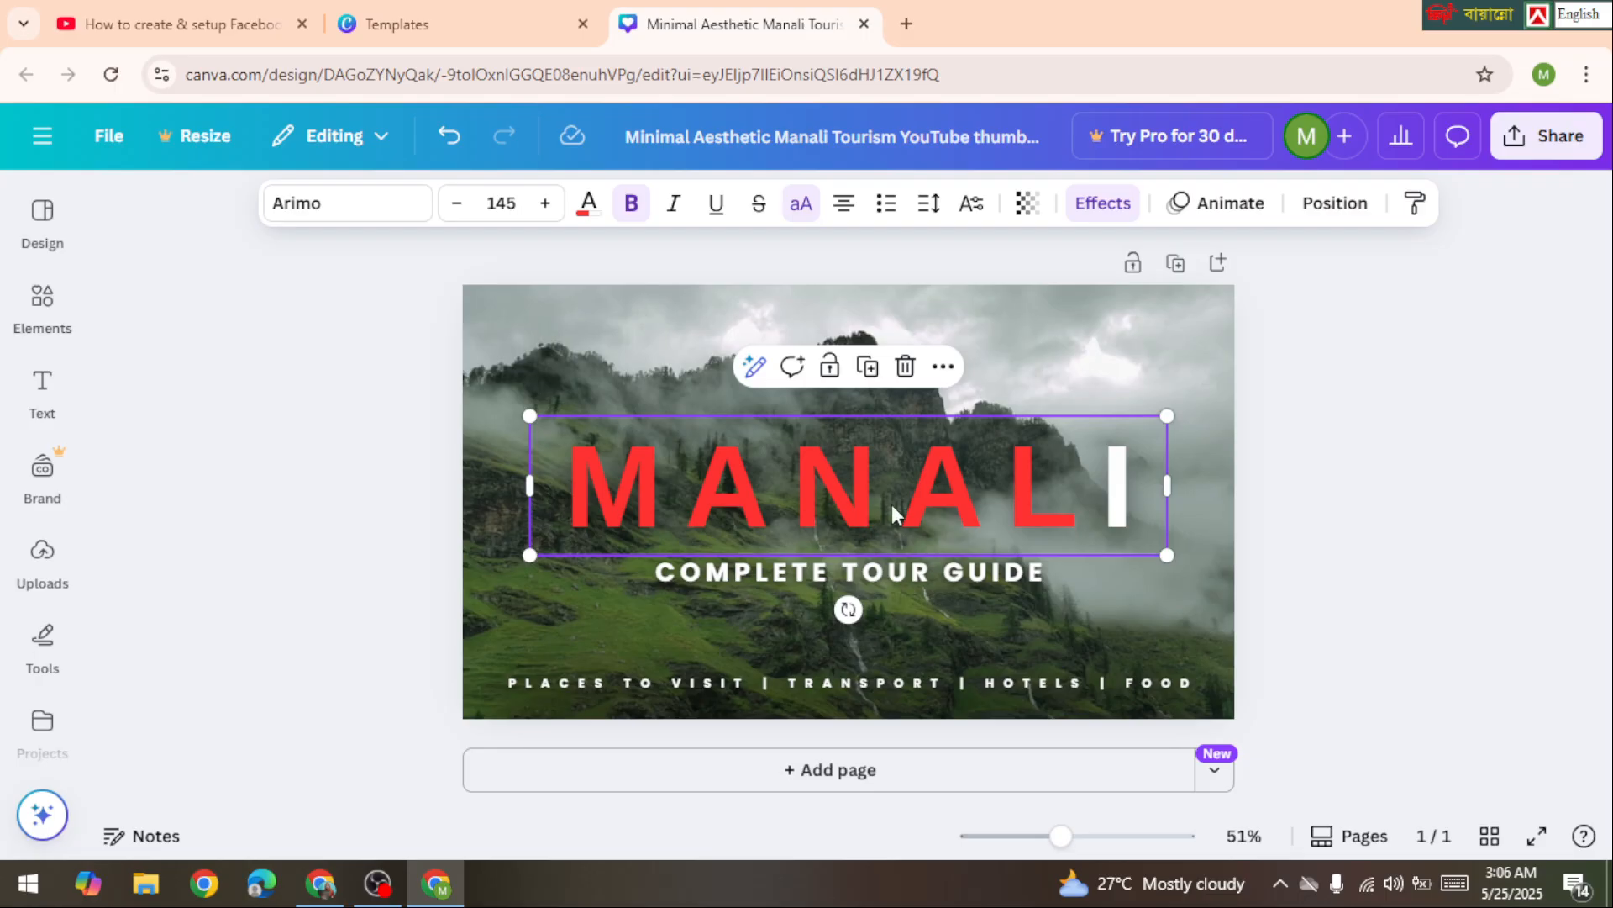
{"action": "double_click", "coordinate": [889, 503]}
{"action": "left_click", "coordinate": [876, 489]}
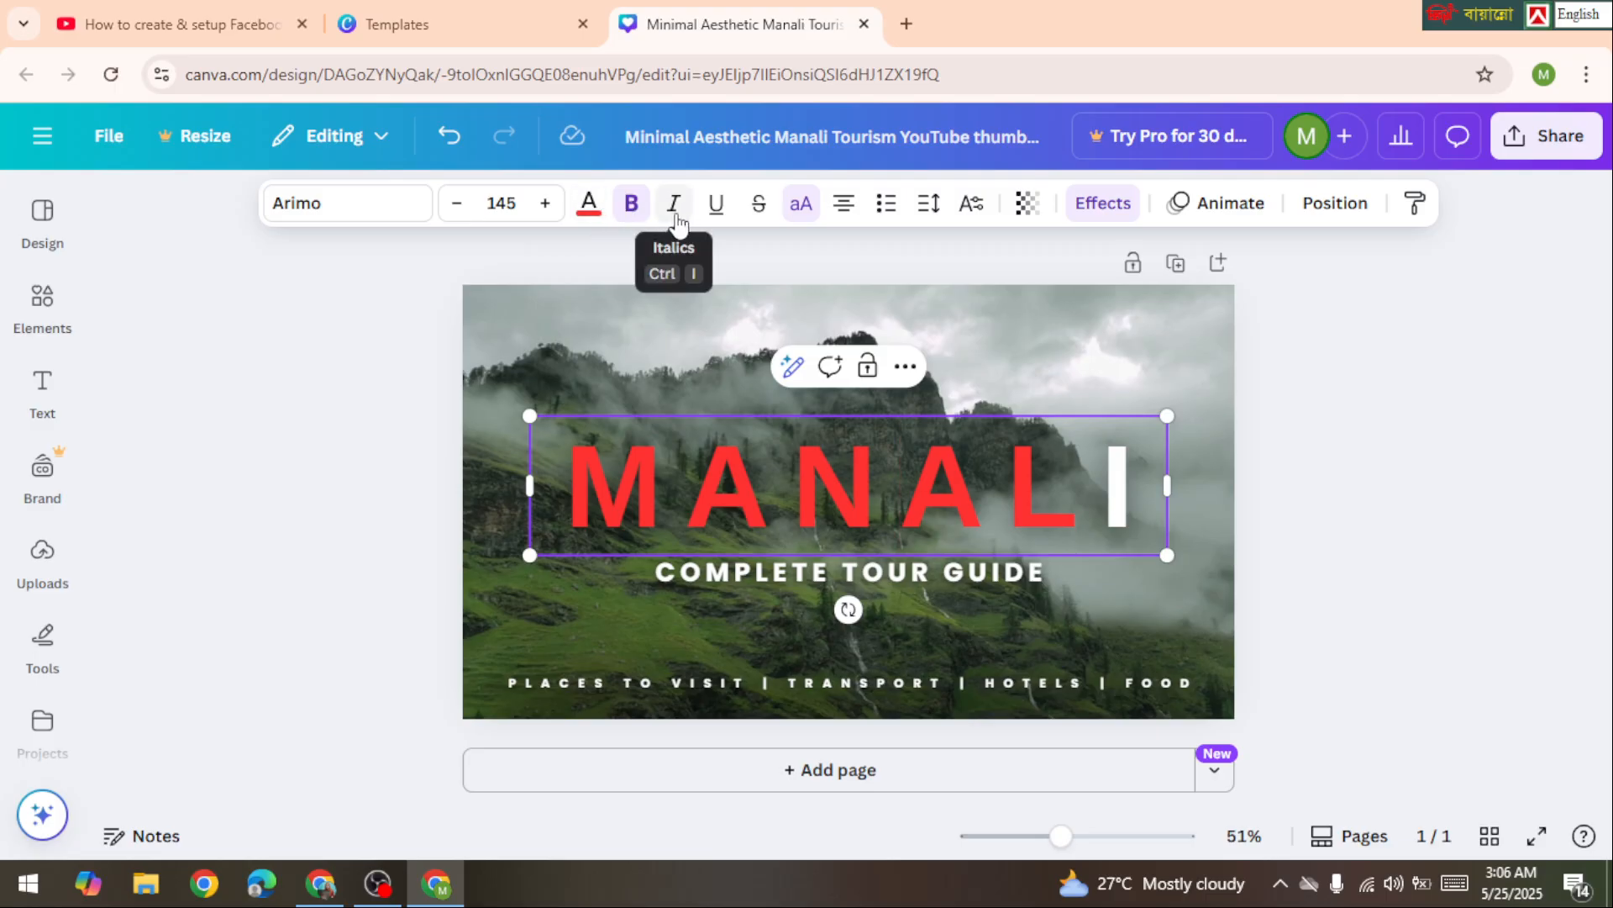
{"action": "left_click", "coordinate": [841, 210]}
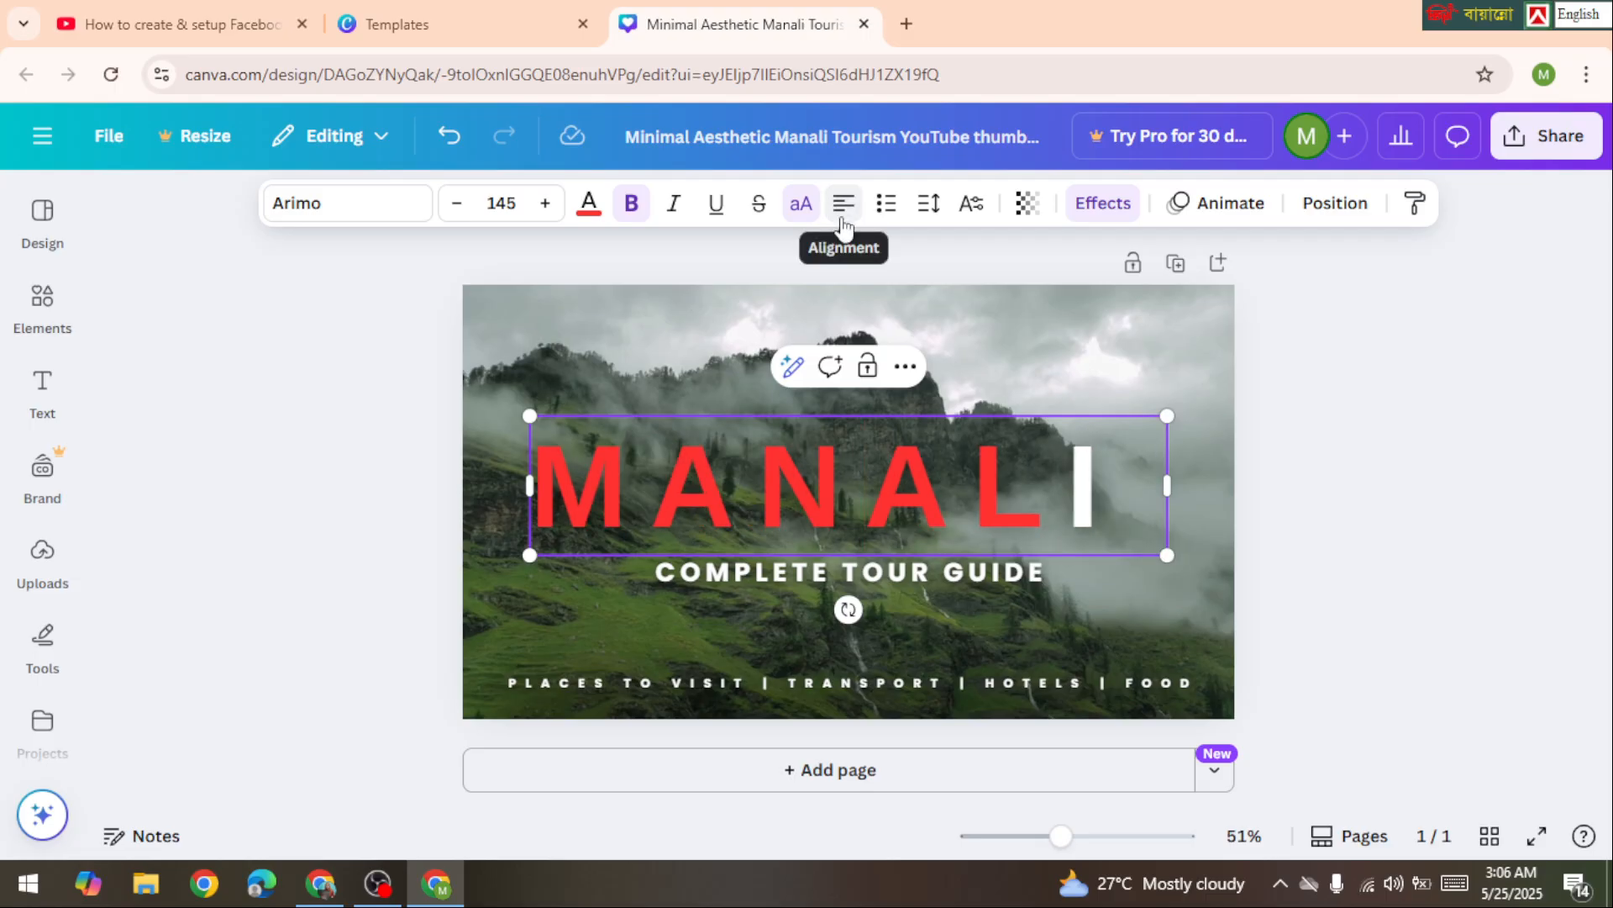
{"action": "left_click", "coordinate": [885, 204]}
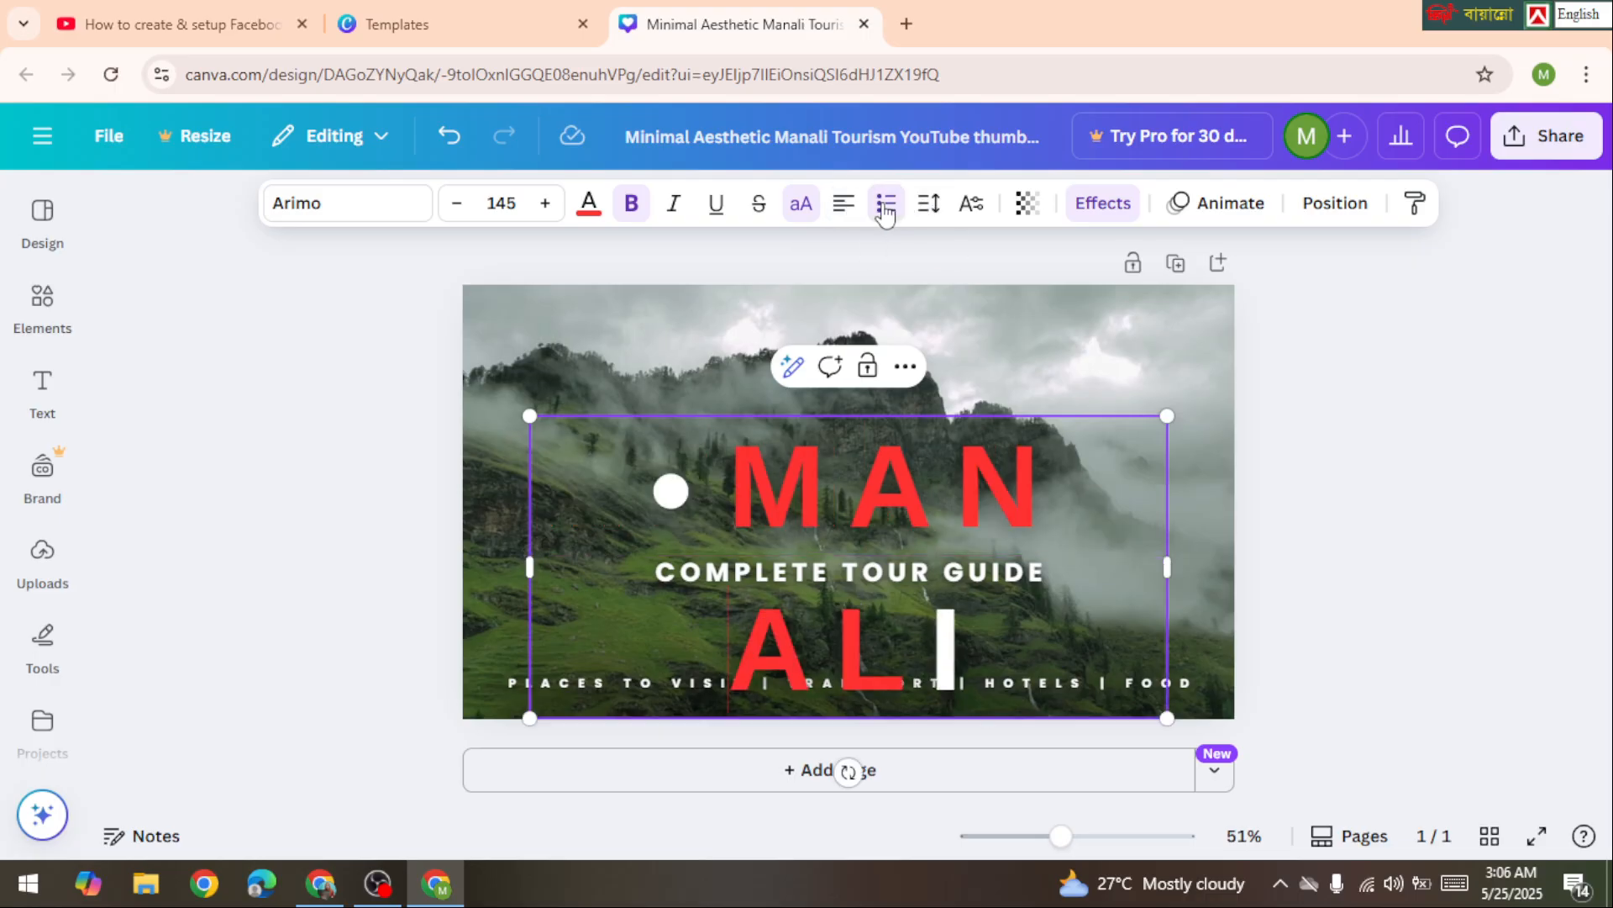
Set the "MANALI" heading's letter spacing to -68 and its line spacing to 0.74.
{"action": "left_click", "coordinate": [929, 202]}
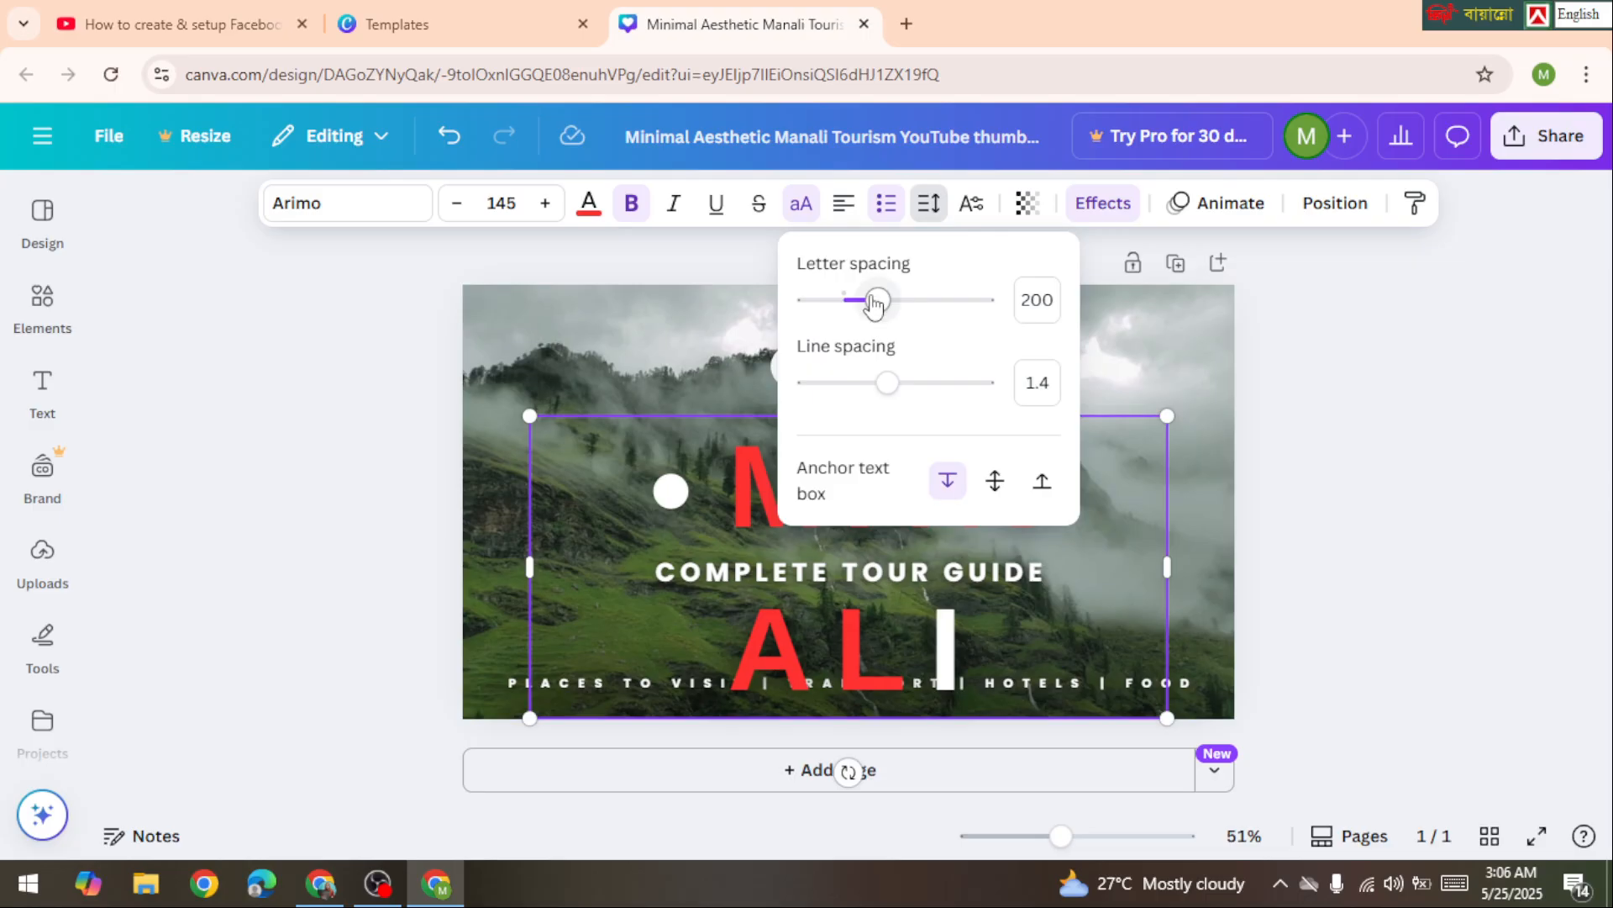
{"action": "left_click_drag", "start_coordinate": [874, 302], "coordinate": [832, 305]}
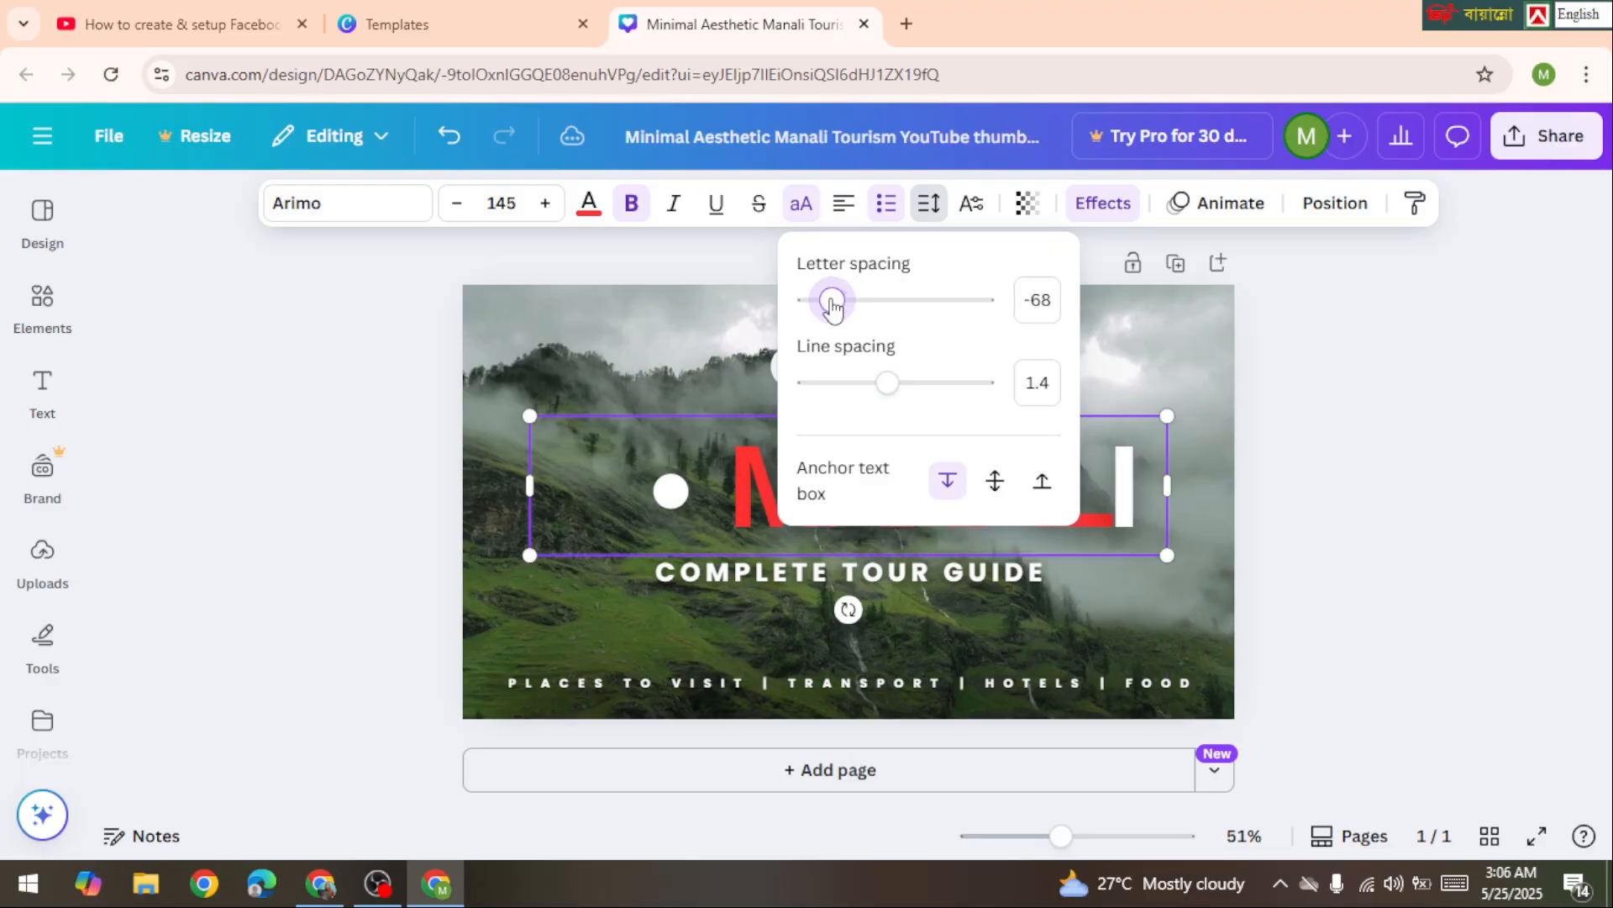
{"action": "left_click_drag", "start_coordinate": [889, 384], "coordinate": [824, 379]}
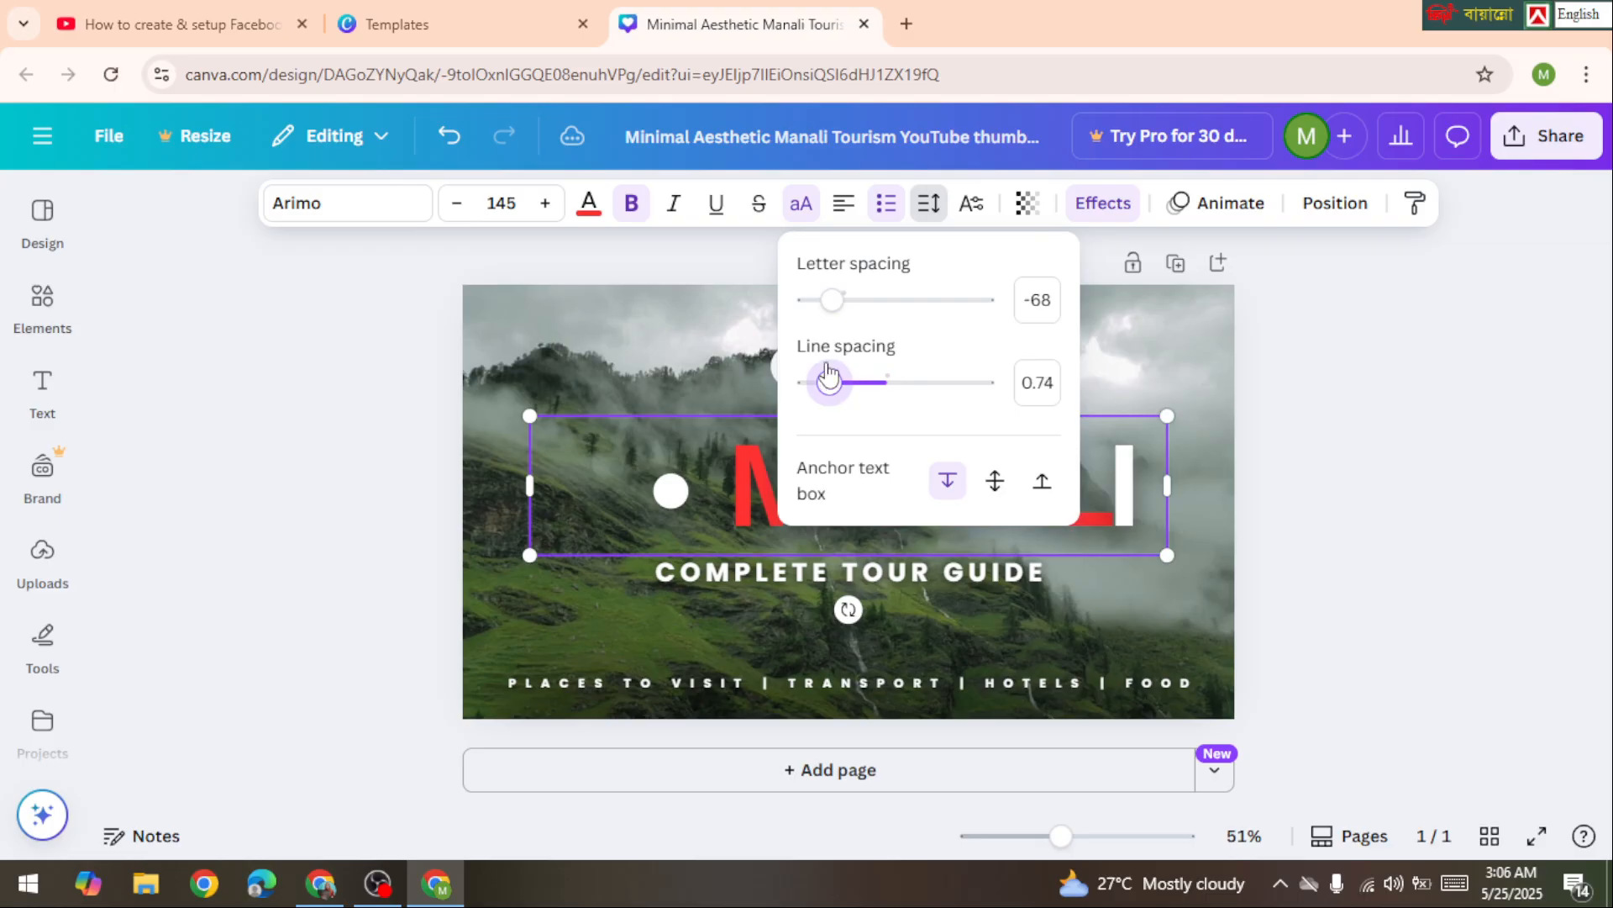
{"action": "left_click", "coordinate": [757, 259]}
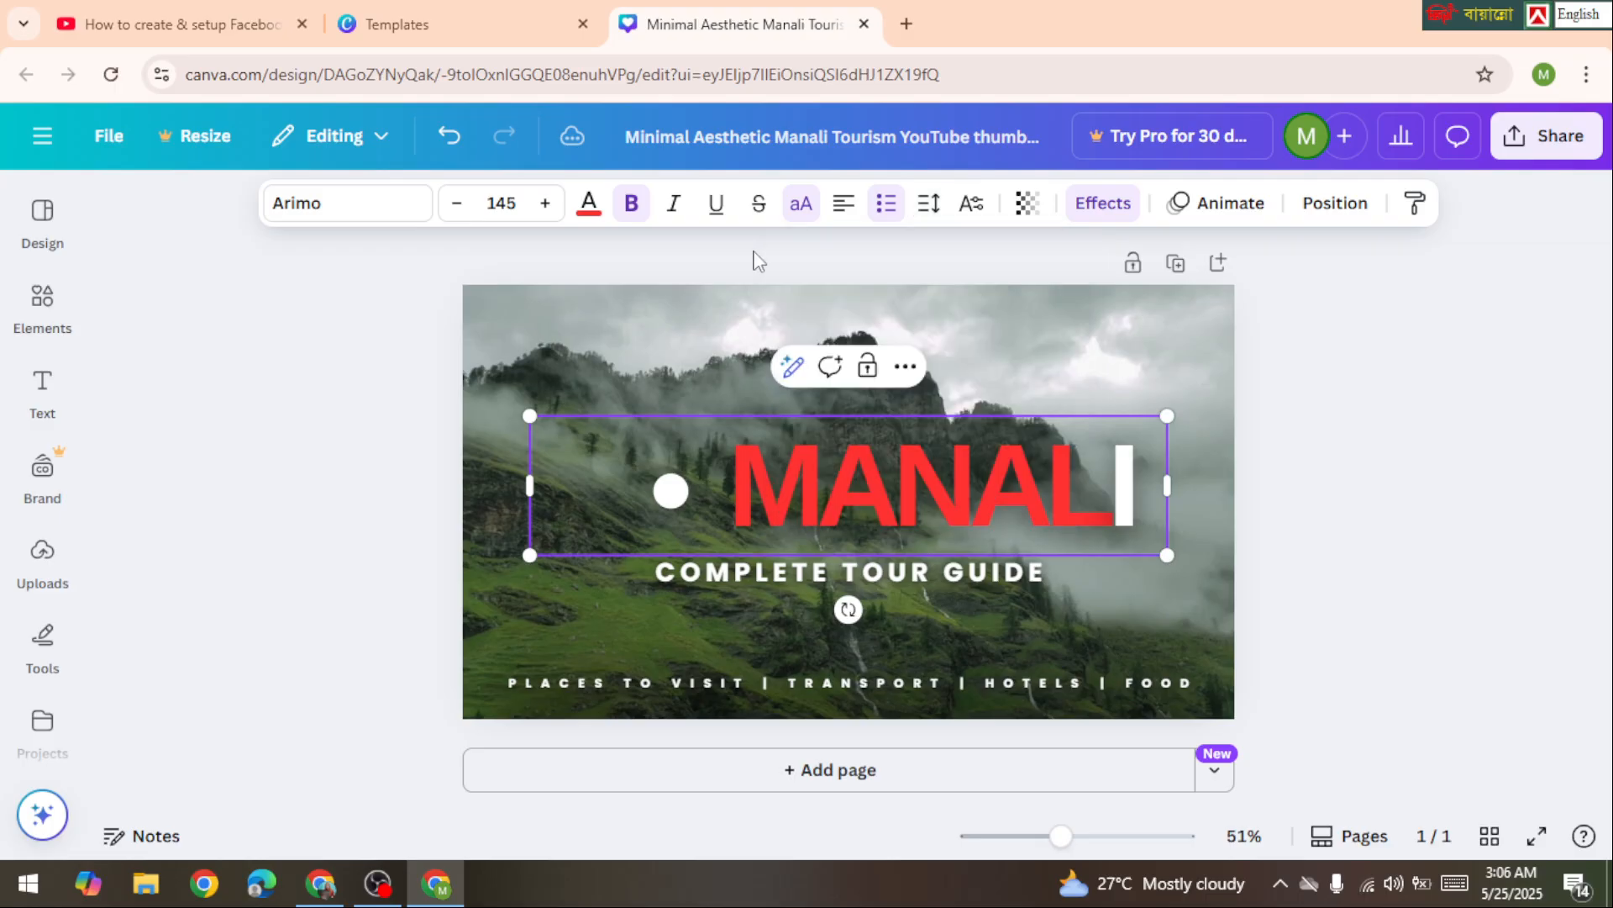
Set the transparency of the "MANALI" heading to 76.
{"action": "left_click", "coordinate": [1027, 208]}
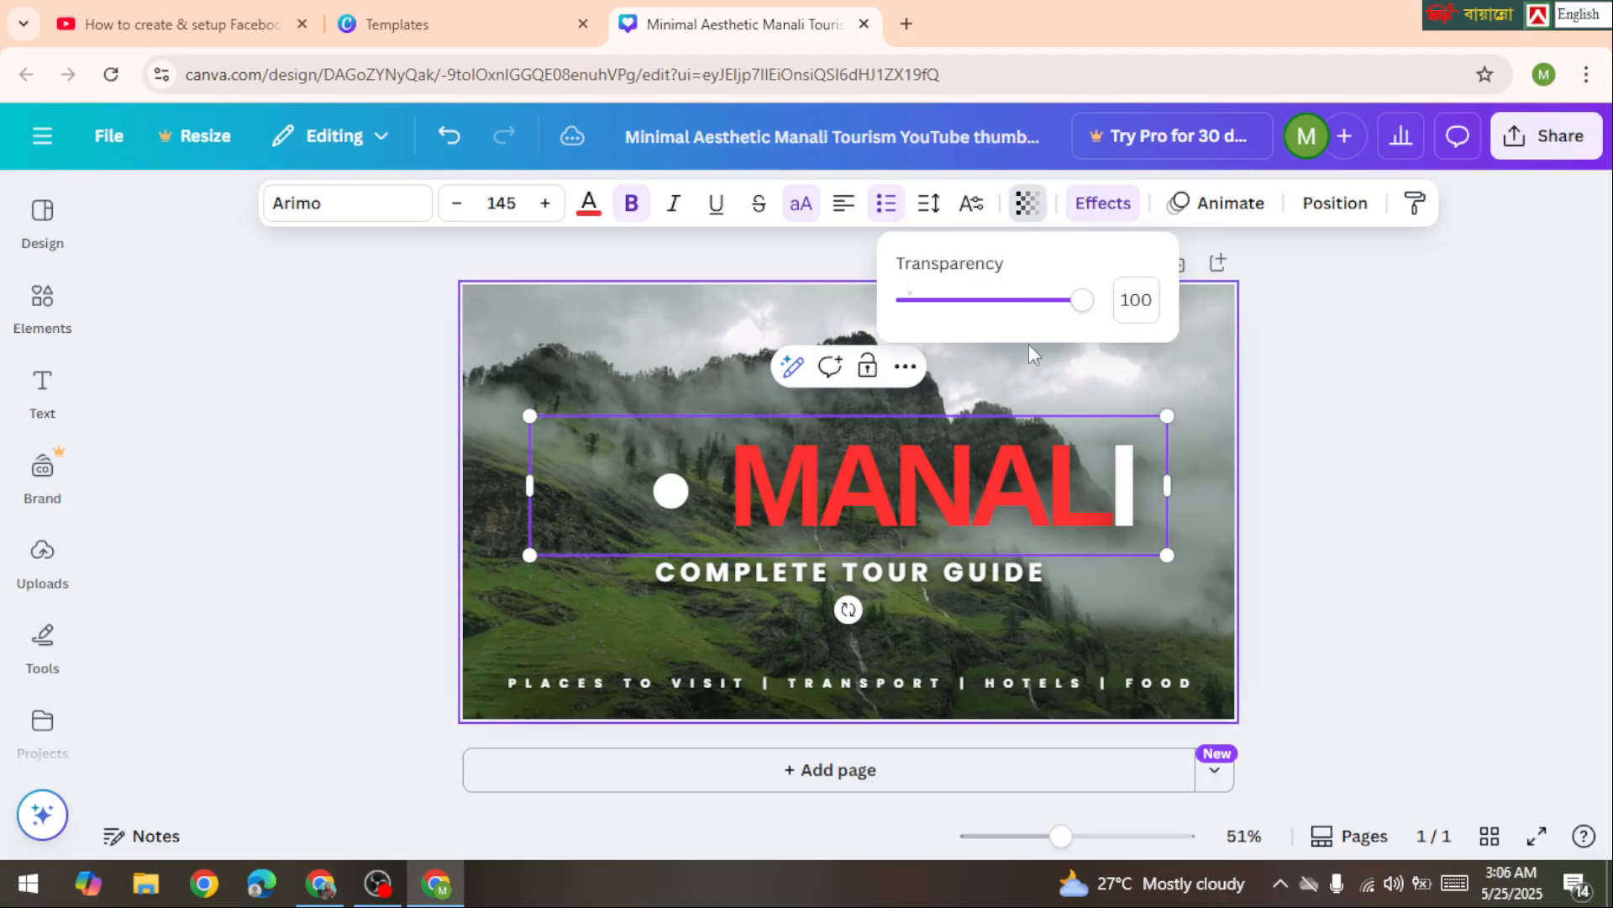
{"action": "left_click_drag", "start_coordinate": [1090, 315], "coordinate": [1041, 398]}
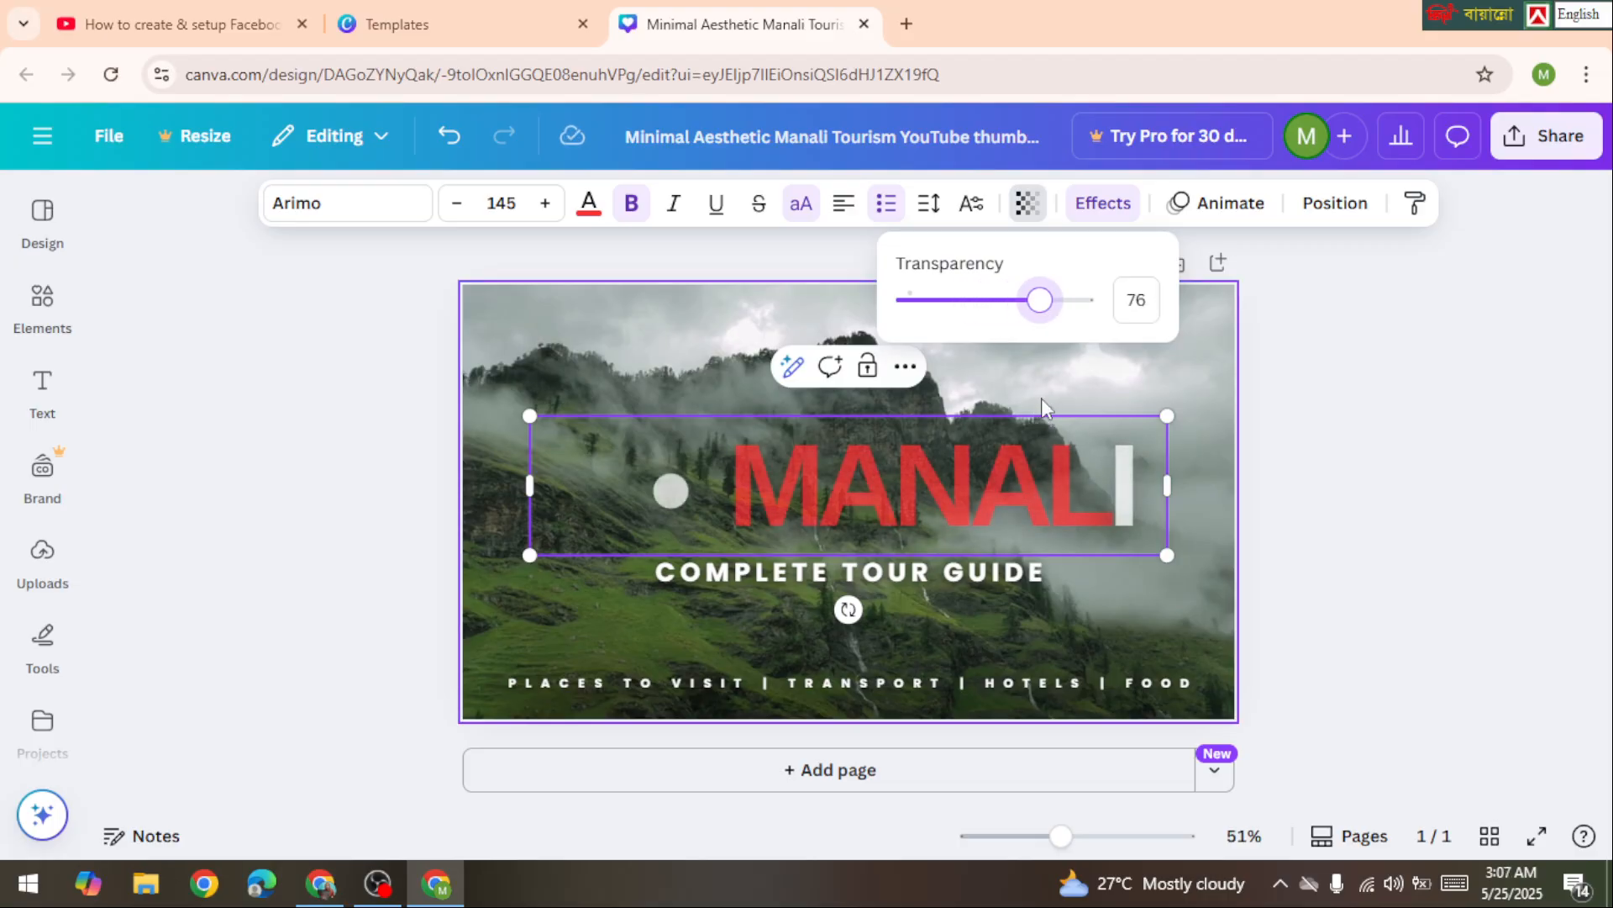
{"action": "left_click", "coordinate": [1354, 393]}
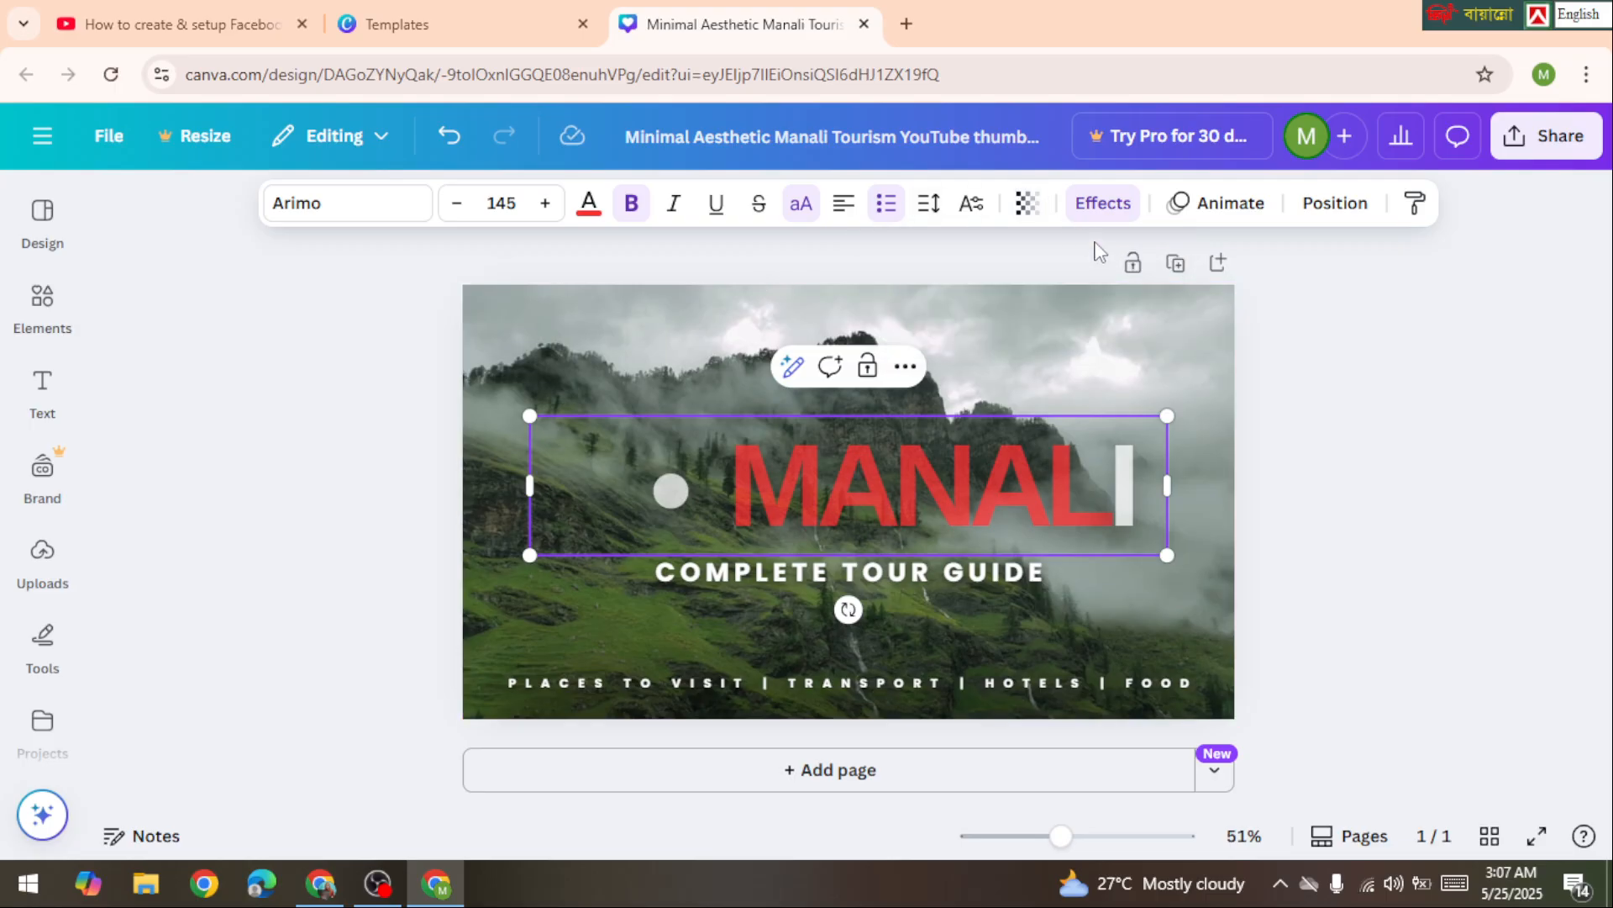
Look through the text effect styles and shape options available for the "MANALI" heading.
{"action": "left_click", "coordinate": [1103, 203]}
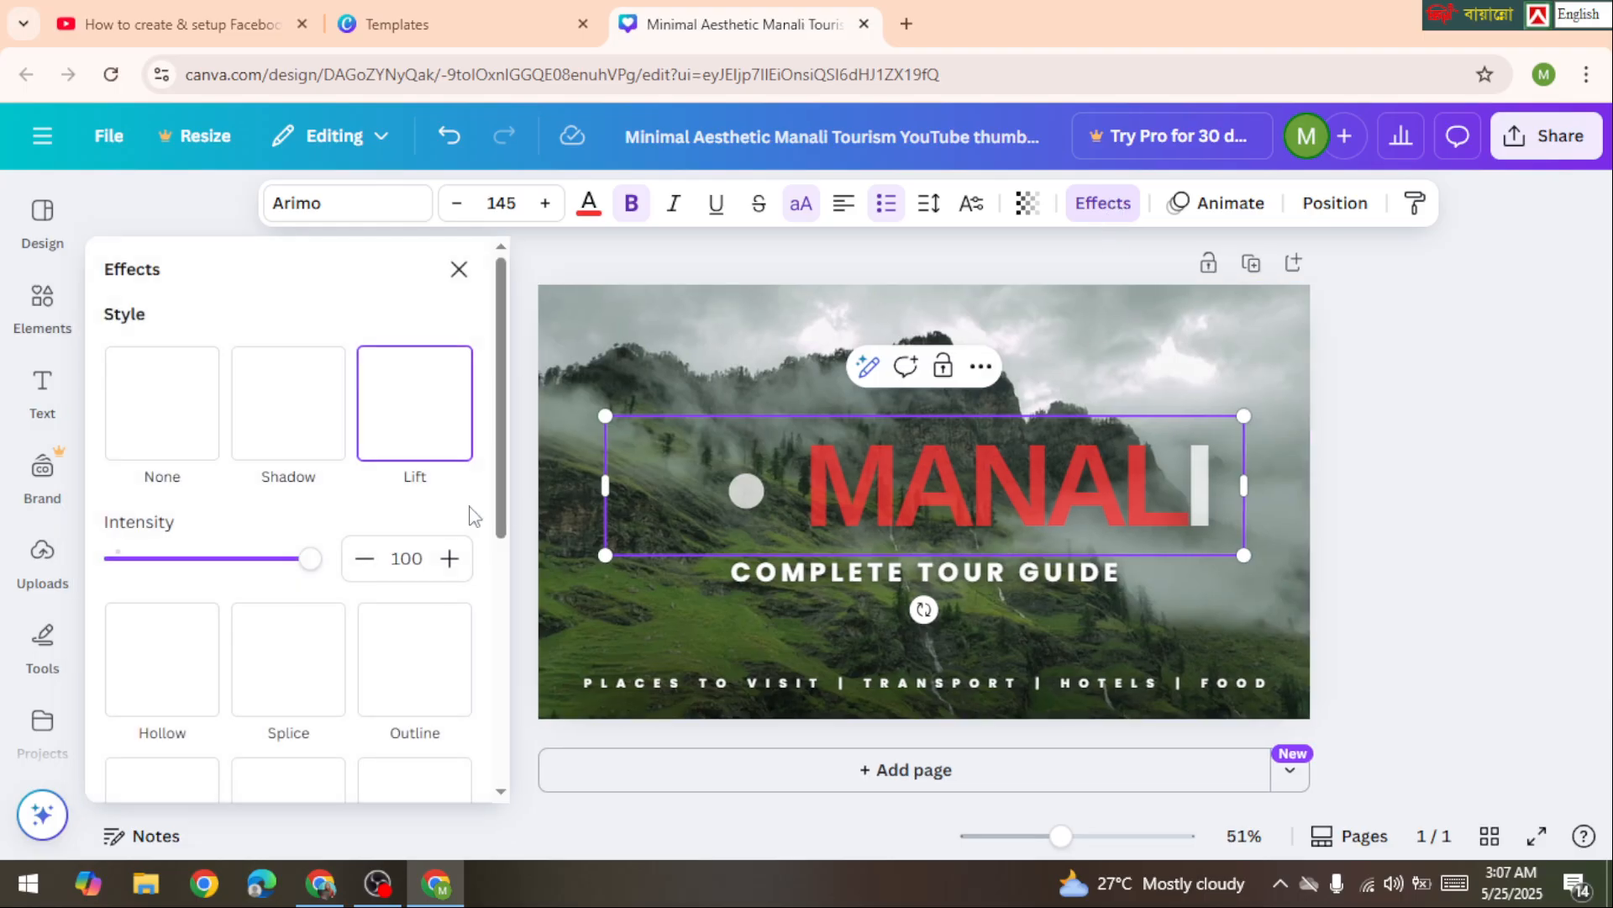
{"action": "scroll", "coordinate": [477, 507], "scroll_direction": "down", "scroll_amount": 6}
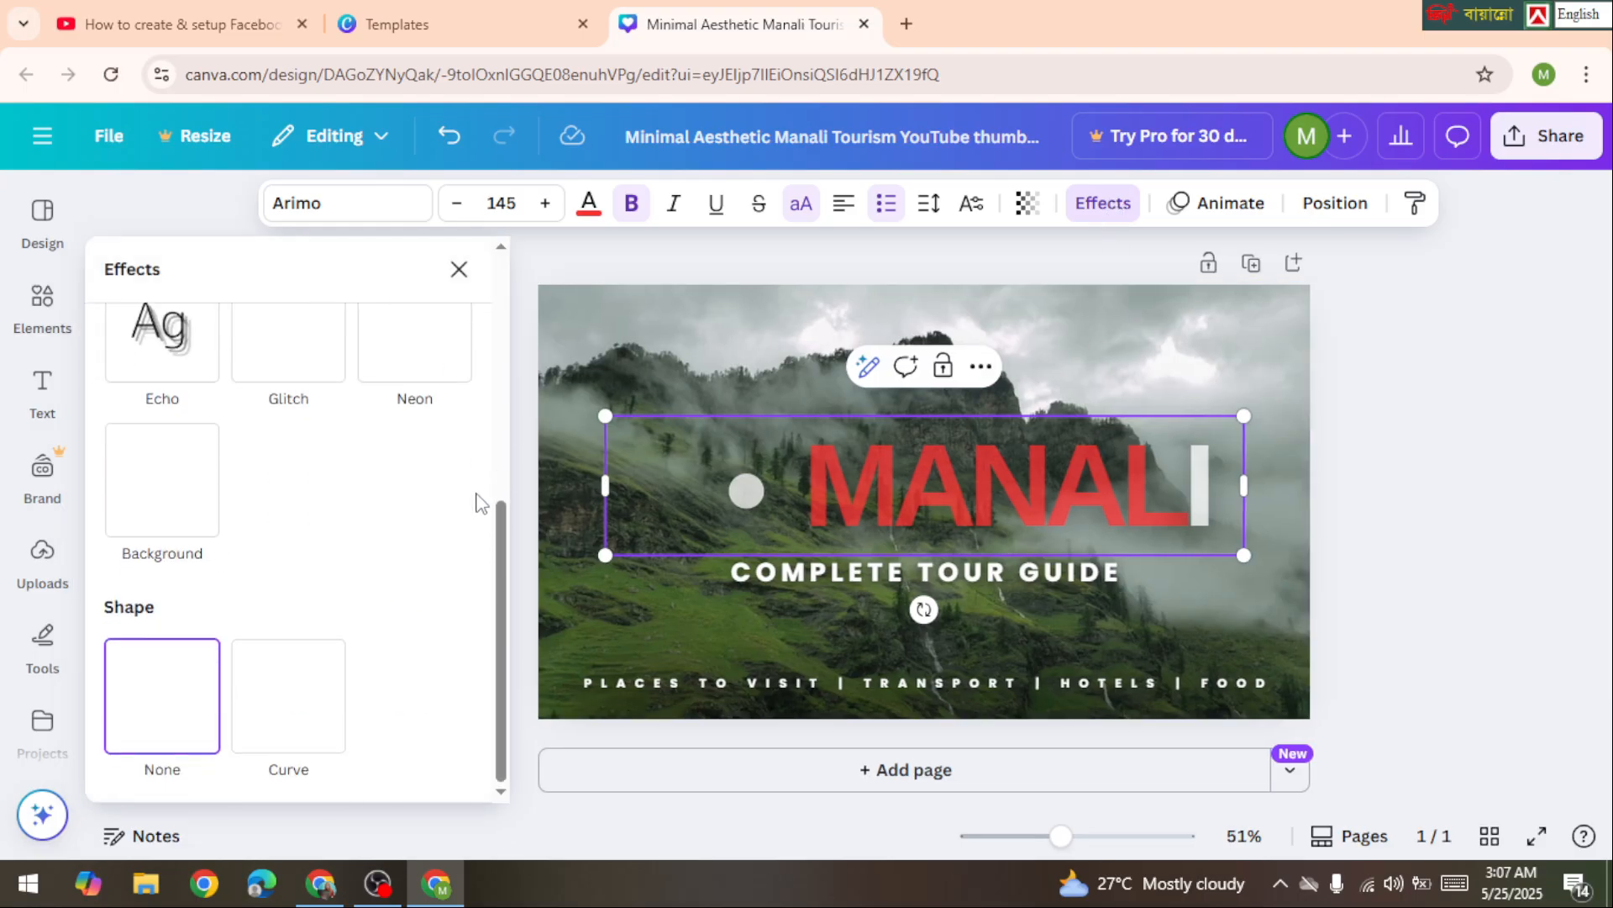
{"action": "scroll", "coordinate": [504, 458], "scroll_direction": "up", "scroll_amount": 3}
{"action": "scroll", "coordinate": [503, 458], "scroll_direction": "up", "scroll_amount": 2}
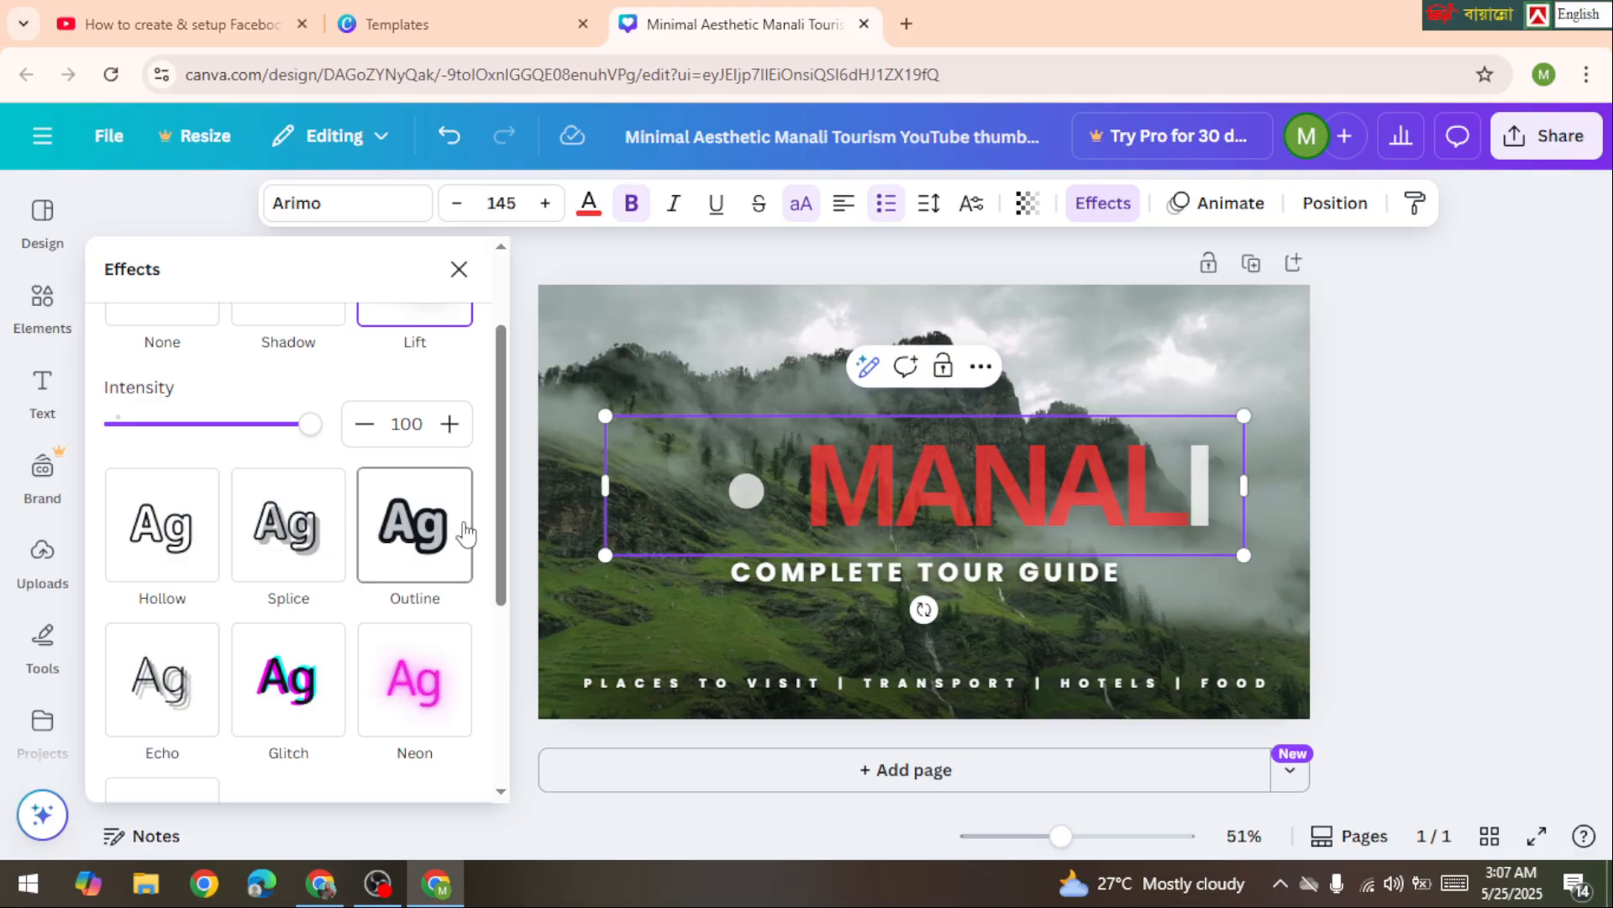
{"action": "scroll", "coordinate": [462, 529], "scroll_direction": "down", "scroll_amount": 3}
{"action": "scroll", "coordinate": [467, 535], "scroll_direction": "down", "scroll_amount": 1}
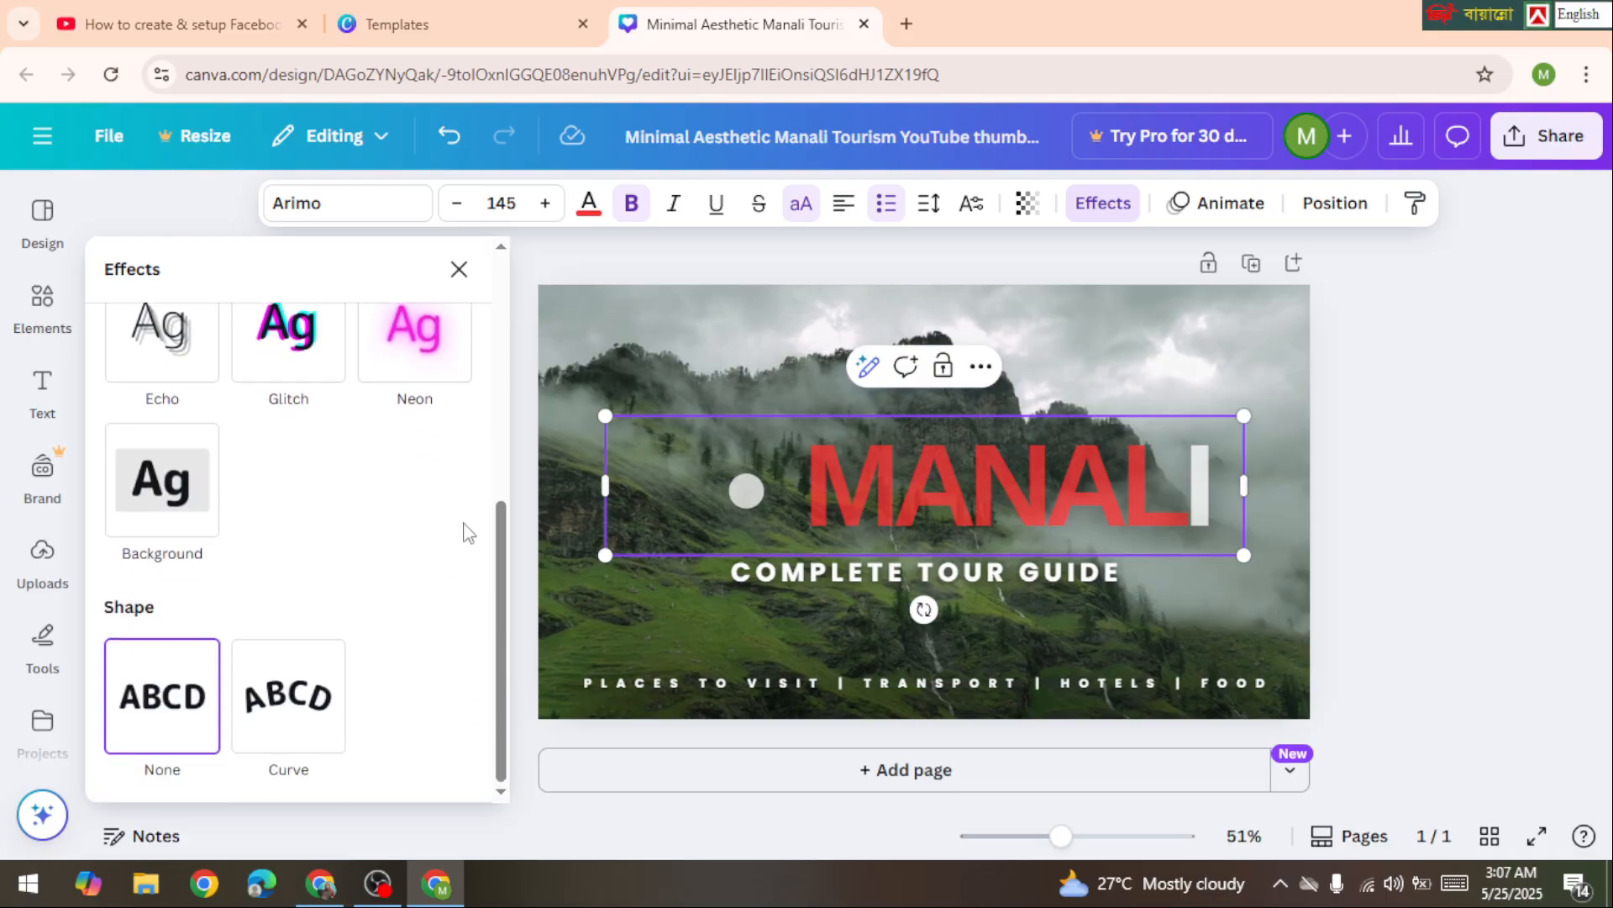
{"action": "scroll", "coordinate": [463, 531], "scroll_direction": "up", "scroll_amount": 5}
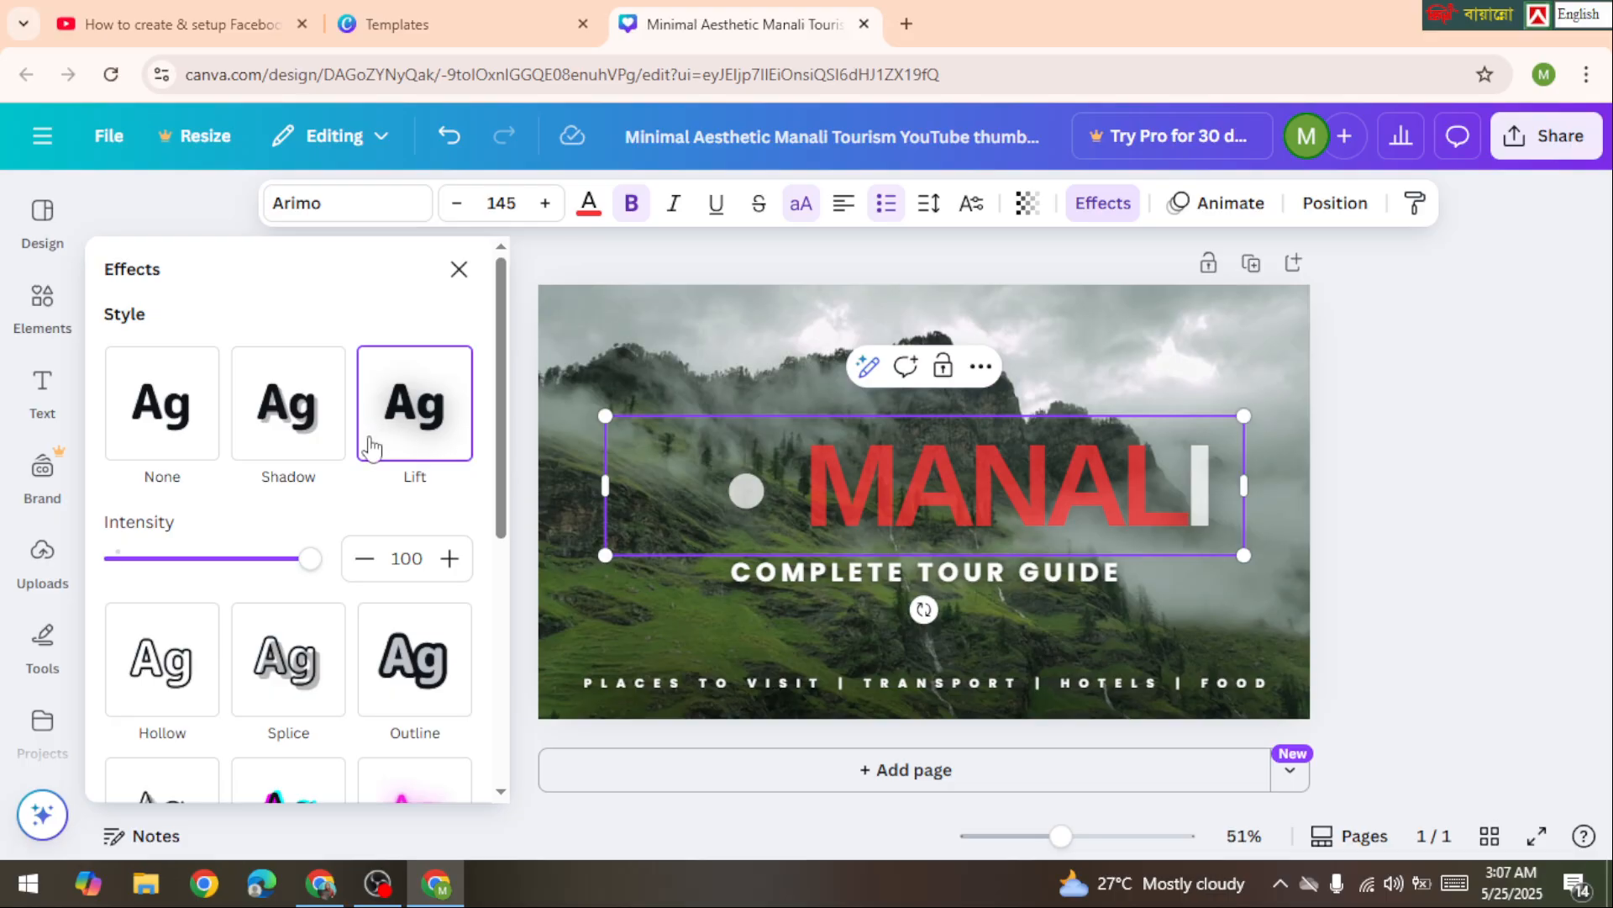
{"action": "scroll", "coordinate": [495, 504], "scroll_direction": "down", "scroll_amount": 5}
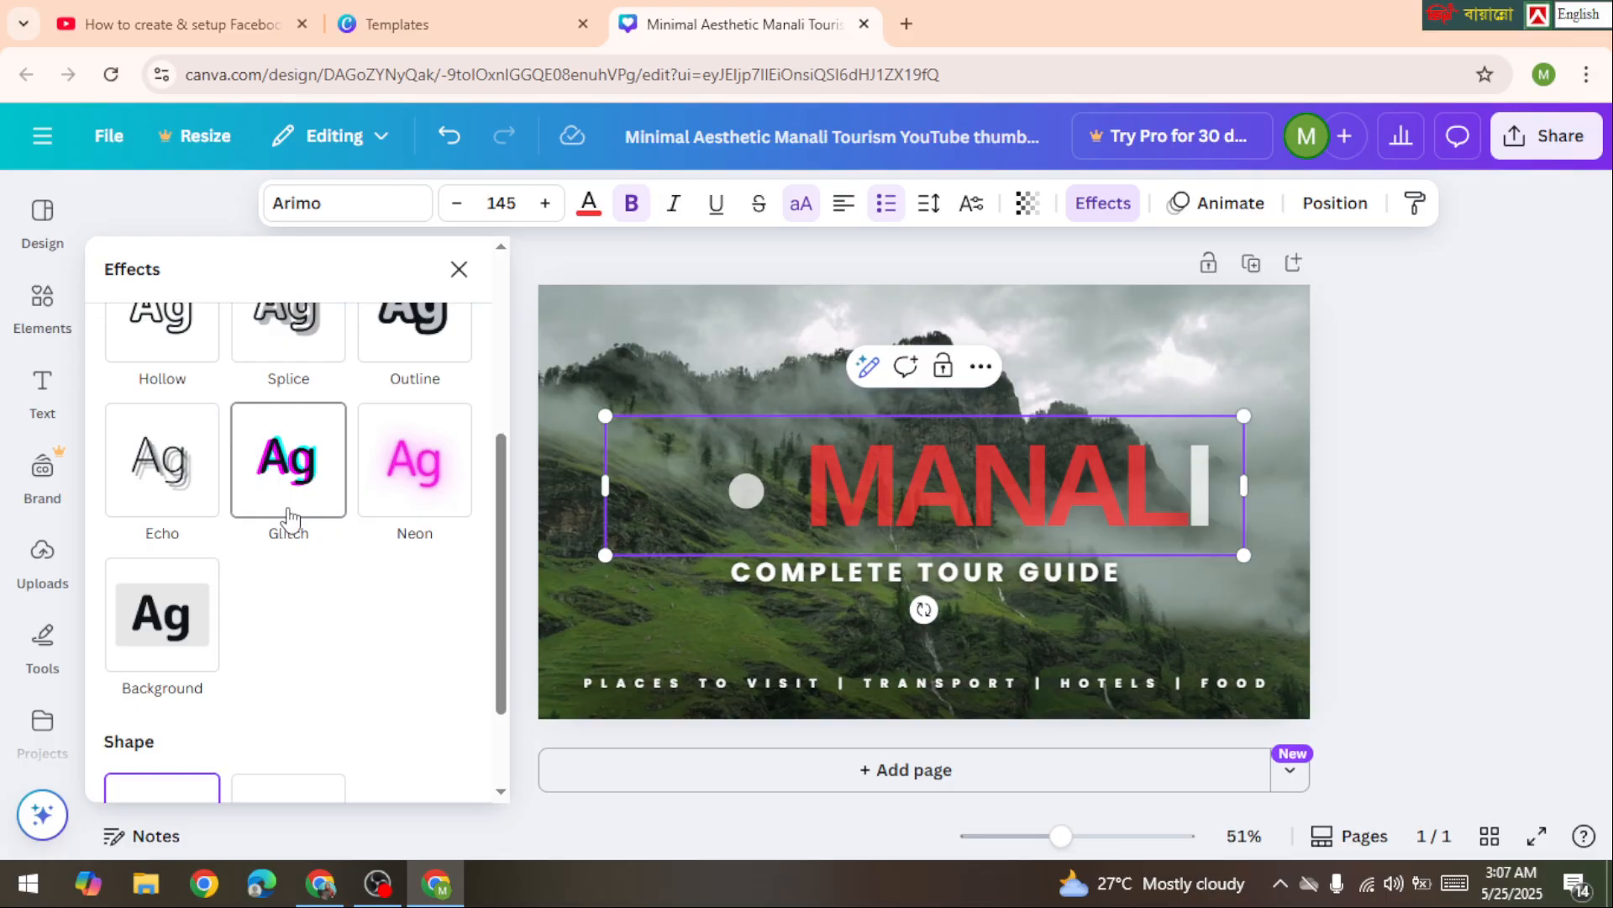
{"action": "scroll", "coordinate": [410, 577], "scroll_direction": "down", "scroll_amount": 2}
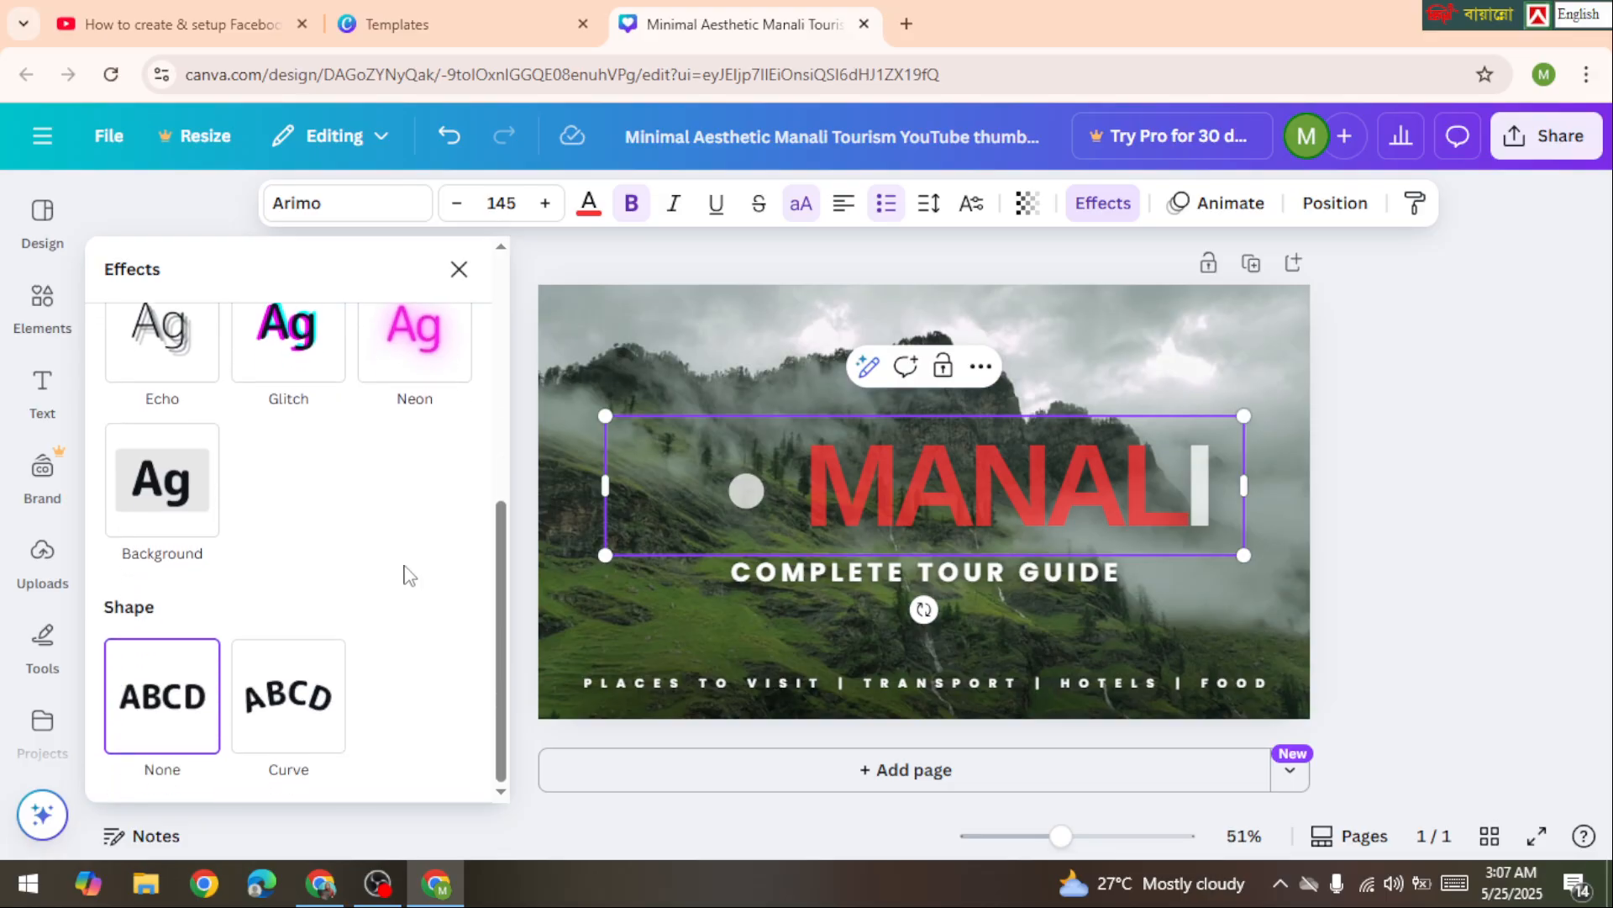
Apply the Curve shape to the "MANALI" heading, try the Glitch style, and set the style to Neon.
{"action": "left_click", "coordinate": [284, 723]}
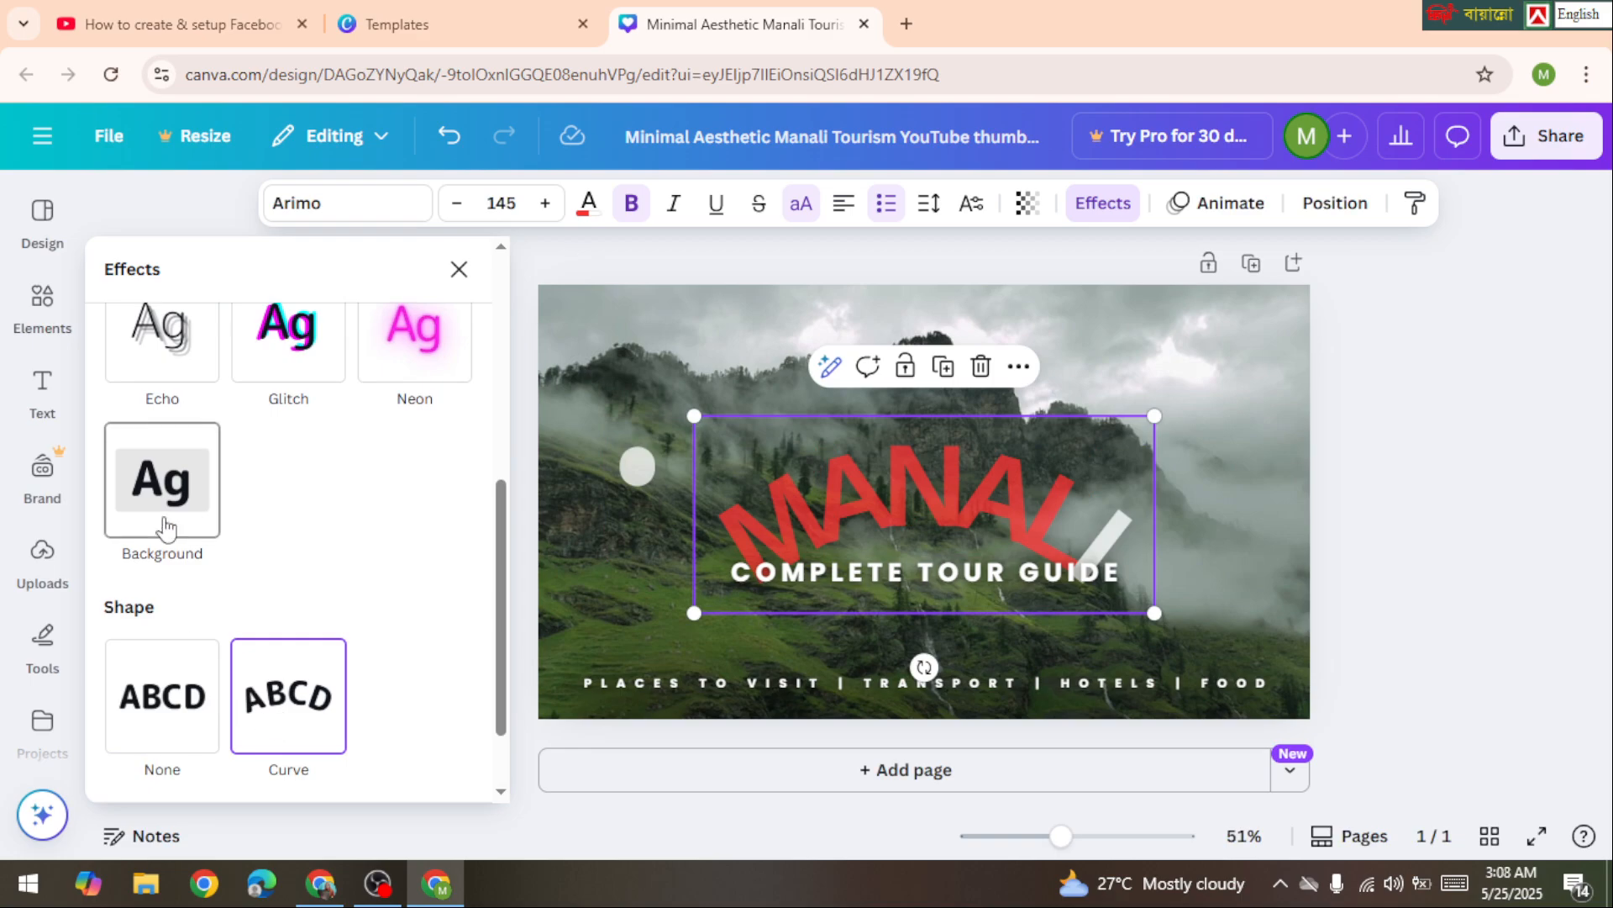
{"action": "left_click", "coordinate": [165, 529]}
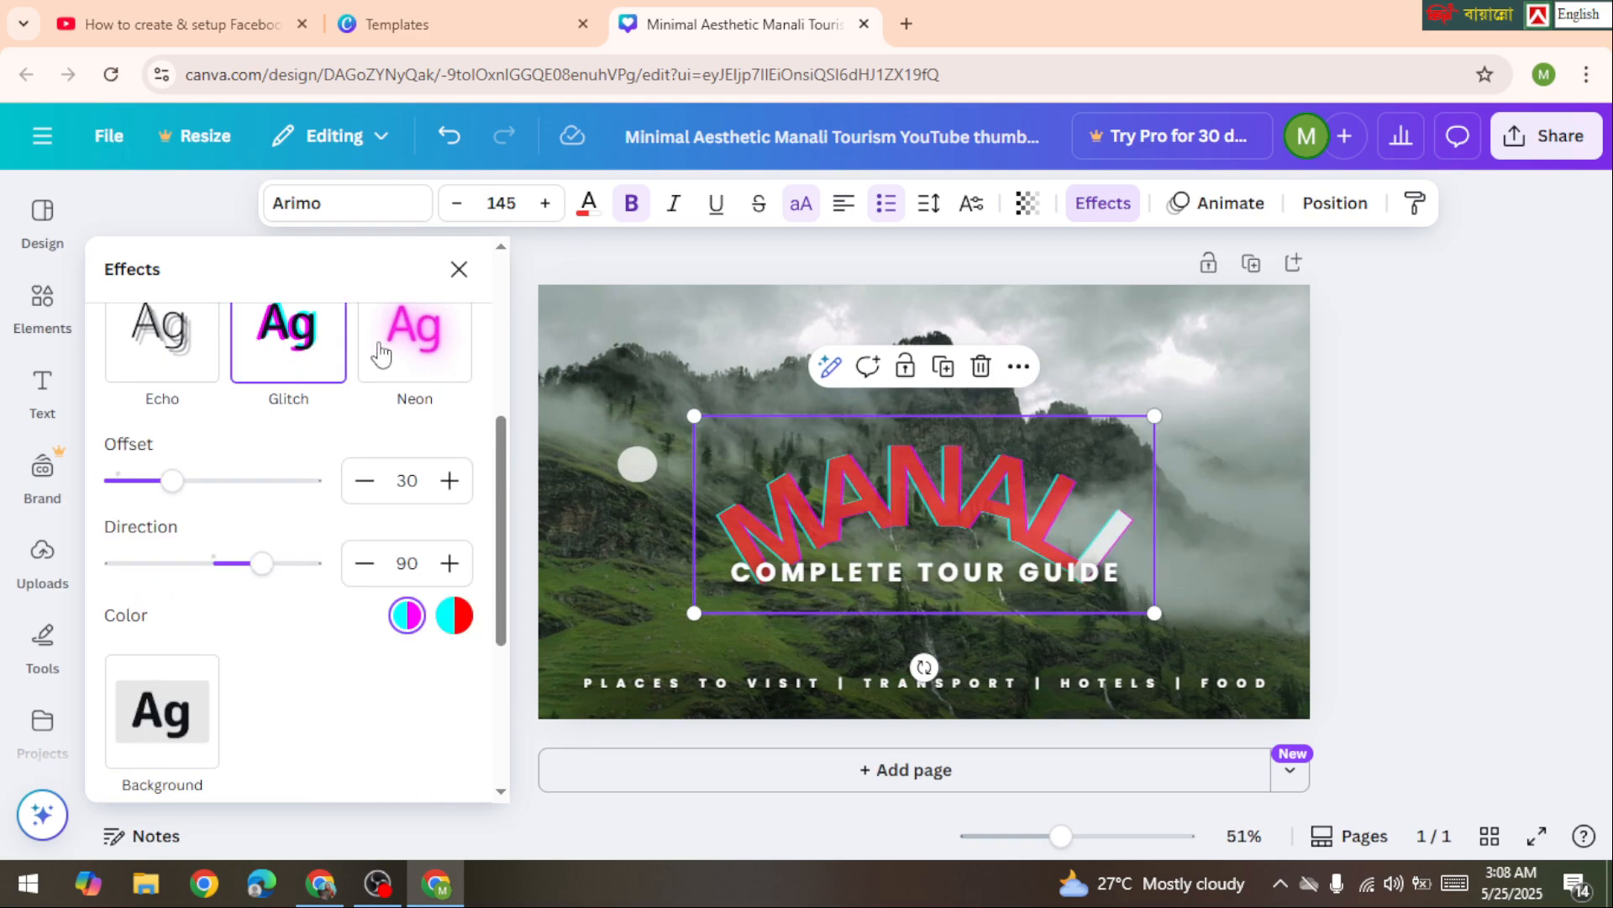
{"action": "left_click", "coordinate": [398, 345]}
{"action": "scroll", "coordinate": [435, 398], "scroll_direction": "up", "scroll_amount": 5}
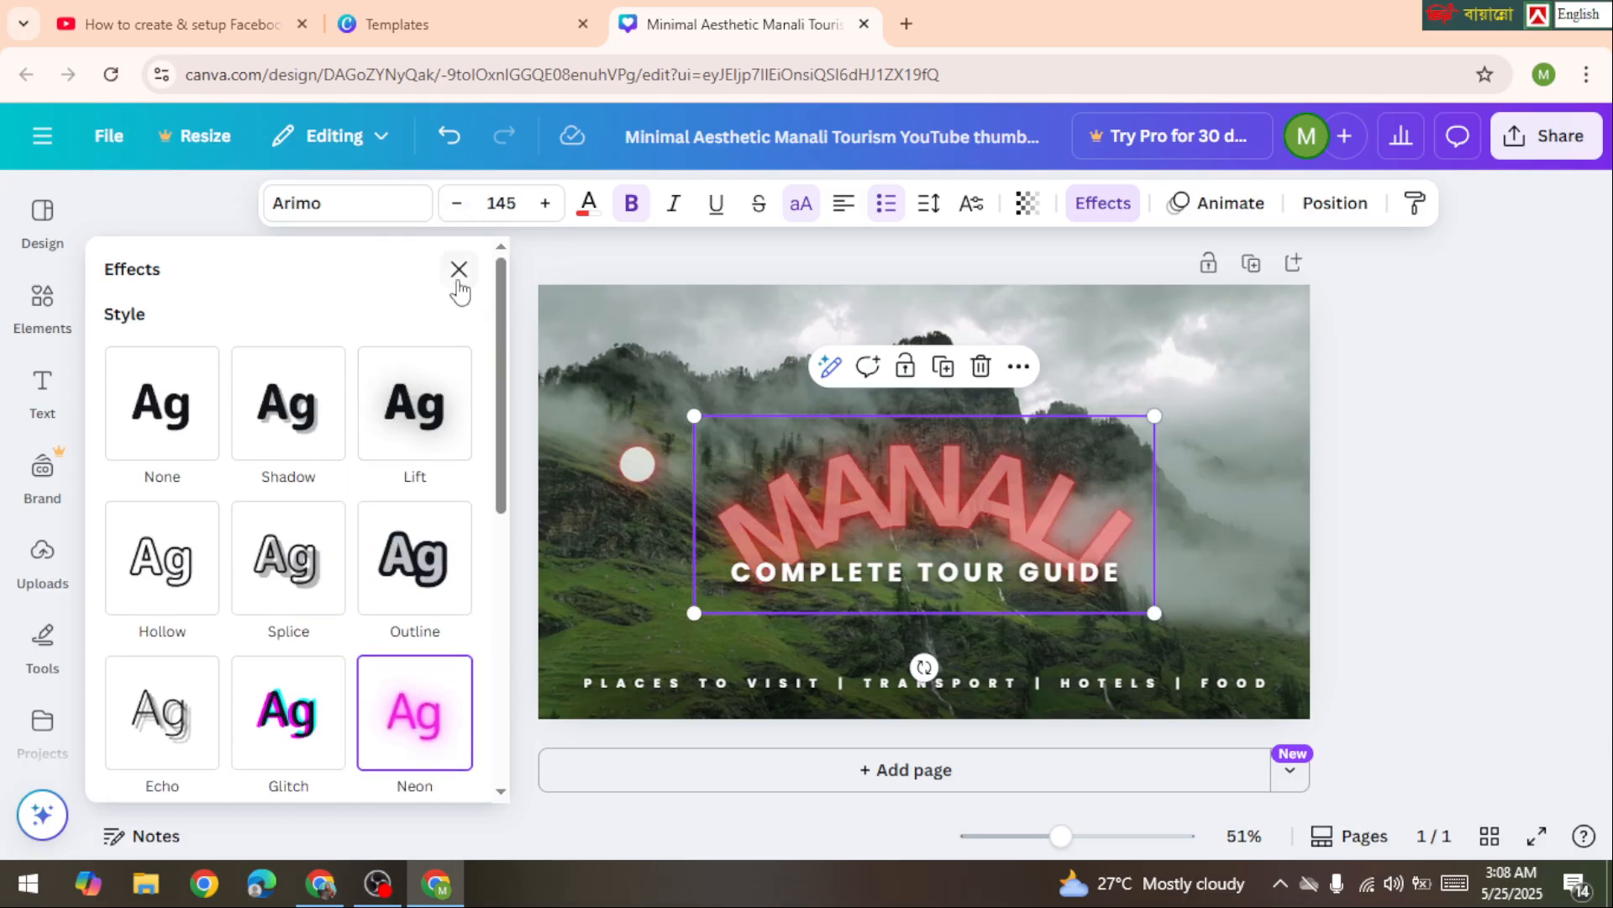
{"action": "left_click", "coordinate": [459, 270]}
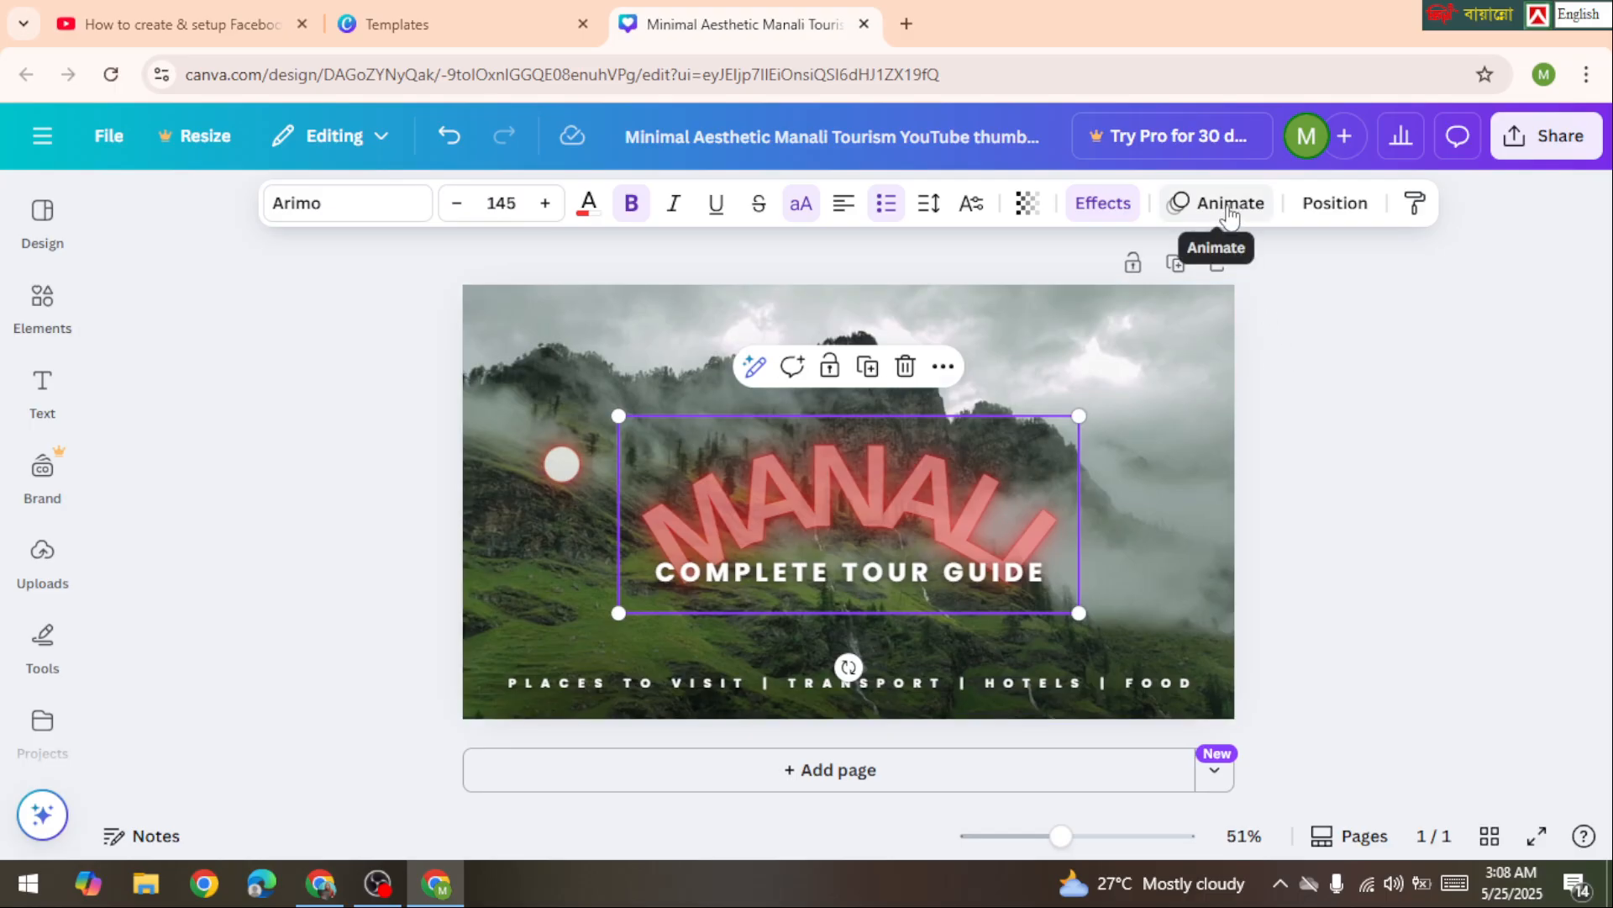
Apply the Shift text animation to the "MANALI" heading and look over its settings.
{"action": "left_click", "coordinate": [1240, 204]}
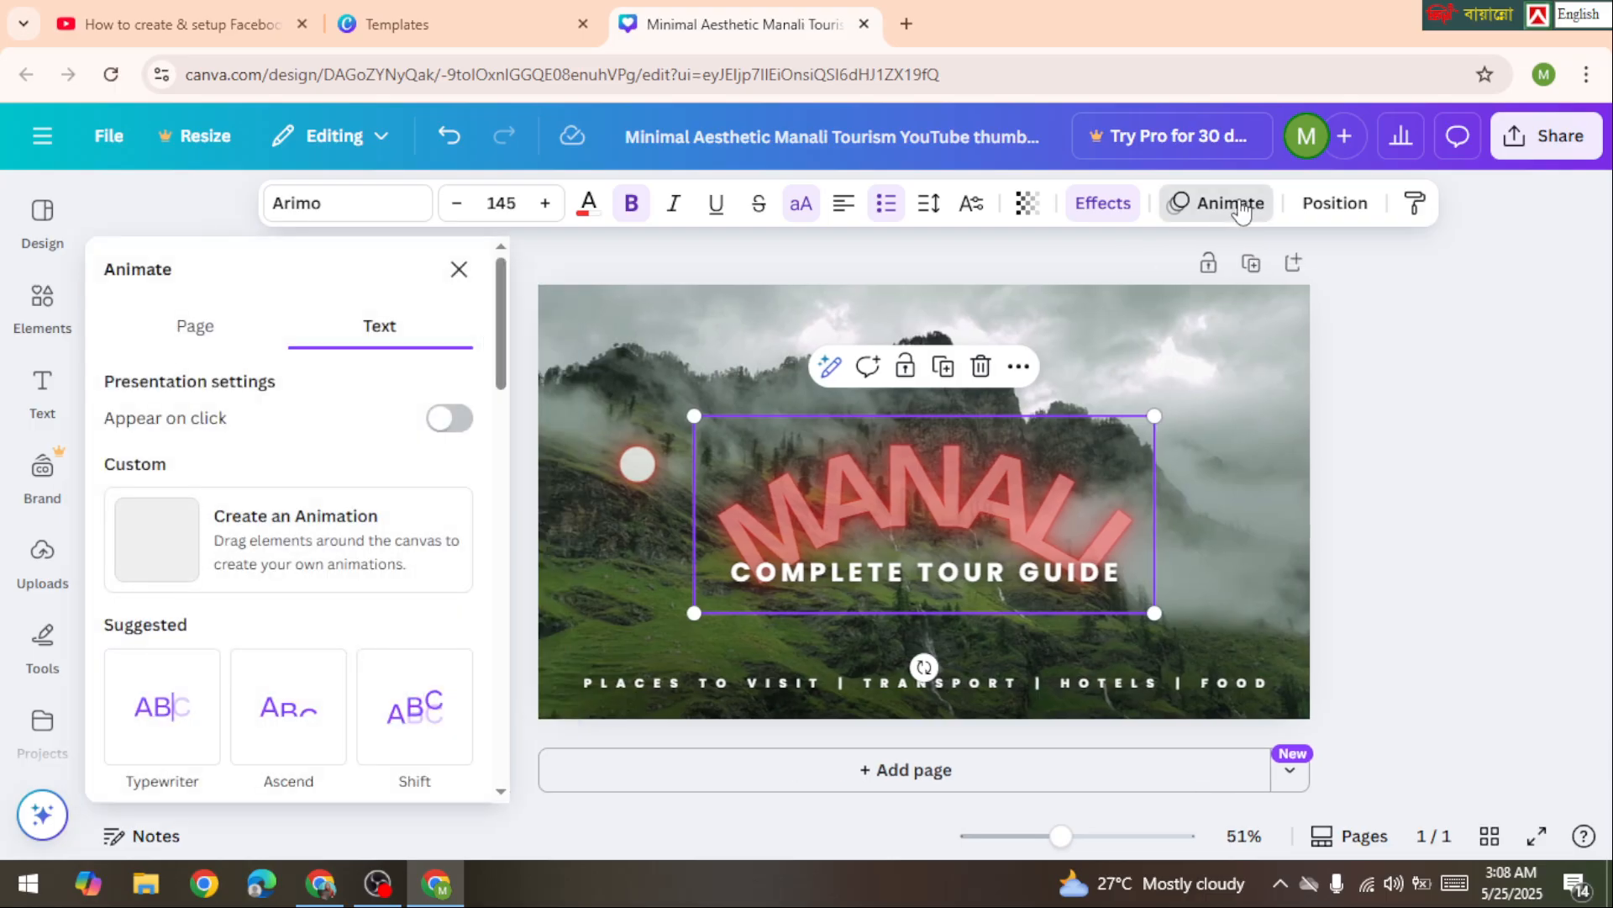
{"action": "scroll", "coordinate": [418, 590], "scroll_direction": "down", "scroll_amount": 2}
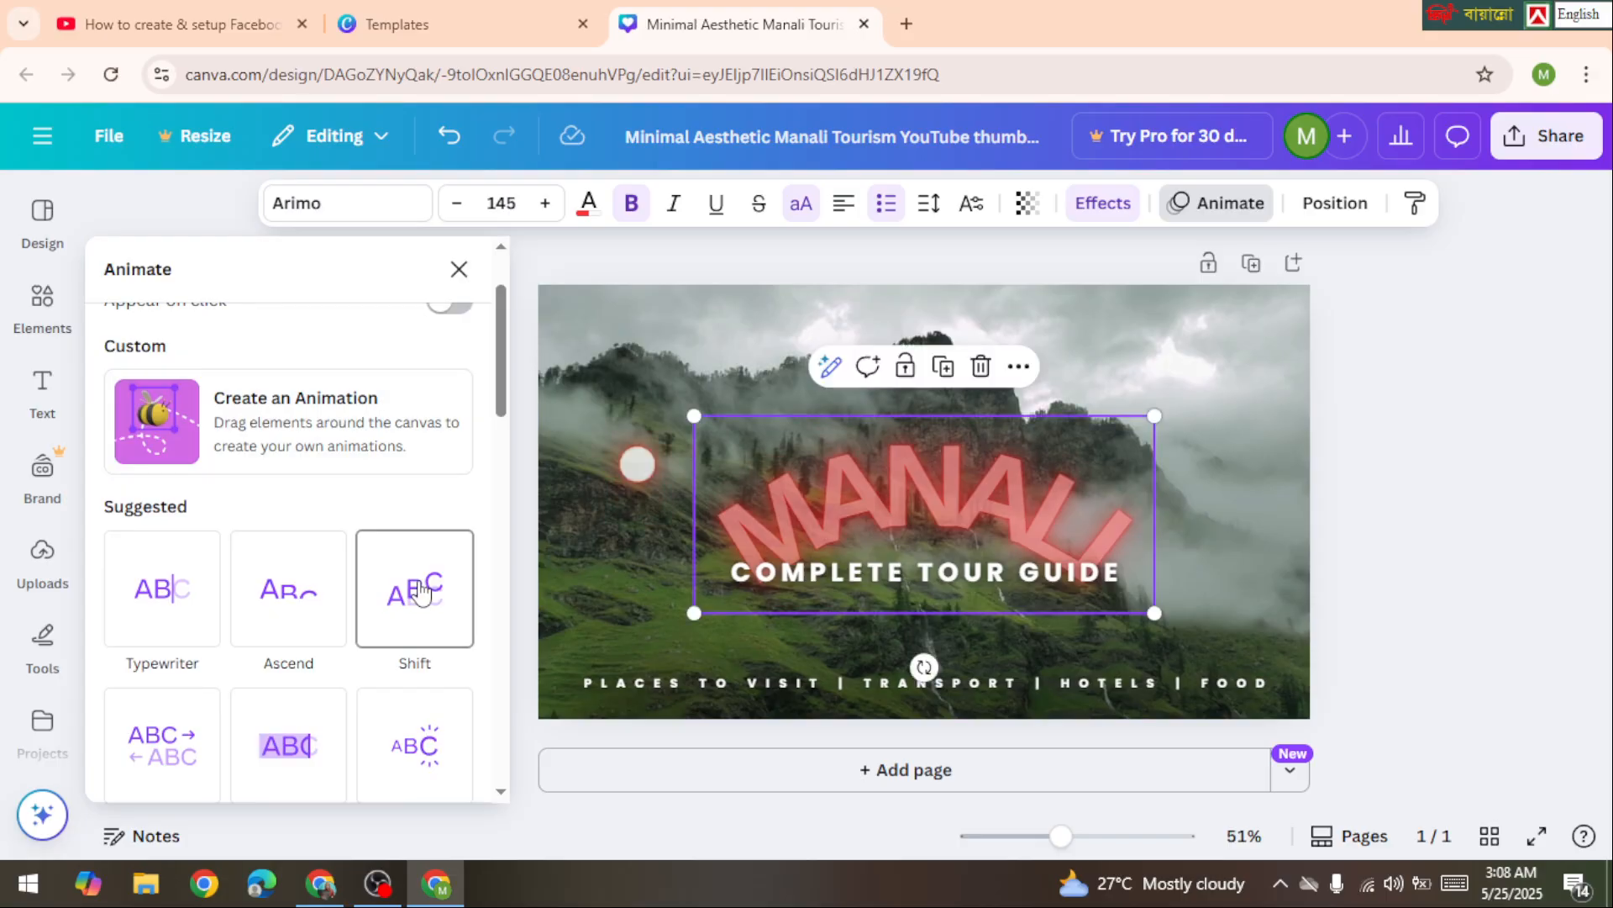
{"action": "left_click", "coordinate": [420, 591]}
{"action": "scroll", "coordinate": [420, 592], "scroll_direction": "down", "scroll_amount": 3}
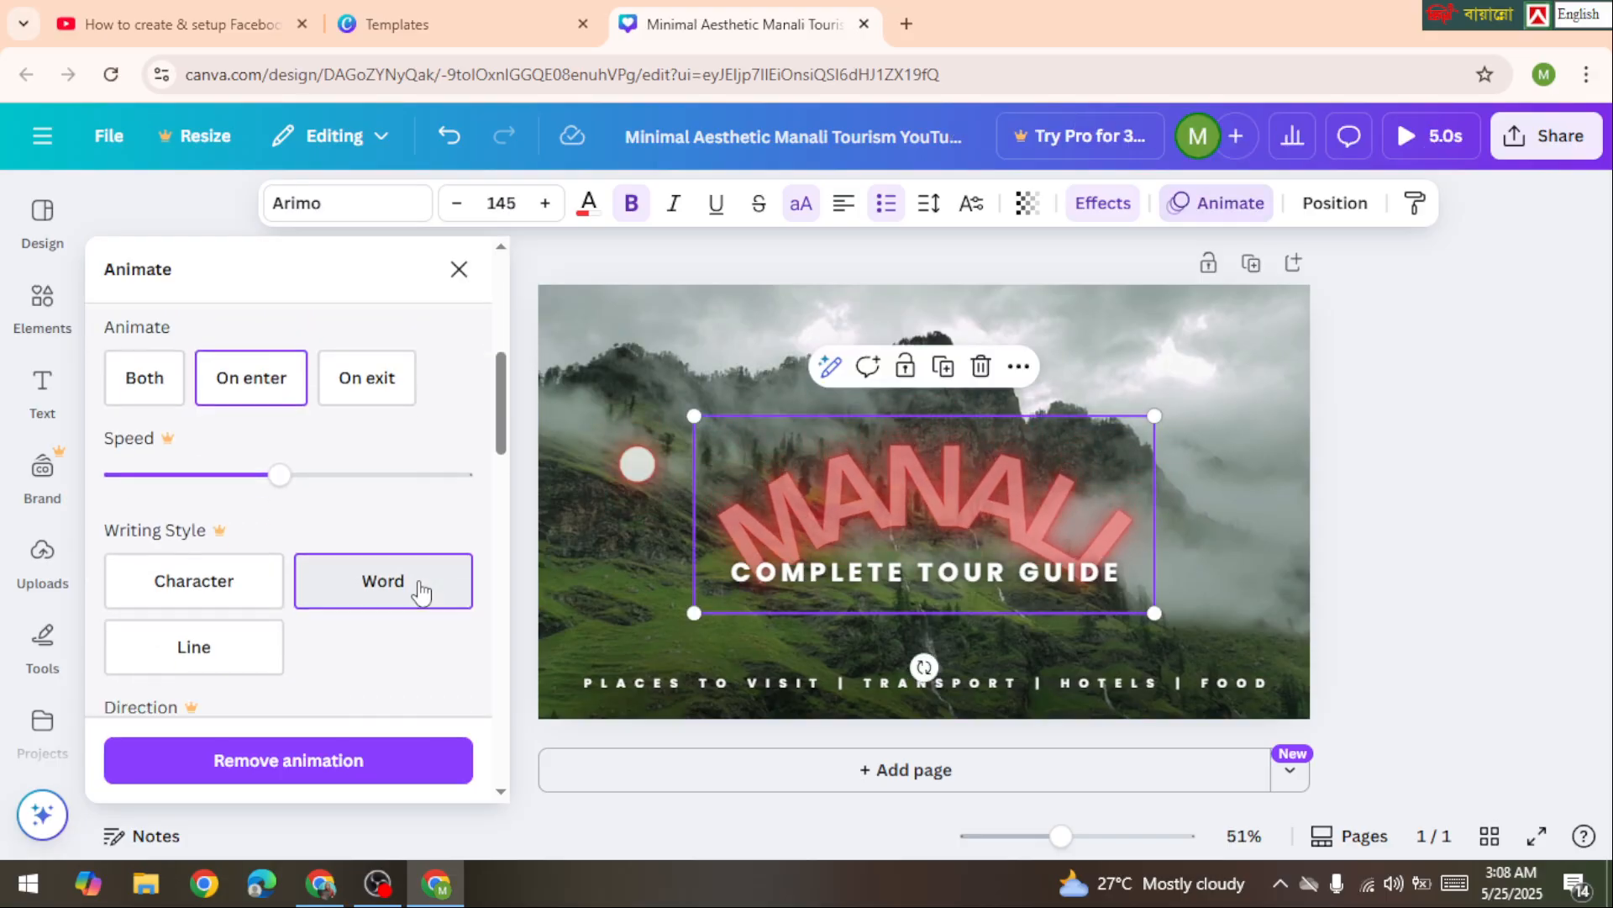
{"action": "scroll", "coordinate": [420, 591], "scroll_direction": "up", "scroll_amount": 3}
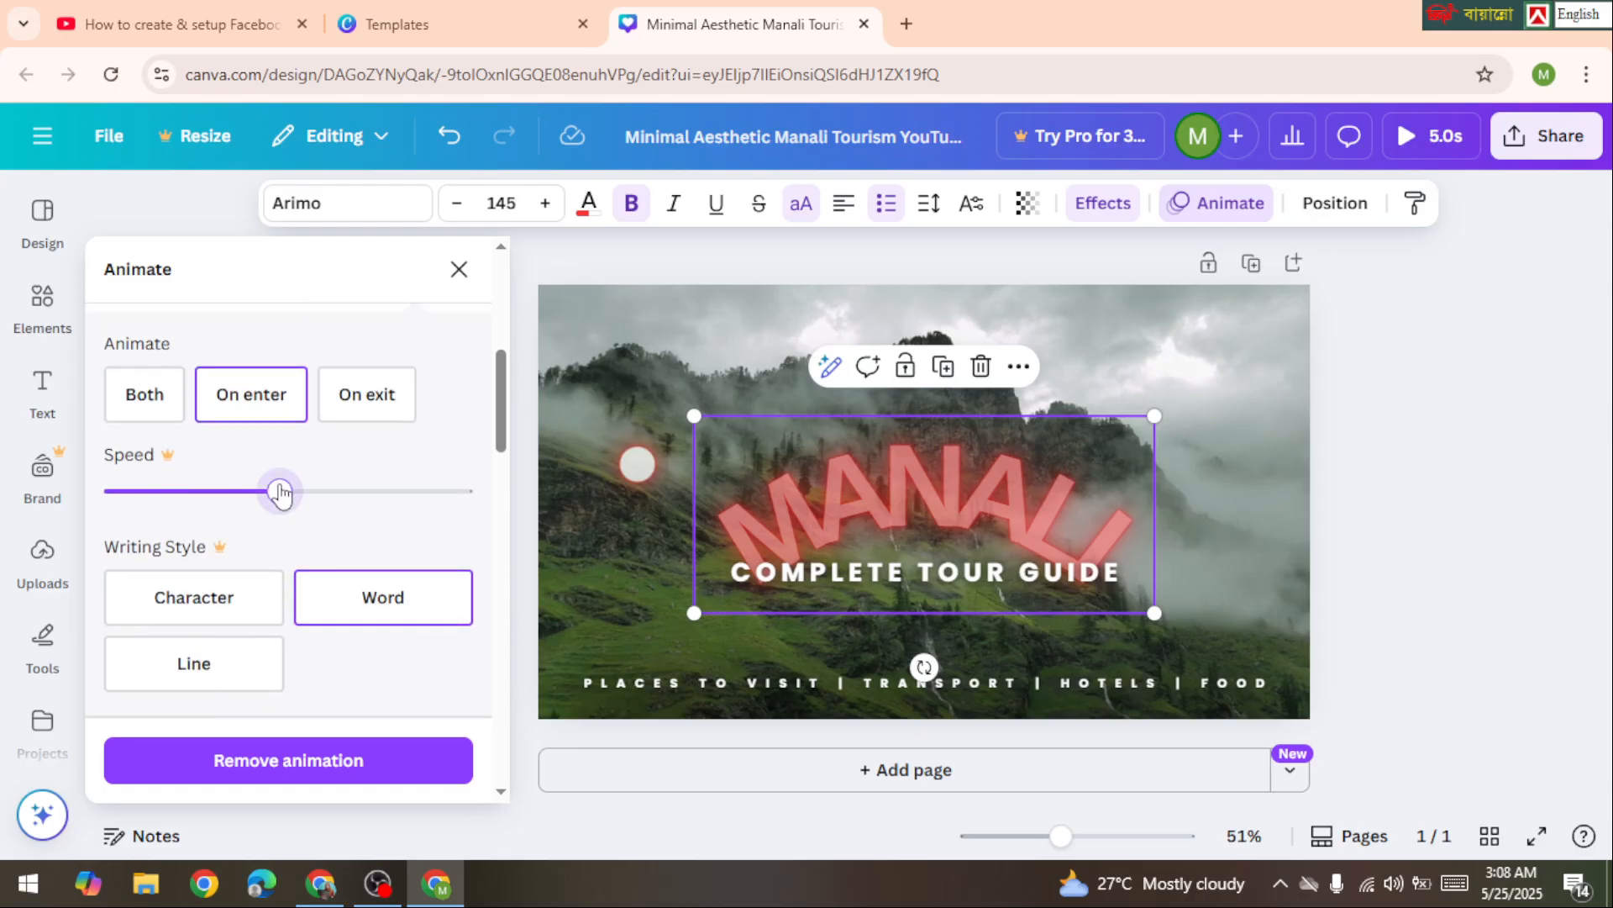
Try to adjust the Shift animation's speed, dismiss the Canva Pro trial offer, and view the writing style and direction options.
{"action": "left_click", "coordinate": [280, 491]}
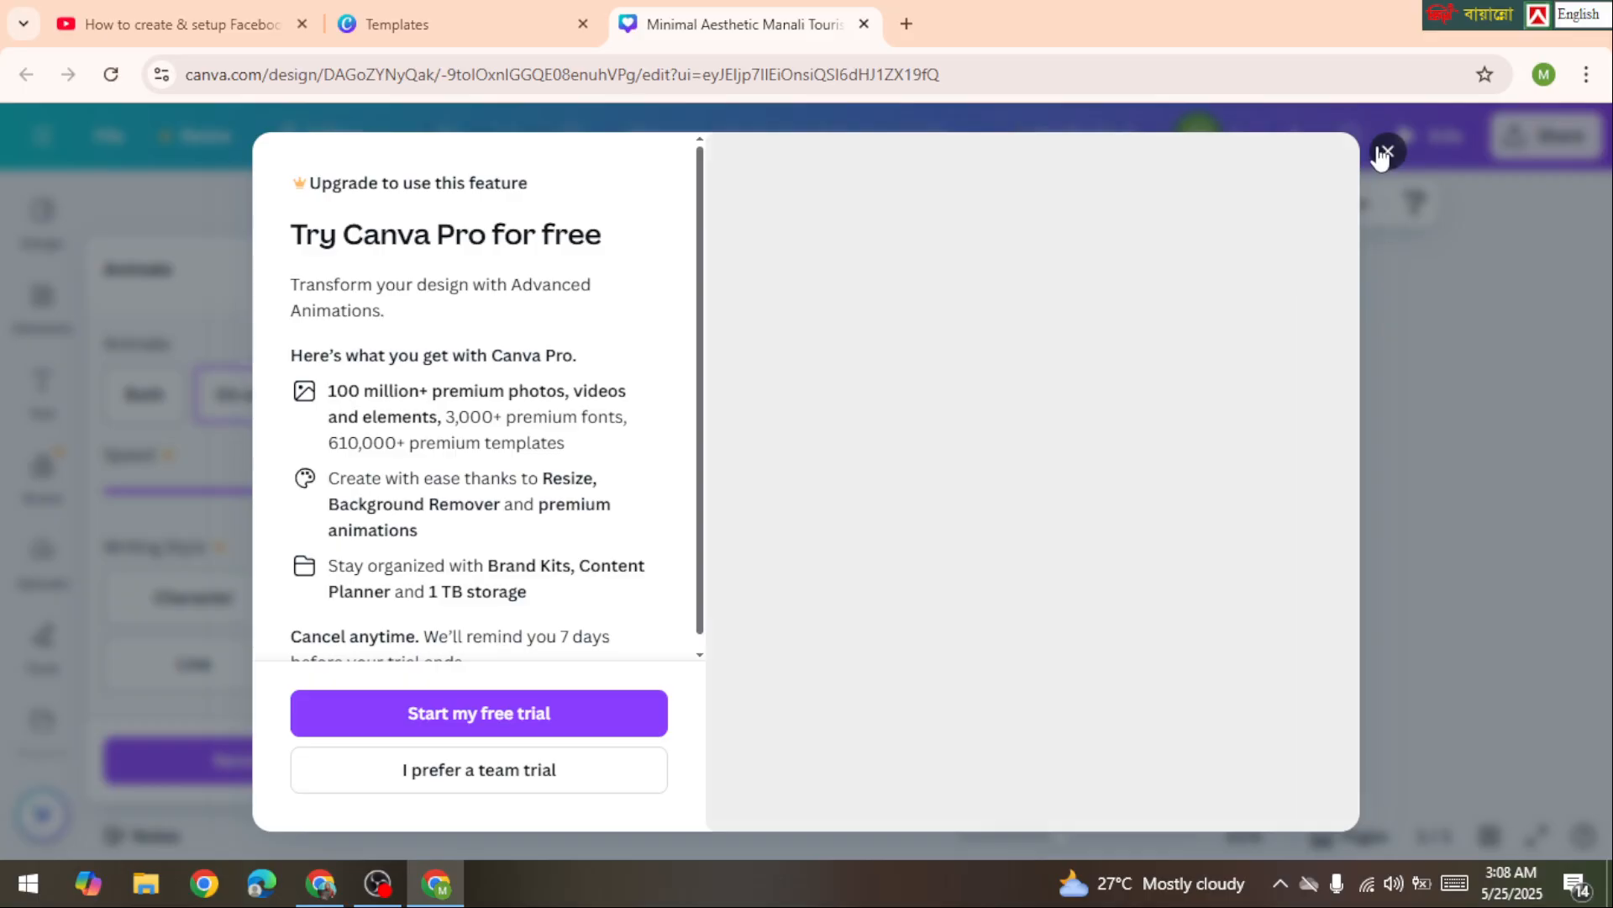
{"action": "left_click", "coordinate": [1382, 154]}
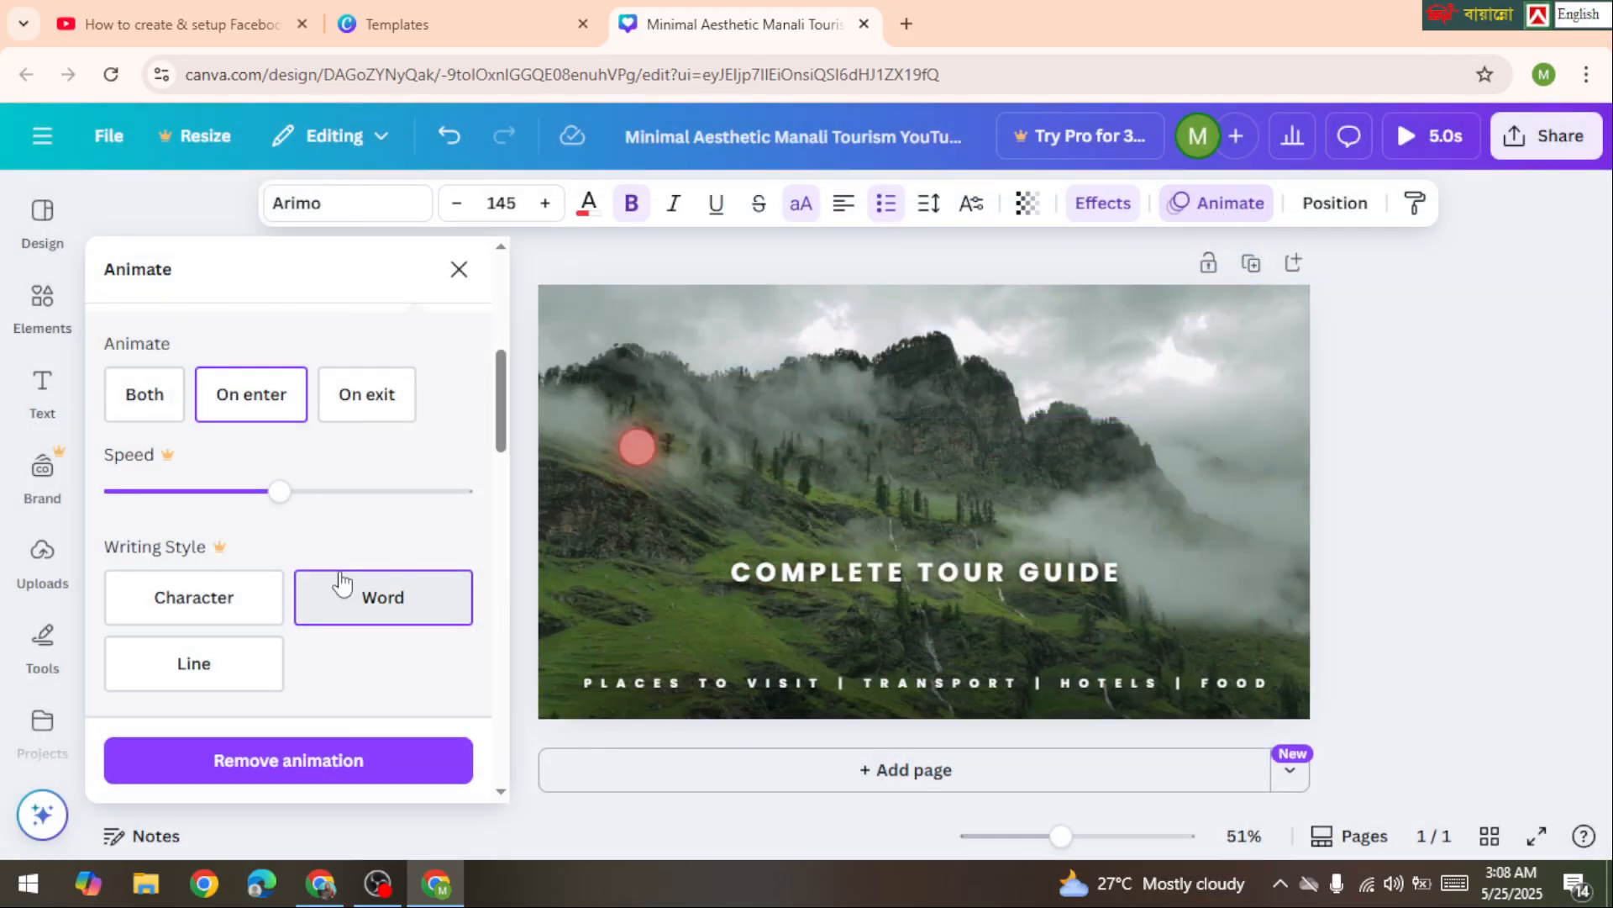
{"action": "scroll", "coordinate": [348, 561], "scroll_direction": "down", "scroll_amount": 1}
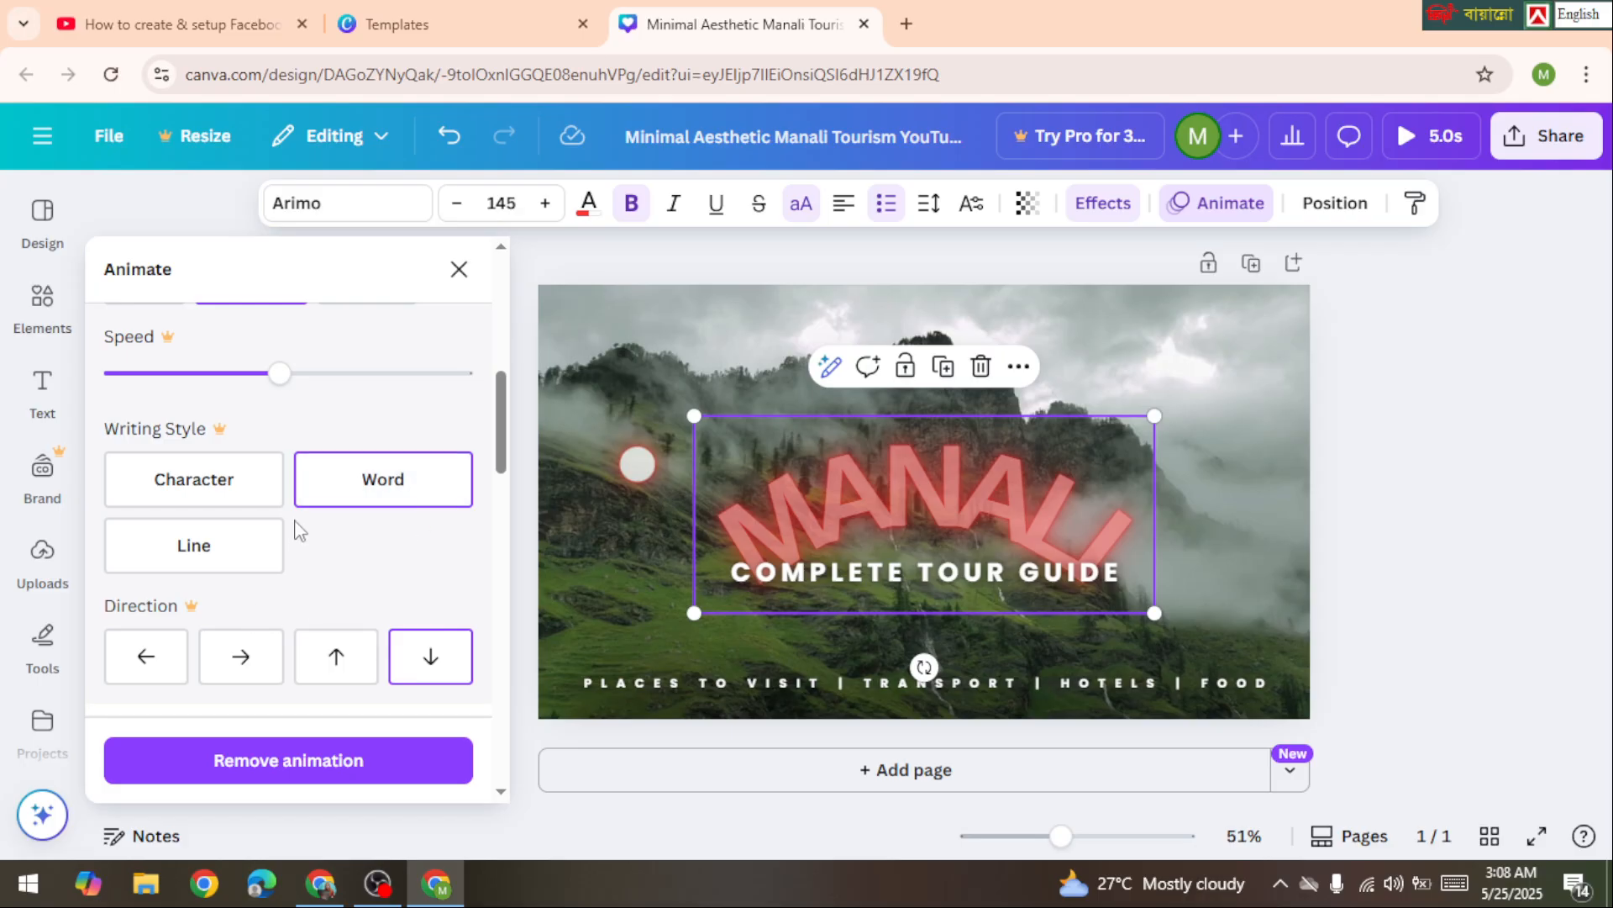
Try the Merge and Roll text animations on the "MANALI" heading.
{"action": "scroll", "coordinate": [252, 538], "scroll_direction": "down", "scroll_amount": 1}
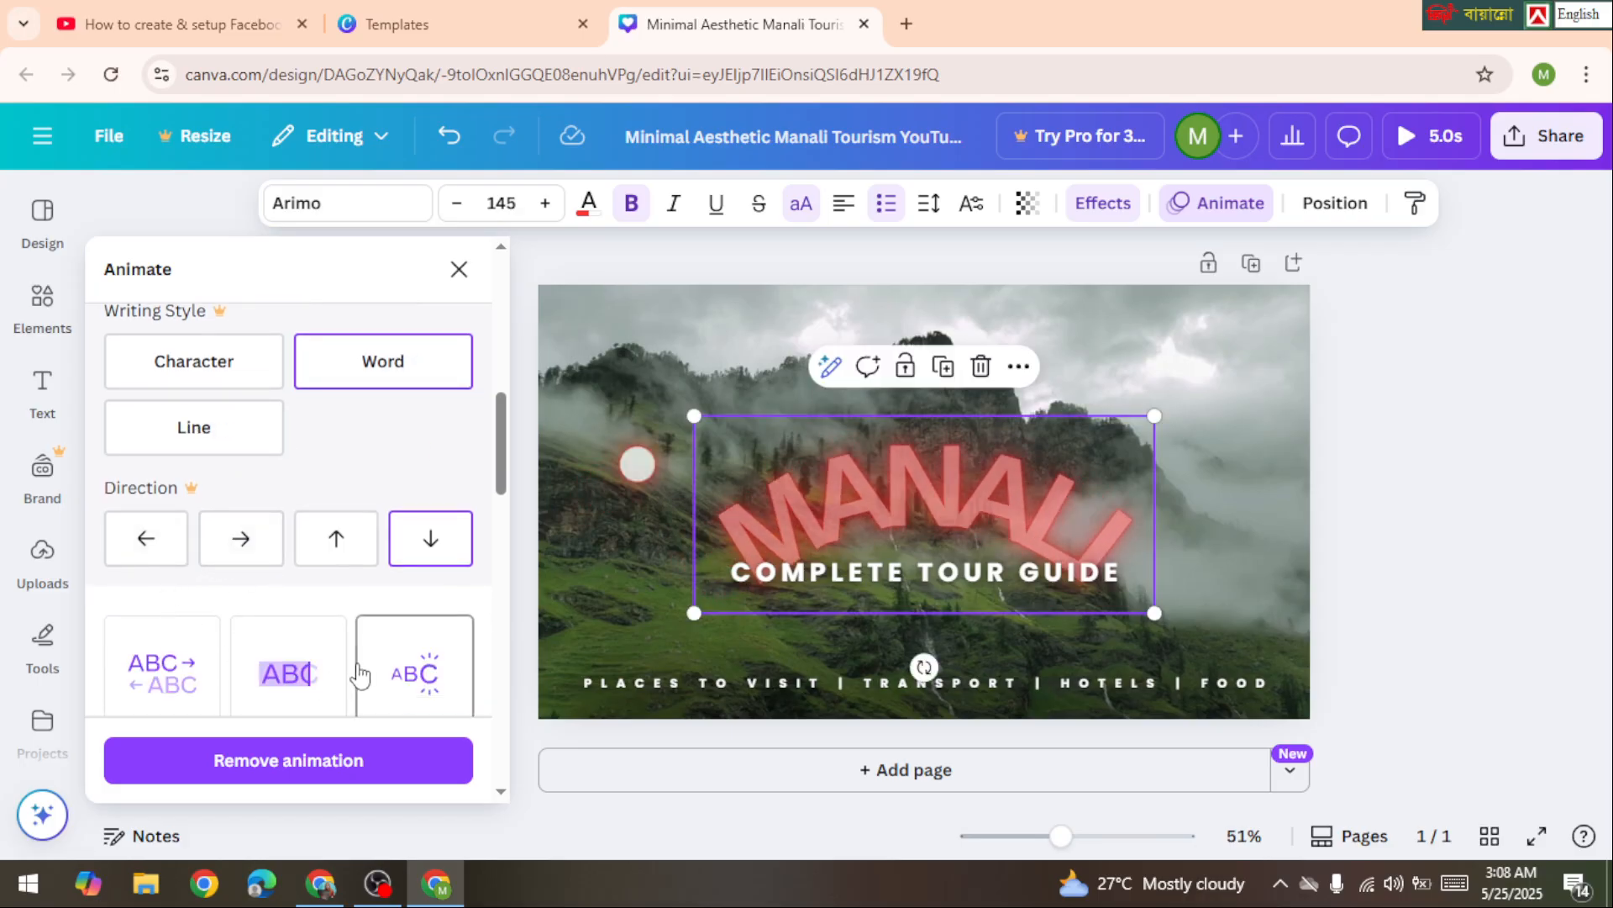
{"action": "left_click", "coordinate": [168, 674]}
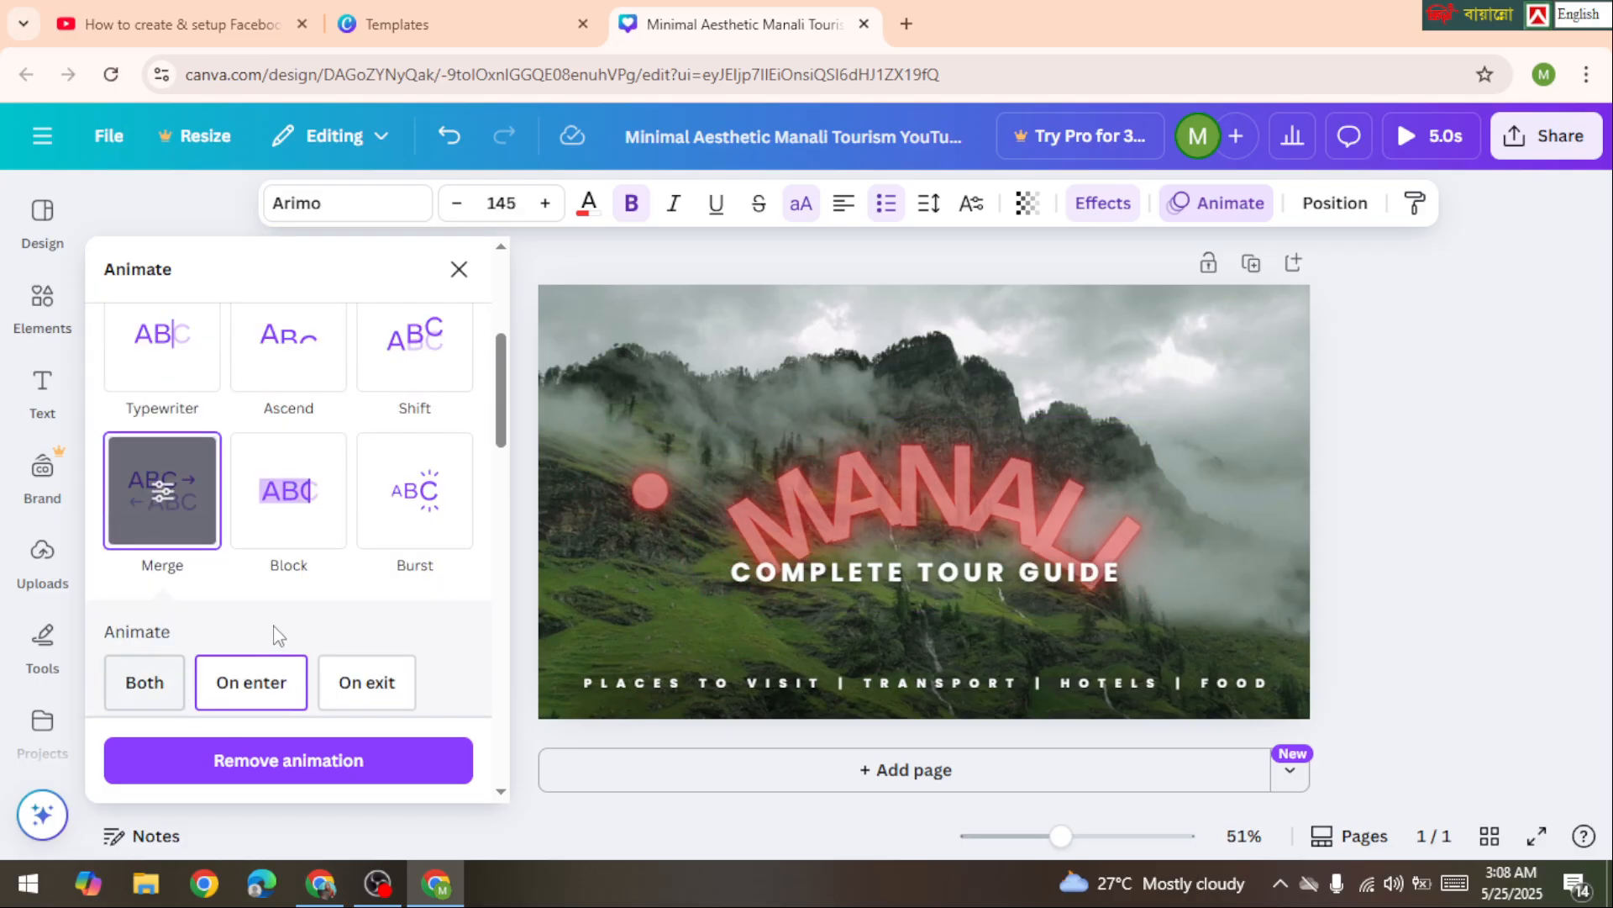
{"action": "scroll", "coordinate": [331, 630], "scroll_direction": "down", "scroll_amount": 3}
{"action": "left_click", "coordinate": [272, 578]}
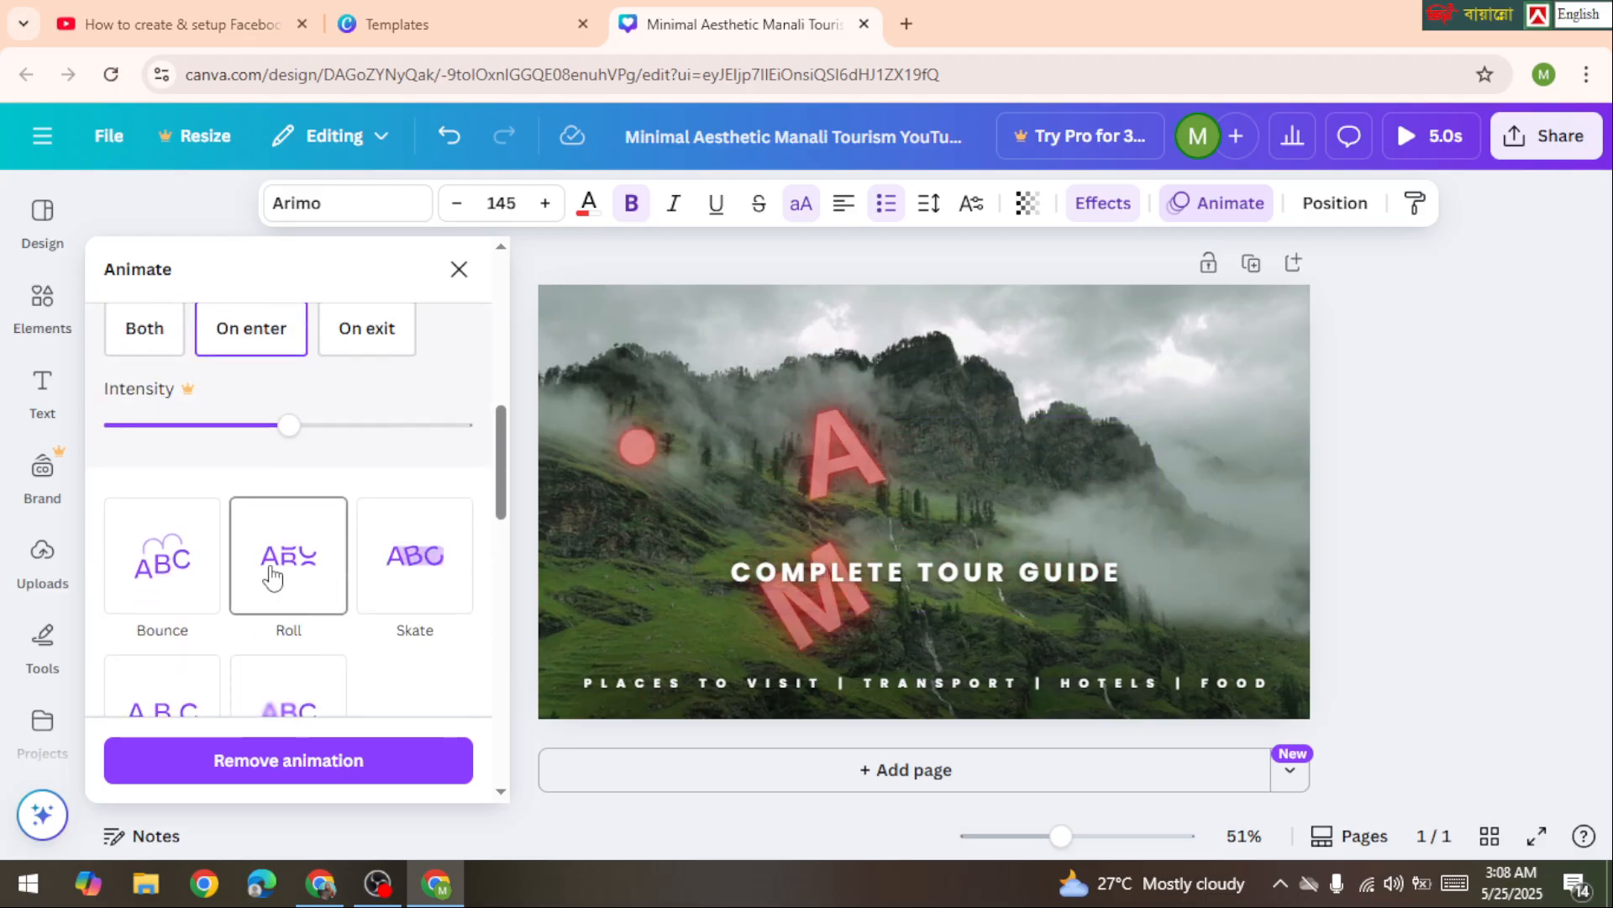
{"action": "scroll", "coordinate": [381, 597], "scroll_direction": "down", "scroll_amount": 5}
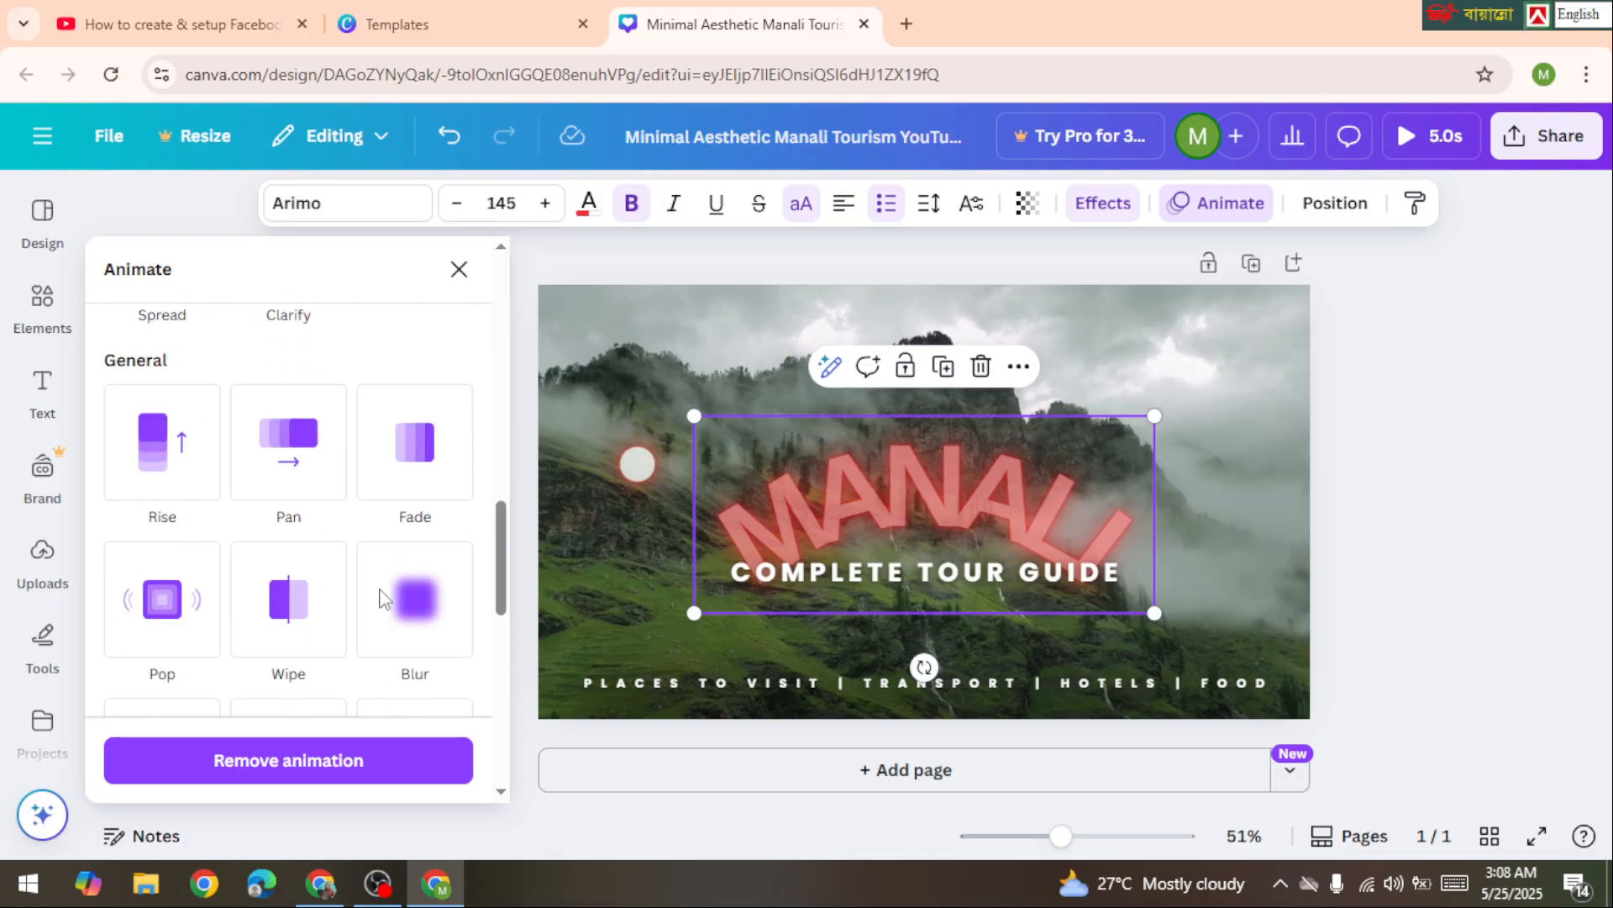
Apply the Rise animation to the "MANALI" heading and look through the remaining general and add-on animations.
{"action": "left_click", "coordinate": [176, 437]}
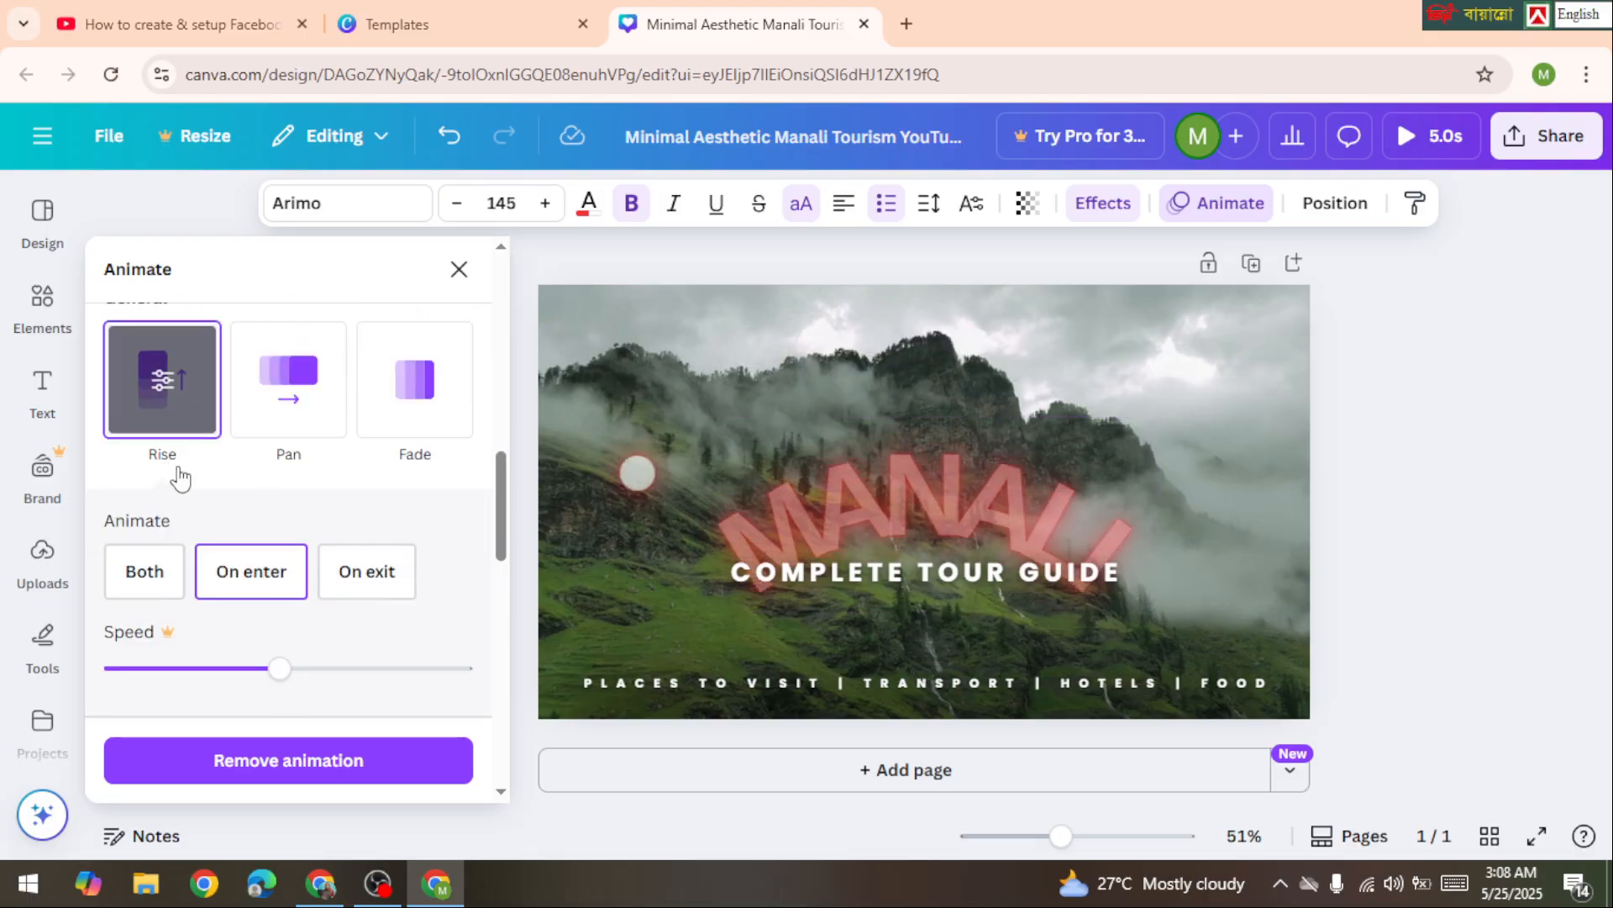
{"action": "scroll", "coordinate": [405, 563], "scroll_direction": "down", "scroll_amount": 3}
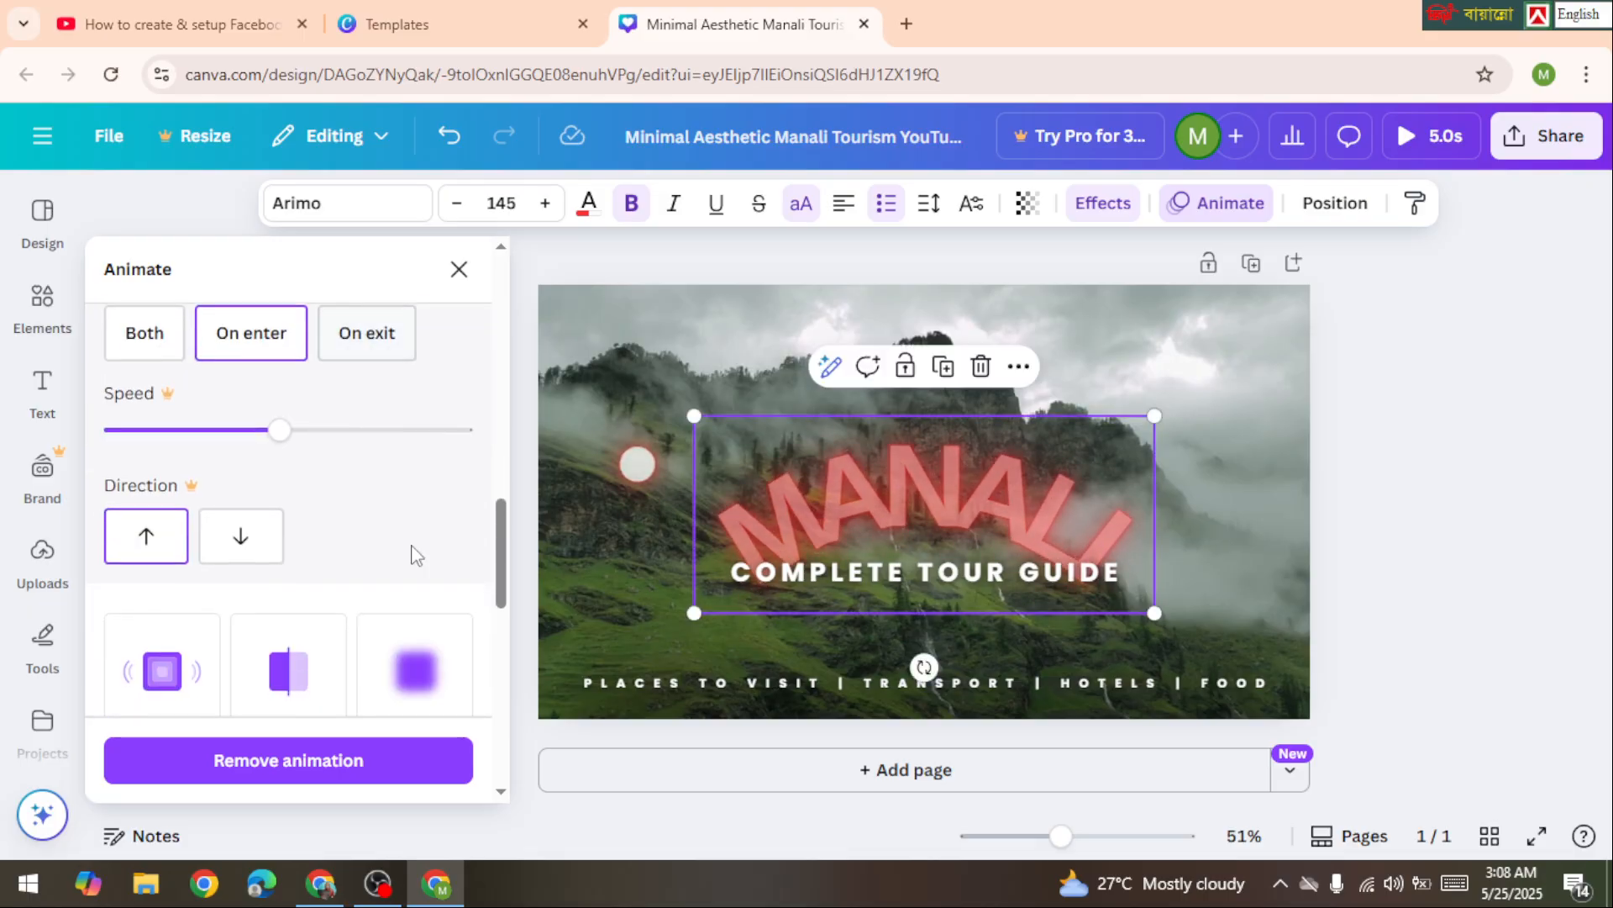
{"action": "scroll", "coordinate": [416, 555], "scroll_direction": "down", "scroll_amount": 10}
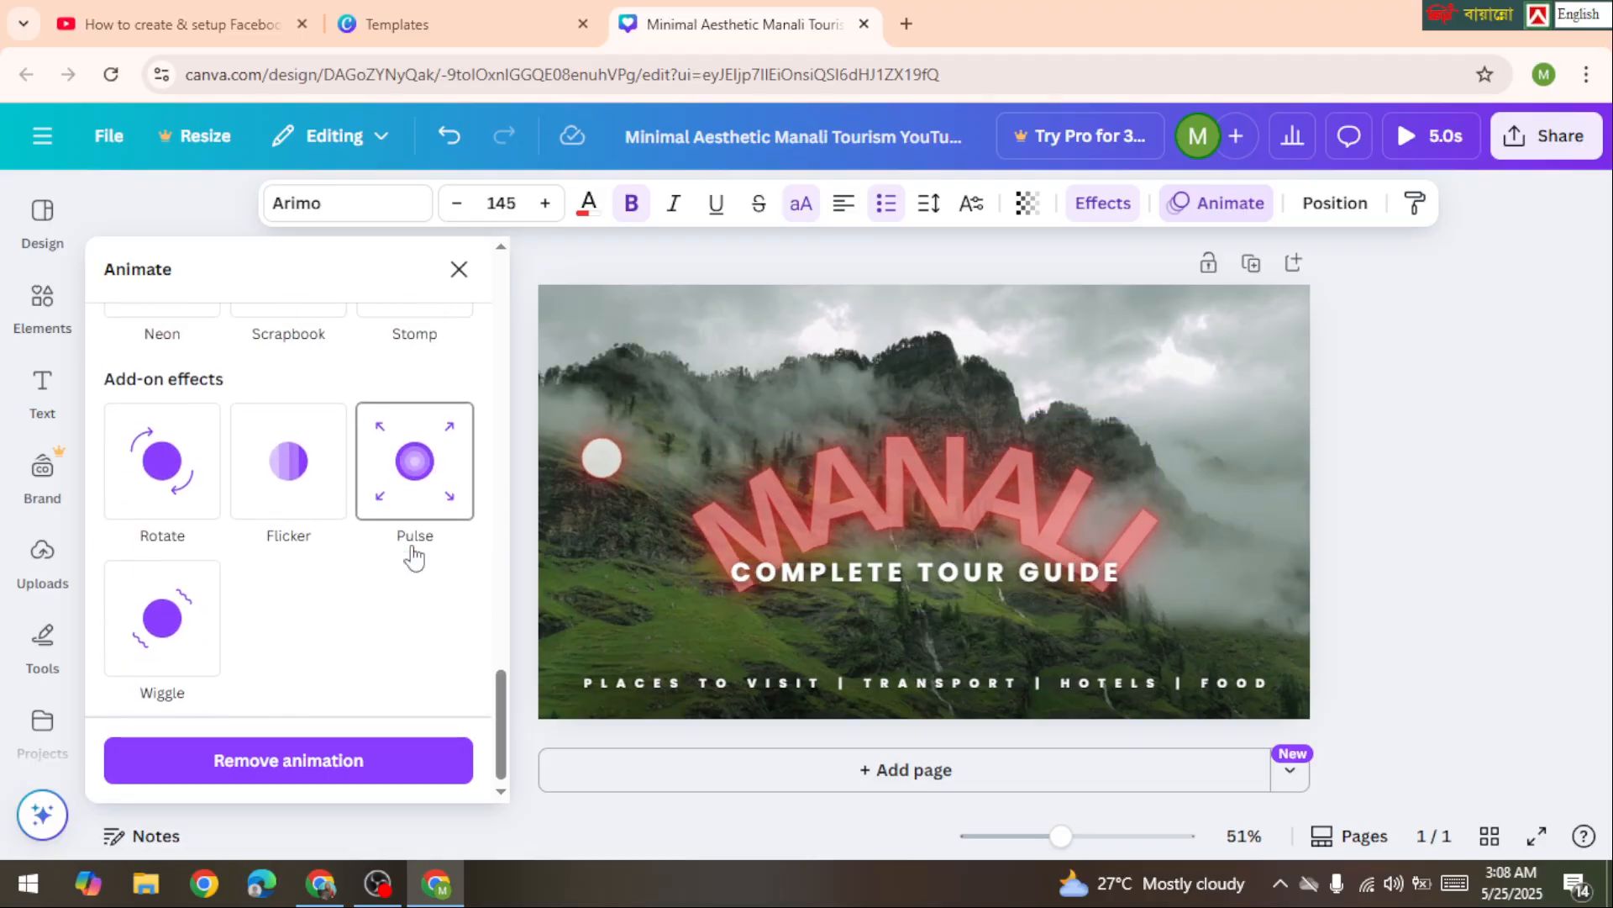
{"action": "scroll", "coordinate": [415, 554], "scroll_direction": "up", "scroll_amount": 10}
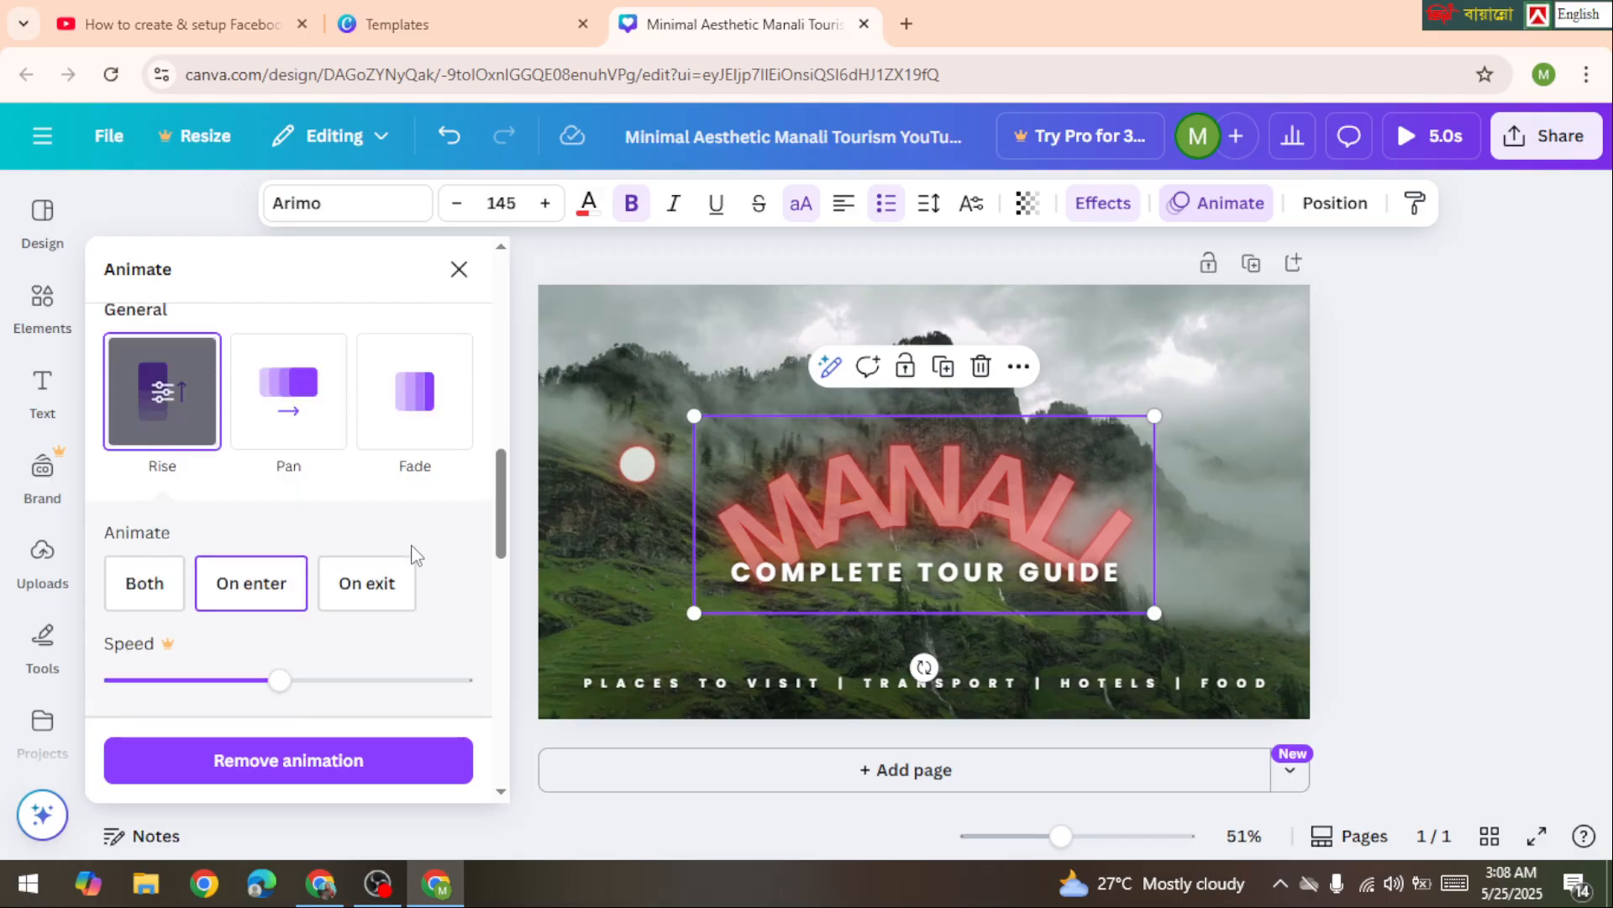
{"action": "scroll", "coordinate": [412, 555], "scroll_direction": "up", "scroll_amount": 5}
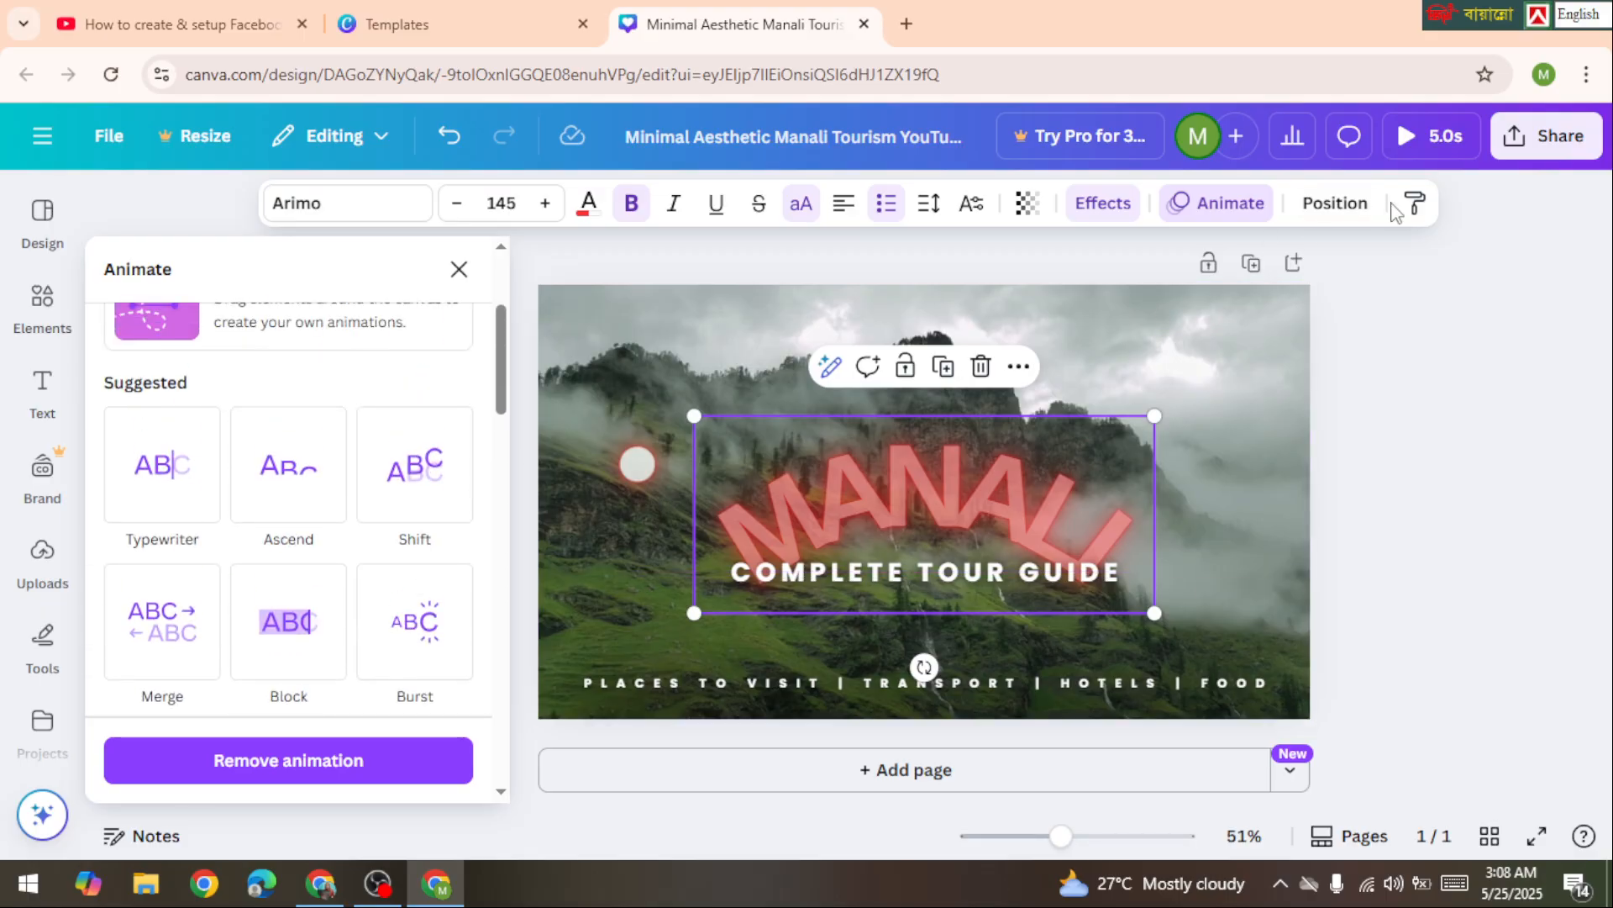
View the position and arrangement options for the "MANALI" heading and copy the heading's style.
{"action": "left_click", "coordinate": [1360, 205]}
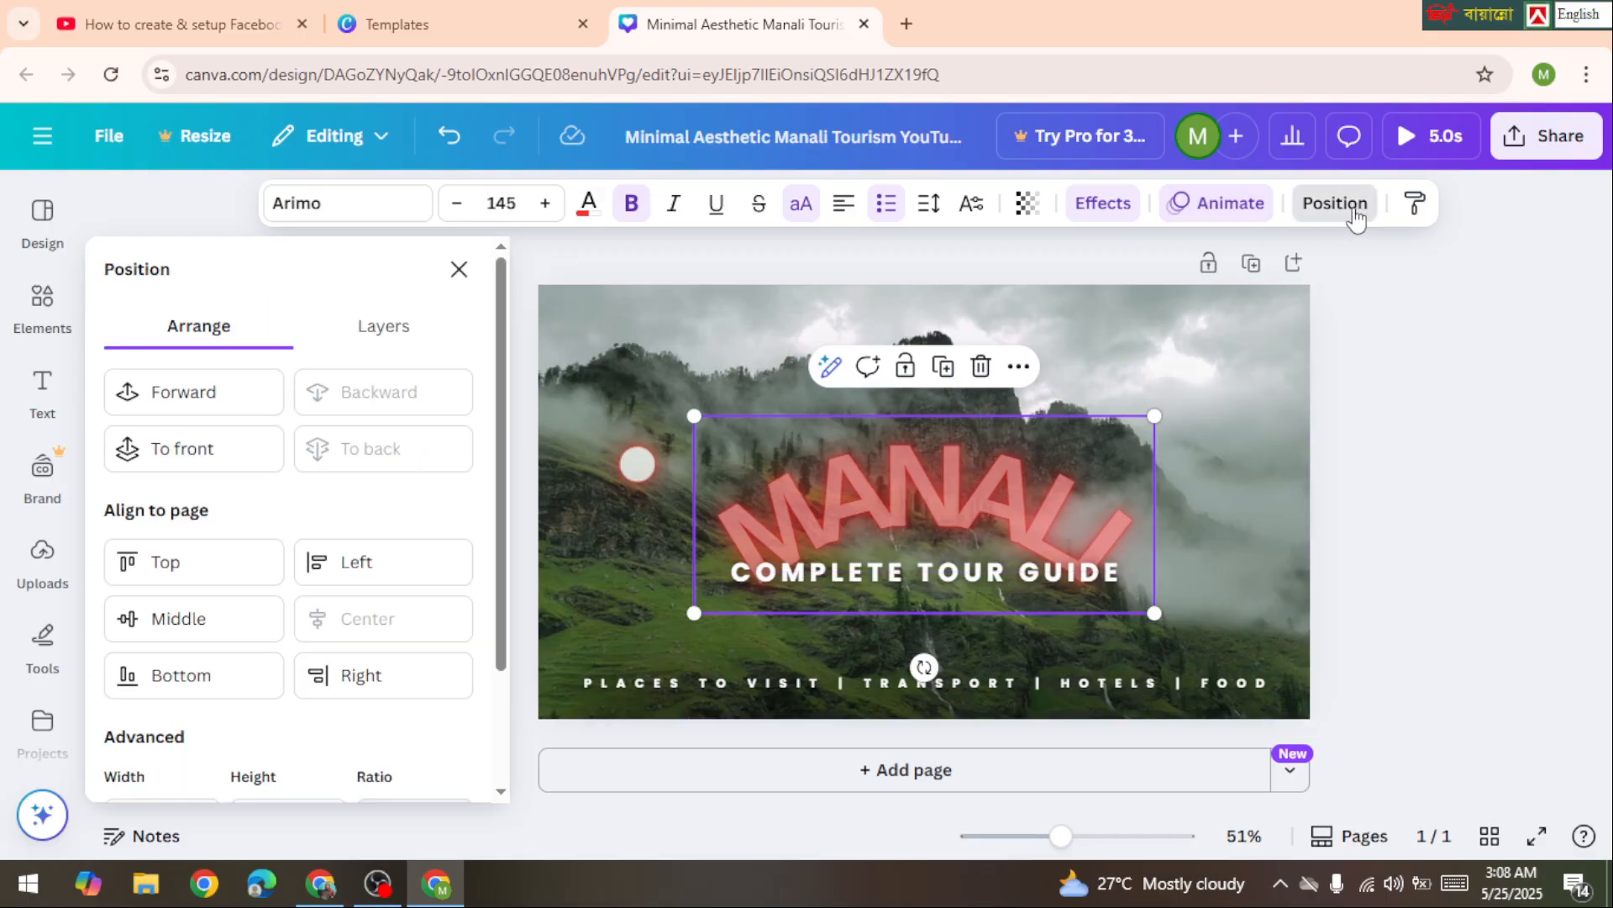
{"action": "left_click", "coordinate": [1337, 205]}
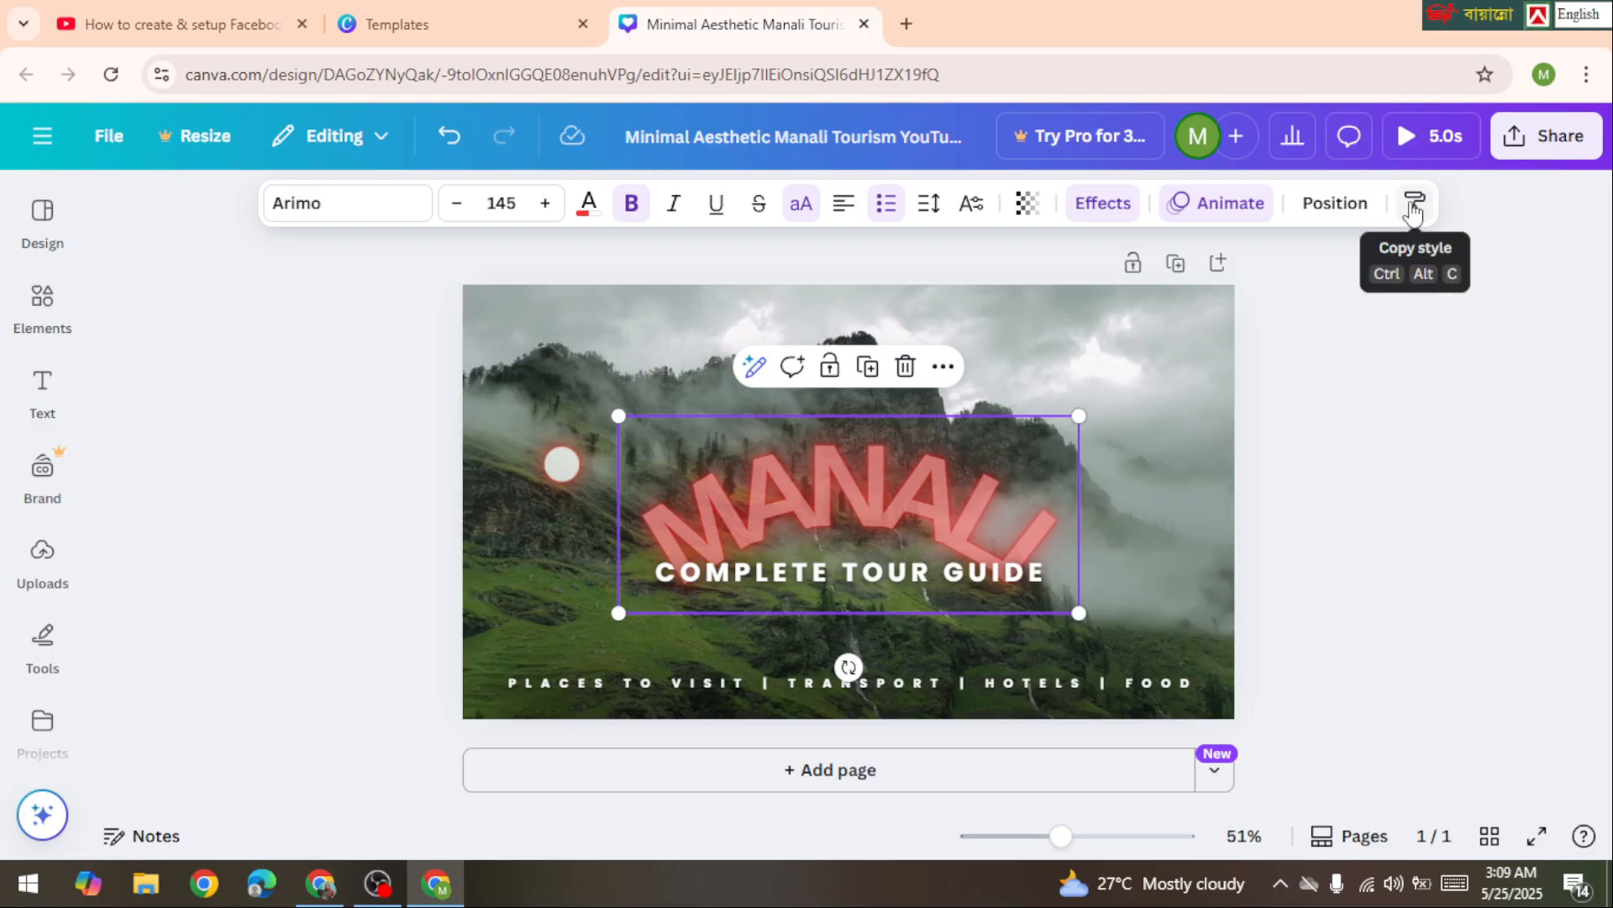
{"action": "left_click", "coordinate": [1414, 208]}
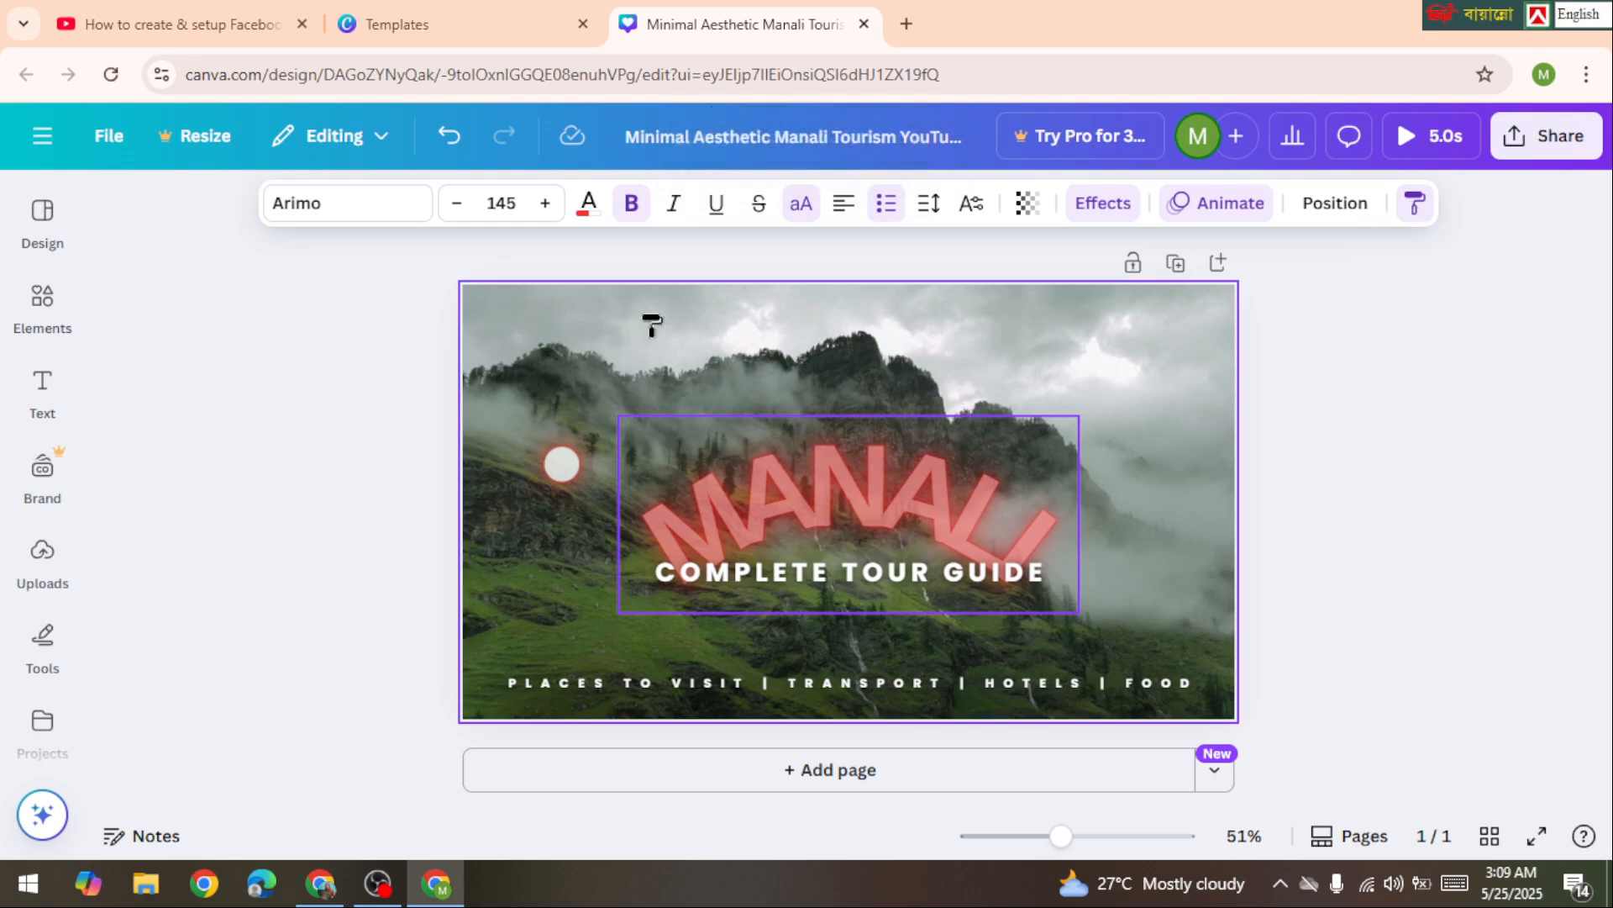
Move the "MANALI" heading up so it sits clear above "COMPLETE TOUR GUIDE", and switch off style copying.
{"action": "left_click", "coordinate": [846, 473]}
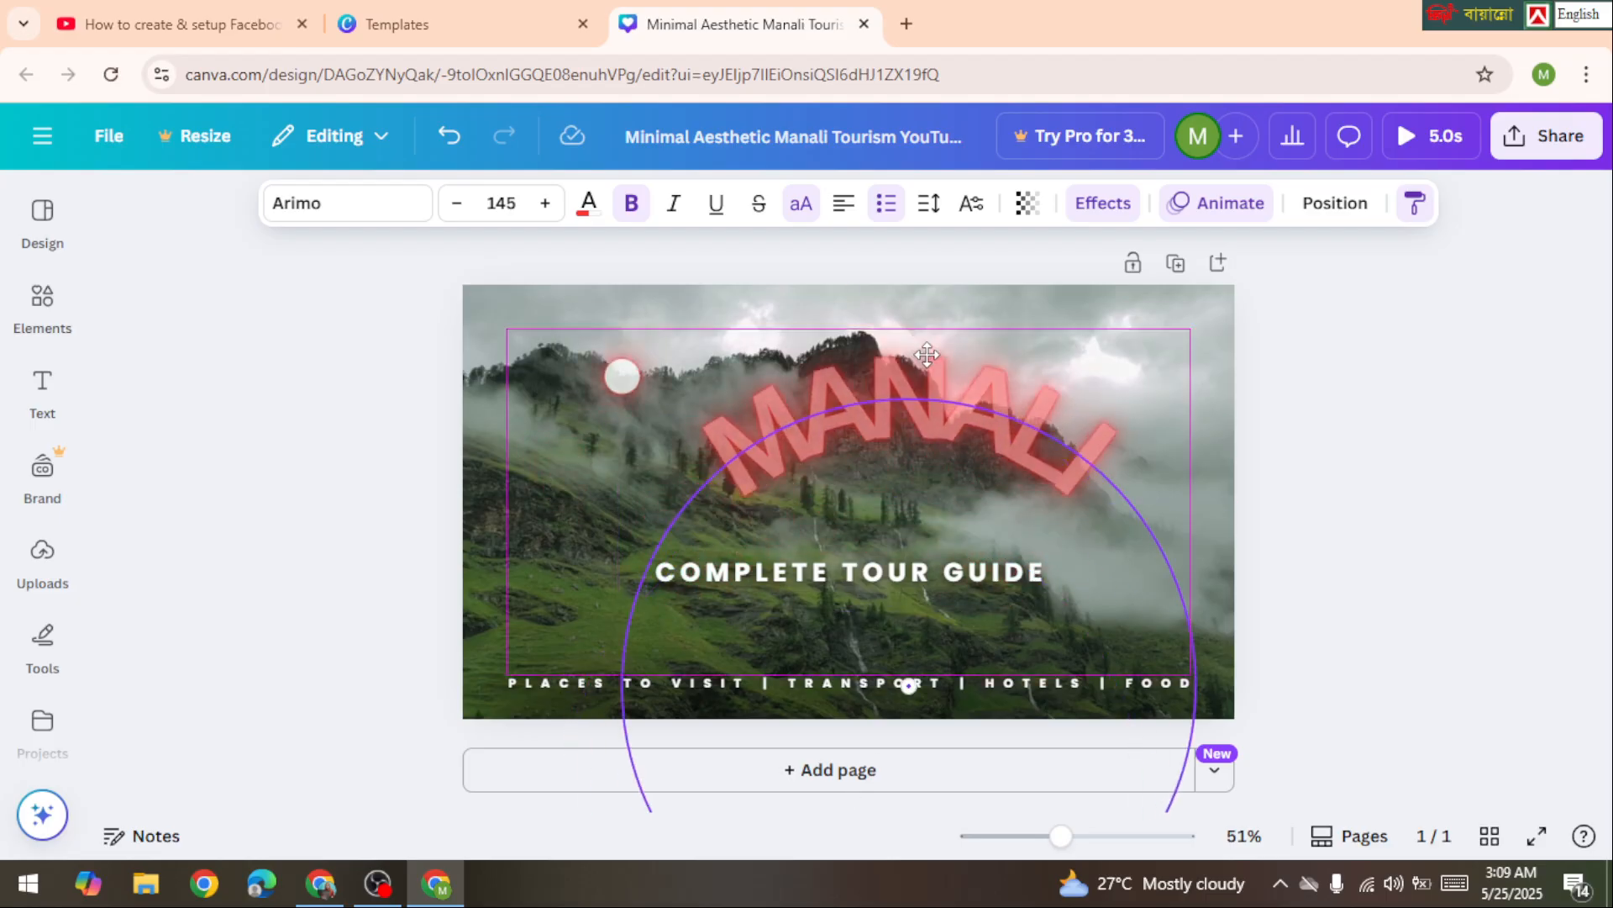
{"action": "left_click_drag", "start_coordinate": [851, 385], "coordinate": [884, 373]}
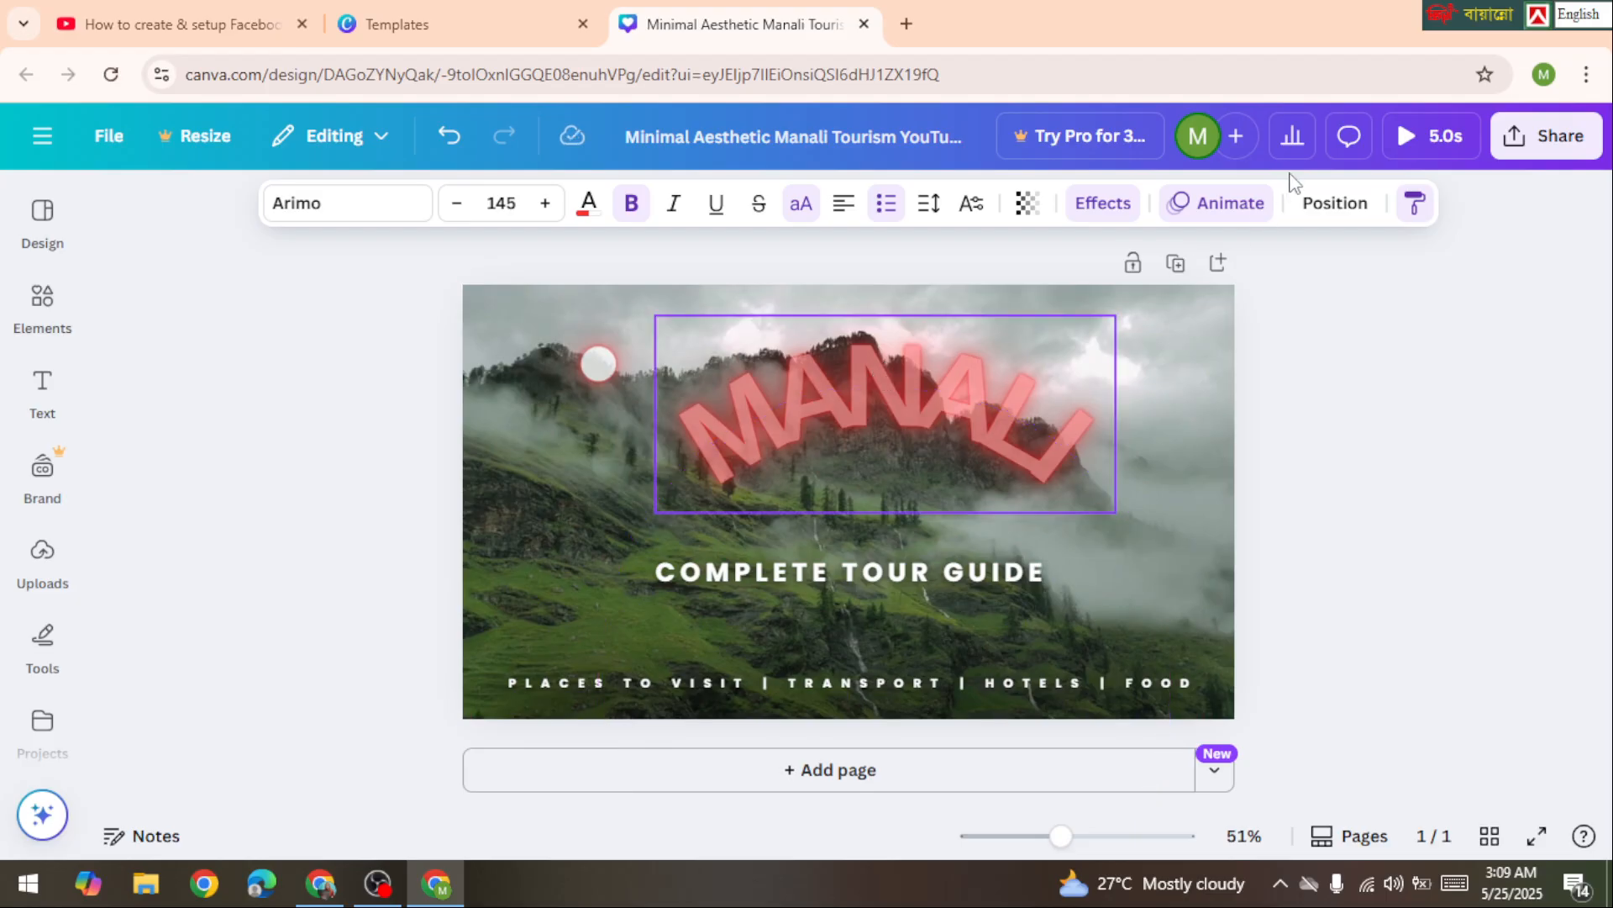
{"action": "left_click_drag", "start_coordinate": [1034, 376], "coordinate": [975, 372]}
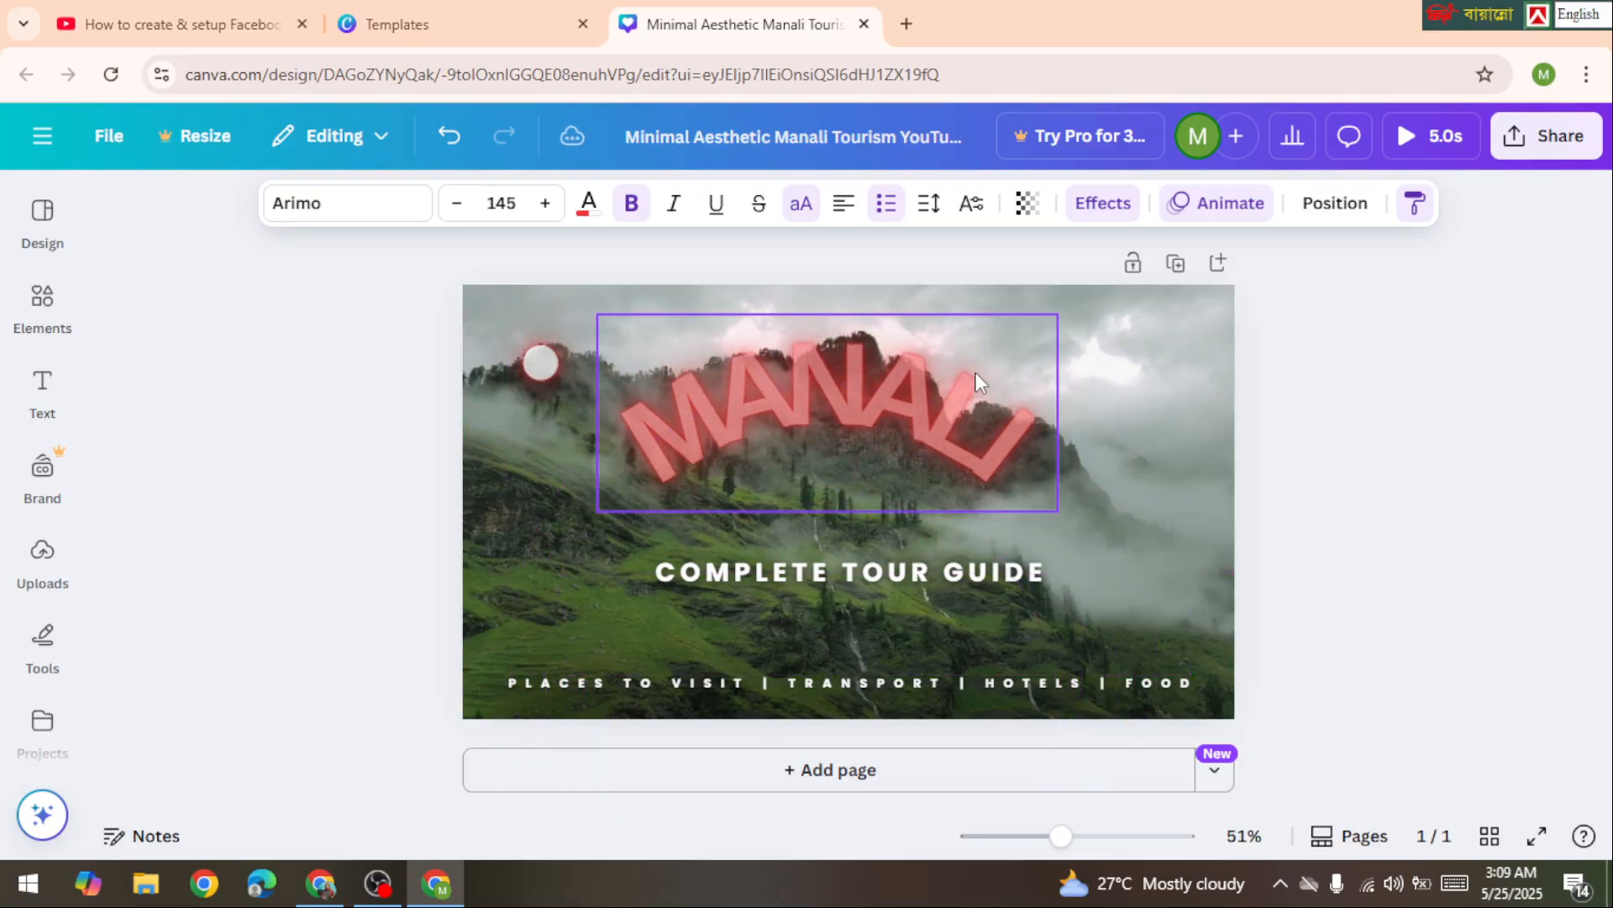
{"action": "left_click", "coordinate": [1413, 206]}
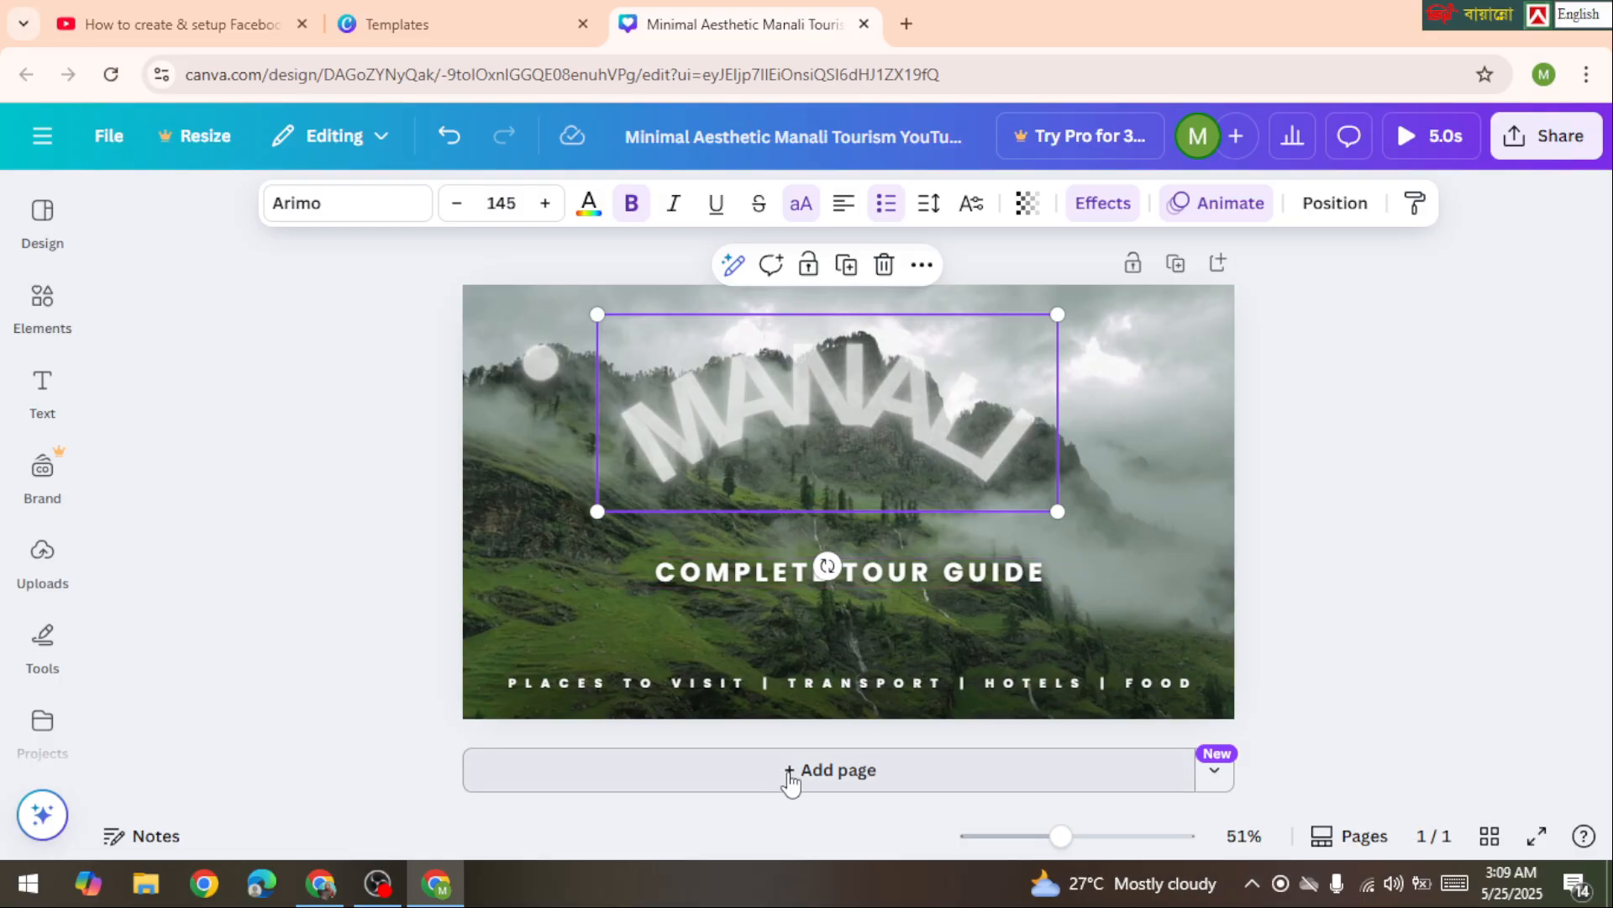
Add a blank second page to the design and view both pages in grid view.
{"action": "left_click", "coordinate": [789, 771]}
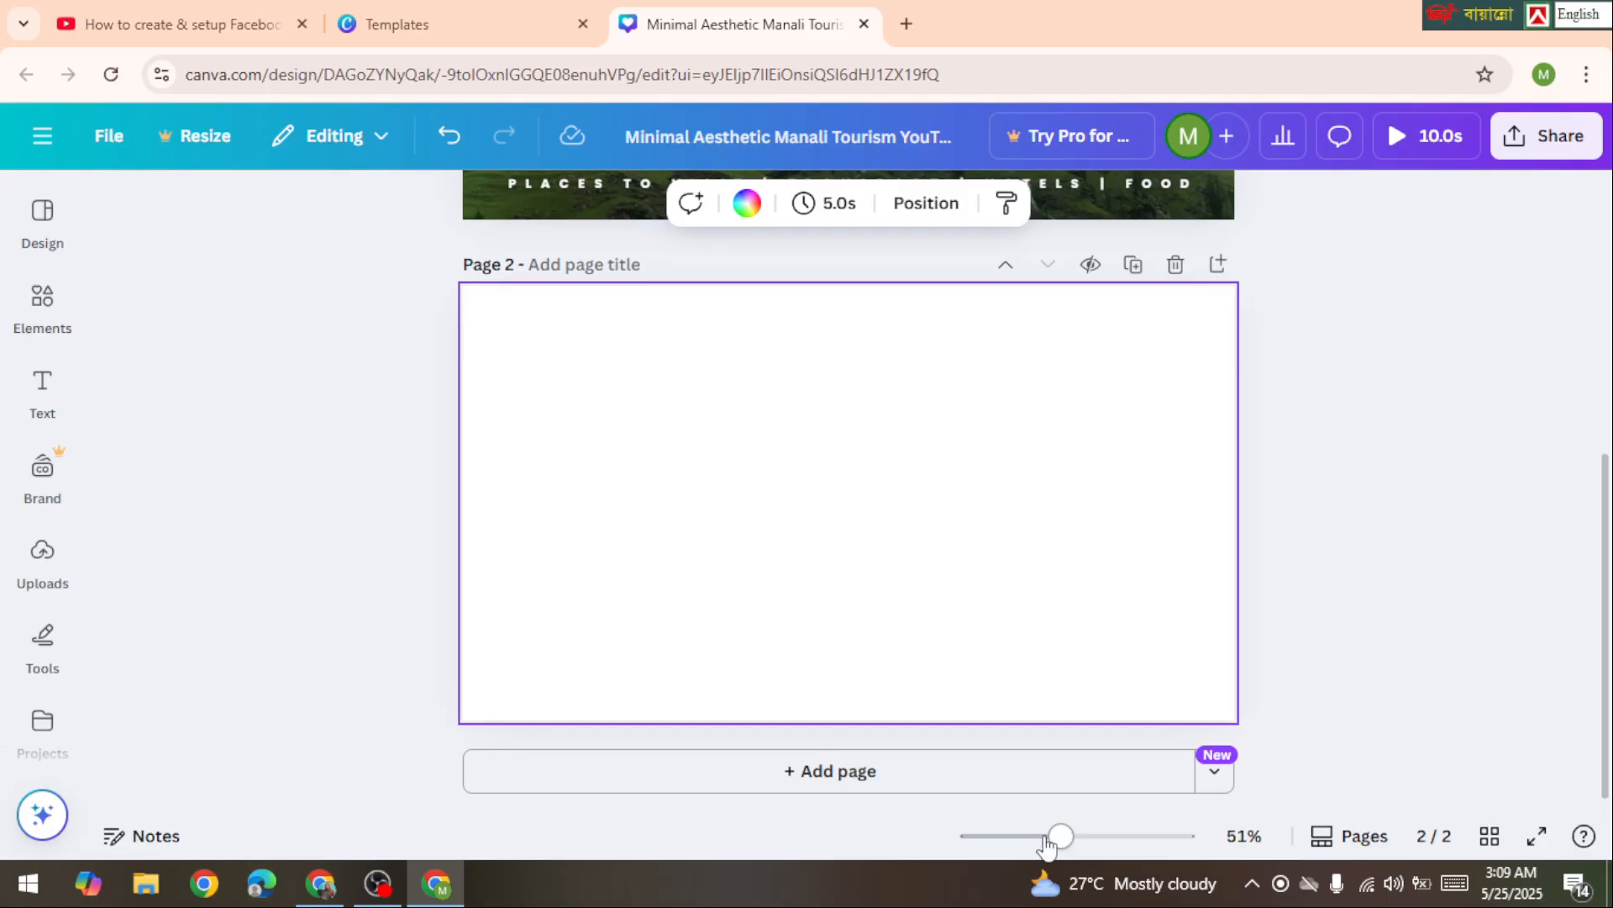
{"action": "mouse_move", "coordinate": [1061, 838]}
{"action": "left_mouse_down"}
{"action": "mouse_move", "coordinate": [1076, 835]}
{"action": "mouse_move", "coordinate": [1039, 837]}
{"action": "left_mouse_up"}
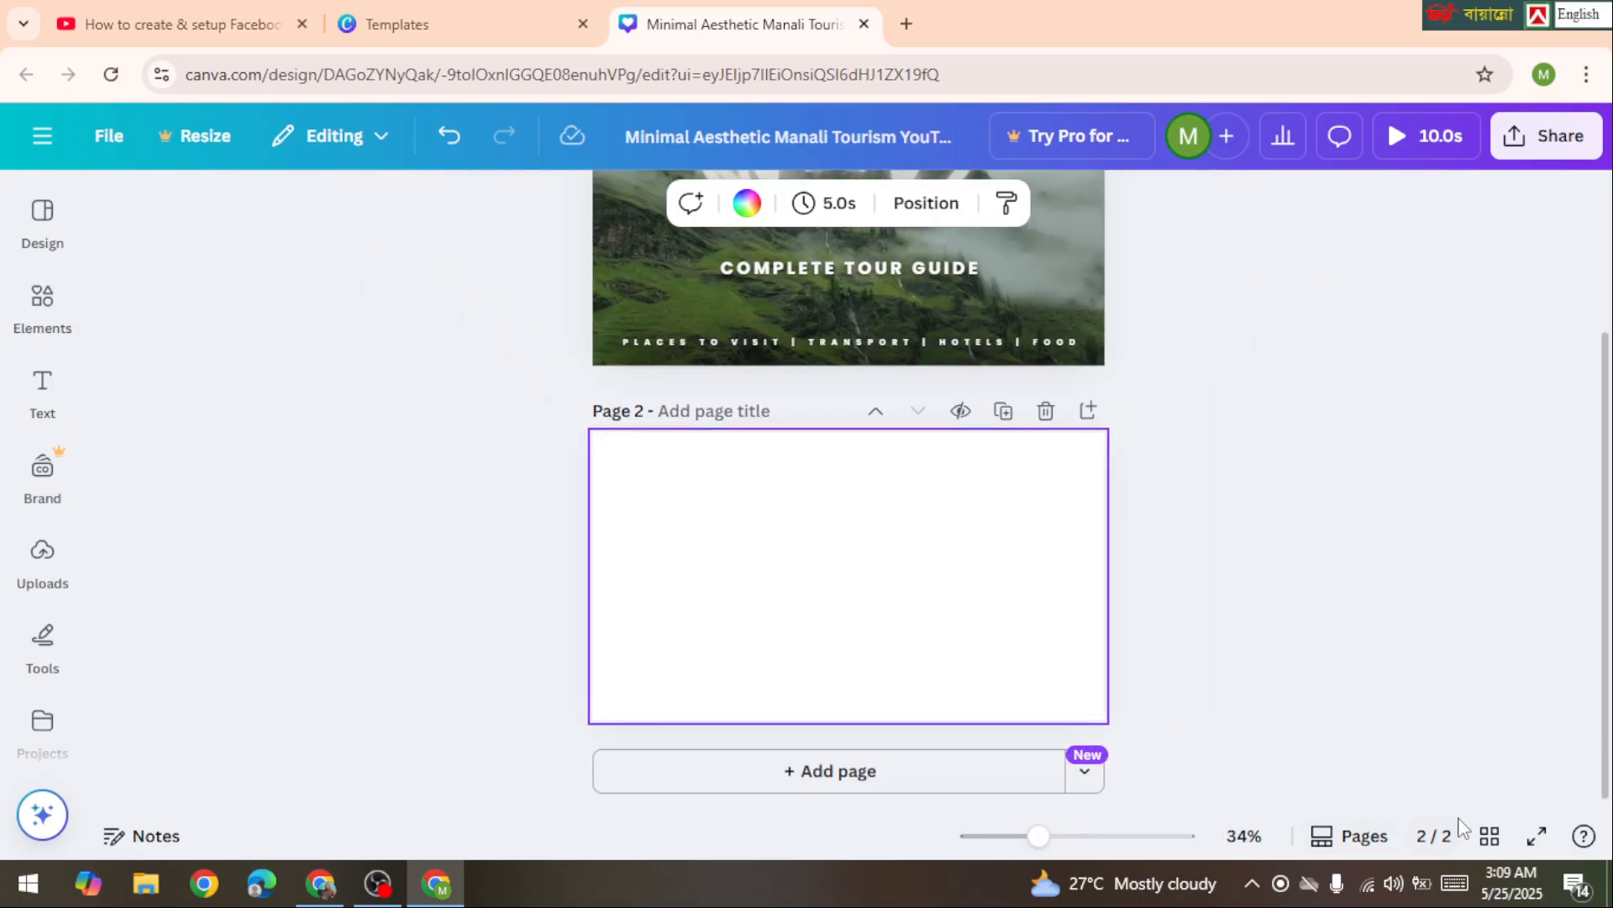
{"action": "left_click", "coordinate": [1488, 835]}
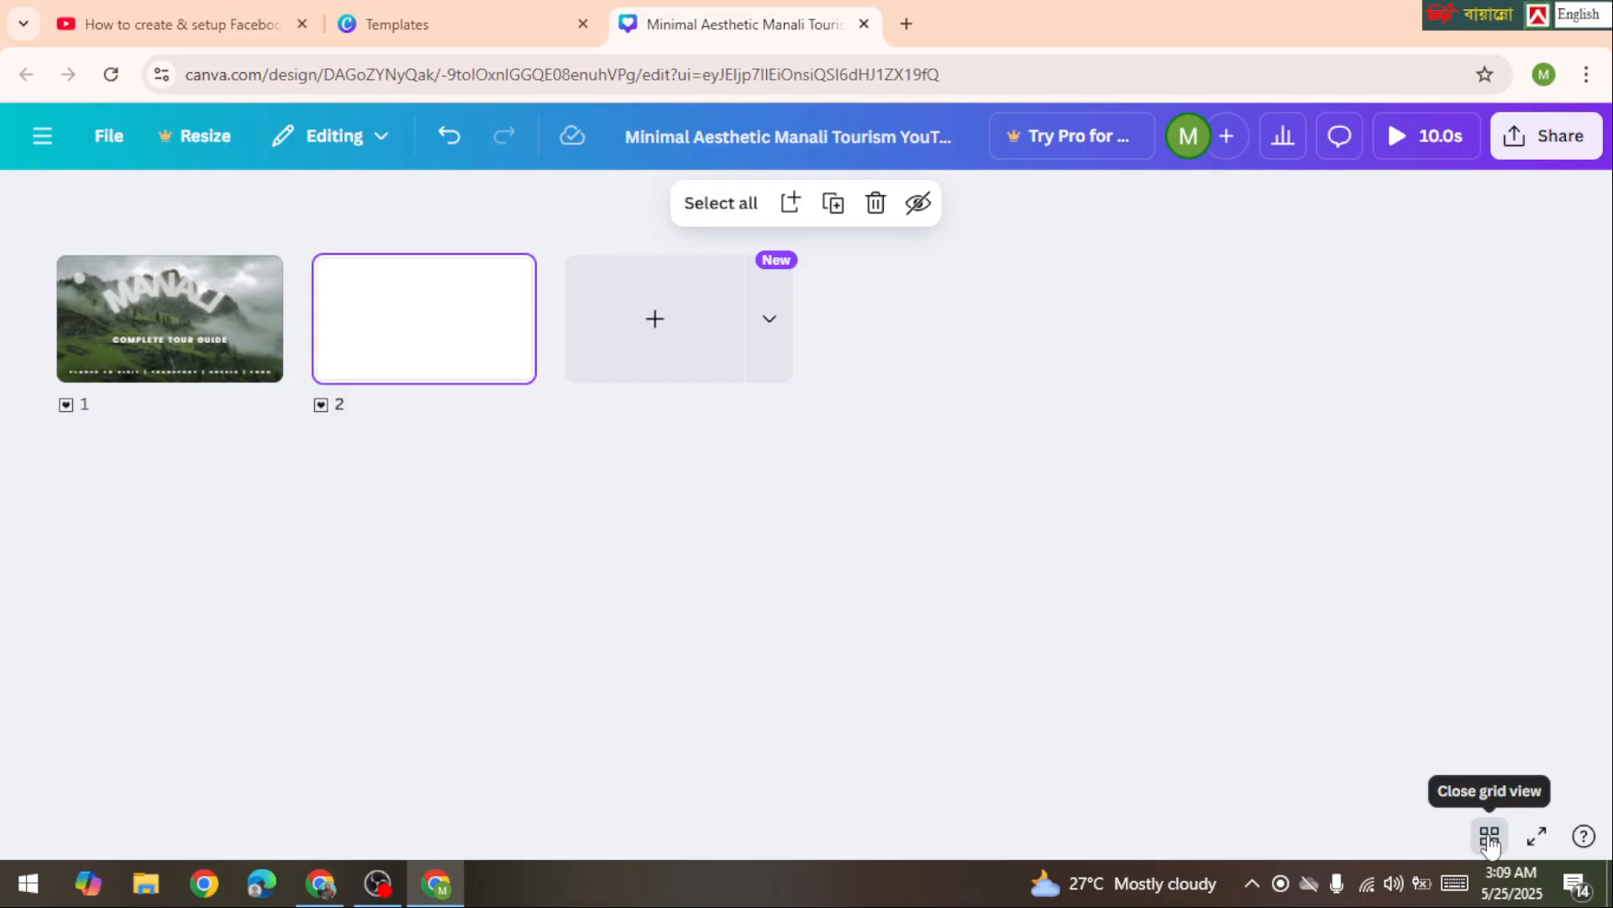
{"action": "left_click", "coordinate": [1489, 837]}
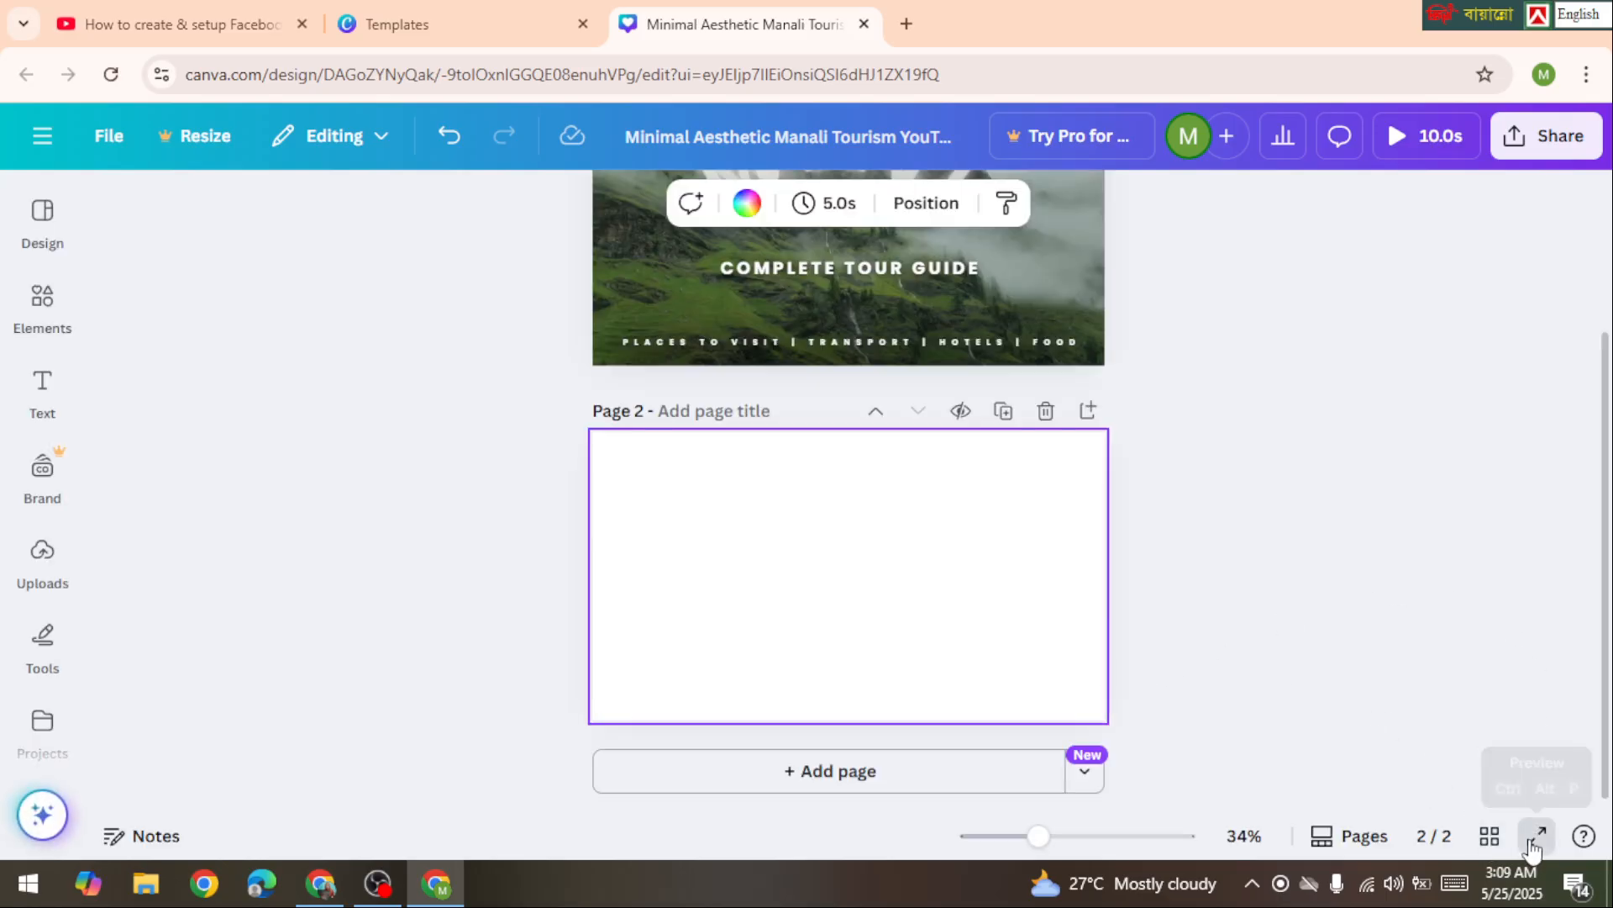
Play the design in a full-screen preview and return to the editor.
{"action": "left_click", "coordinate": [1528, 849]}
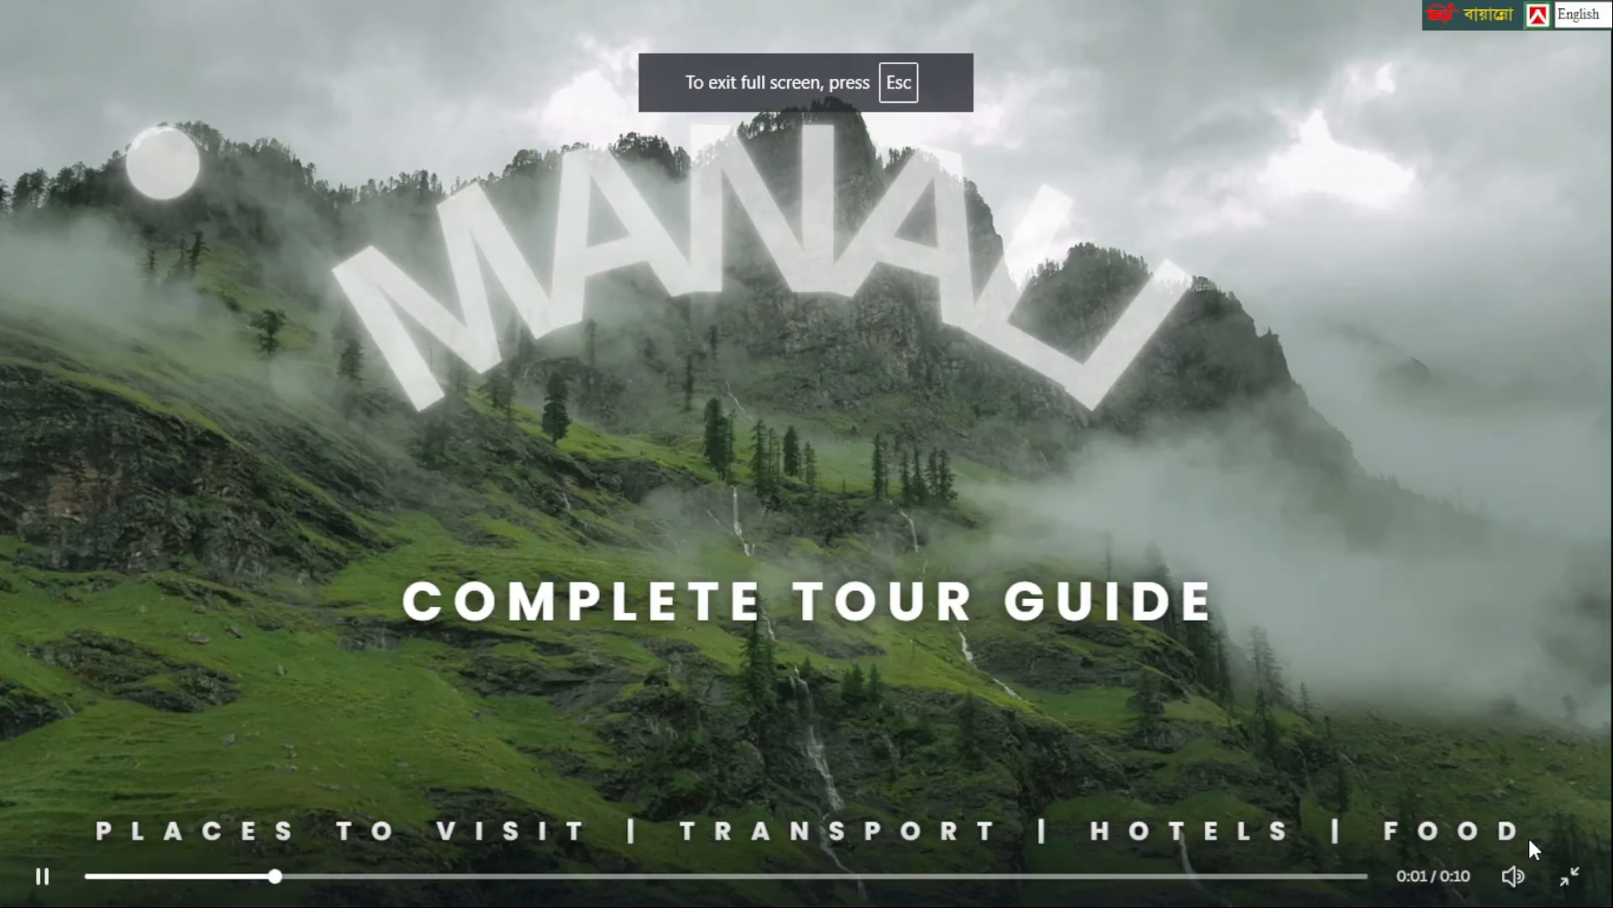
{"action": "left_click", "coordinate": [1564, 877]}
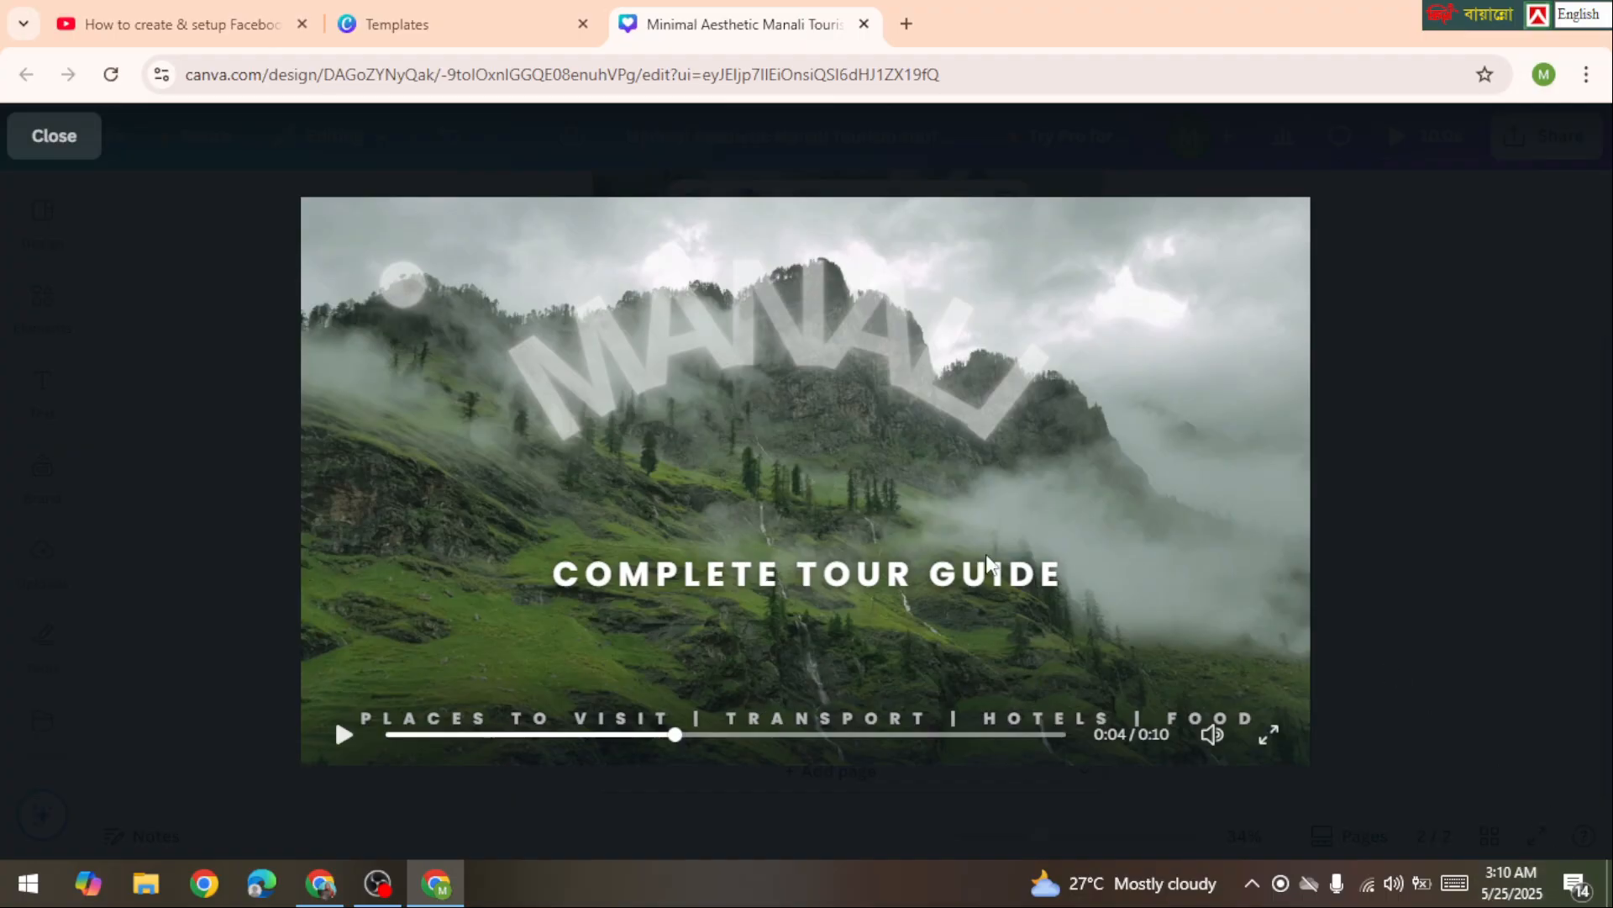
{"action": "left_click", "coordinate": [53, 143]}
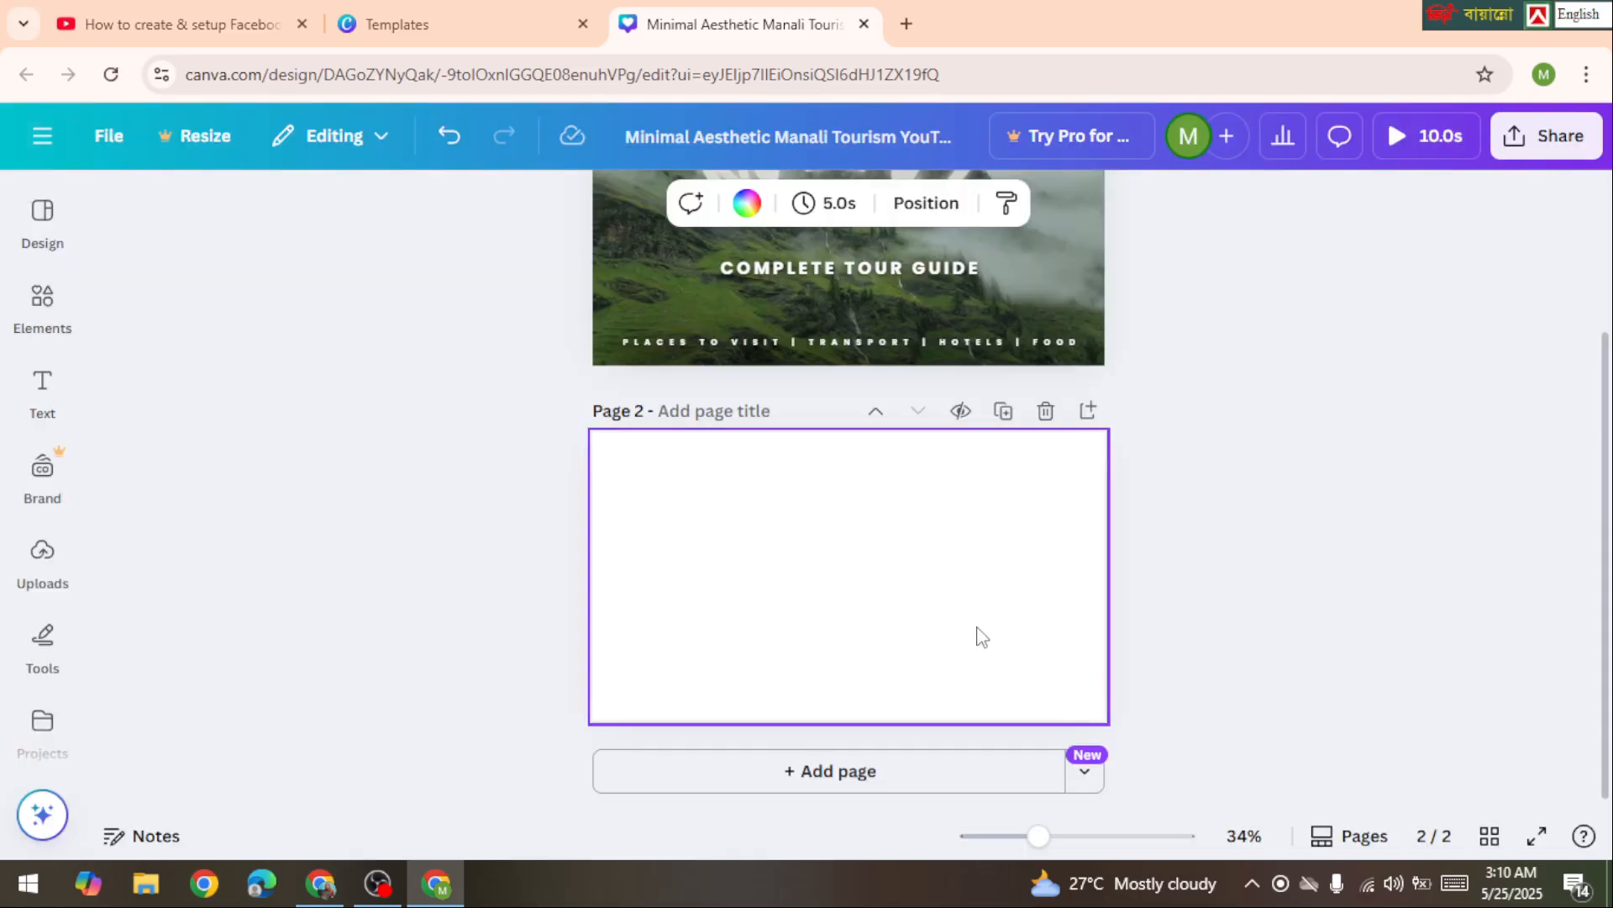
Open the elements library and browse through its suggested search categories.
{"action": "scroll", "coordinate": [651, 517], "scroll_direction": "up", "scroll_amount": 2}
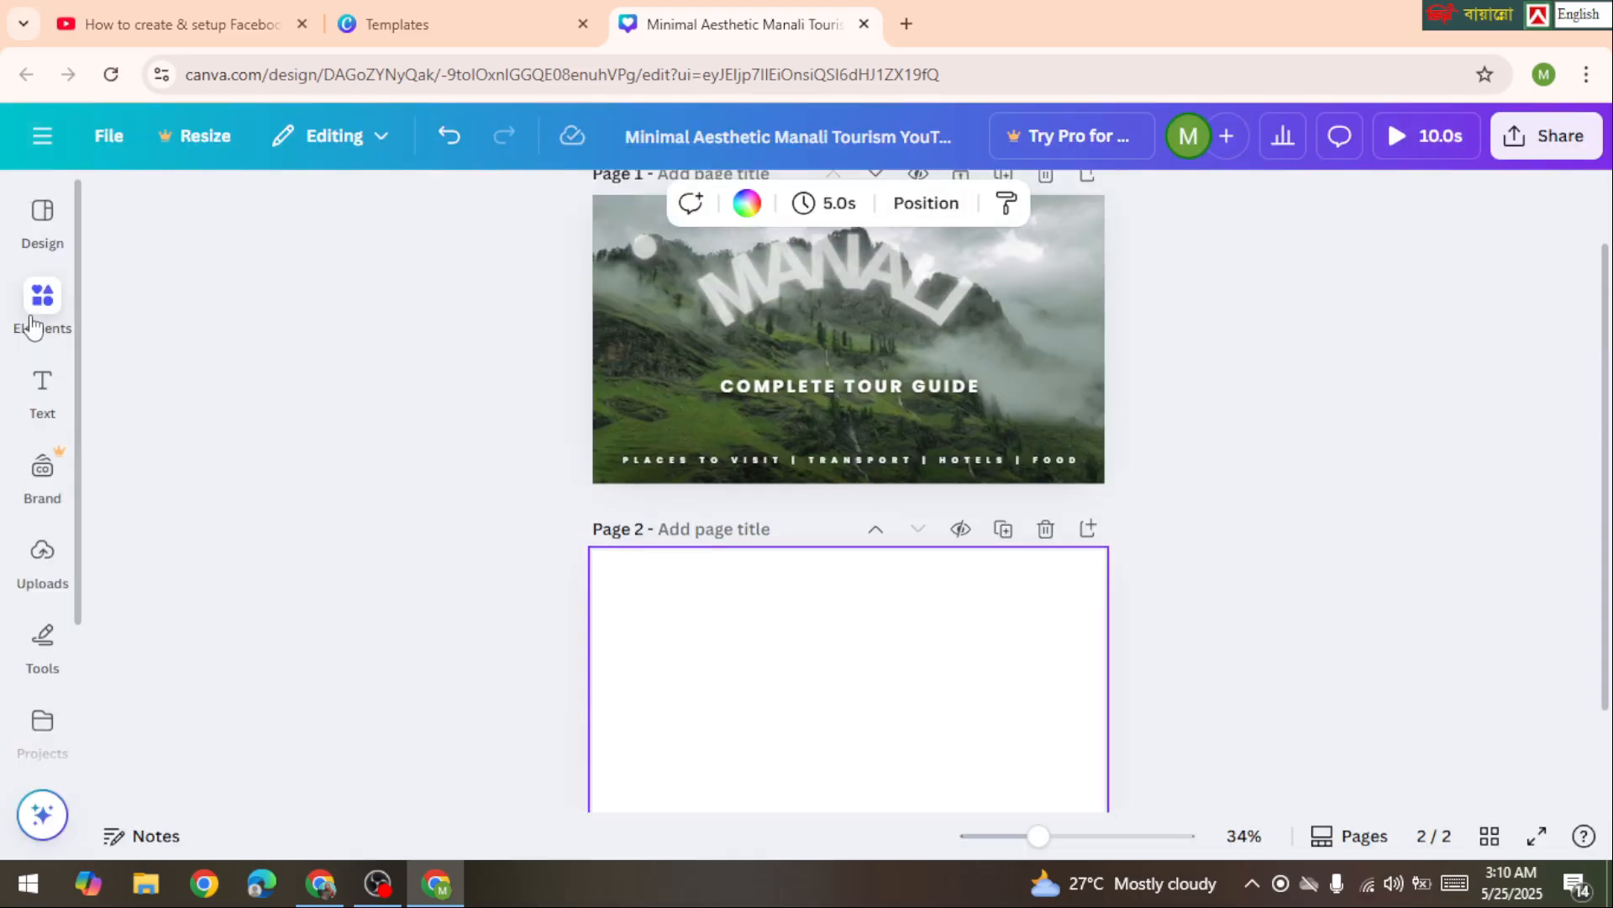
{"action": "left_click", "coordinate": [36, 318]}
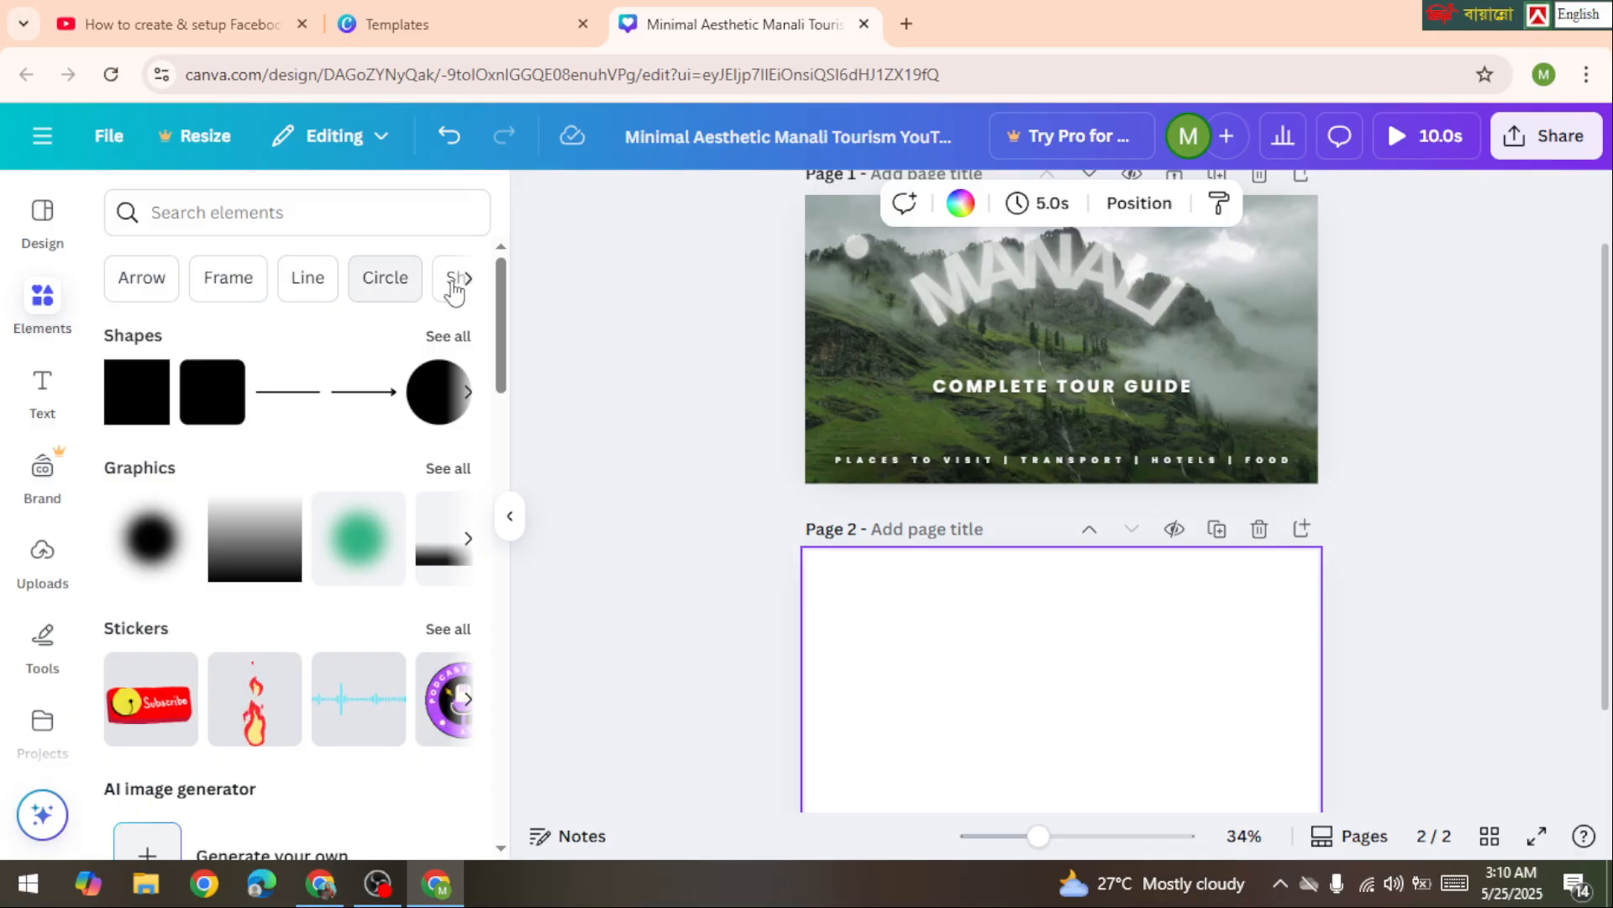
{"action": "left_click", "coordinate": [460, 281]}
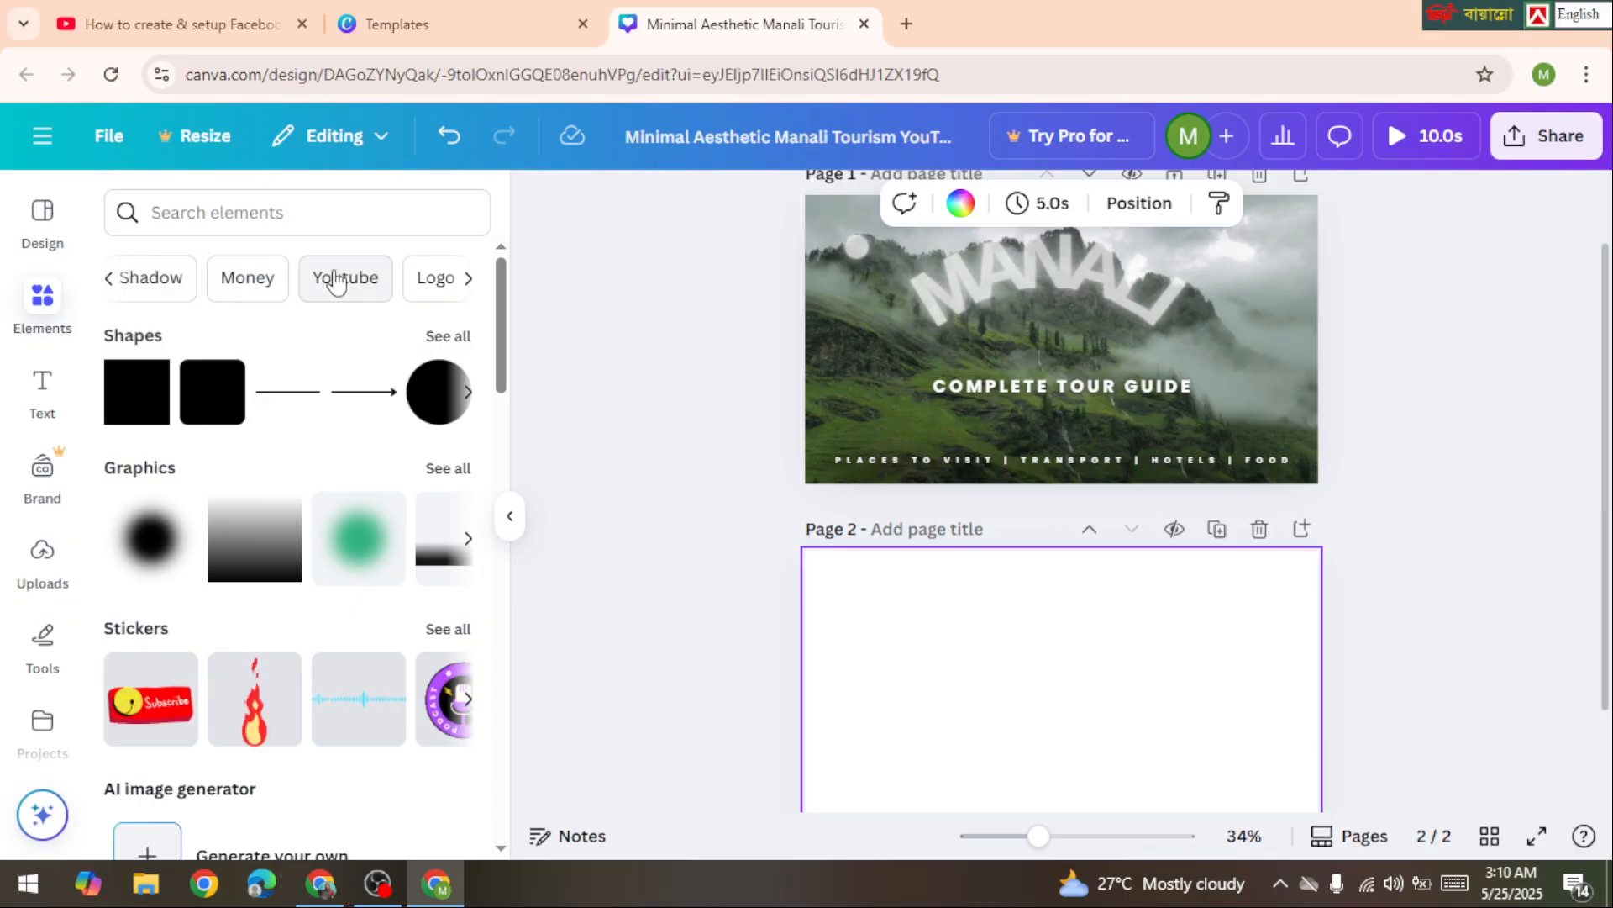
{"action": "left_click", "coordinate": [468, 279]}
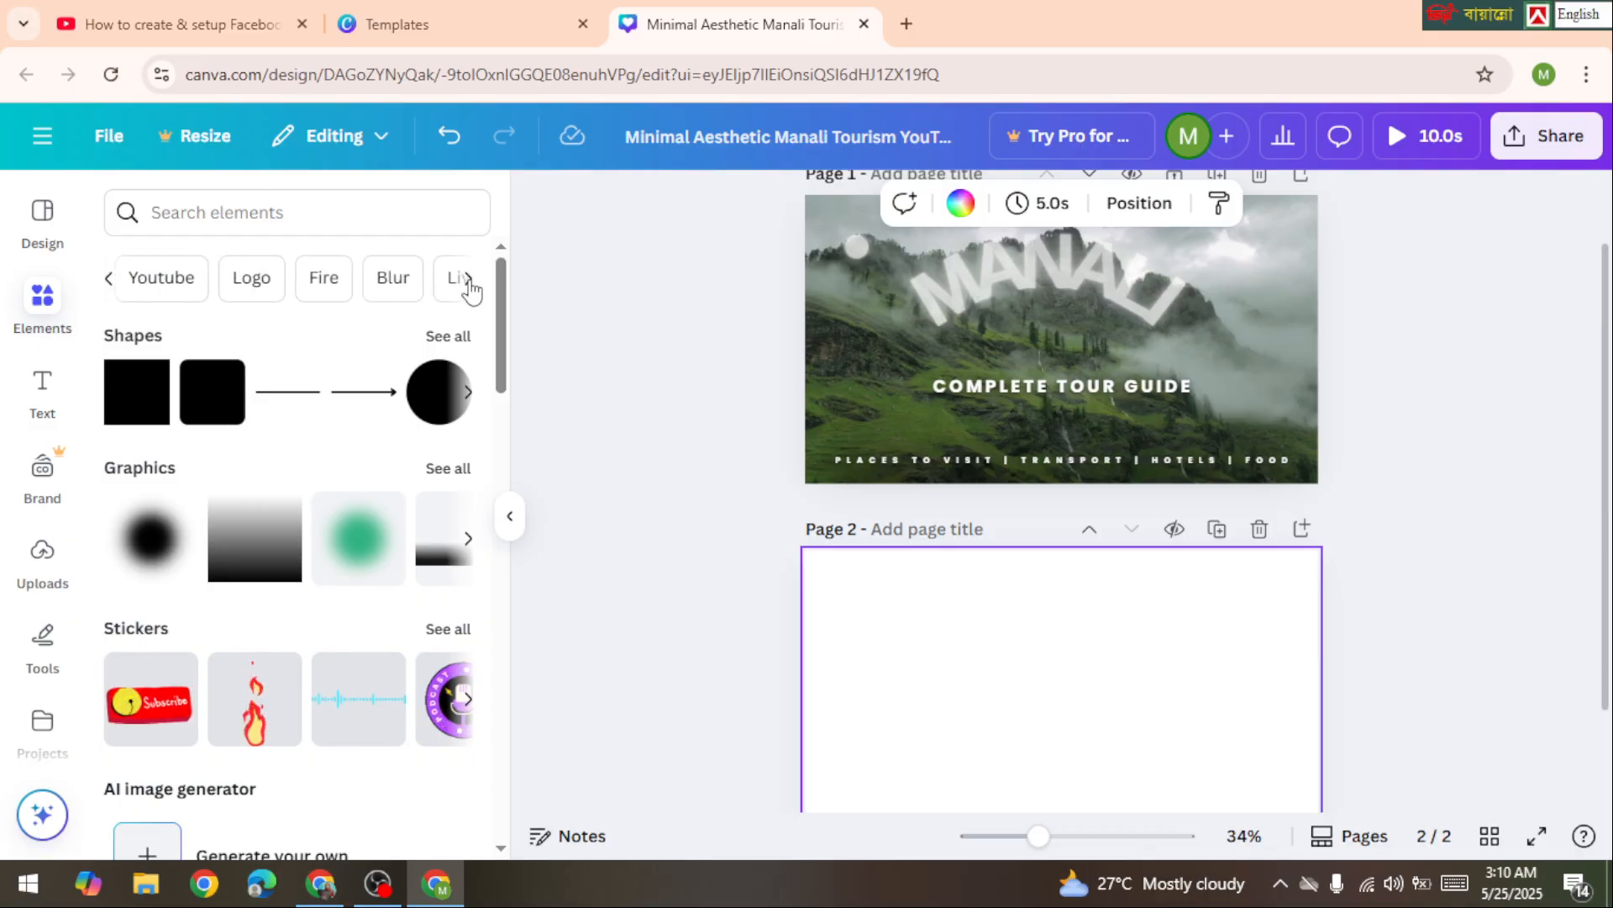
{"action": "left_click", "coordinate": [468, 279]}
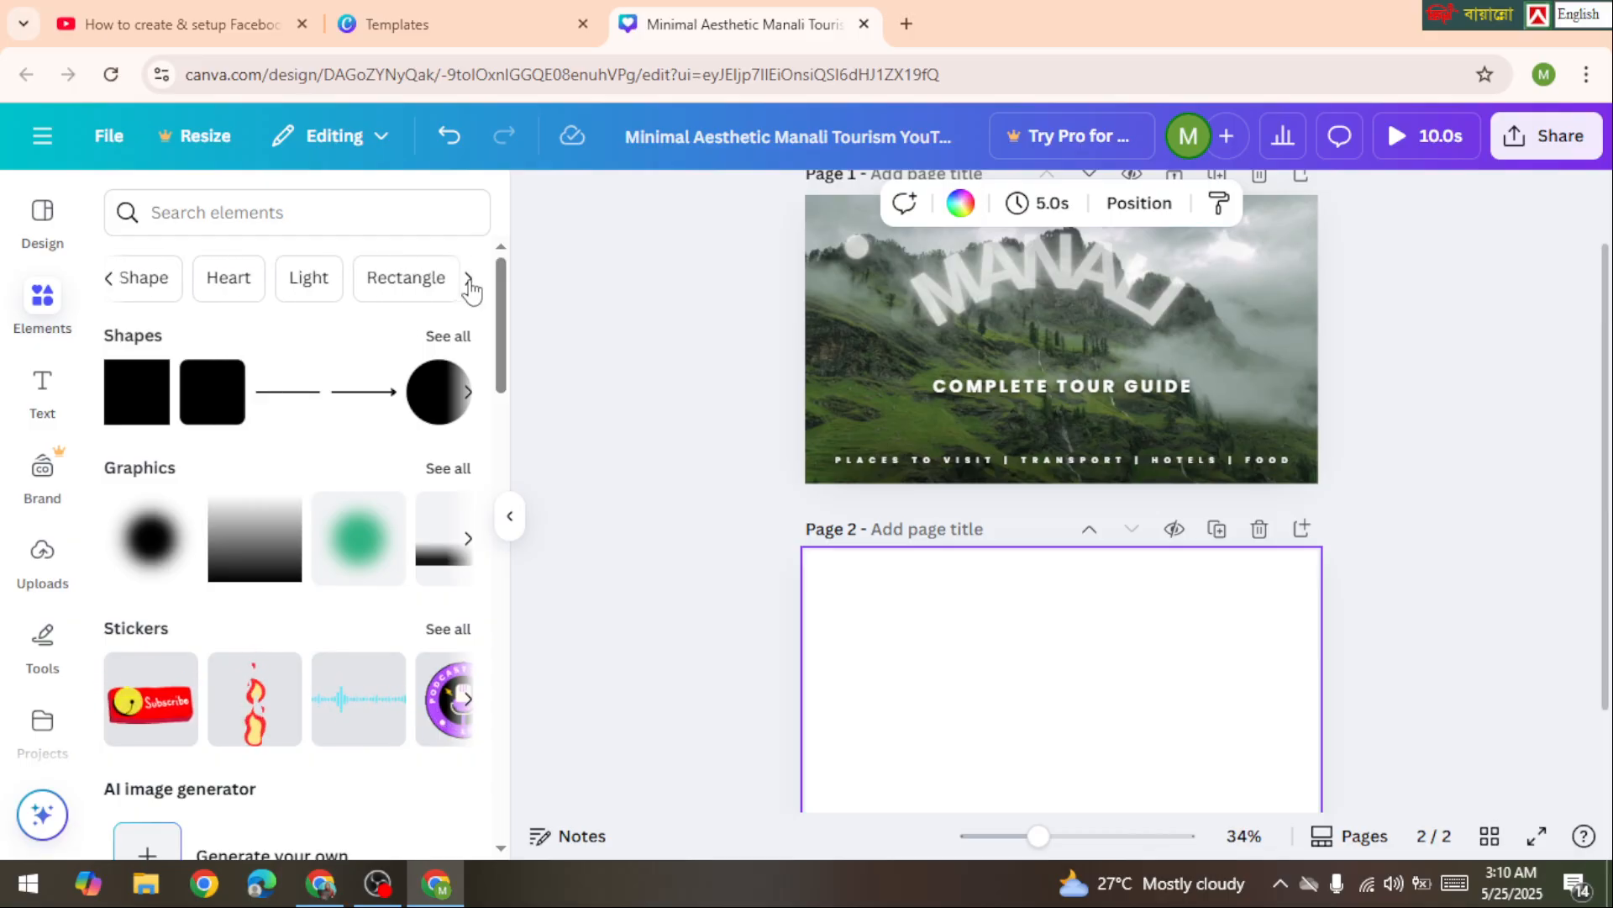
{"action": "left_click", "coordinate": [468, 279]}
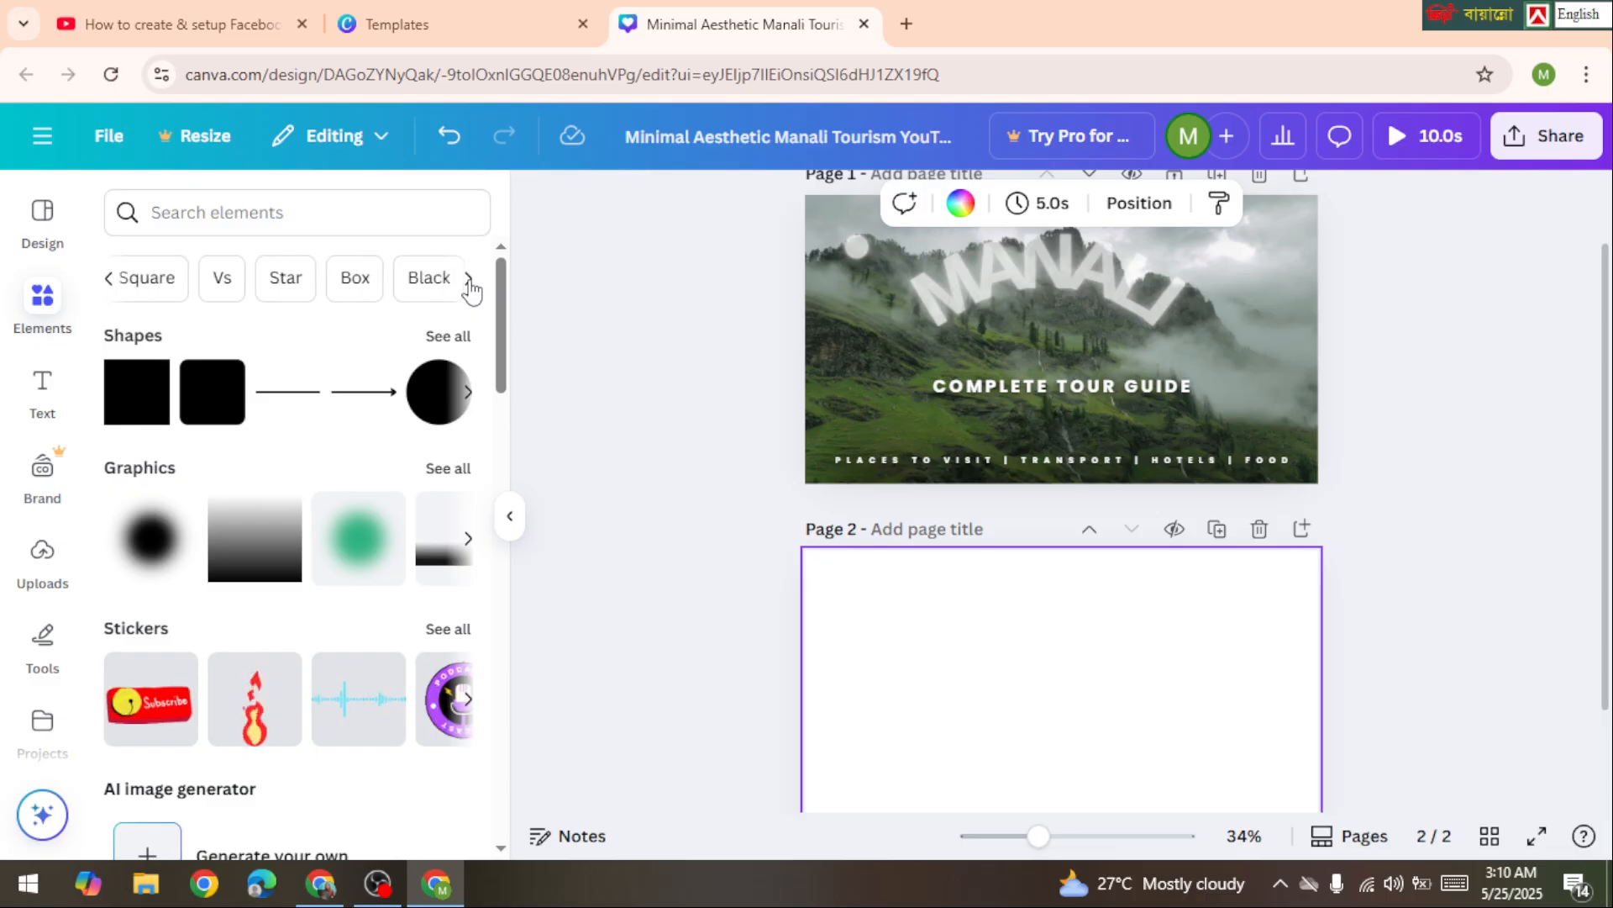
{"action": "left_click", "coordinate": [468, 279]}
{"action": "left_click", "coordinate": [468, 279]}
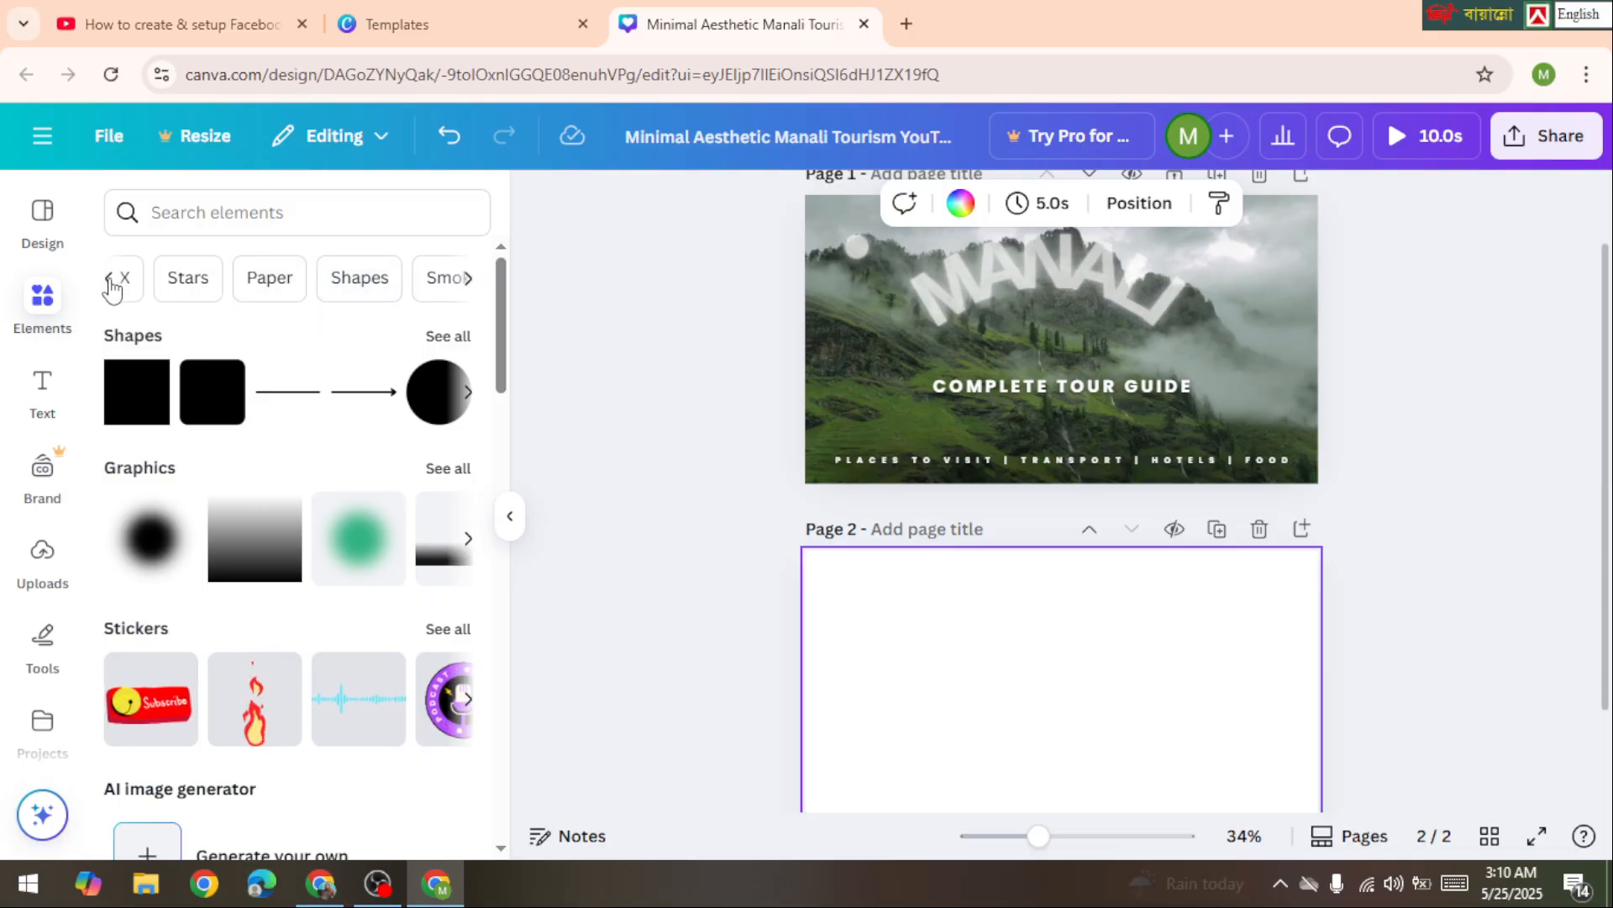
Search the elements library for the suggested category "Subscribe" and browse its graphics, photos, videos and shapes.
{"action": "left_click", "coordinate": [108, 278]}
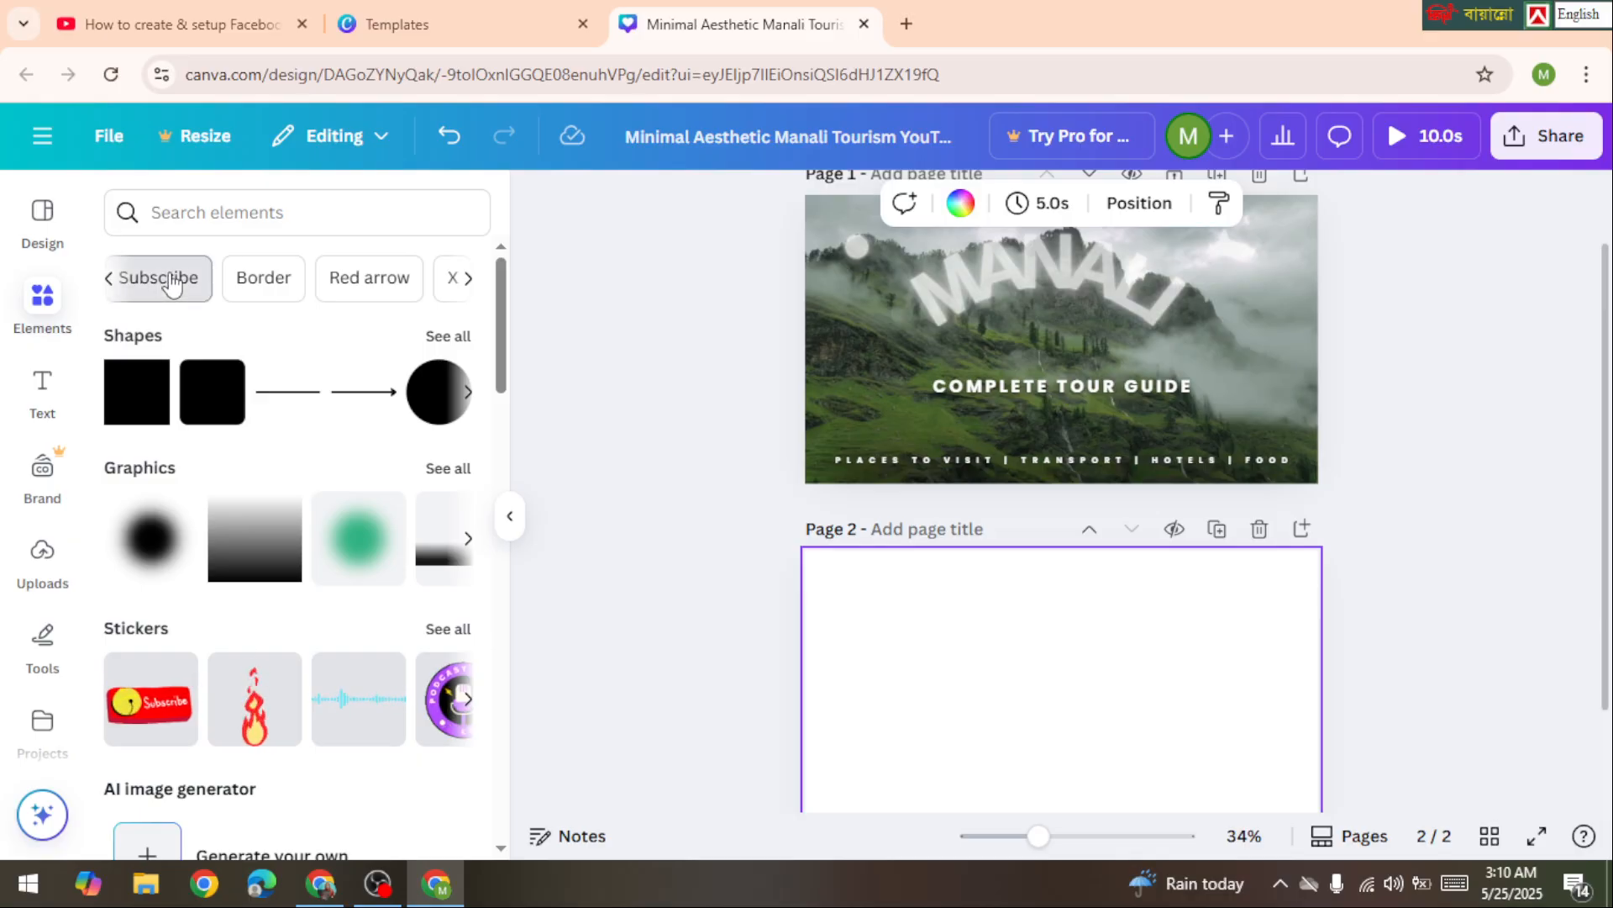
{"action": "left_click", "coordinate": [169, 278]}
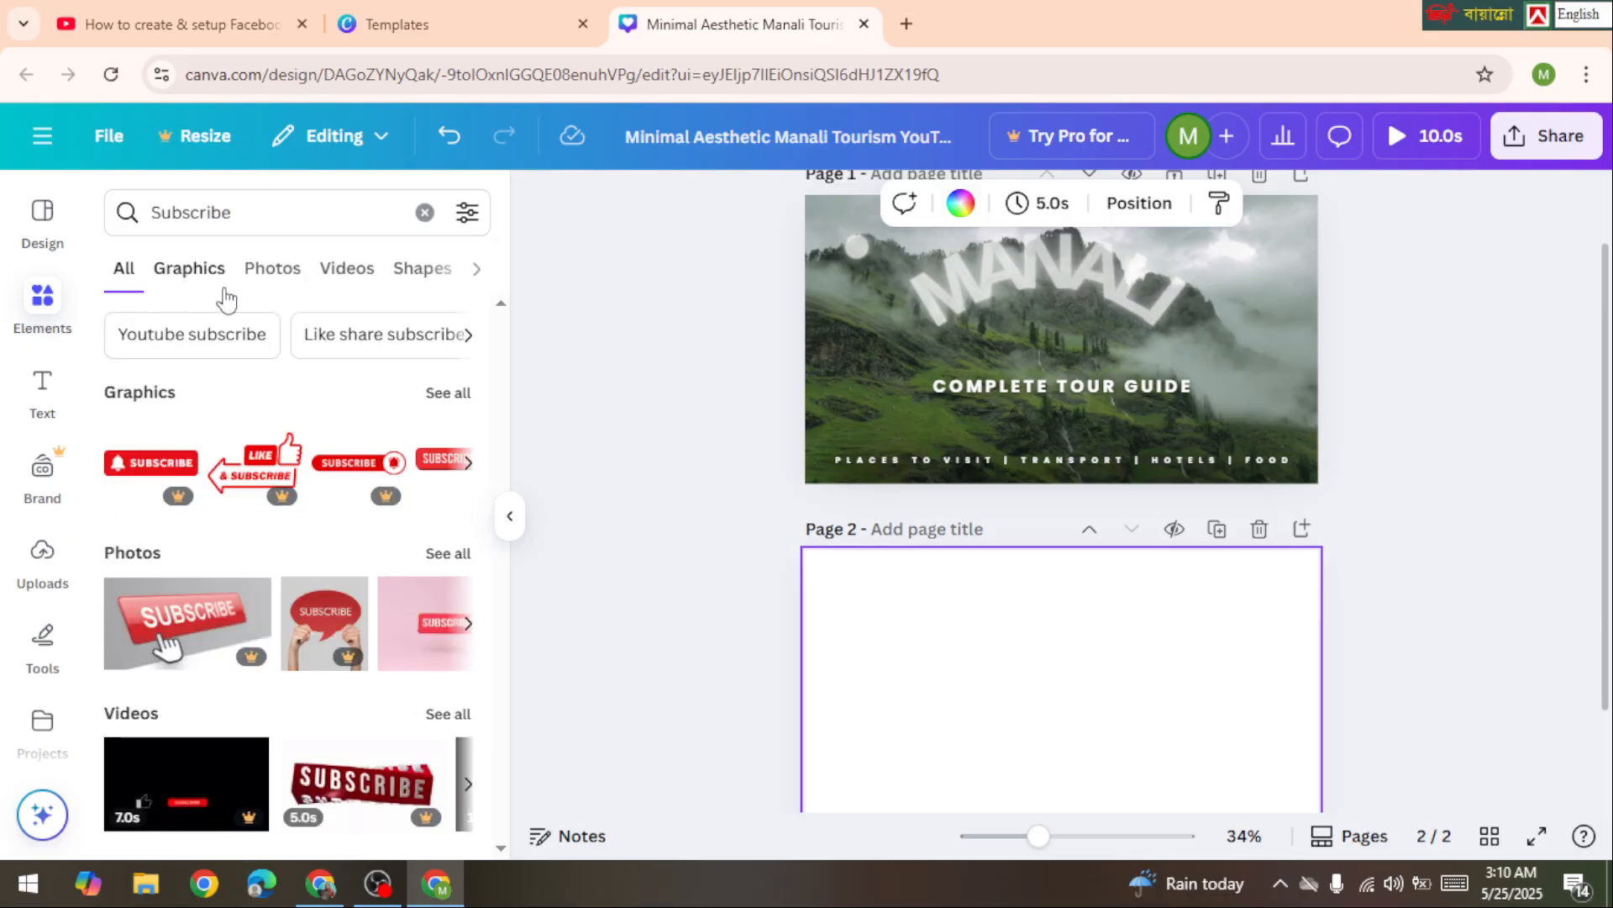
{"action": "mouse_move", "coordinate": [349, 600]}
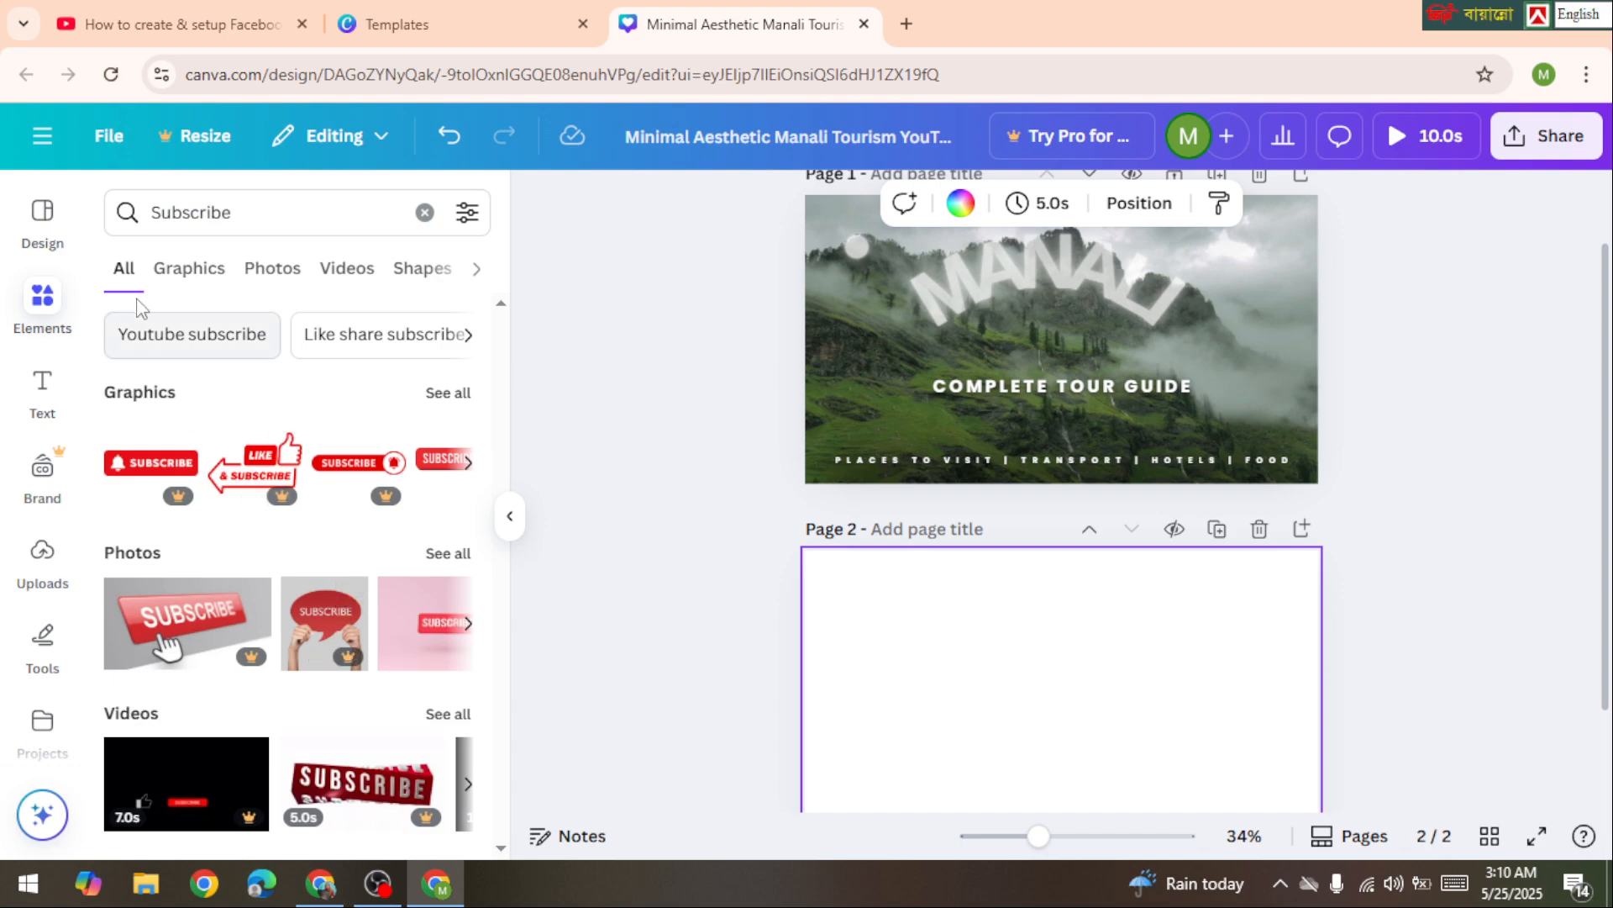
{"action": "left_click", "coordinate": [179, 274]}
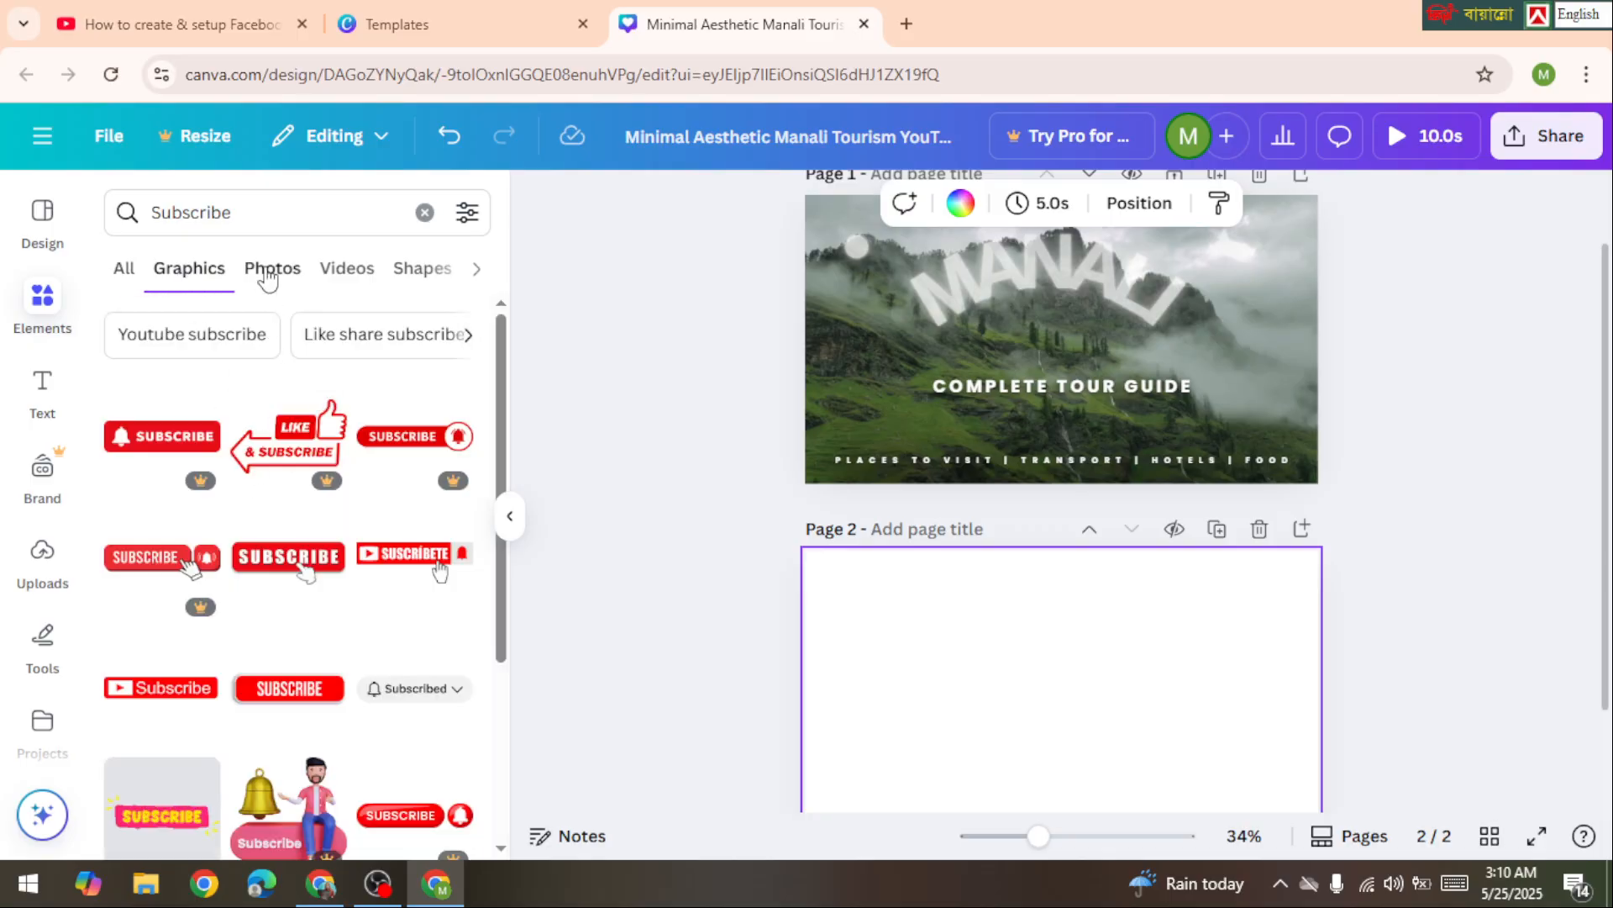
{"action": "left_click", "coordinate": [270, 271]}
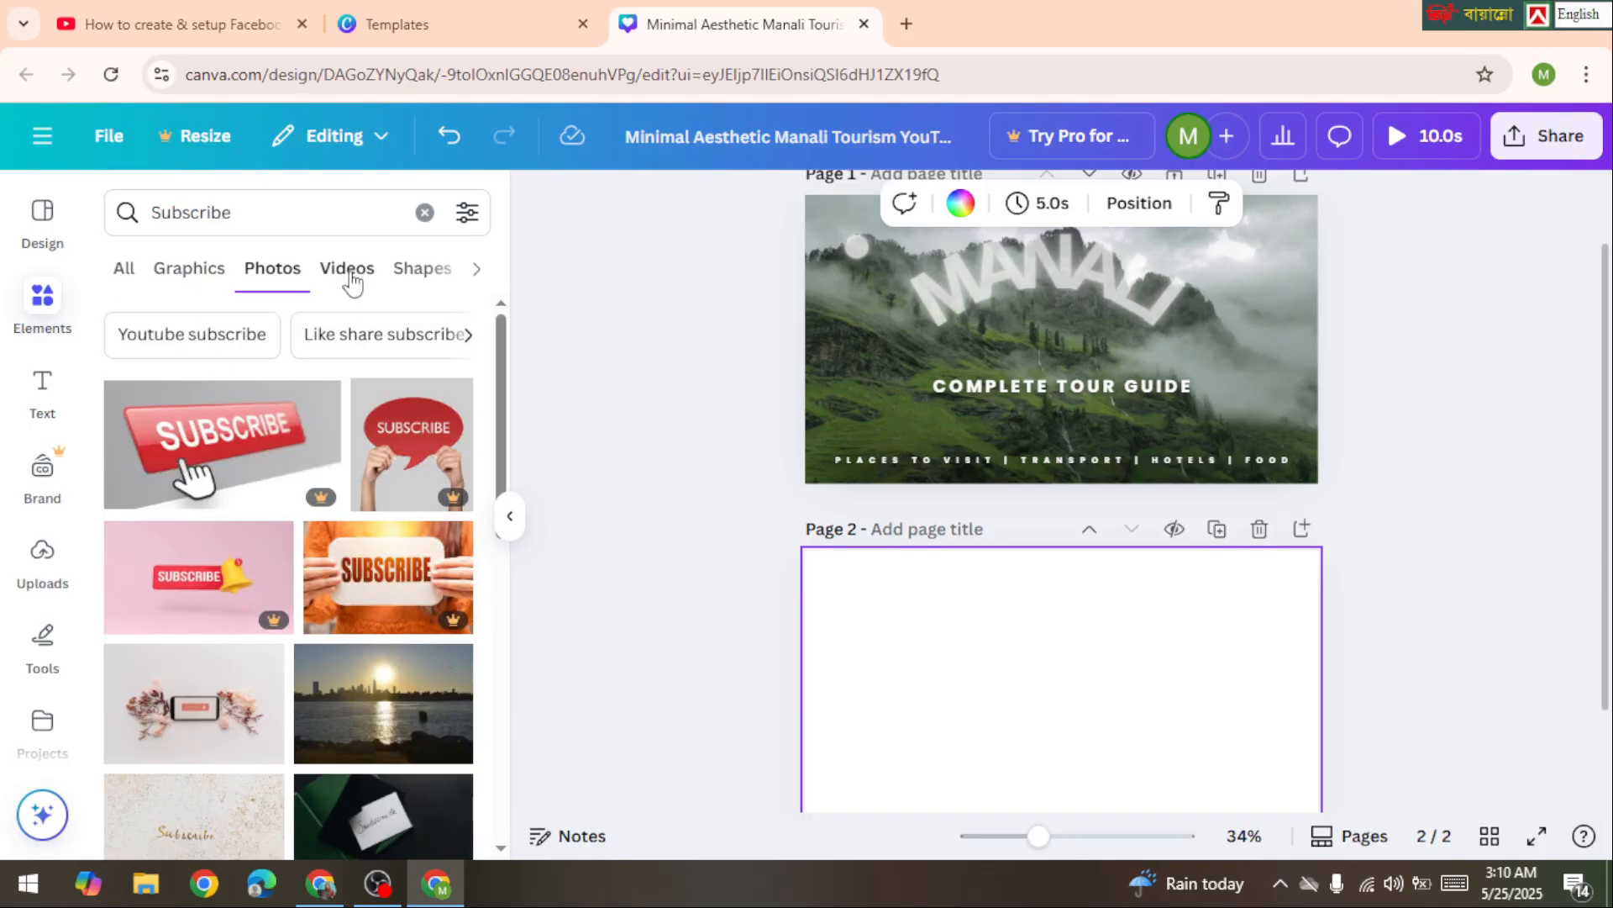
{"action": "left_click", "coordinate": [349, 270]}
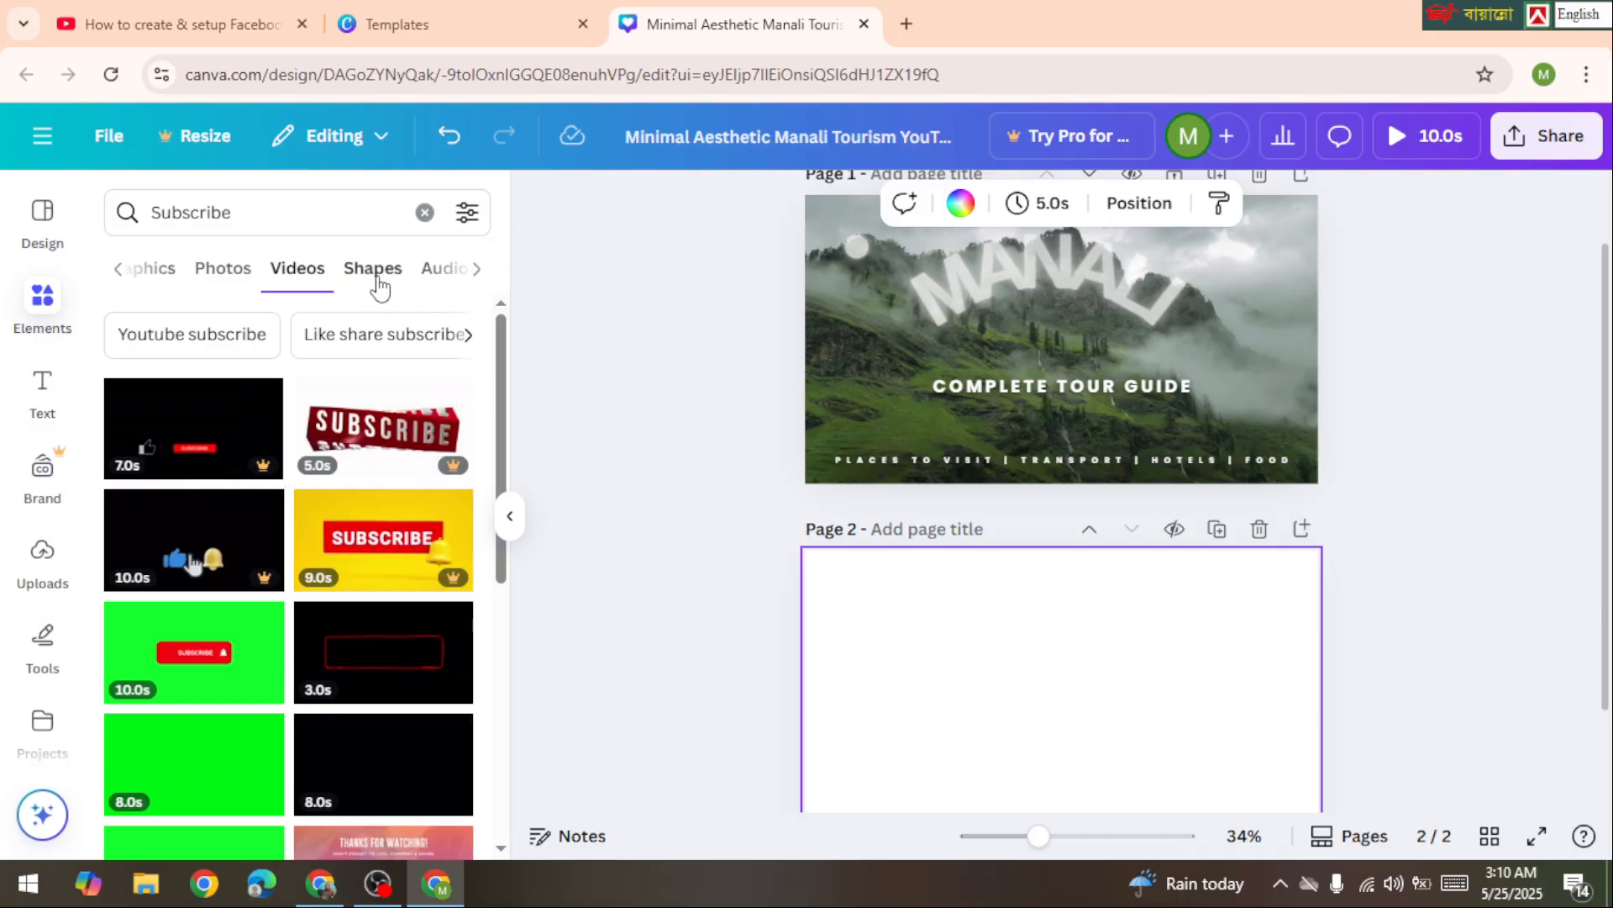
{"action": "left_click", "coordinate": [377, 279]}
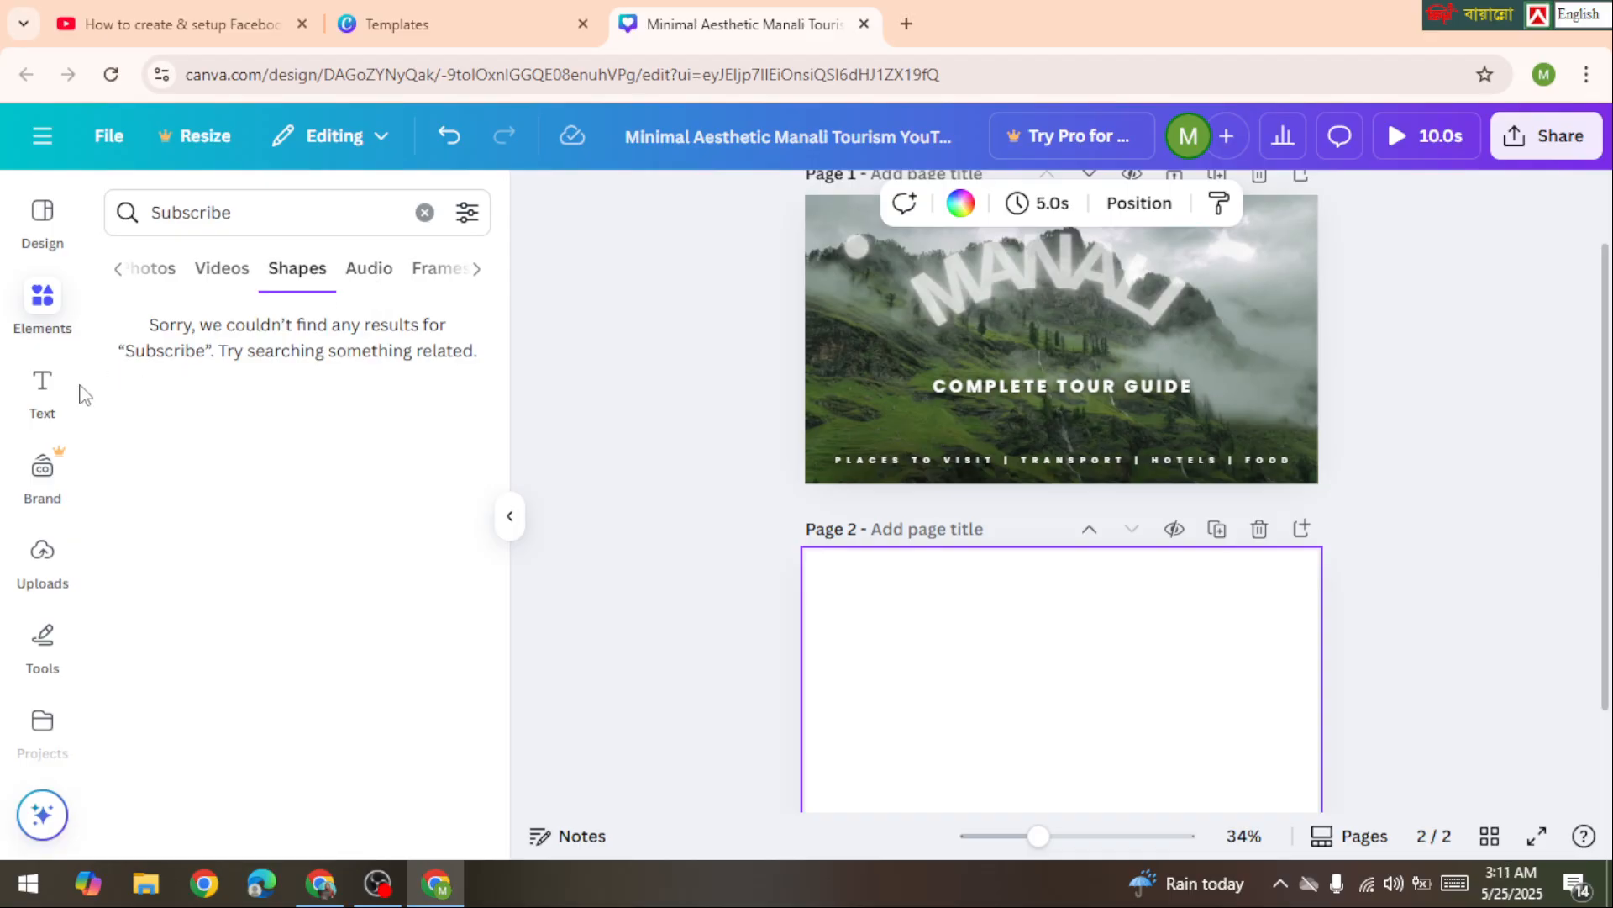
{"action": "left_click", "coordinate": [44, 302]}
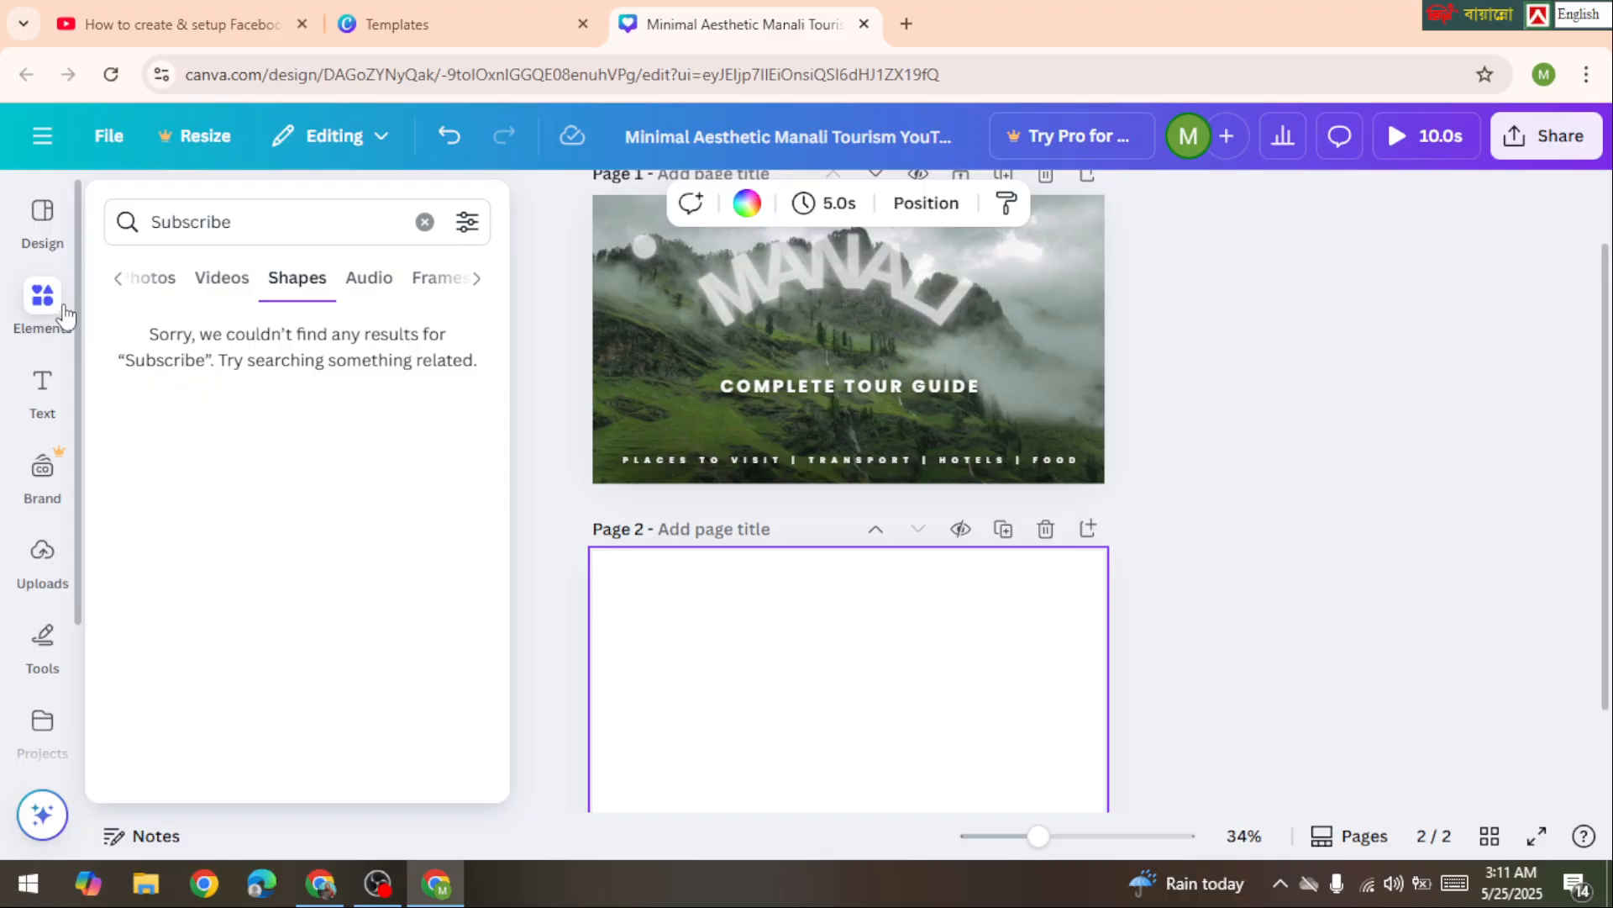
Look through the default text styles, text apps and font combinations, and view the Brand Kit options.
{"action": "left_click", "coordinate": [44, 386]}
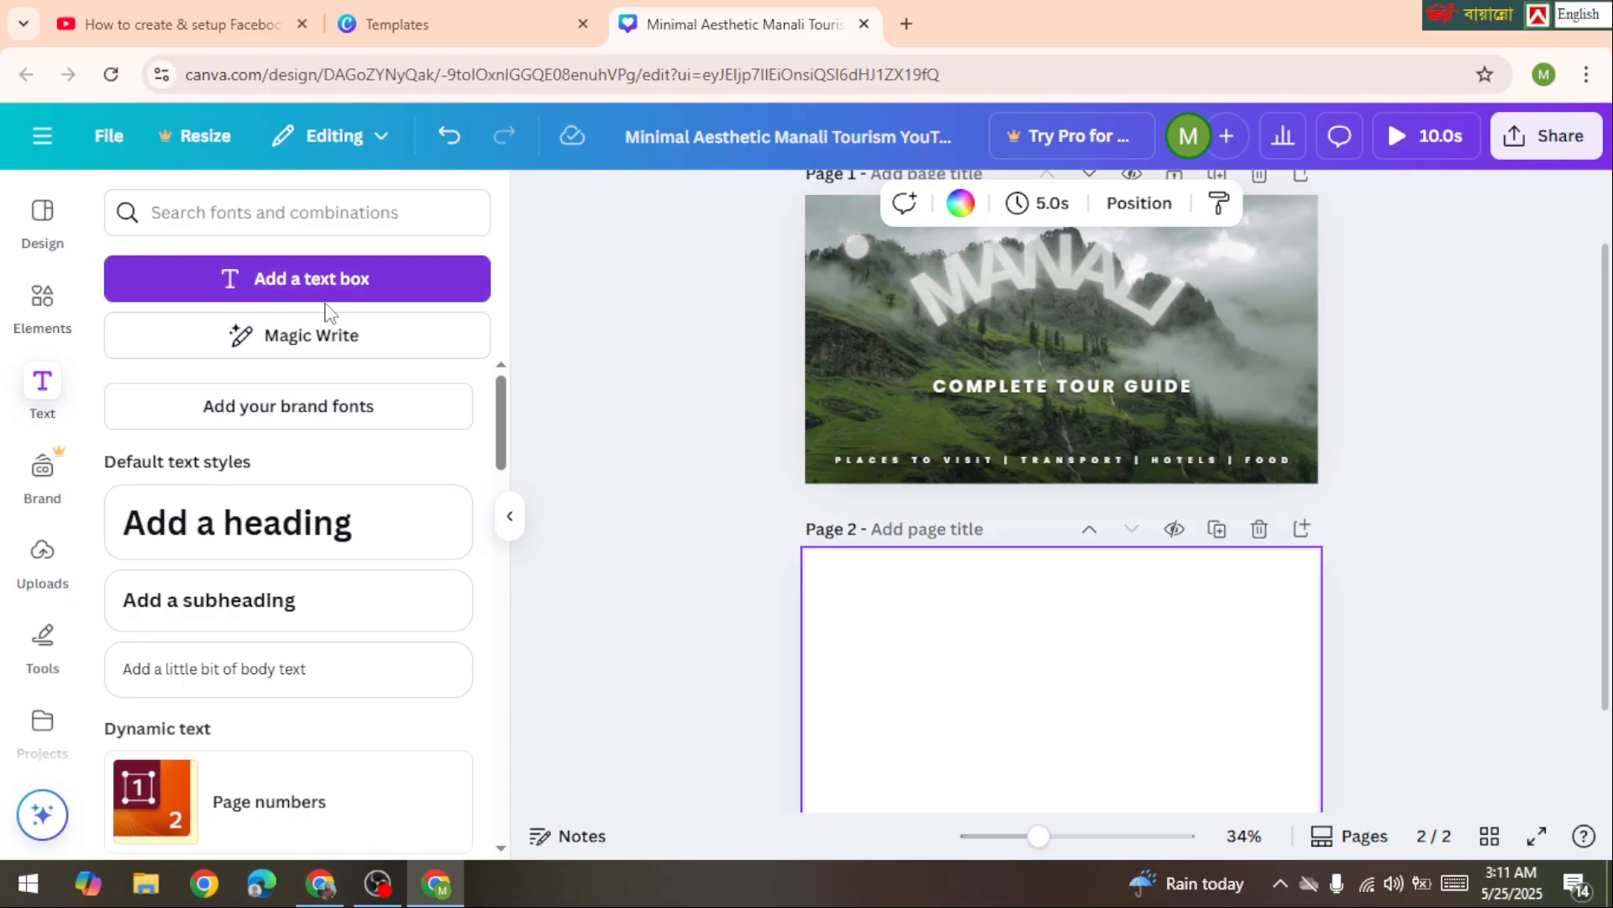
{"action": "scroll", "coordinate": [542, 536], "scroll_direction": "down", "scroll_amount": 1}
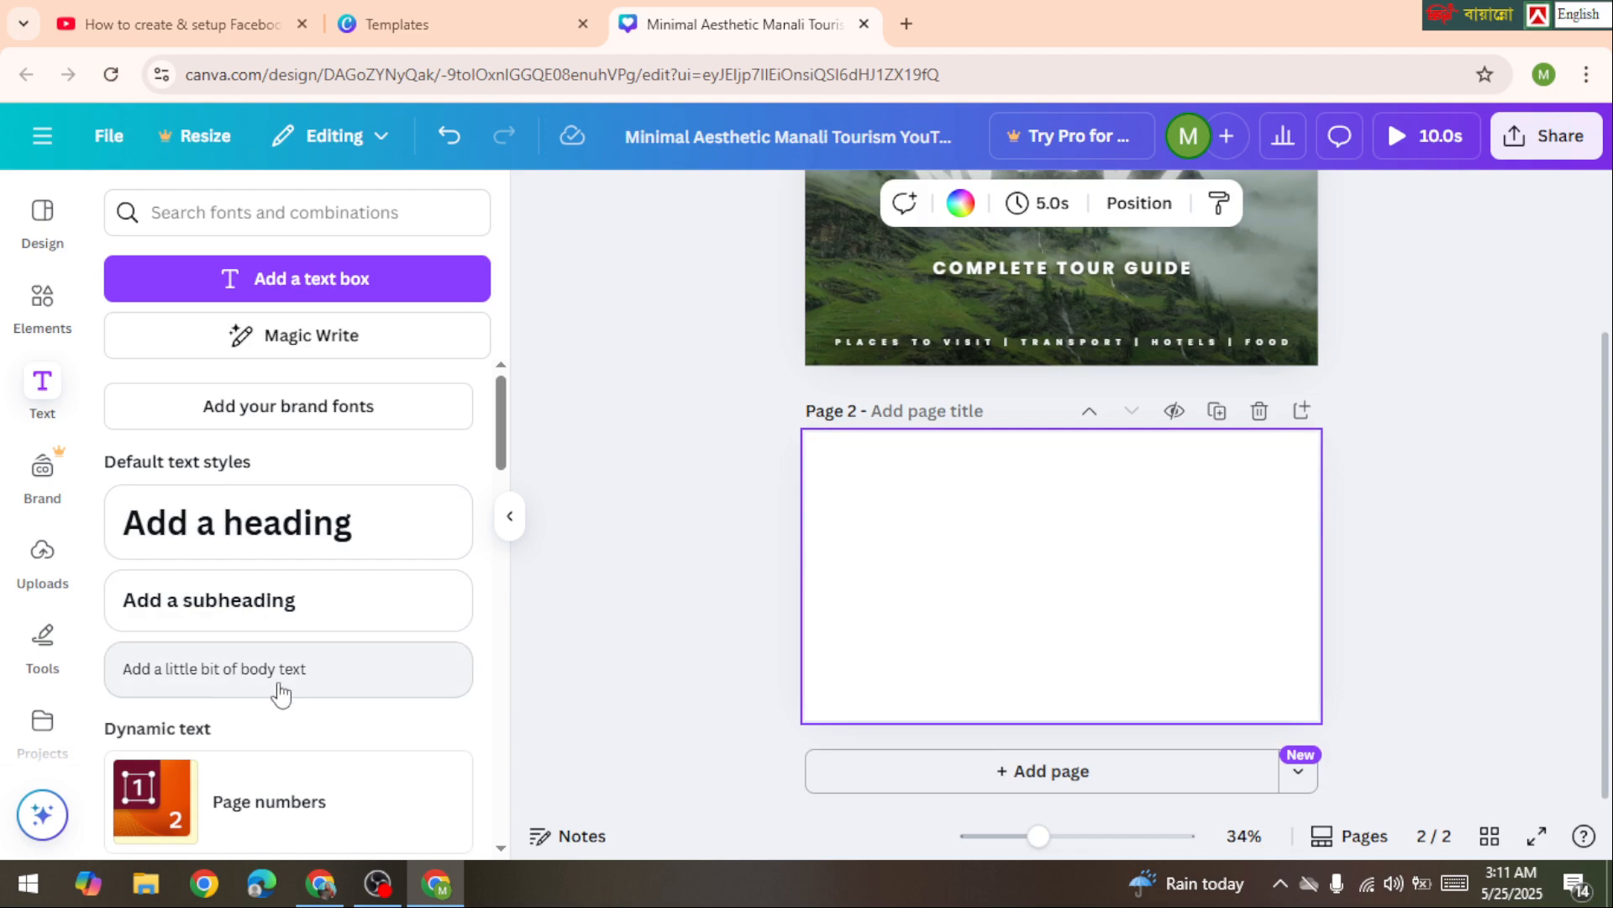
{"action": "scroll", "coordinate": [309, 687], "scroll_direction": "down", "scroll_amount": 10}
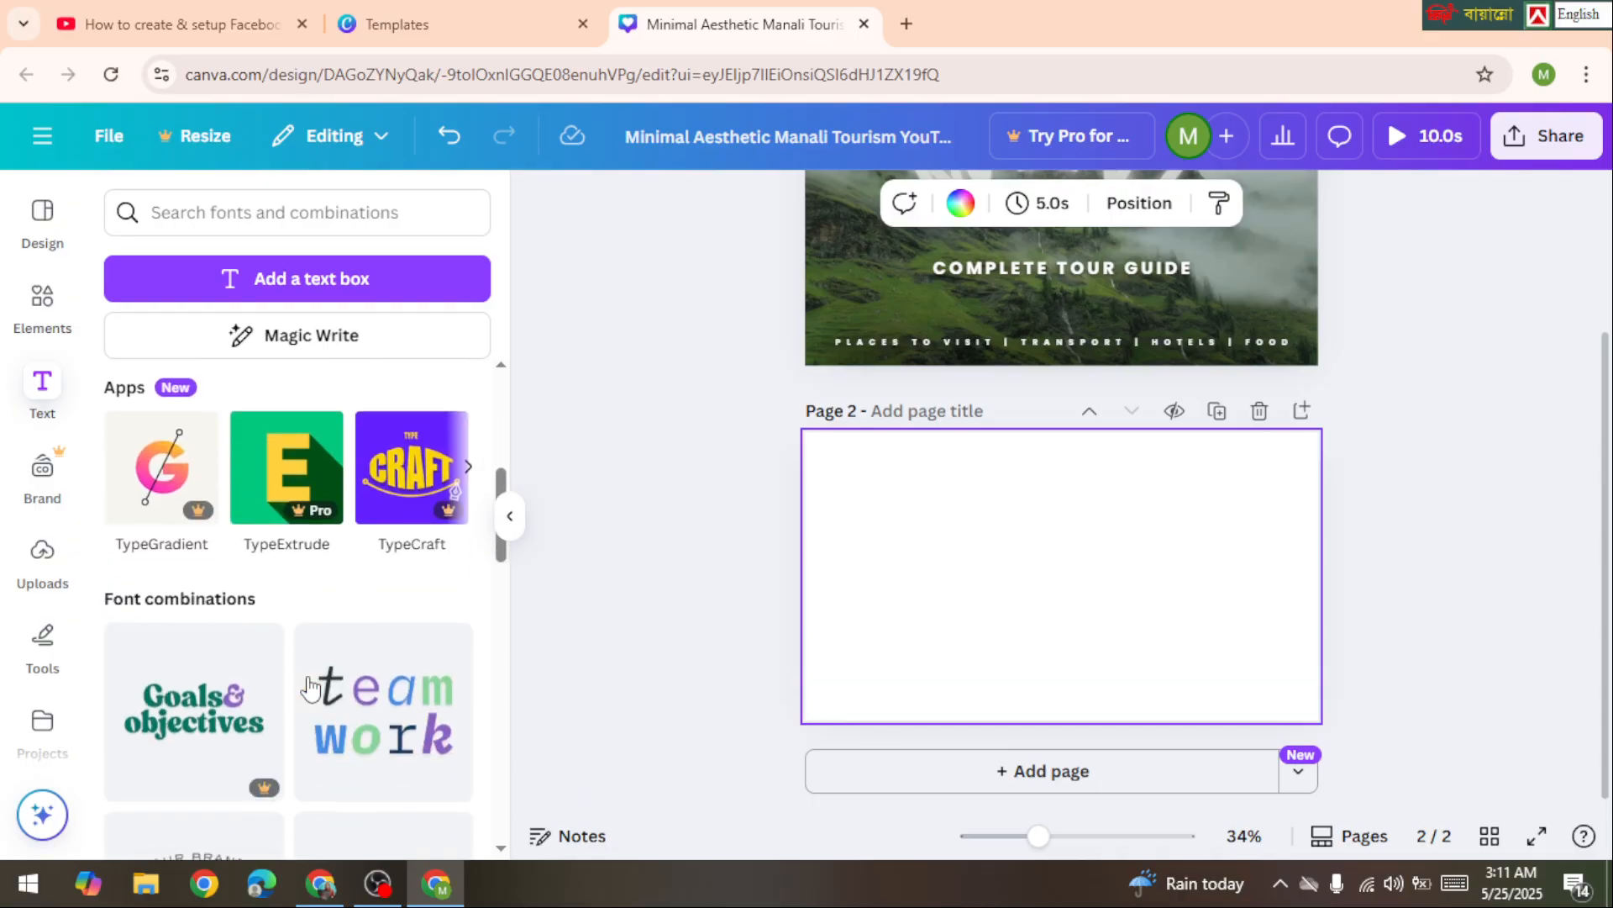
{"action": "scroll", "coordinate": [309, 687], "scroll_direction": "up", "scroll_amount": 5}
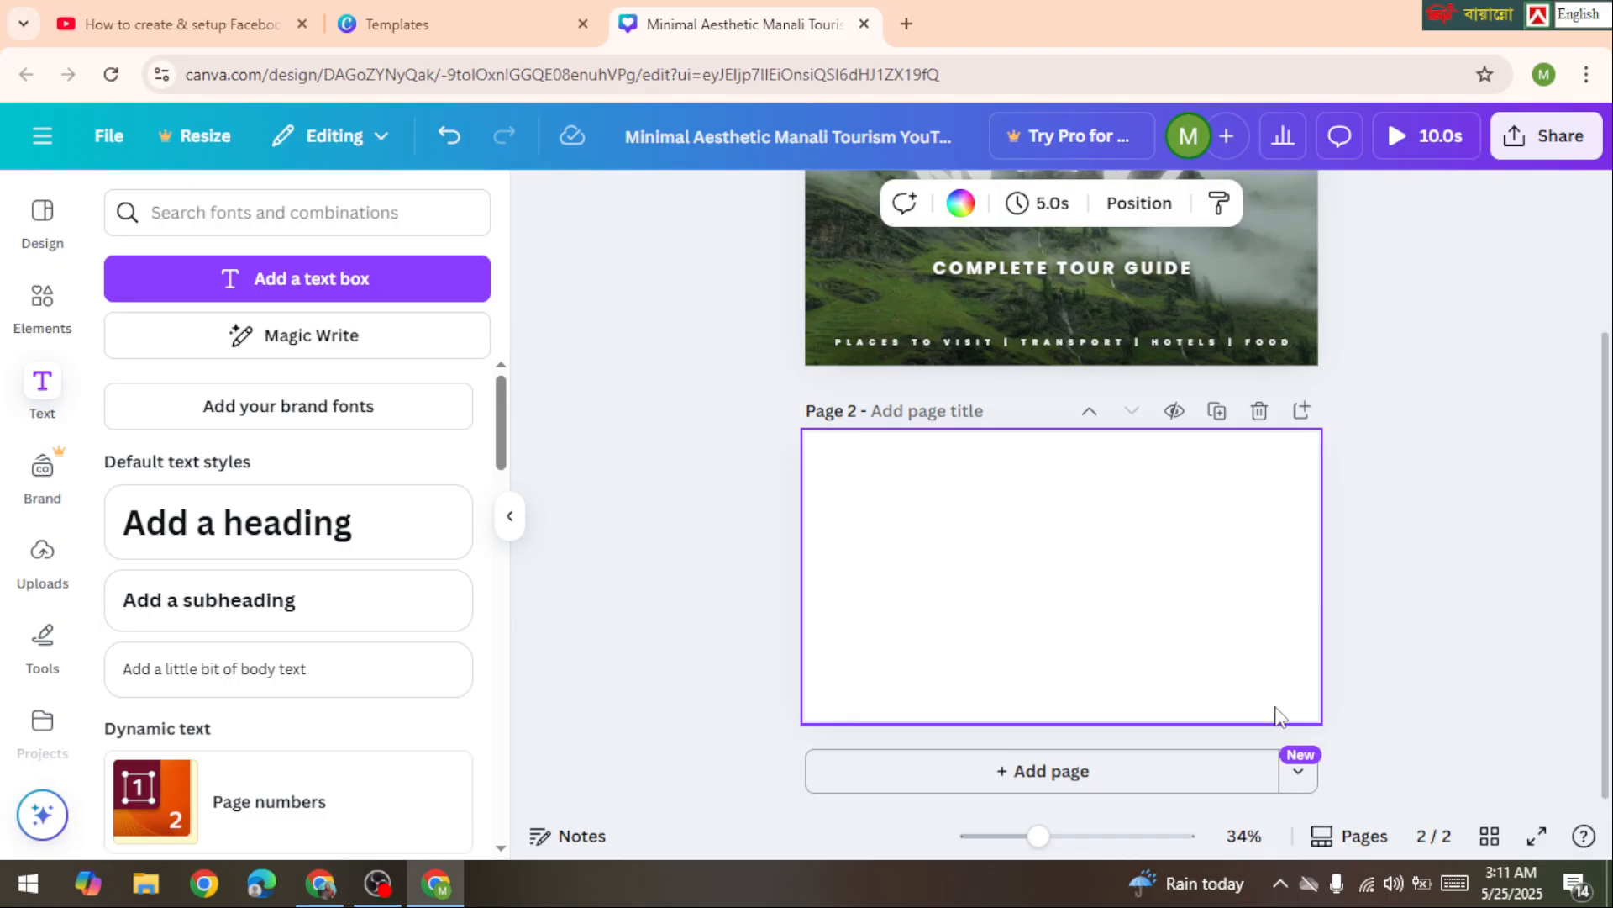
{"action": "scroll", "coordinate": [1313, 725], "scroll_direction": "up", "scroll_amount": 3}
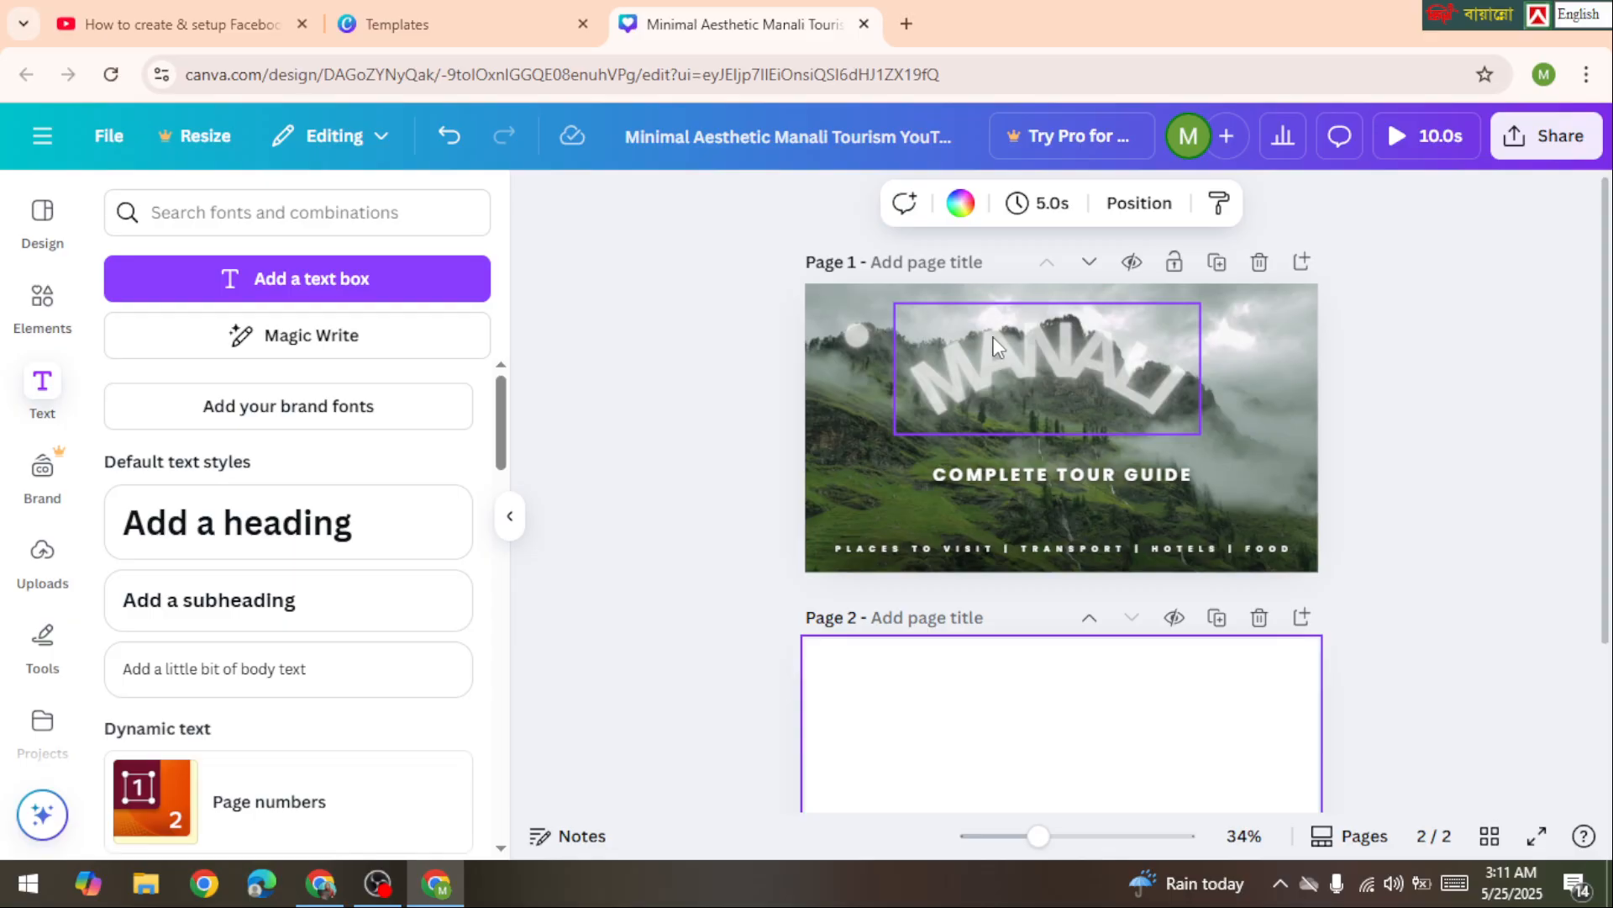
{"action": "left_click", "coordinate": [40, 475]}
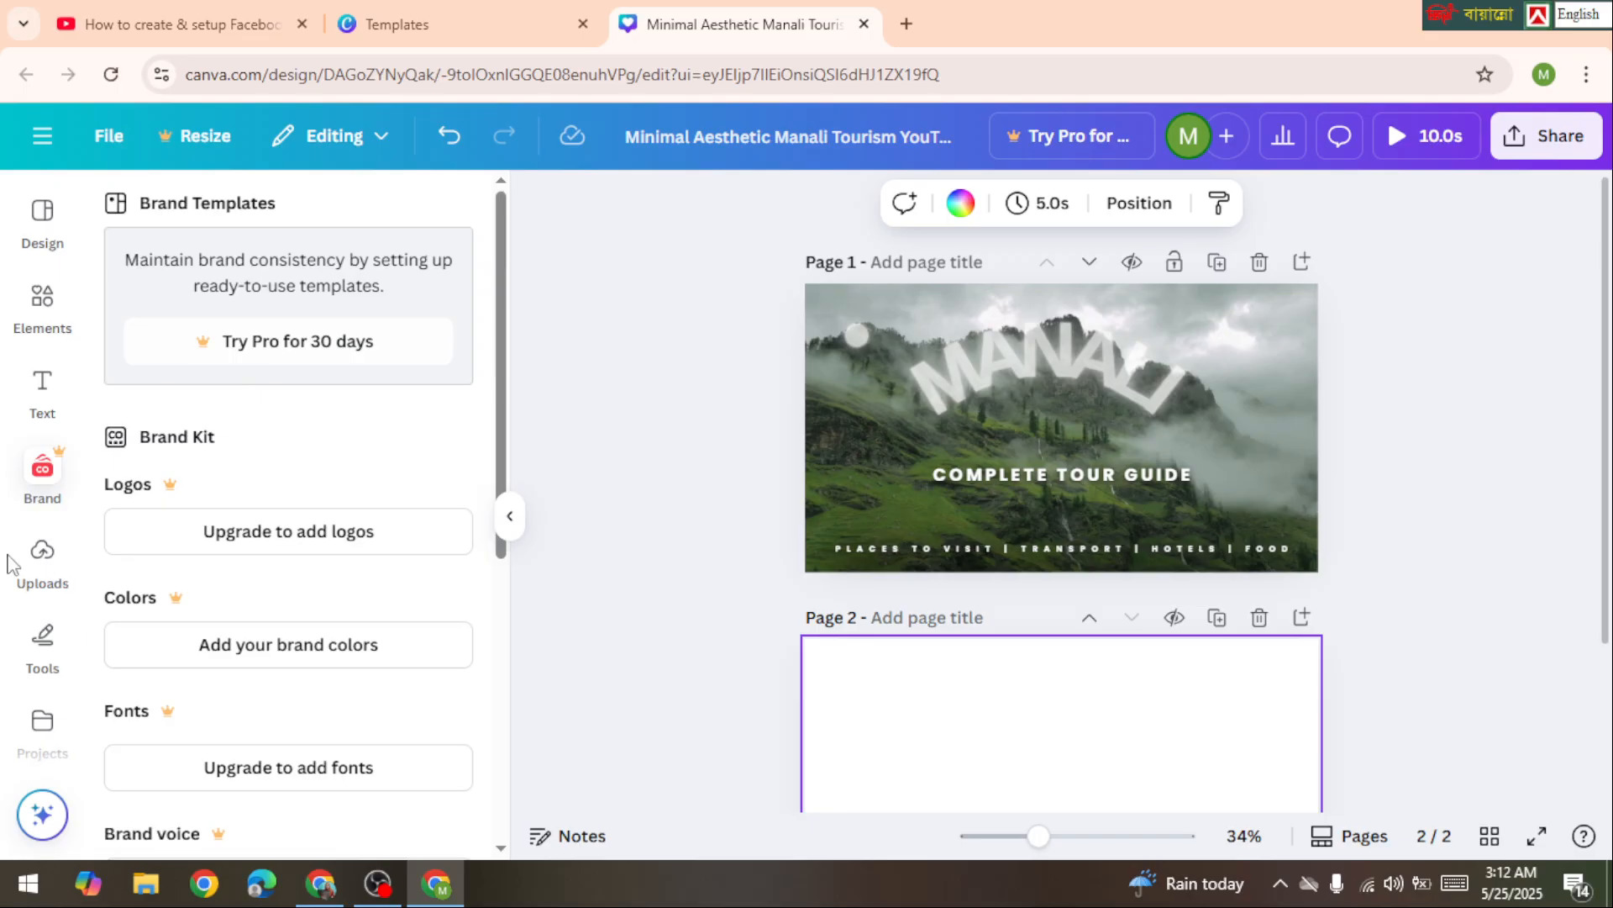
Upload the MP4 video 2a9fa150-e34d-40ba-9b57-0b82aabe07f7 from the Downloads folder to the project's media.
{"action": "left_click", "coordinate": [37, 563]}
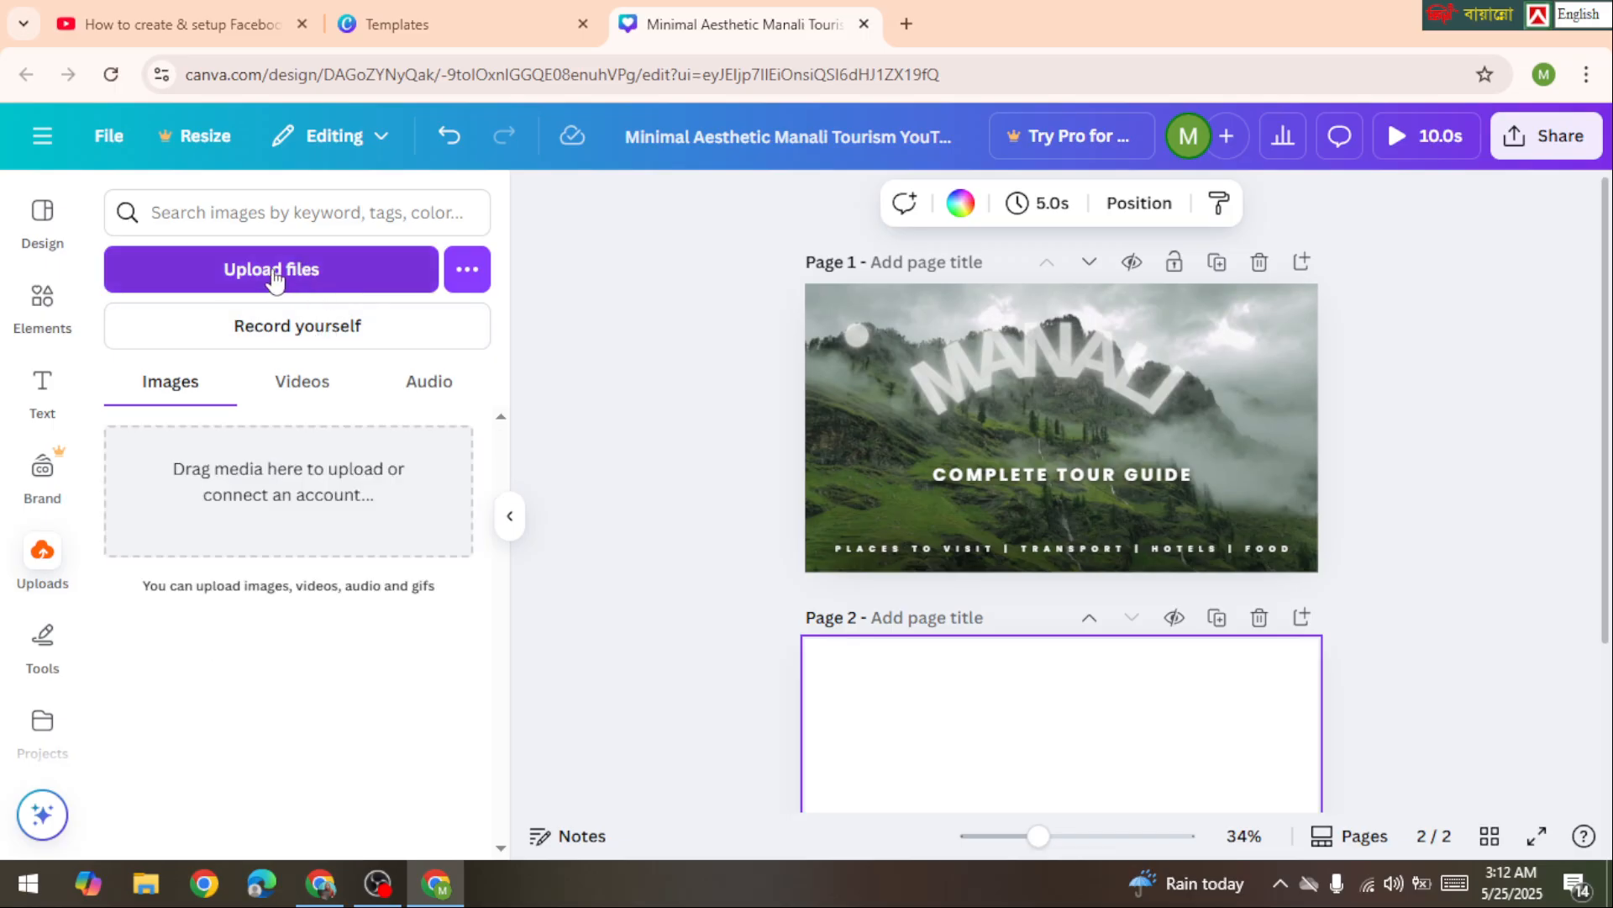
{"action": "left_click", "coordinate": [280, 271]}
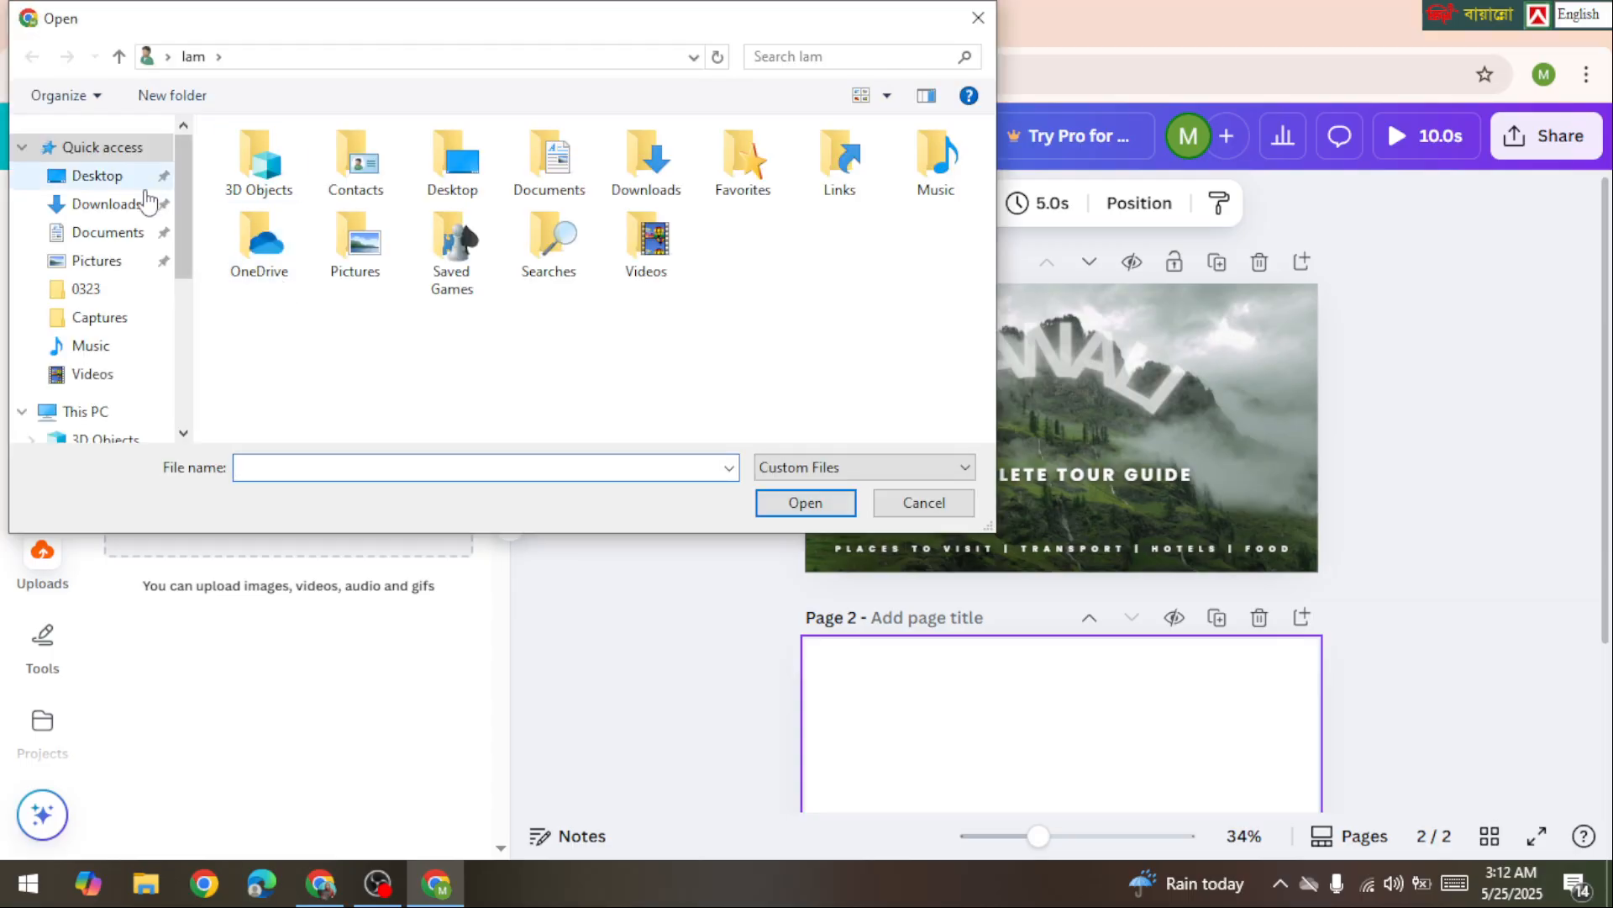
{"action": "left_click", "coordinate": [131, 211]}
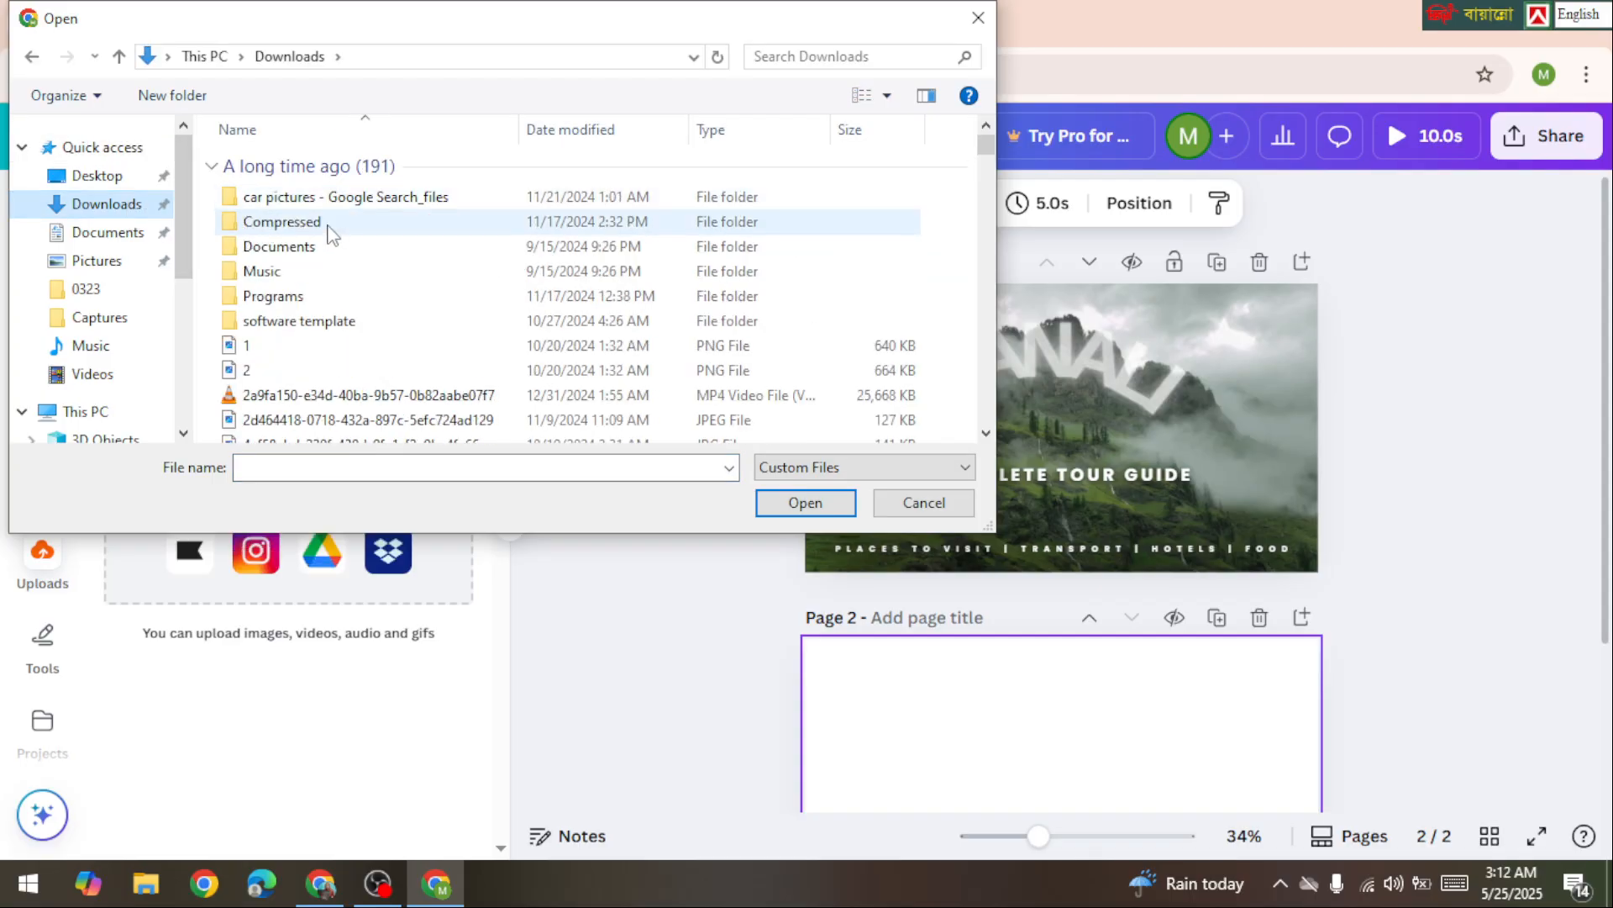
{"action": "left_click", "coordinate": [325, 394]}
{"action": "left_click", "coordinate": [808, 503]}
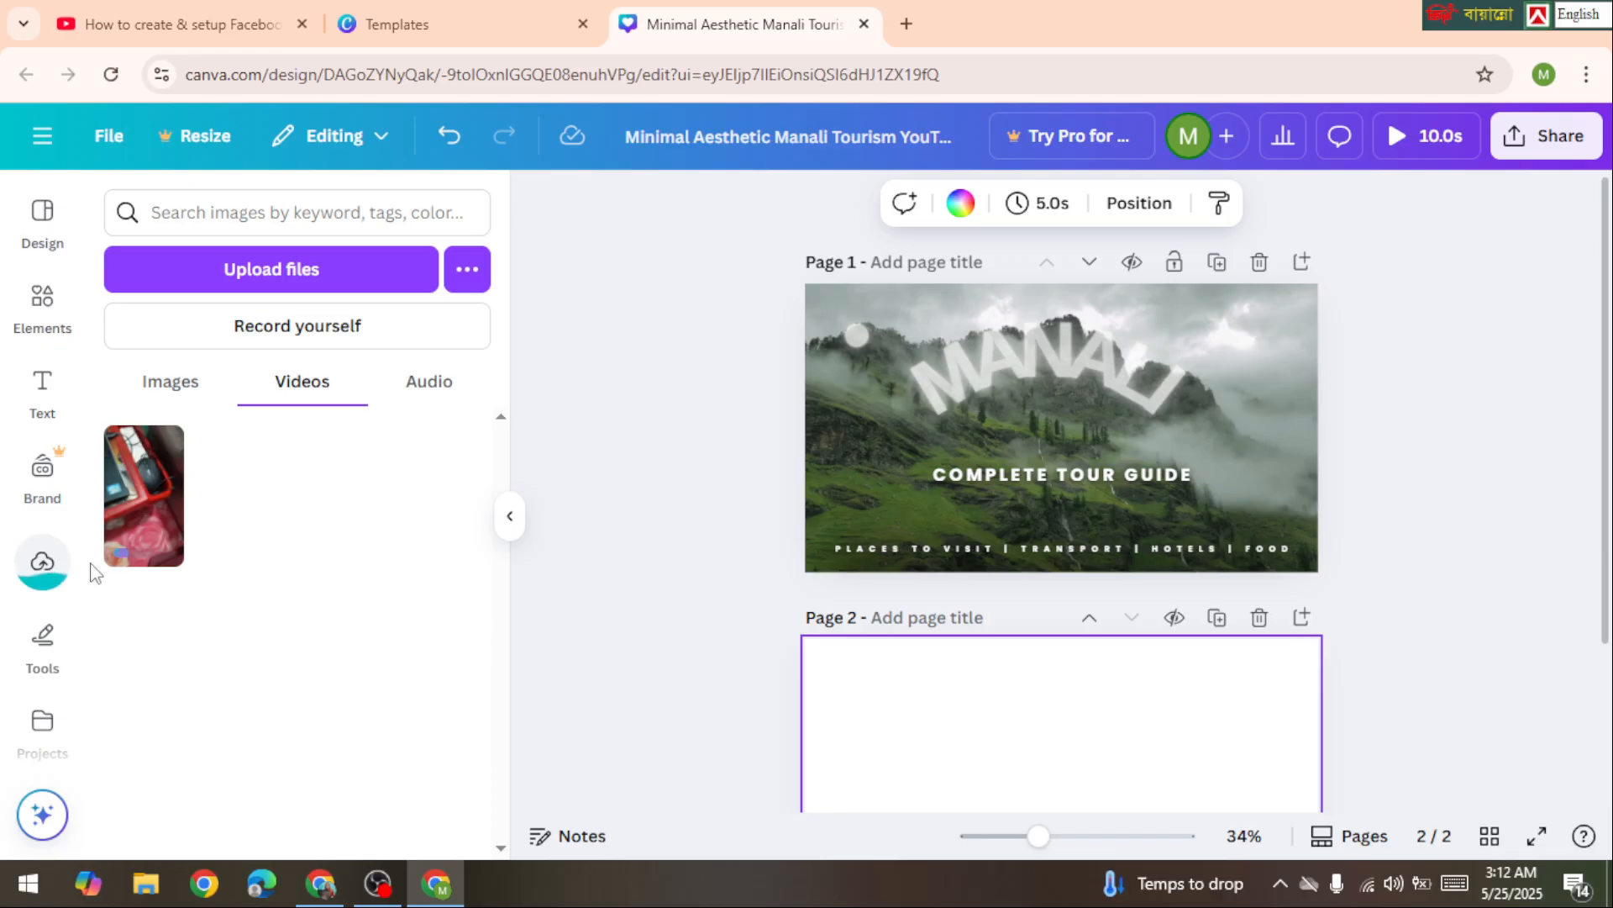
Scribble freehand over the page 1 thumbnail with the red marker and erase the scribble.
{"action": "left_click", "coordinate": [43, 676]}
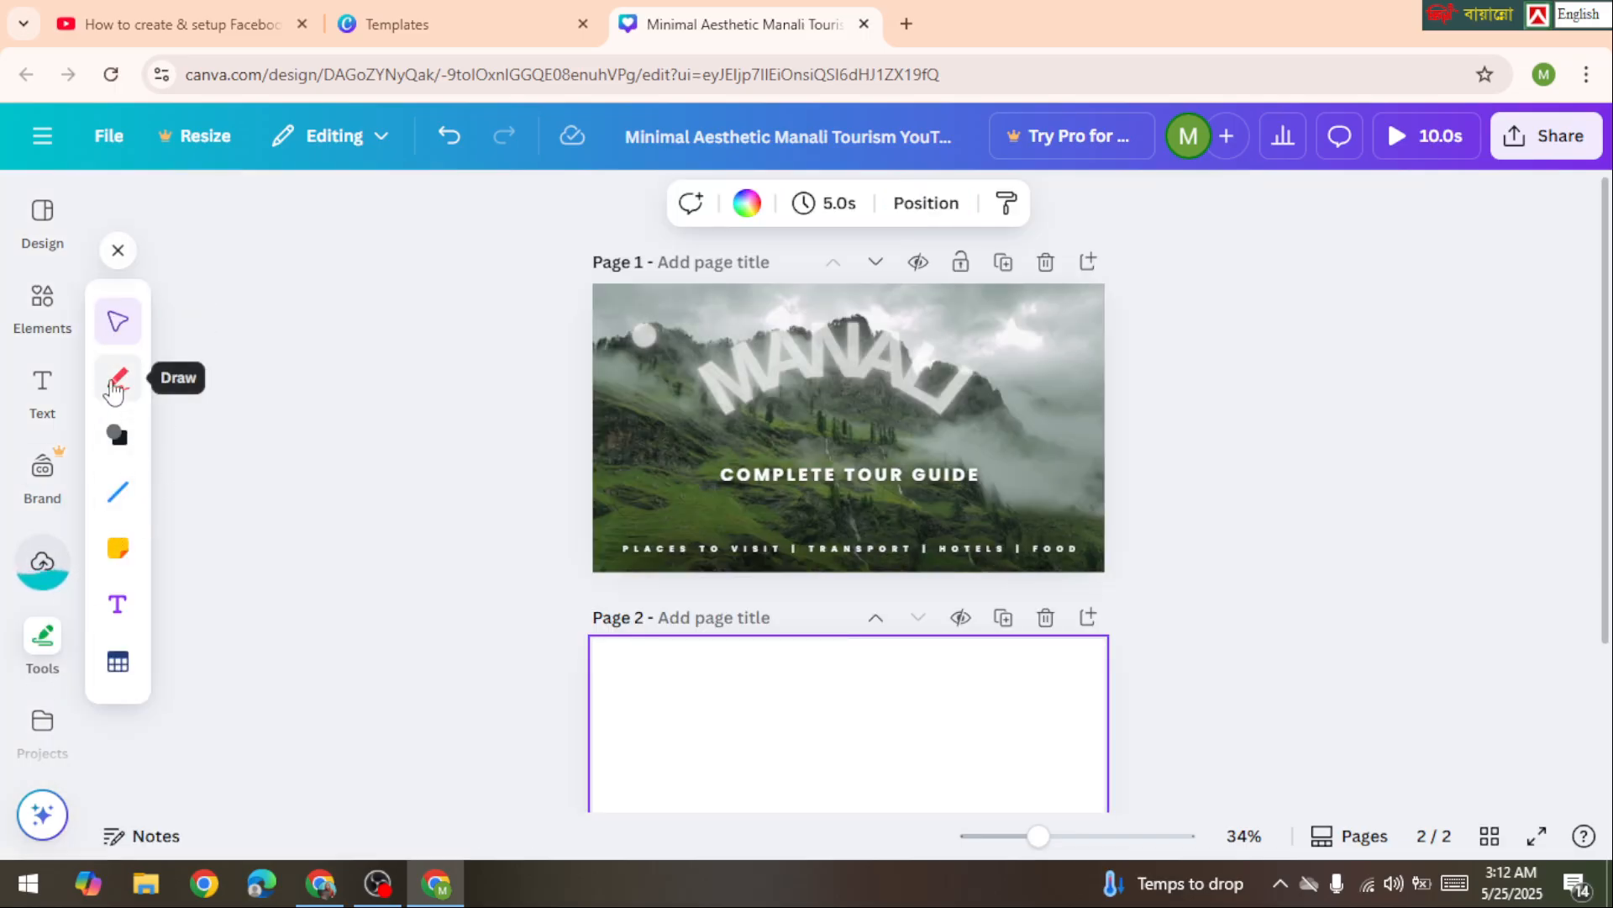
{"action": "left_click", "coordinate": [123, 335]}
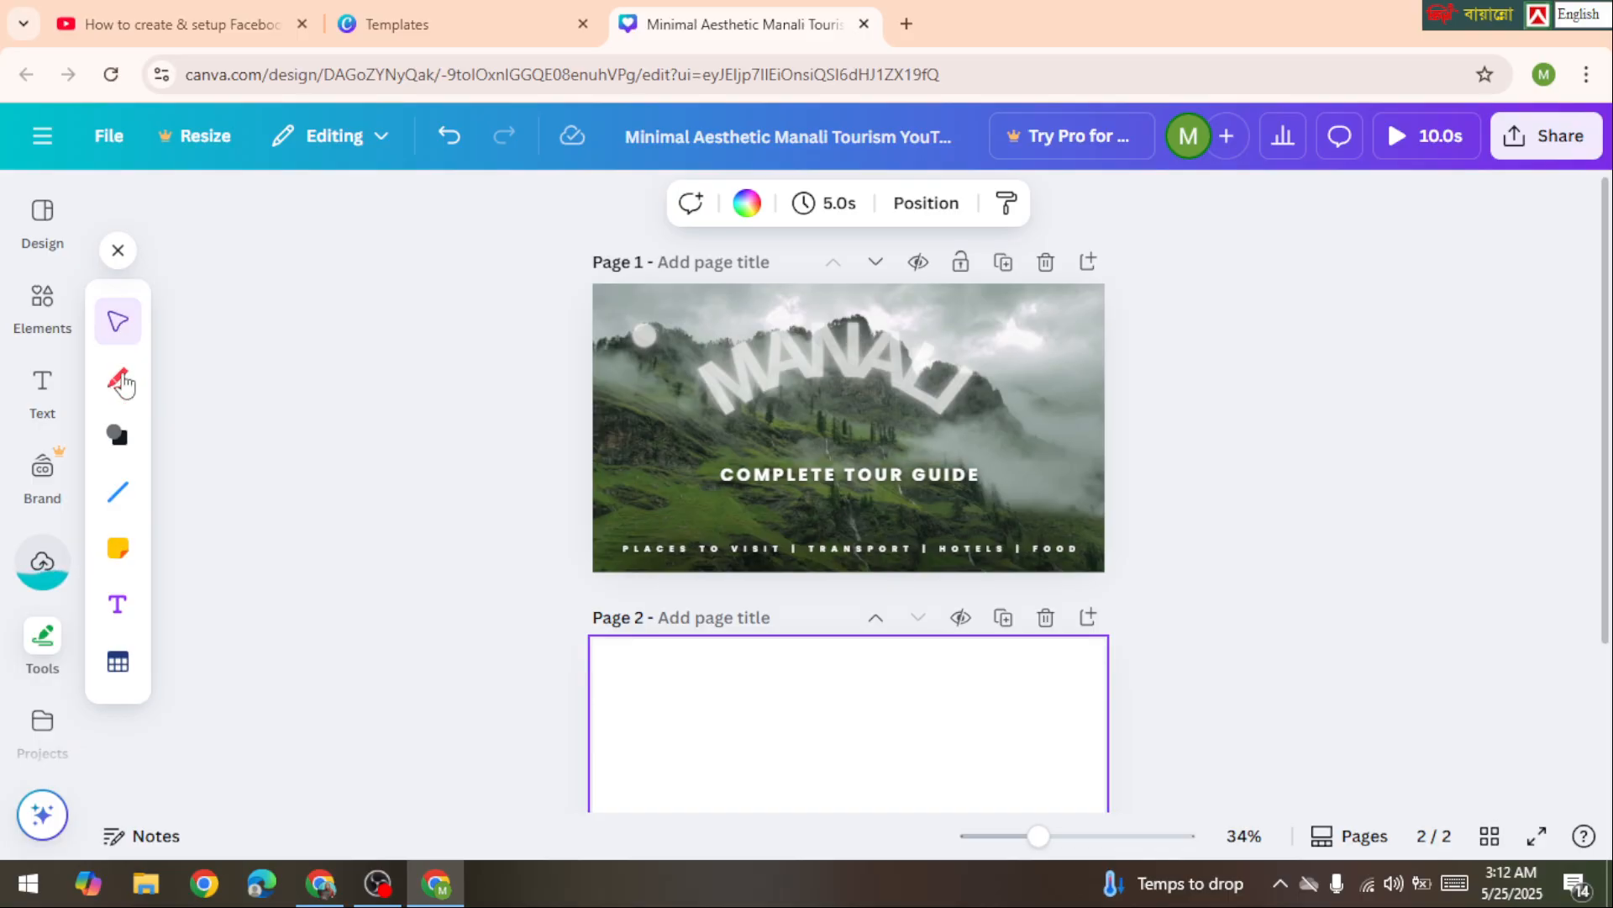
{"action": "left_click", "coordinate": [118, 392]}
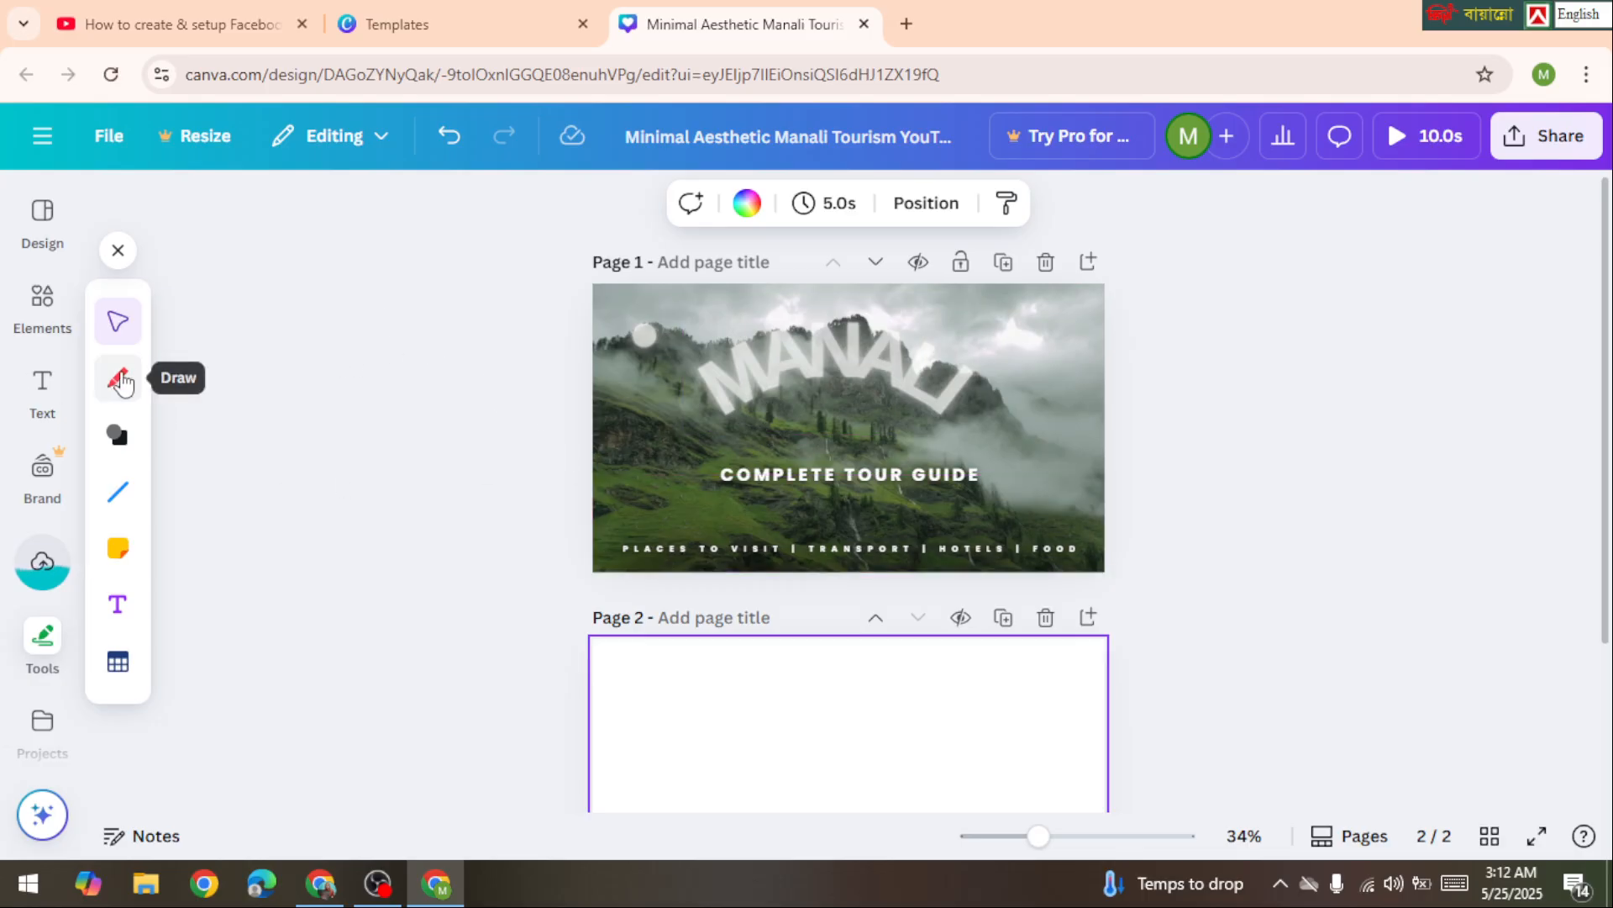
{"action": "left_click", "coordinate": [122, 384]}
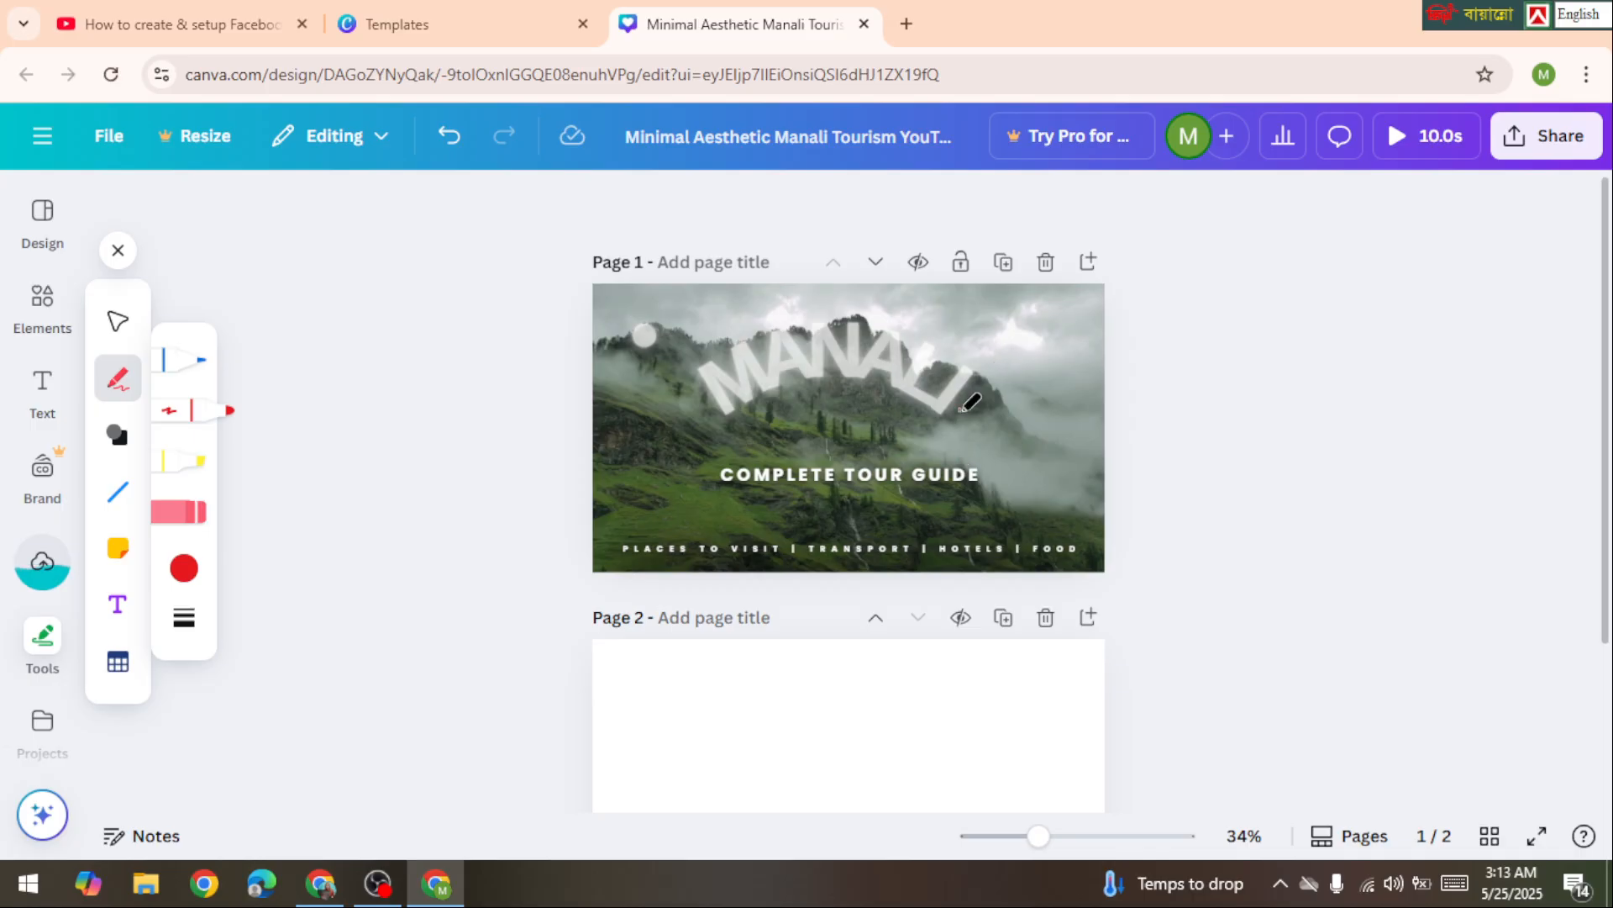
{"action": "mouse_move", "coordinate": [1035, 346]}
{"action": "left_mouse_down"}
{"action": "mouse_move", "coordinate": [1035, 401]}
{"action": "mouse_move", "coordinate": [1100, 319]}
{"action": "mouse_move", "coordinate": [996, 452]}
{"action": "mouse_move", "coordinate": [824, 406]}
{"action": "mouse_move", "coordinate": [725, 344]}
{"action": "mouse_move", "coordinate": [717, 406]}
{"action": "mouse_move", "coordinate": [1021, 381]}
{"action": "mouse_move", "coordinate": [790, 431]}
{"action": "mouse_move", "coordinate": [574, 368]}
{"action": "mouse_move", "coordinate": [772, 575]}
{"action": "mouse_move", "coordinate": [782, 447]}
{"action": "mouse_move", "coordinate": [876, 427]}
{"action": "mouse_move", "coordinate": [852, 546]}
{"action": "mouse_move", "coordinate": [861, 480]}
{"action": "left_mouse_up"}
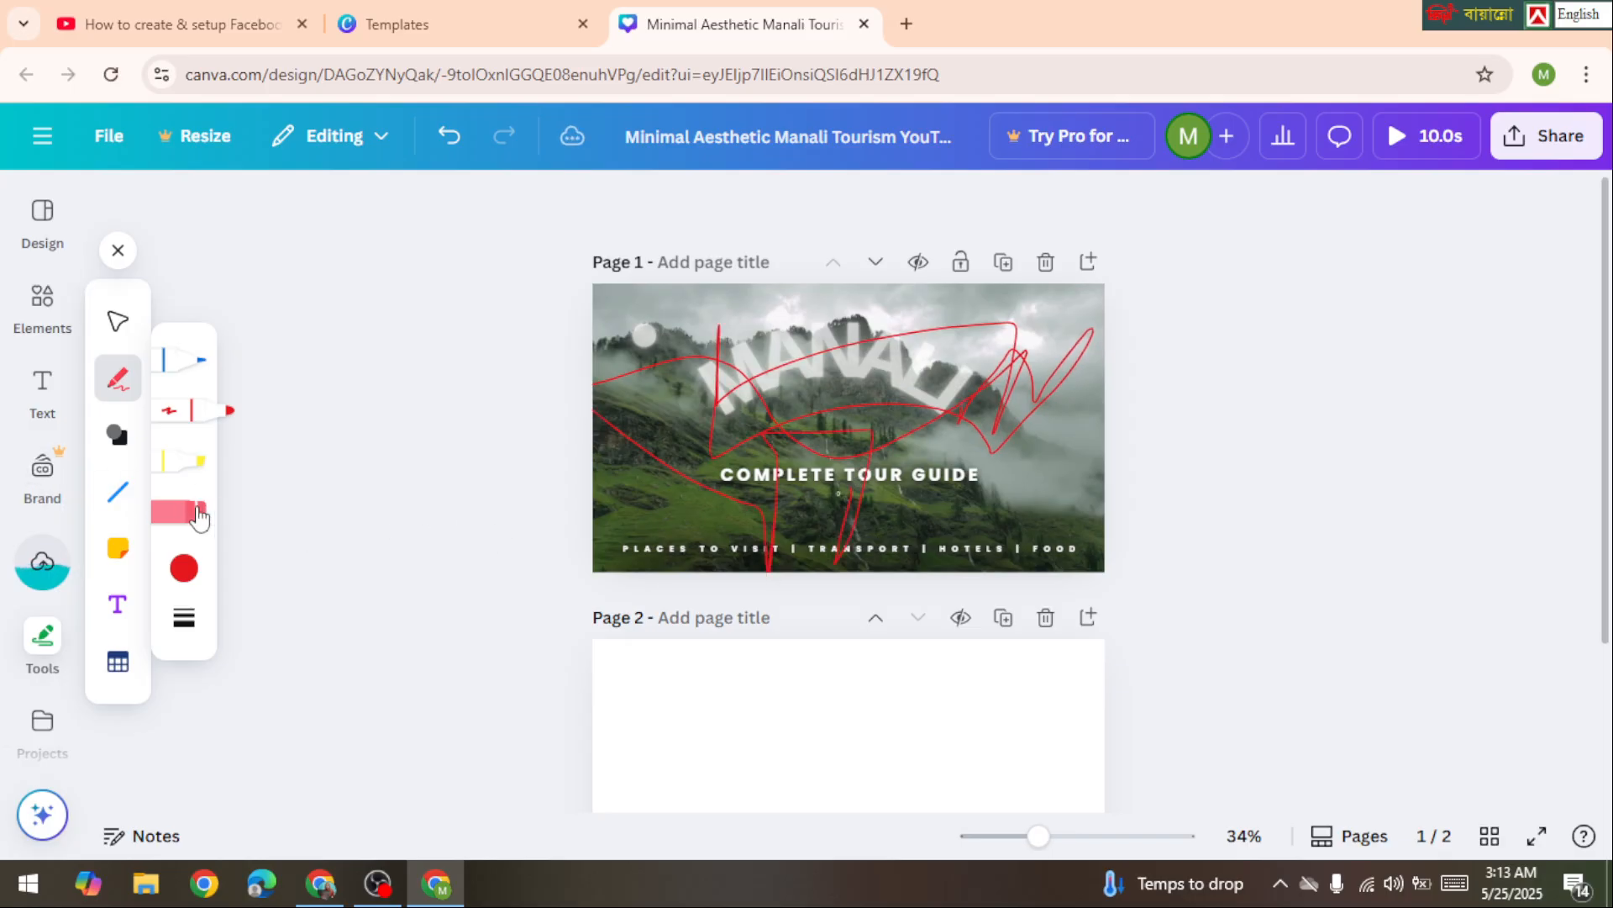
{"action": "left_click", "coordinate": [195, 512]}
{"action": "left_click", "coordinate": [835, 411]}
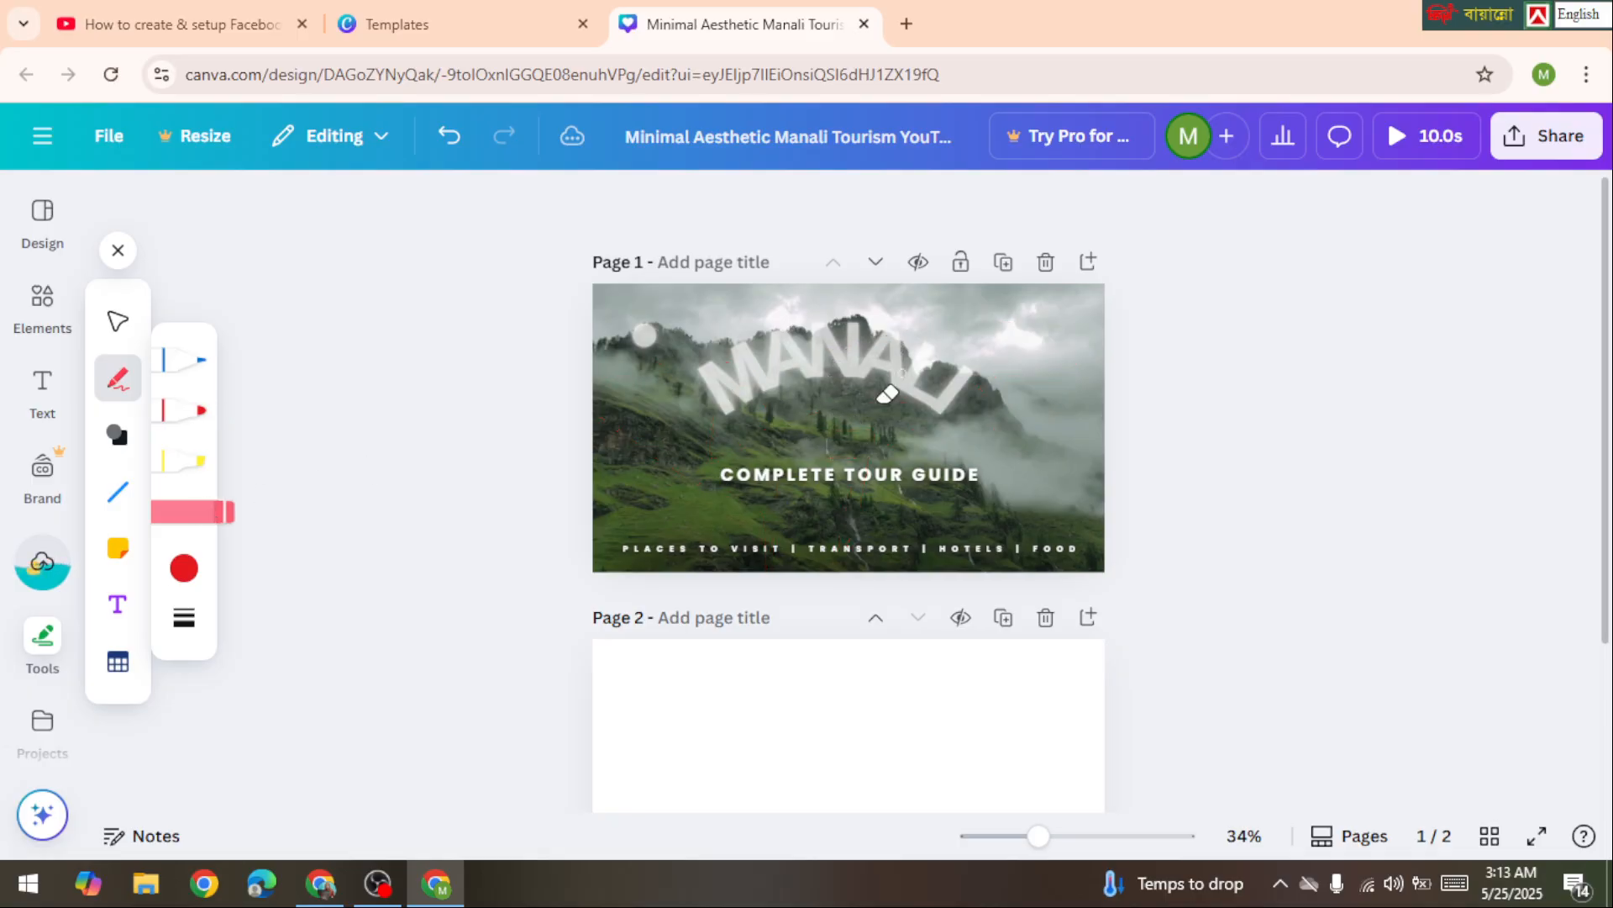
Draw several separate red marker strokes across the page 1 image and erase all of them.
{"action": "left_click", "coordinate": [193, 417]}
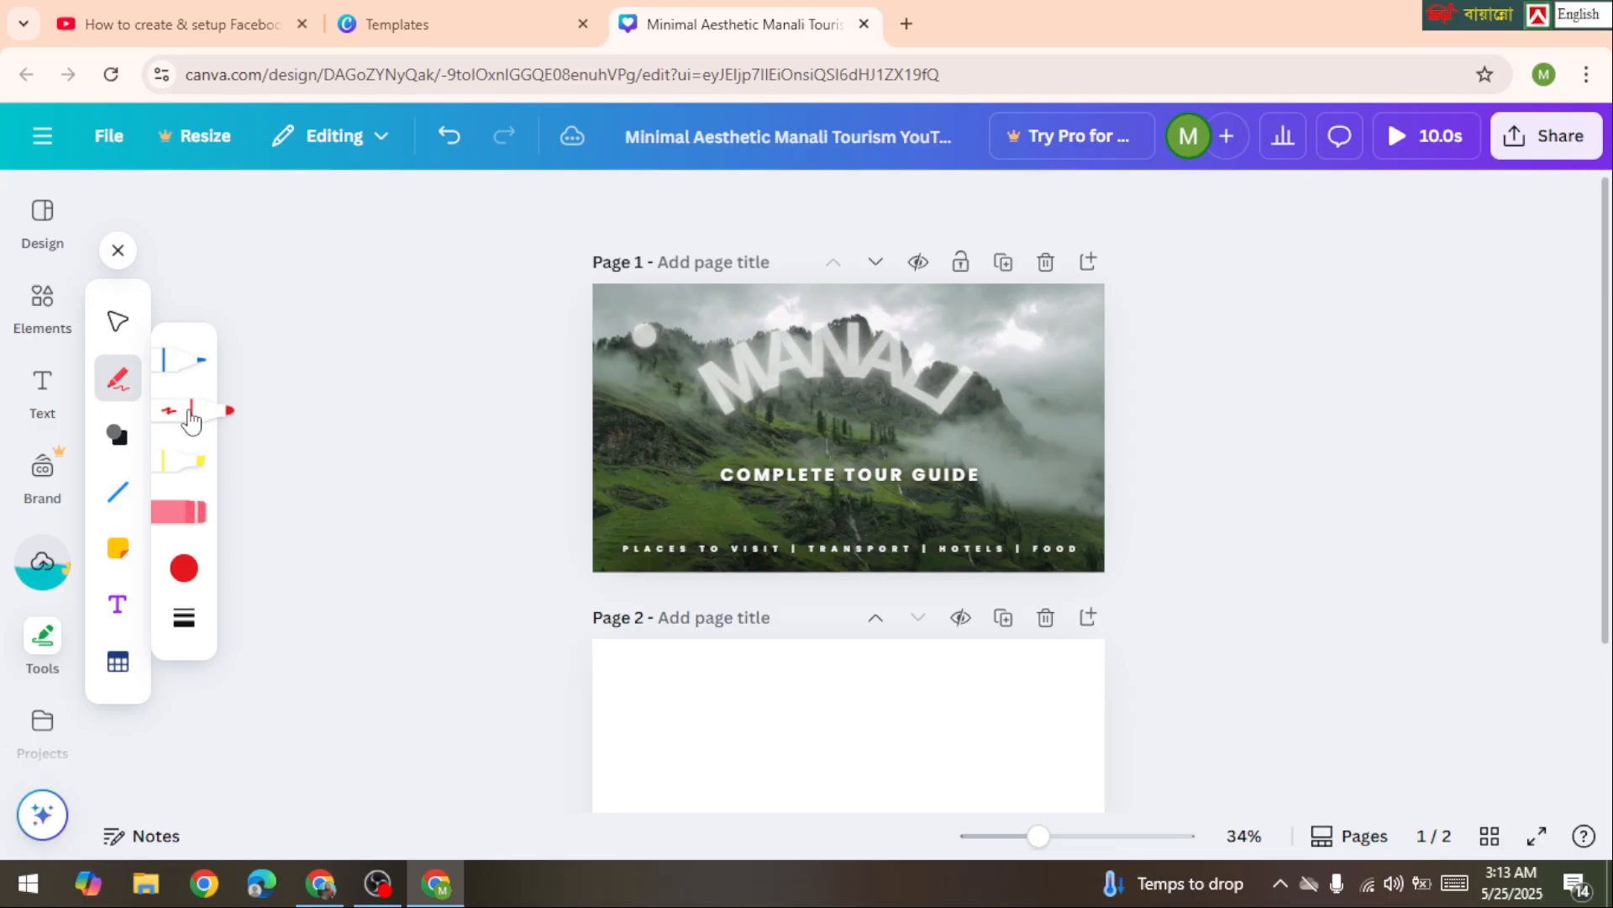
{"action": "mouse_move", "coordinate": [703, 395]}
{"action": "left_mouse_down"}
{"action": "mouse_move", "coordinate": [814, 352]}
{"action": "mouse_move", "coordinate": [864, 435]}
{"action": "left_mouse_up"}
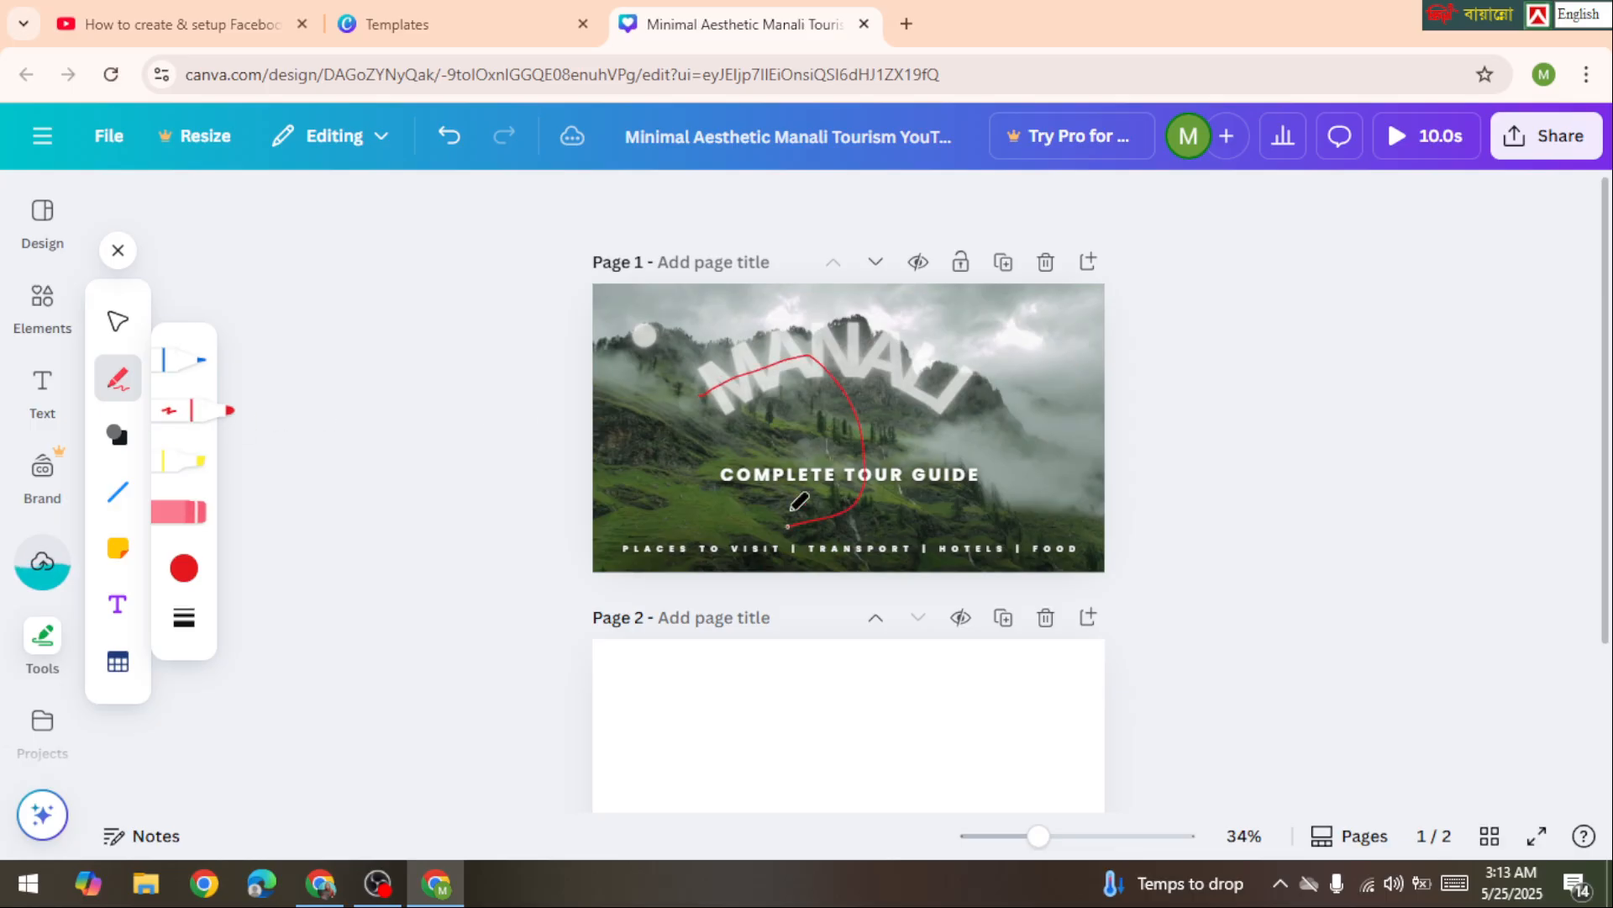
{"action": "left_click_drag", "start_coordinate": [792, 509], "coordinate": [794, 469]}
{"action": "mouse_move", "coordinate": [968, 367]}
{"action": "left_mouse_down"}
{"action": "mouse_move", "coordinate": [972, 497]}
{"action": "mouse_move", "coordinate": [725, 316]}
{"action": "mouse_move", "coordinate": [1140, 400]}
{"action": "mouse_move", "coordinate": [1032, 481]}
{"action": "left_mouse_up"}
{"action": "mouse_move", "coordinate": [820, 515]}
{"action": "left_mouse_down"}
{"action": "mouse_move", "coordinate": [1278, 279]}
{"action": "mouse_move", "coordinate": [903, 416]}
{"action": "mouse_move", "coordinate": [711, 450]}
{"action": "left_mouse_up"}
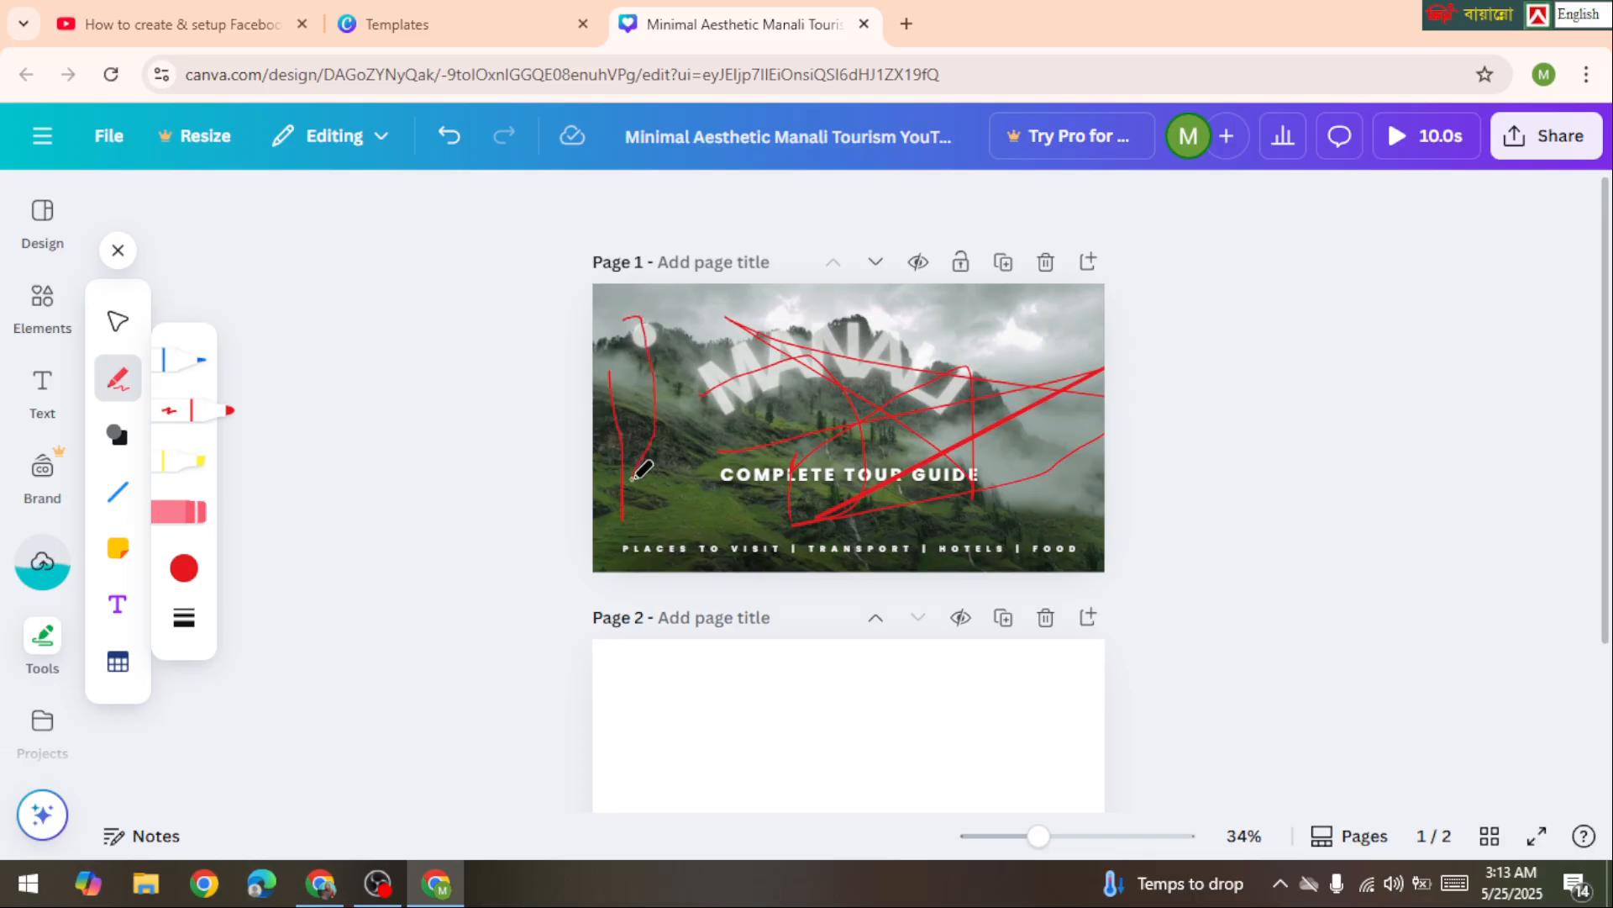
{"action": "mouse_move", "coordinate": [638, 473]}
{"action": "left_mouse_down"}
{"action": "mouse_move", "coordinate": [722, 324]}
{"action": "mouse_move", "coordinate": [712, 348]}
{"action": "mouse_move", "coordinate": [945, 309]}
{"action": "mouse_move", "coordinate": [957, 353]}
{"action": "left_mouse_up"}
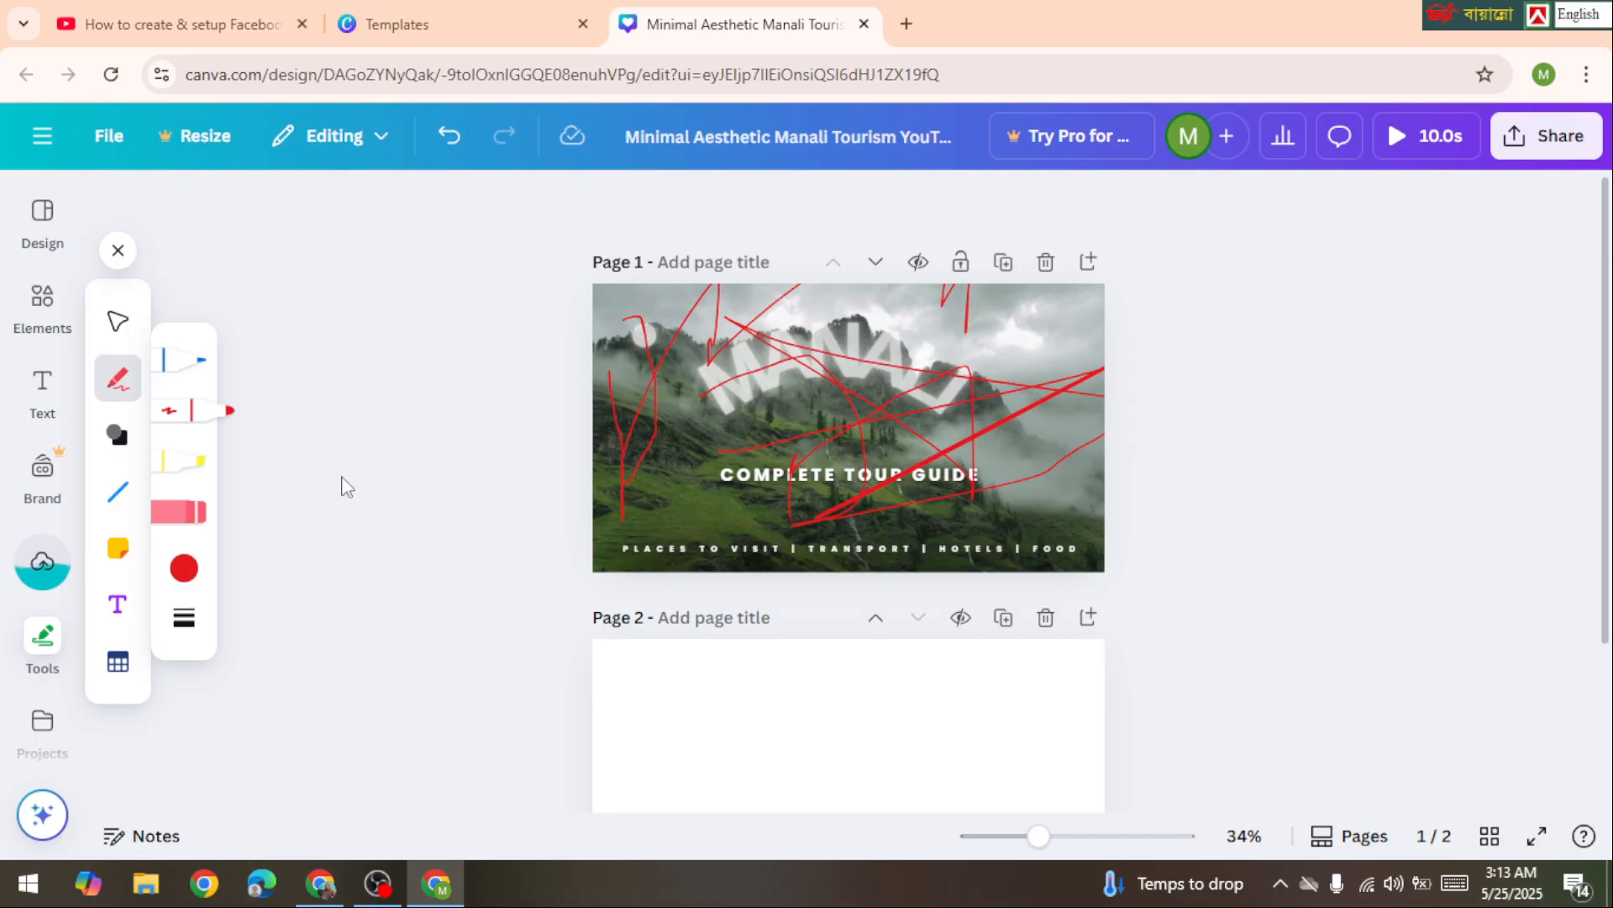
{"action": "left_click", "coordinate": [174, 511]}
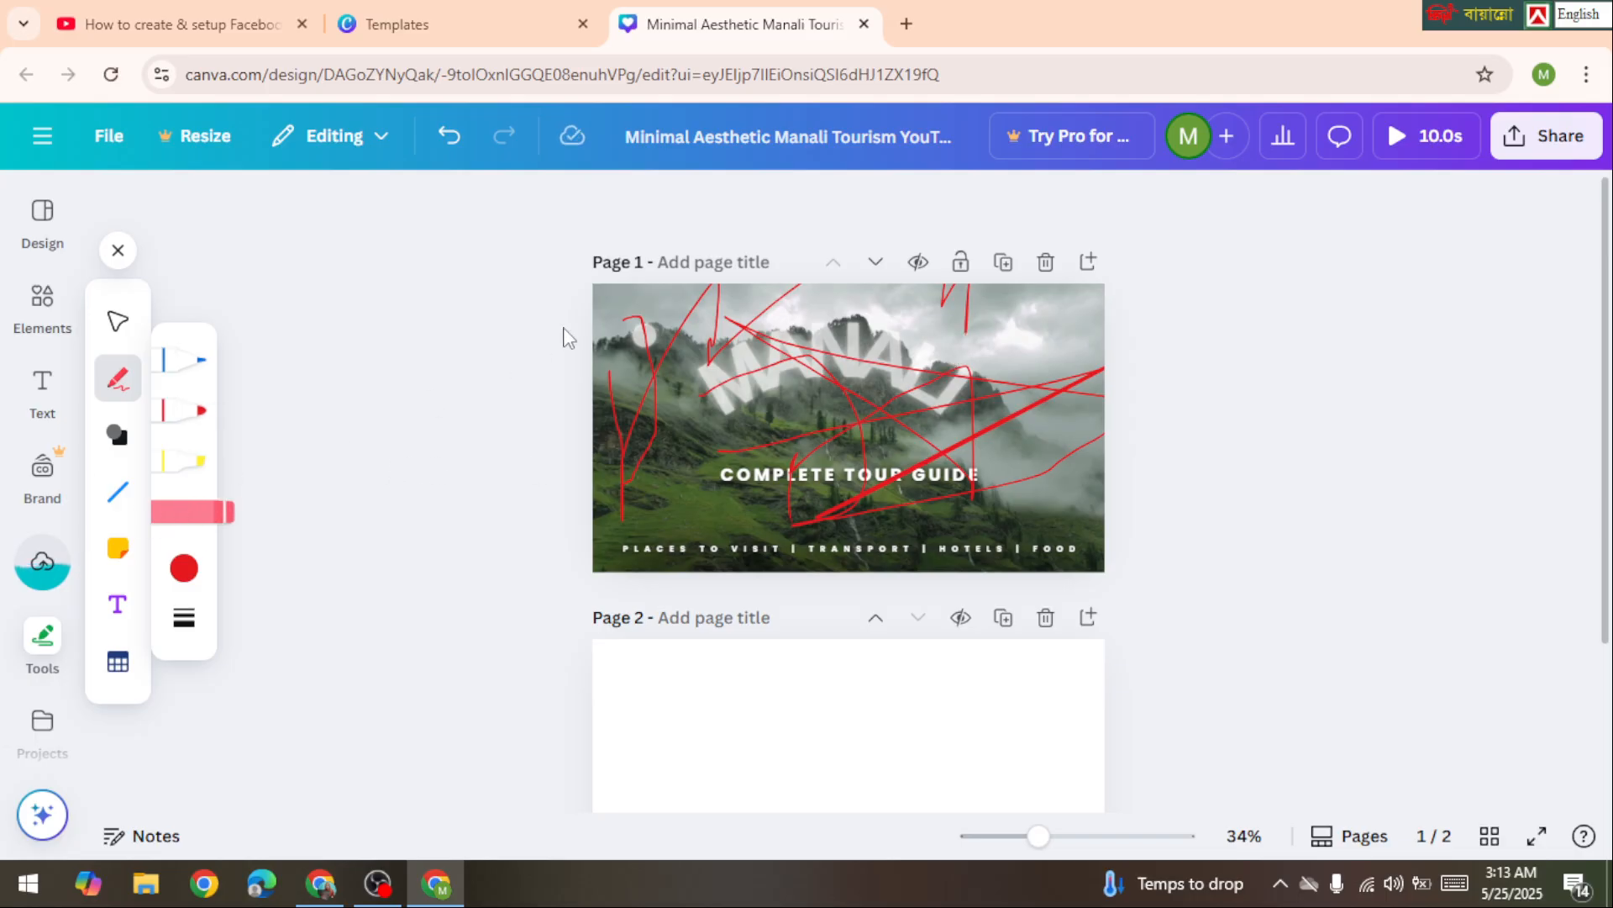
{"action": "mouse_move", "coordinate": [626, 308]}
{"action": "left_mouse_down"}
{"action": "mouse_move", "coordinate": [672, 315]}
{"action": "mouse_move", "coordinate": [1135, 501]}
{"action": "left_mouse_up"}
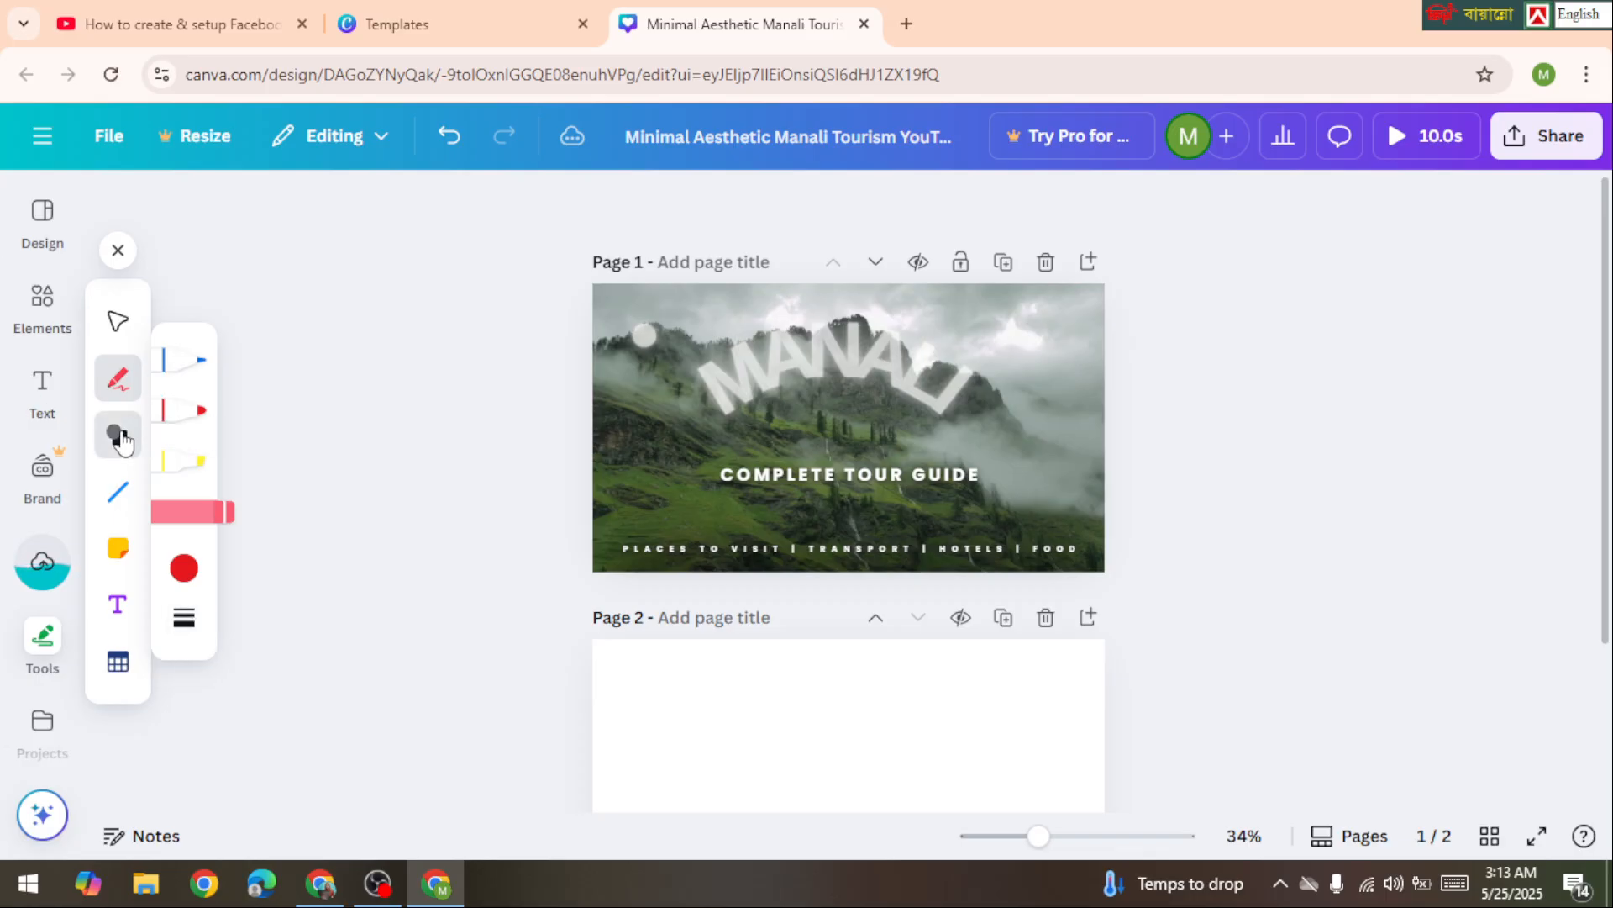
Add a square shape to the centre of page 1, between the "MANALI" heading and the subtitle.
{"action": "left_click", "coordinate": [122, 439]}
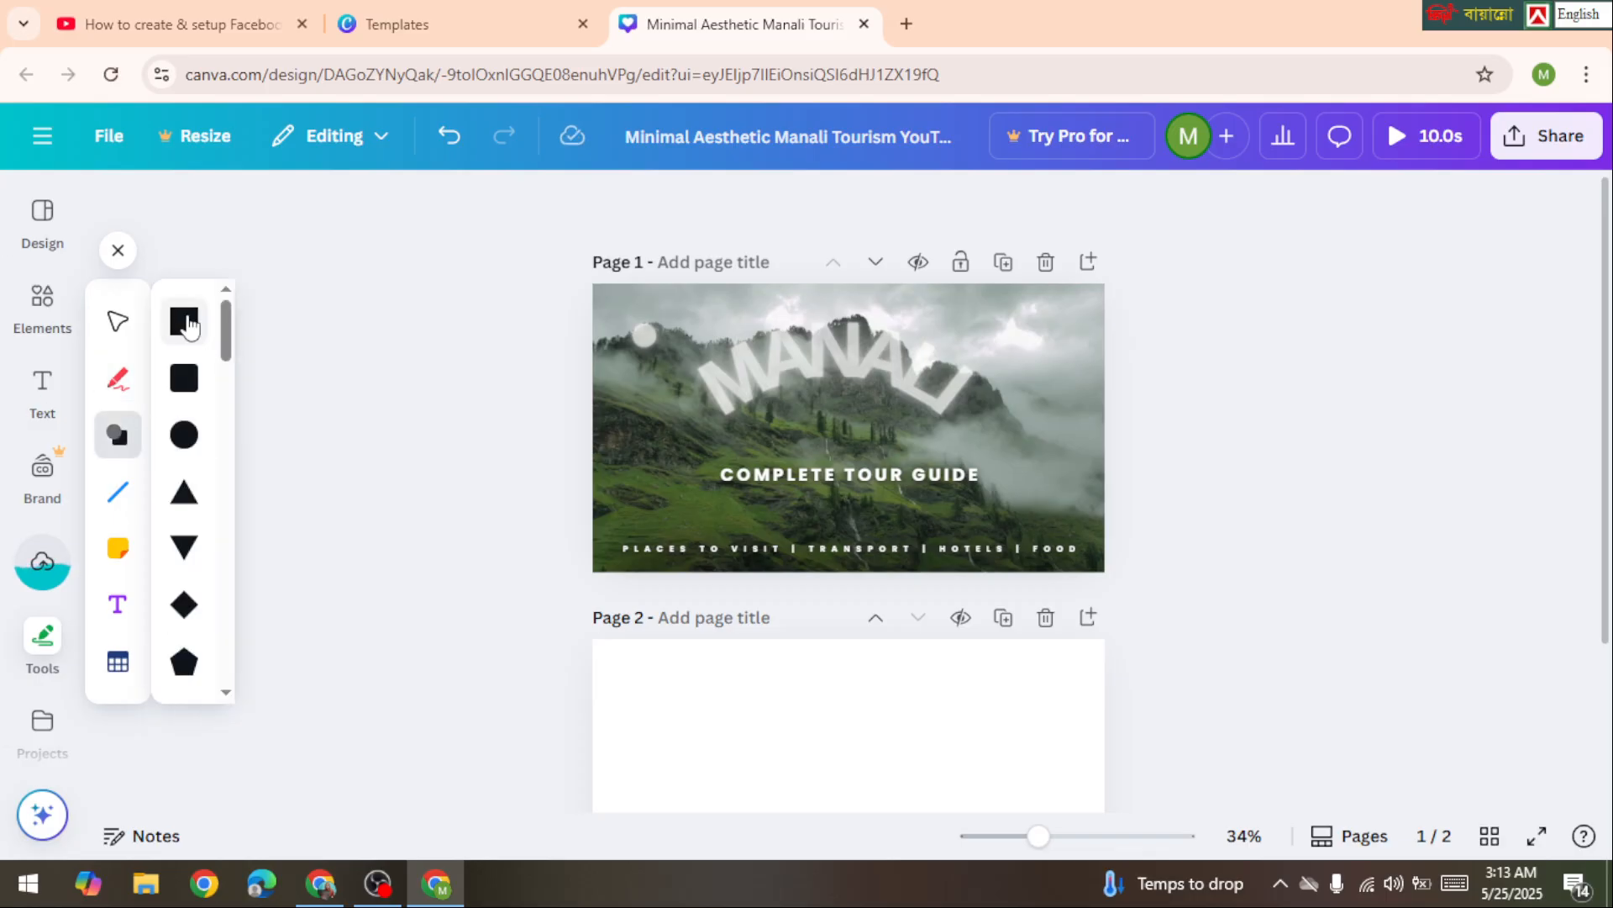
{"action": "left_click", "coordinate": [186, 323]}
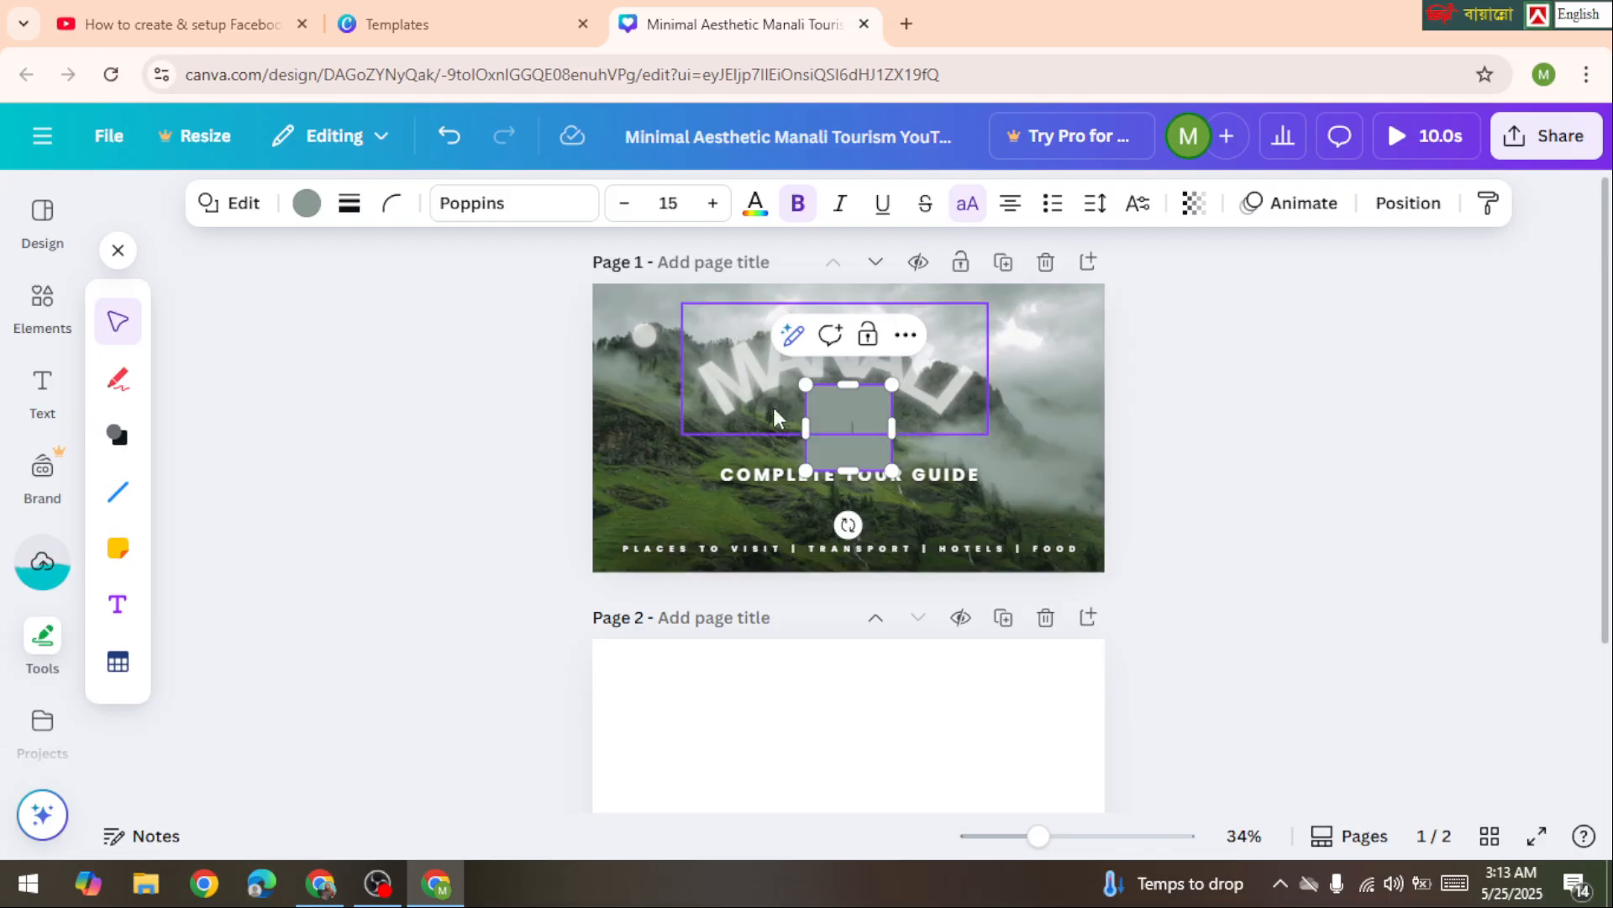
{"action": "double_click", "coordinate": [836, 454]}
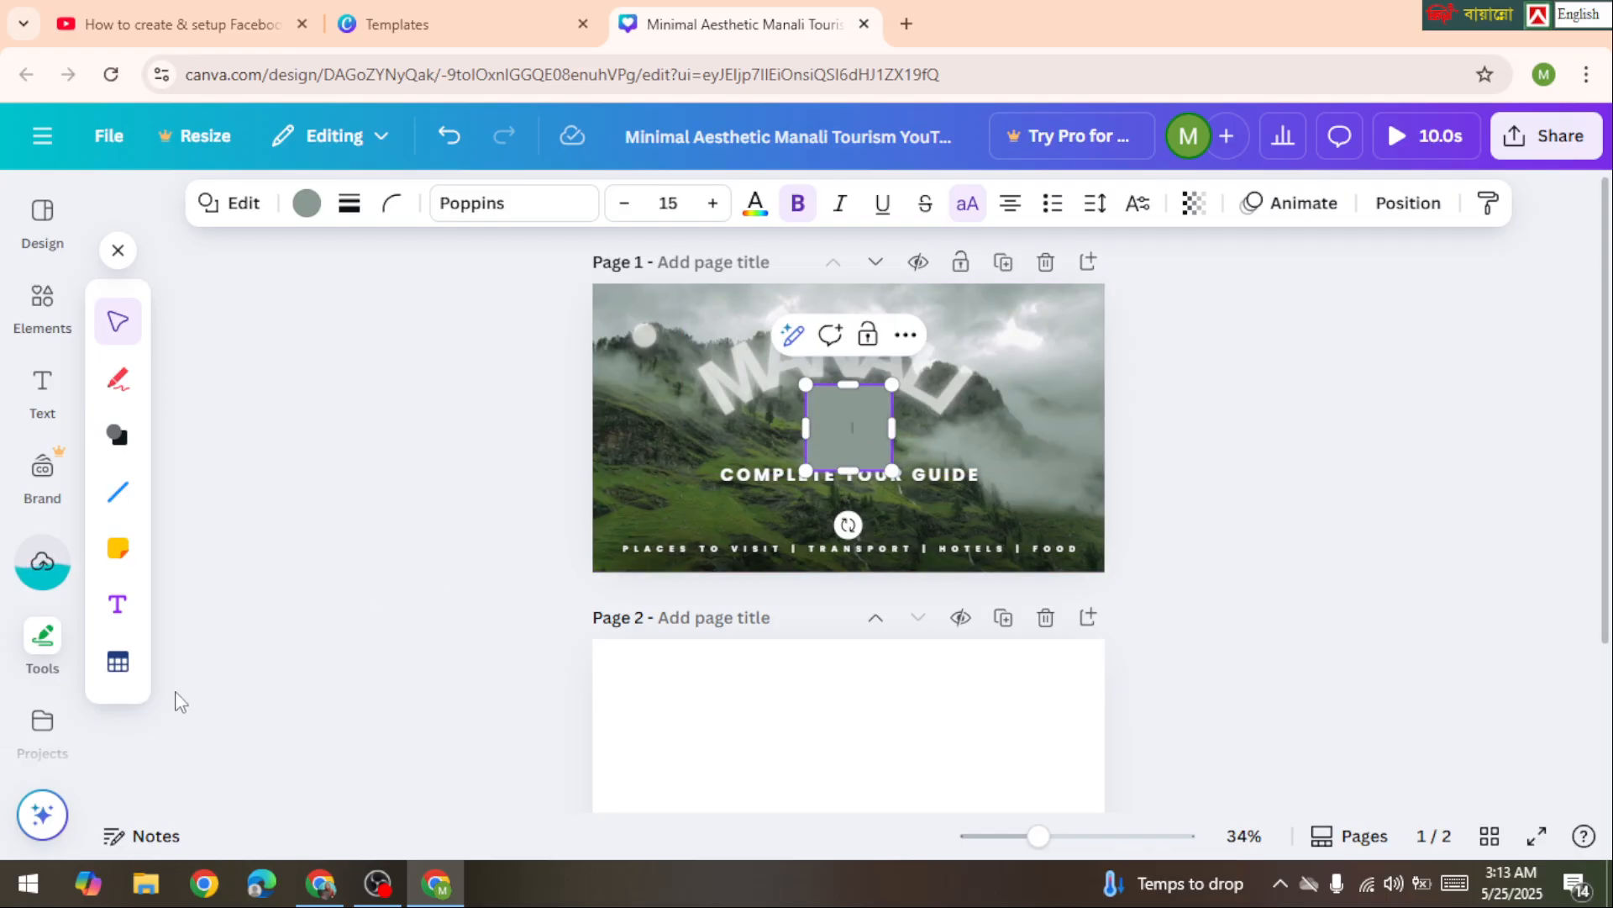
Add a paragraph text box and a table to page 1.
{"action": "left_click", "coordinate": [117, 604]}
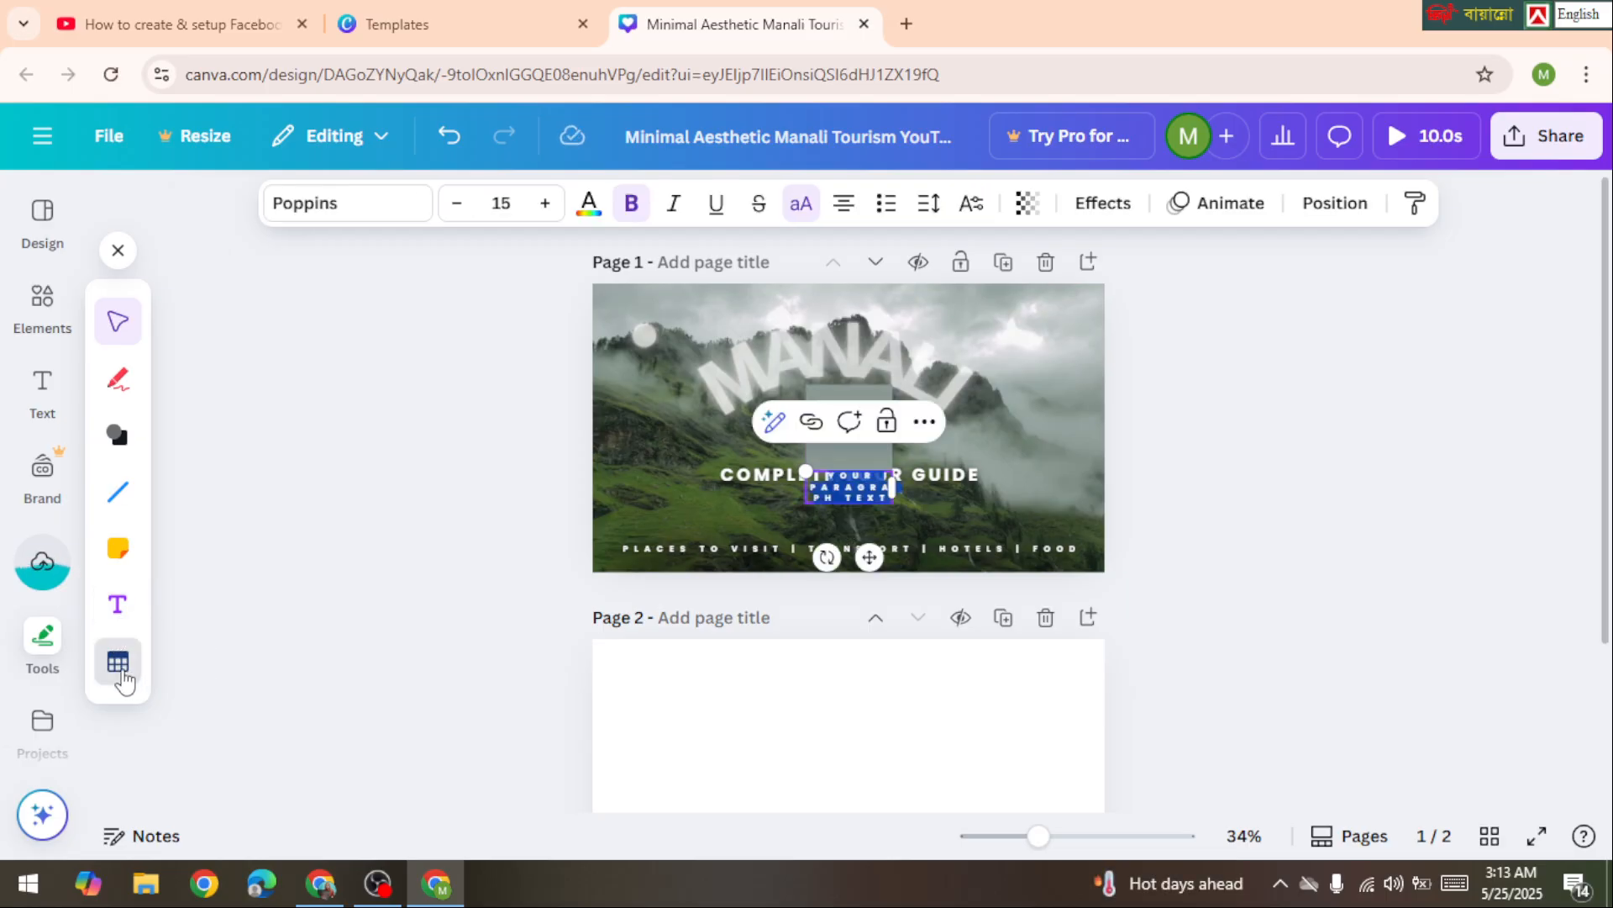
{"action": "left_click", "coordinate": [118, 663]}
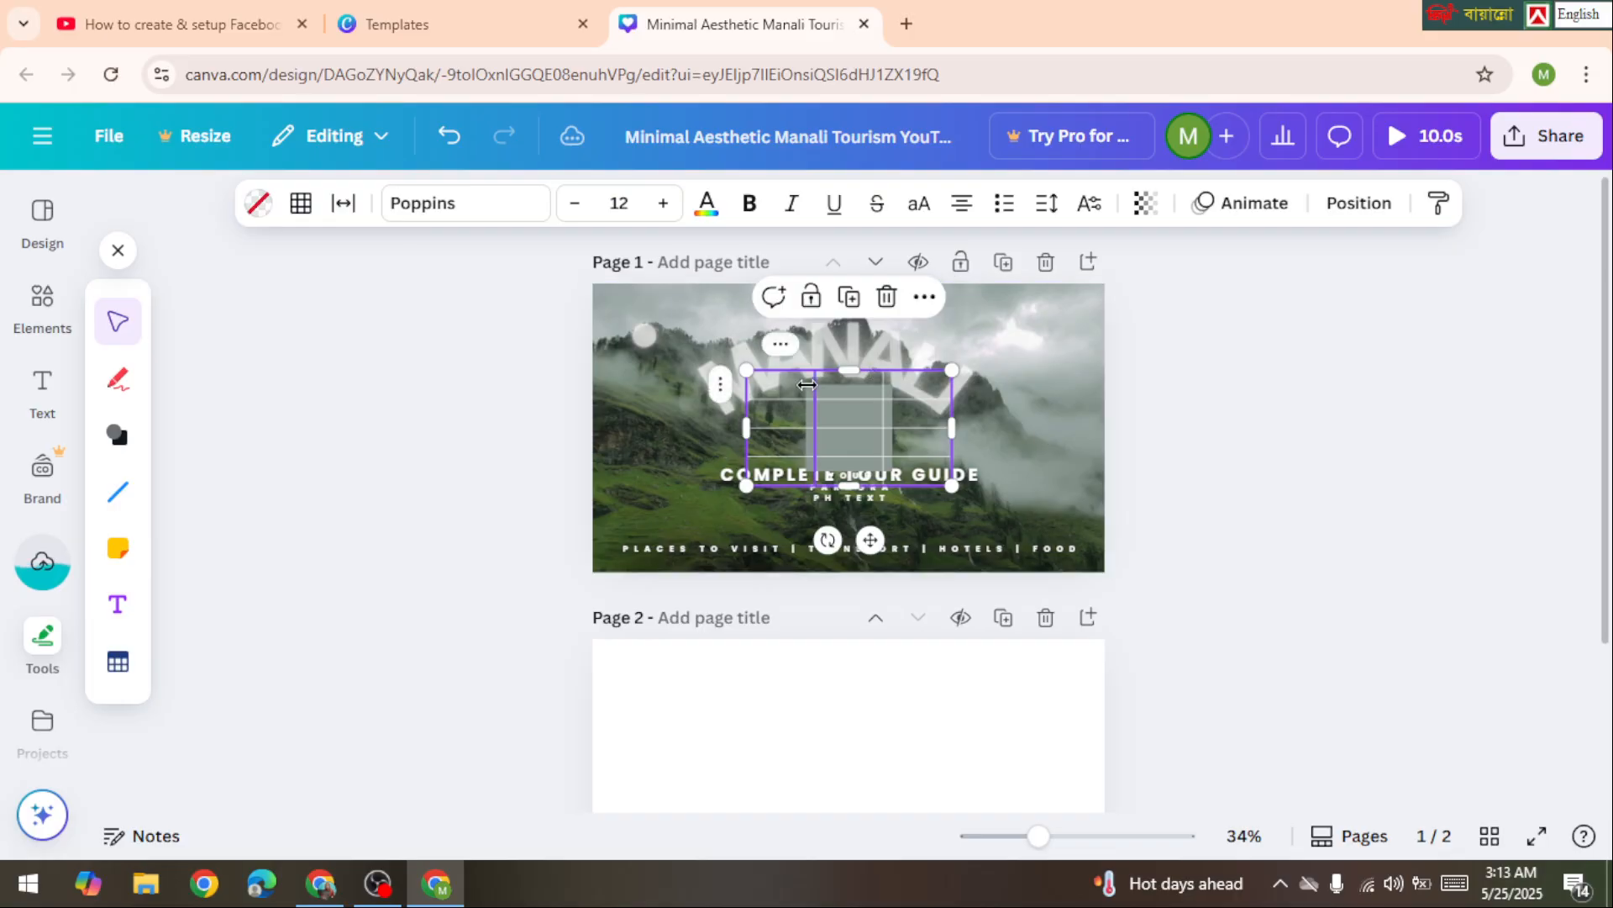
Delete a middle column of the table on page 1 and remove the whole table.
{"action": "left_click_drag", "start_coordinate": [807, 385], "coordinate": [840, 507]}
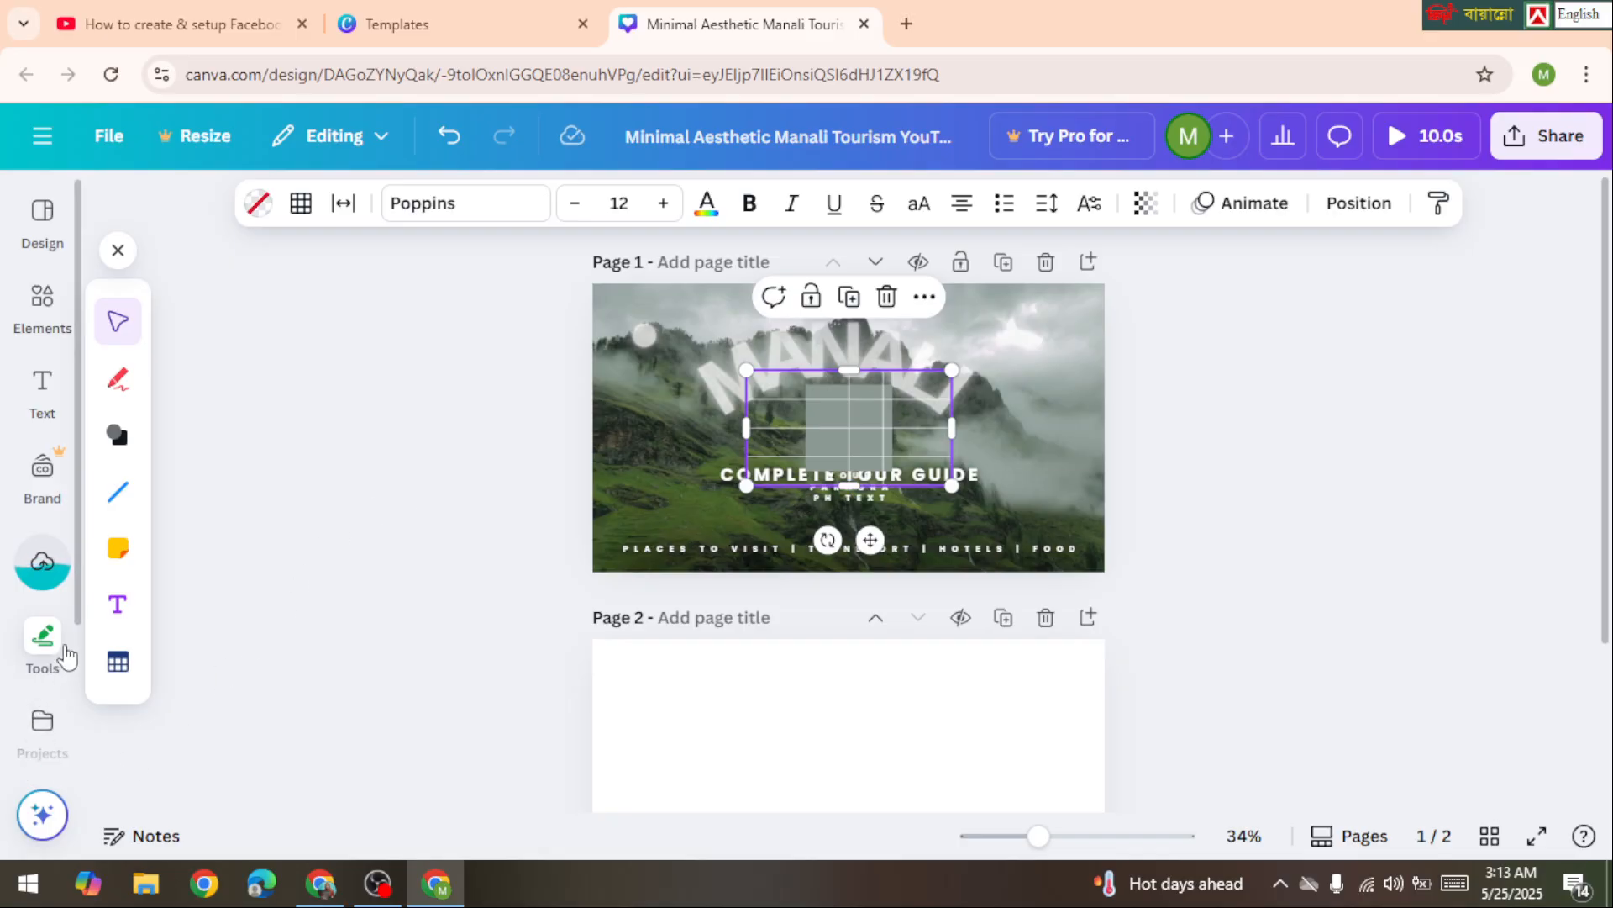
{"action": "scroll", "coordinate": [63, 654], "scroll_direction": "down", "scroll_amount": 3}
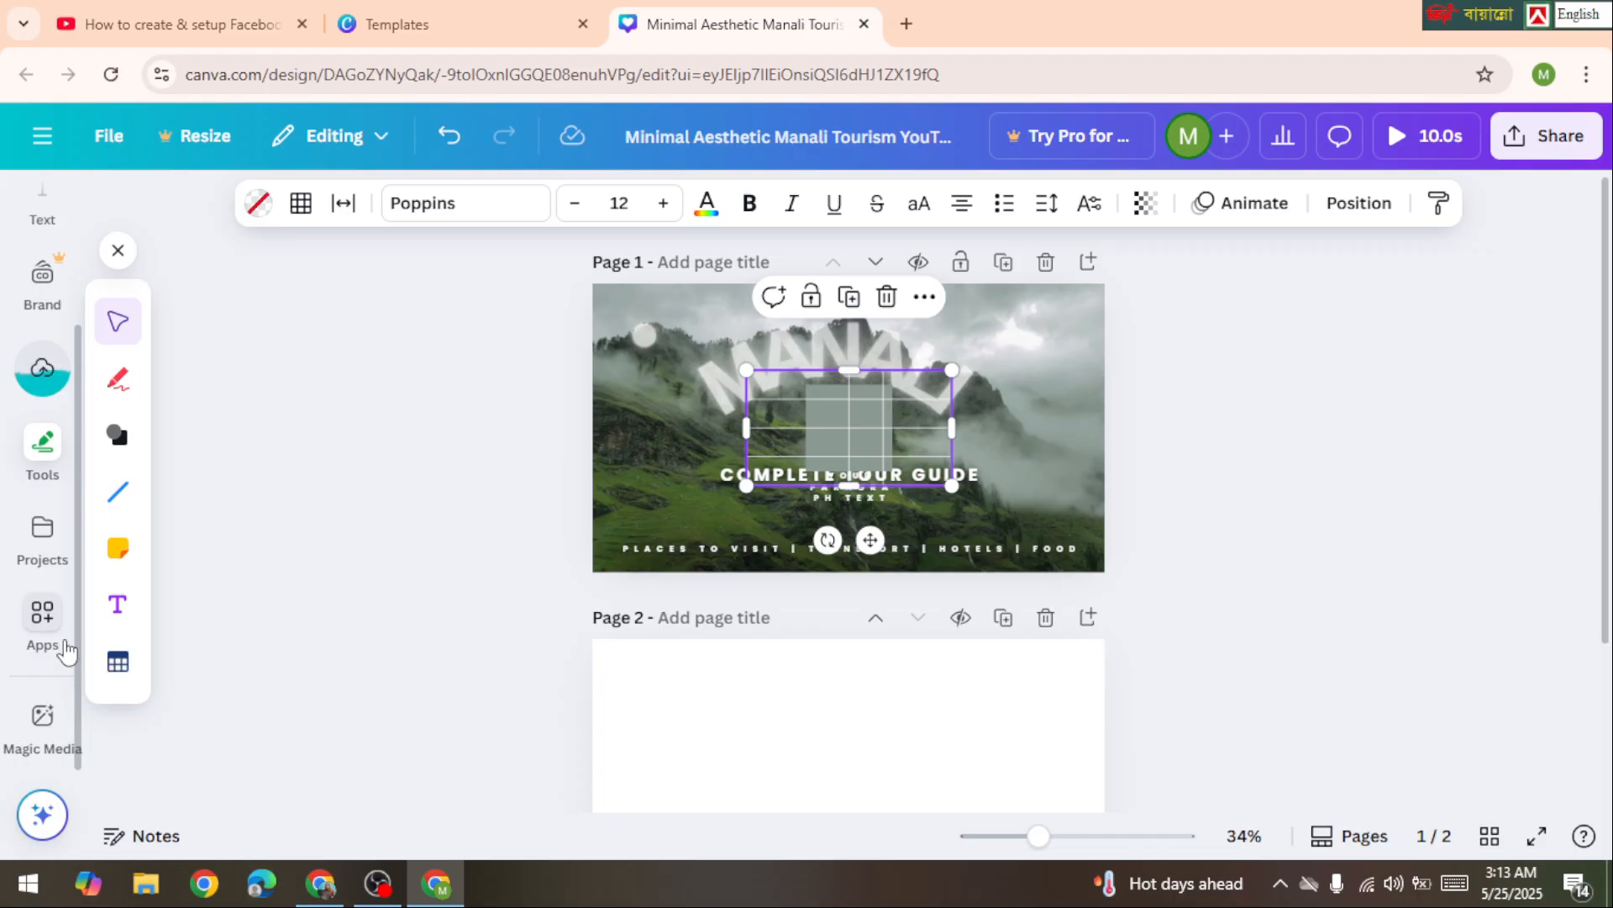
{"action": "scroll", "coordinate": [66, 647], "scroll_direction": "up", "scroll_amount": 2}
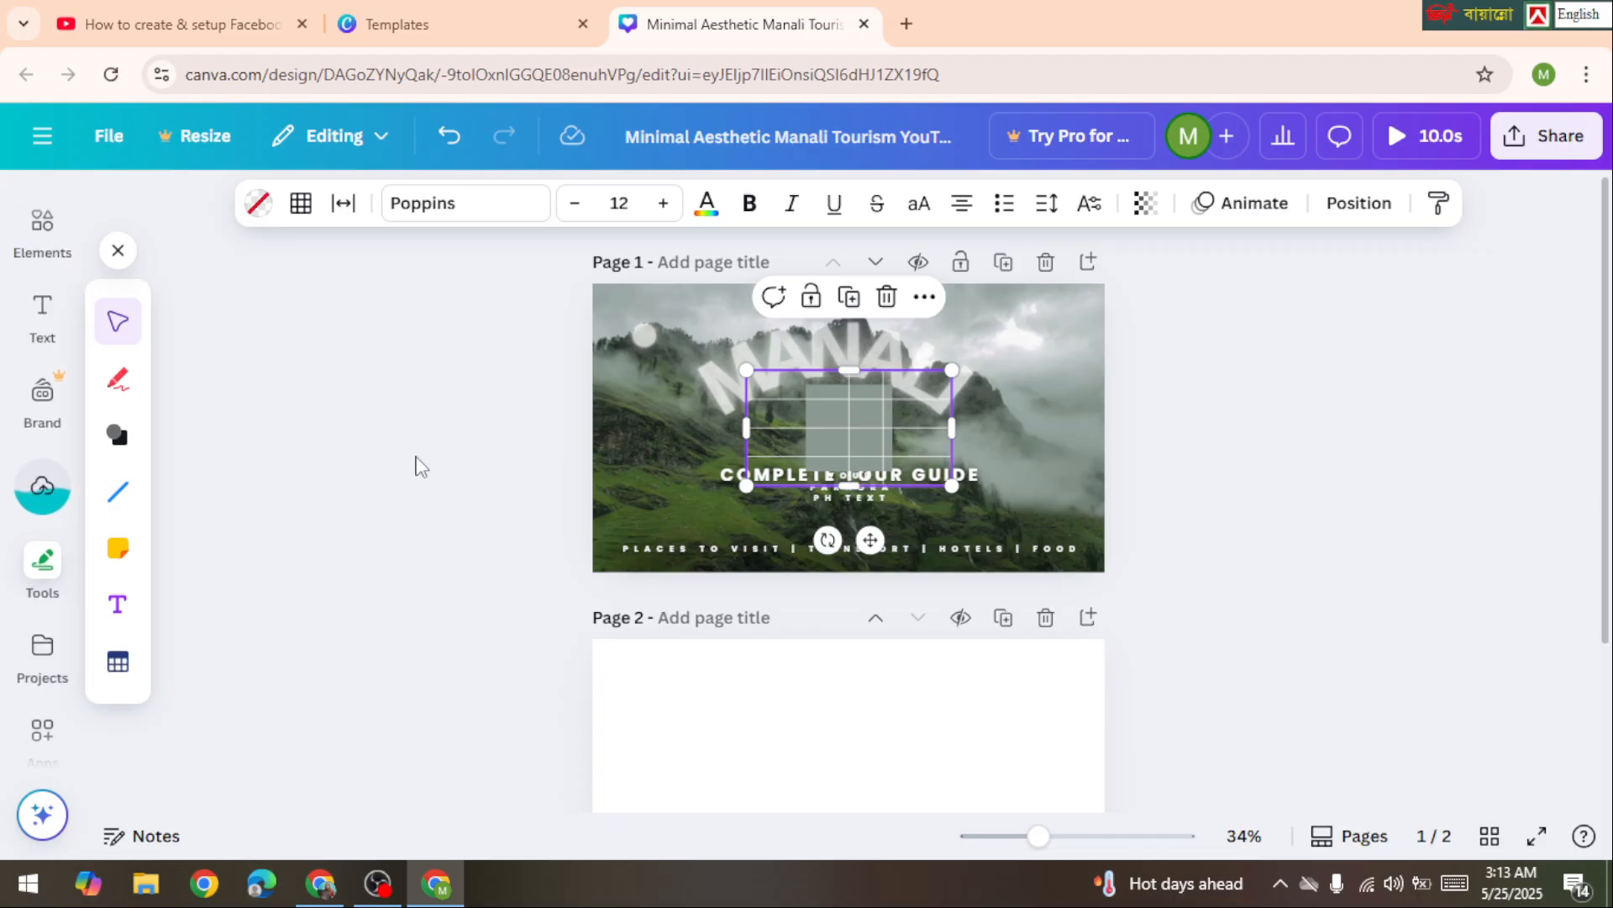
{"action": "left_click", "coordinate": [866, 462]}
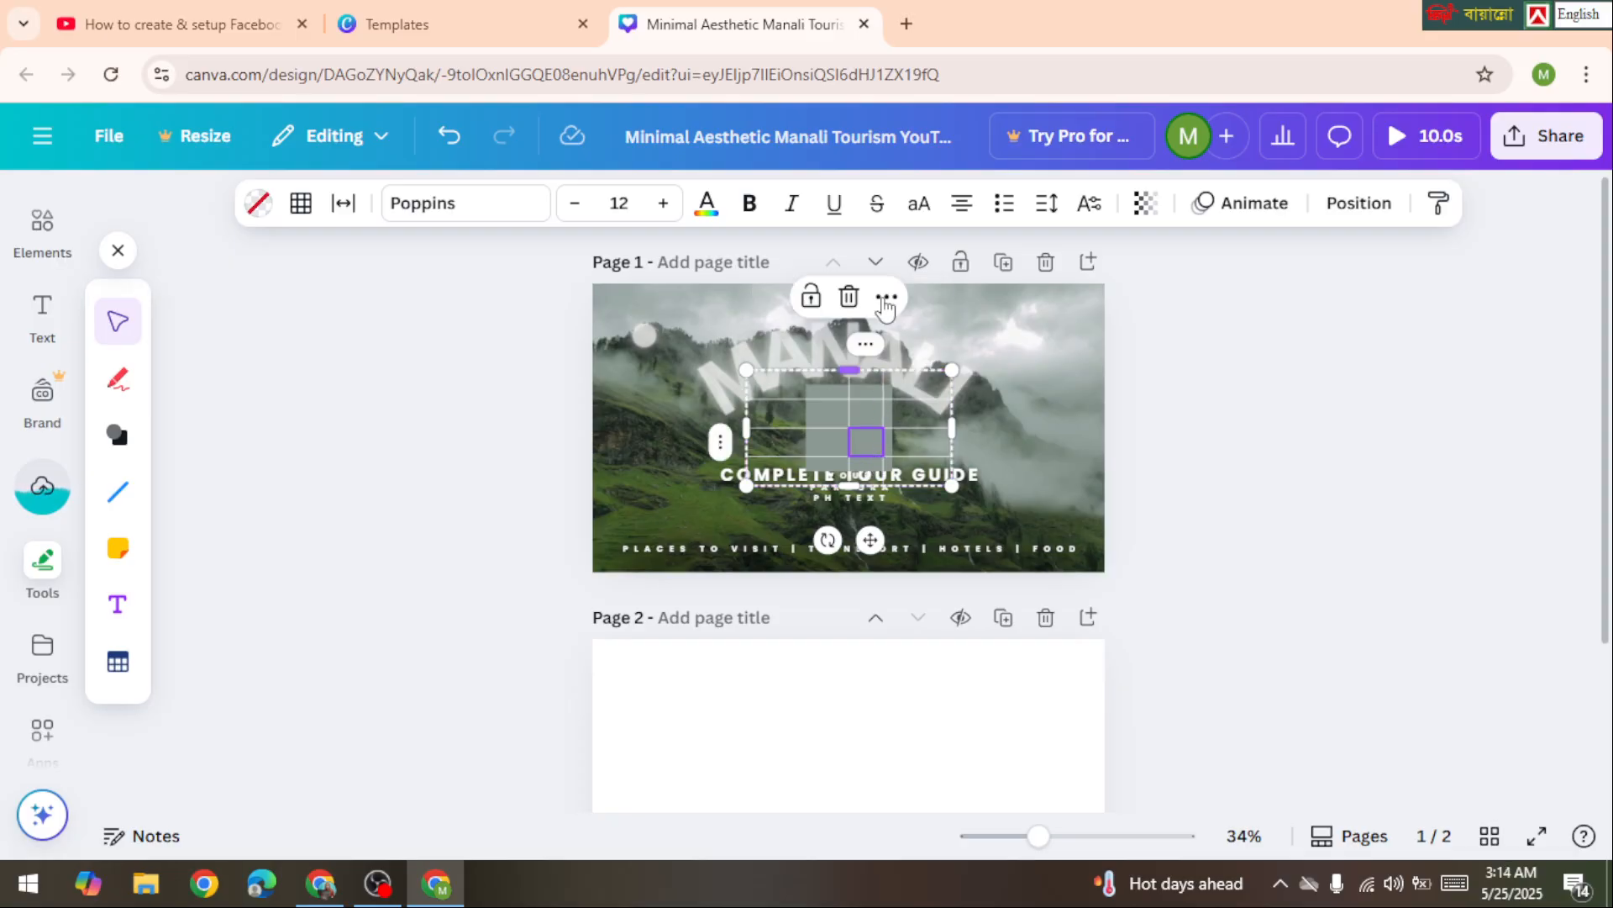
{"action": "left_click", "coordinate": [849, 297]}
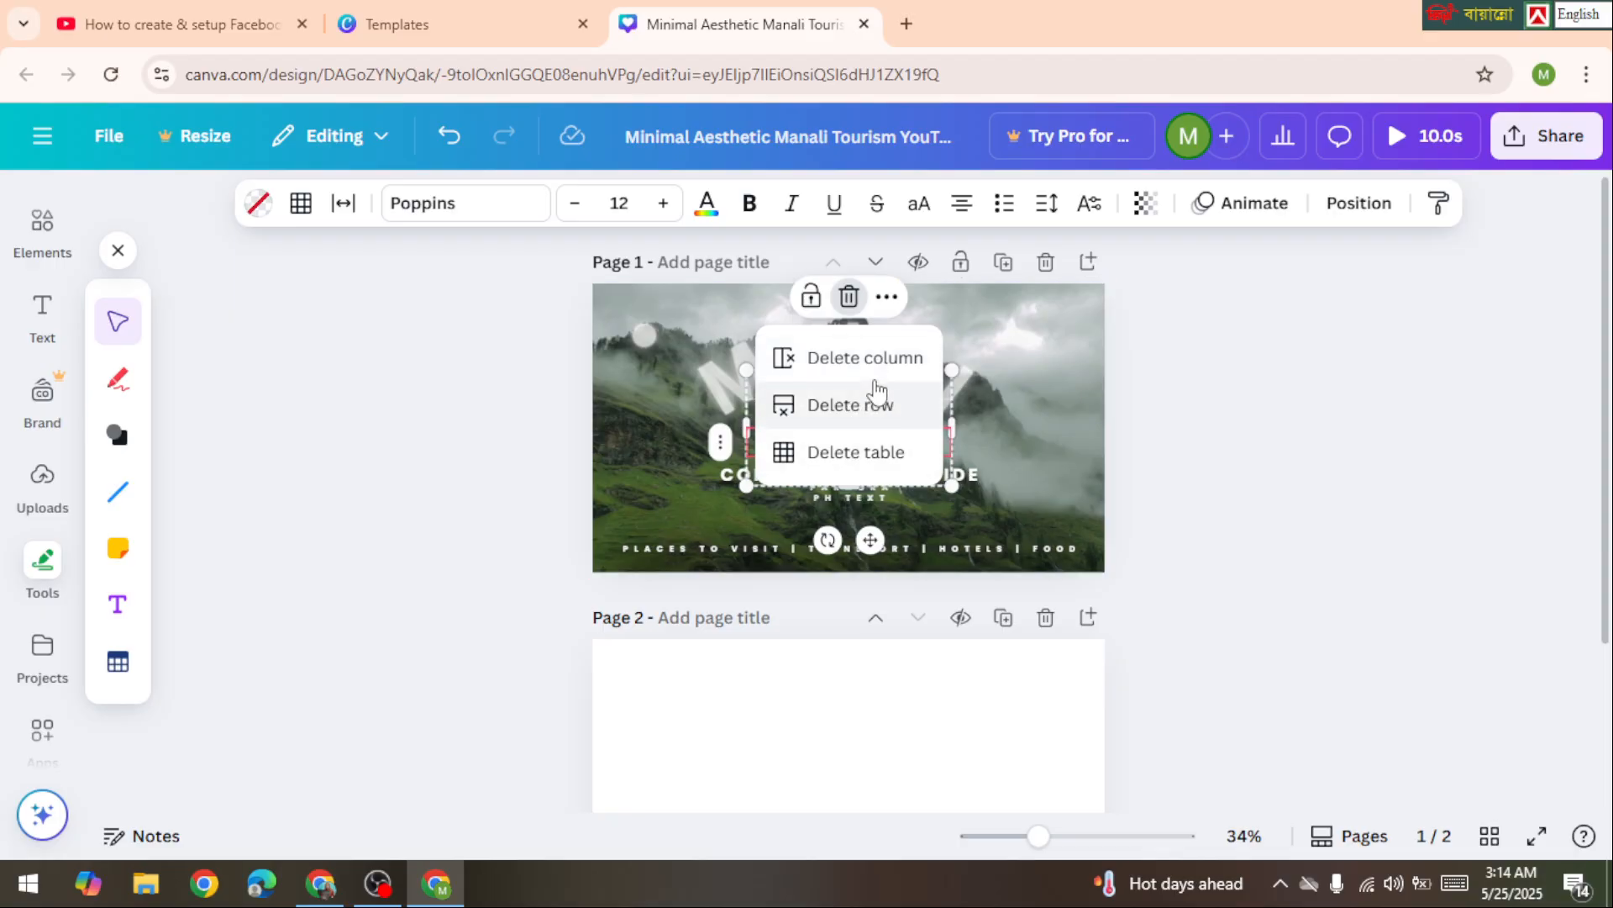
{"action": "left_click", "coordinate": [867, 360]}
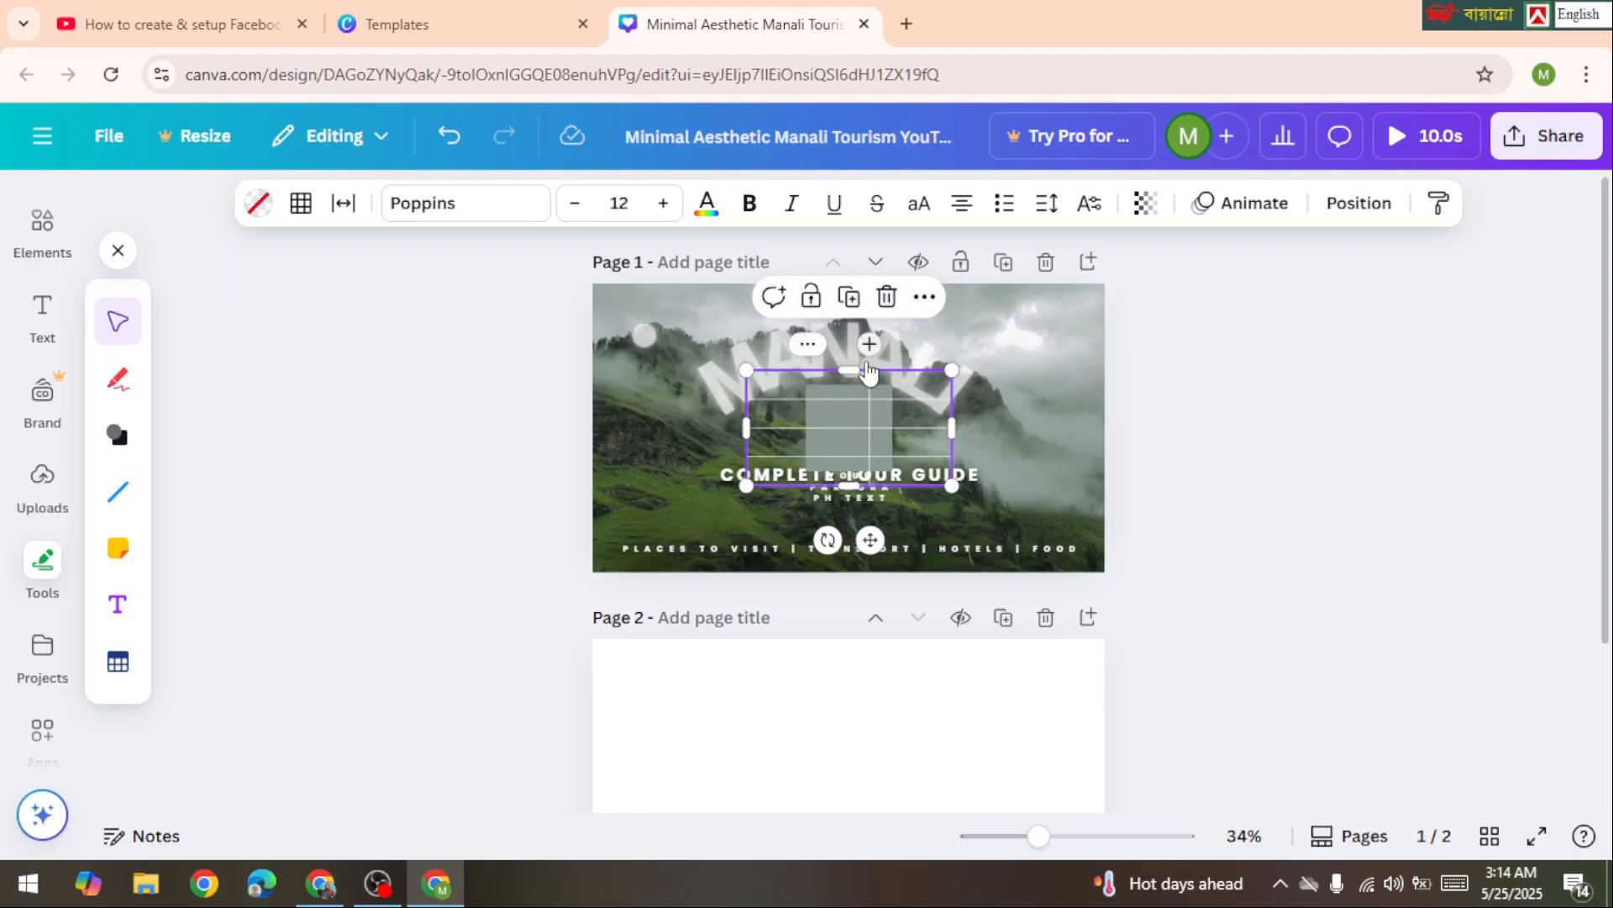
{"action": "key", "text": "Escape"}
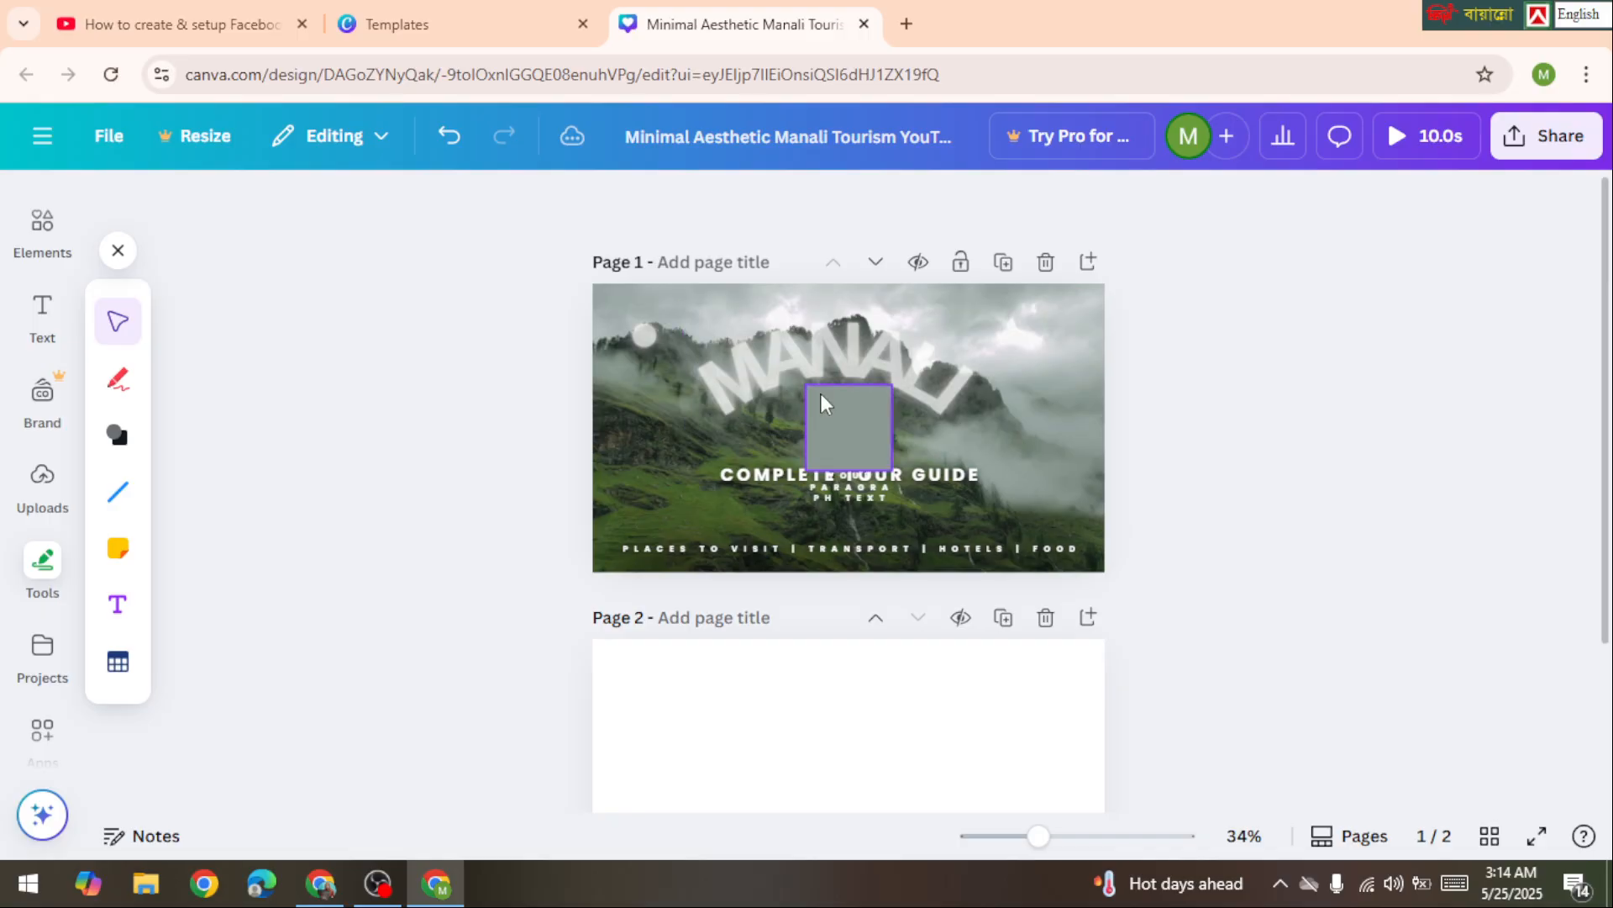
Delete the square shape between the "MANALI" heading and the subtitle on page 1.
{"action": "left_click", "coordinate": [822, 417]}
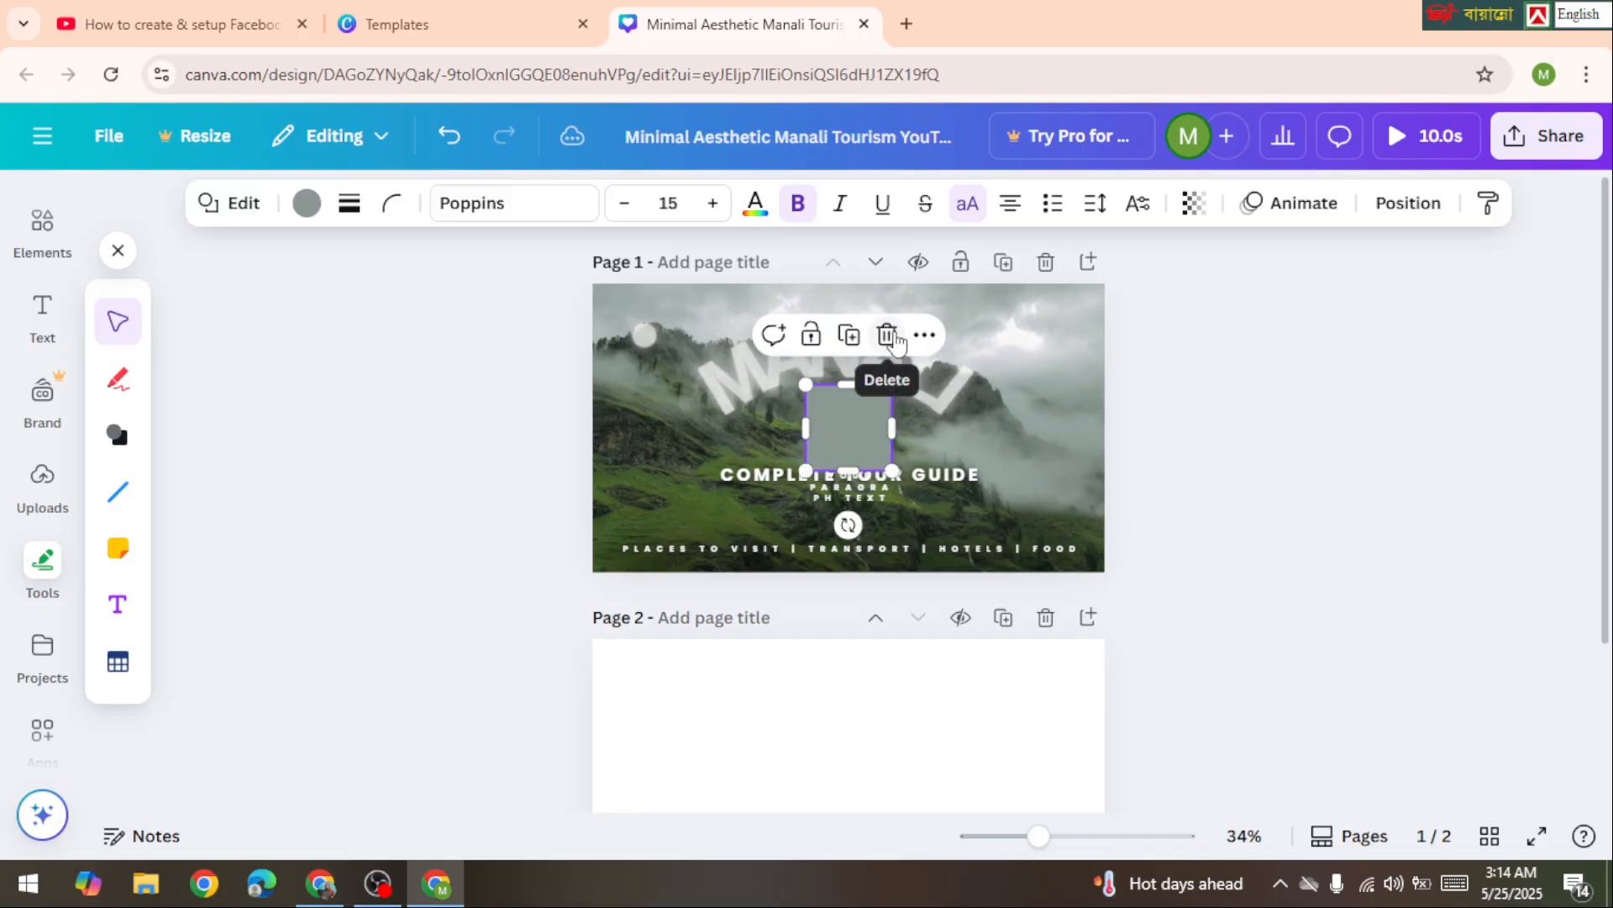
{"action": "left_click", "coordinate": [887, 335]}
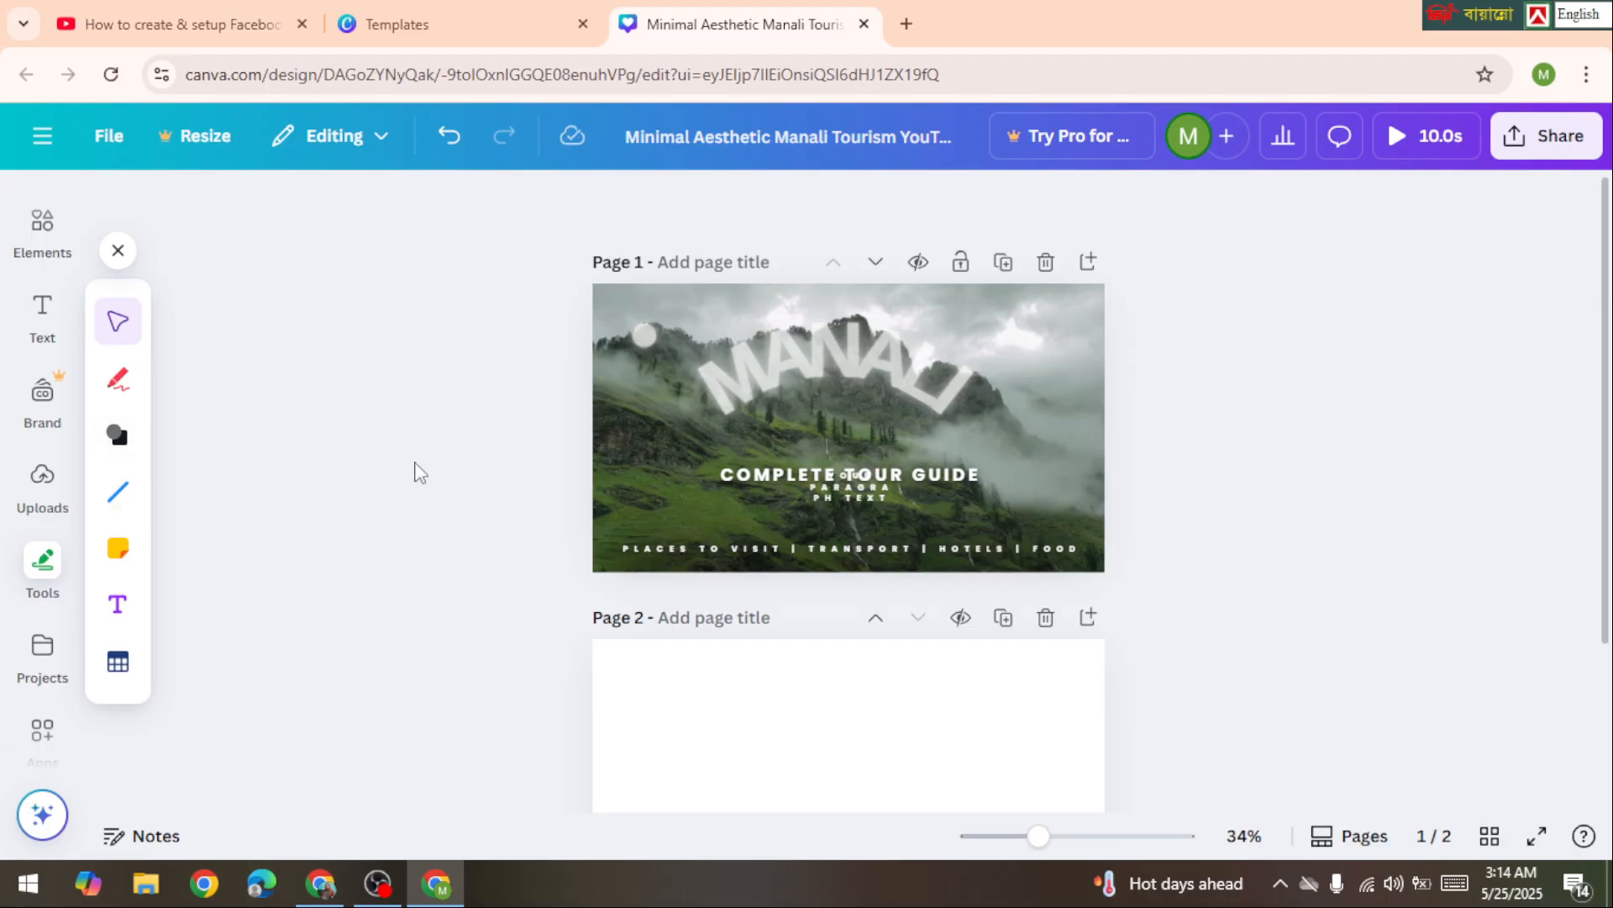
{"action": "scroll", "coordinate": [412, 458], "scroll_direction": "down", "scroll_amount": 3}
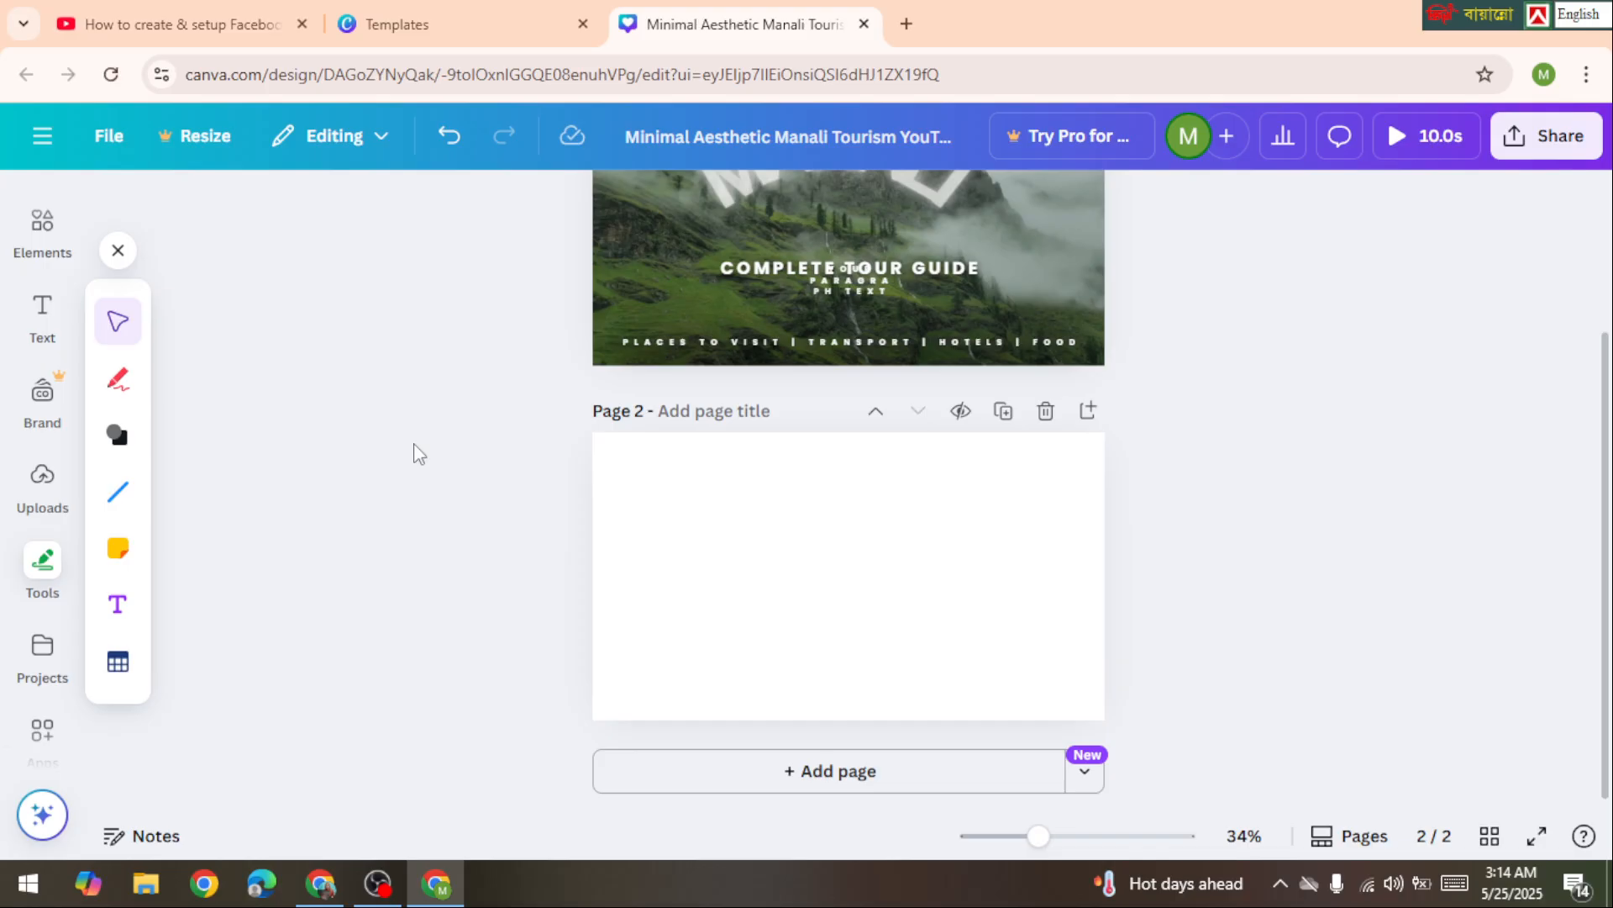
{"action": "scroll", "coordinate": [418, 453], "scroll_direction": "up", "scroll_amount": 3}
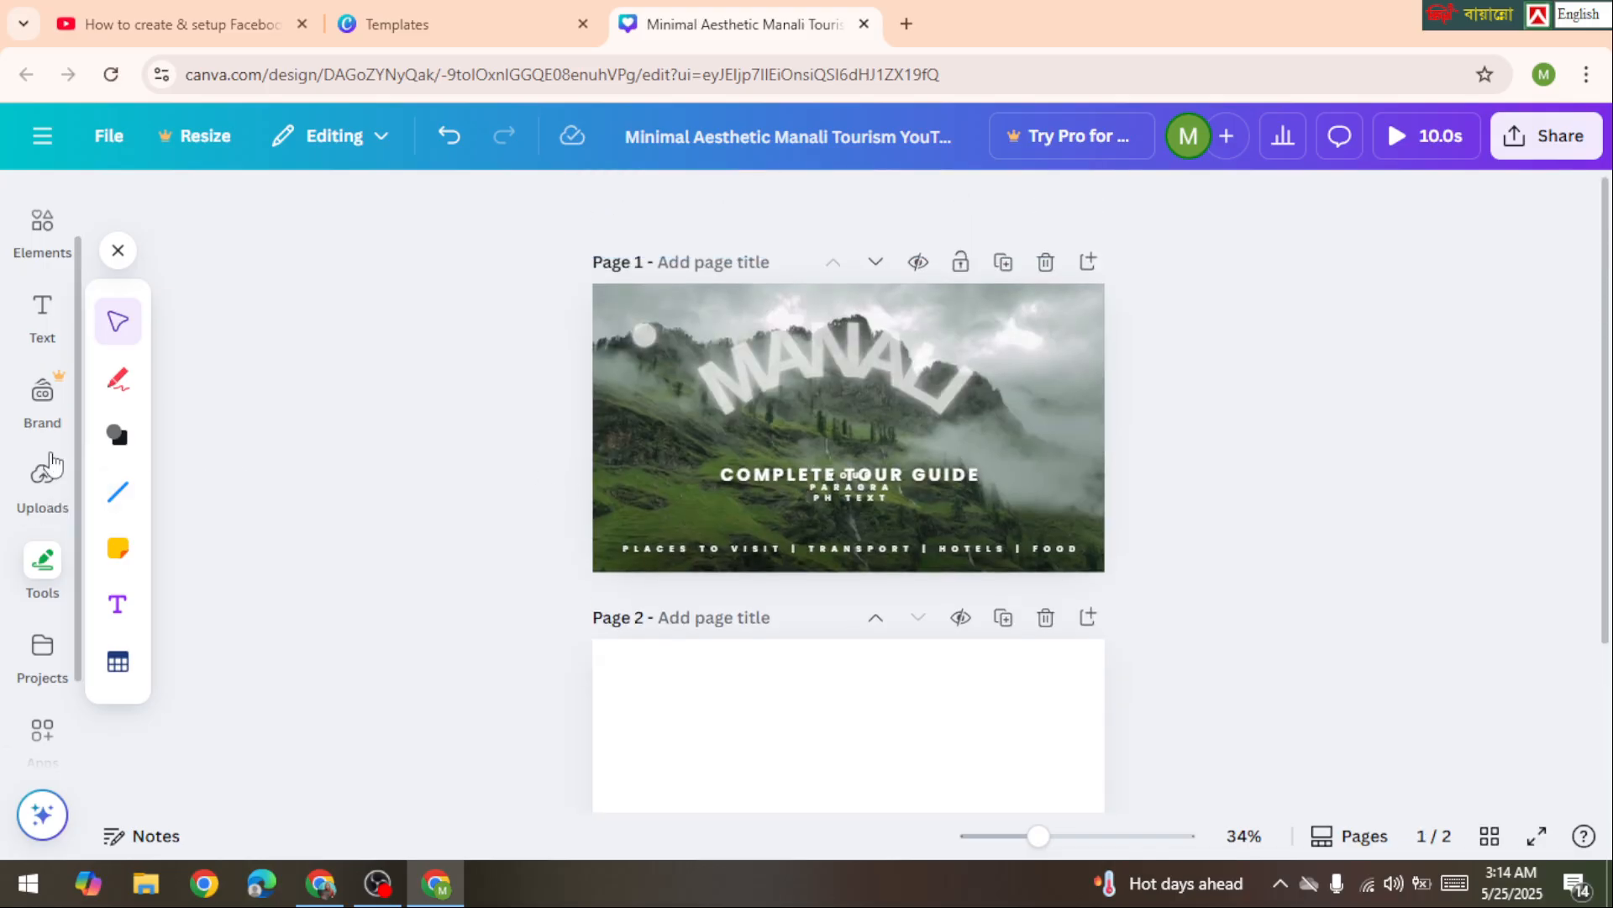
Look through the available design templates and styles for the thumbnail.
{"action": "scroll", "coordinate": [54, 458], "scroll_direction": "up", "scroll_amount": 1}
{"action": "scroll", "coordinate": [51, 458], "scroll_direction": "up", "scroll_amount": 1}
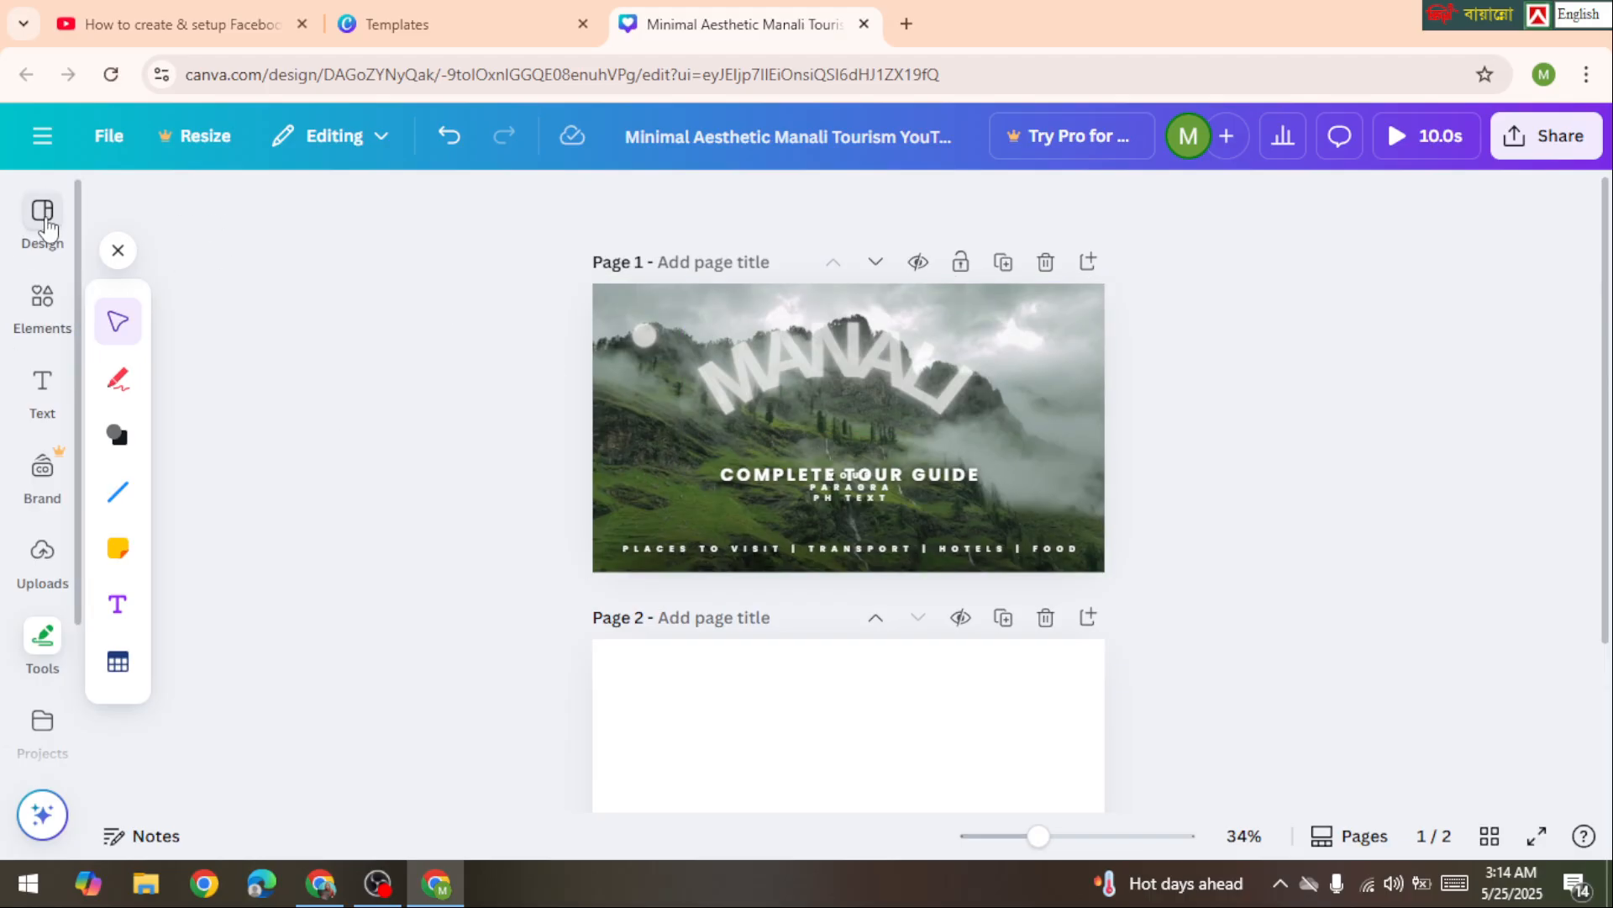
{"action": "left_click", "coordinate": [46, 220]}
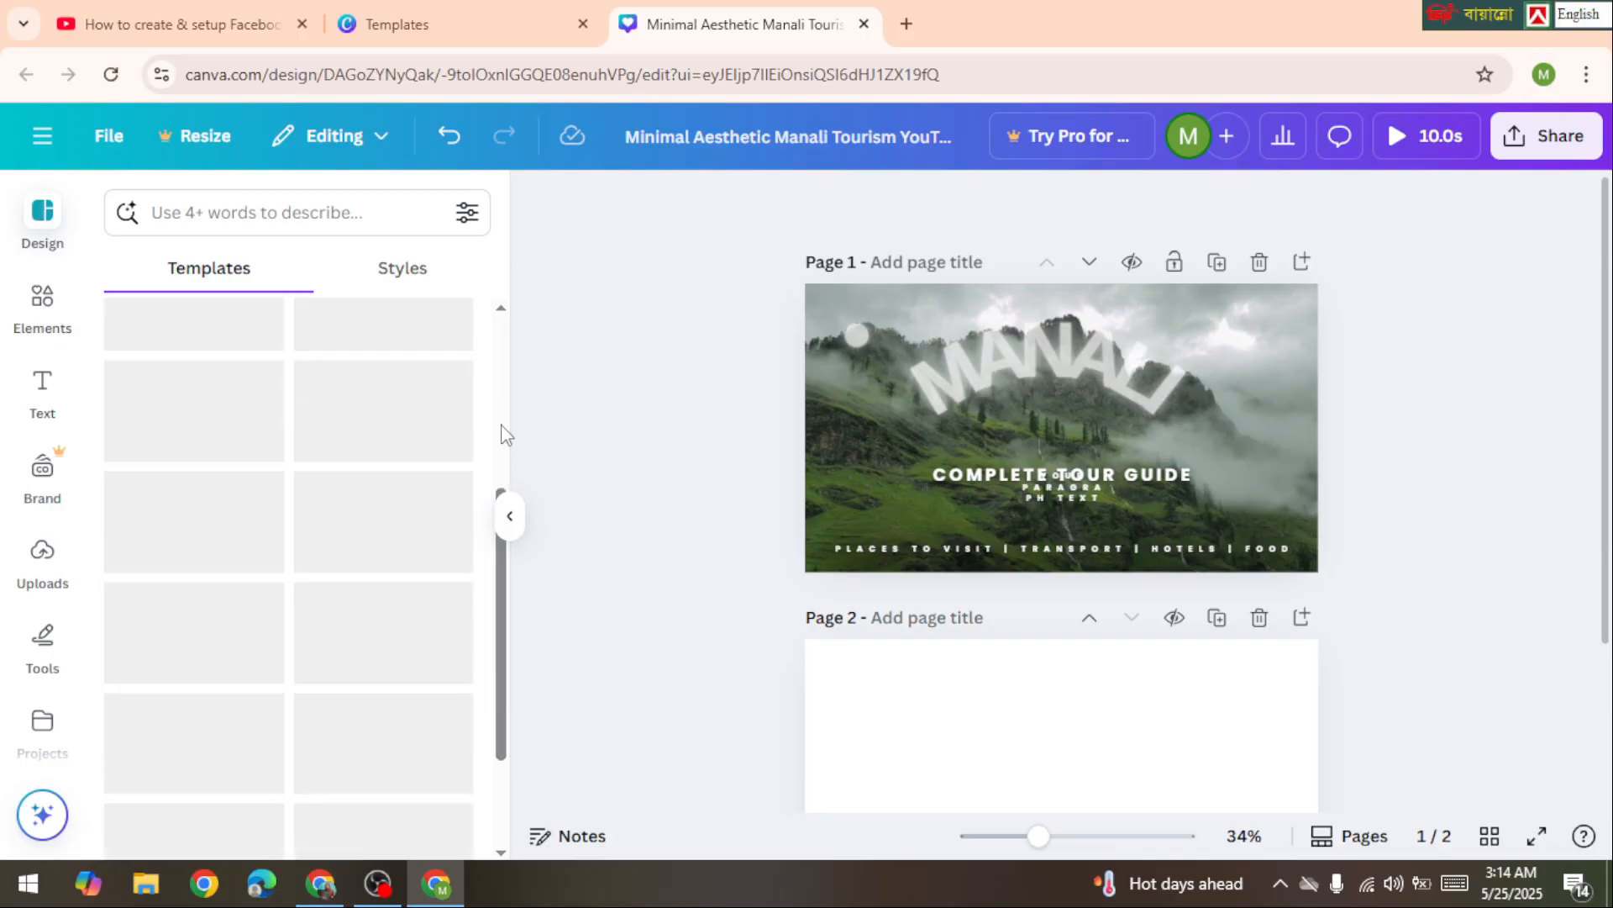
{"action": "scroll", "coordinate": [504, 434], "scroll_direction": "down", "scroll_amount": 2}
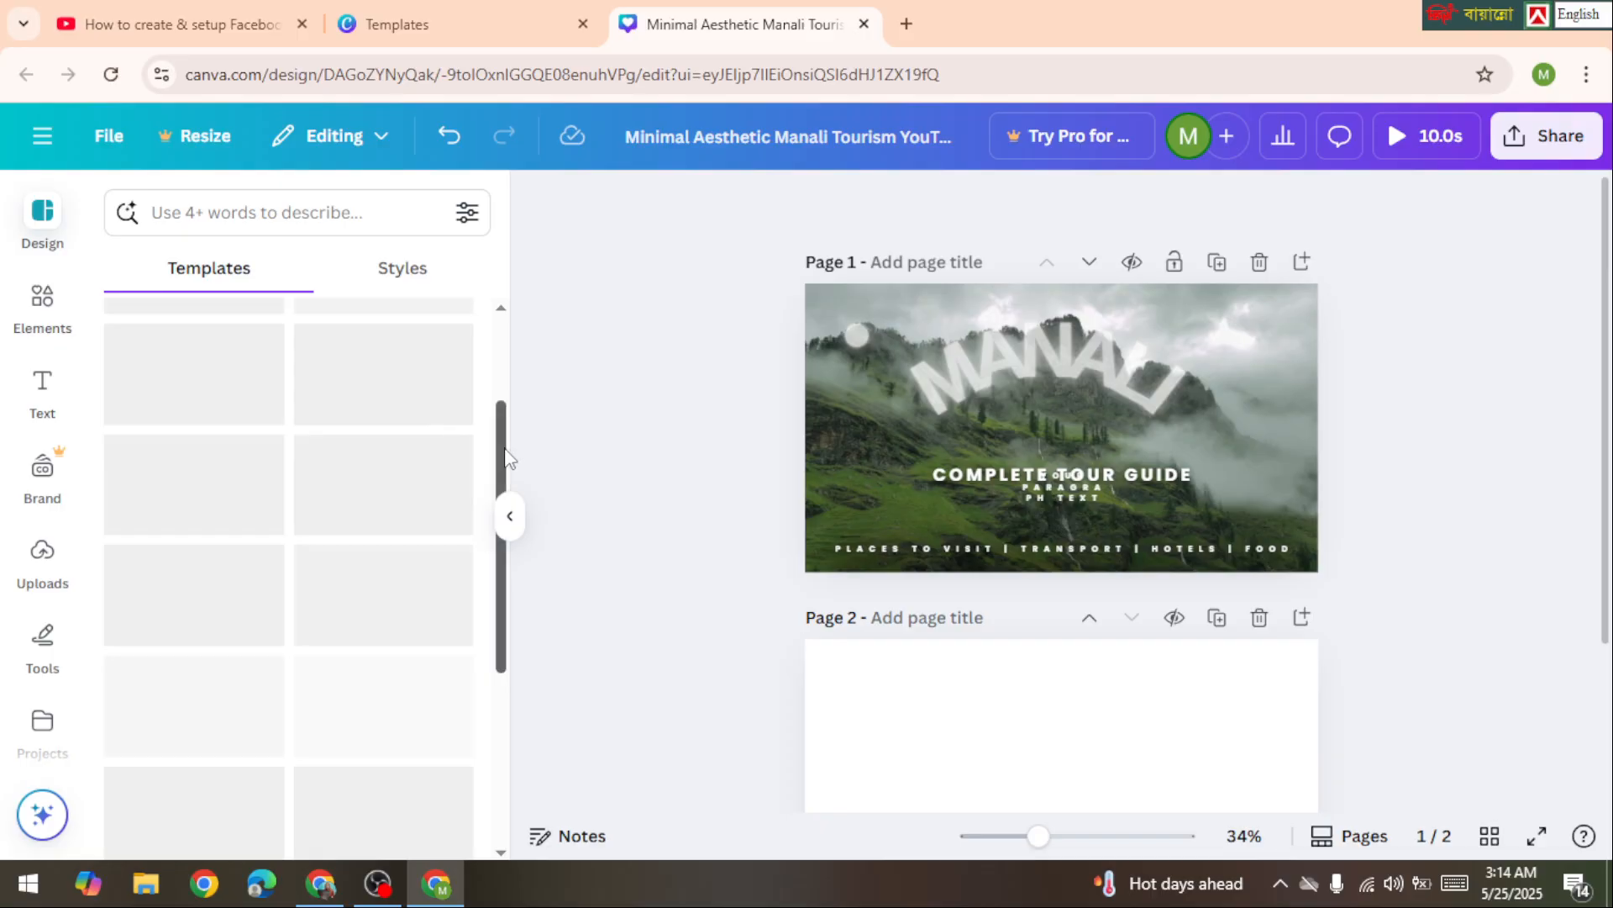
{"action": "scroll", "coordinate": [485, 448], "scroll_direction": "up", "scroll_amount": 2}
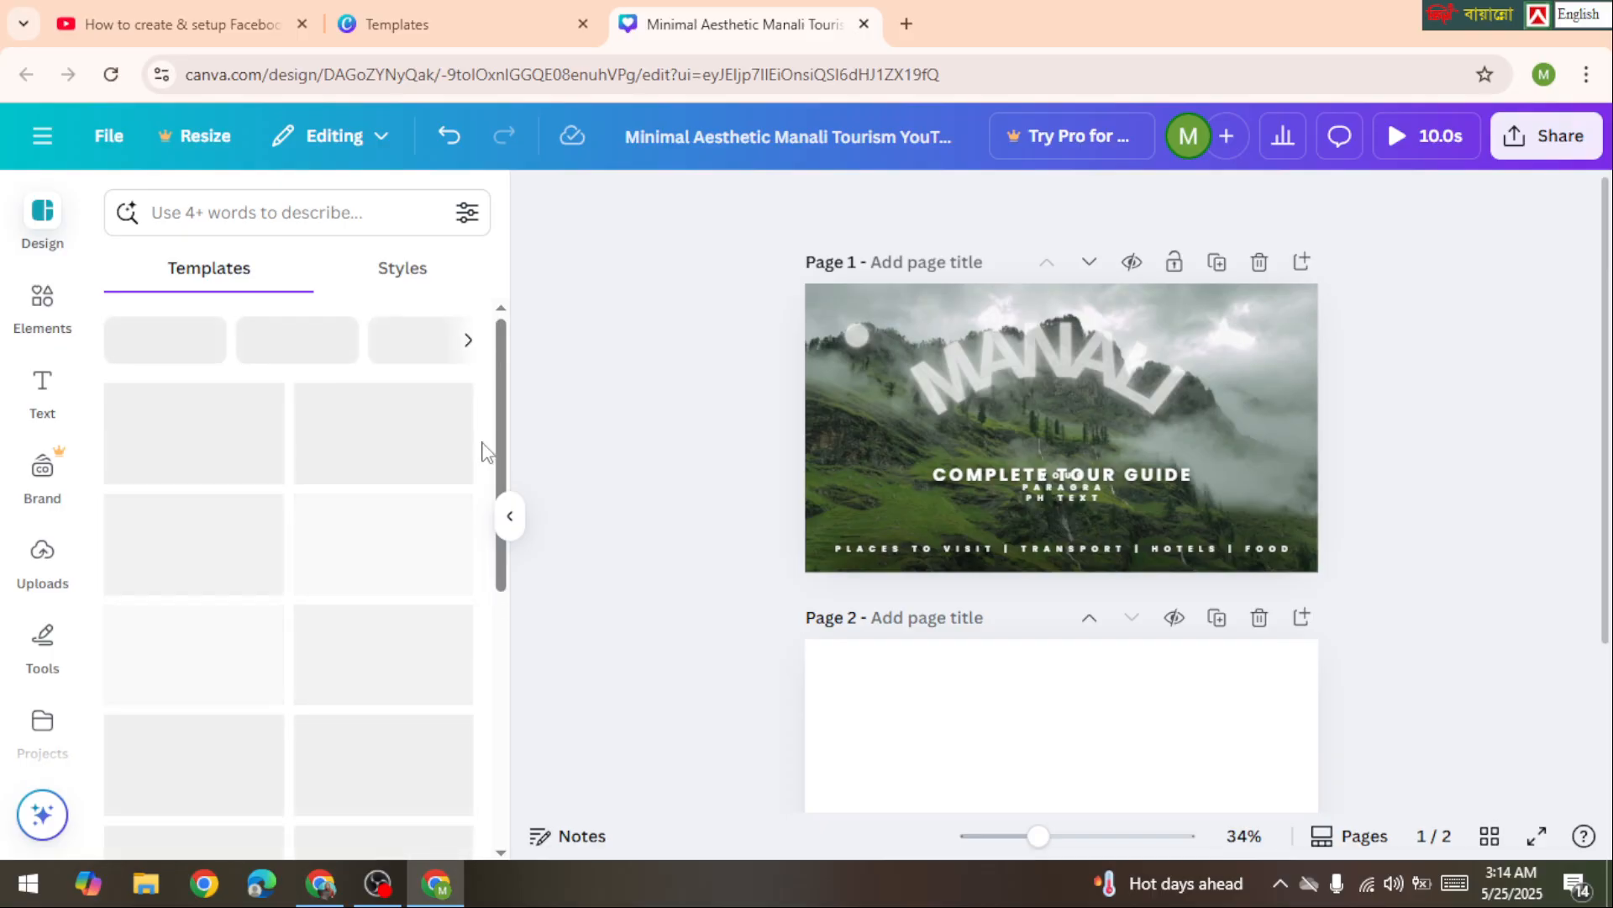
{"action": "scroll", "coordinate": [486, 451], "scroll_direction": "down", "scroll_amount": 3}
{"action": "scroll", "coordinate": [484, 449], "scroll_direction": "up", "scroll_amount": 3}
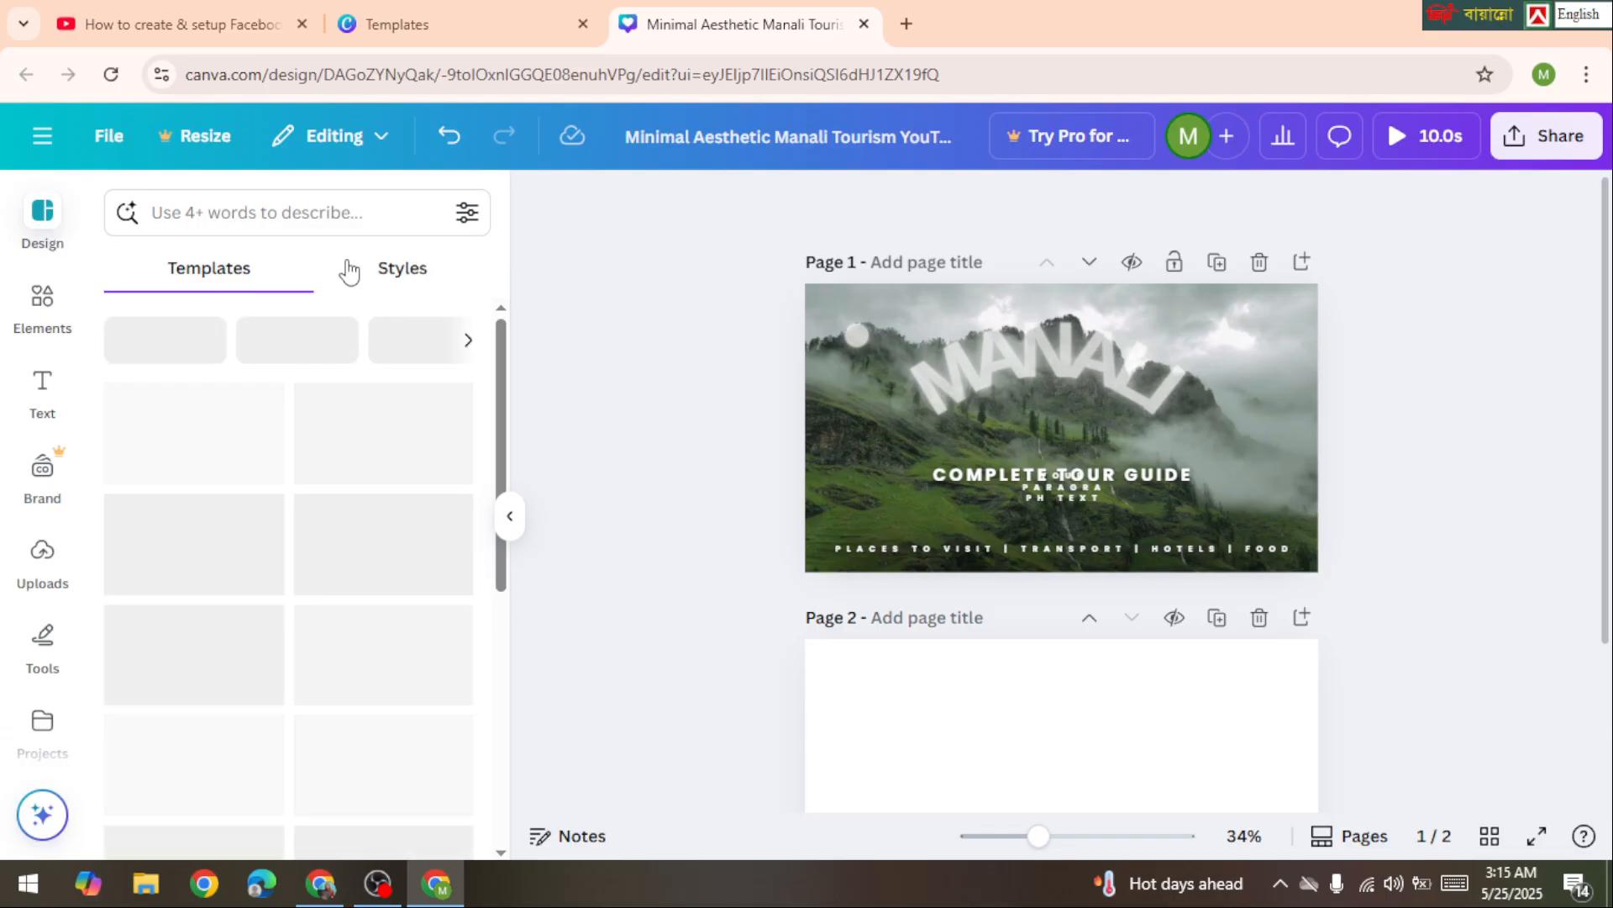
{"action": "left_click", "coordinate": [382, 267]}
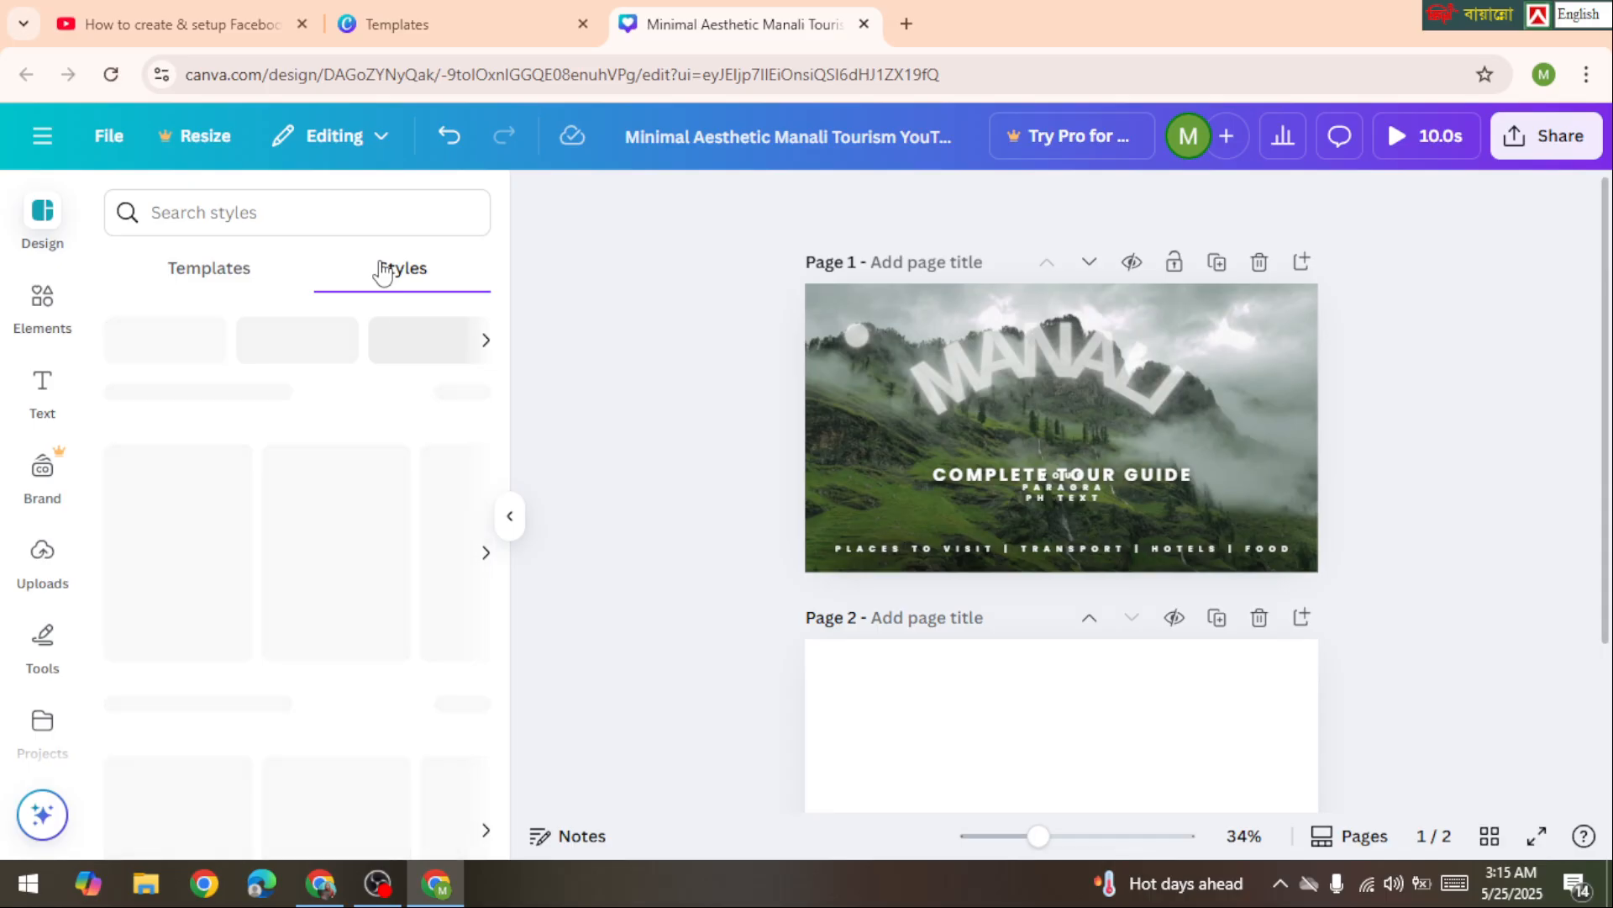
{"action": "left_click", "coordinate": [199, 284]}
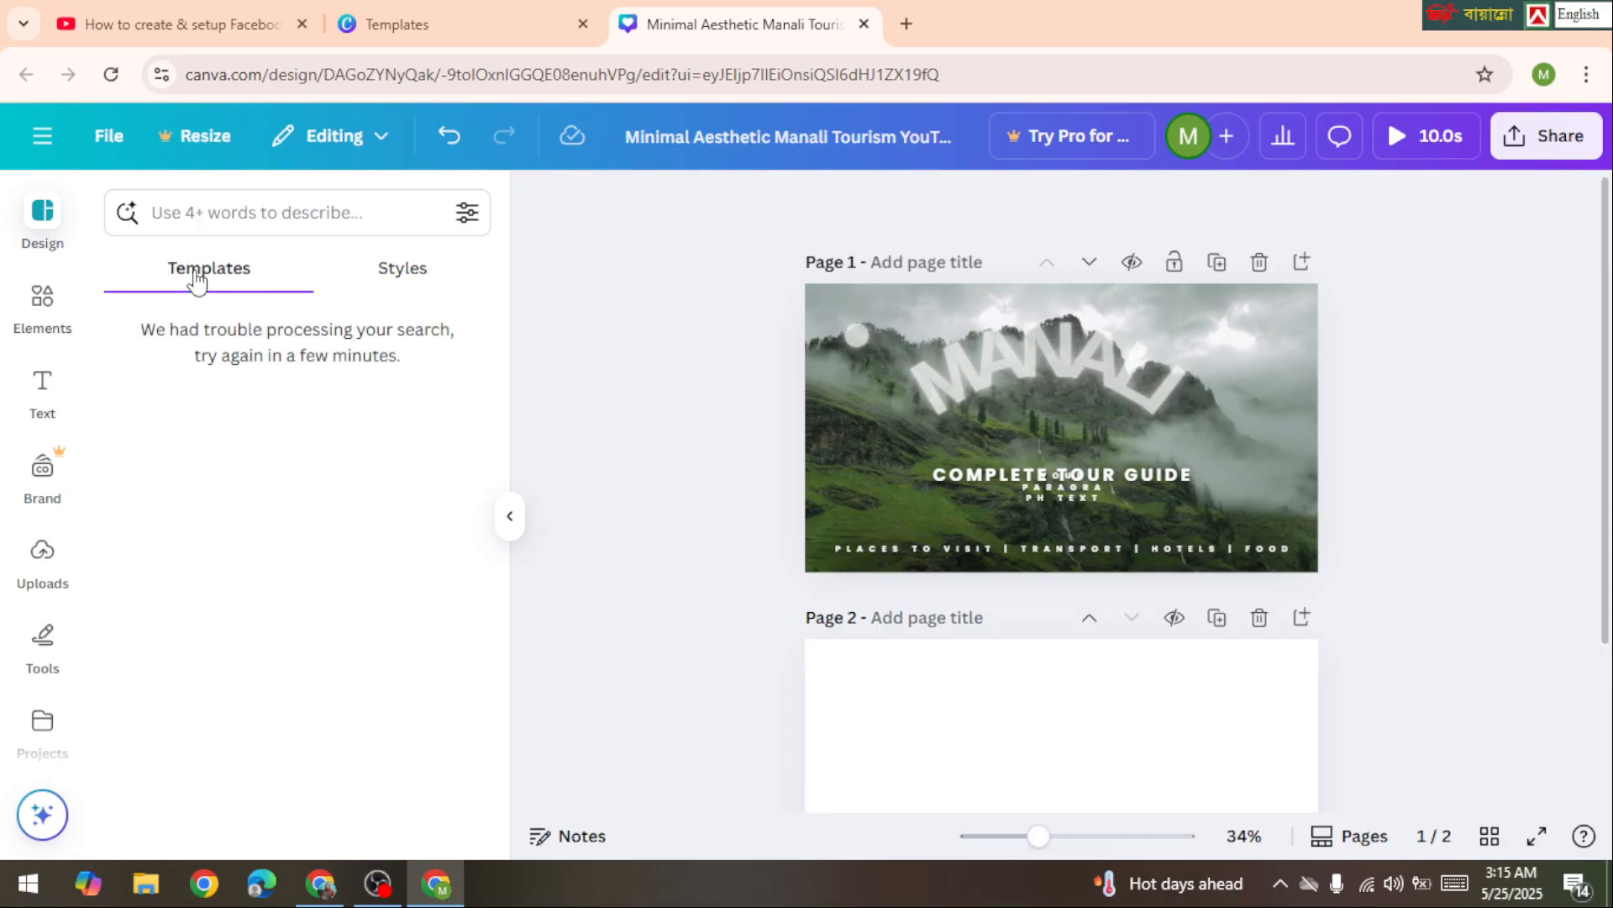
{"action": "left_click", "coordinate": [49, 251]}
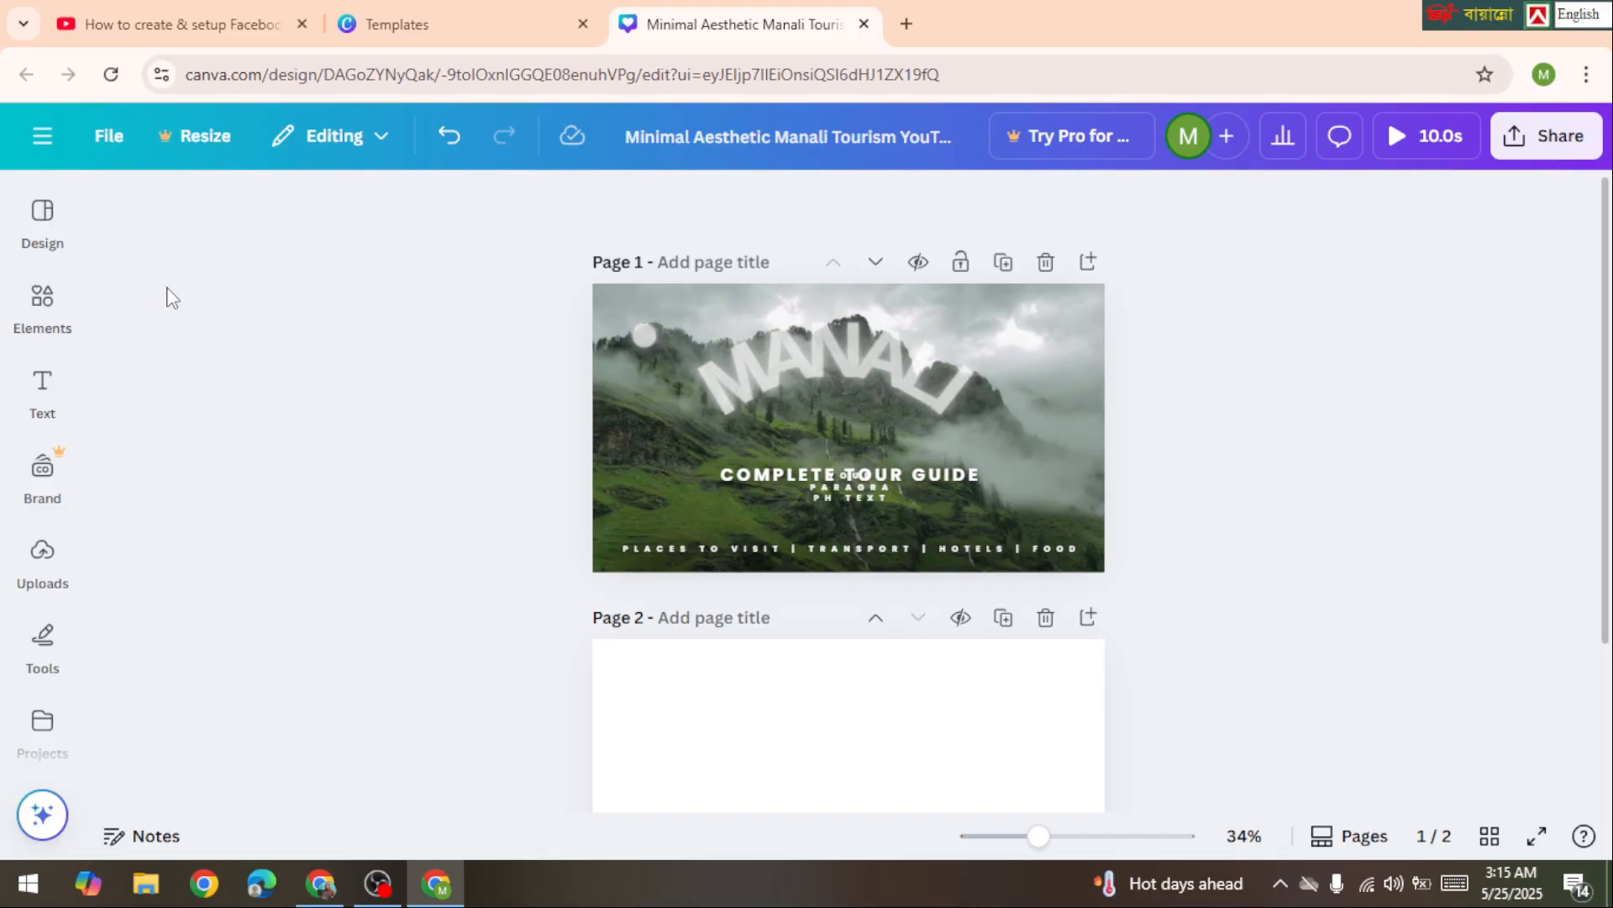
{"action": "left_click", "coordinate": [43, 228]}
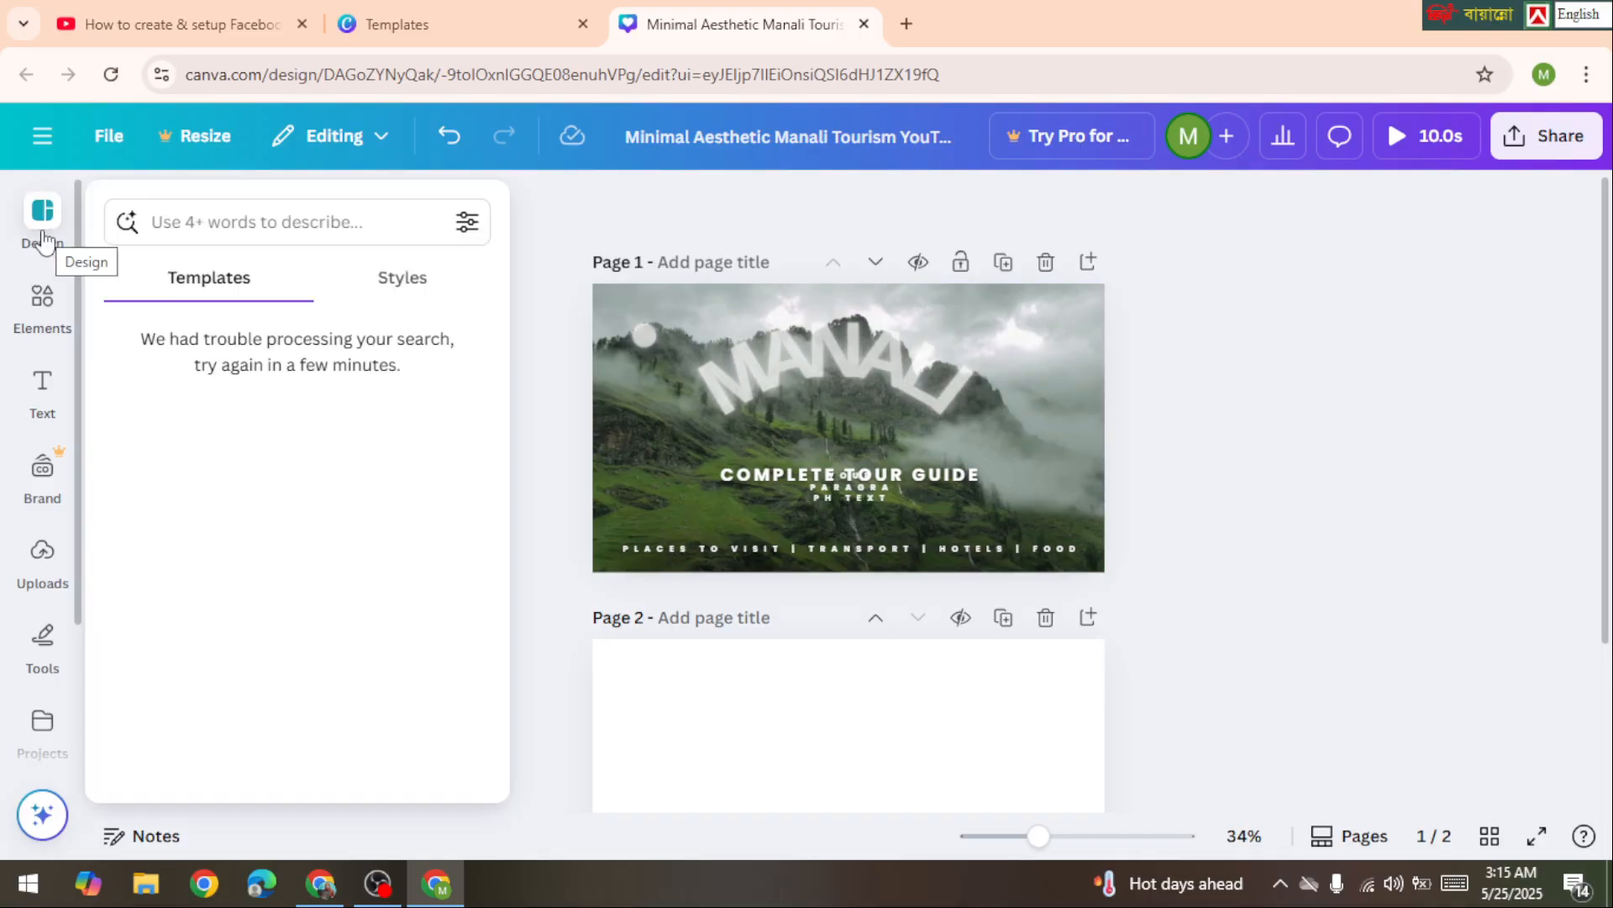
{"action": "left_click", "coordinate": [44, 223]}
{"action": "left_click", "coordinate": [44, 222]}
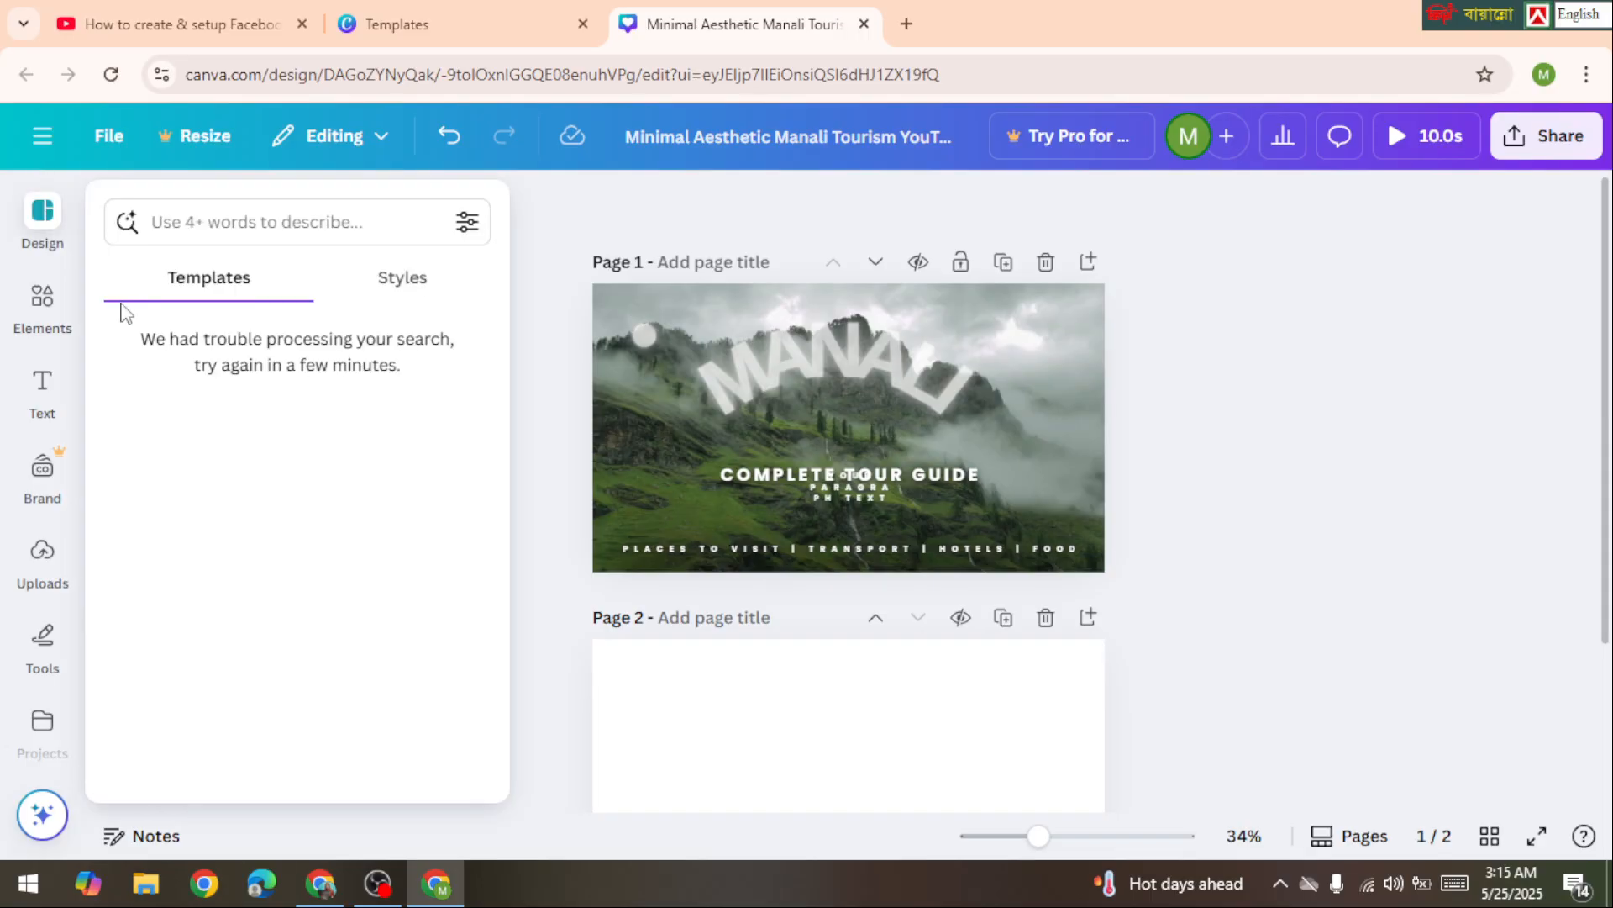
{"action": "left_click", "coordinate": [43, 136]}
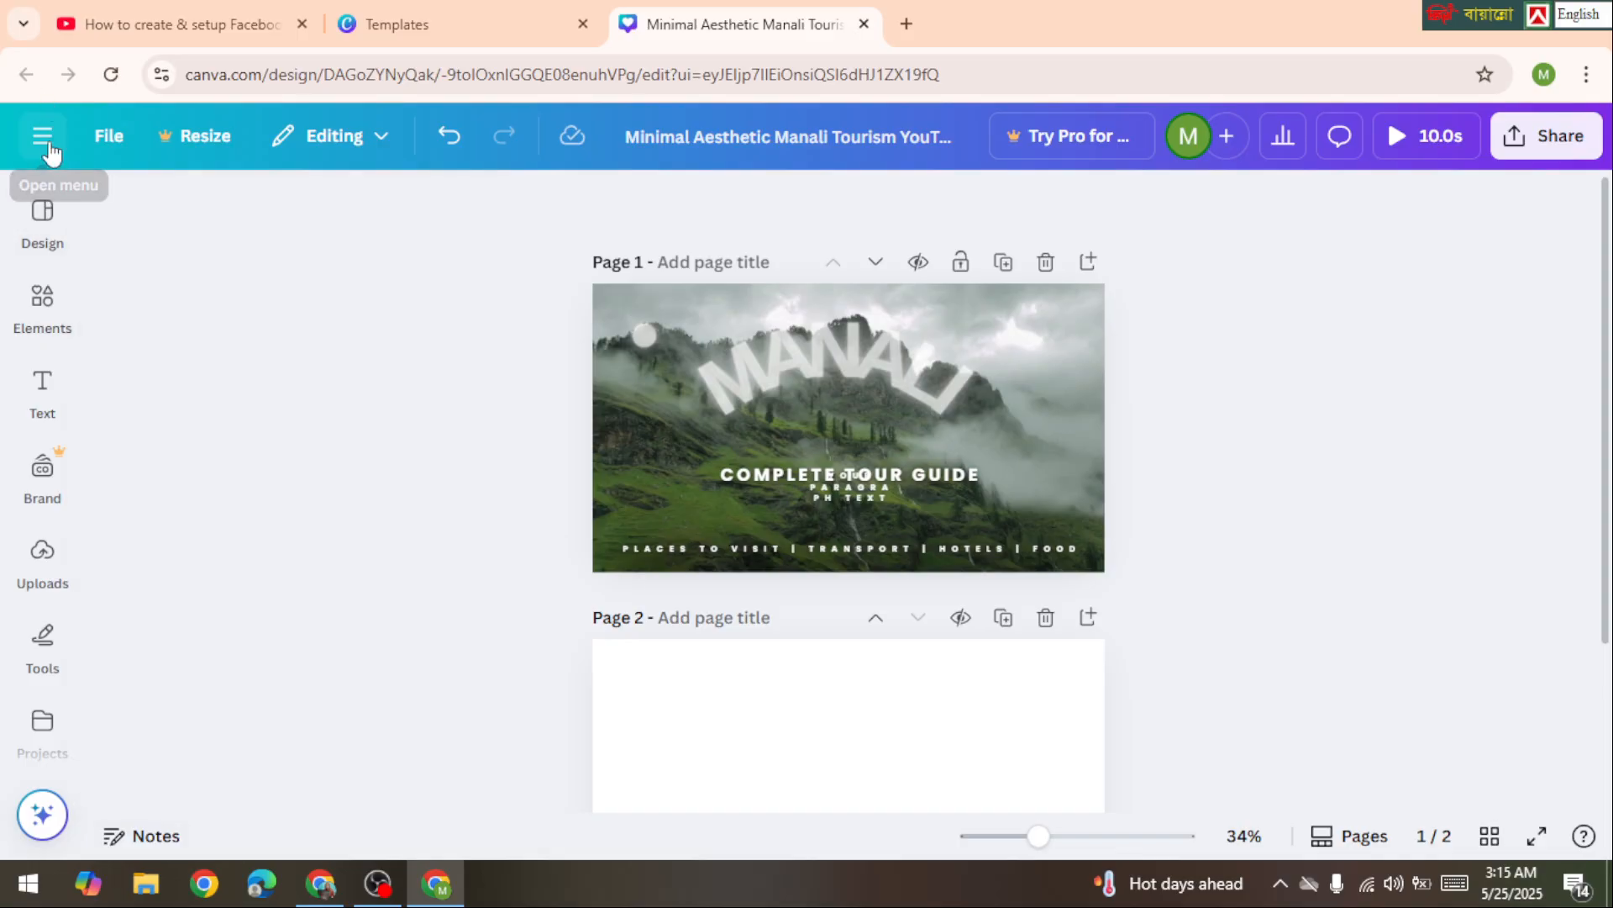
{"action": "left_click", "coordinate": [48, 145]}
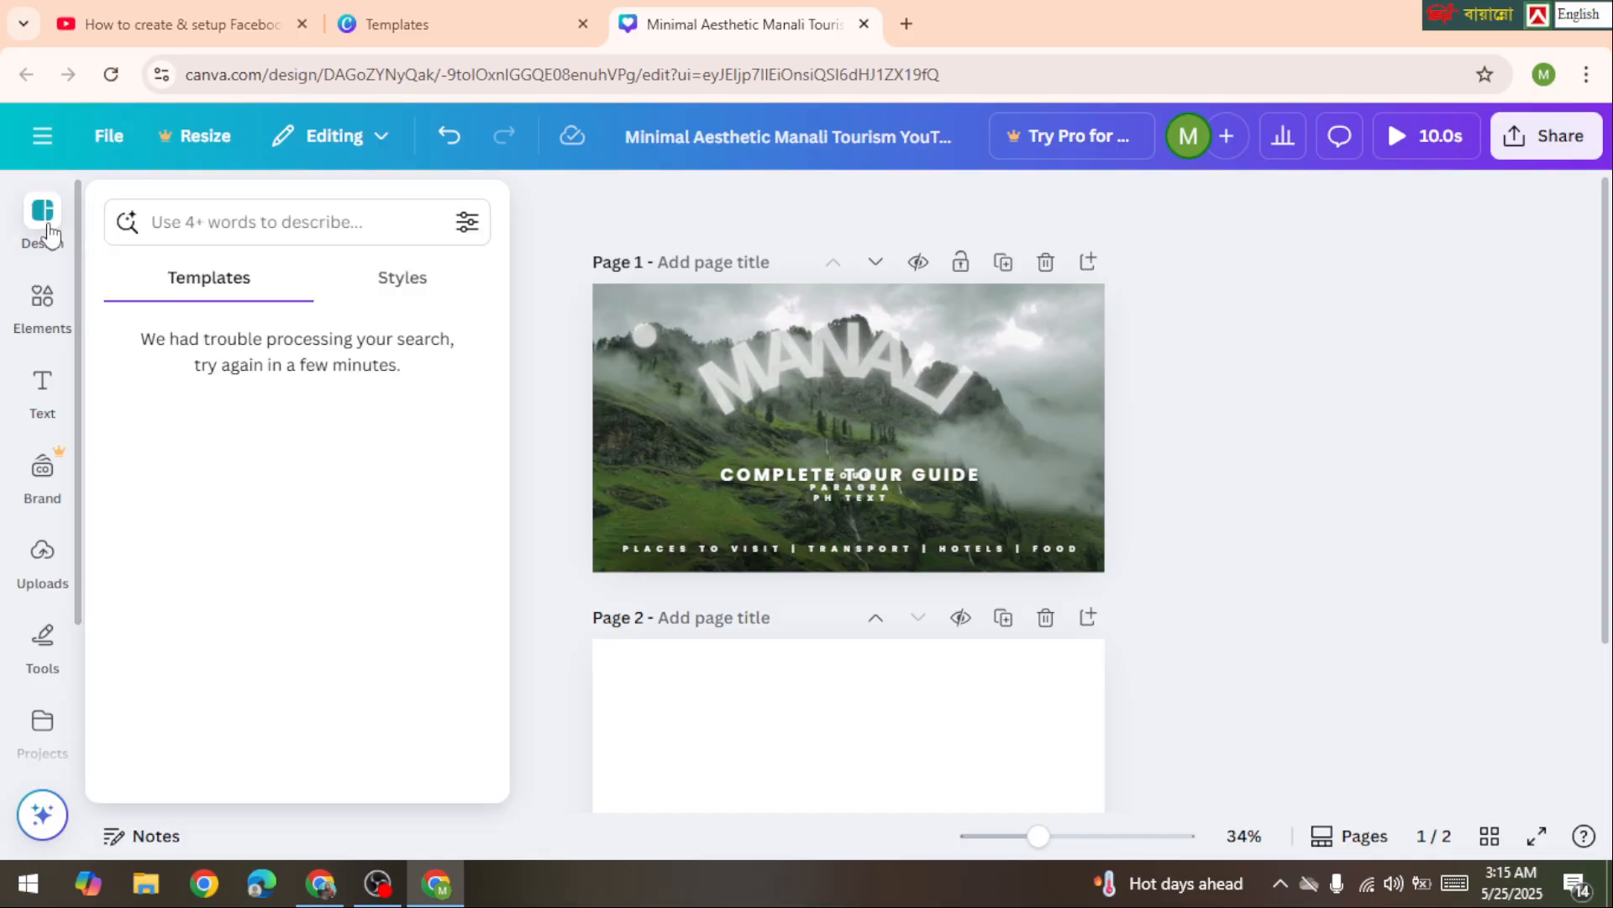
{"action": "left_click", "coordinate": [46, 226]}
{"action": "left_click", "coordinate": [38, 139]}
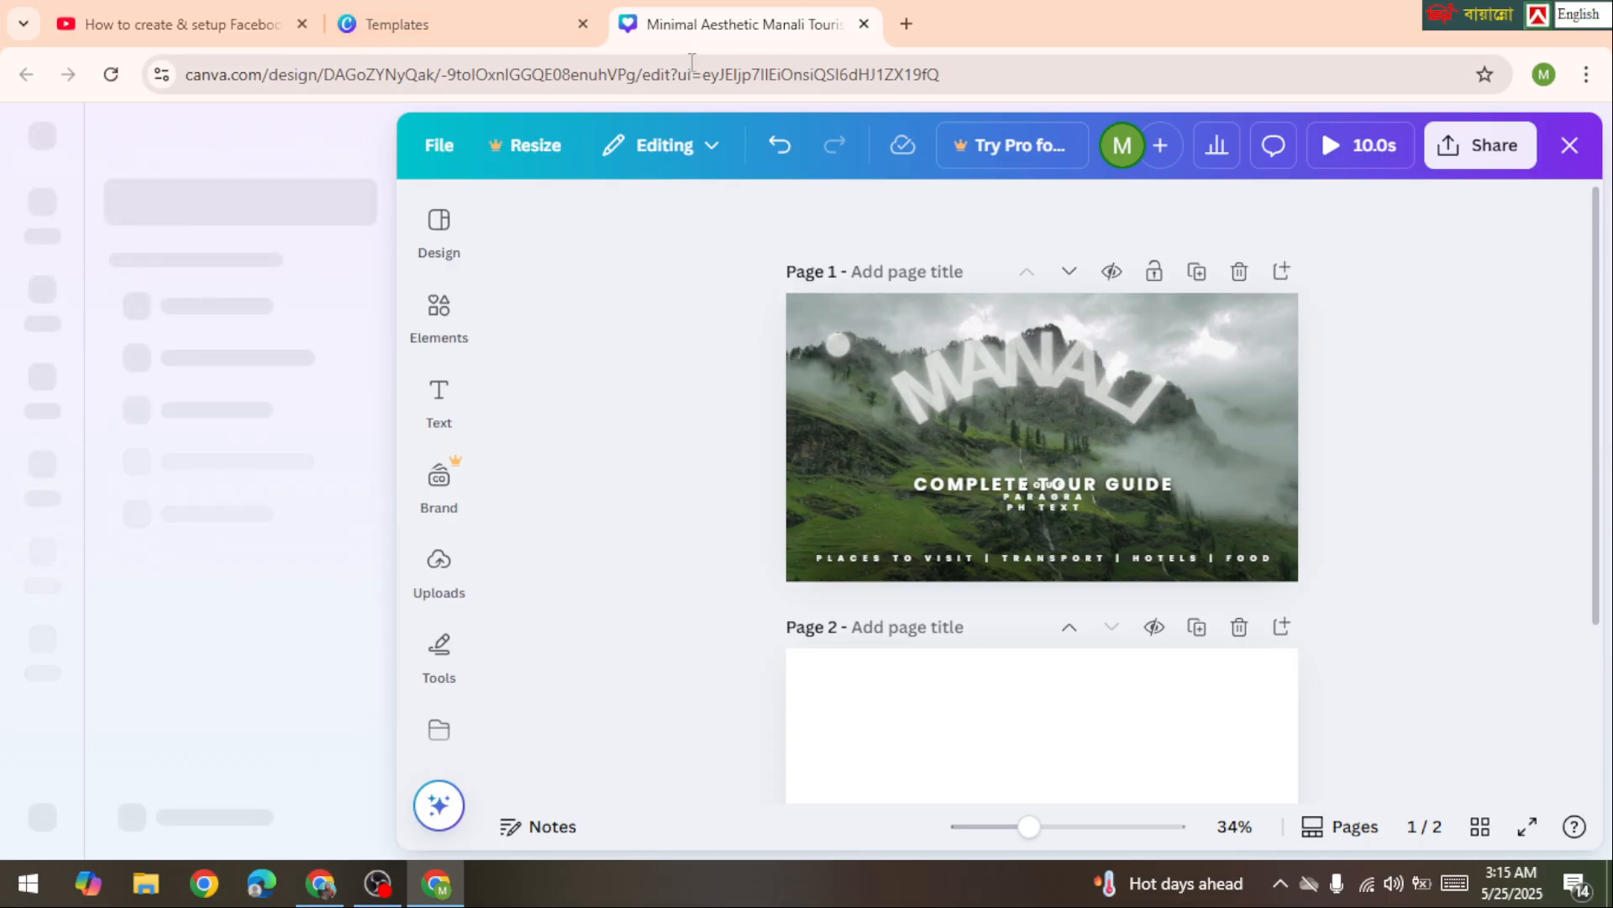
Close the Manali design and its template preview to return to the YouTube thumbnail template results.
{"action": "left_click", "coordinate": [864, 24]}
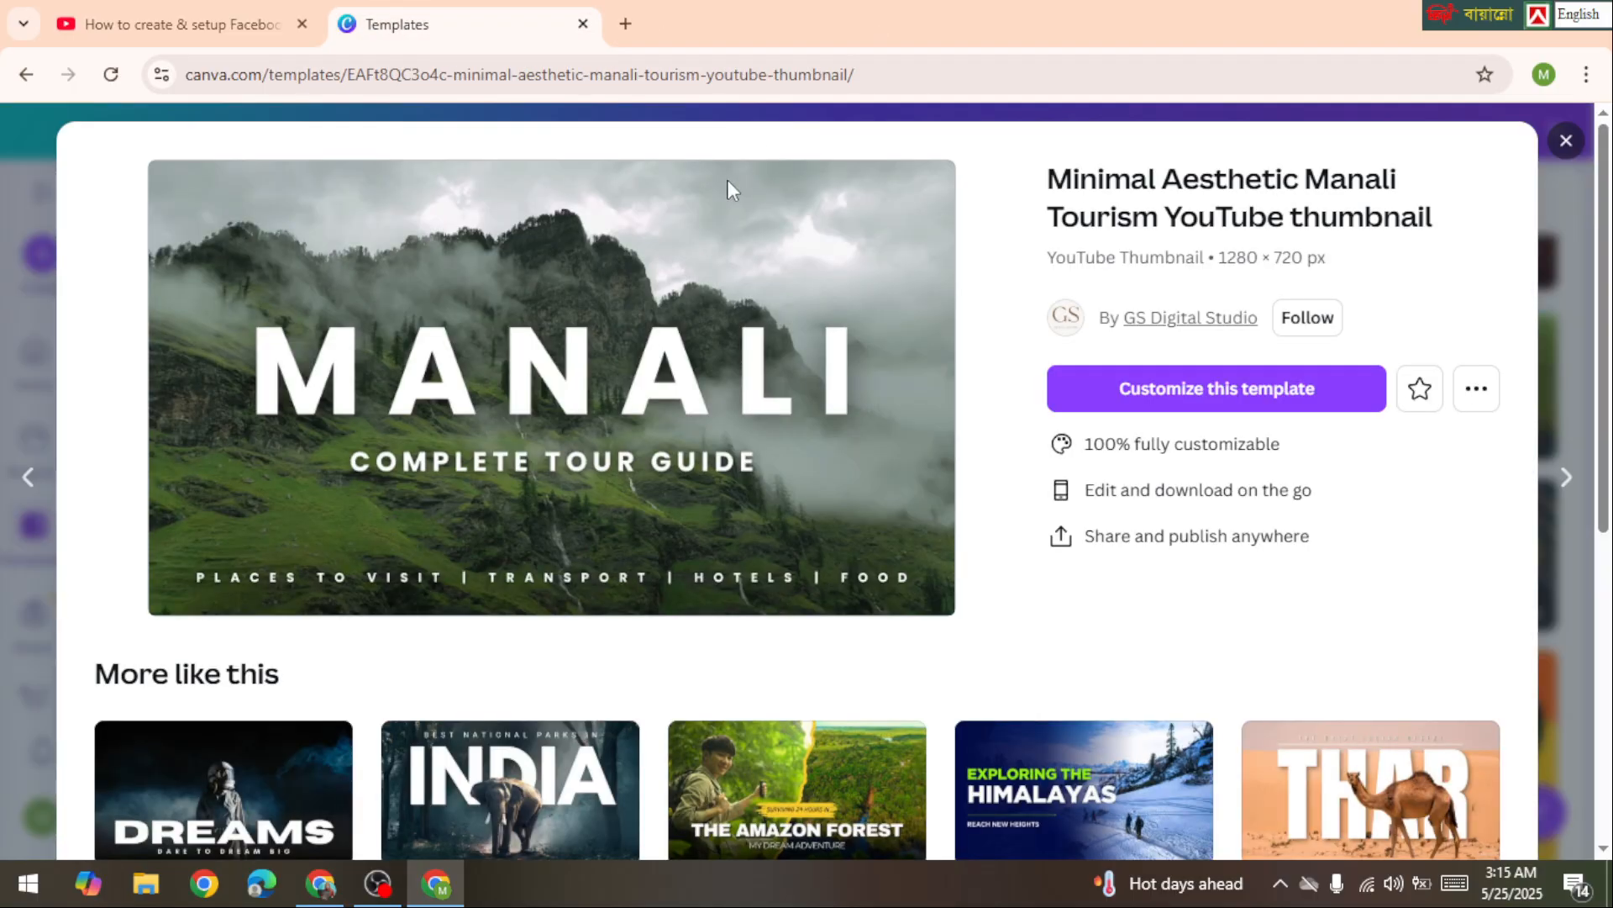
{"action": "left_click", "coordinate": [1568, 141]}
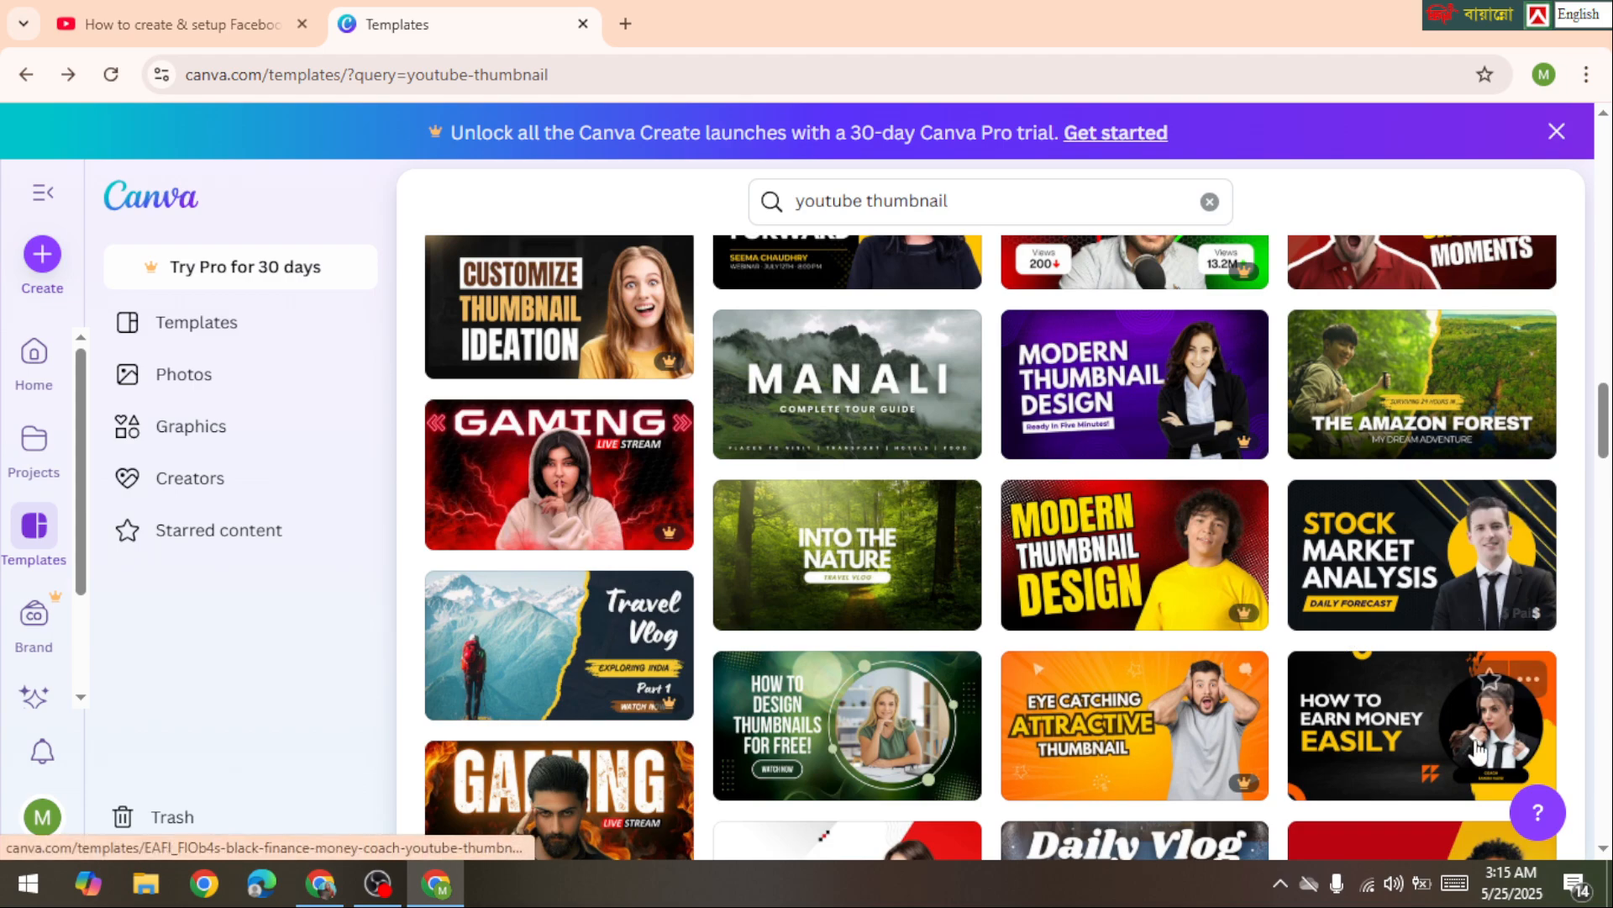
Preview the green "How to design thumbnails for free!" template from the results and close the preview.
{"action": "scroll", "coordinate": [1485, 770], "scroll_direction": "down", "scroll_amount": 3}
{"action": "scroll", "coordinate": [1485, 770], "scroll_direction": "down", "scroll_amount": 2}
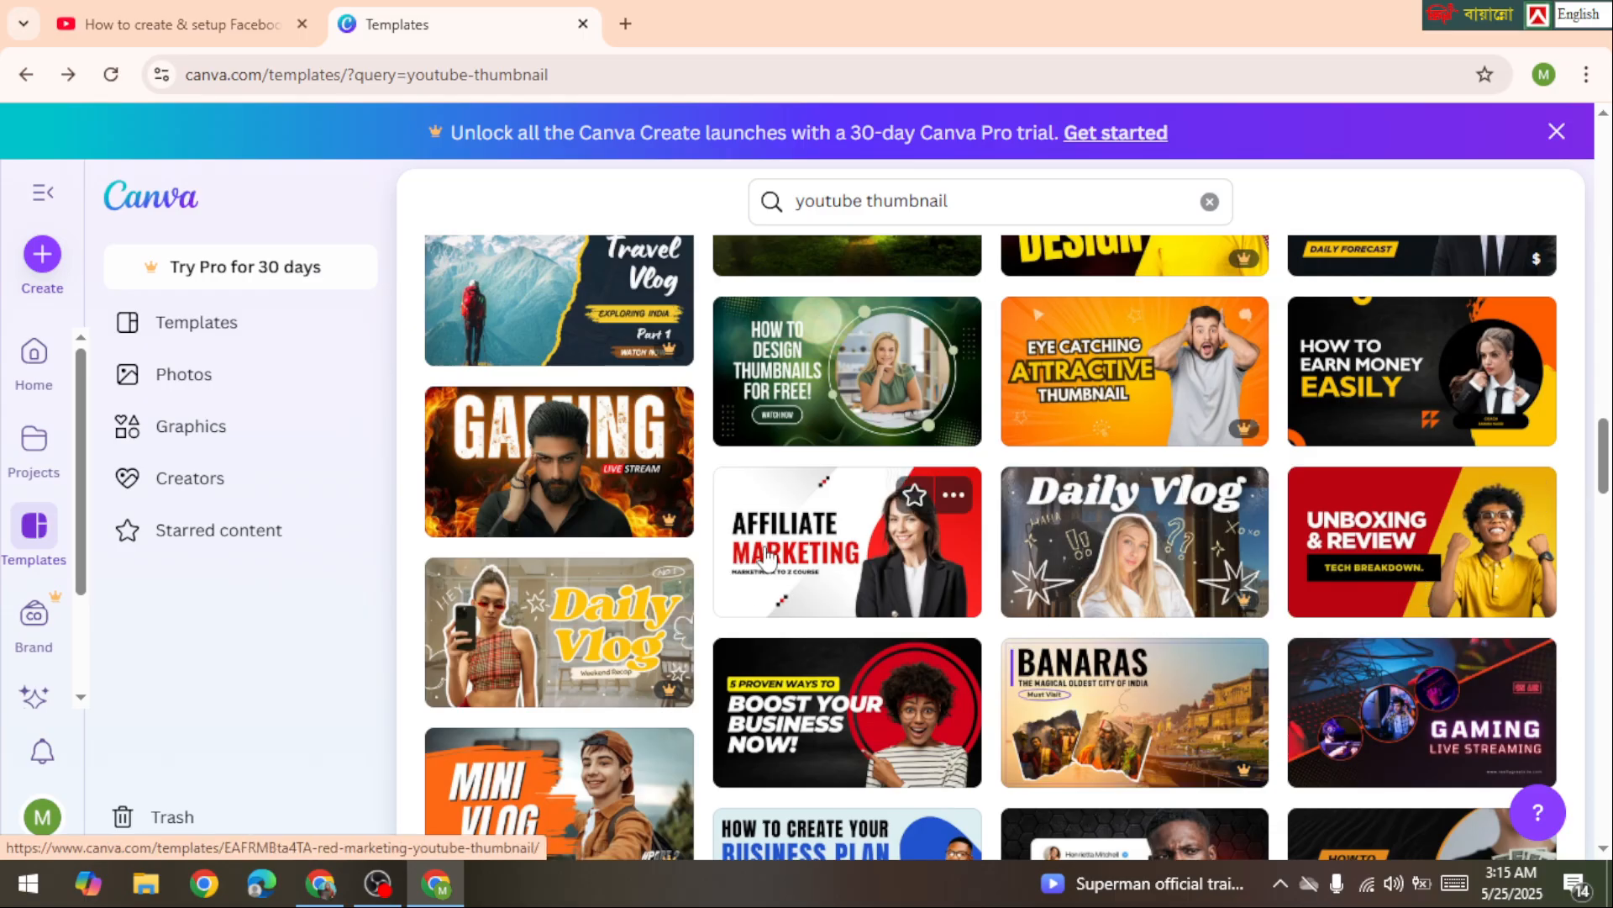
{"action": "left_click", "coordinate": [830, 381]}
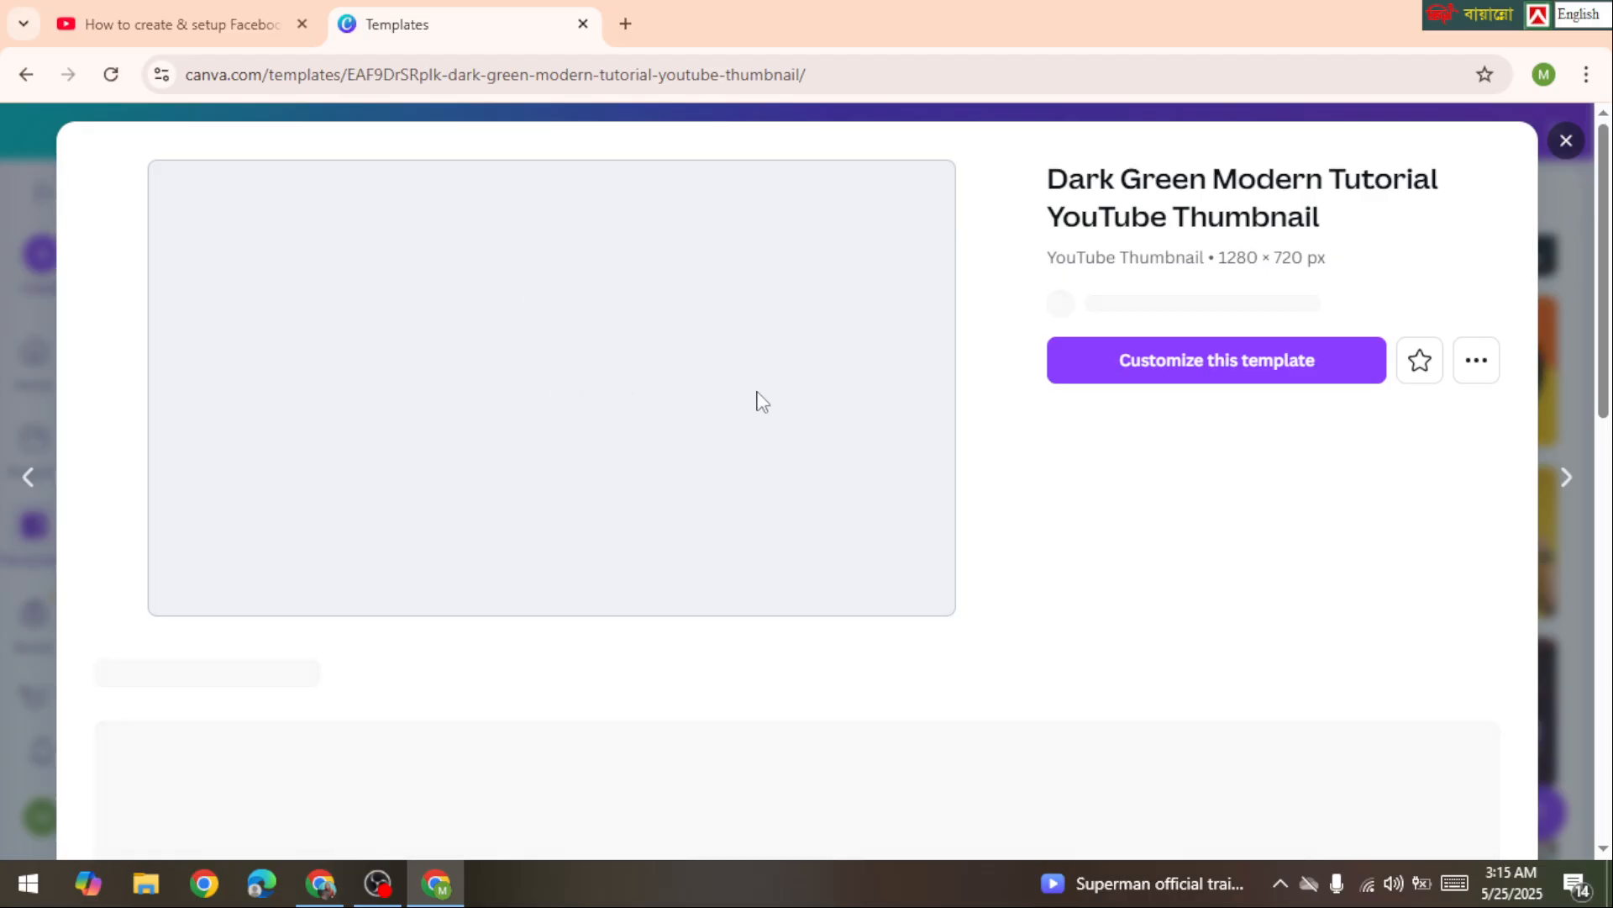
{"action": "left_click", "coordinate": [1567, 141]}
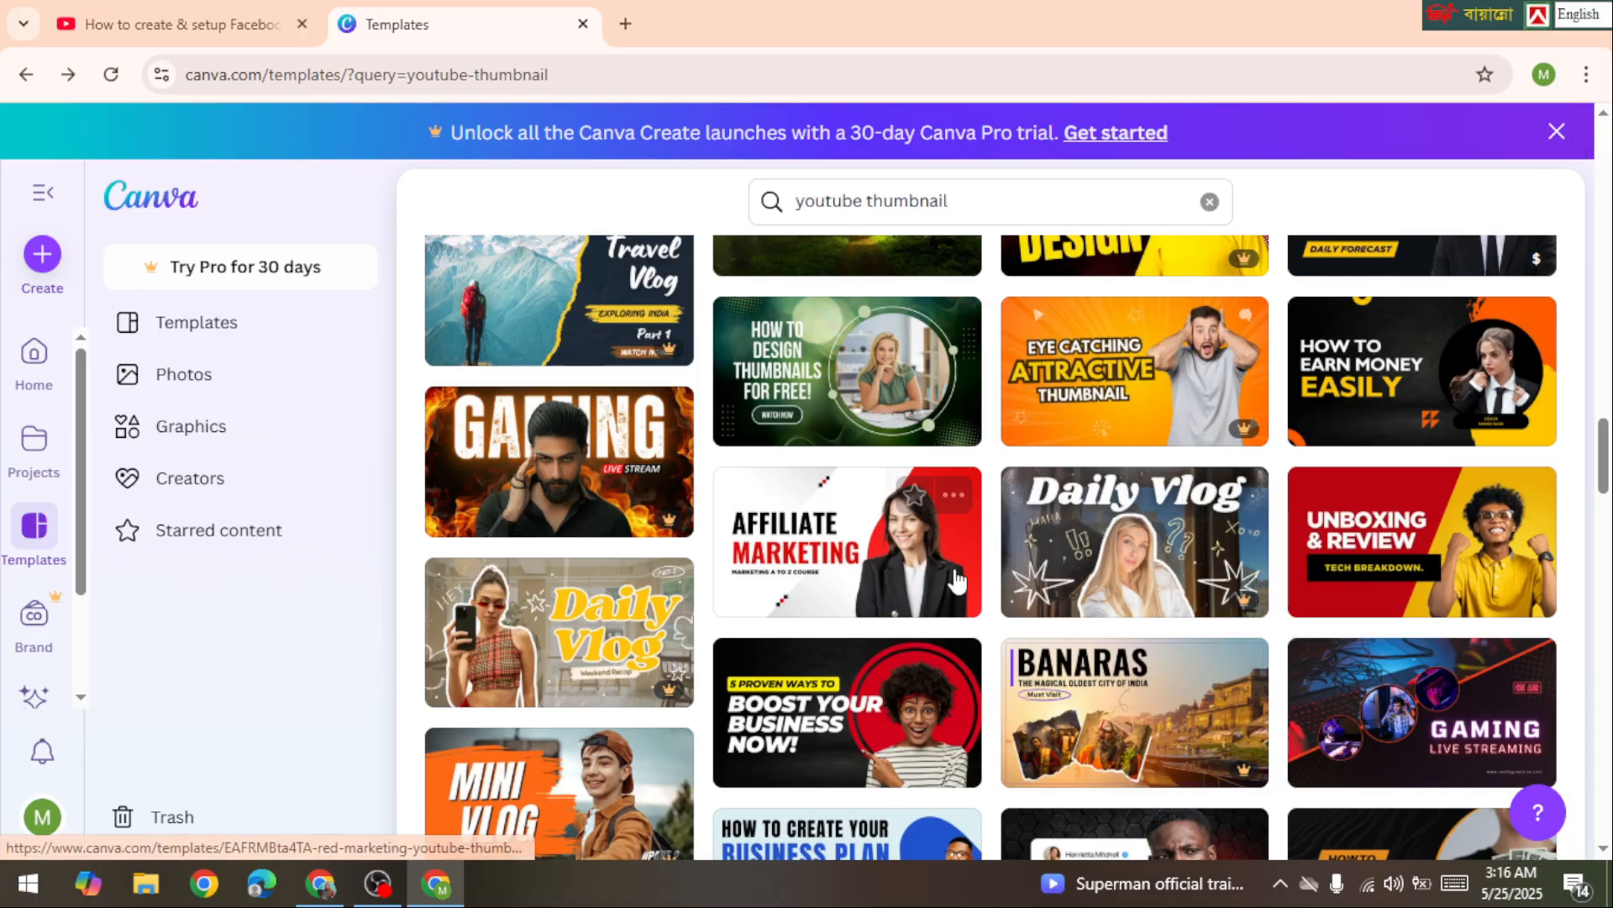
Open the Dark Green Modern Tutorial YouTube Thumbnail template as a new customizable design.
{"action": "scroll", "coordinate": [916, 565], "scroll_direction": "down", "scroll_amount": 1}
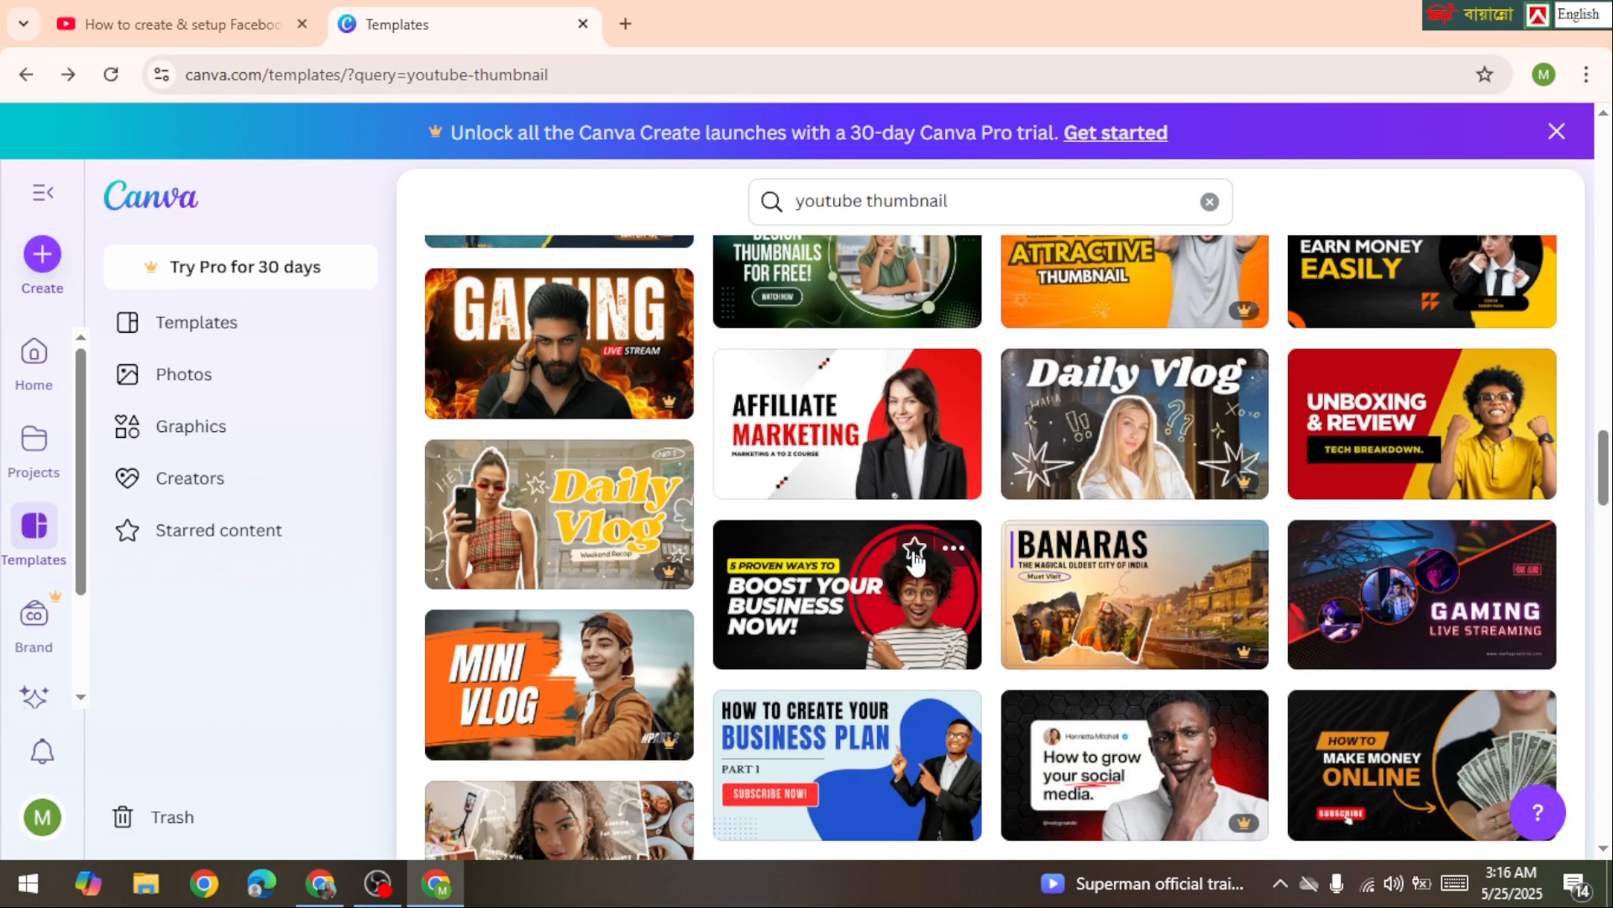
{"action": "scroll", "coordinate": [882, 567], "scroll_direction": "up", "scroll_amount": 1}
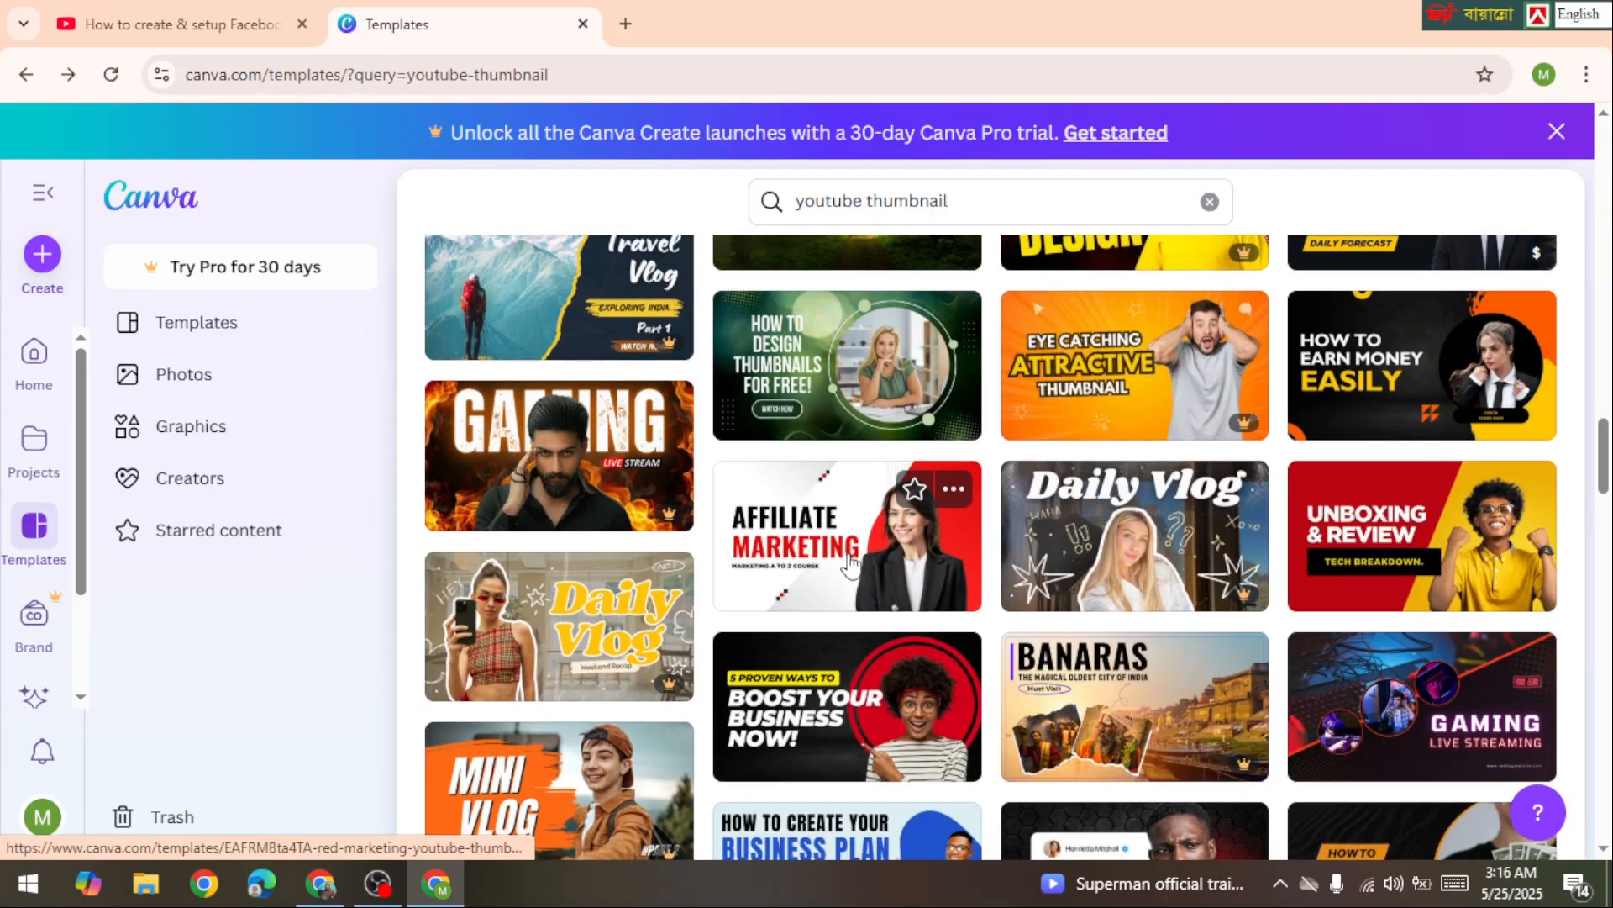
{"action": "scroll", "coordinate": [848, 559], "scroll_direction": "down", "scroll_amount": 1}
{"action": "scroll", "coordinate": [840, 386], "scroll_direction": "up", "scroll_amount": 1}
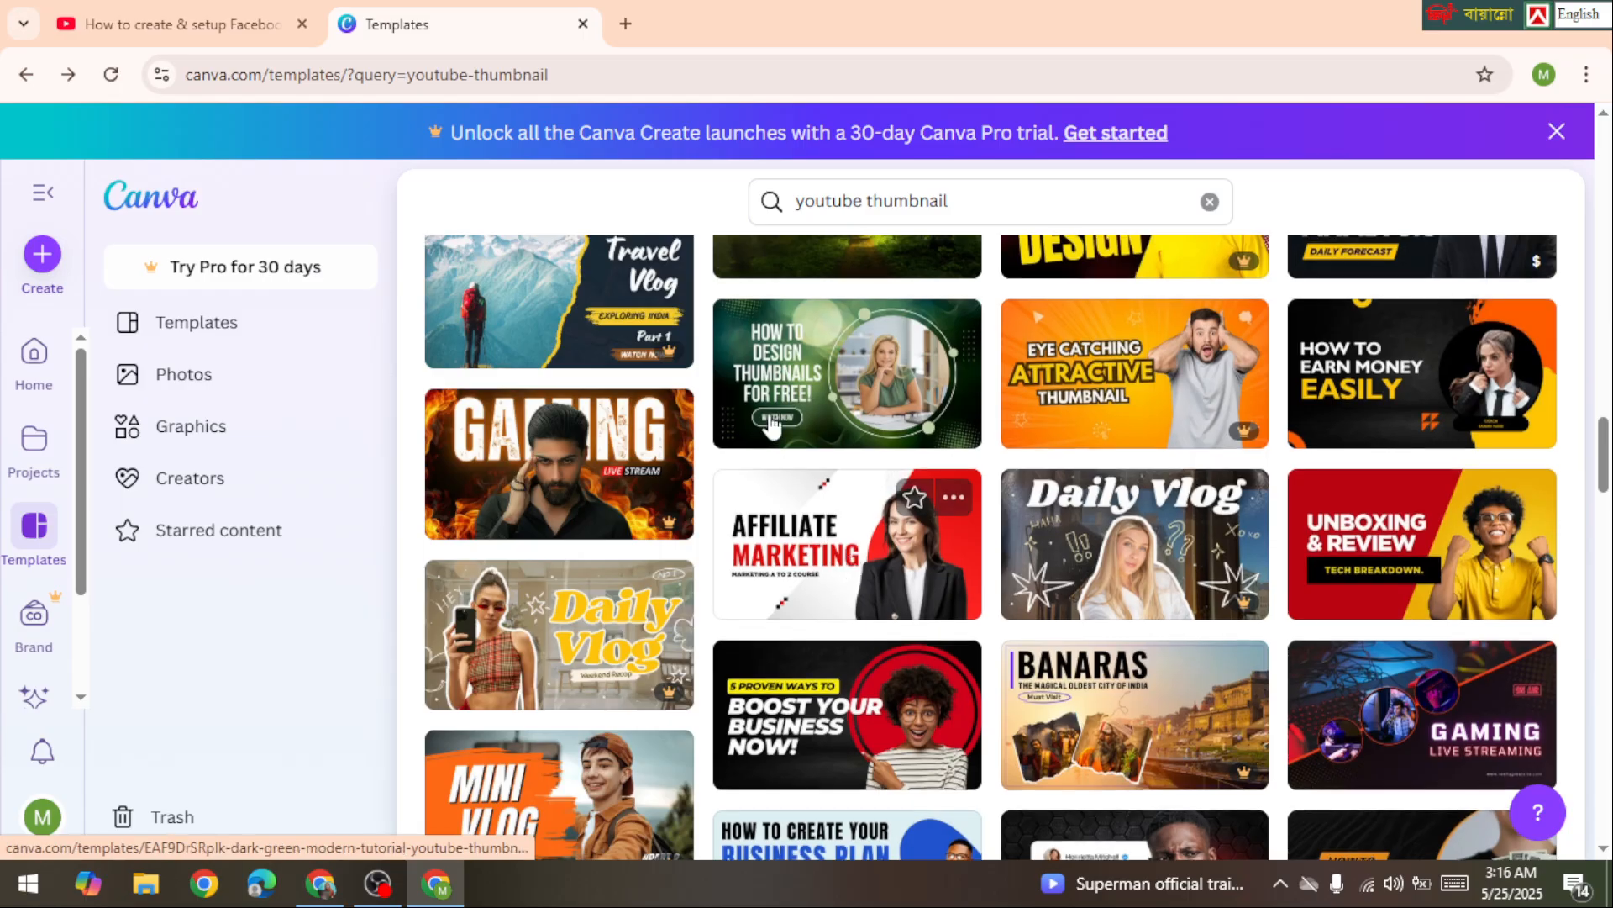
{"action": "left_click", "coordinate": [838, 367]}
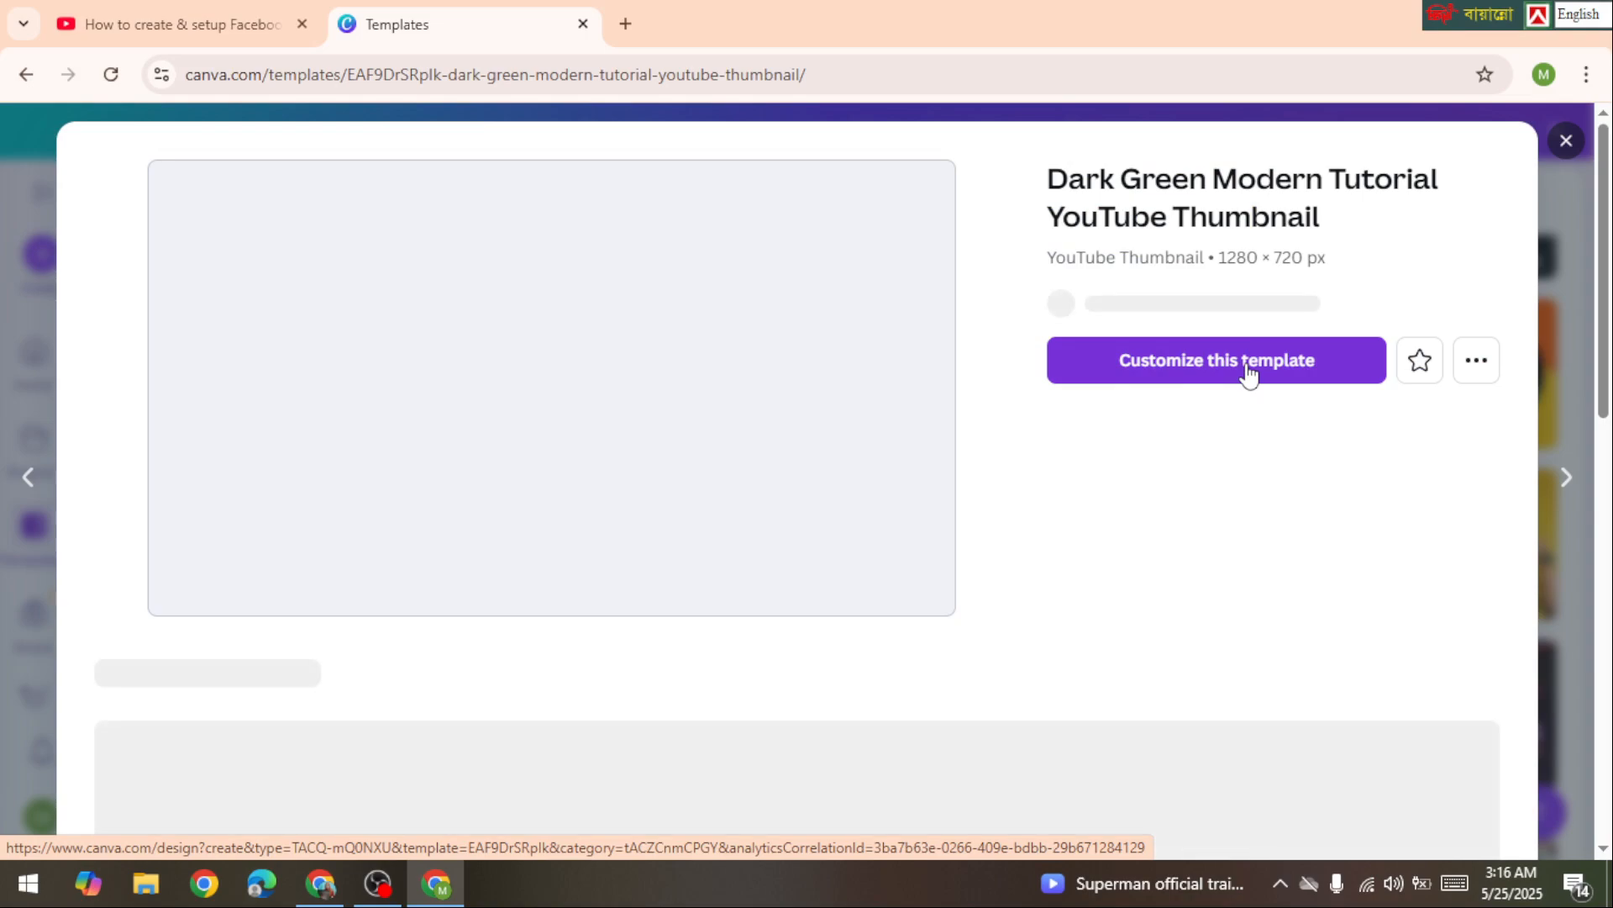
{"action": "left_click", "coordinate": [1250, 375]}
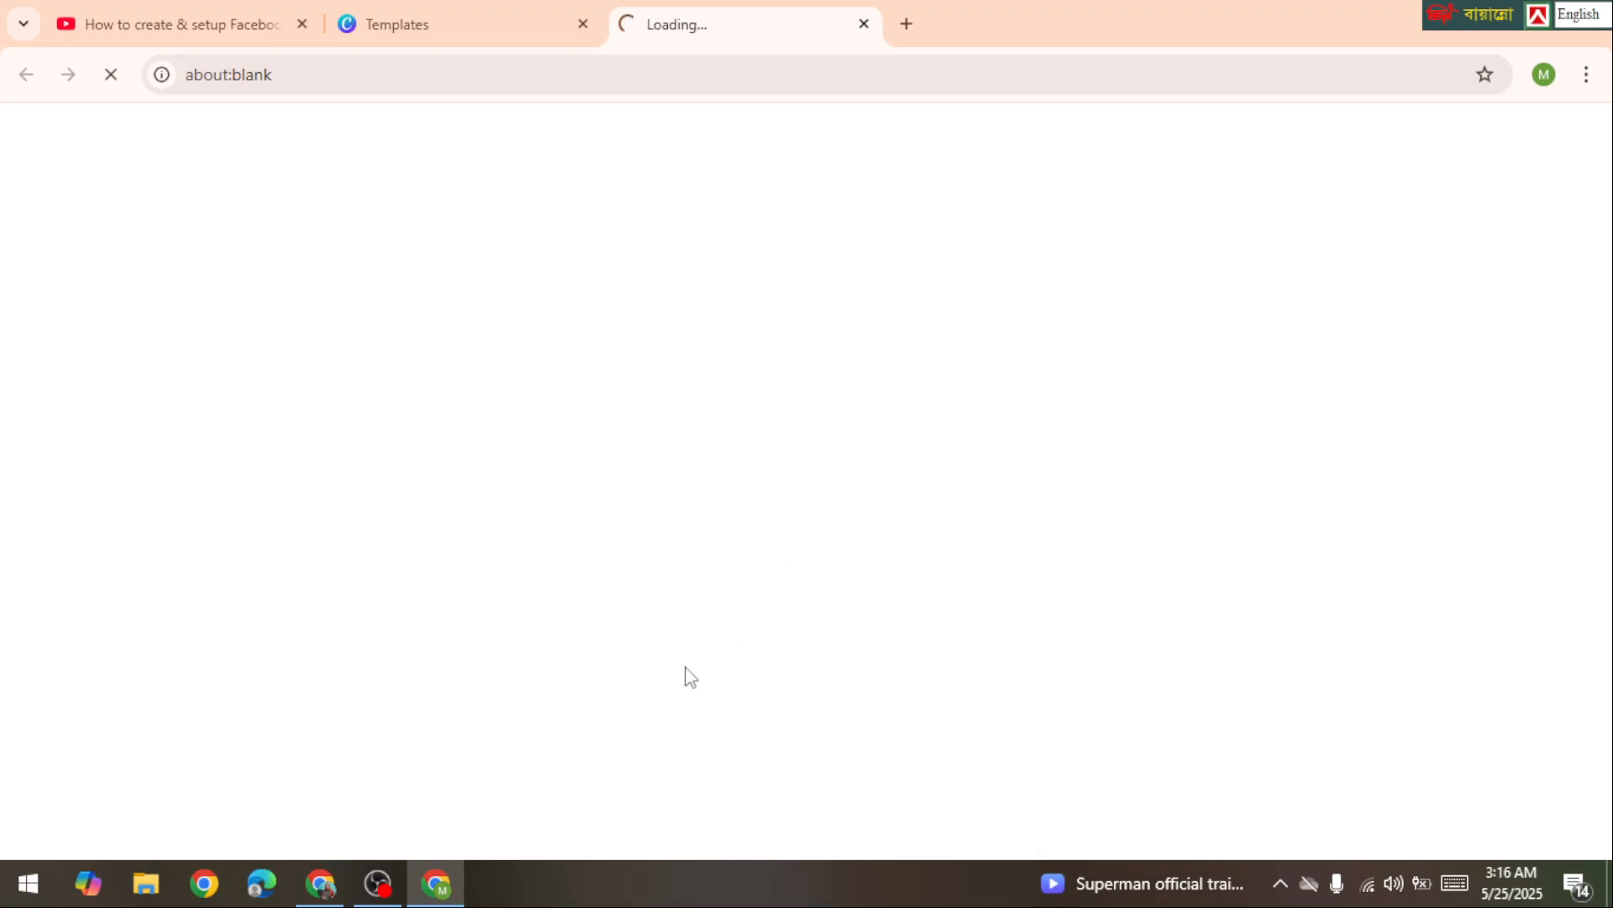
{"action": "left_click", "coordinate": [377, 880]}
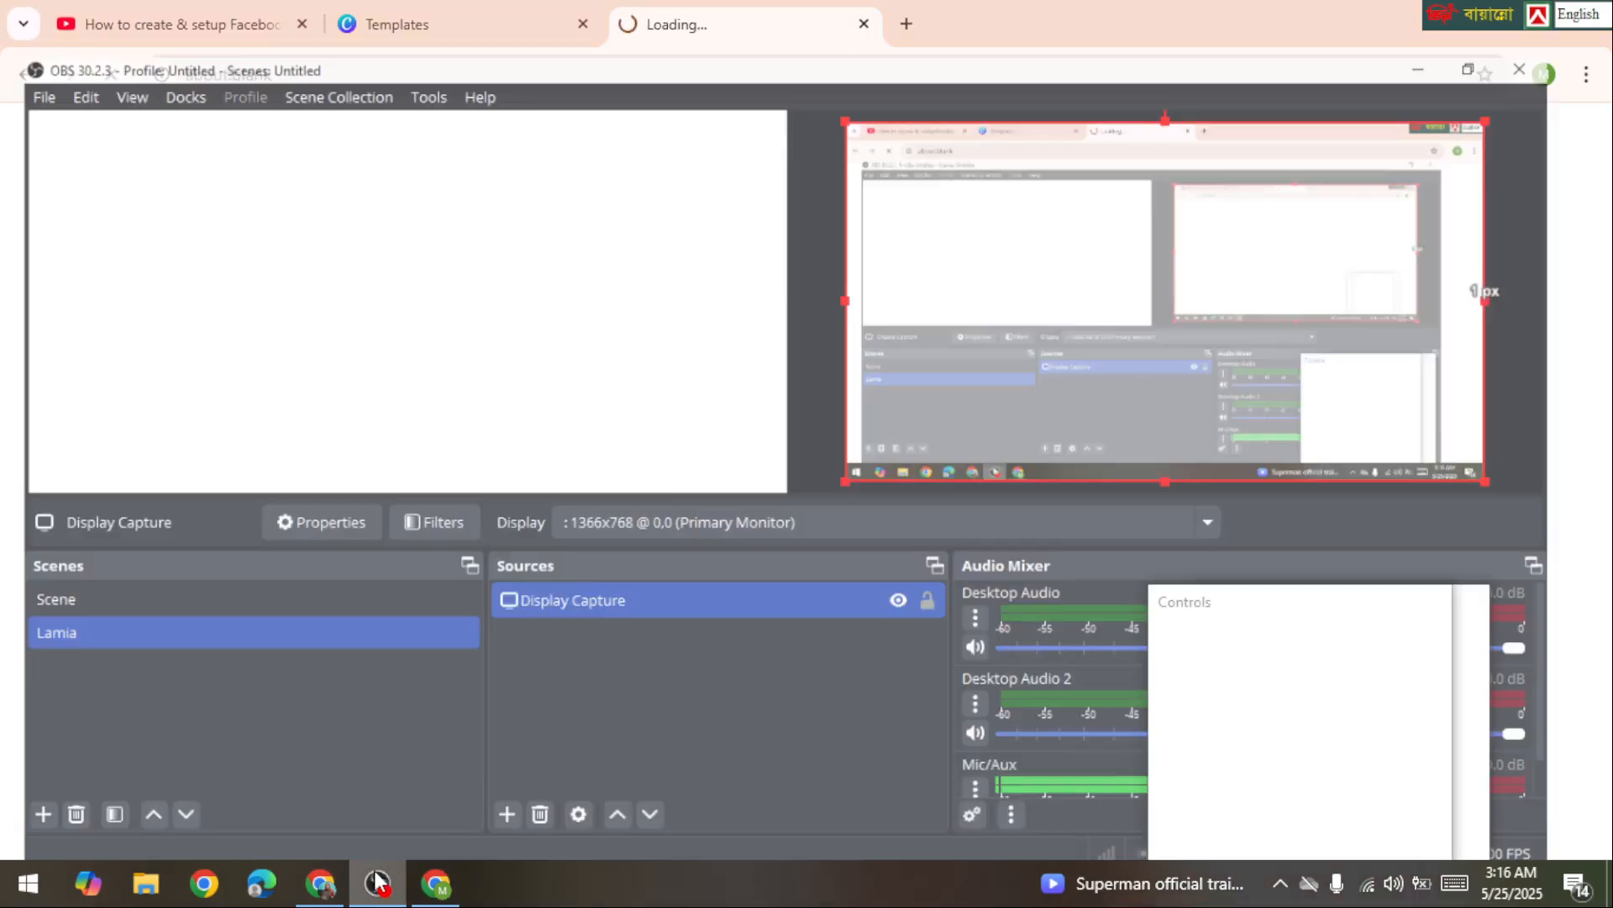
Move the floating keyboard-language bar away from the window controls and minimize OBS to return to the Canva design.
{"action": "left_click", "coordinate": [1424, 691]}
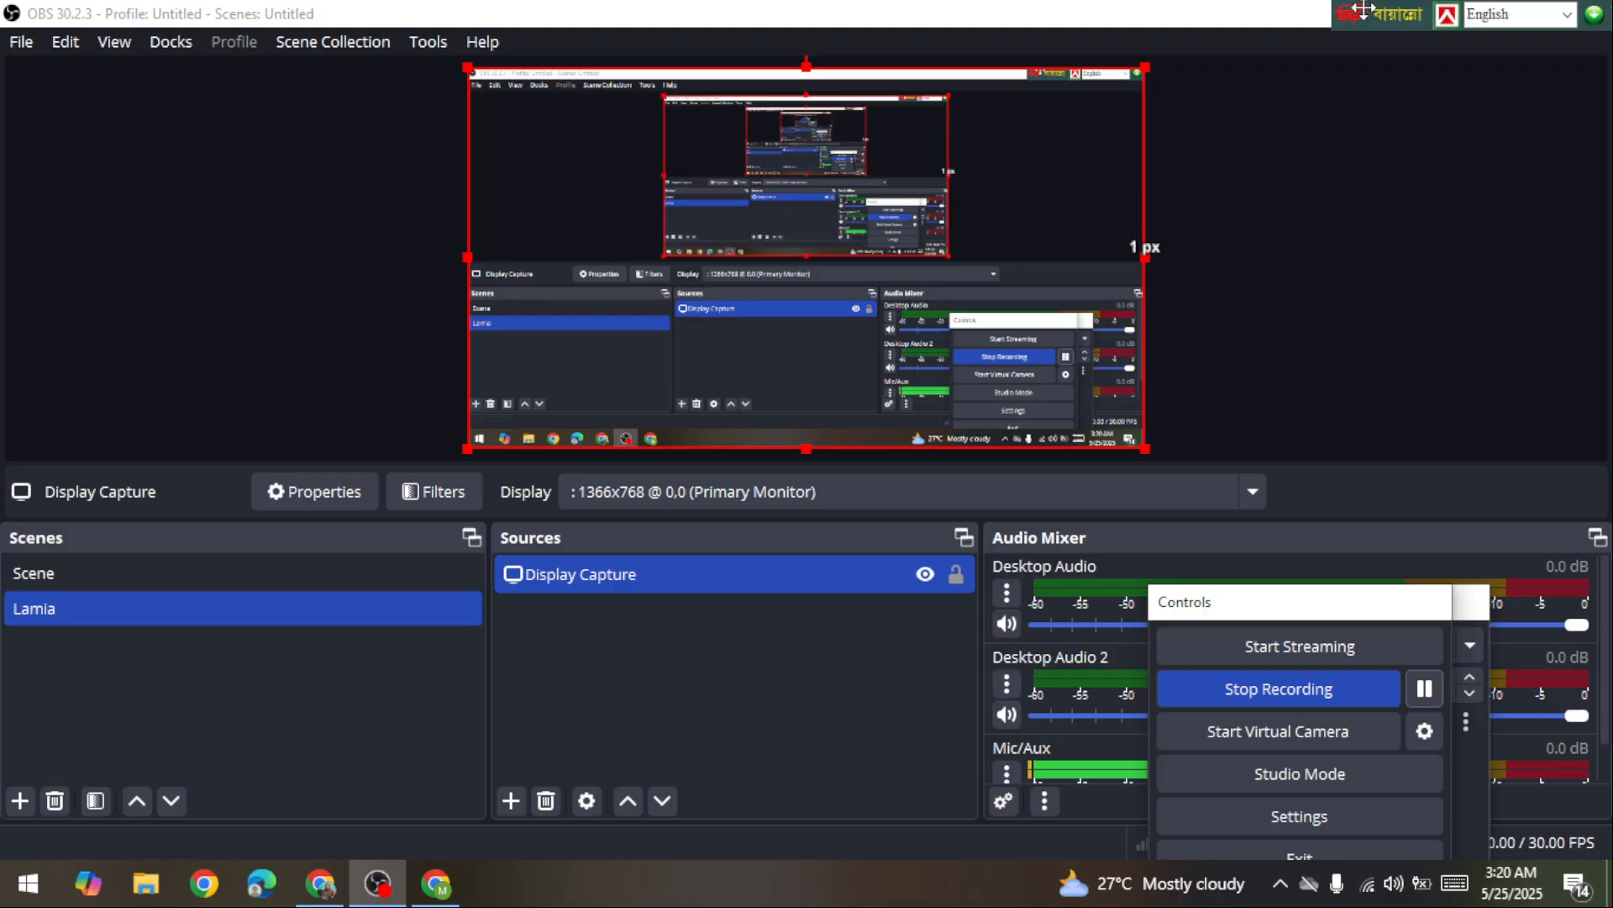
{"action": "left_click_drag", "start_coordinate": [1363, 10], "coordinate": [1353, 108]}
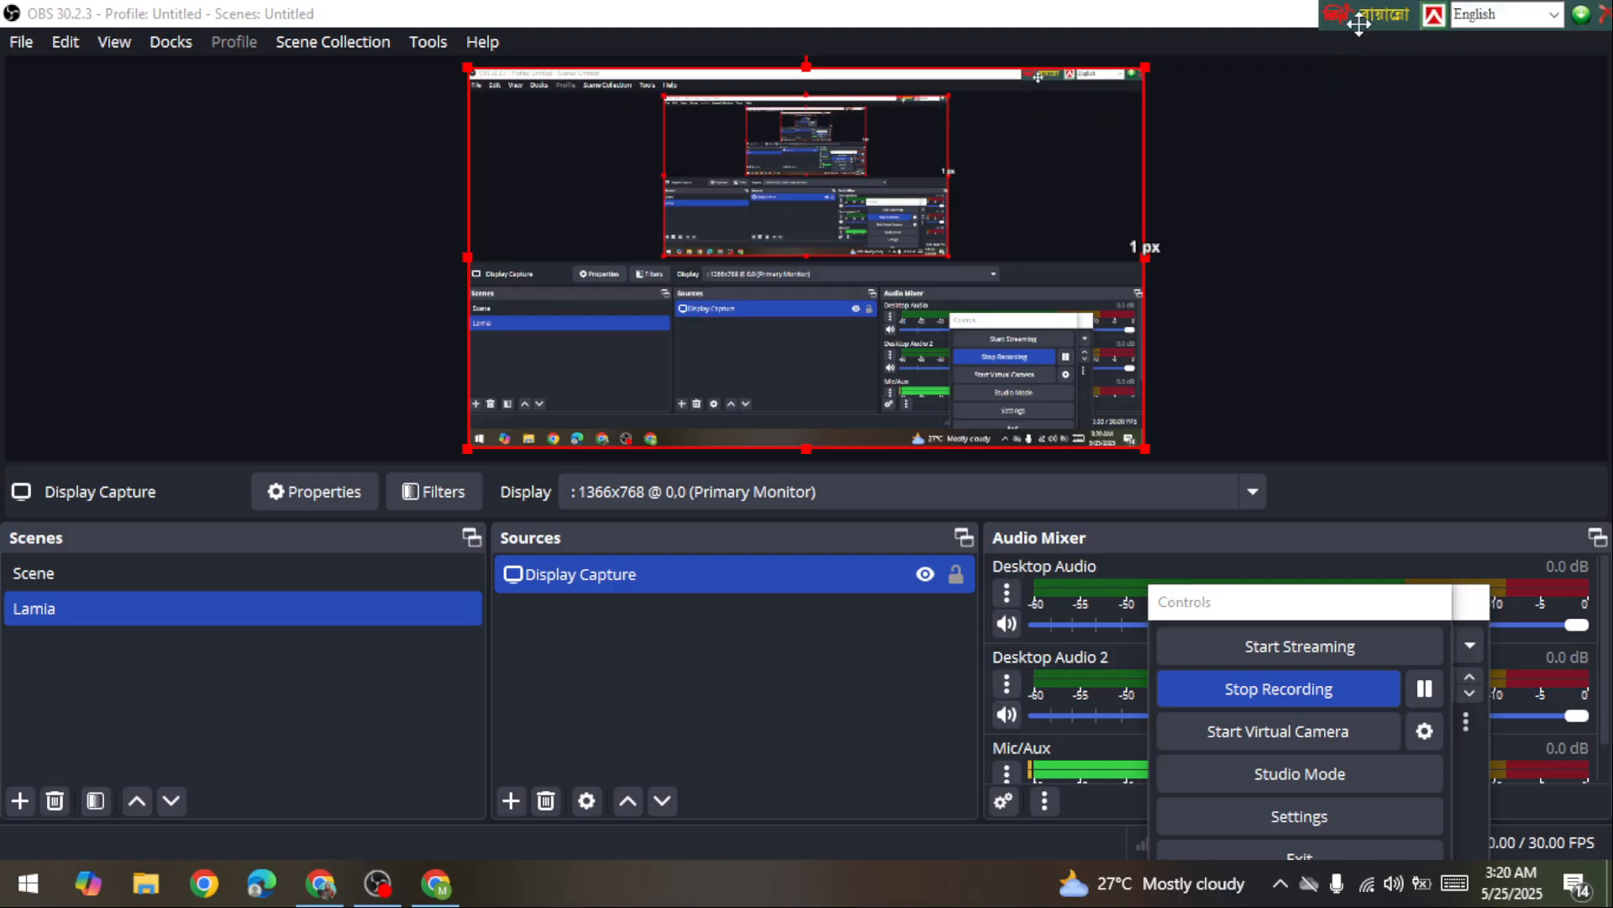
{"action": "left_click_drag", "start_coordinate": [1359, 22], "coordinate": [1046, 19]}
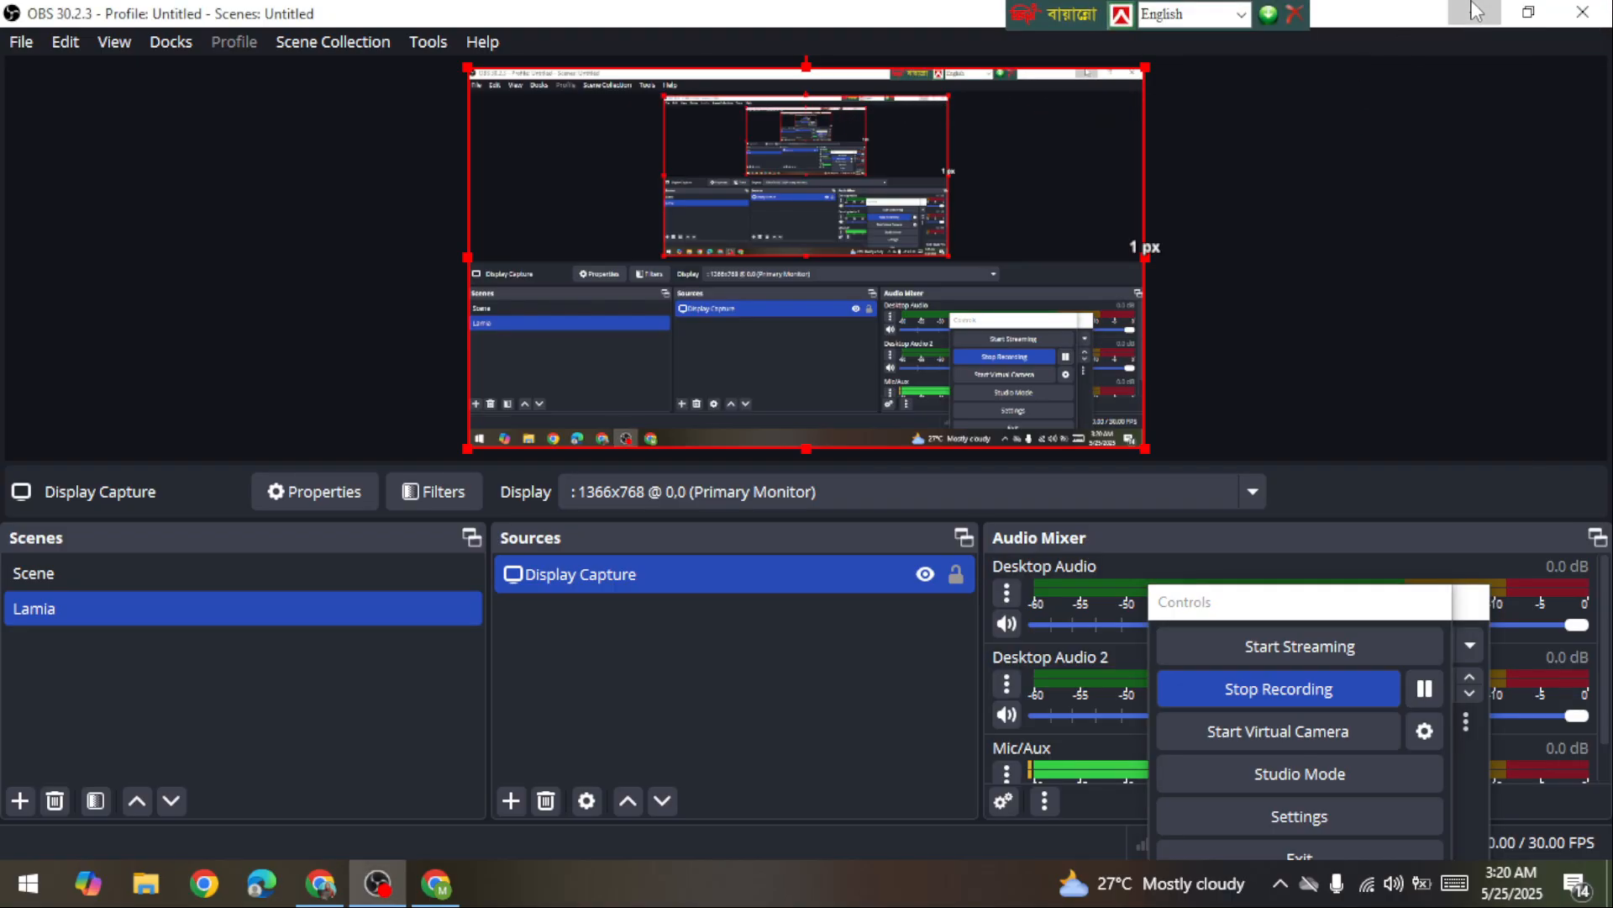
{"action": "left_click", "coordinate": [1474, 11]}
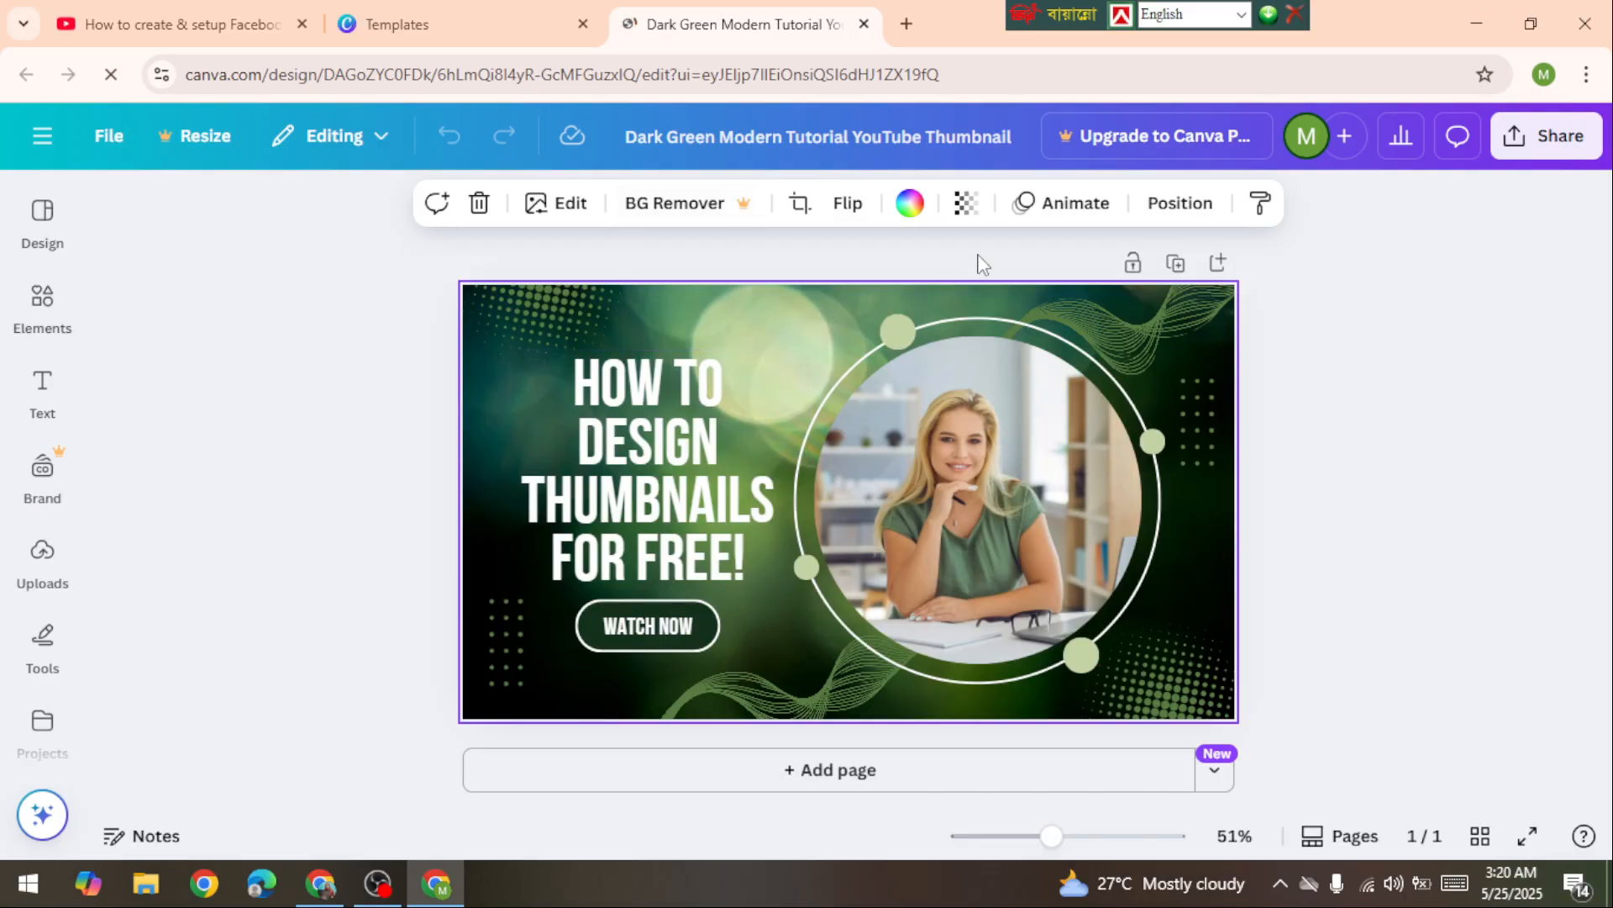
Duplicate the circular photo of the woman and move the copy so it partly overhangs the thumbnail's right edge.
{"action": "left_click", "coordinate": [1016, 442]}
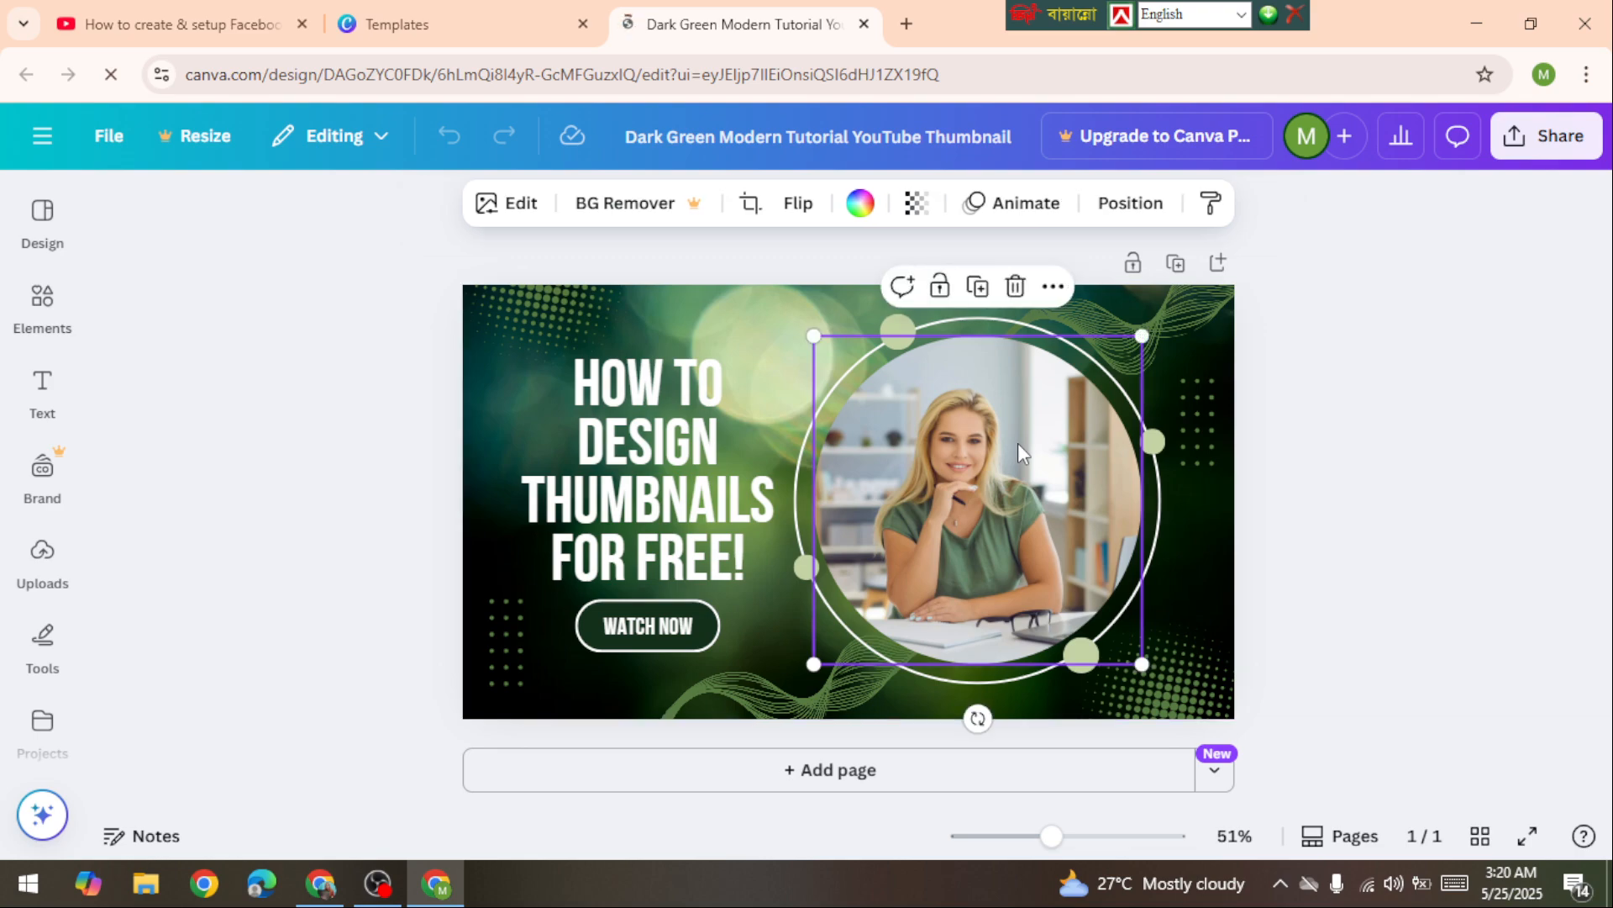
{"action": "left_click", "coordinate": [980, 290]}
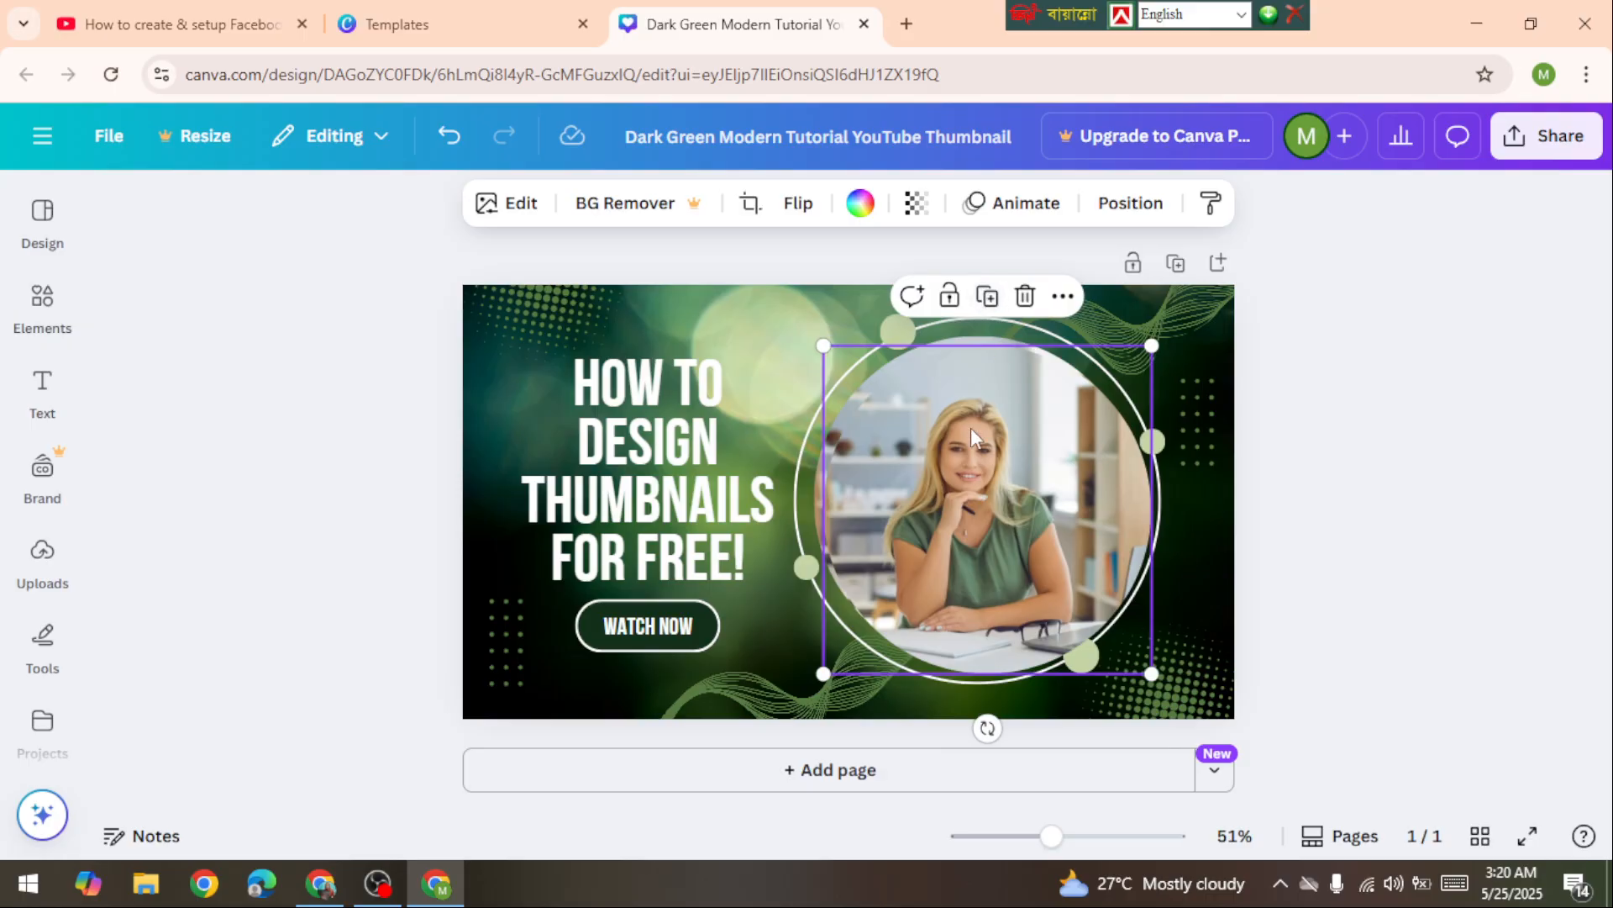
{"action": "left_click_drag", "start_coordinate": [971, 427], "coordinate": [1127, 440]}
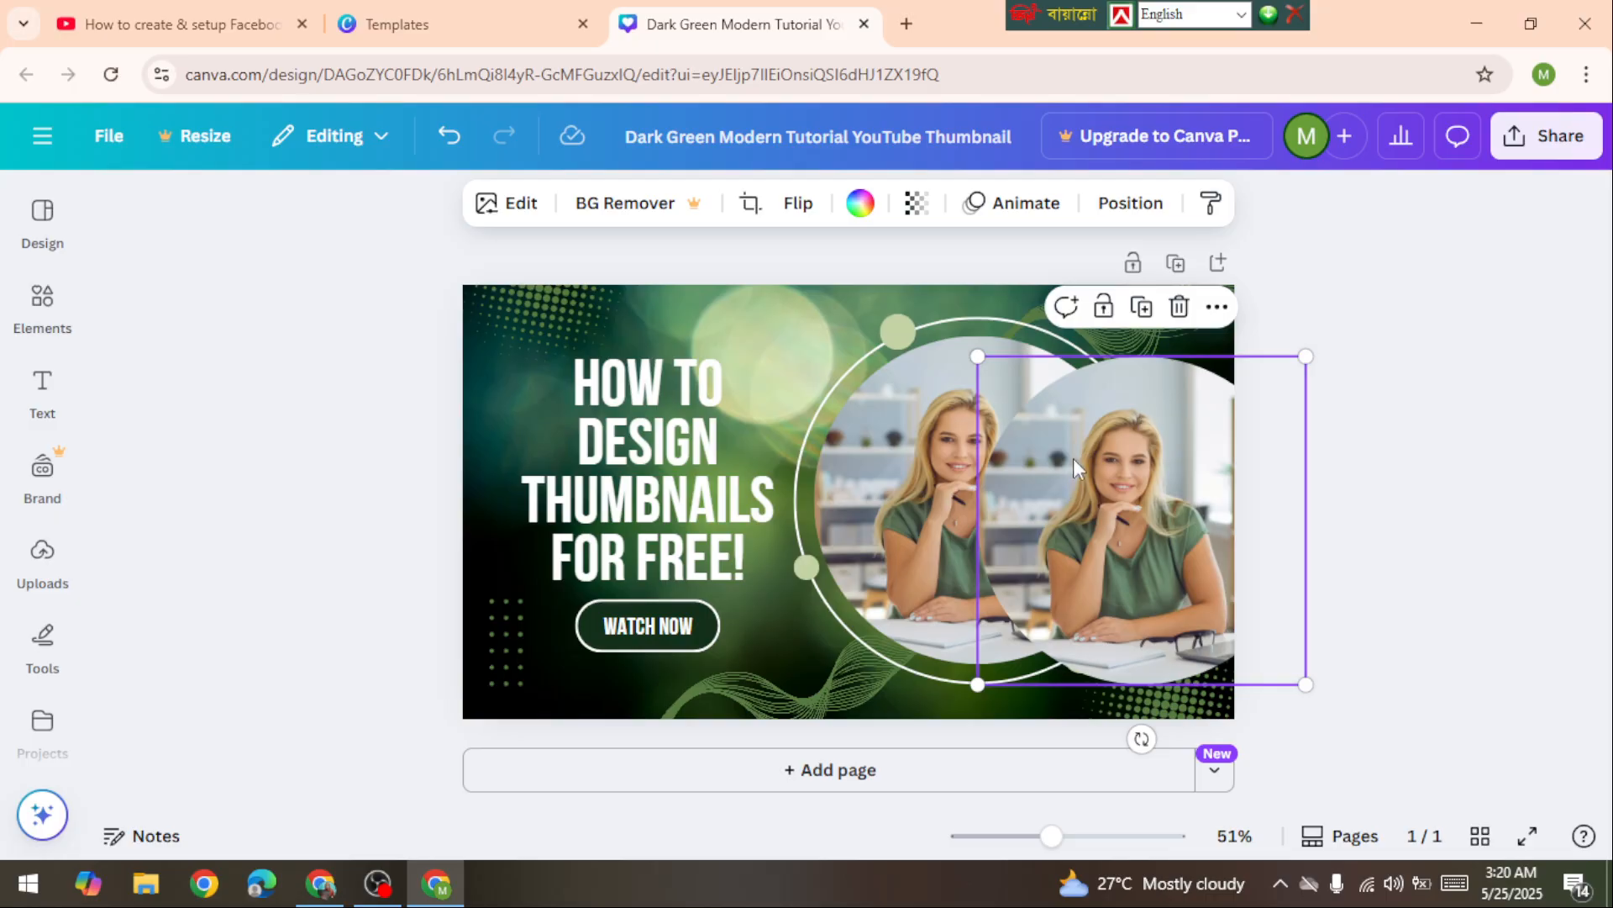
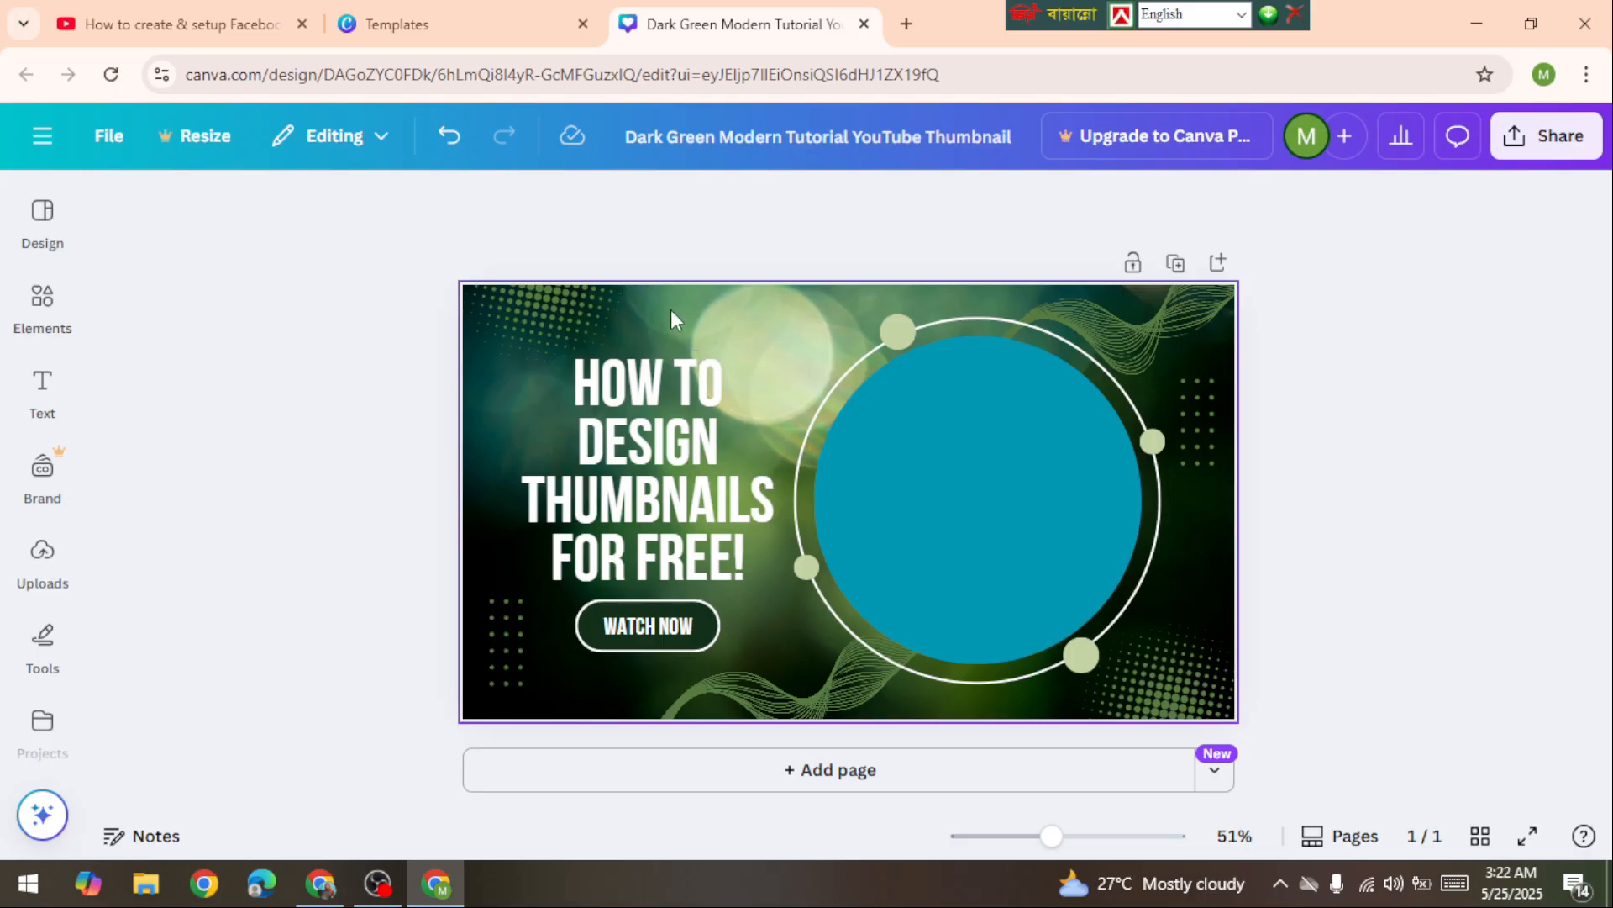
Undo the last change to the circular photo and show the uploads area for images.
{"action": "left_click", "coordinate": [678, 296]}
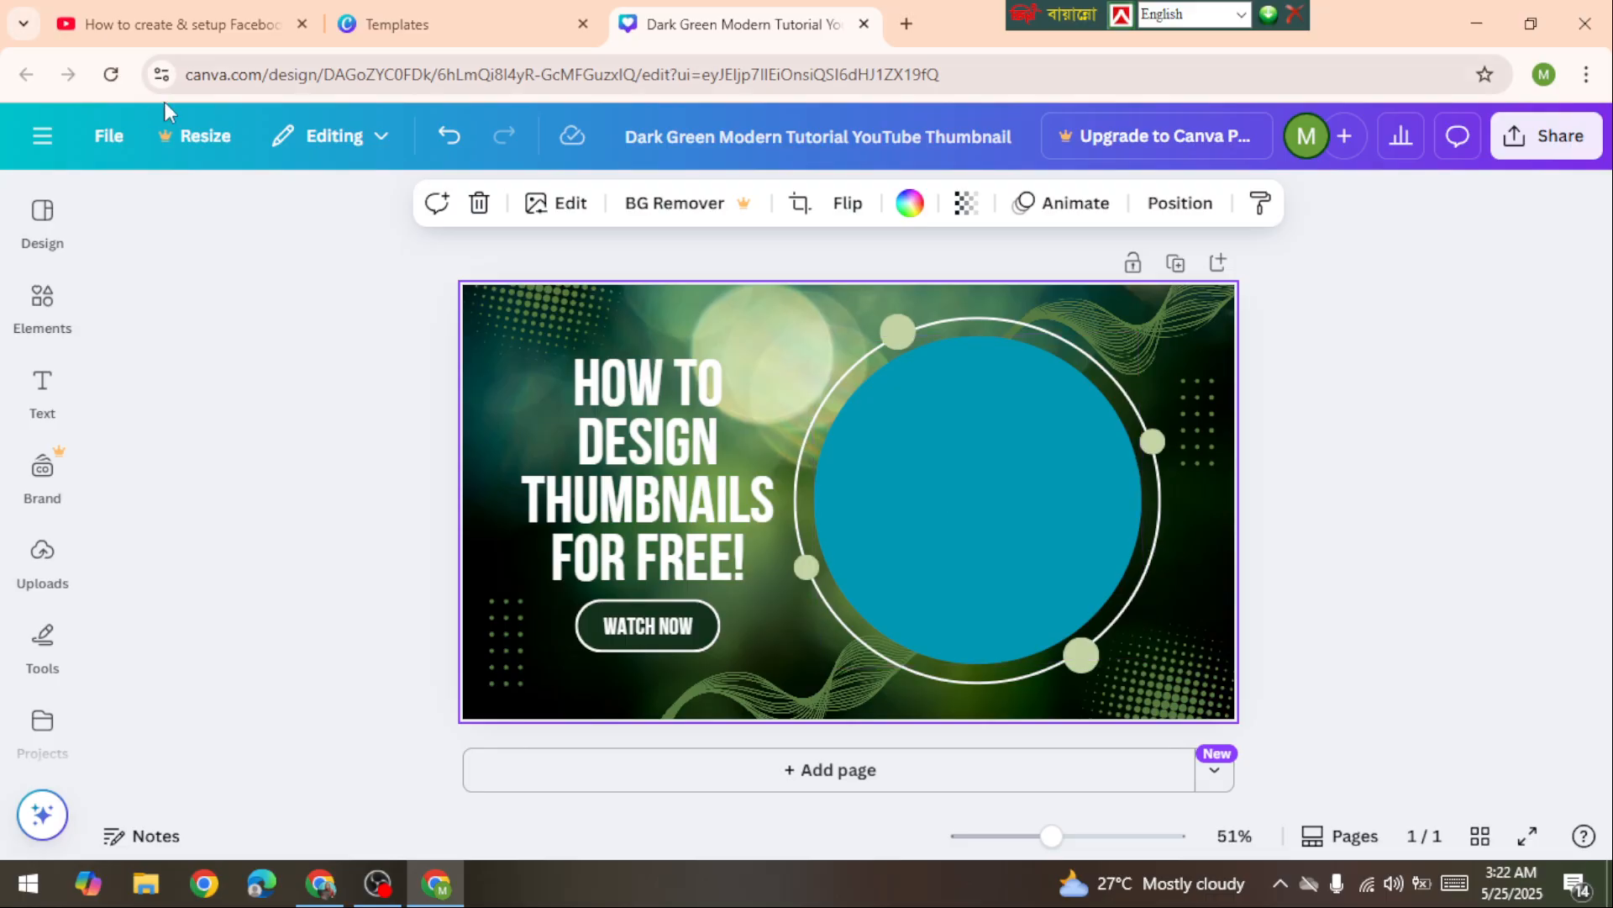
{"action": "left_click", "coordinate": [446, 139]}
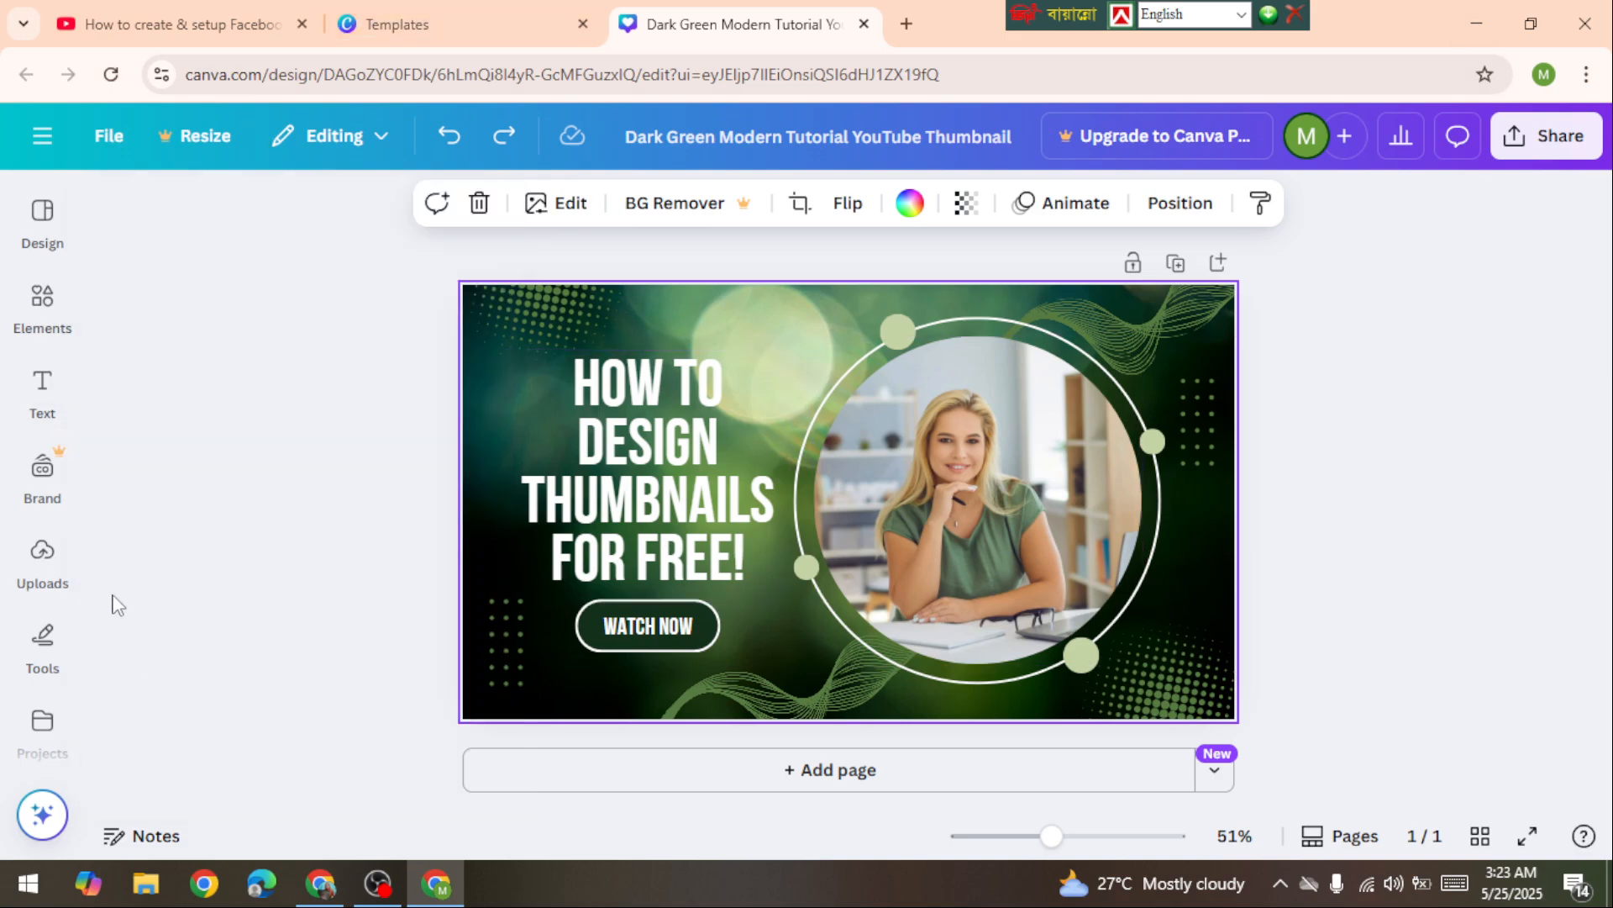
{"action": "left_click", "coordinate": [40, 554]}
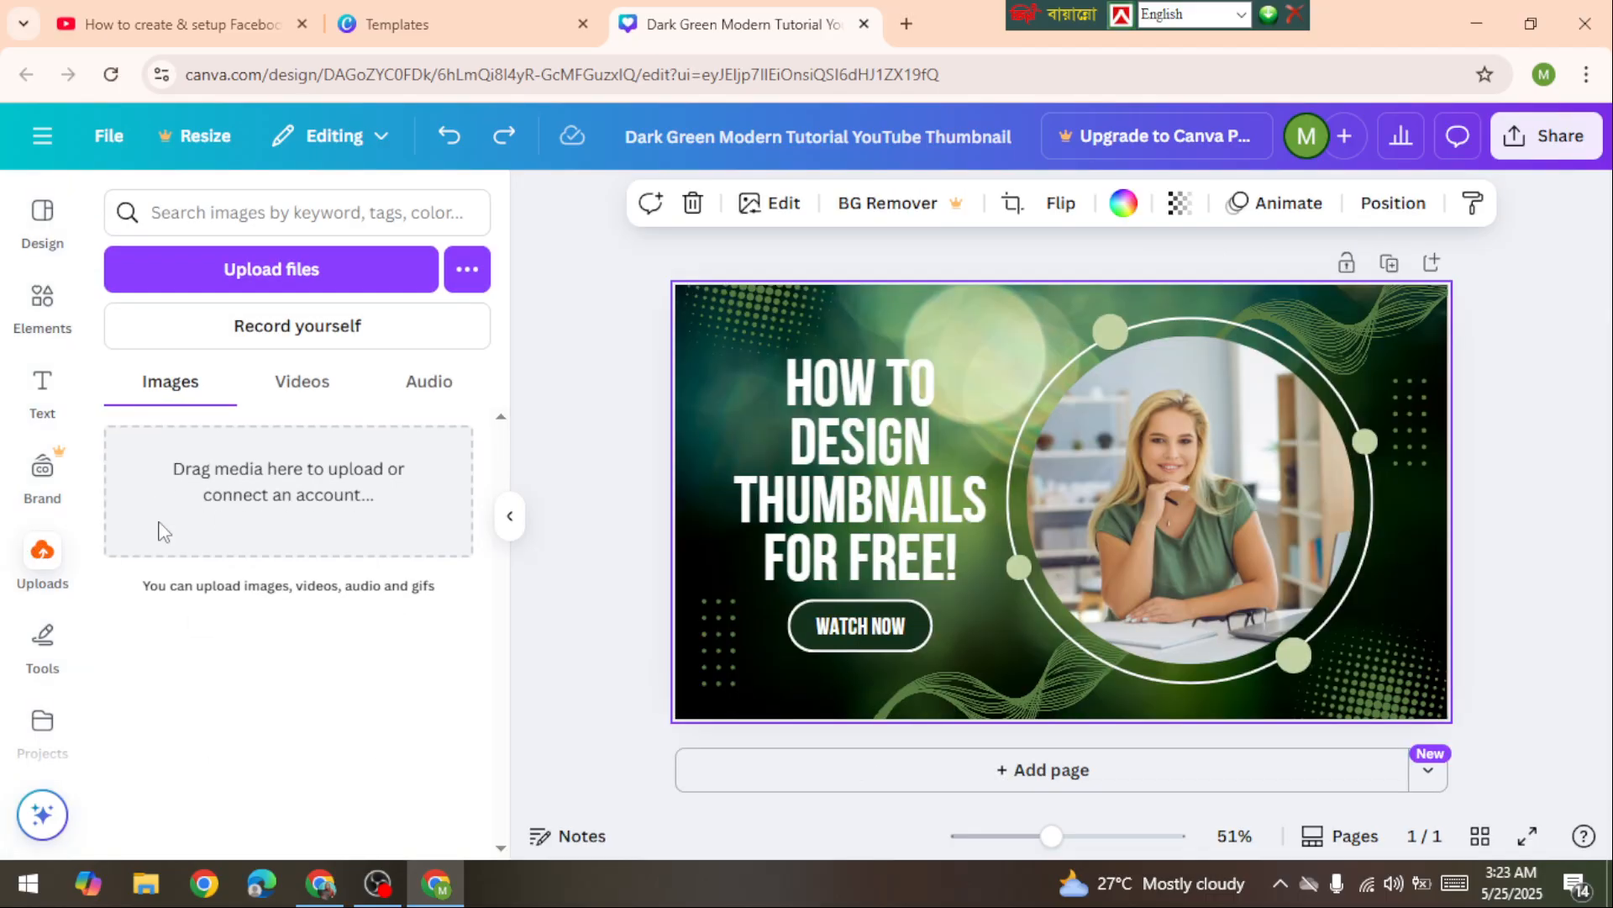
{"action": "left_click", "coordinate": [571, 366]}
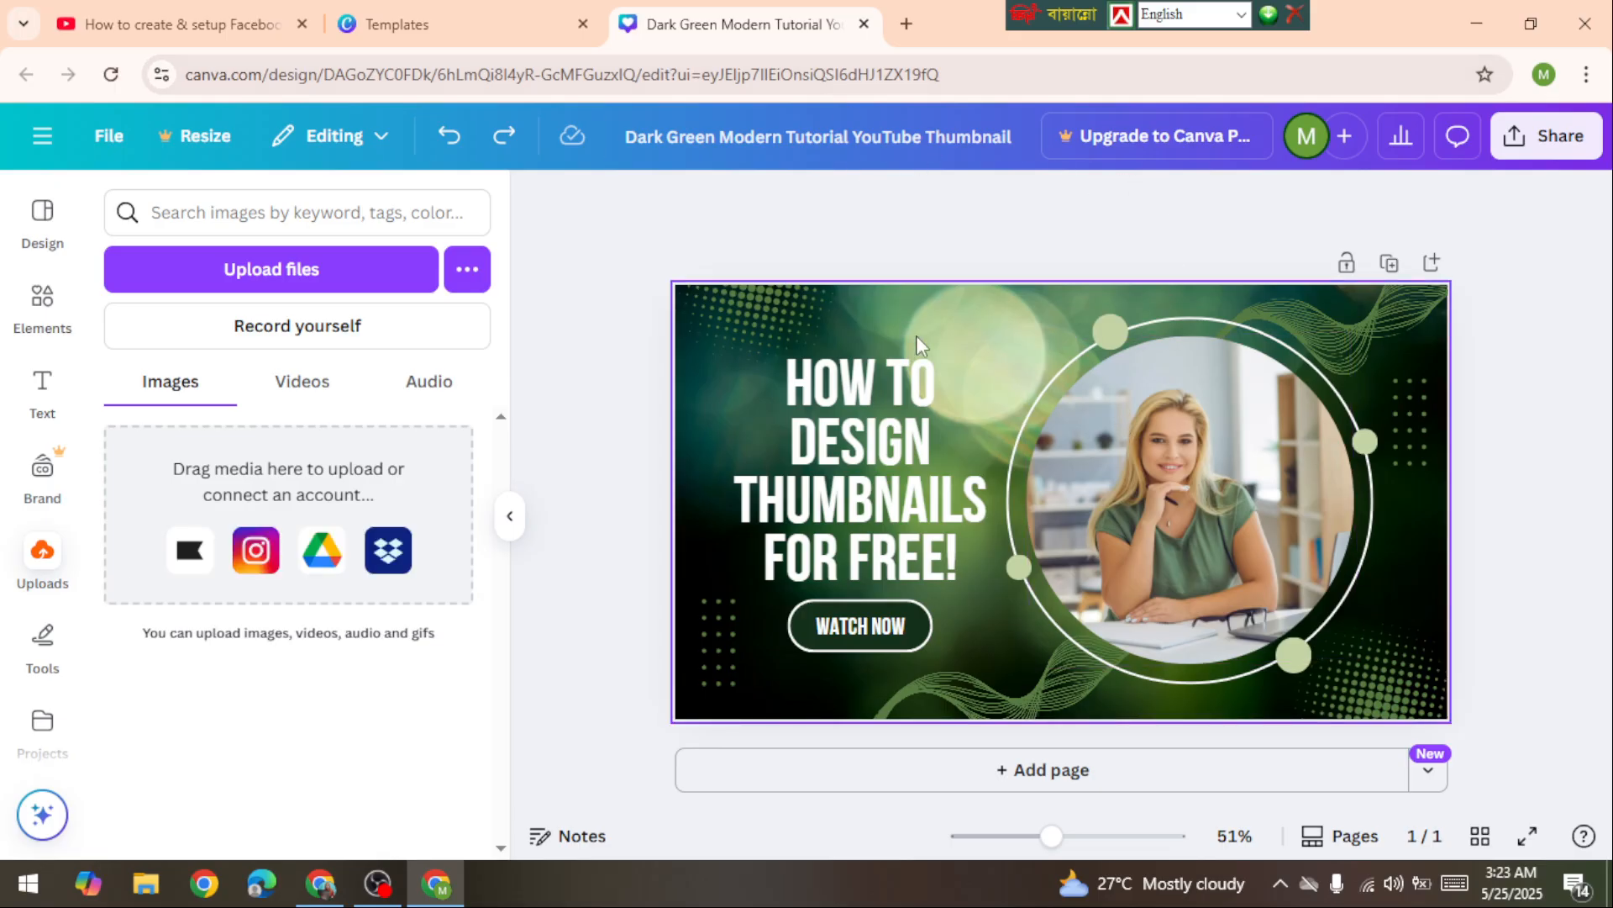
Move the "How to design thumbnails for free!" heading slightly right, toward the circular photo.
{"action": "left_click", "coordinate": [857, 527]}
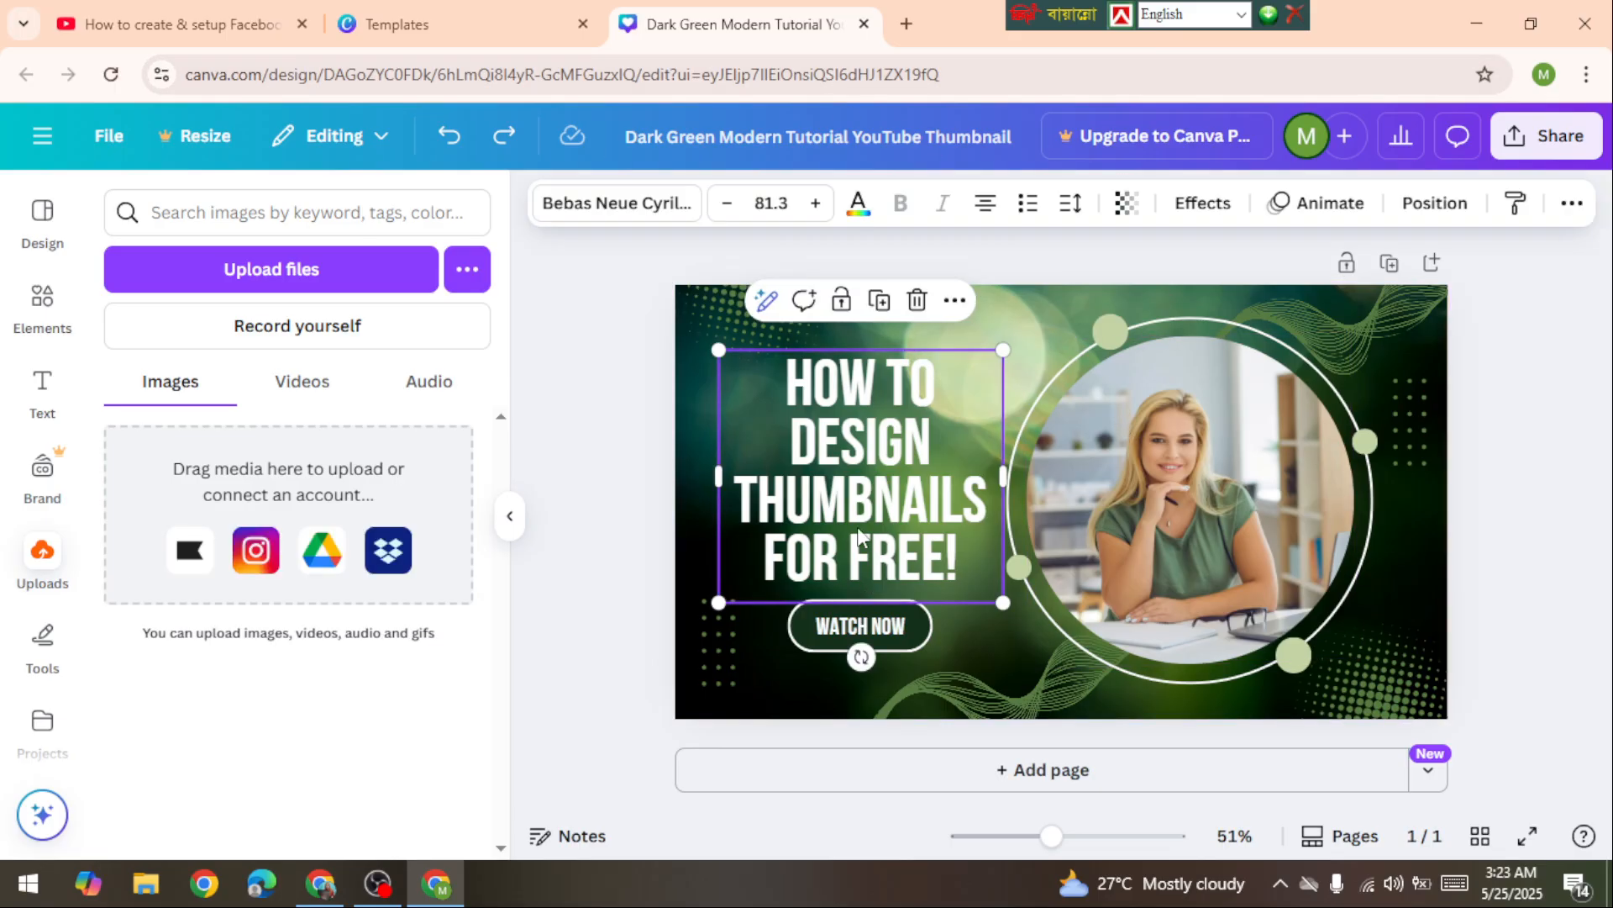
{"action": "mouse_move", "coordinate": [857, 527]}
{"action": "left_mouse_down"}
{"action": "mouse_move", "coordinate": [912, 474]}
{"action": "mouse_move", "coordinate": [833, 485]}
{"action": "mouse_move", "coordinate": [883, 527]}
{"action": "left_mouse_up"}
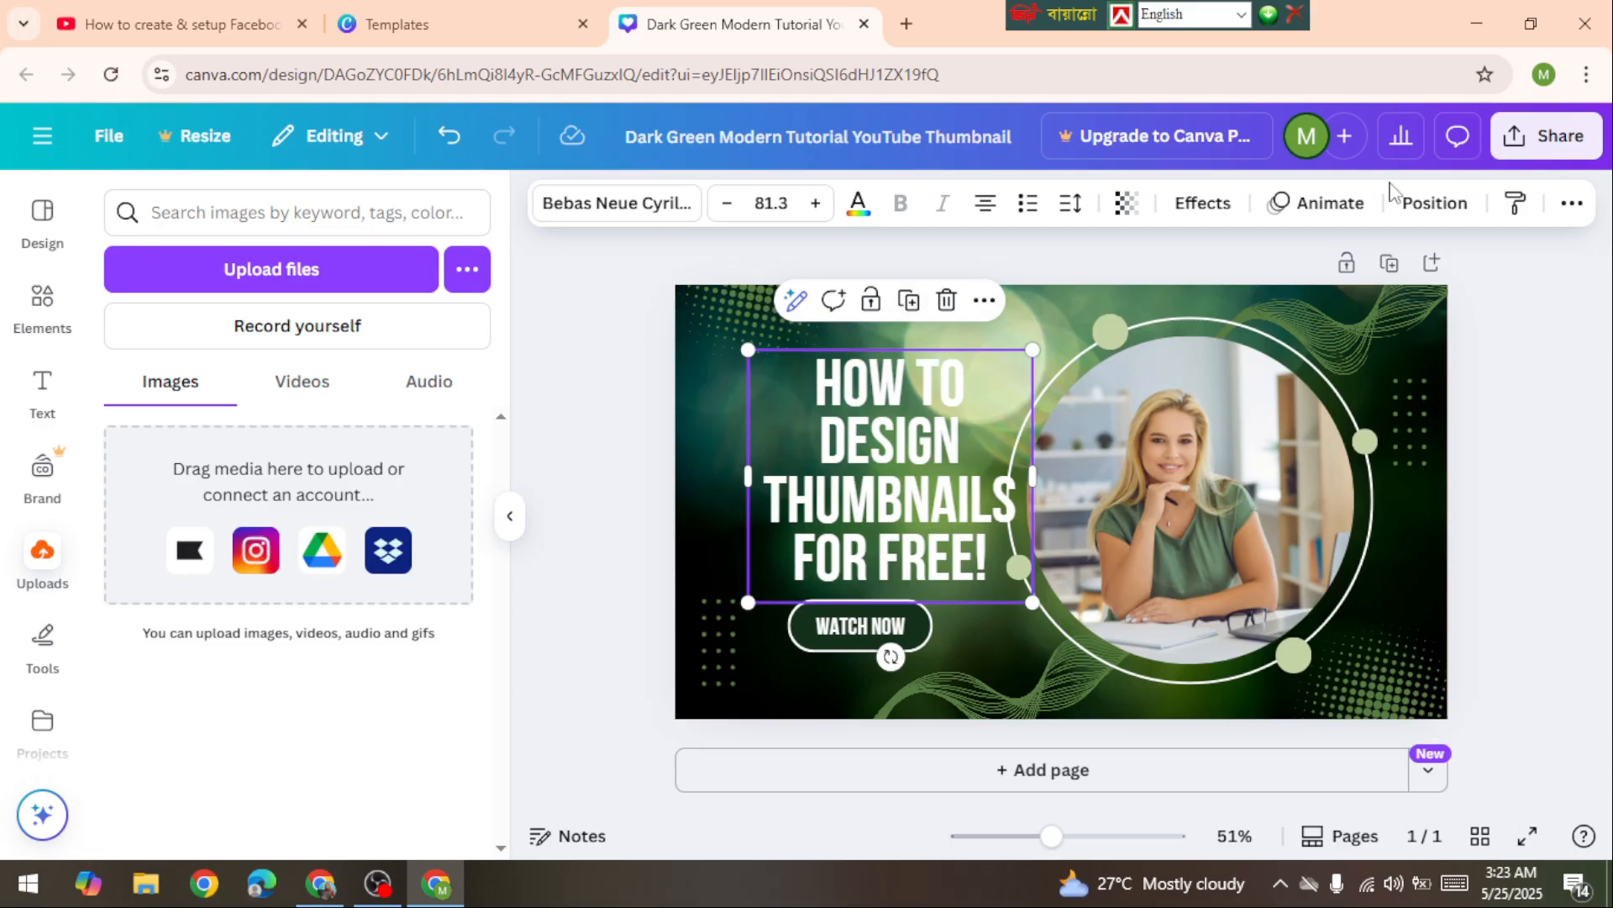
View the sharing and PNG download options for the thumbnail, and close them without downloading.
{"action": "left_click", "coordinate": [1559, 139]}
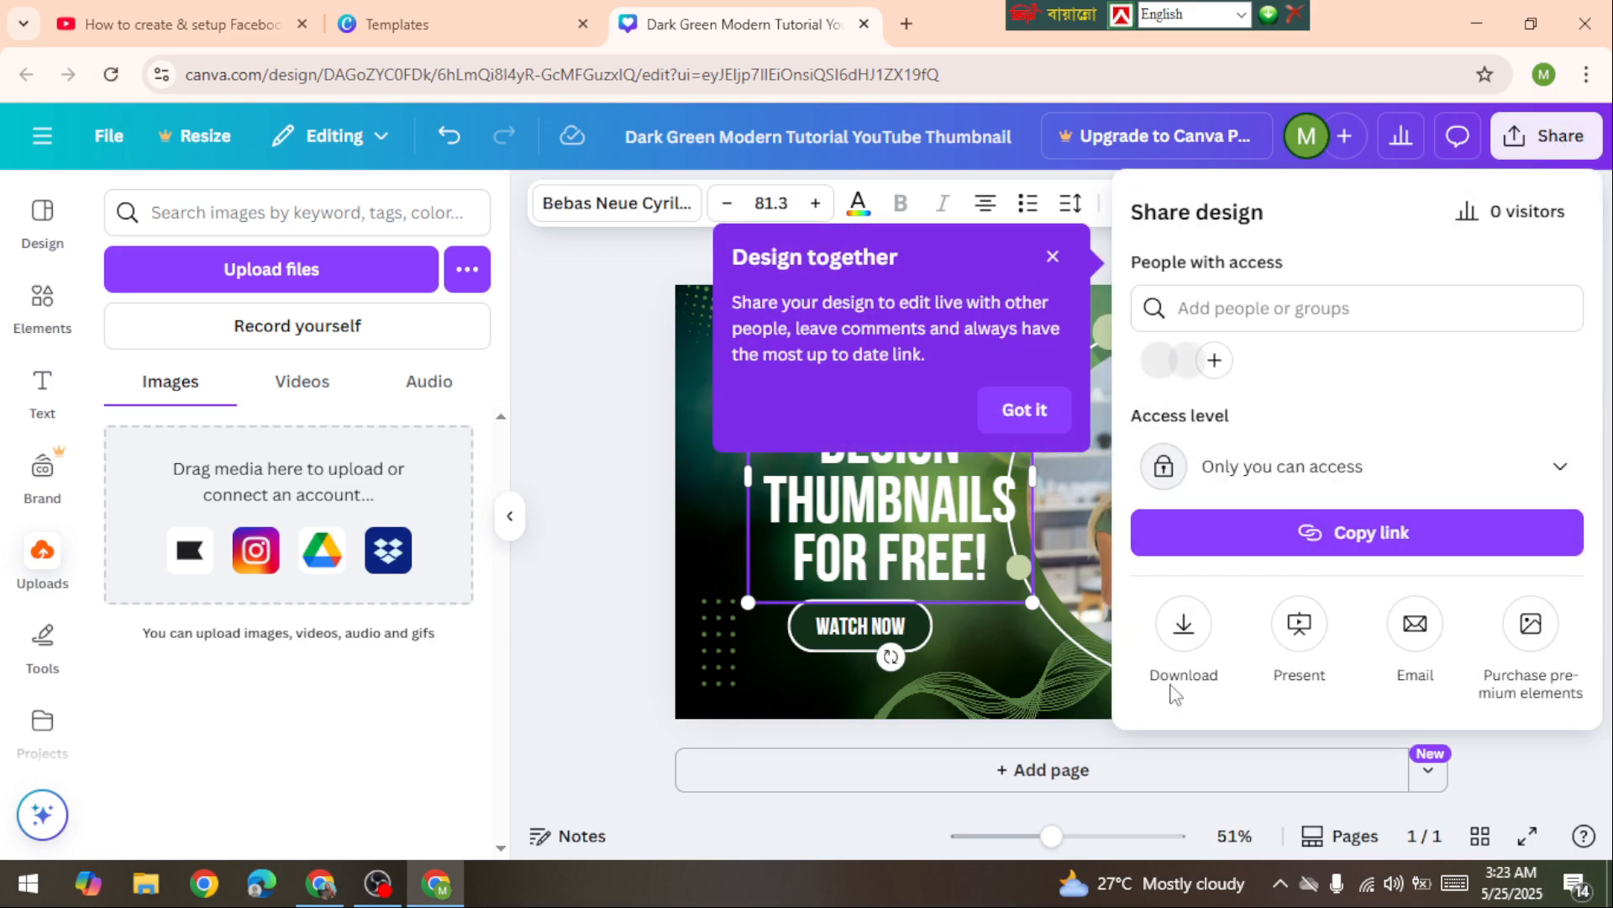
{"action": "left_click", "coordinate": [1182, 626]}
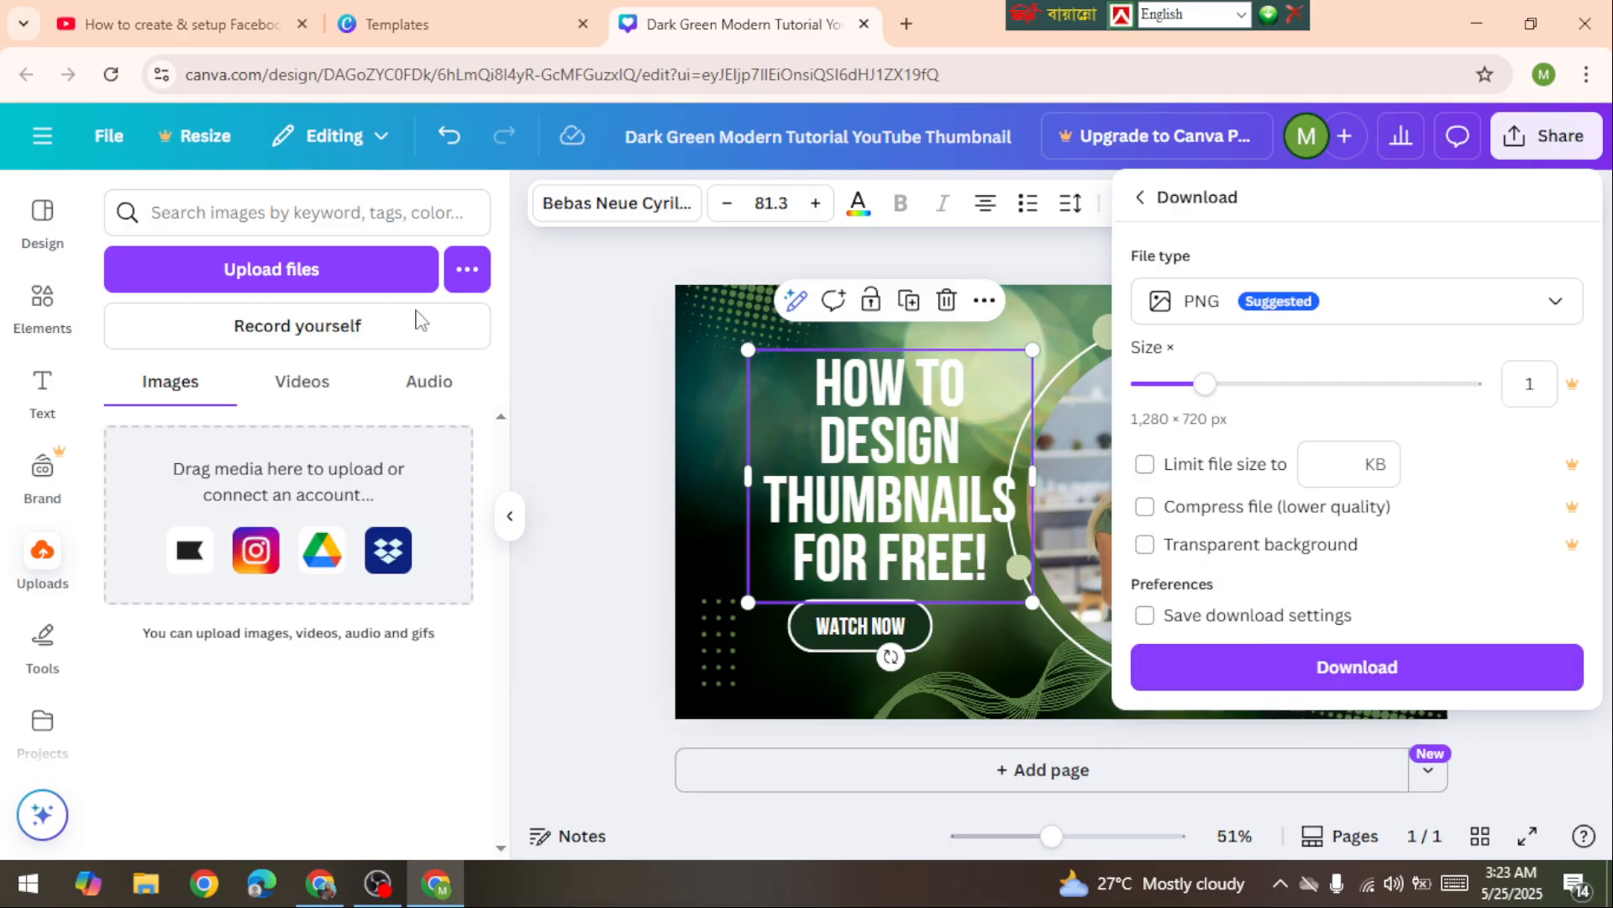
{"action": "left_click", "coordinate": [535, 299]}
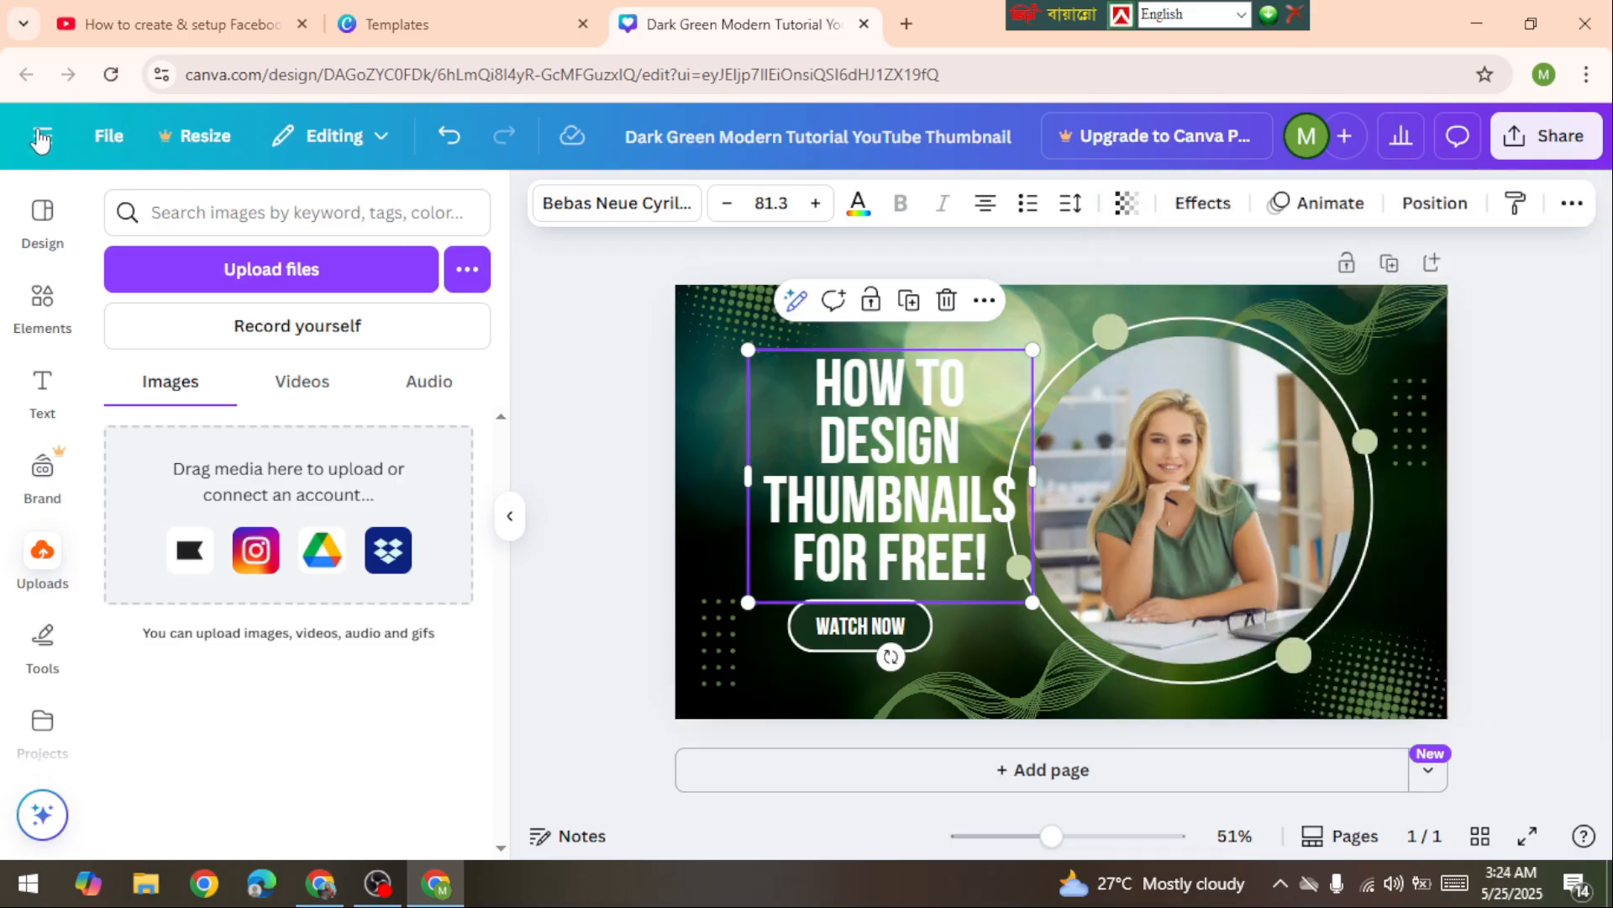
Look at the recent designs, close the thumbnail design and dismiss the template preview to return to the template results.
{"action": "left_click", "coordinate": [44, 143]}
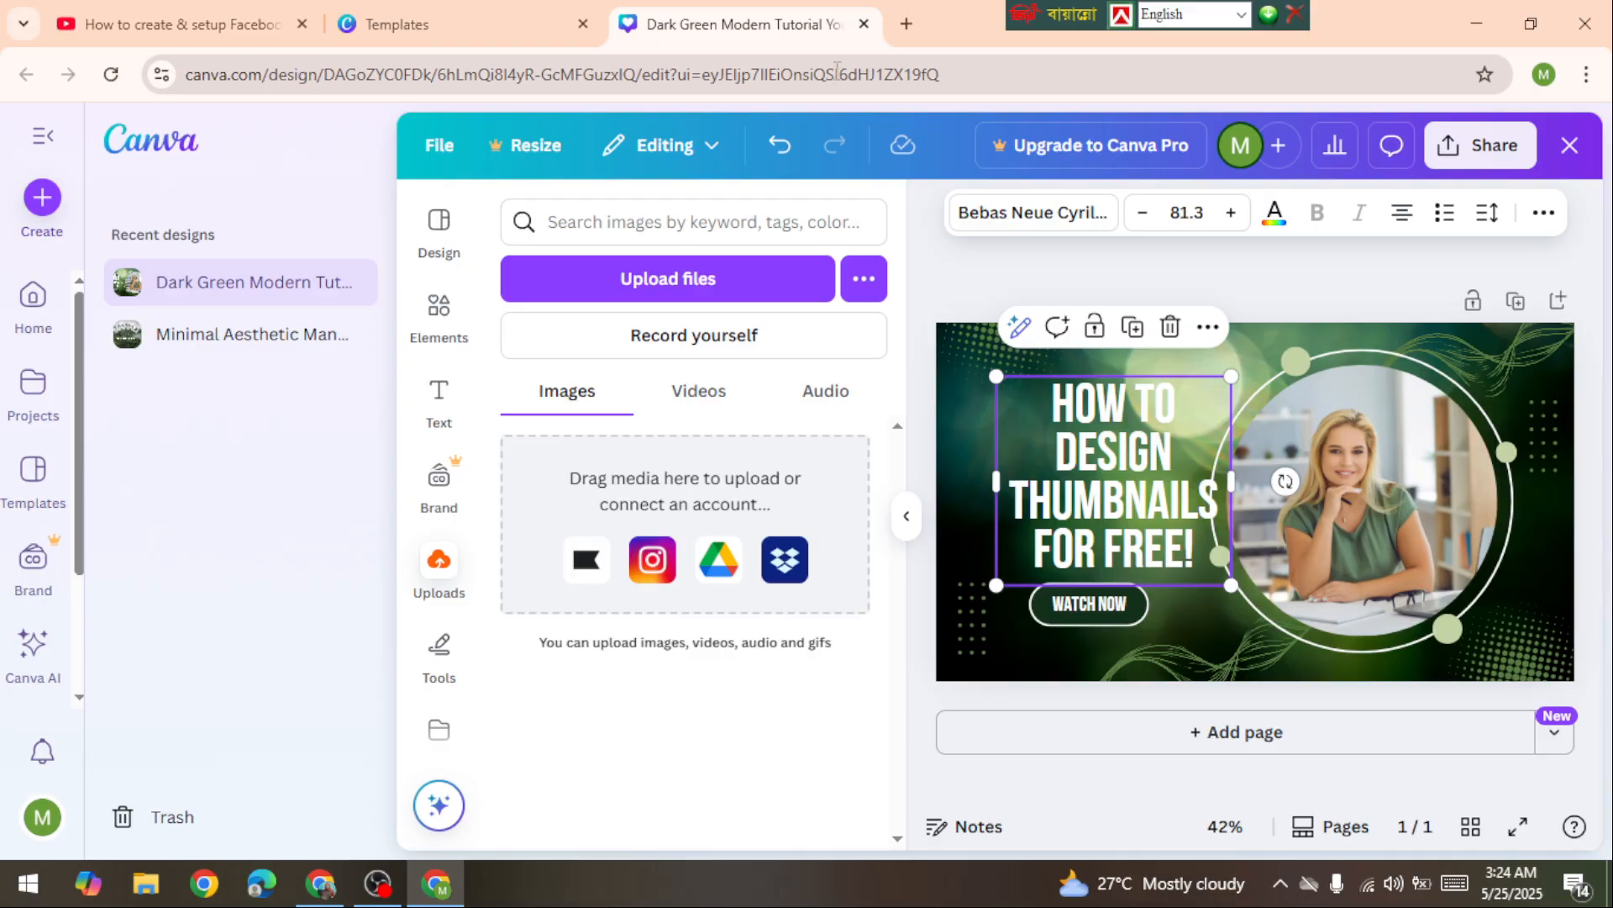
{"action": "left_click", "coordinate": [863, 24]}
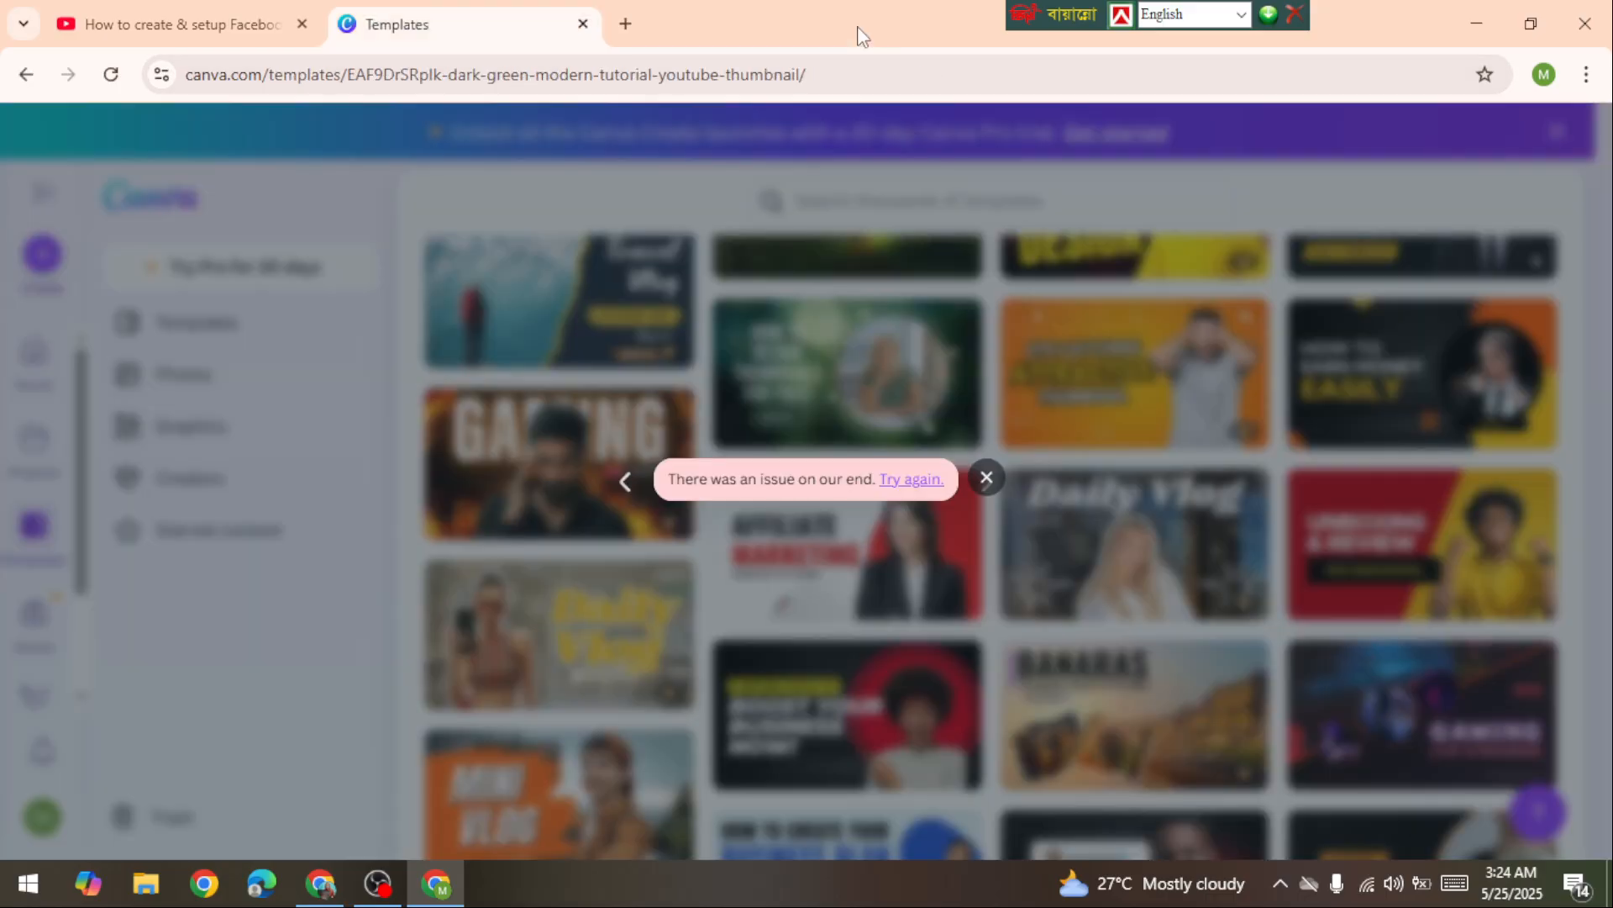
{"action": "left_click", "coordinate": [985, 481]}
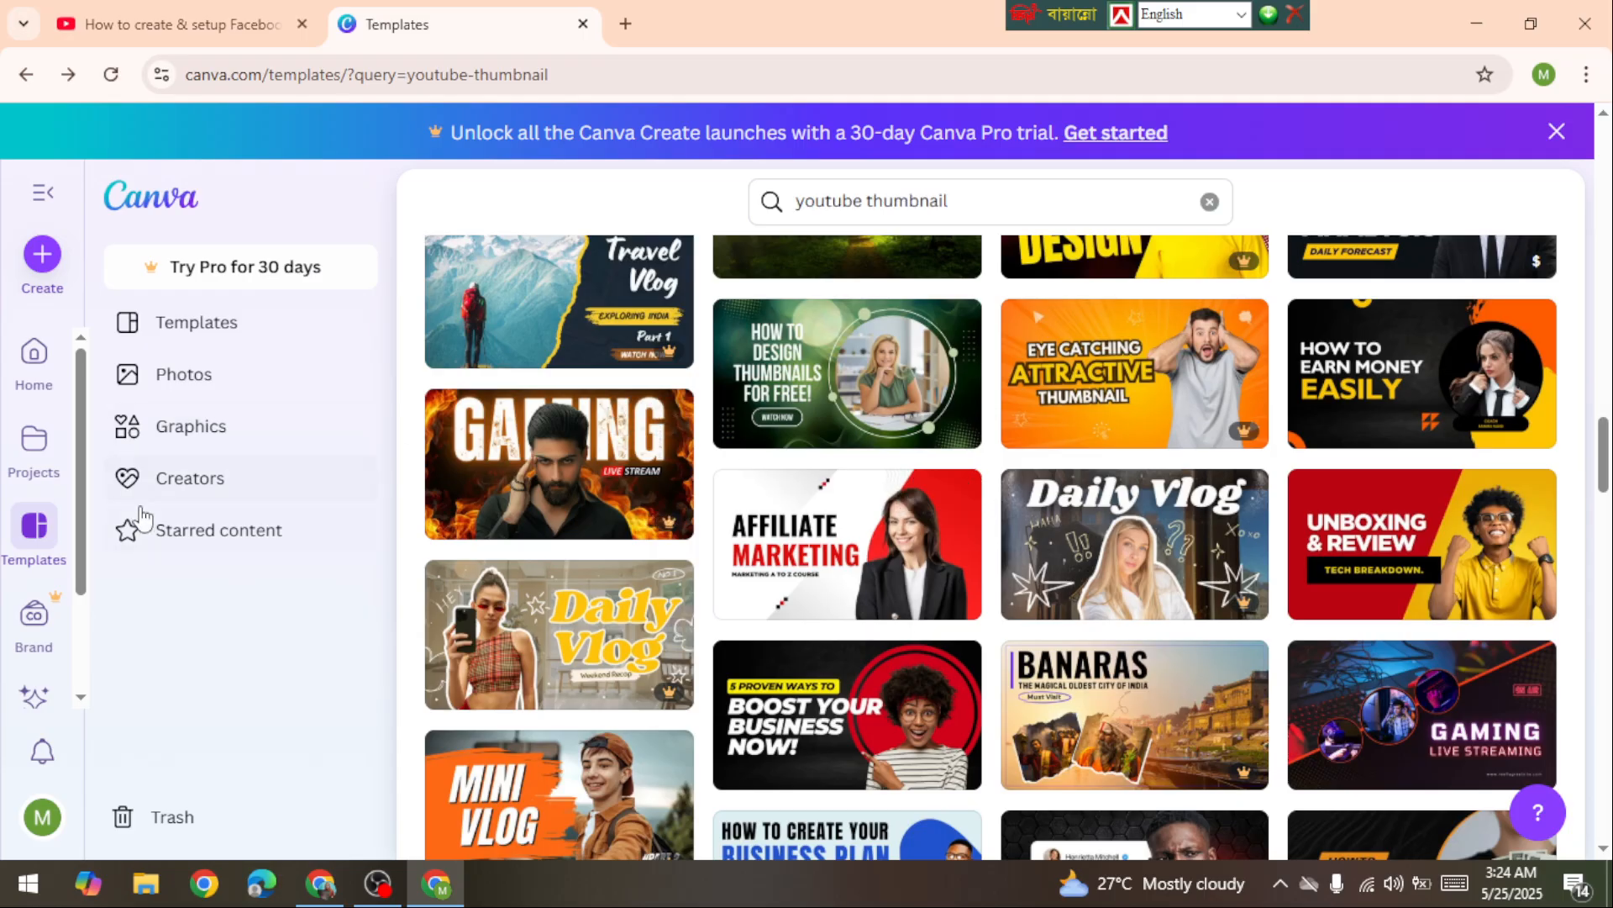
Create a blank custom-size design of 1080 × 1080 px and close it.
{"action": "left_click", "coordinate": [40, 258]}
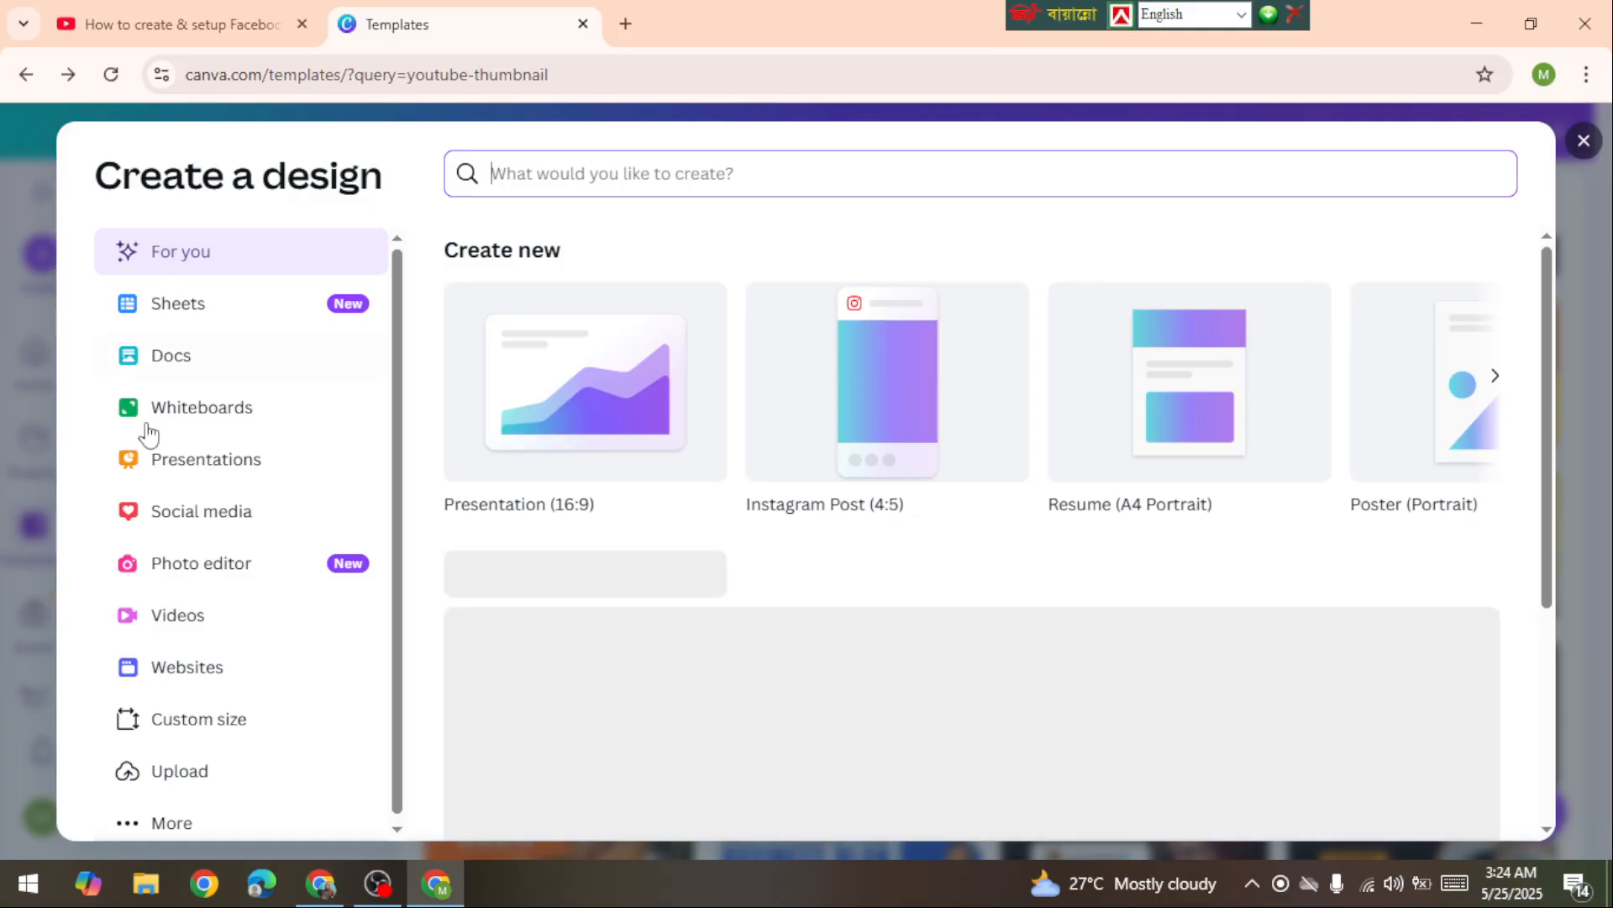
{"action": "left_click", "coordinate": [209, 727]}
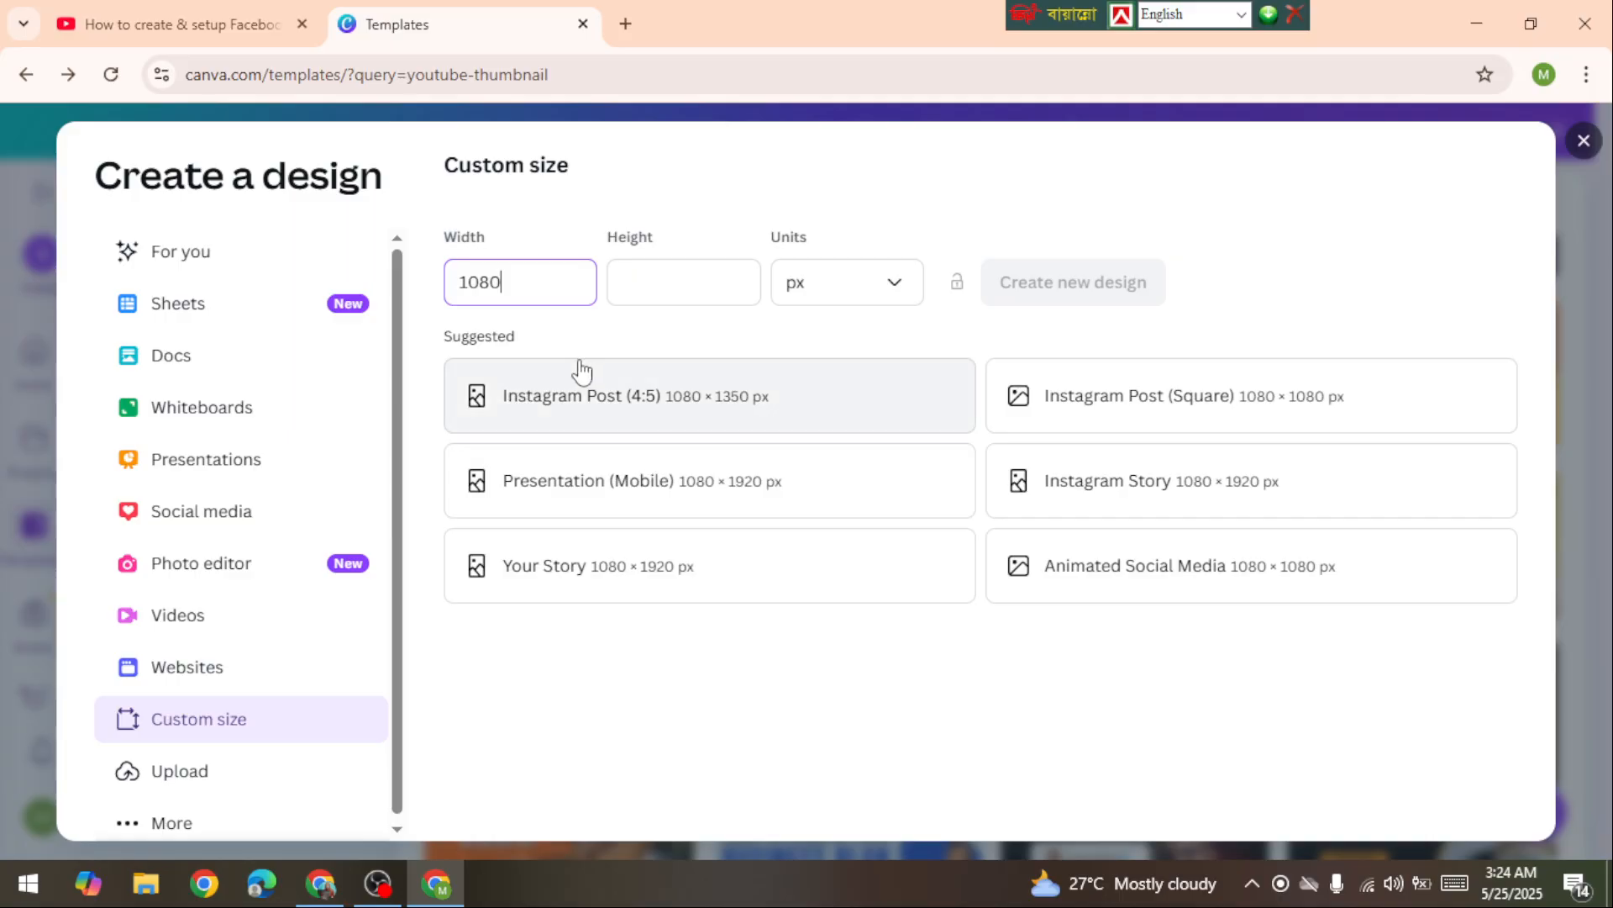
{"action": "left_click", "coordinate": [642, 286]}
{"action": "type", "text": "10"}
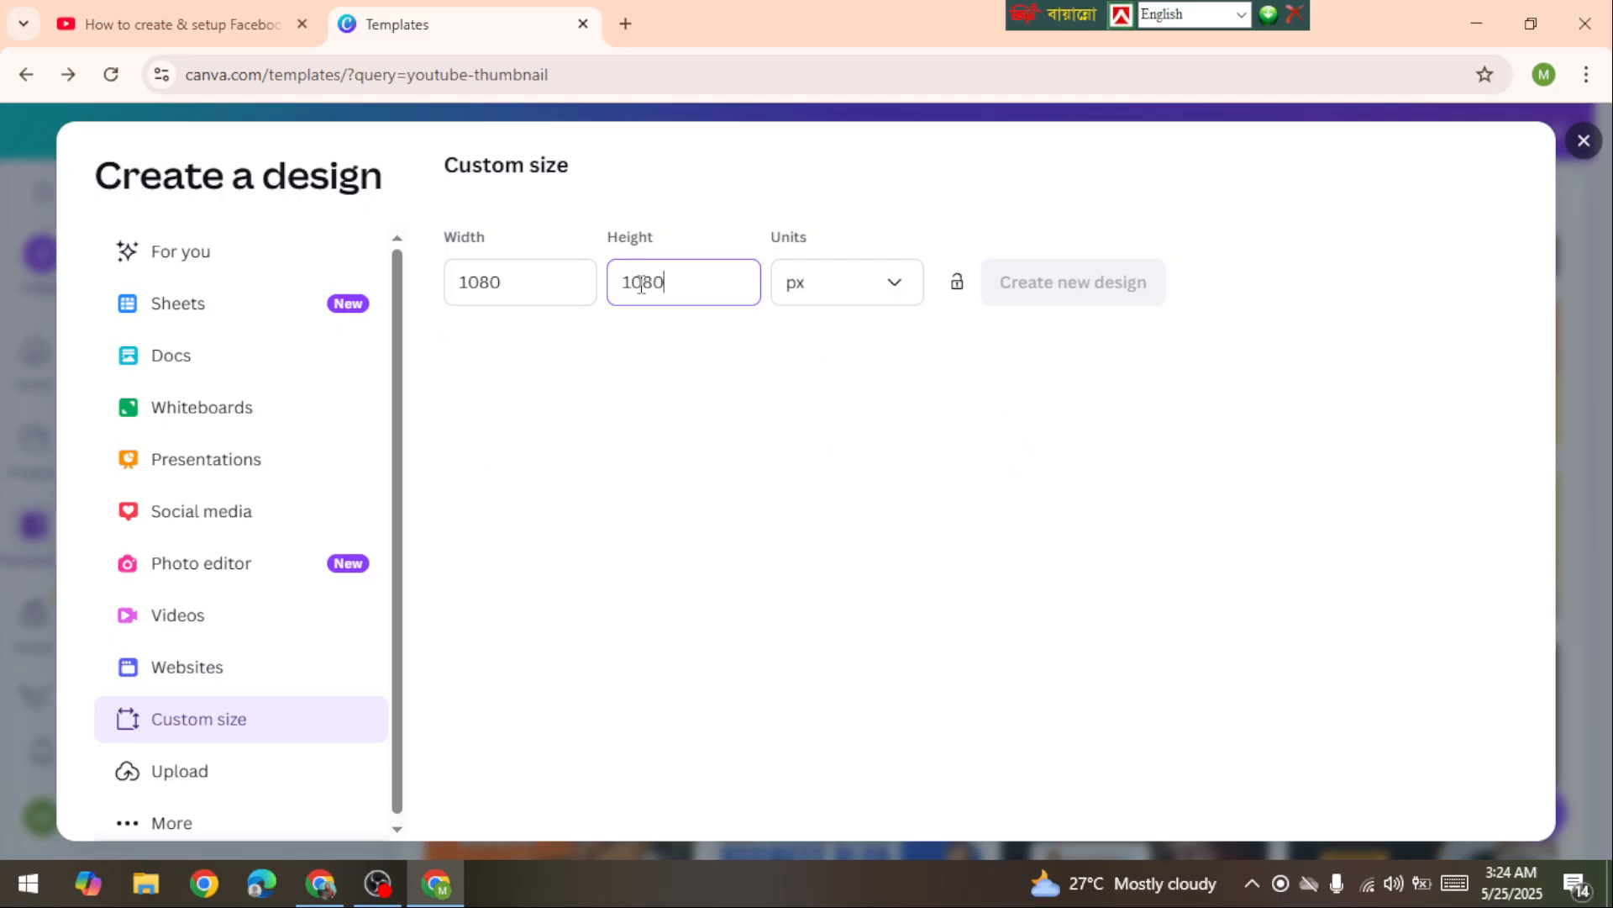
{"action": "type", "text": "80"}
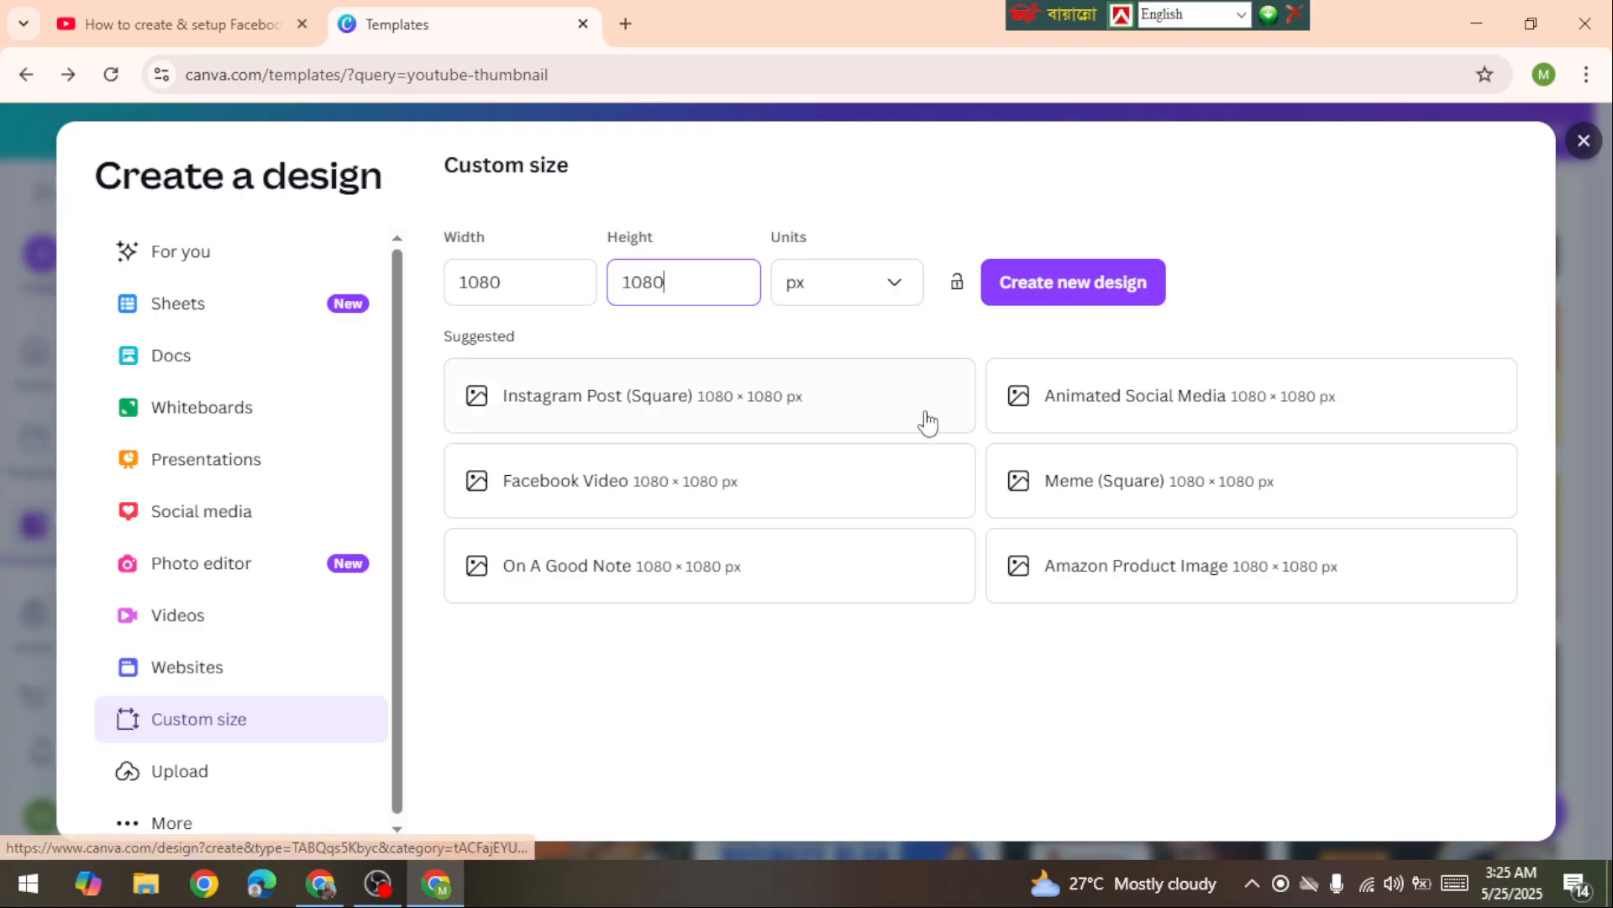
{"action": "left_click", "coordinate": [1051, 288]}
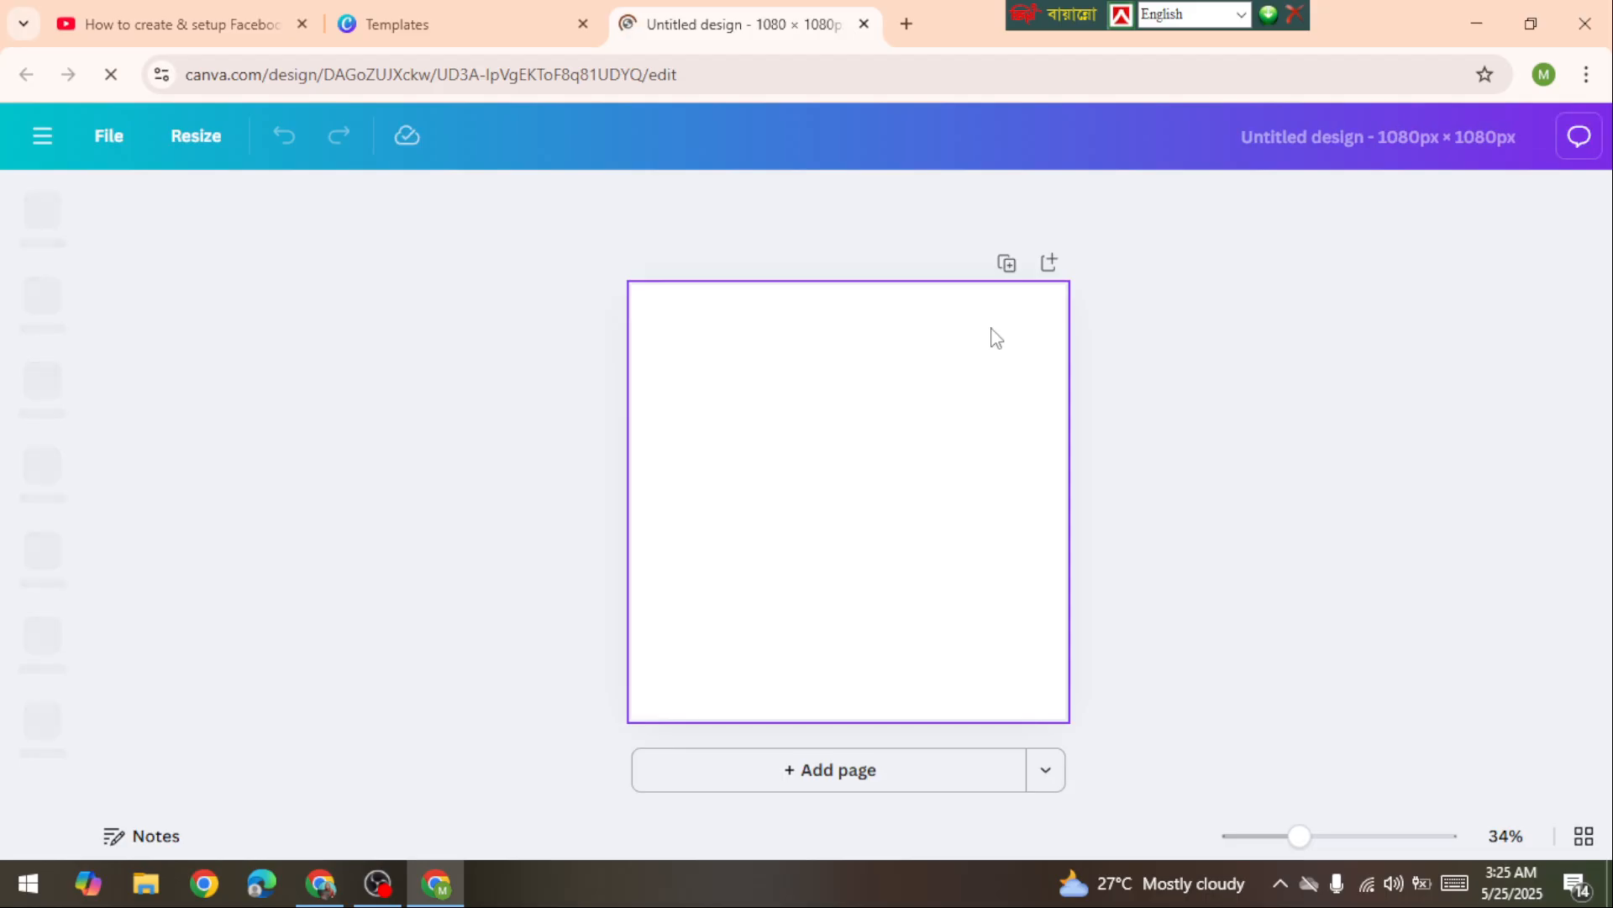
{"action": "left_click", "coordinate": [864, 24]}
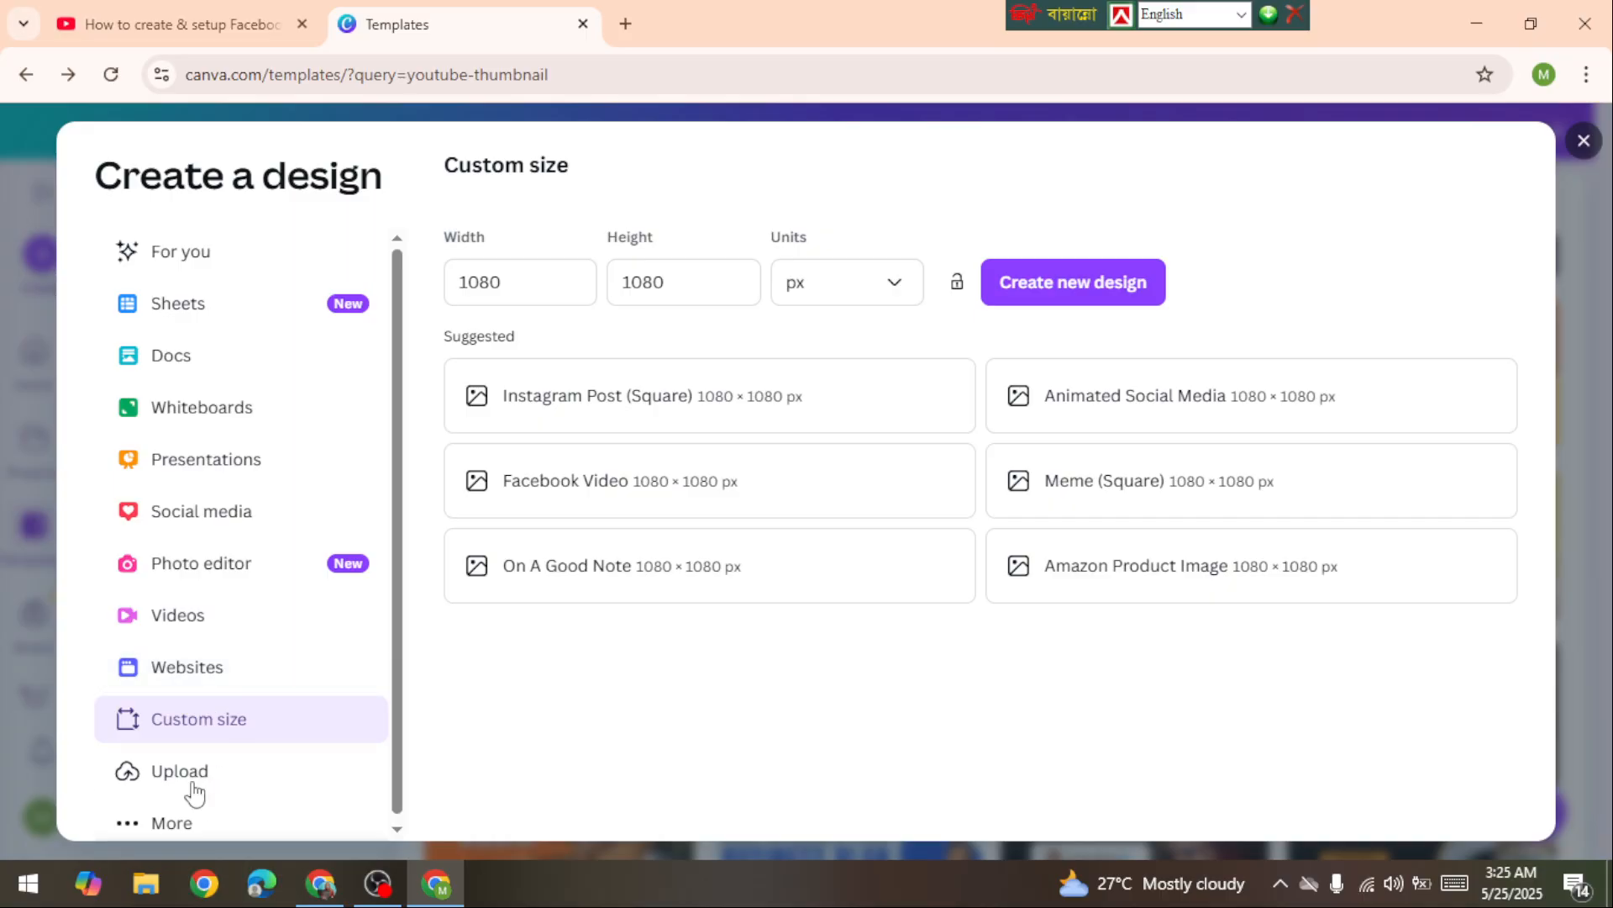
Browse the additional design types and the popular social media formats and templates, and close the design creation dialog.
{"action": "left_click", "coordinate": [140, 824]}
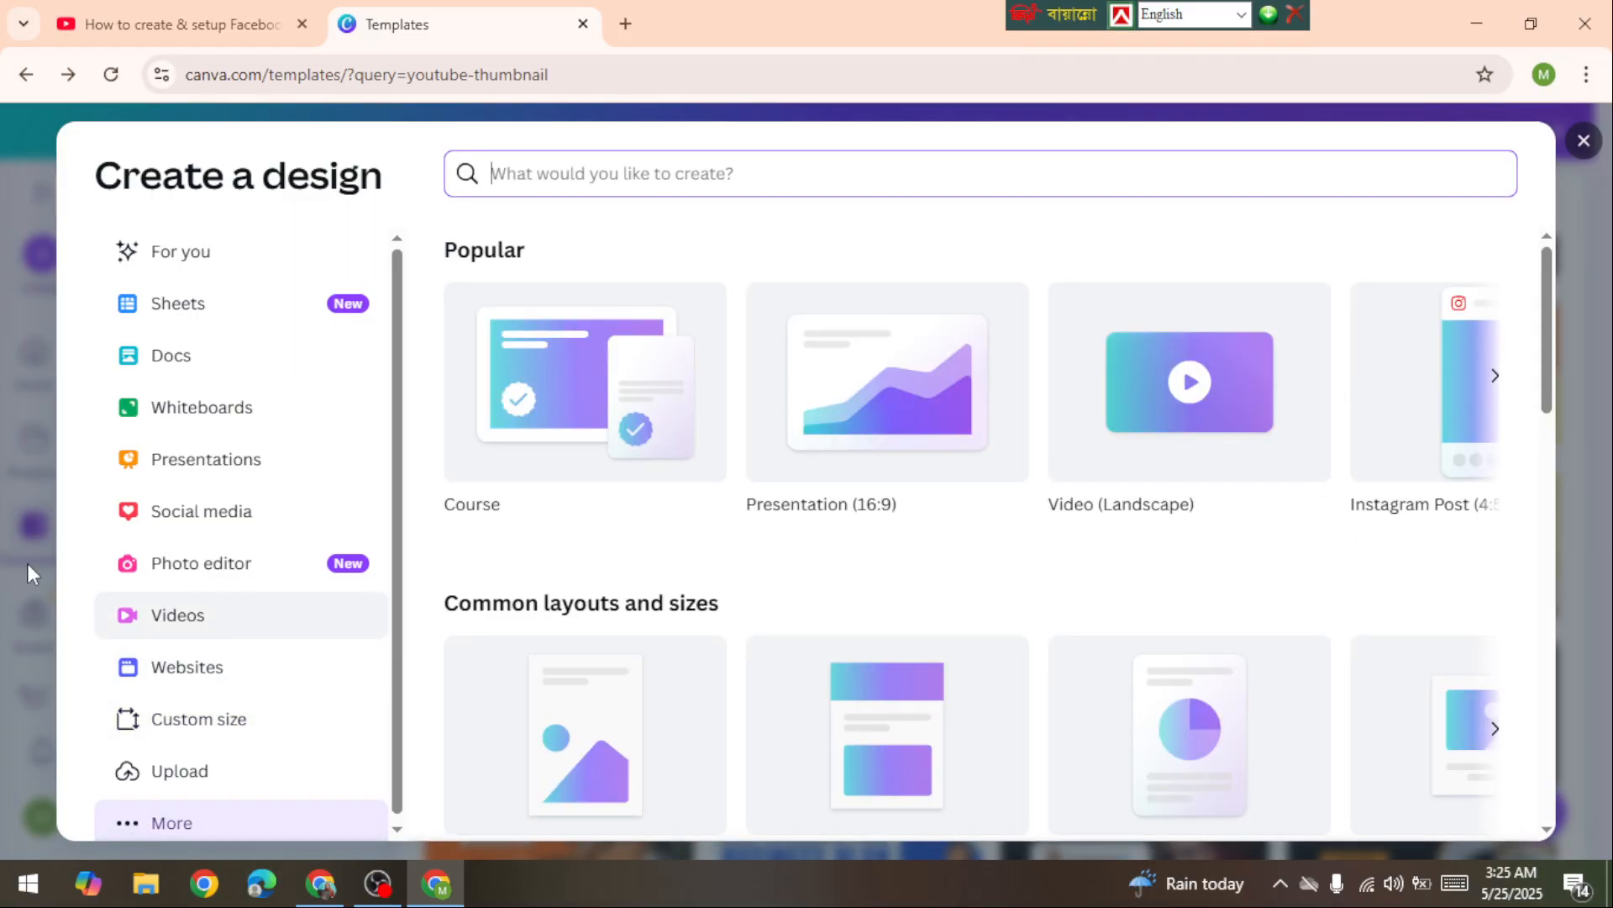
{"action": "left_click", "coordinate": [206, 525]}
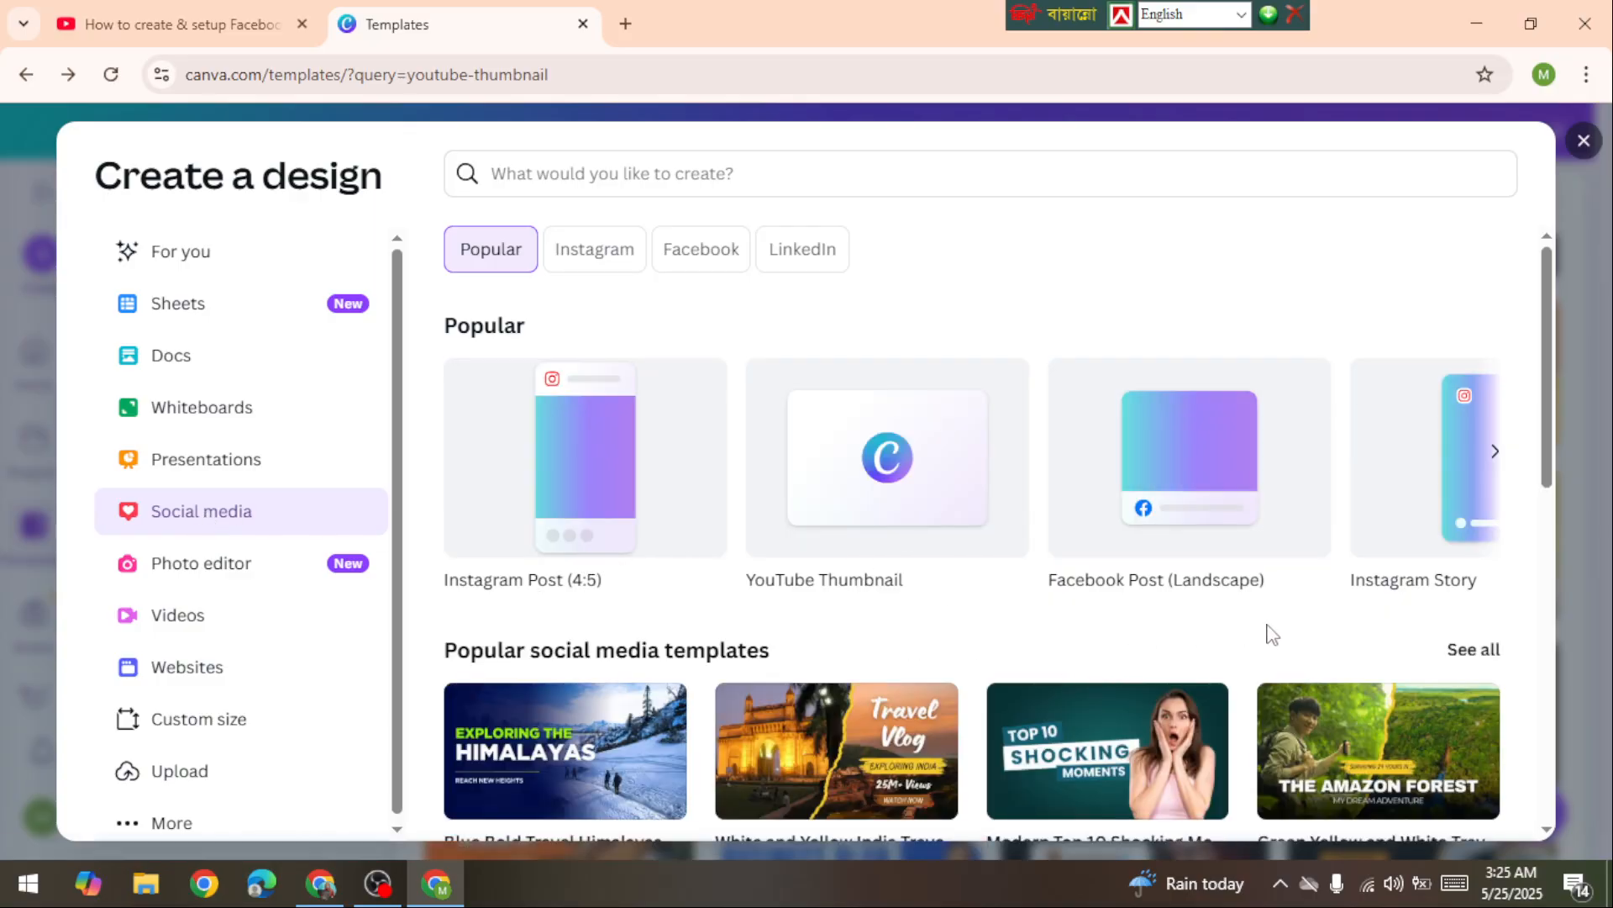
{"action": "scroll", "coordinate": [1273, 622], "scroll_direction": "down", "scroll_amount": 10}
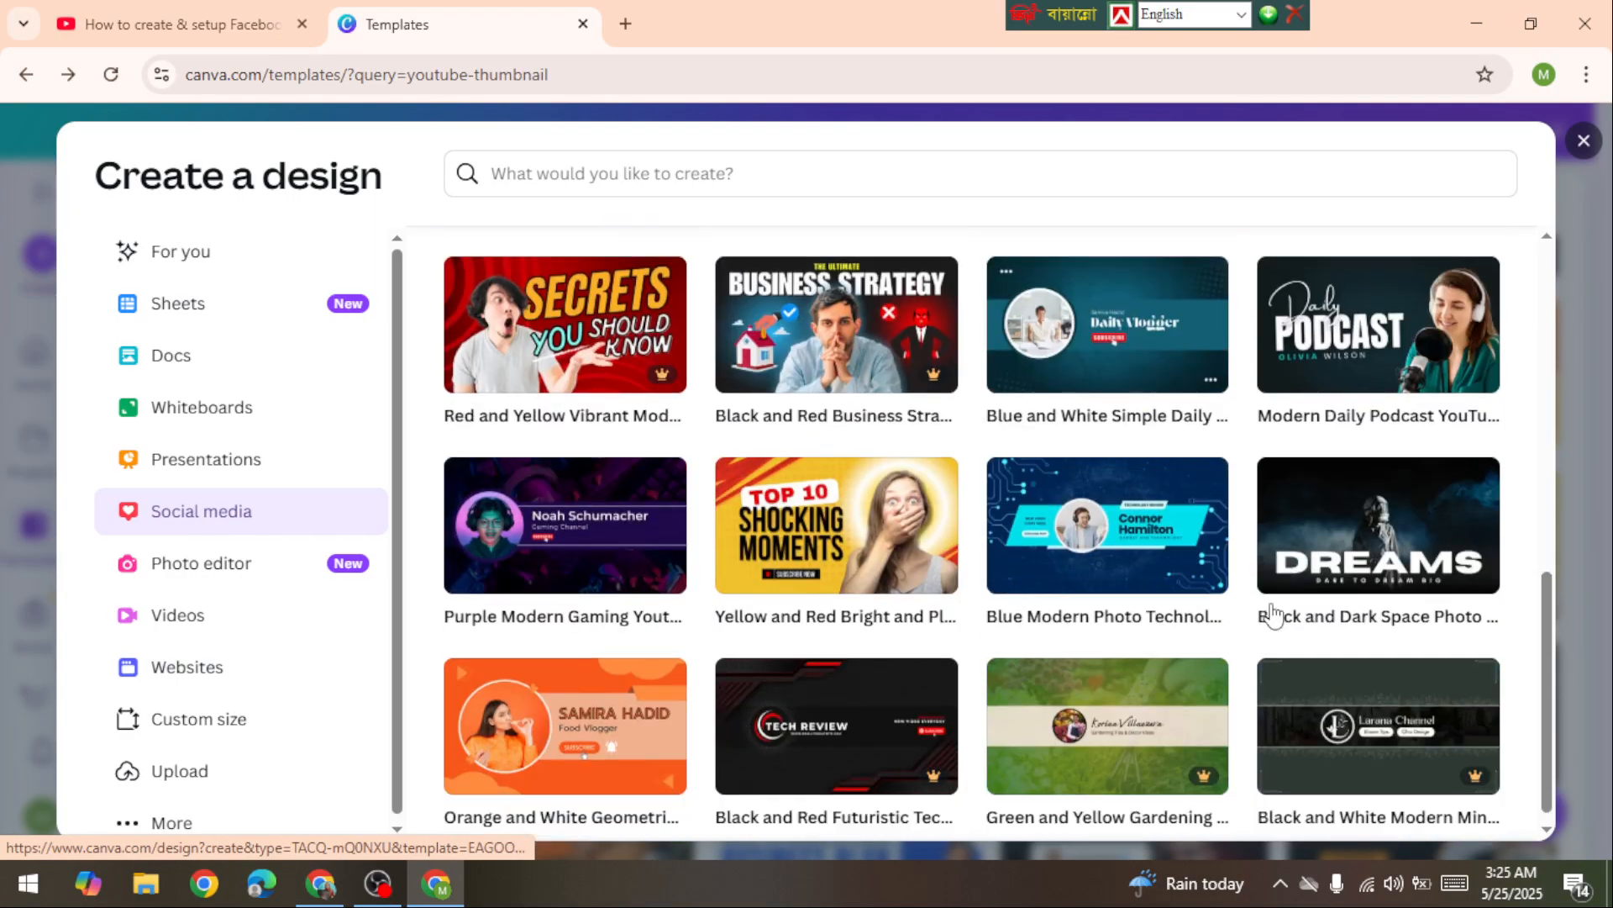
{"action": "scroll", "coordinate": [1269, 618], "scroll_direction": "up", "scroll_amount": 10}
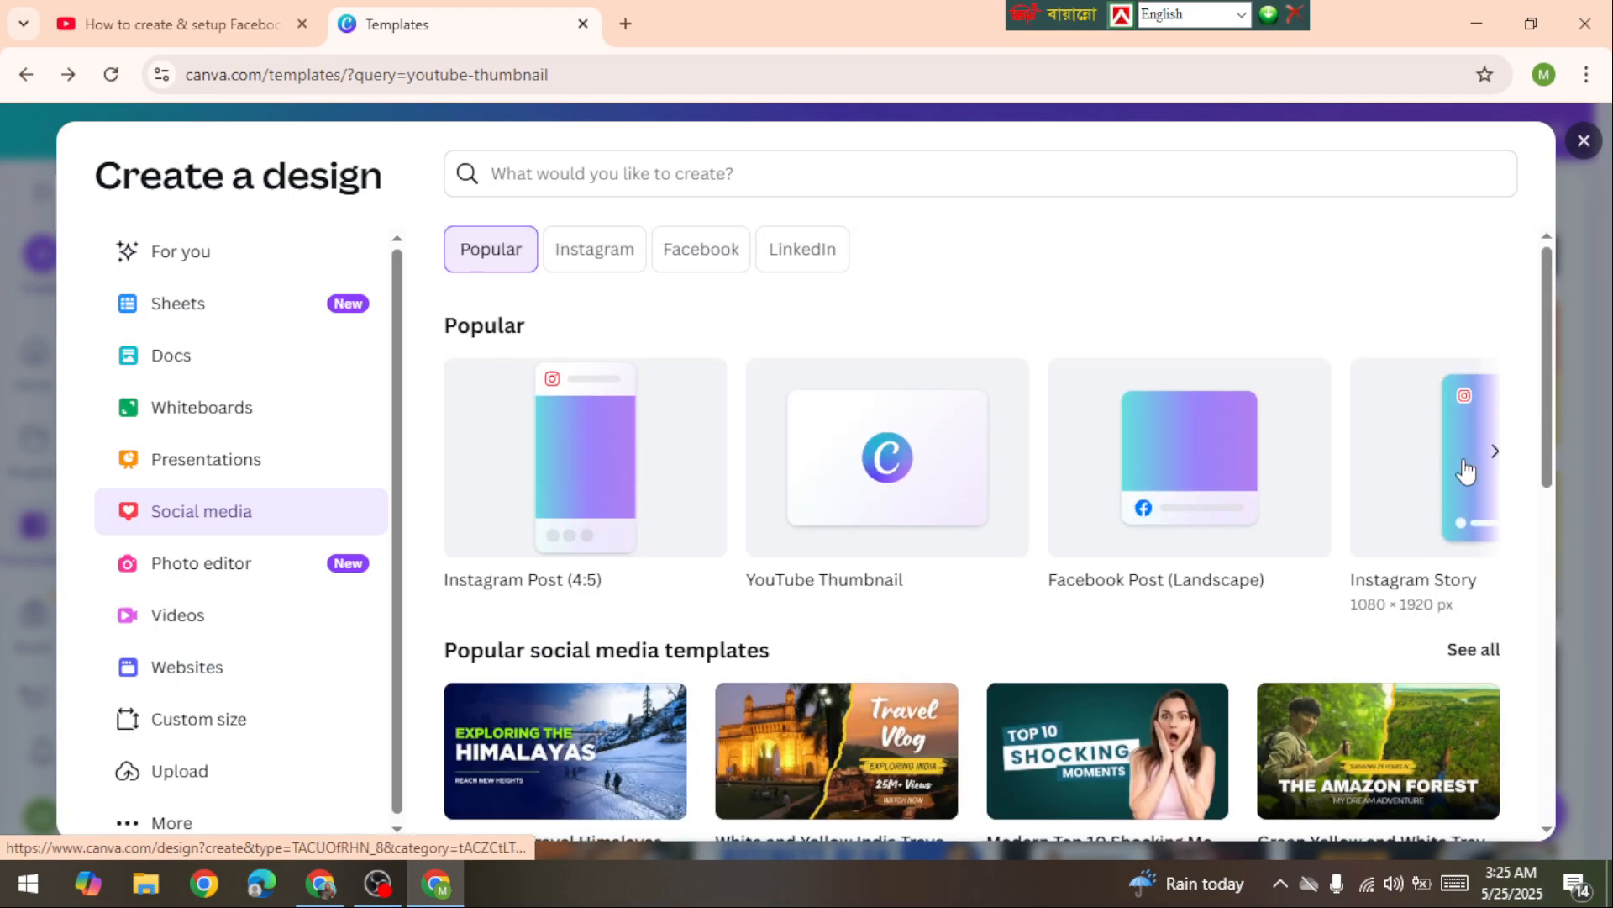
{"action": "left_click", "coordinate": [1583, 139]}
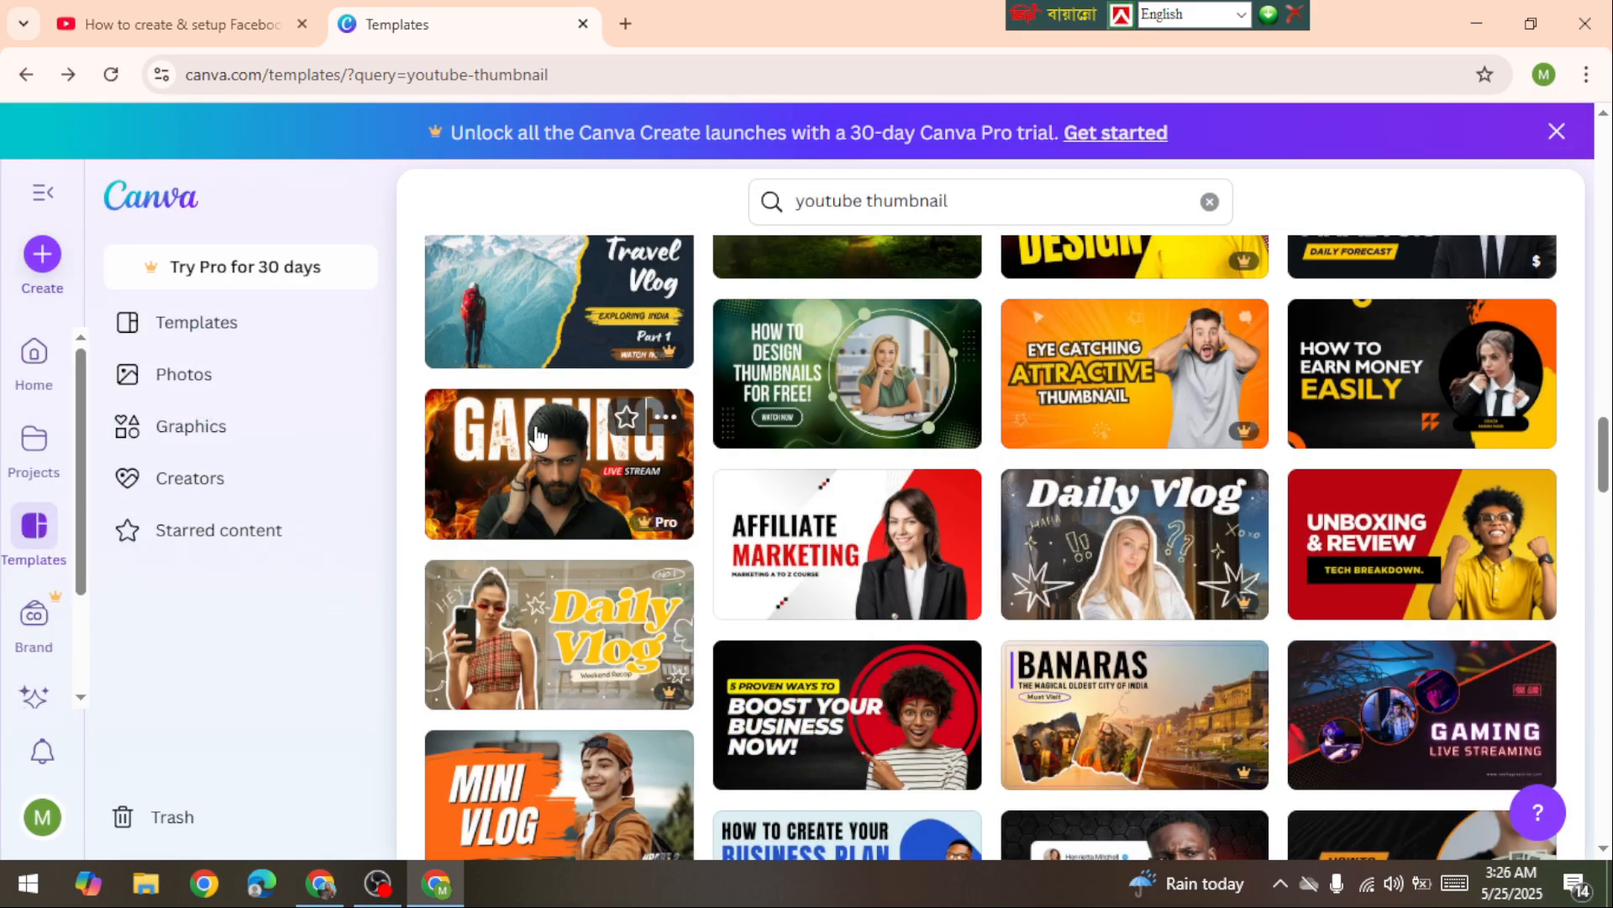
Open Canva's photo library and browse the available stock photos.
{"action": "left_click", "coordinate": [189, 383]}
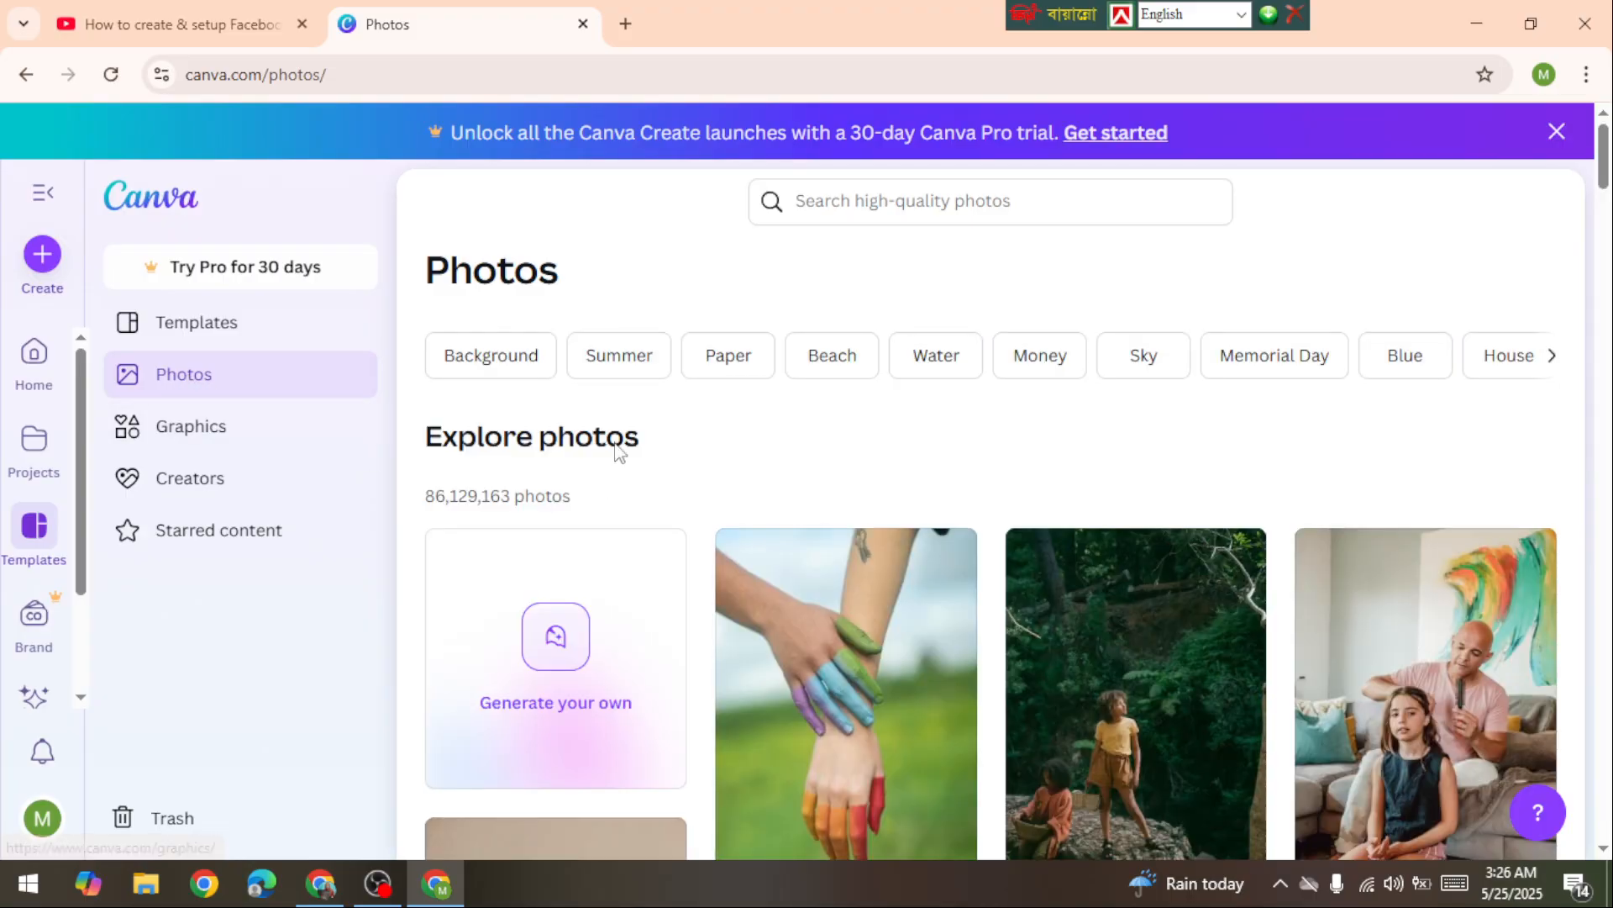
{"action": "scroll", "coordinate": [555, 552], "scroll_direction": "down", "scroll_amount": 8}
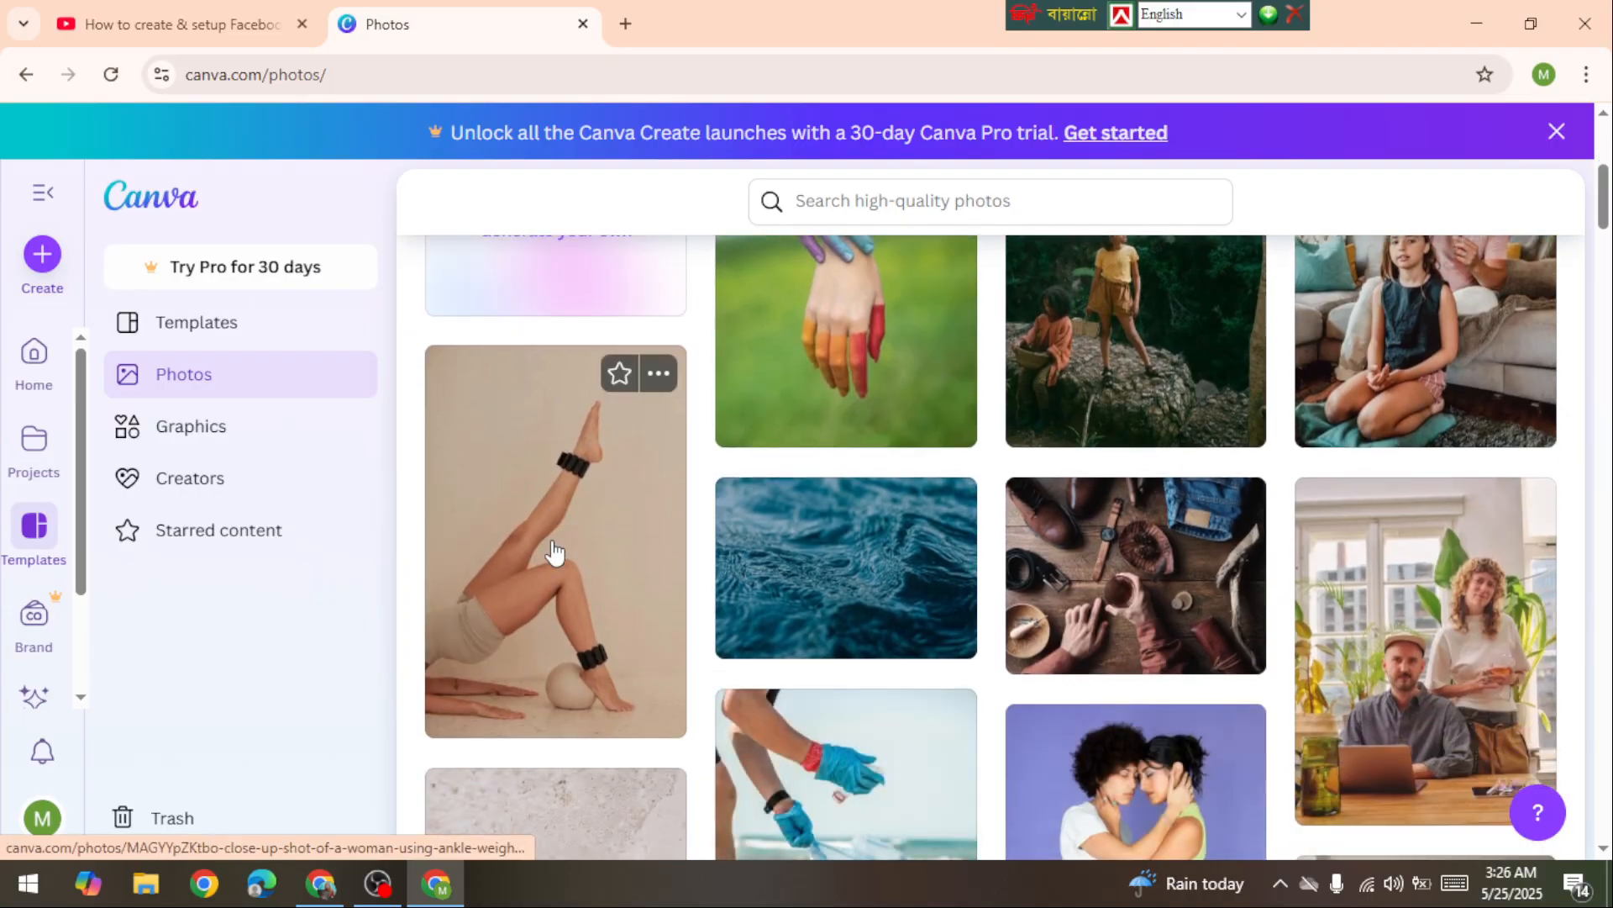
{"action": "scroll", "coordinate": [555, 552], "scroll_direction": "down", "scroll_amount": 10}
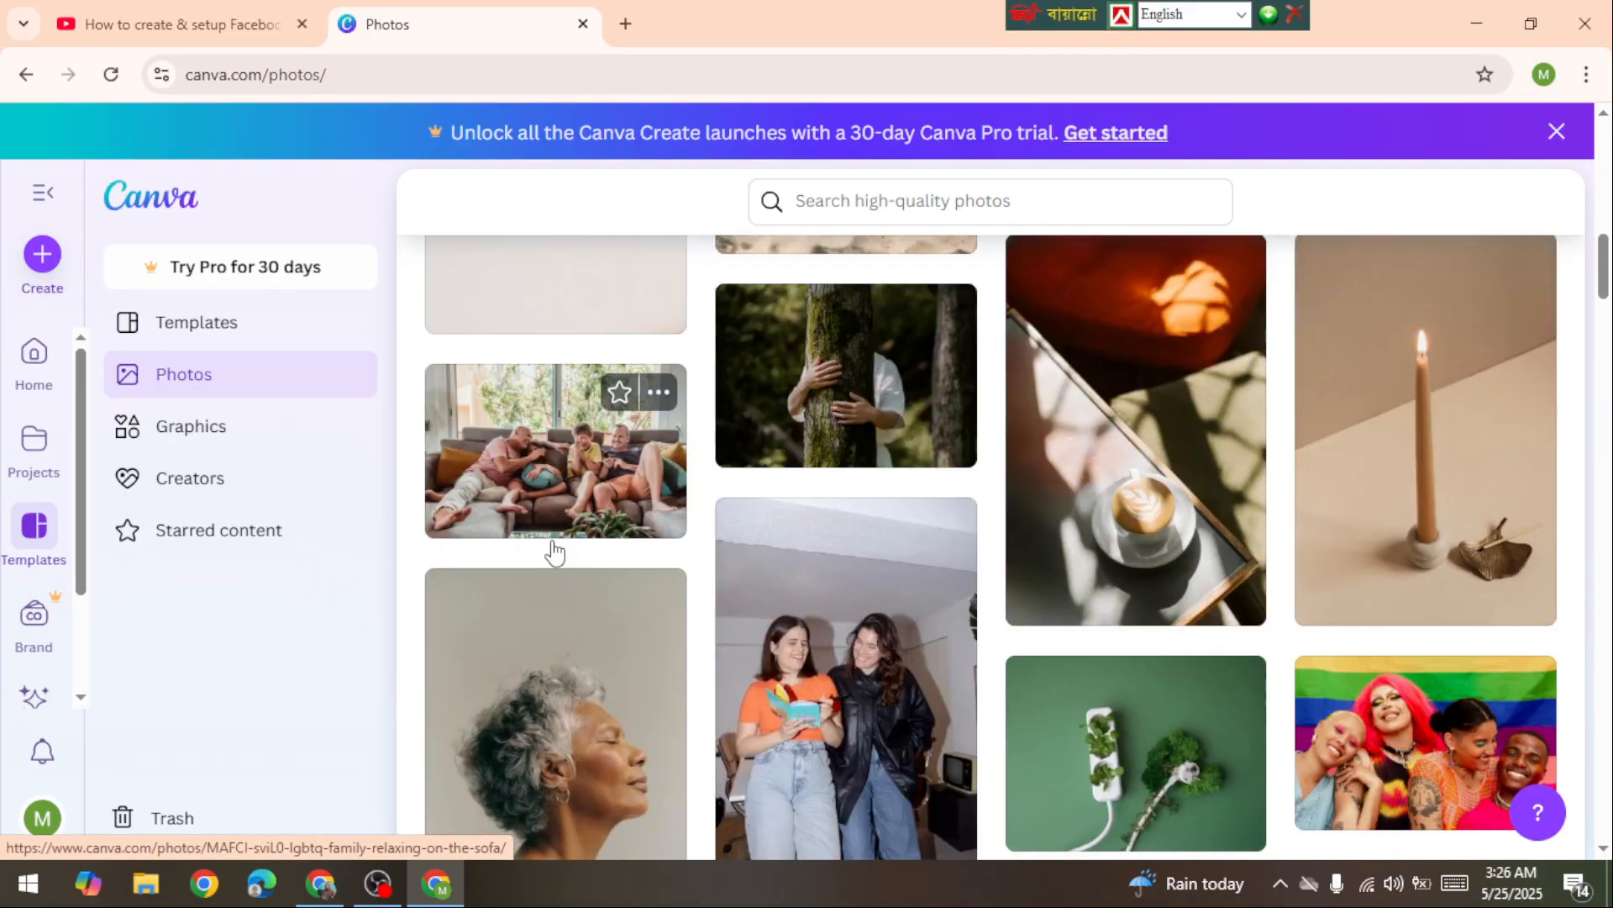
{"action": "scroll", "coordinate": [555, 553], "scroll_direction": "down", "scroll_amount": 6}
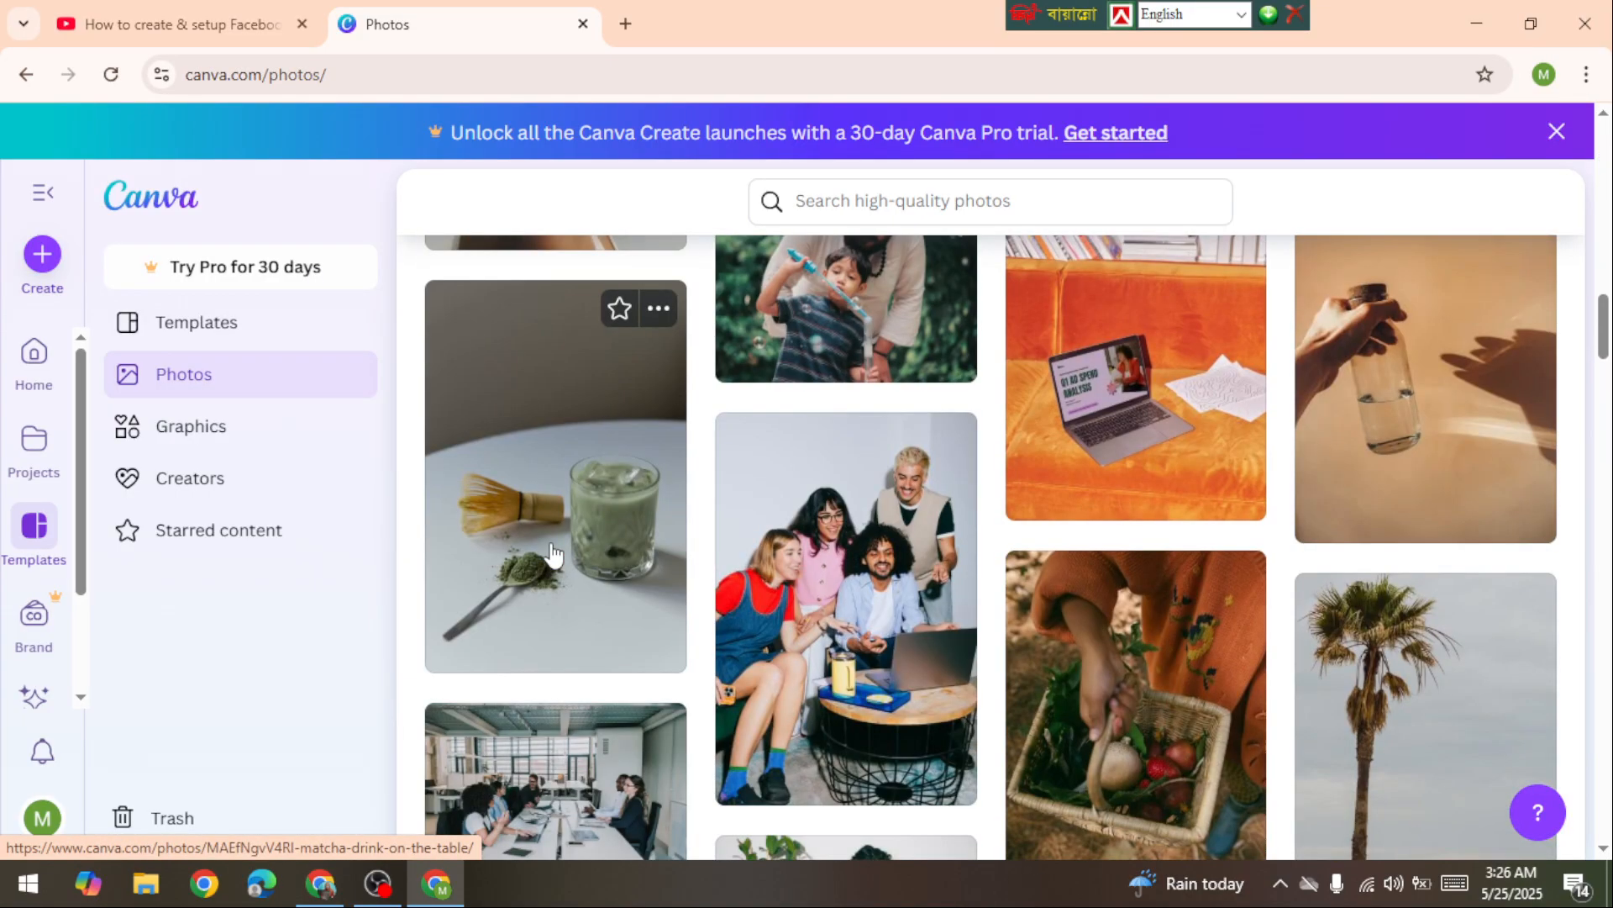
Open Canva's graphics library and browse the available illustrations and shapes.
{"action": "left_click", "coordinate": [191, 437]}
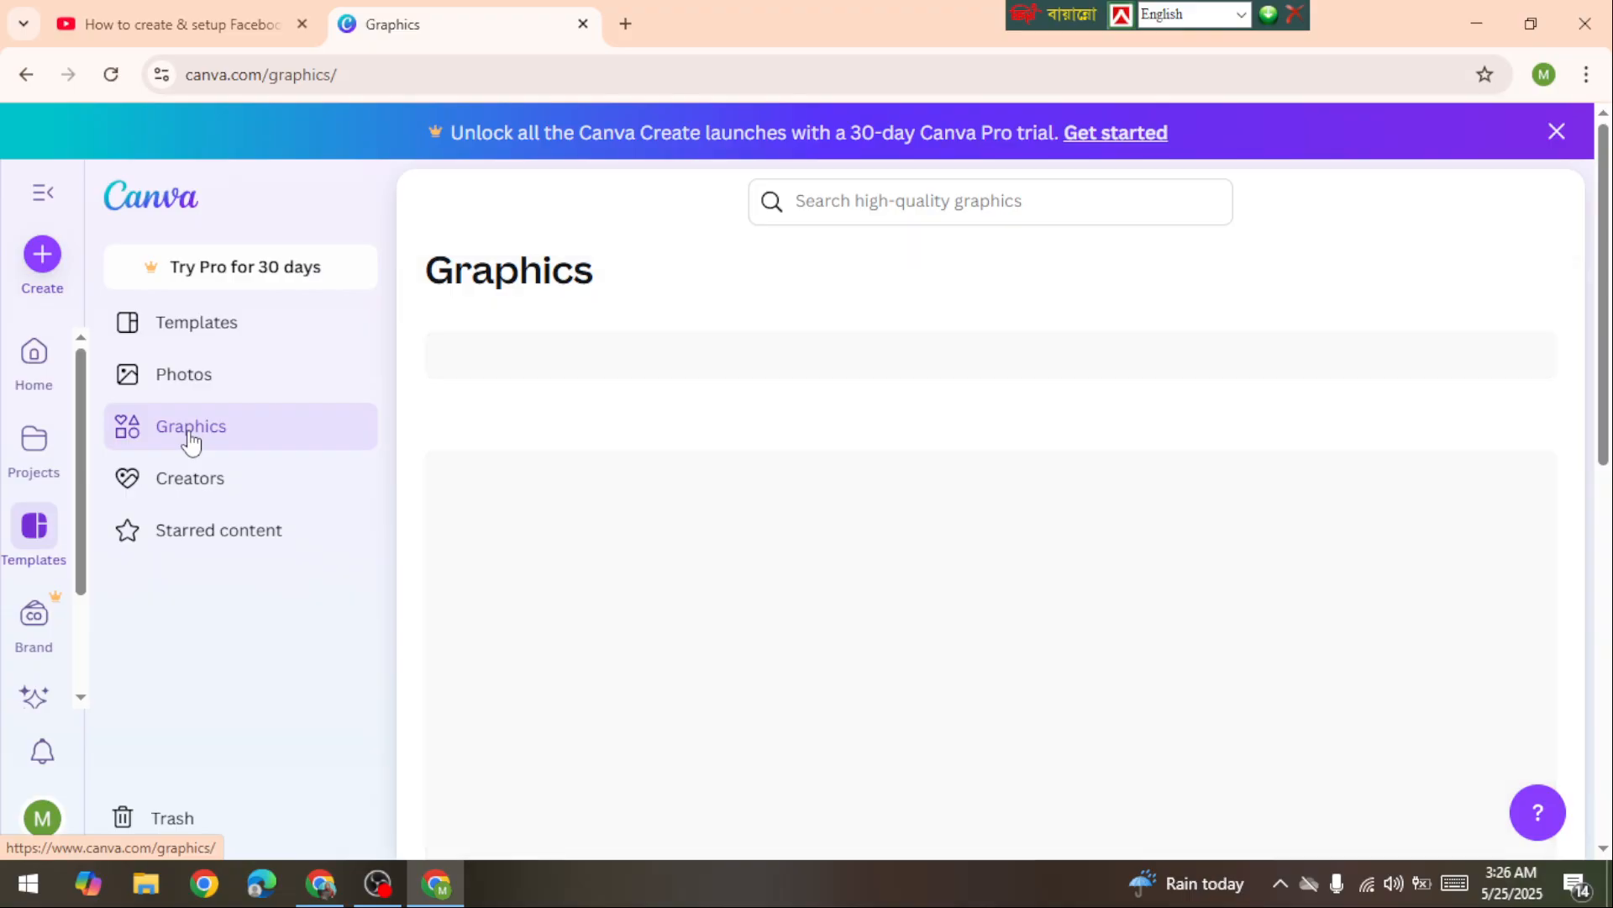
{"action": "scroll", "coordinate": [527, 479], "scroll_direction": "down", "scroll_amount": 5}
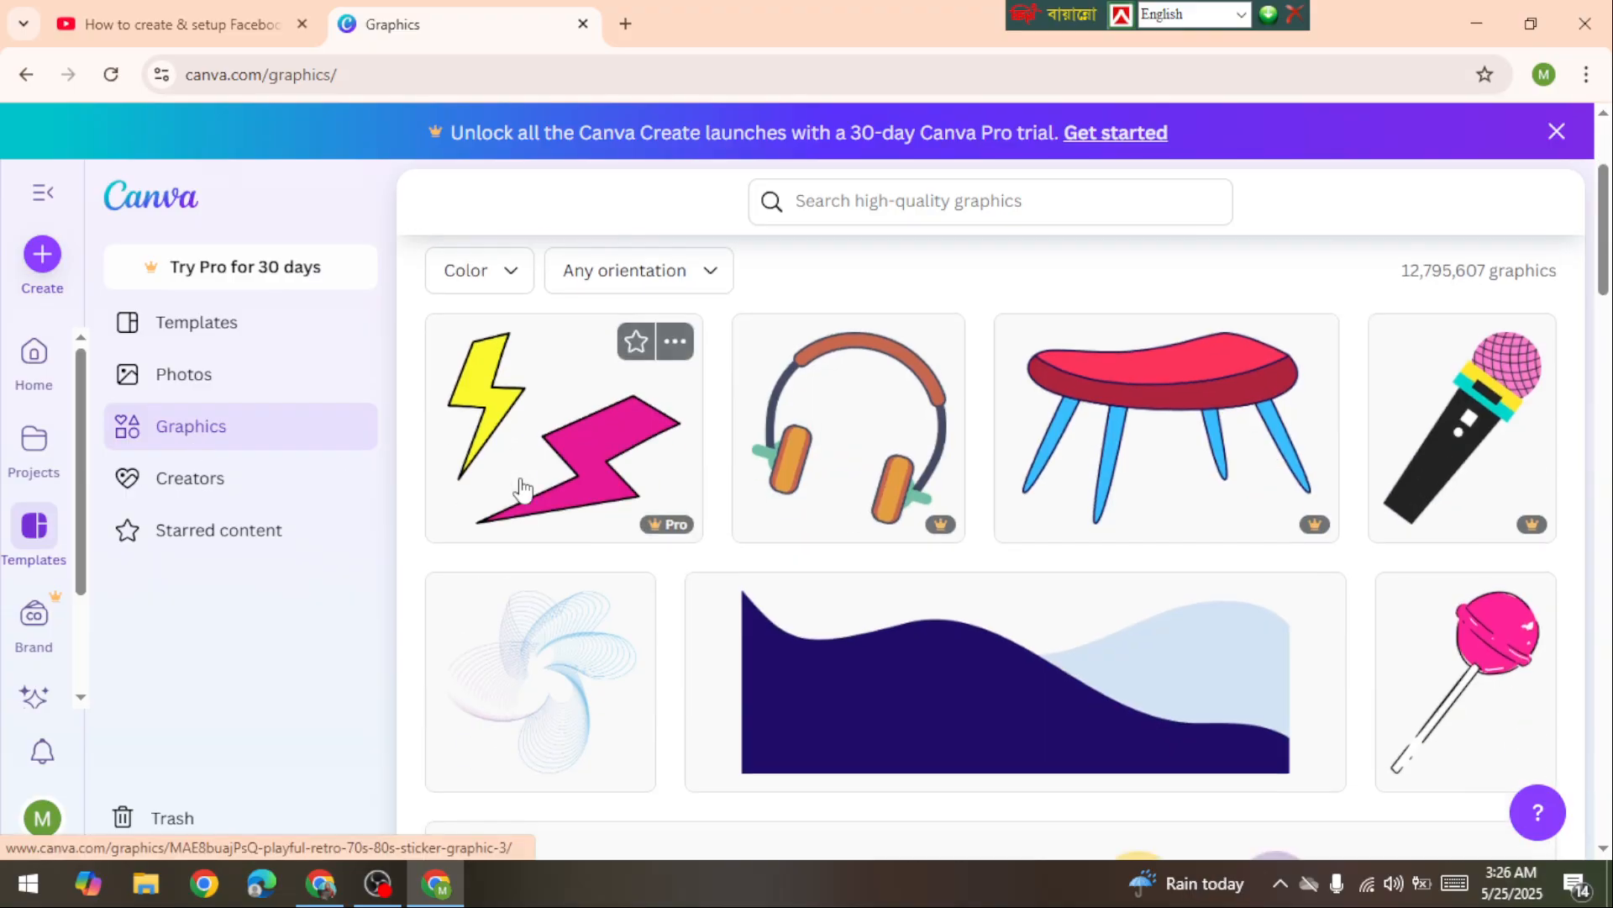
{"action": "scroll", "coordinate": [517, 494], "scroll_direction": "down", "scroll_amount": 8}
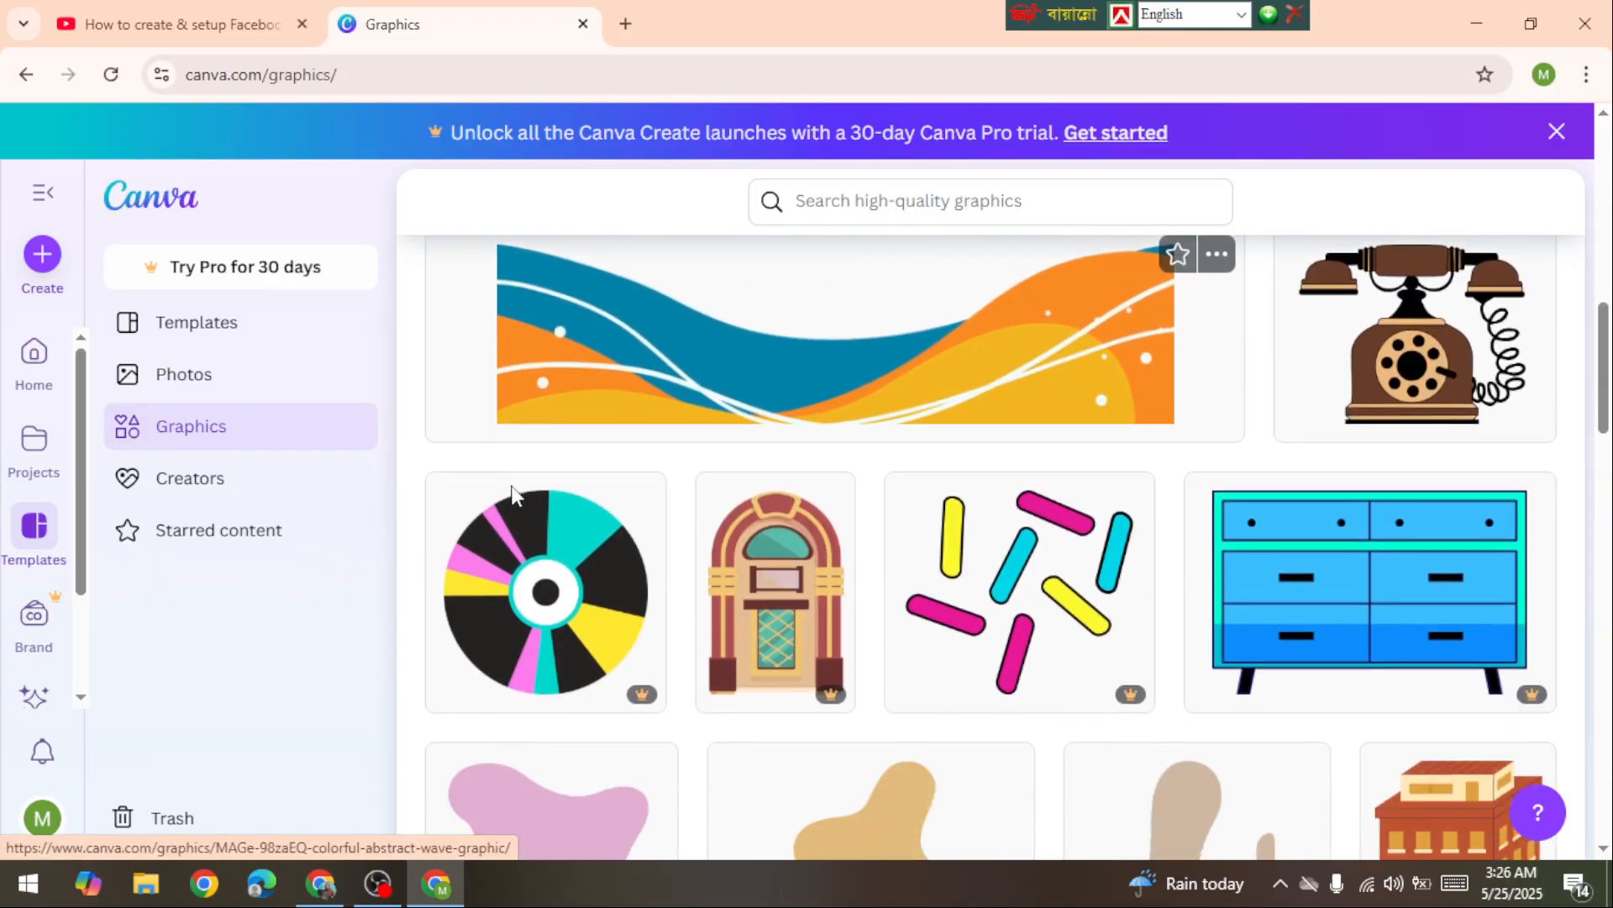
{"action": "scroll", "coordinate": [510, 502], "scroll_direction": "down", "scroll_amount": 5}
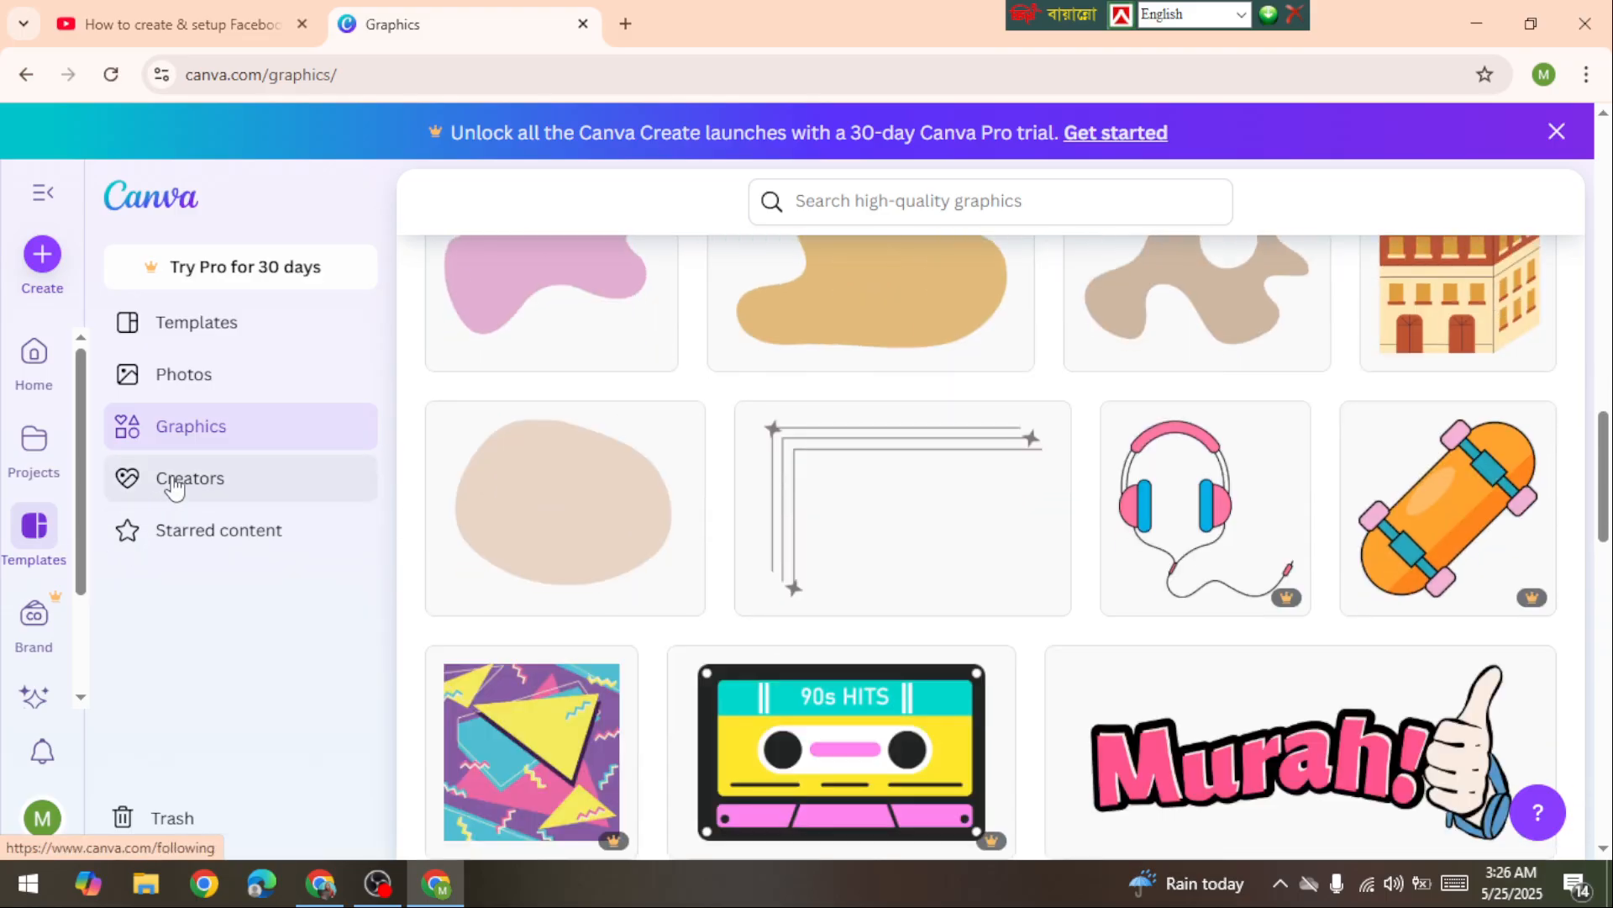
Show the Creators page with its suggested creators and dismiss the 30-day Canva Pro trial banner.
{"action": "left_click", "coordinate": [177, 486]}
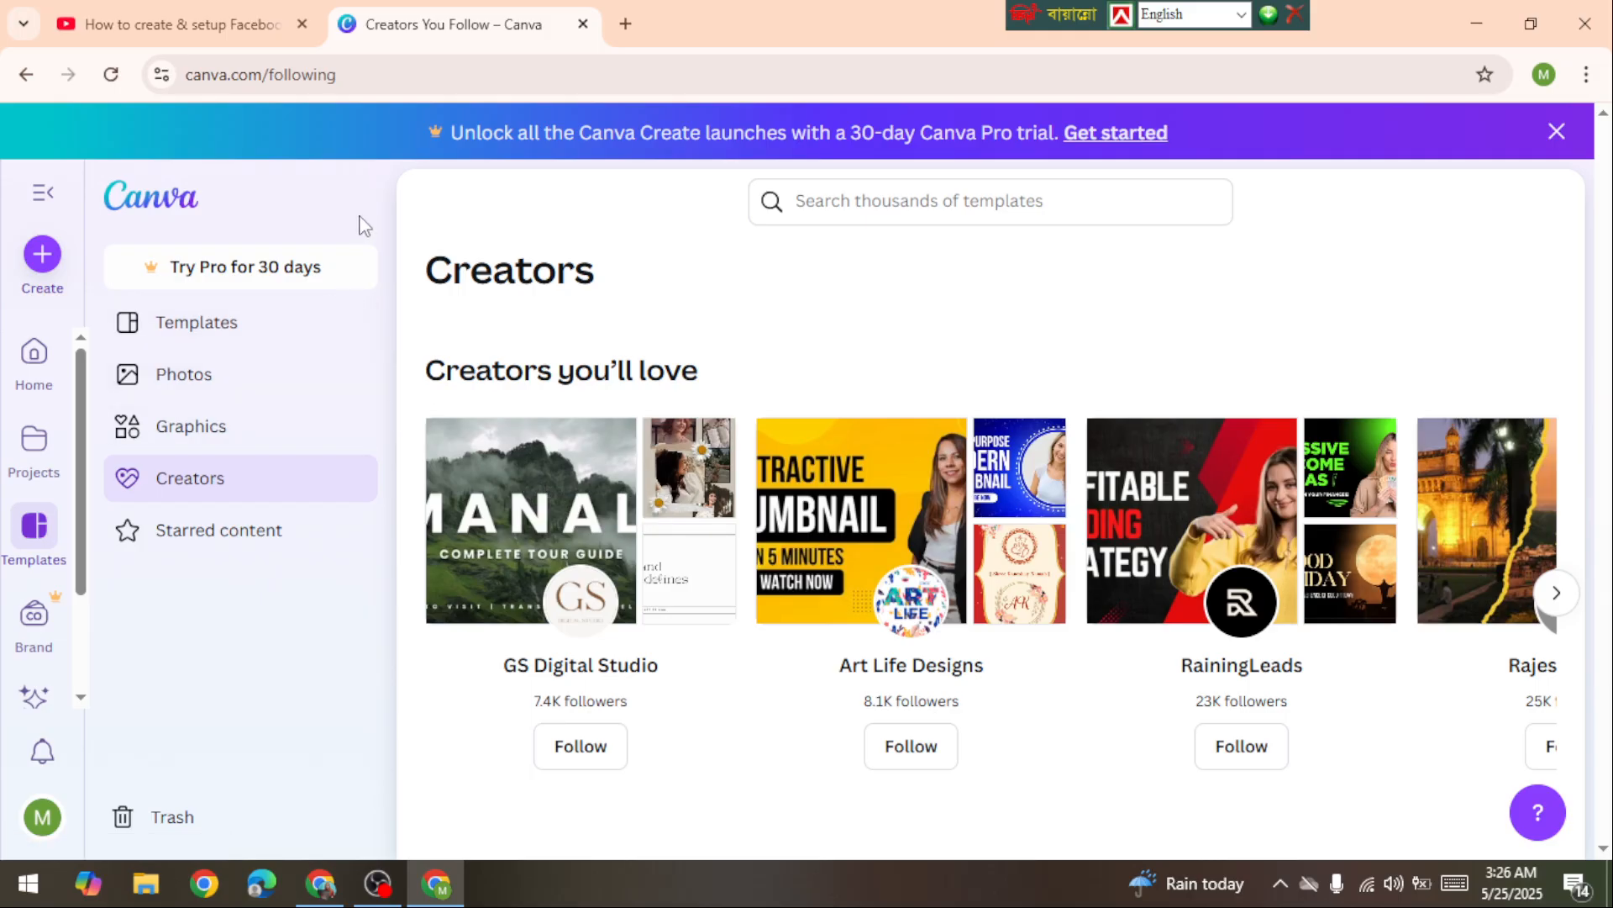
{"action": "left_click", "coordinate": [1557, 131]}
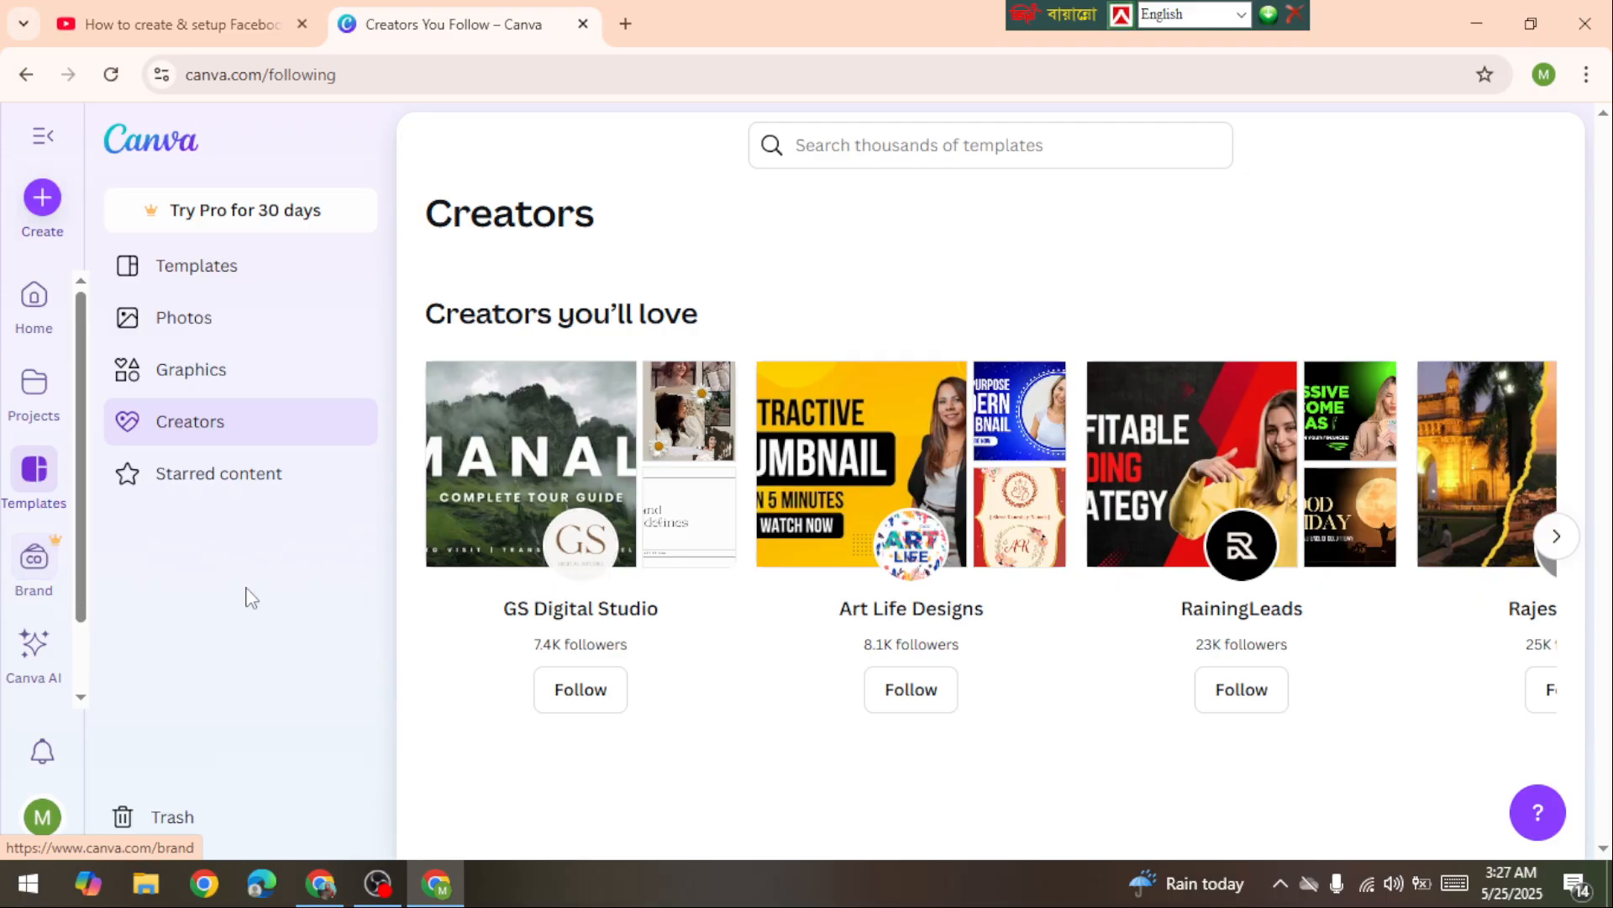
{"action": "mouse_move", "coordinate": [380, 881]}
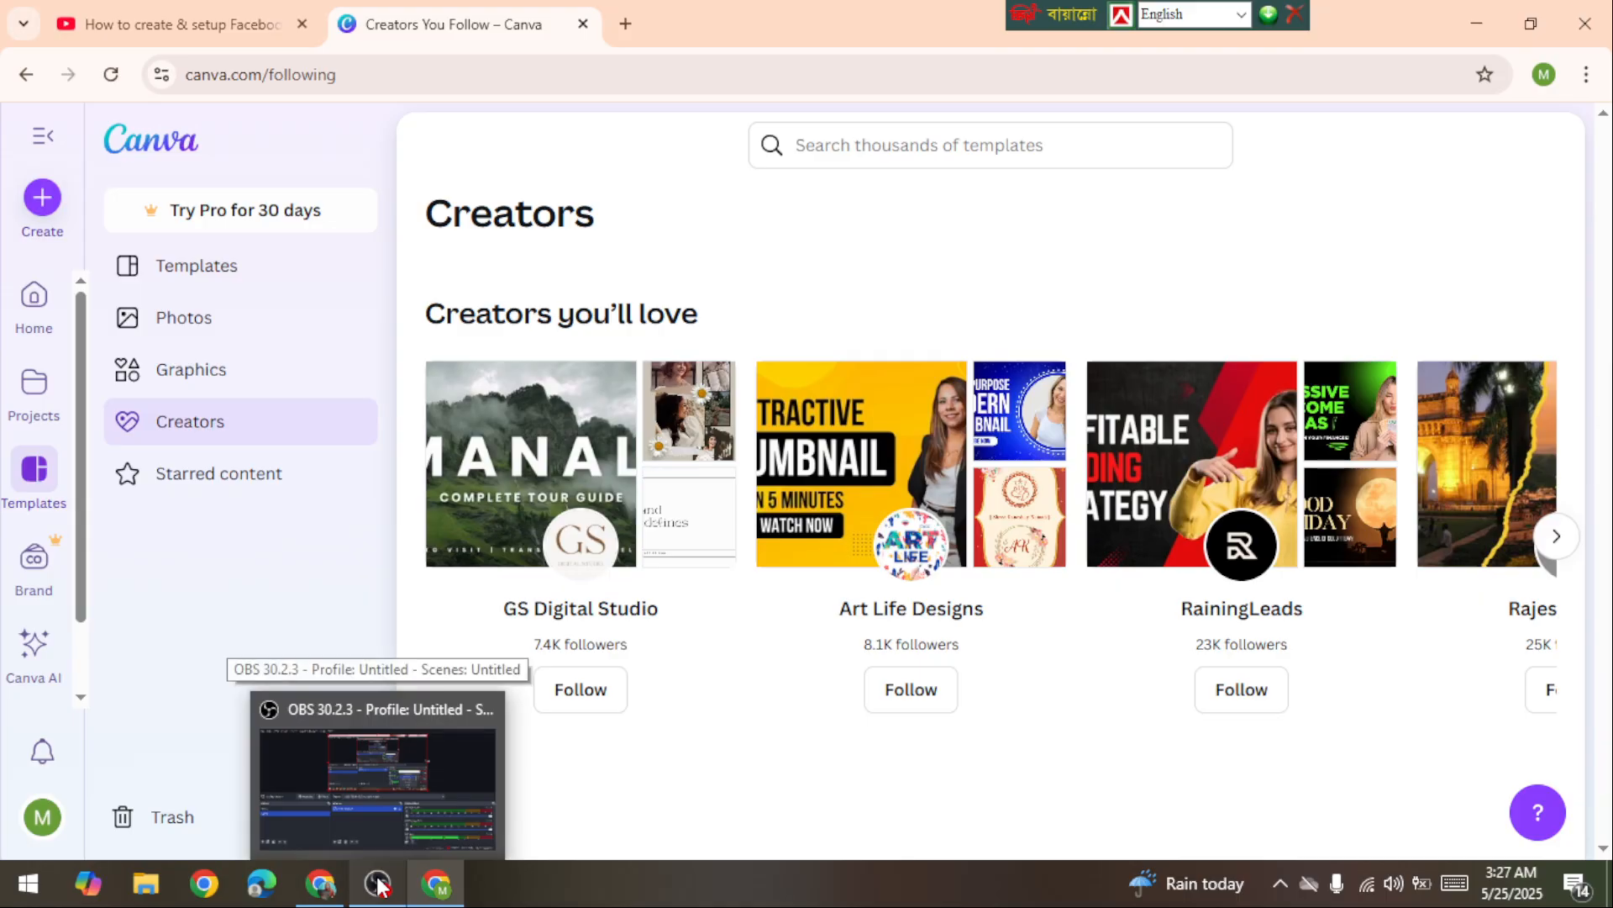